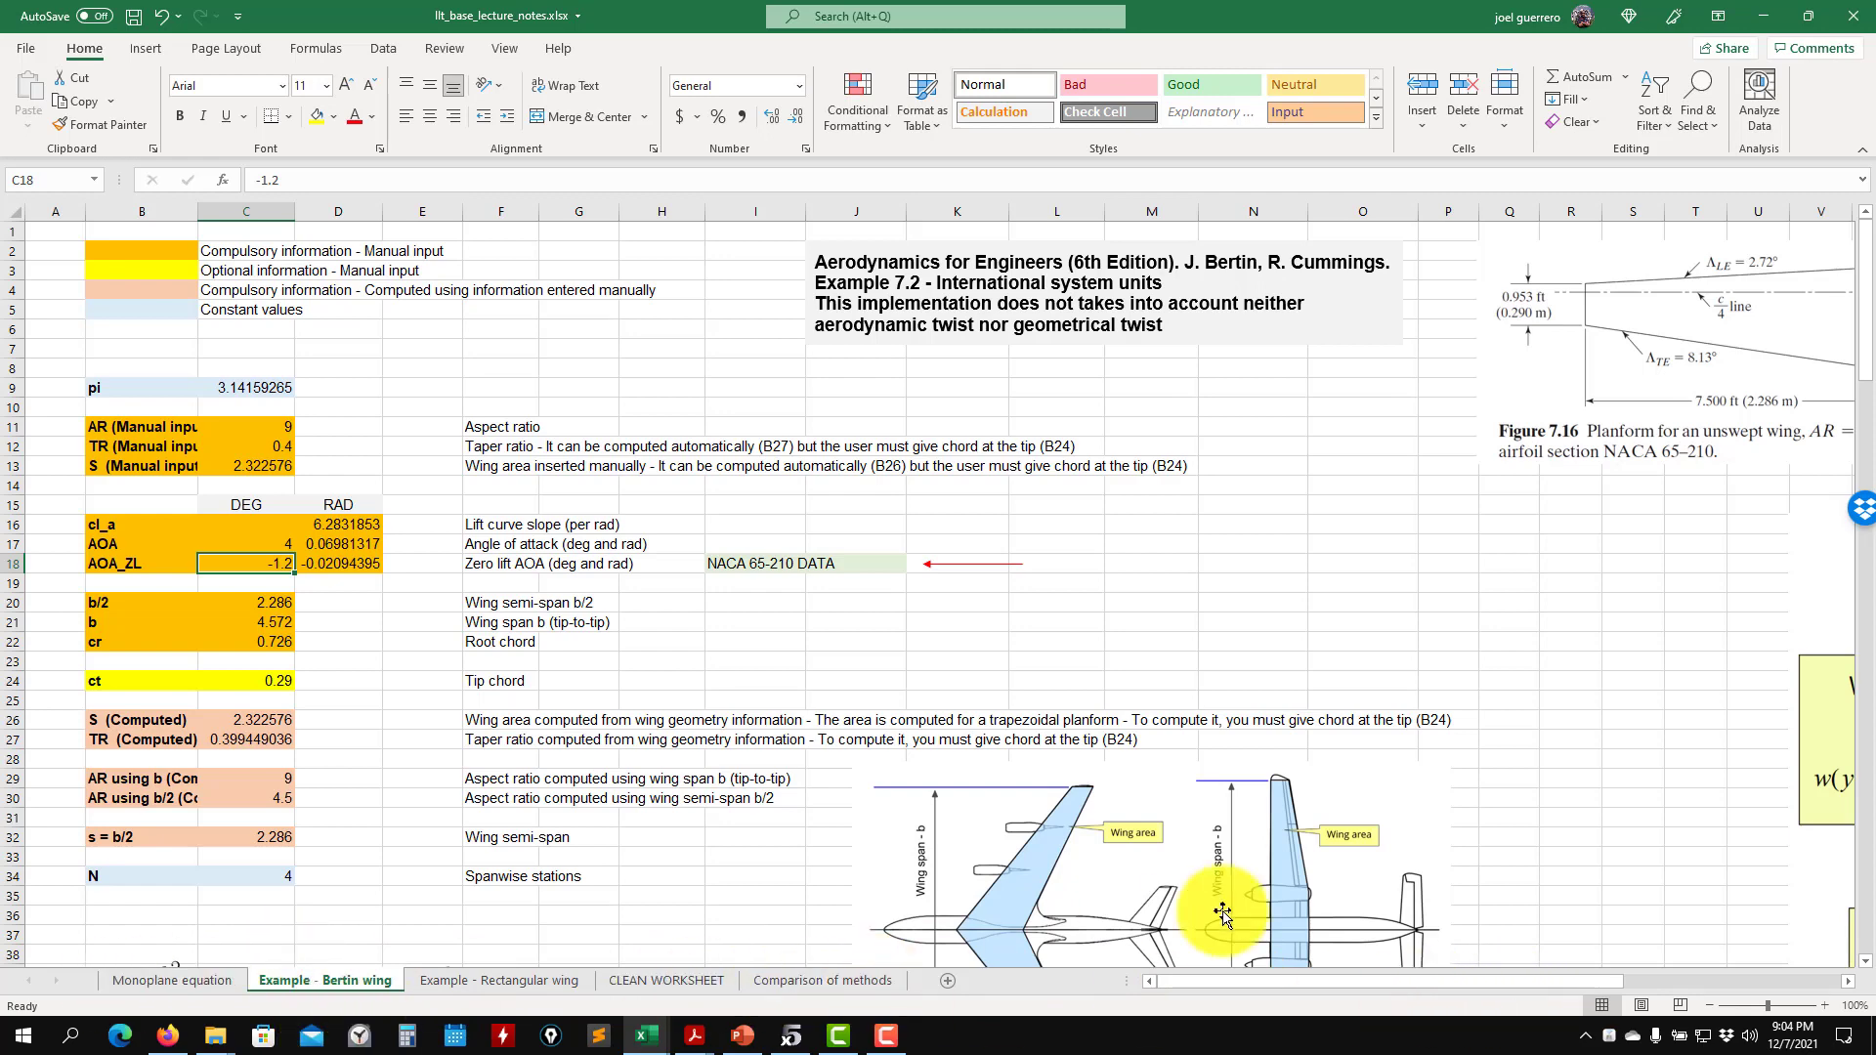
- Review the monoplane equation derivation on the Bertin wing sheet, then return to the wing input data
left_click_drag(1285, 987, 1486, 984)
scroll(1218, 657, "down", 3)
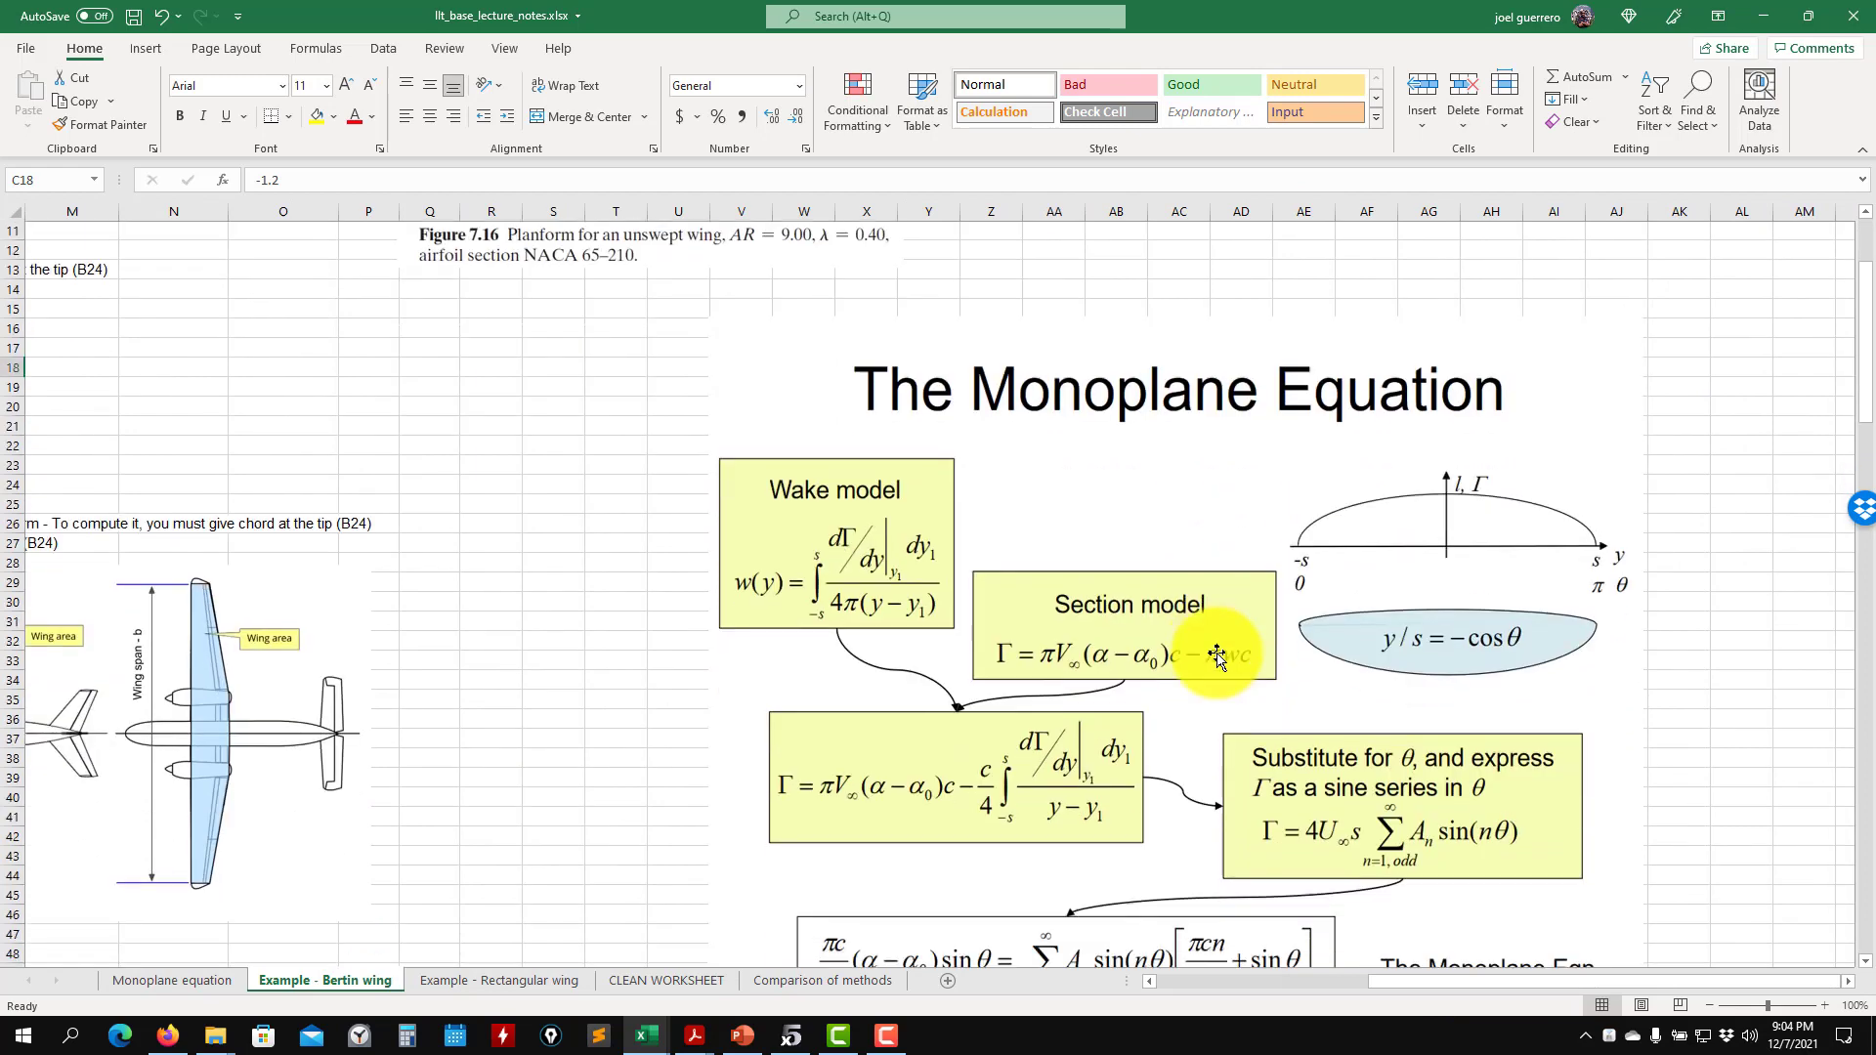
scroll(1217, 657, "down", 4)
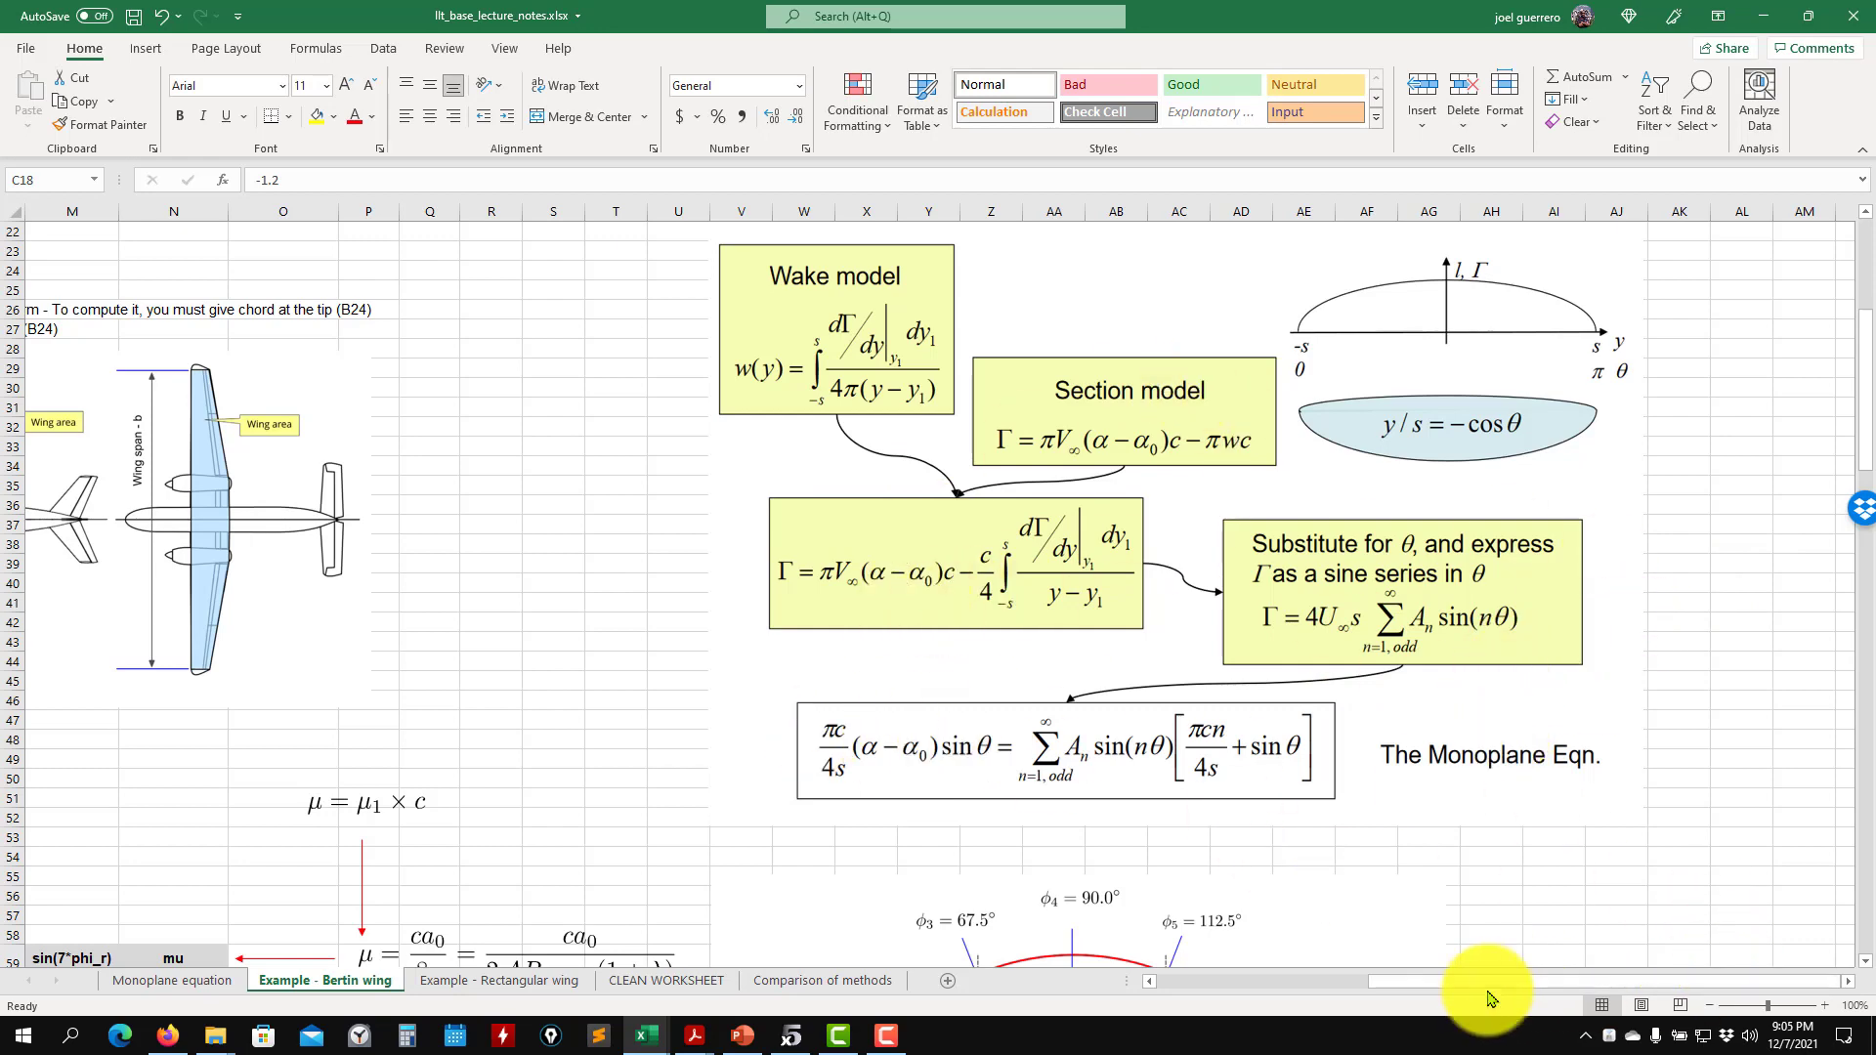
left_click_drag(1382, 980, 782, 931)
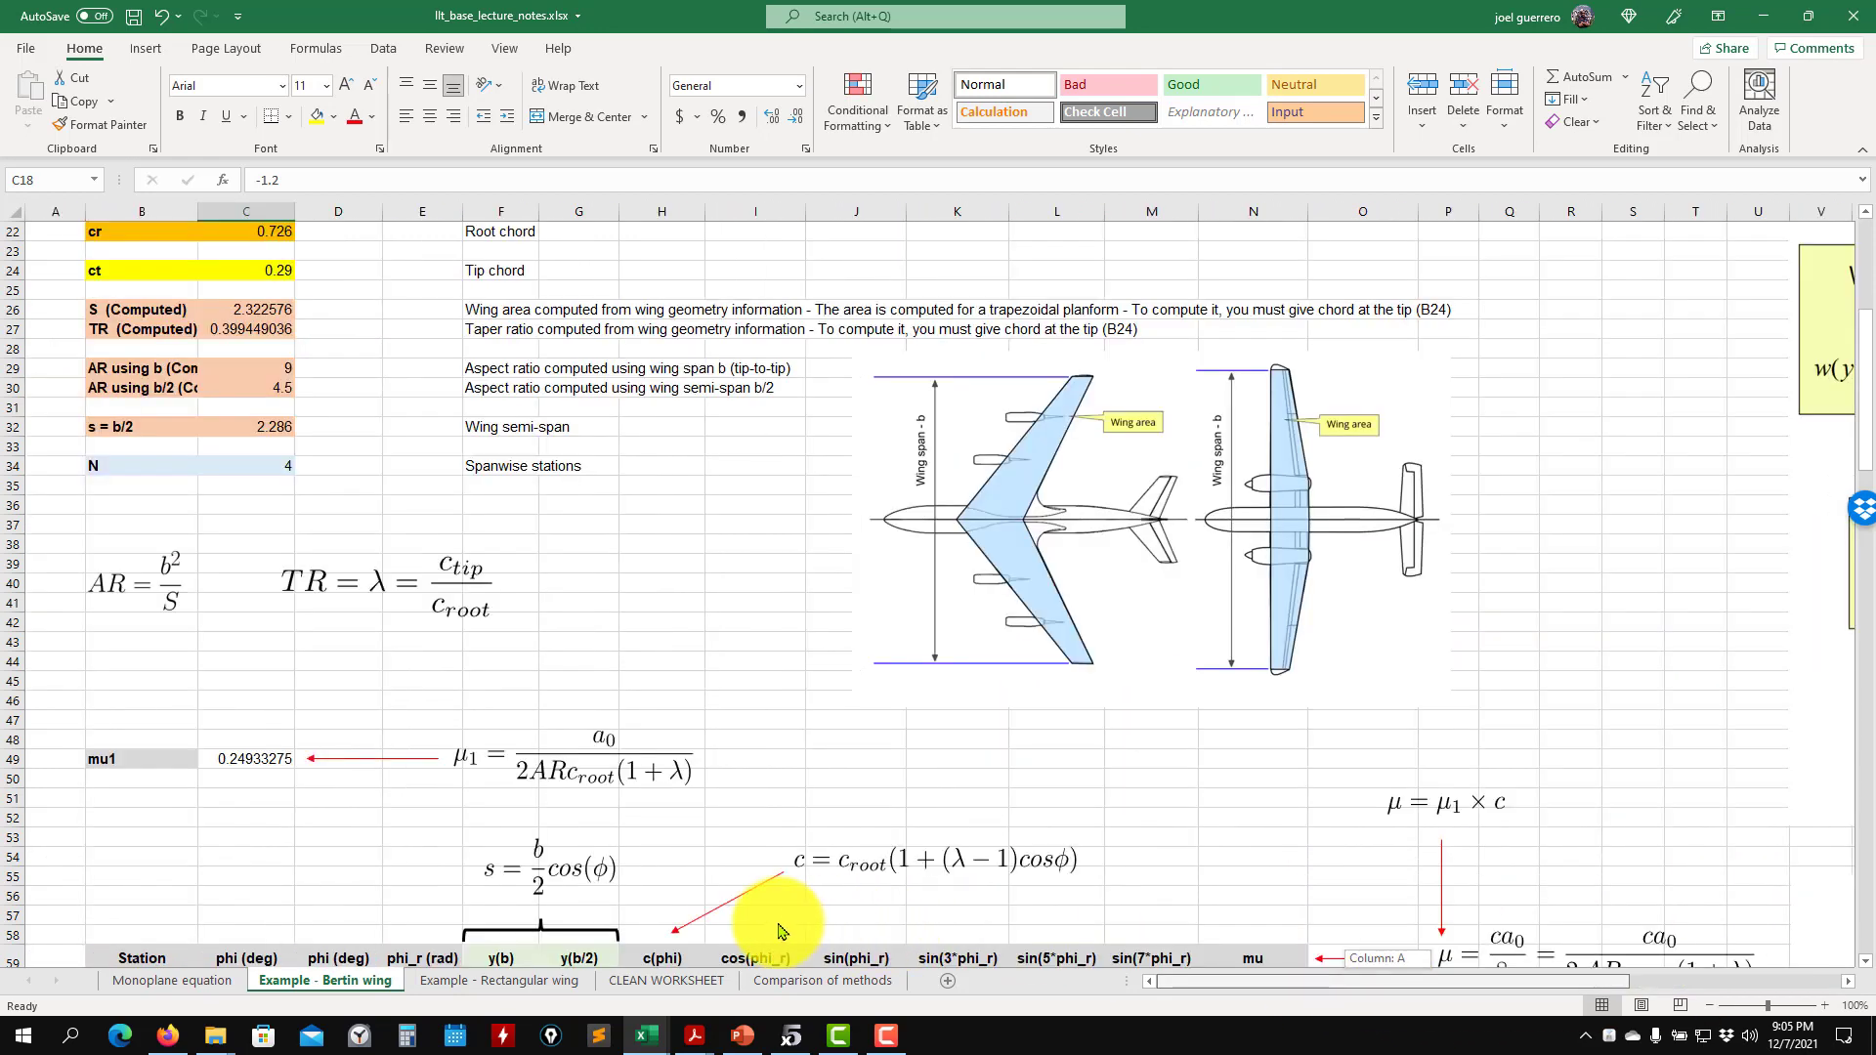
scroll(452, 606, "up", 7)
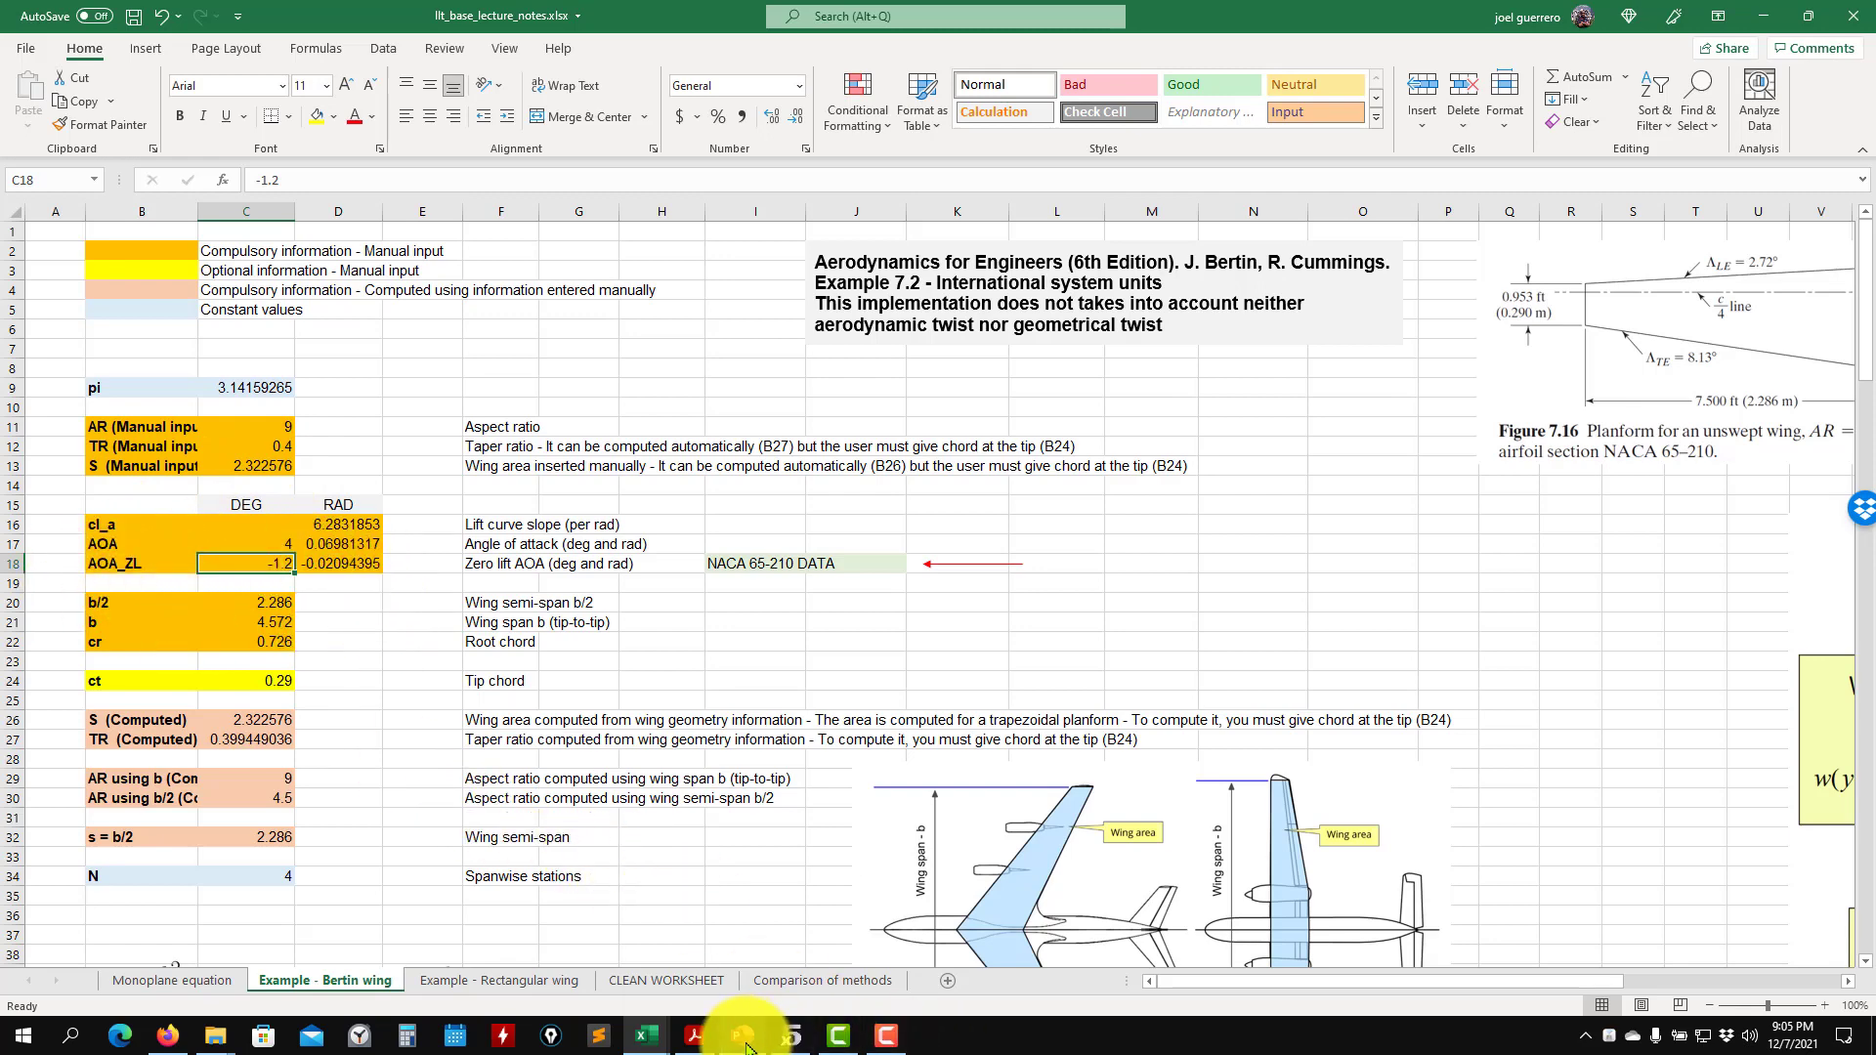
- Switch to Chapter_04.pdf in Acrobat Reader, check the solved exercise's coefficient solution on page 156, and return to the workbook
left_click(622, 916)
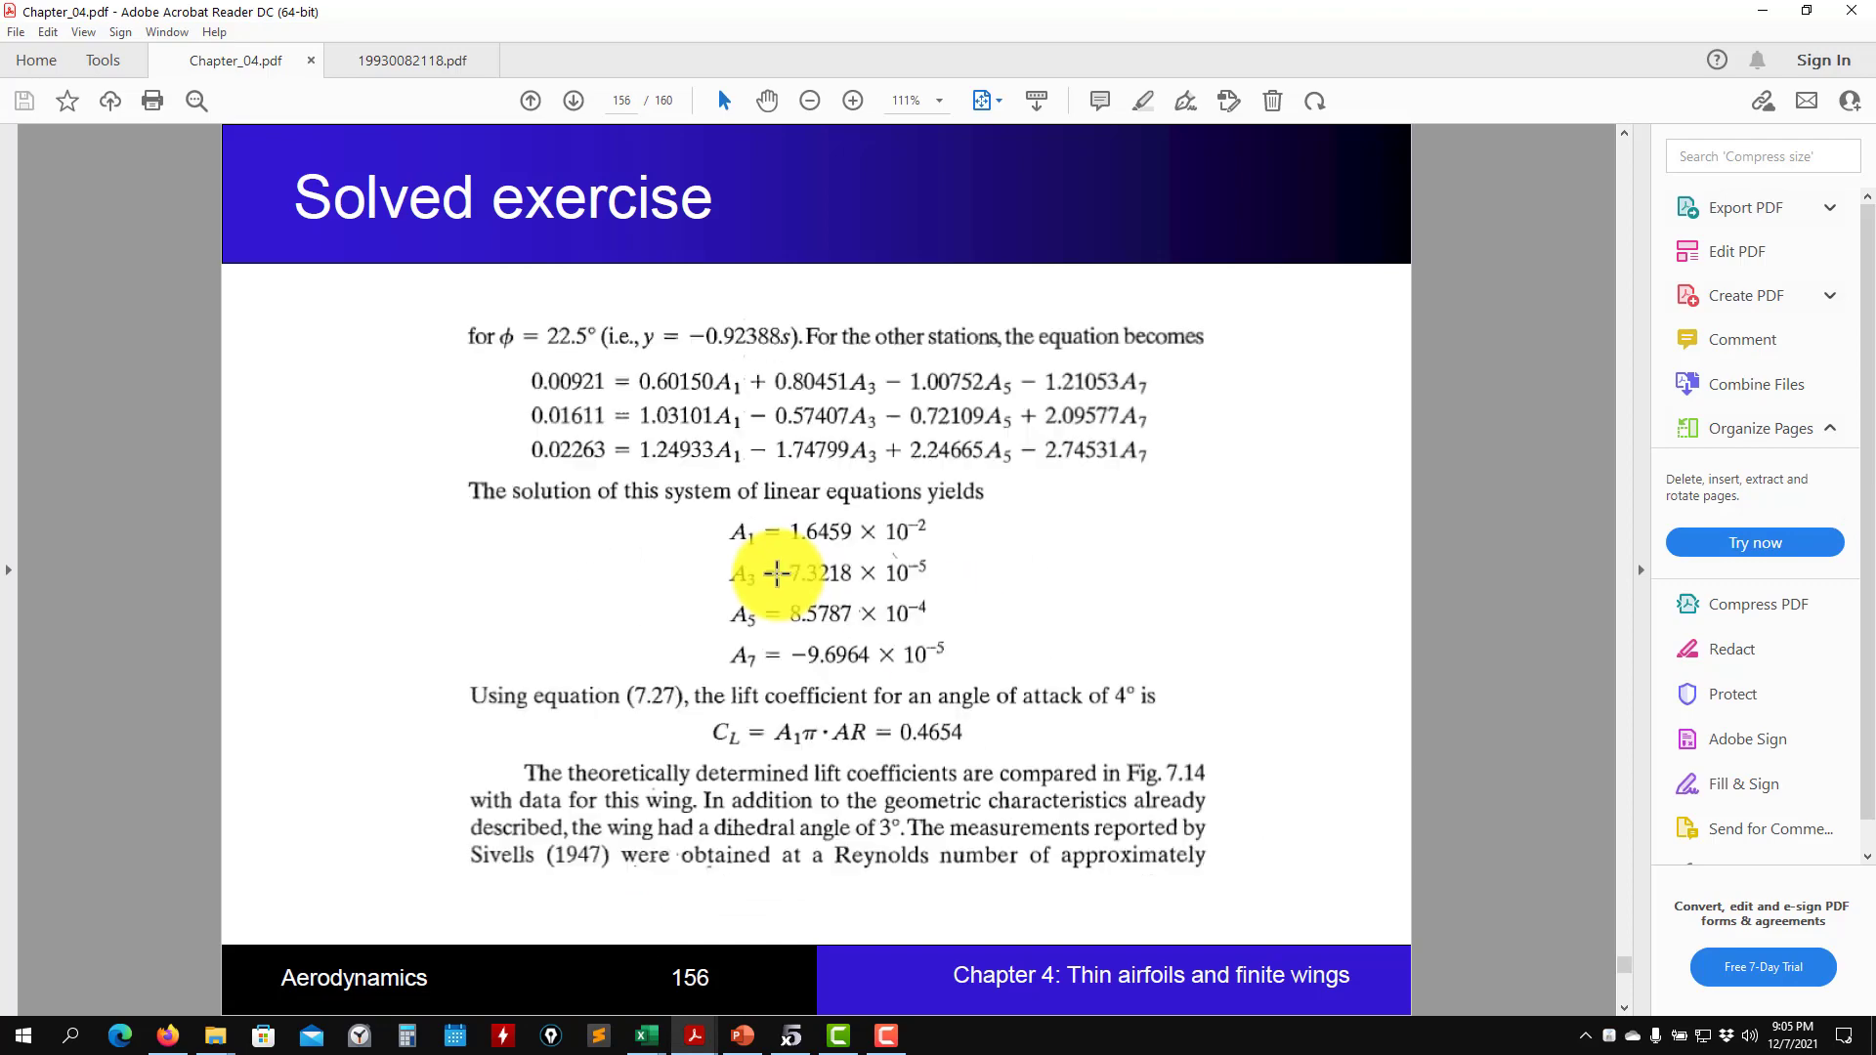
scroll(834, 569, "up", 1)
scroll(772, 571, "down", 1)
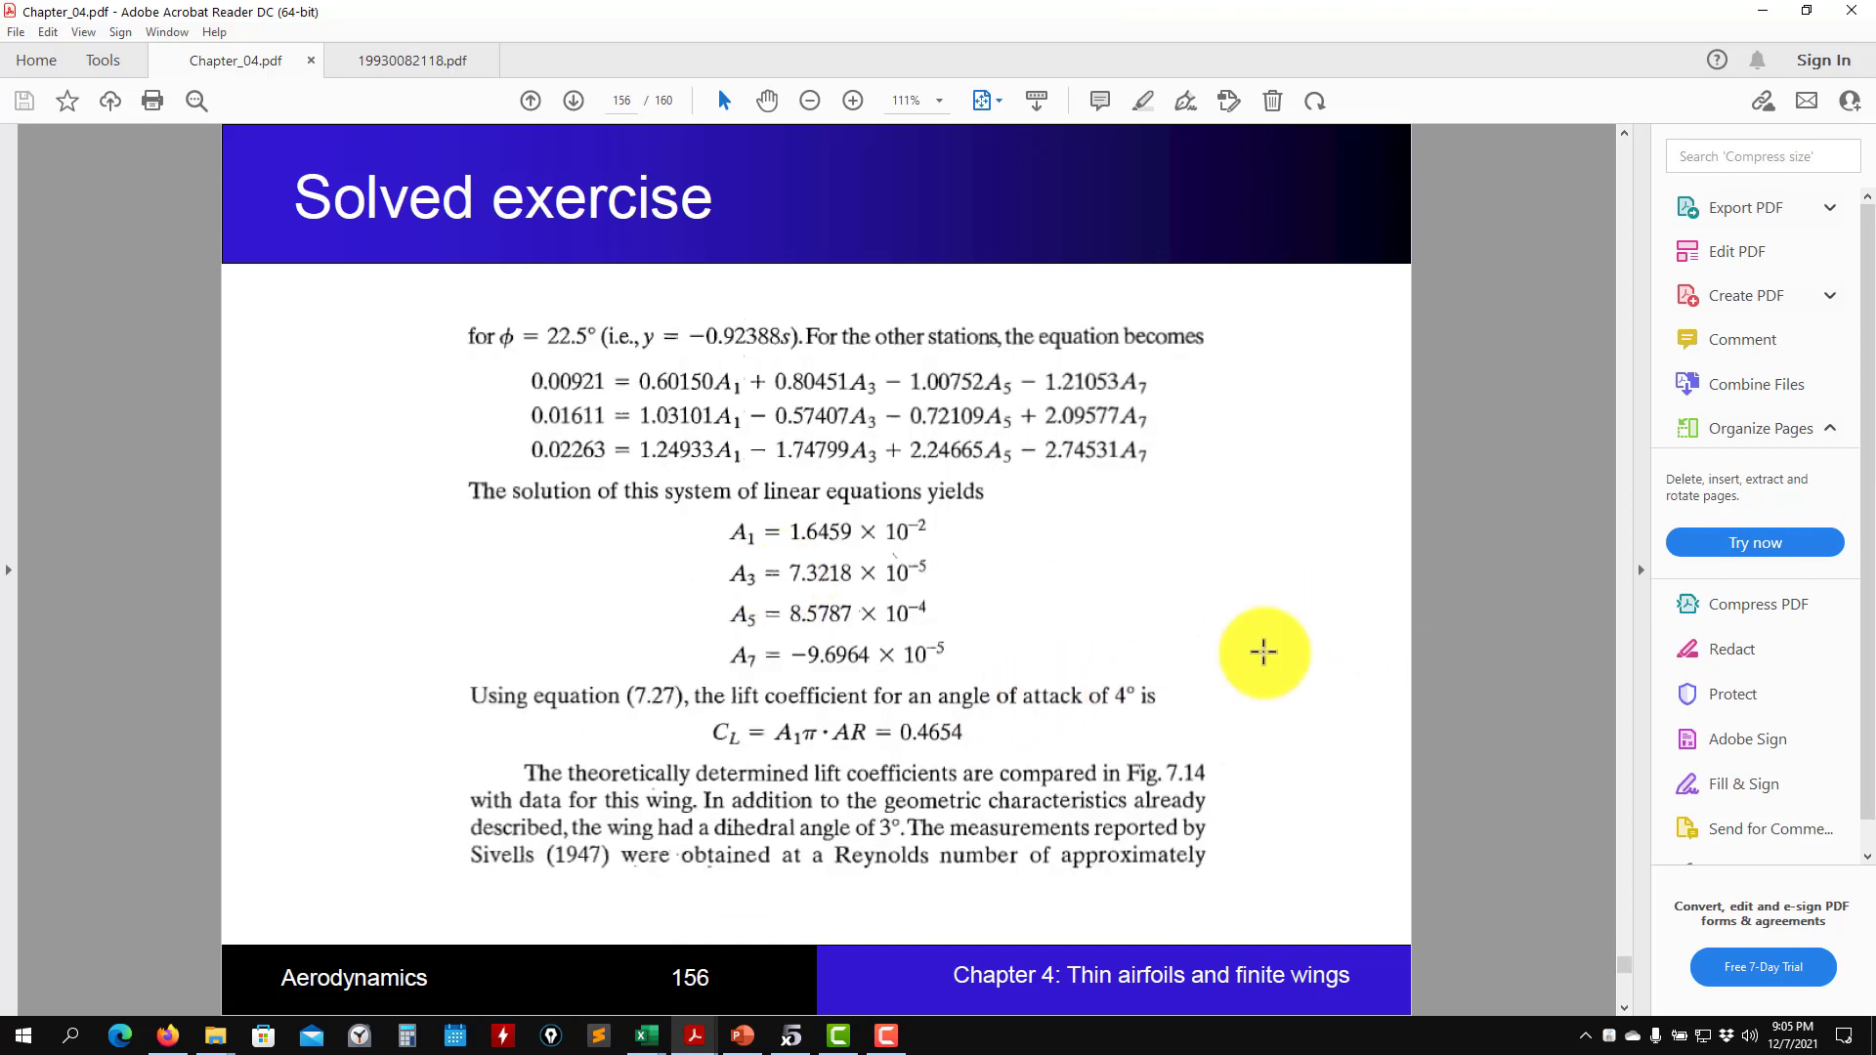
left_click(1763, 14)
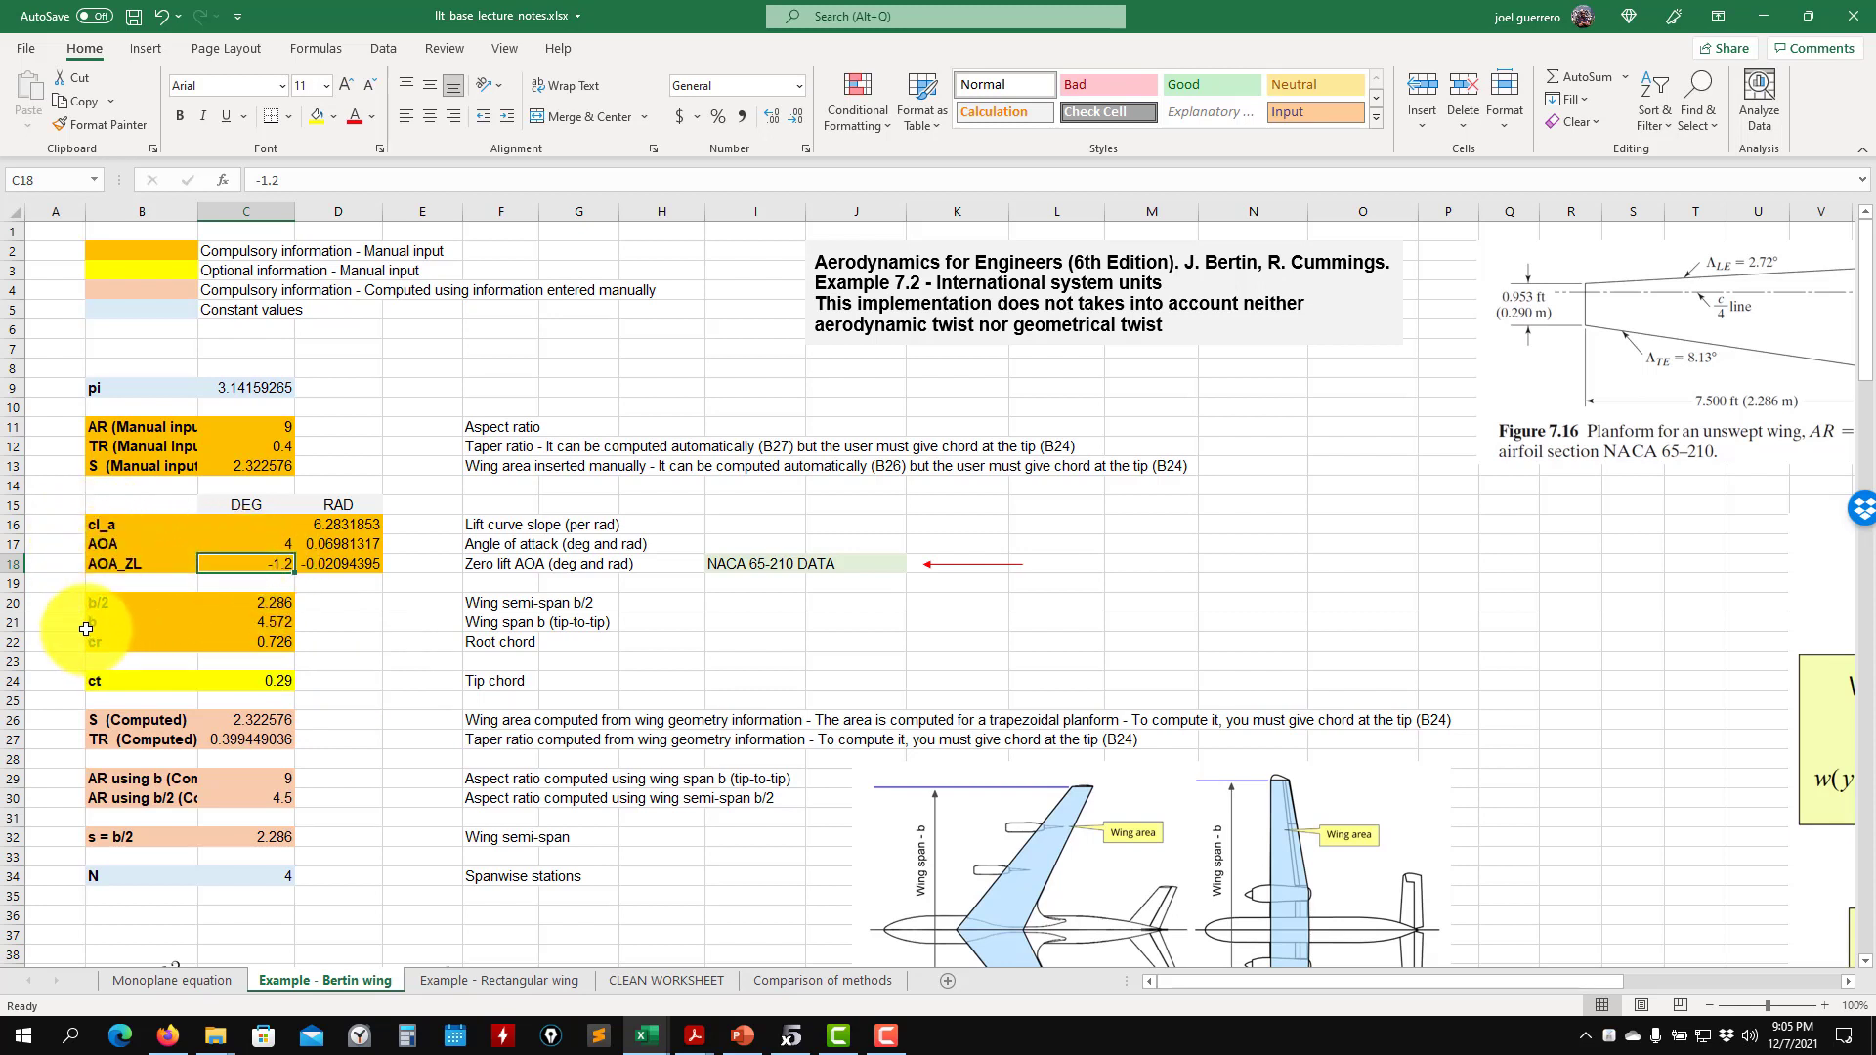
- Examine the wing inputs, the station table with its formulas, and the spanwise stations diagram on the Bertin wing sheet
left_click_drag(1247, 981, 1081, 996)
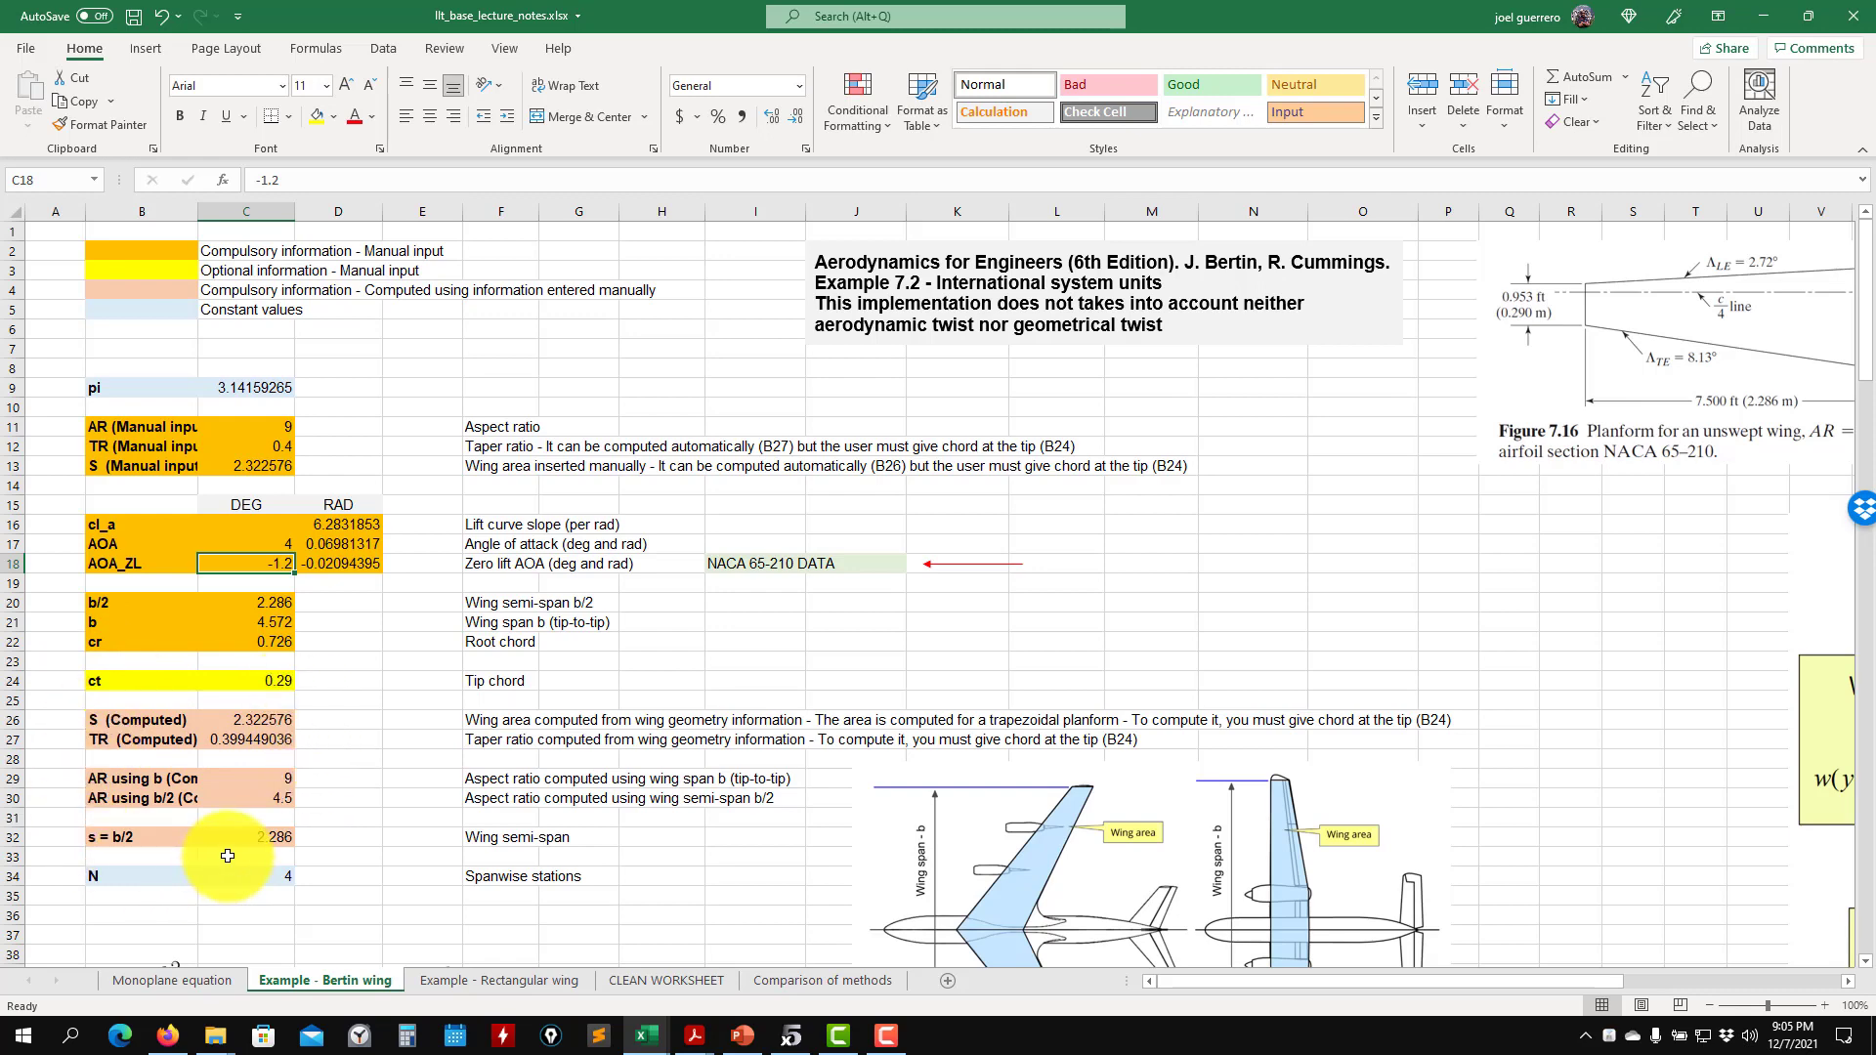
scroll(98, 866, "down", 2)
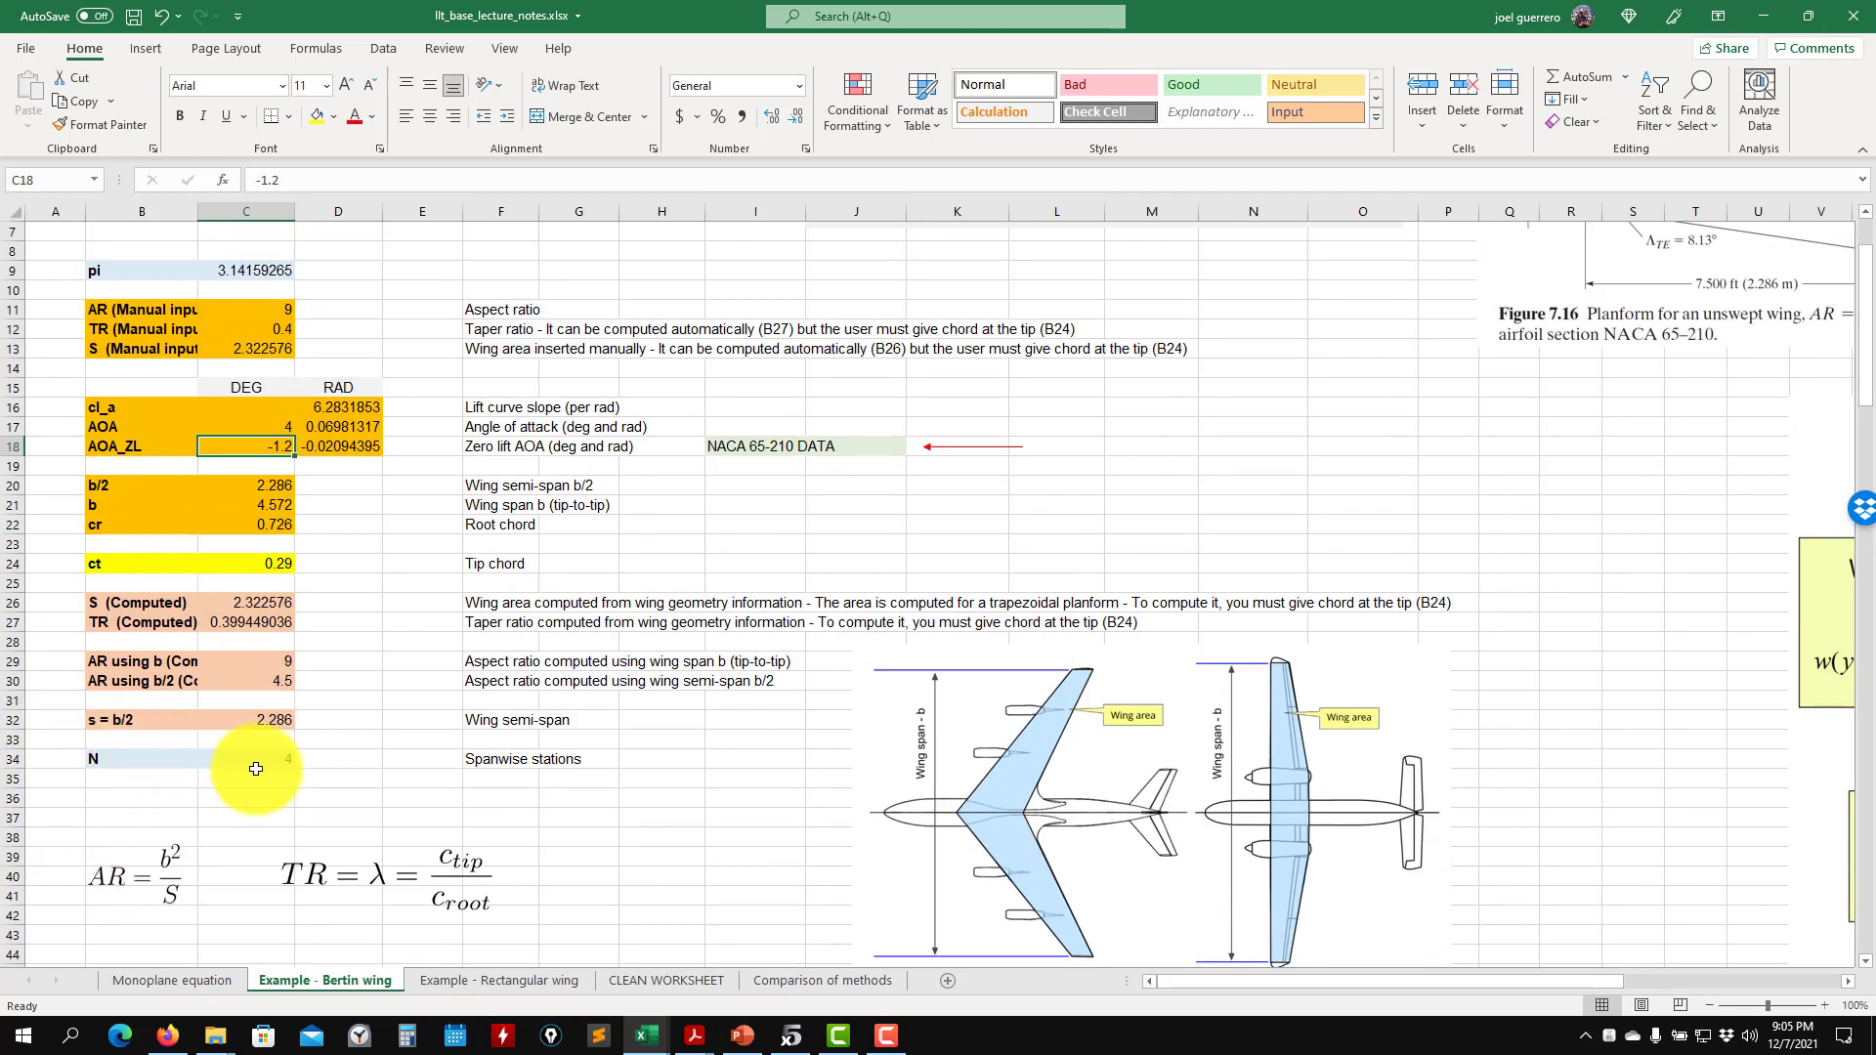
scroll(256, 767, "down", 4)
scroll(256, 769, "down", 6)
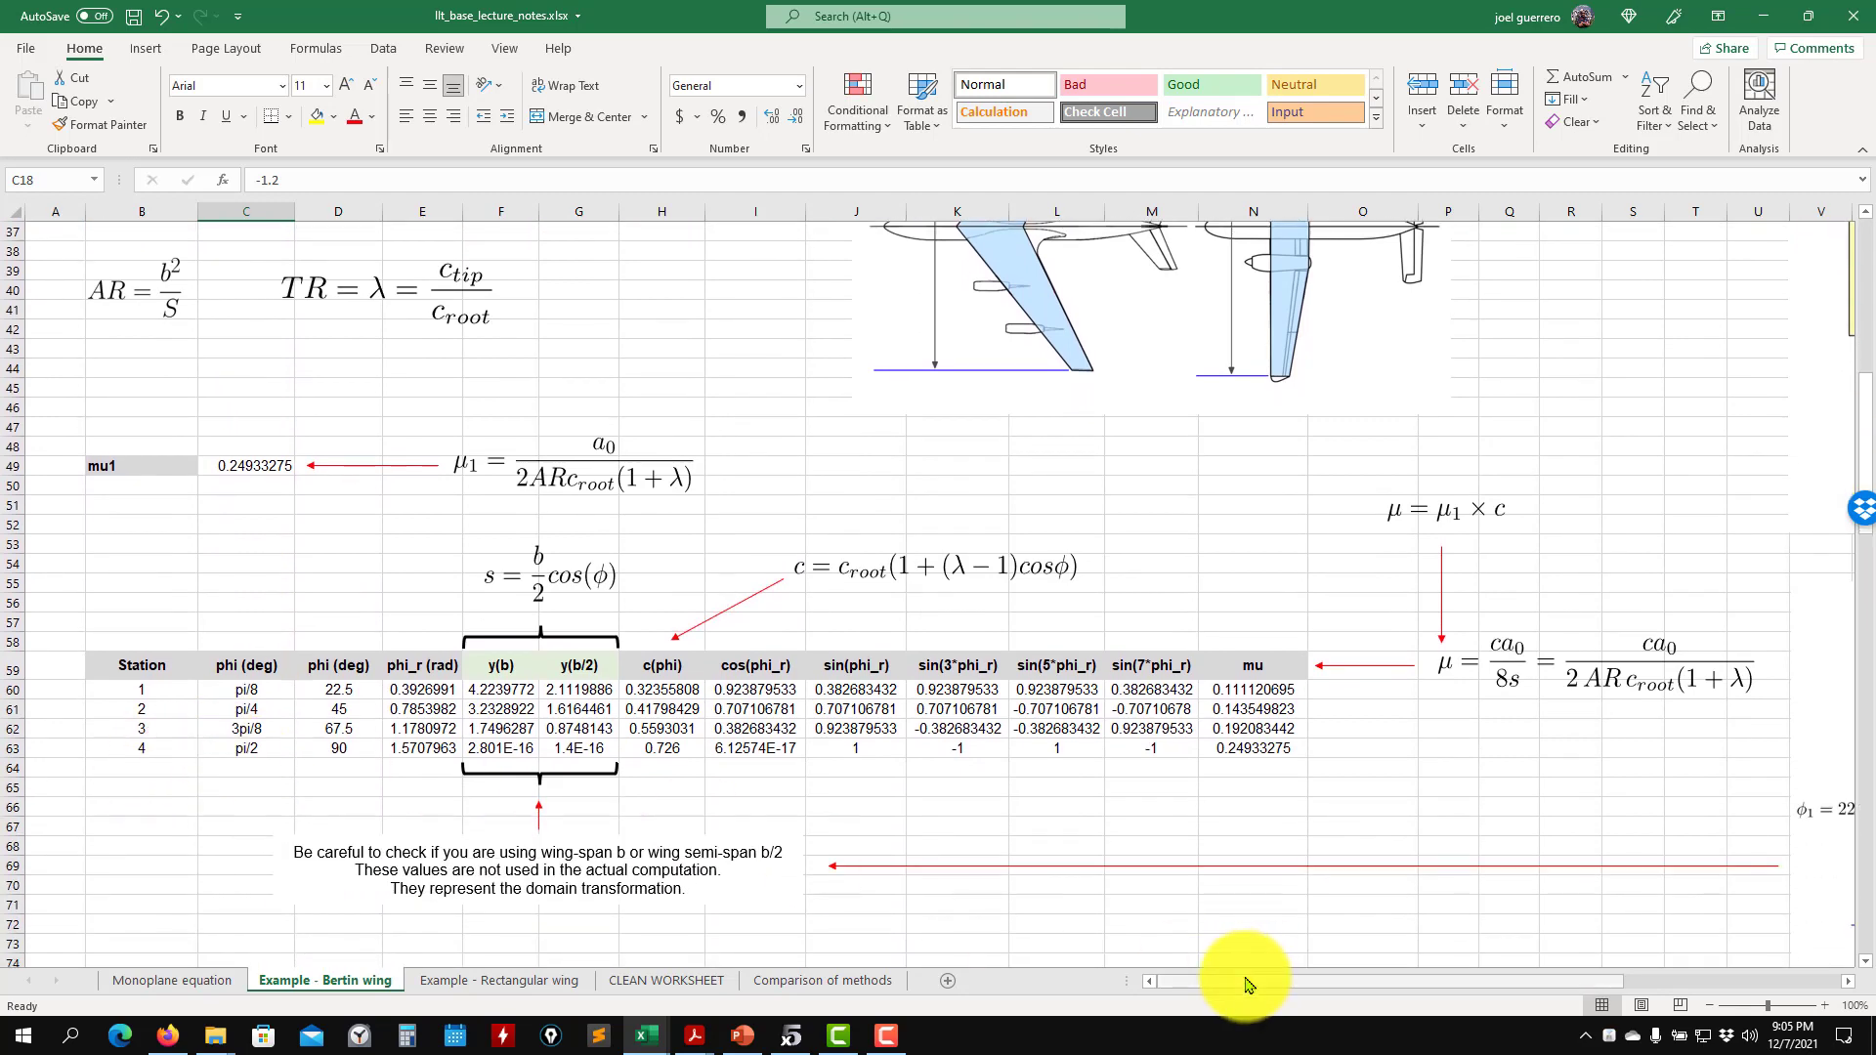
left_click_drag(1248, 983, 1474, 977)
scroll(1172, 713, "down", 3)
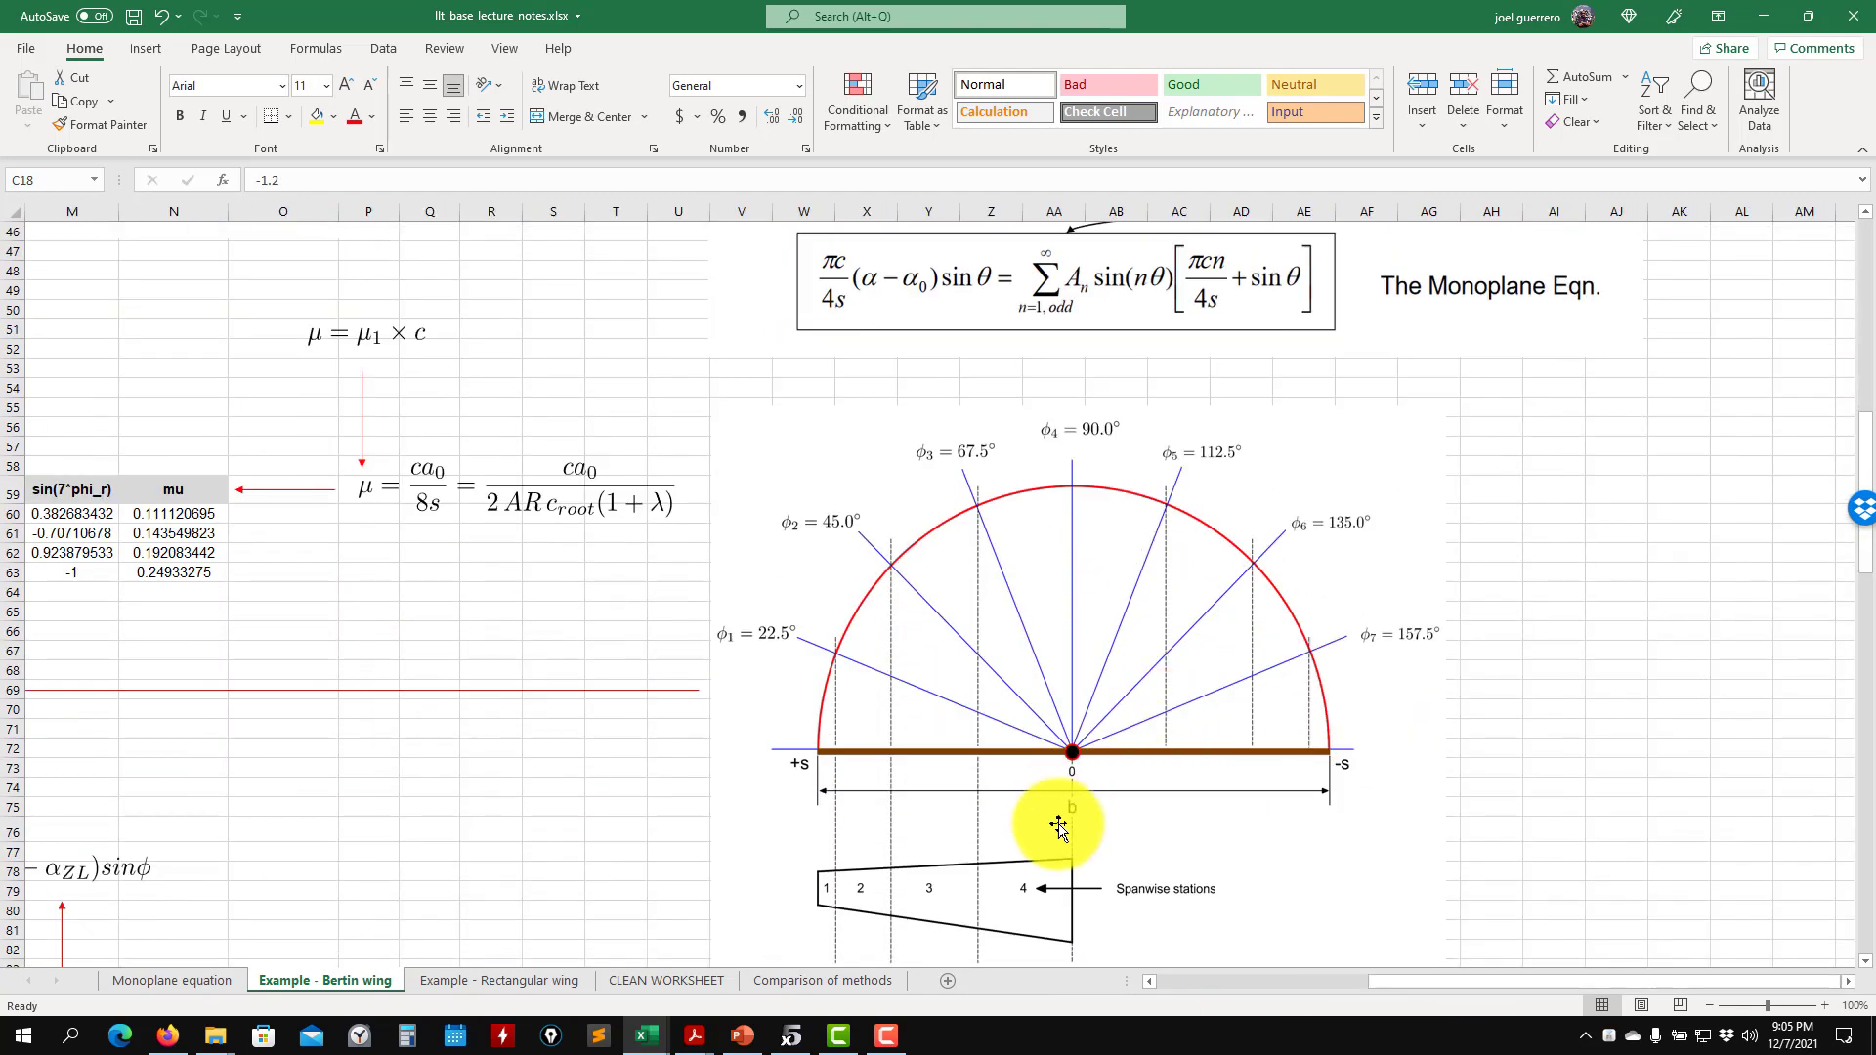
scroll(1058, 826, "down", 2)
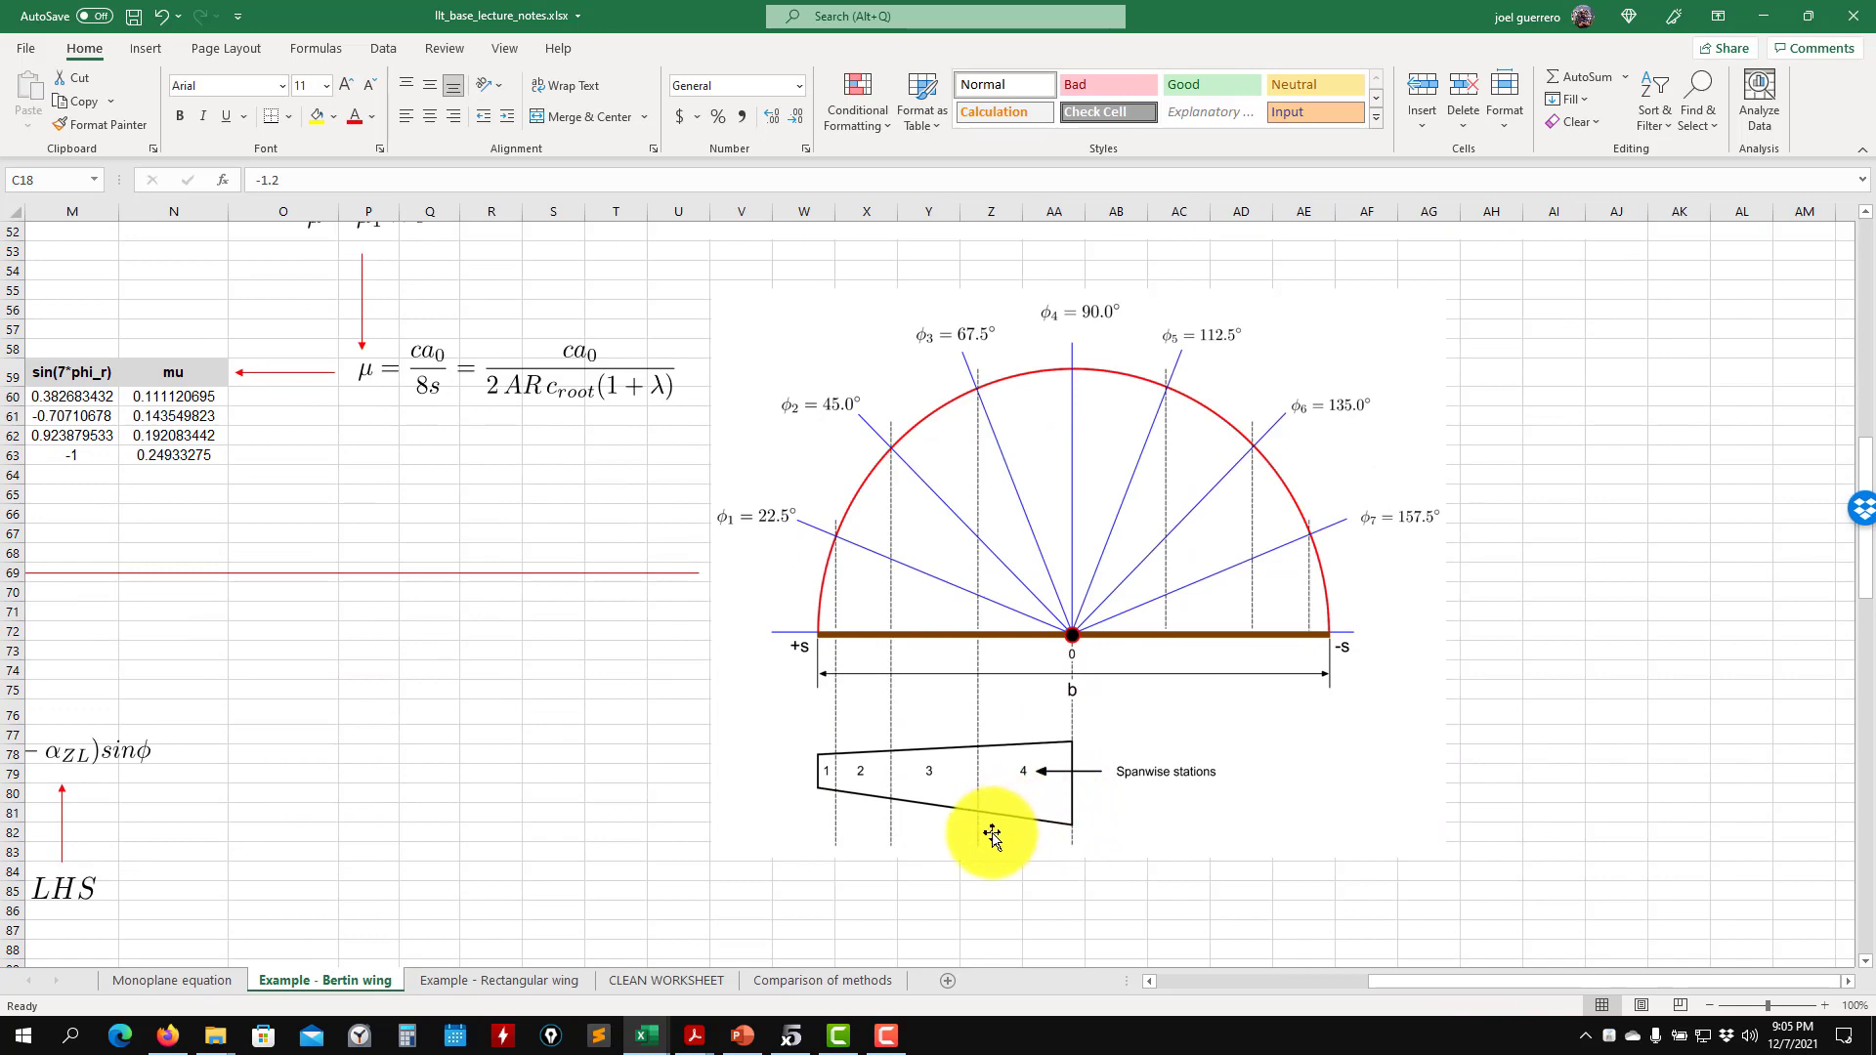
- Switch to Chapter_04.pdf, read Table 7.1 with the equation factors on page 155, and return to the workbook
mouse_move(696, 1037)
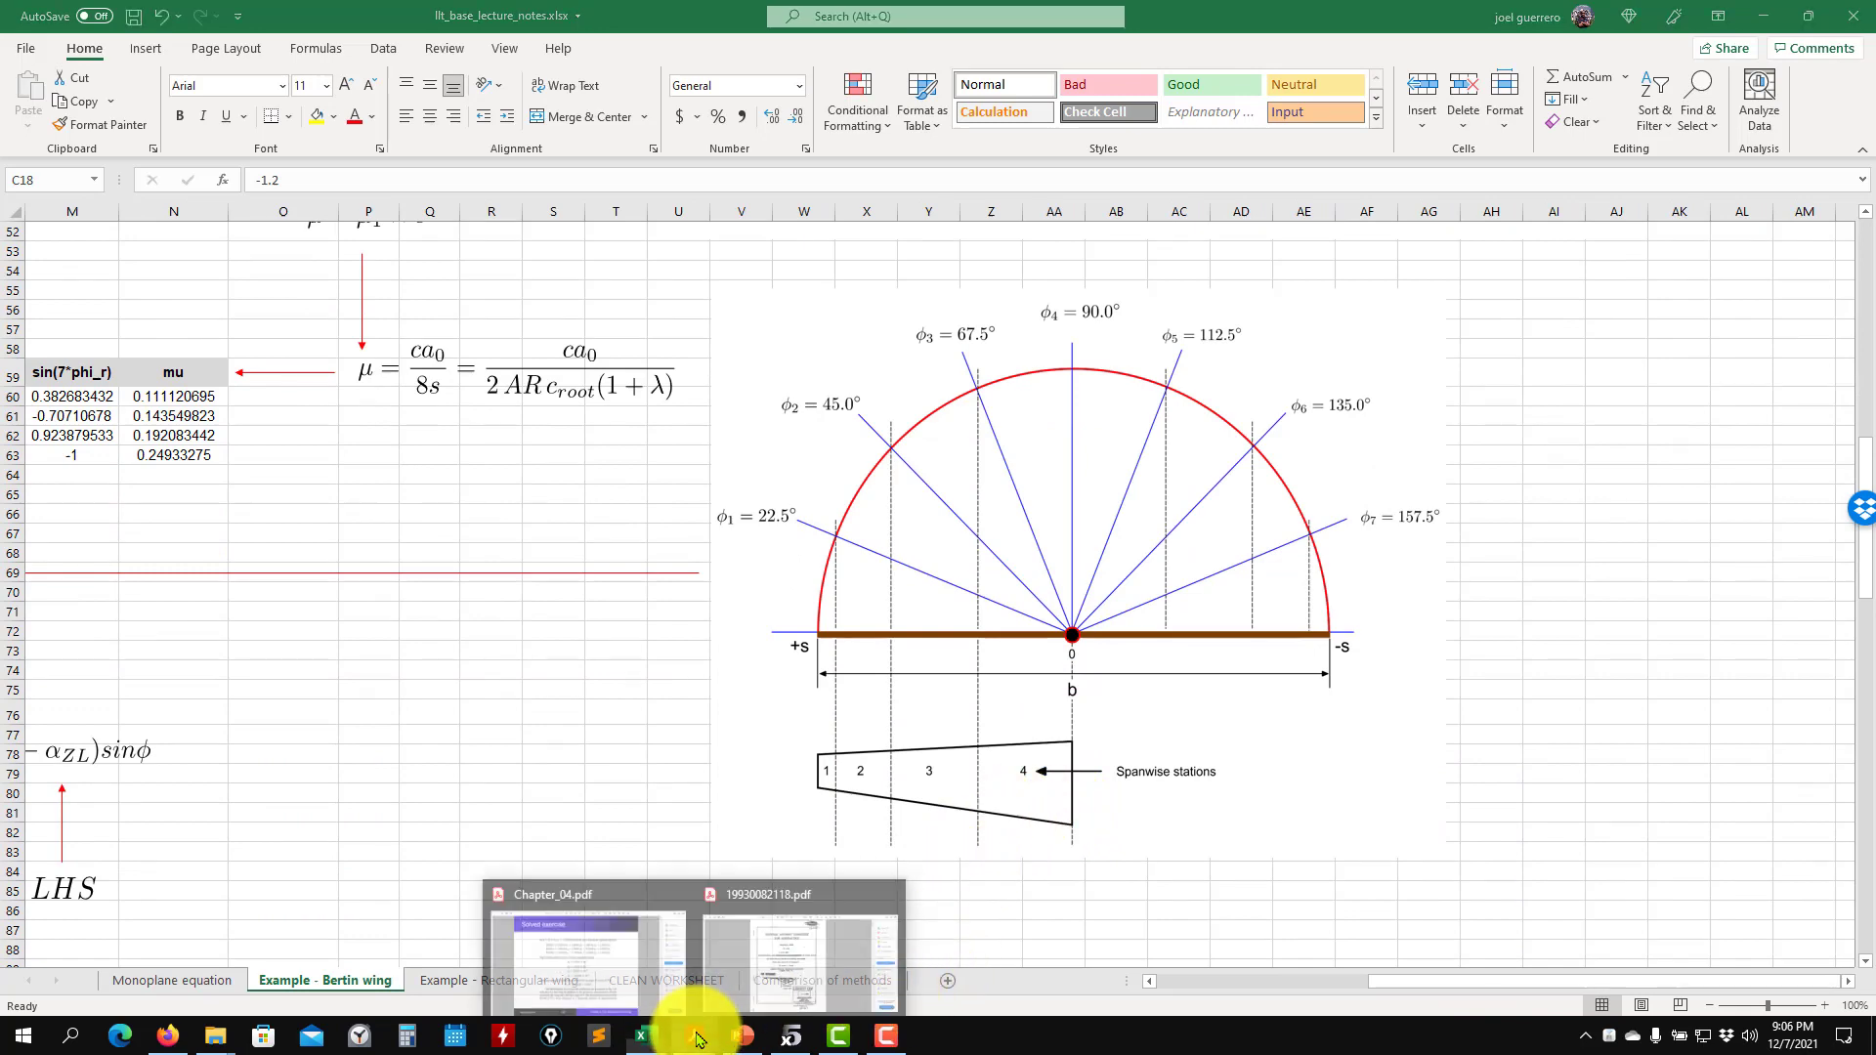
left_click(537, 944)
scroll(853, 672, "up", 4)
scroll(853, 672, "down", 2)
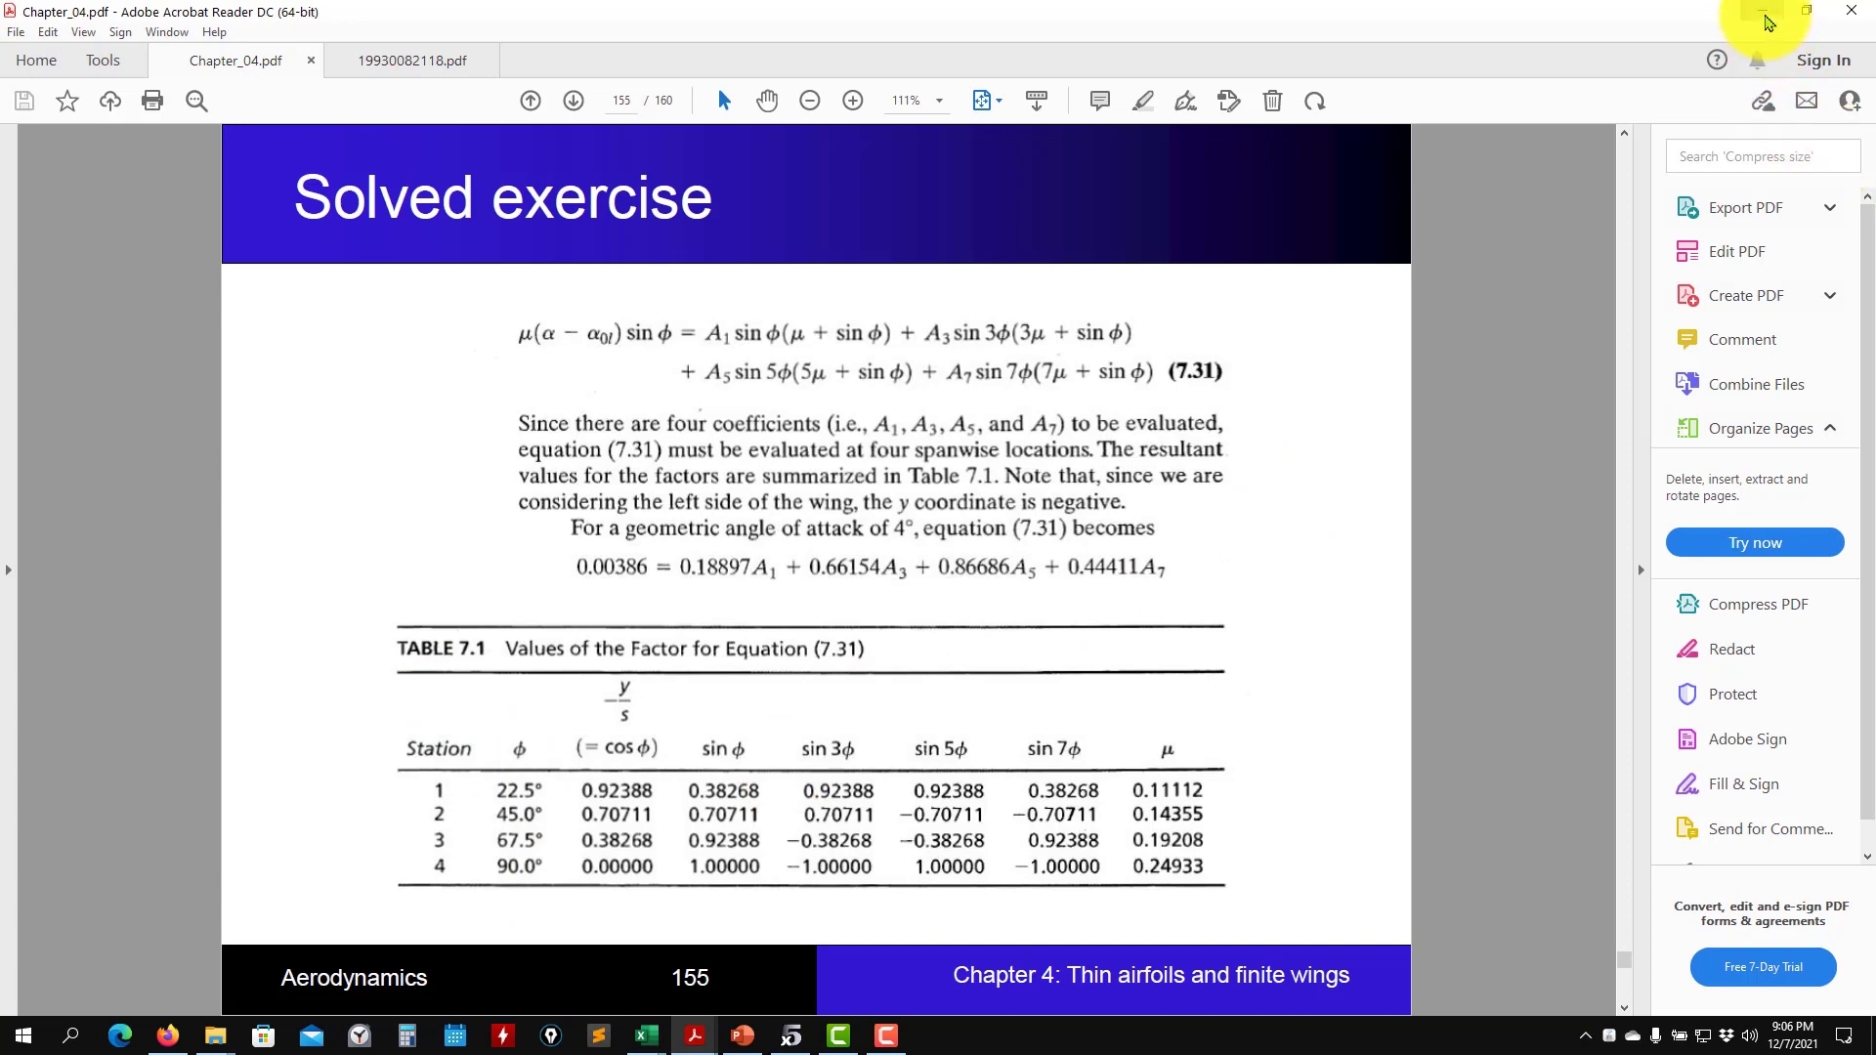
left_click(1762, 12)
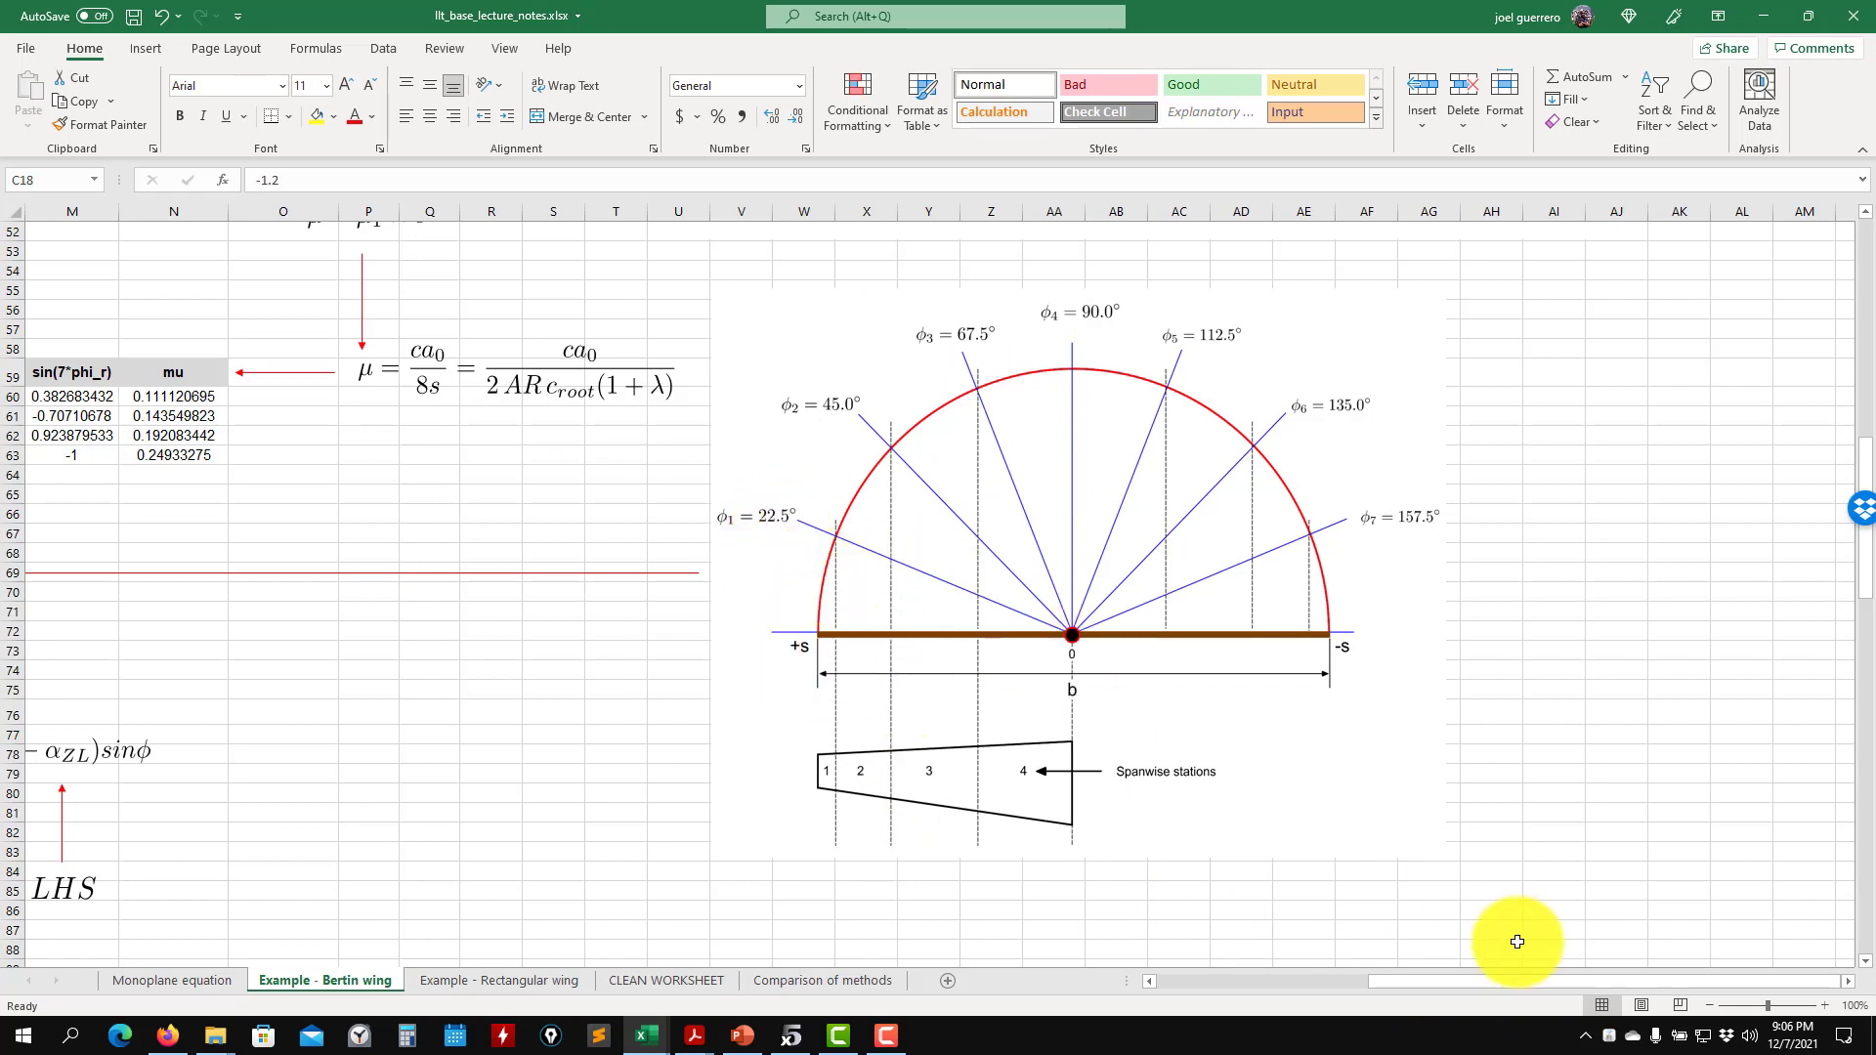
- Inspect the c(phi) chord formula for station 1 in cell H60 without changing it
left_click_drag(1427, 981, 1189, 981)
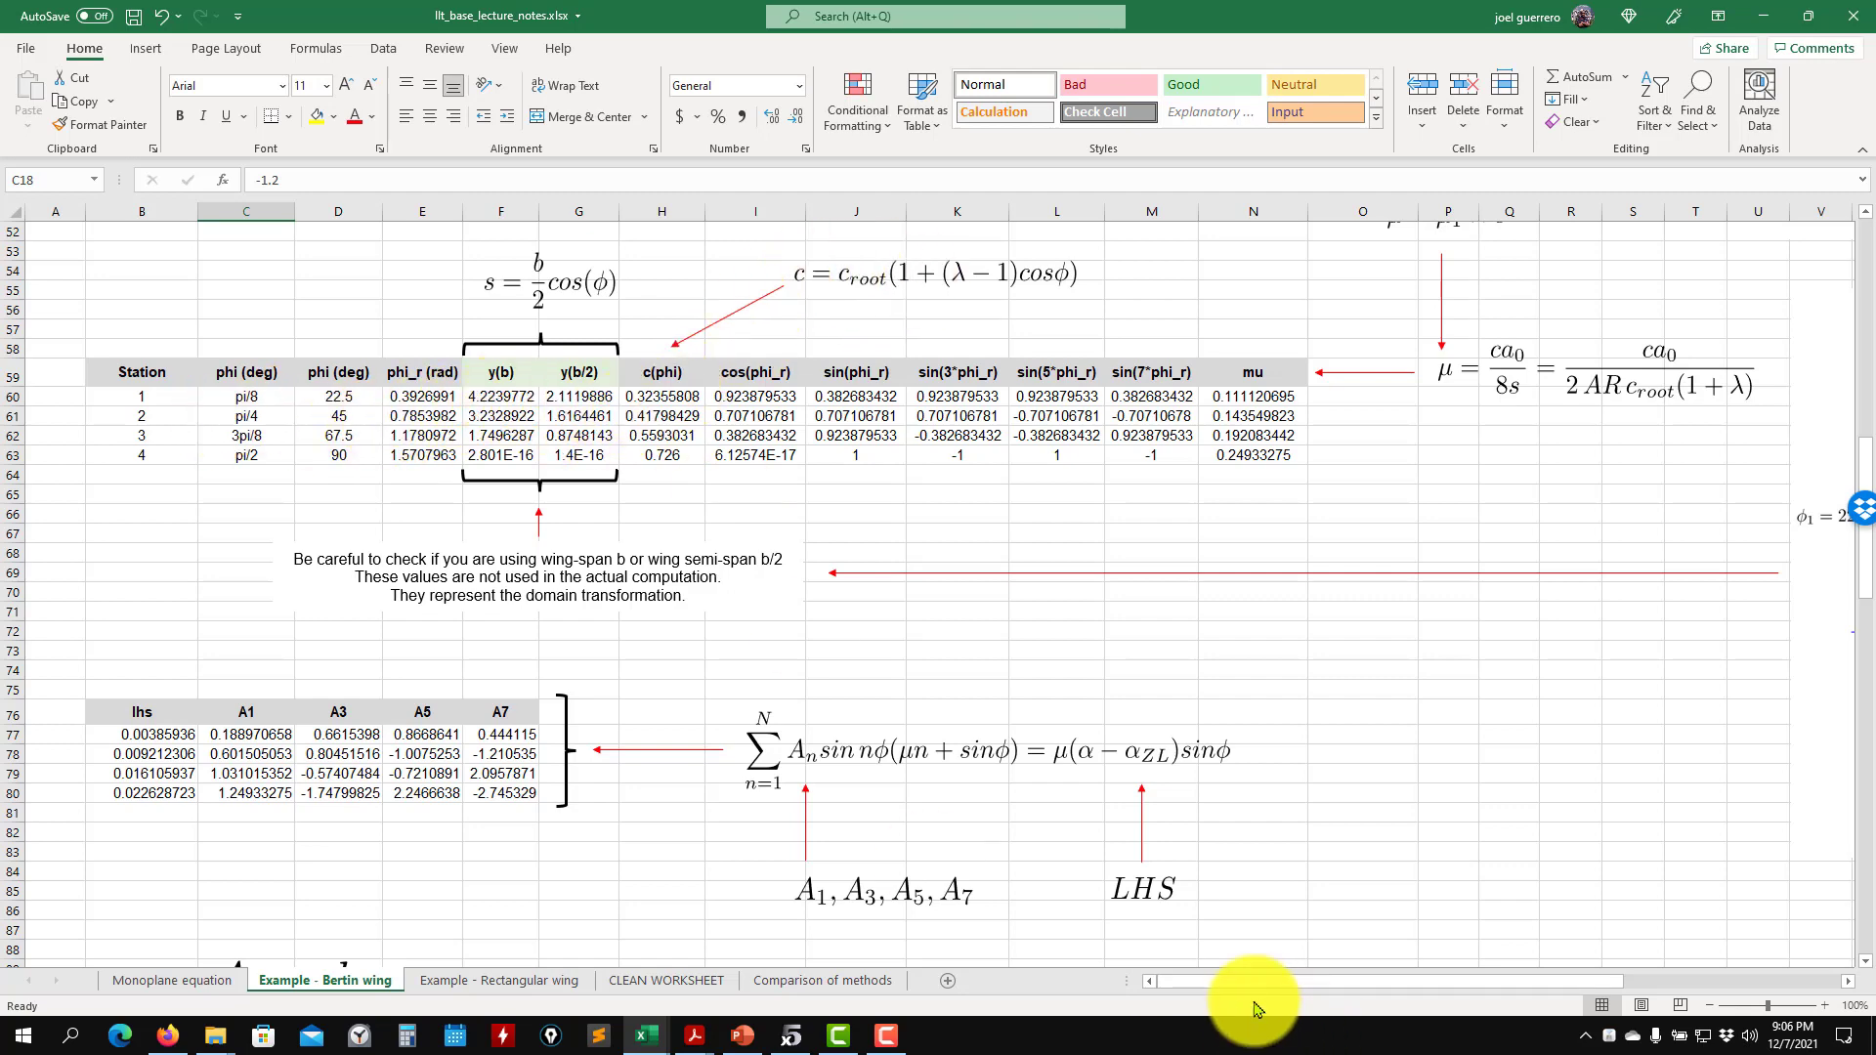
left_click_drag(1260, 982, 1211, 975)
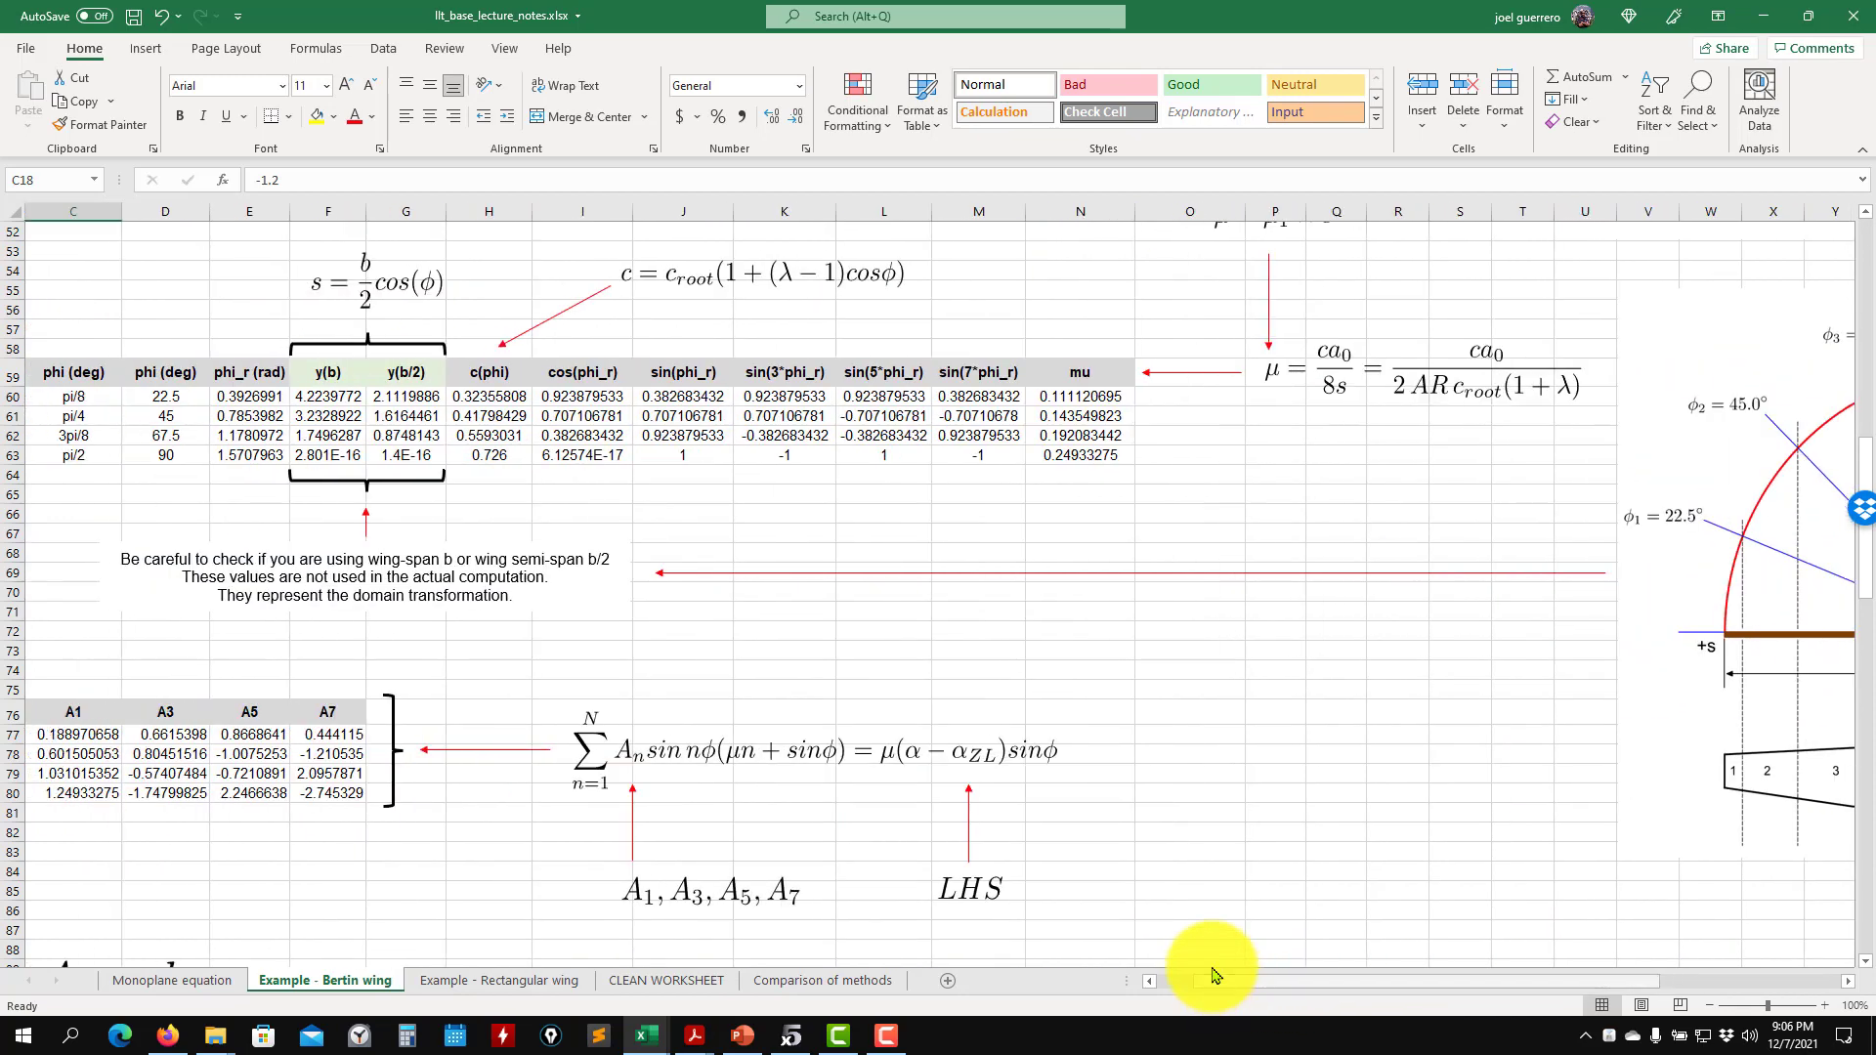
double_click(495, 395)
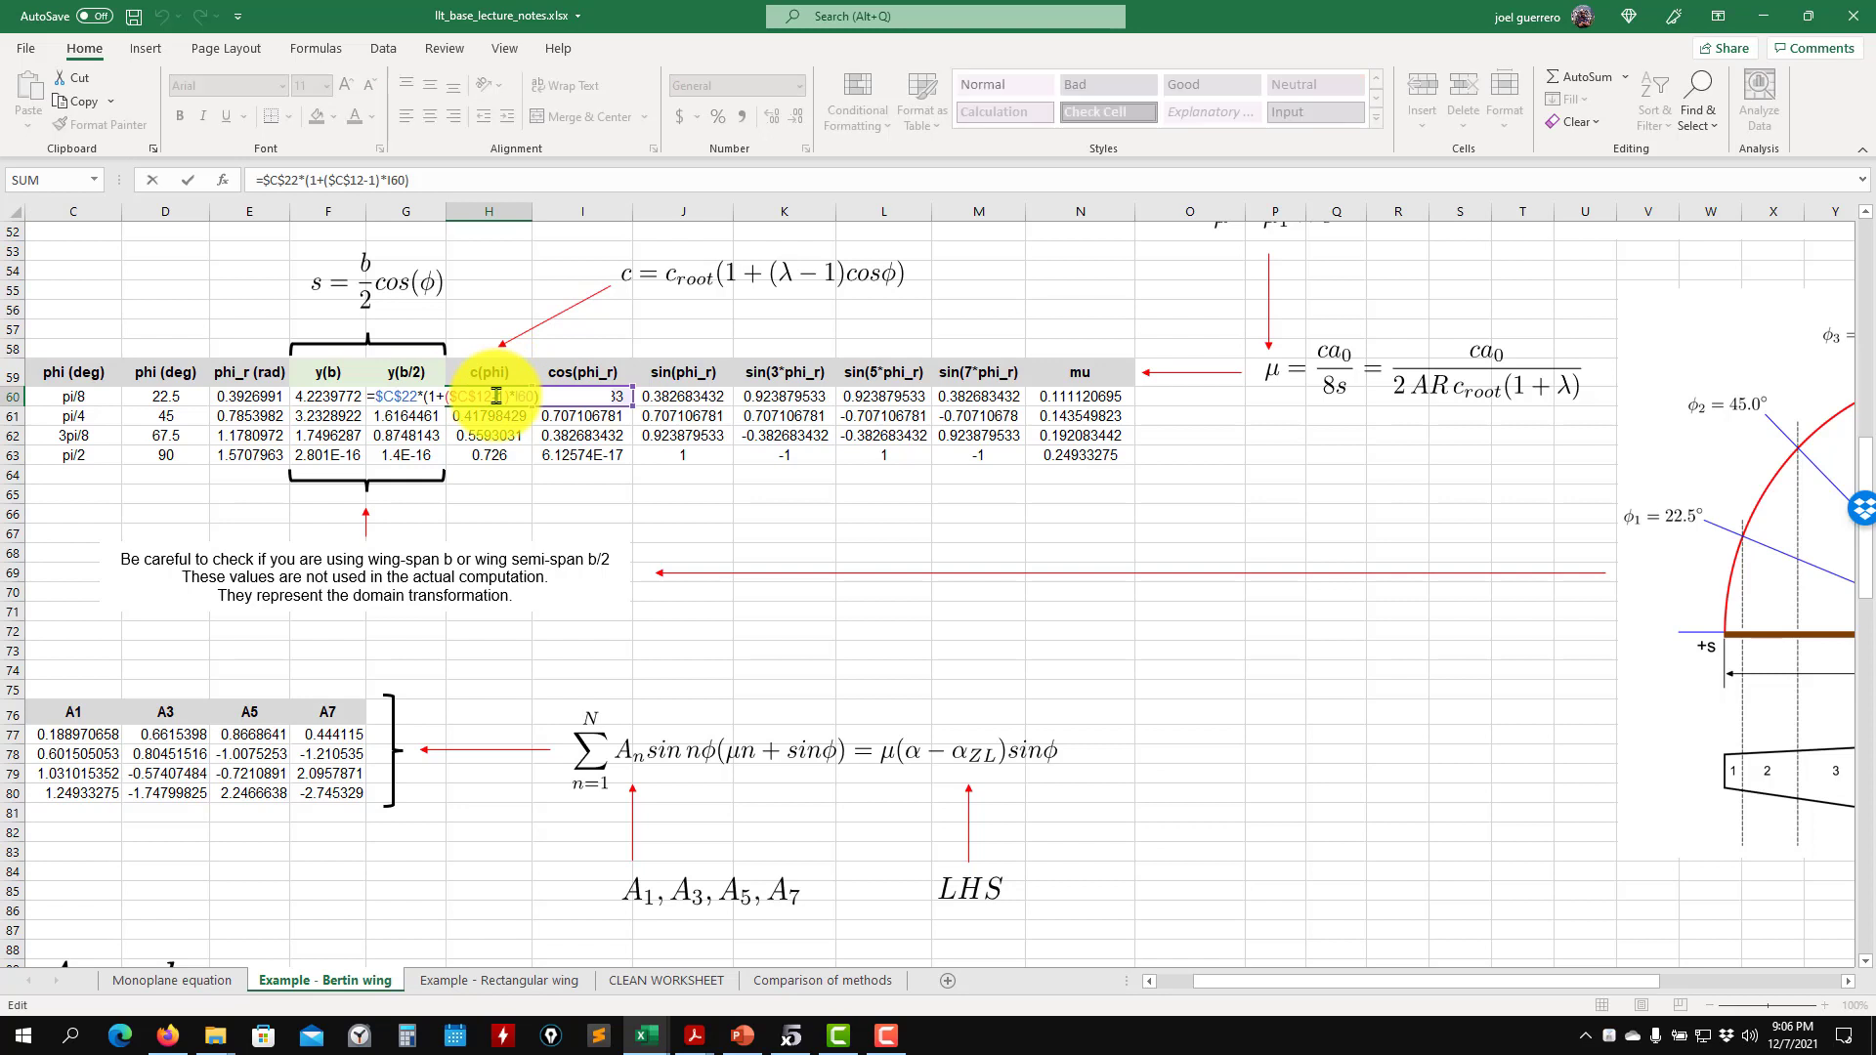
key("Escape")
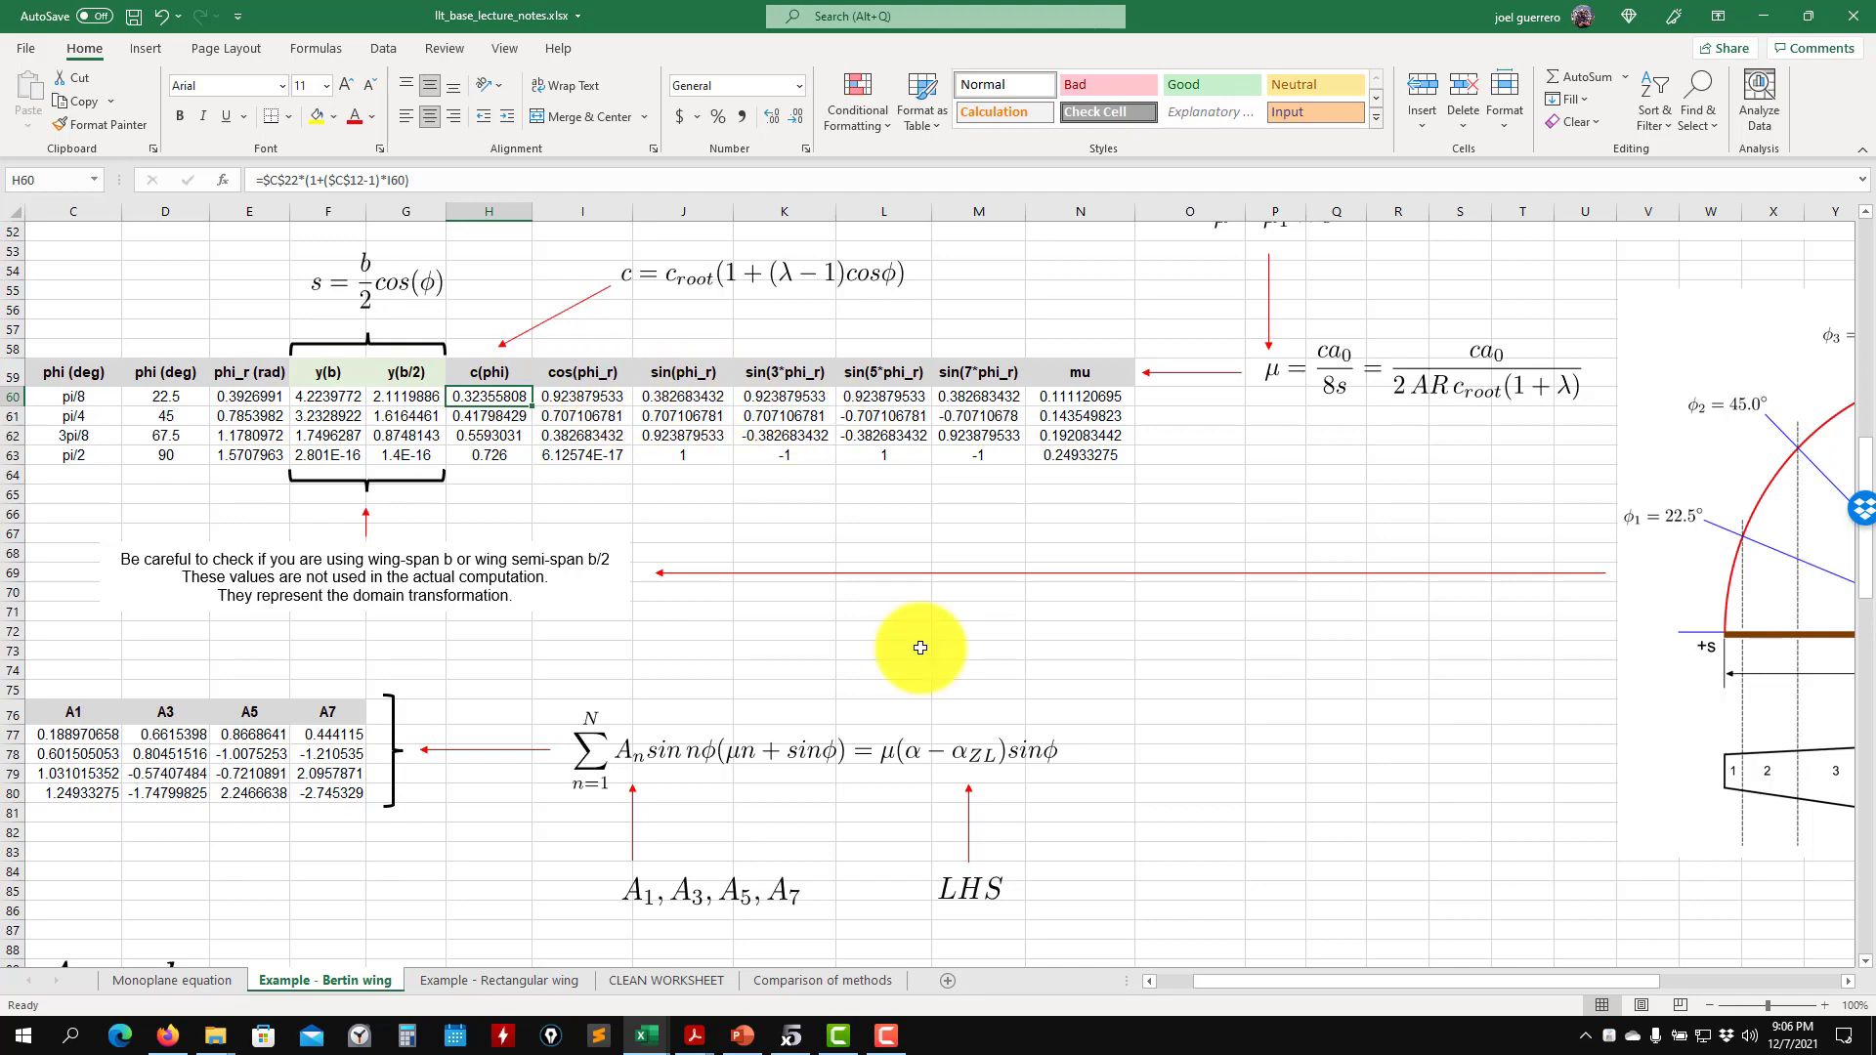
- Compare the wing inputs and the station table with the monoplane equation derivation beside them
scroll(916, 657, "up", 7)
scroll(917, 660, "up", 5)
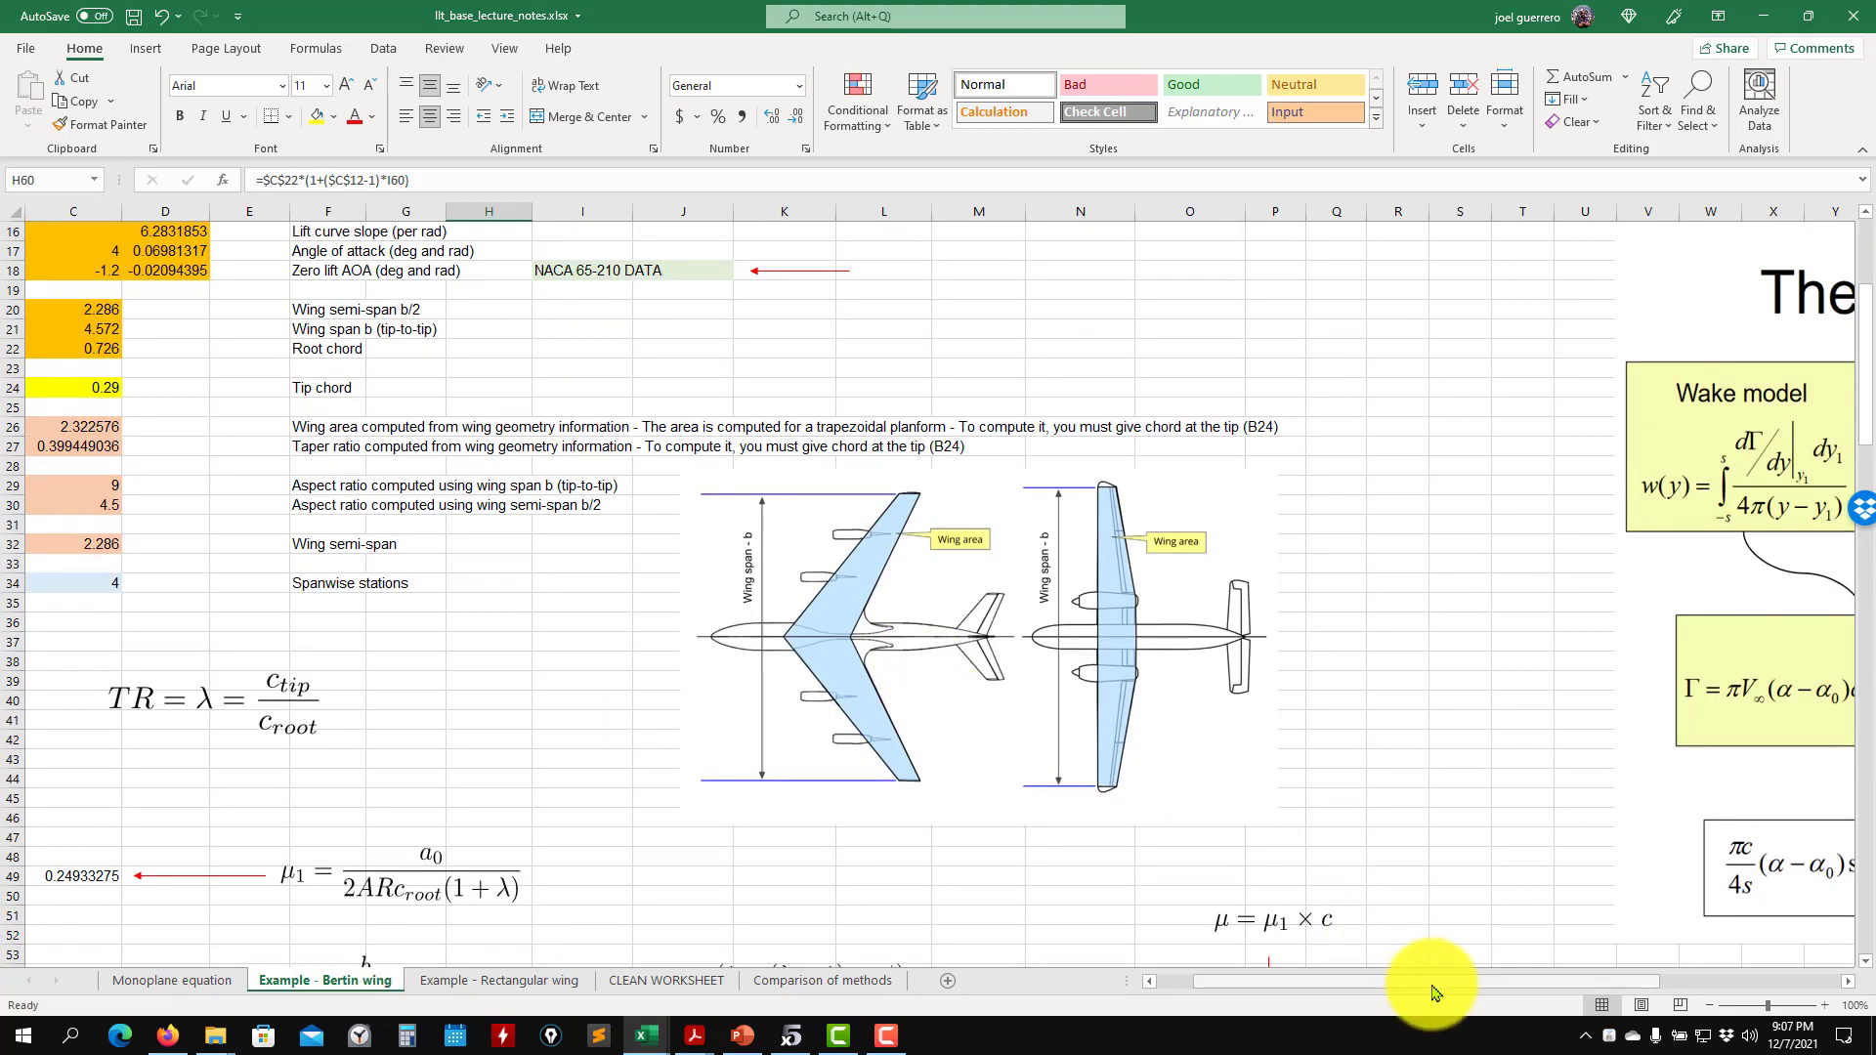
scroll(796, 787, "up", 1)
scroll(1123, 841, "up", 2)
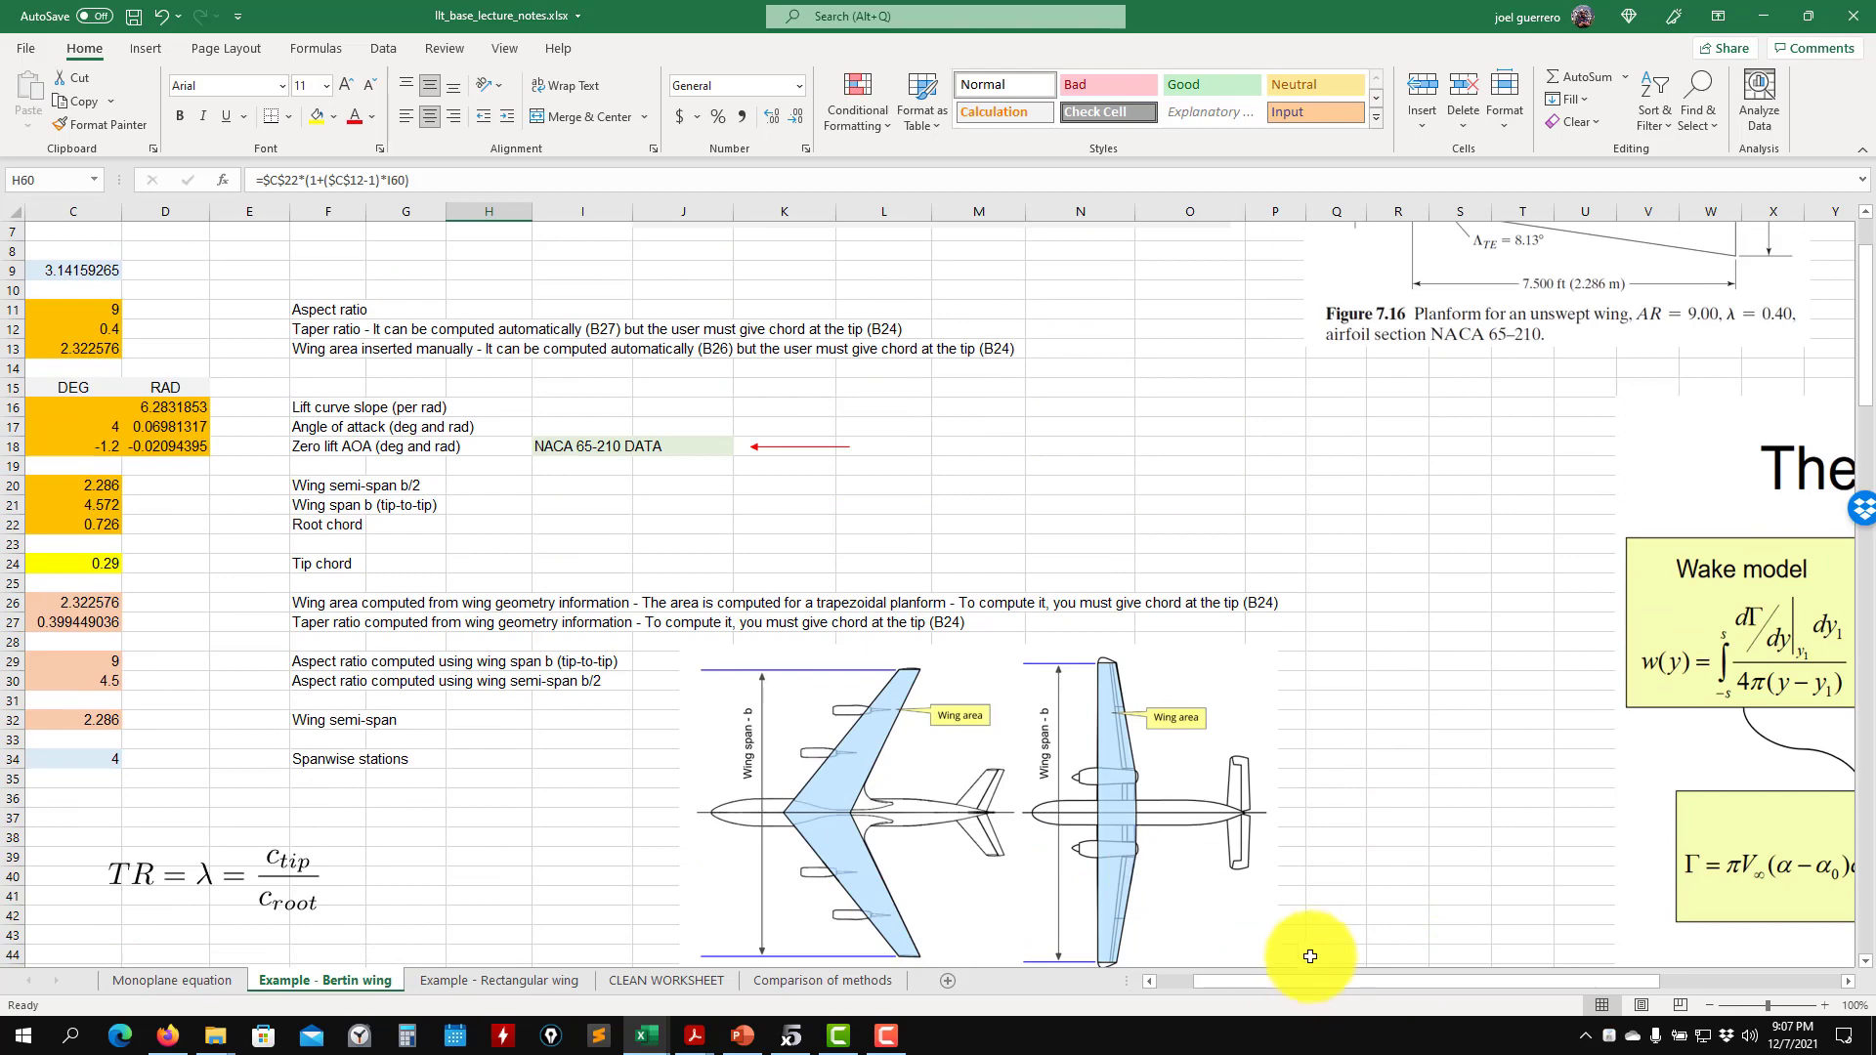
left_click_drag(1346, 981, 1593, 982)
scroll(1360, 784, "down", 3)
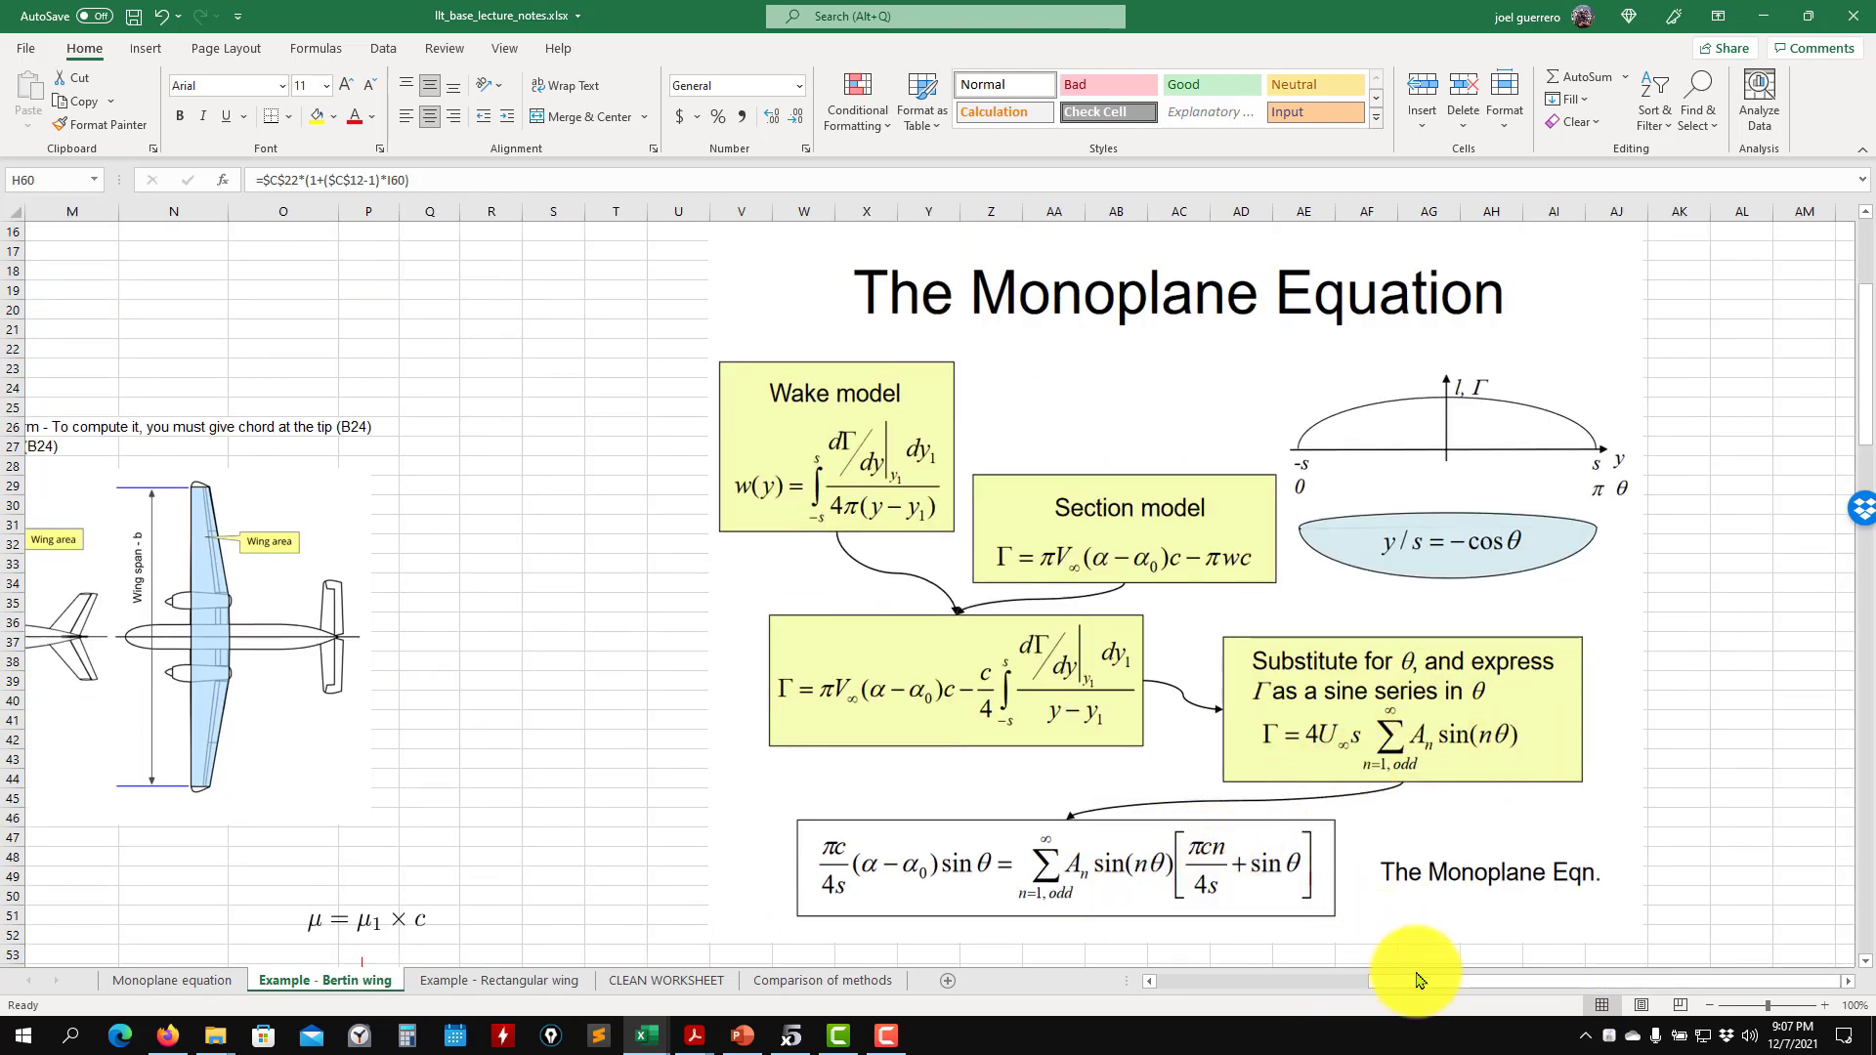
left_click_drag(1352, 978, 1298, 985)
scroll(1074, 752, "down", 7)
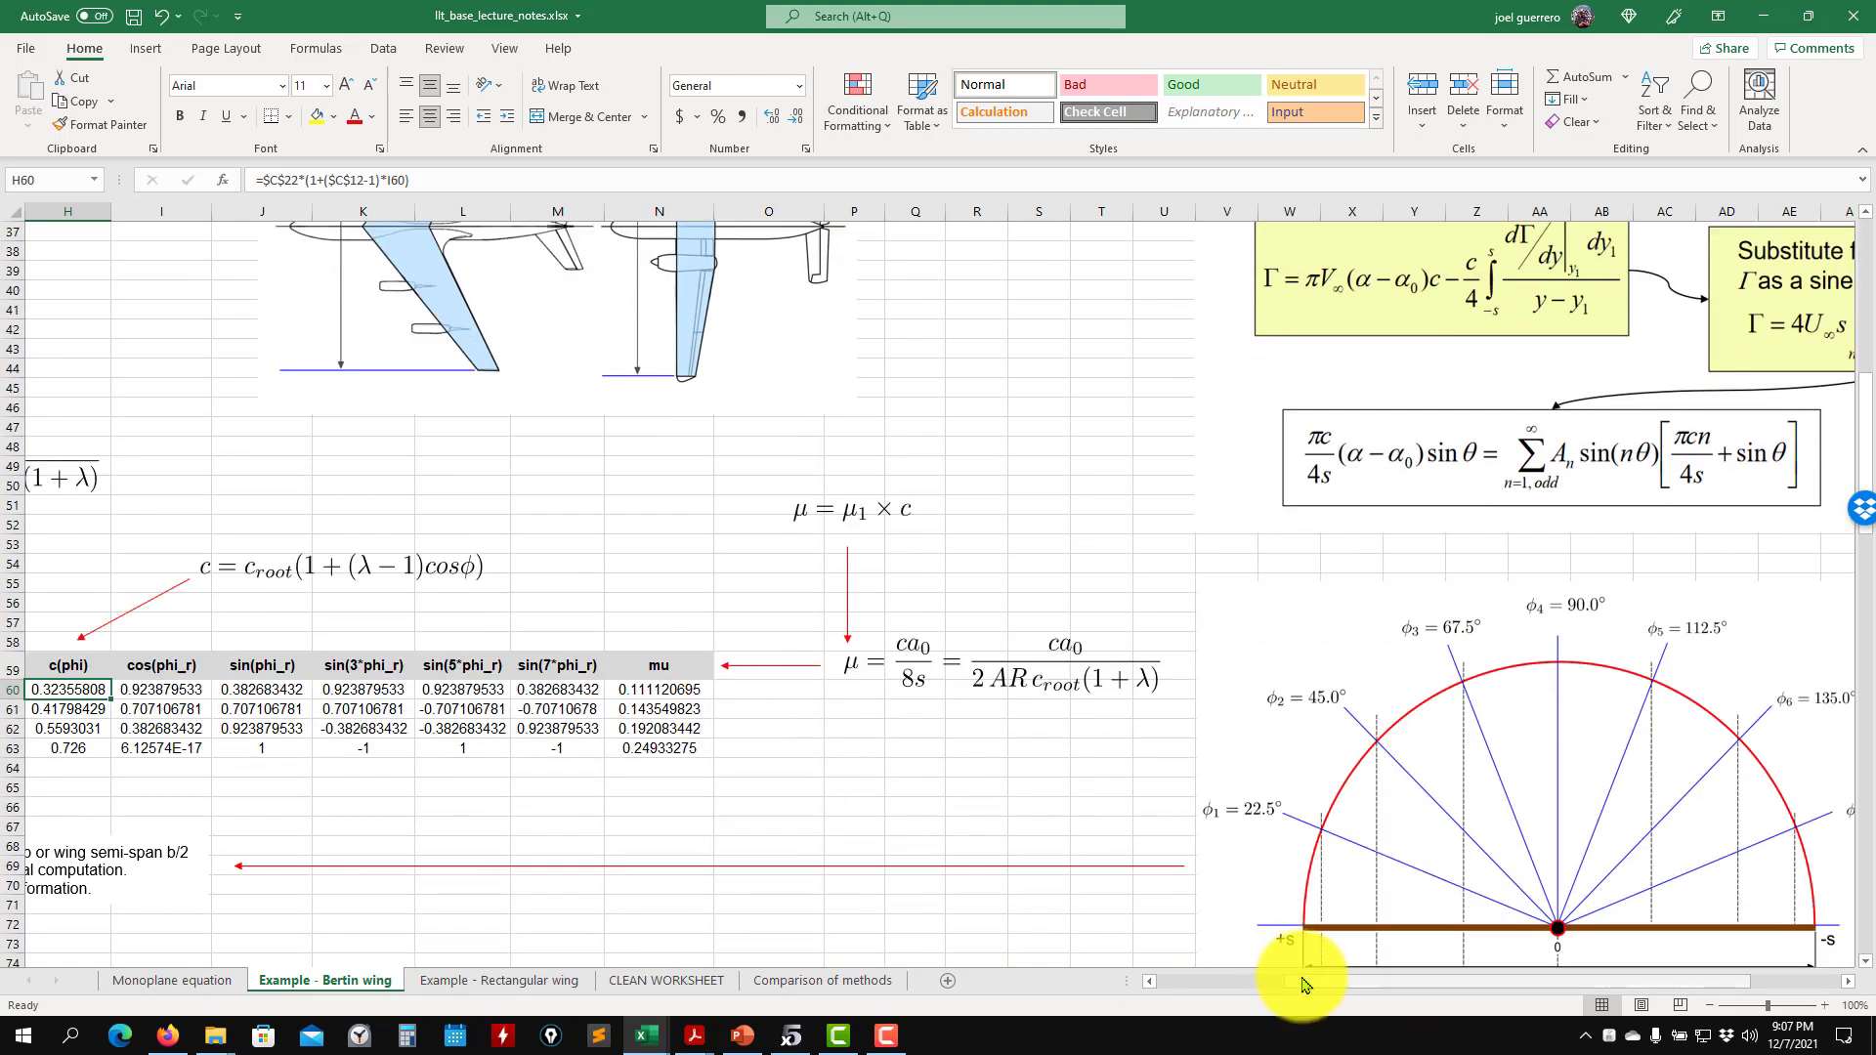
left_click_drag(1309, 986, 1193, 988)
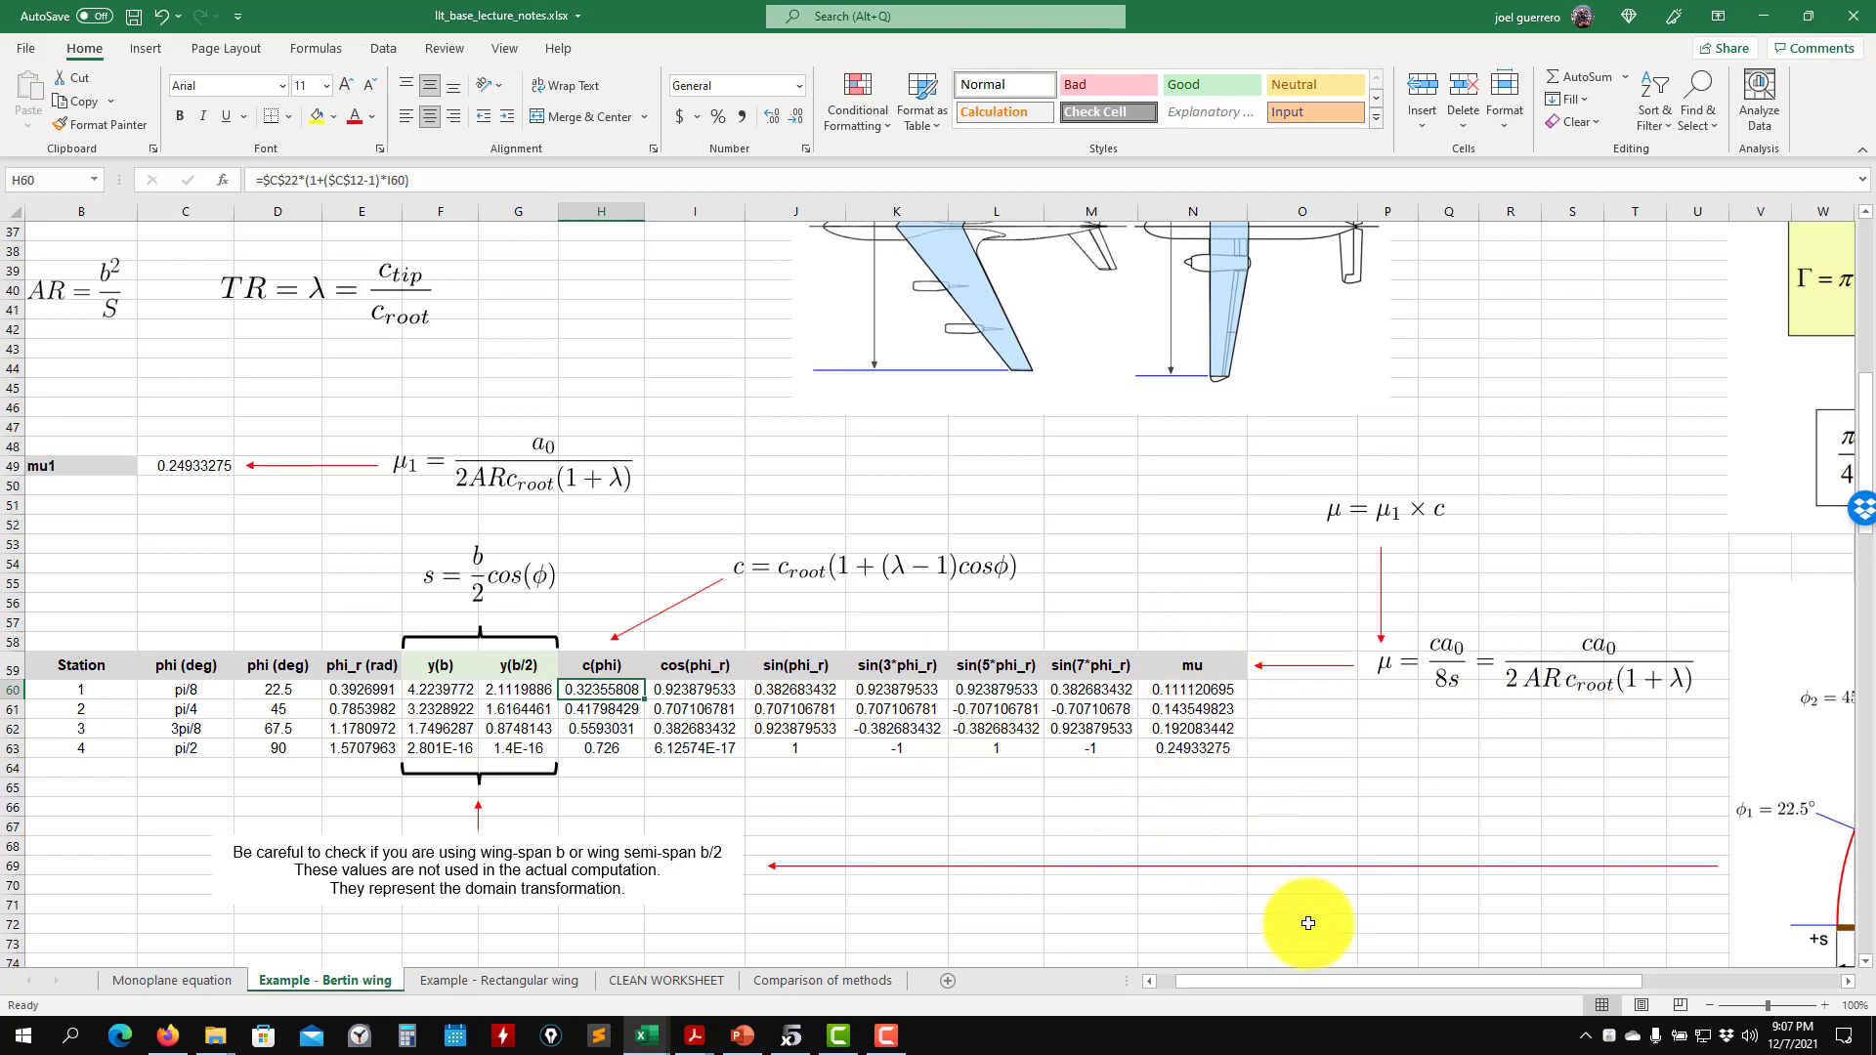
left_click_drag(1350, 985, 1512, 987)
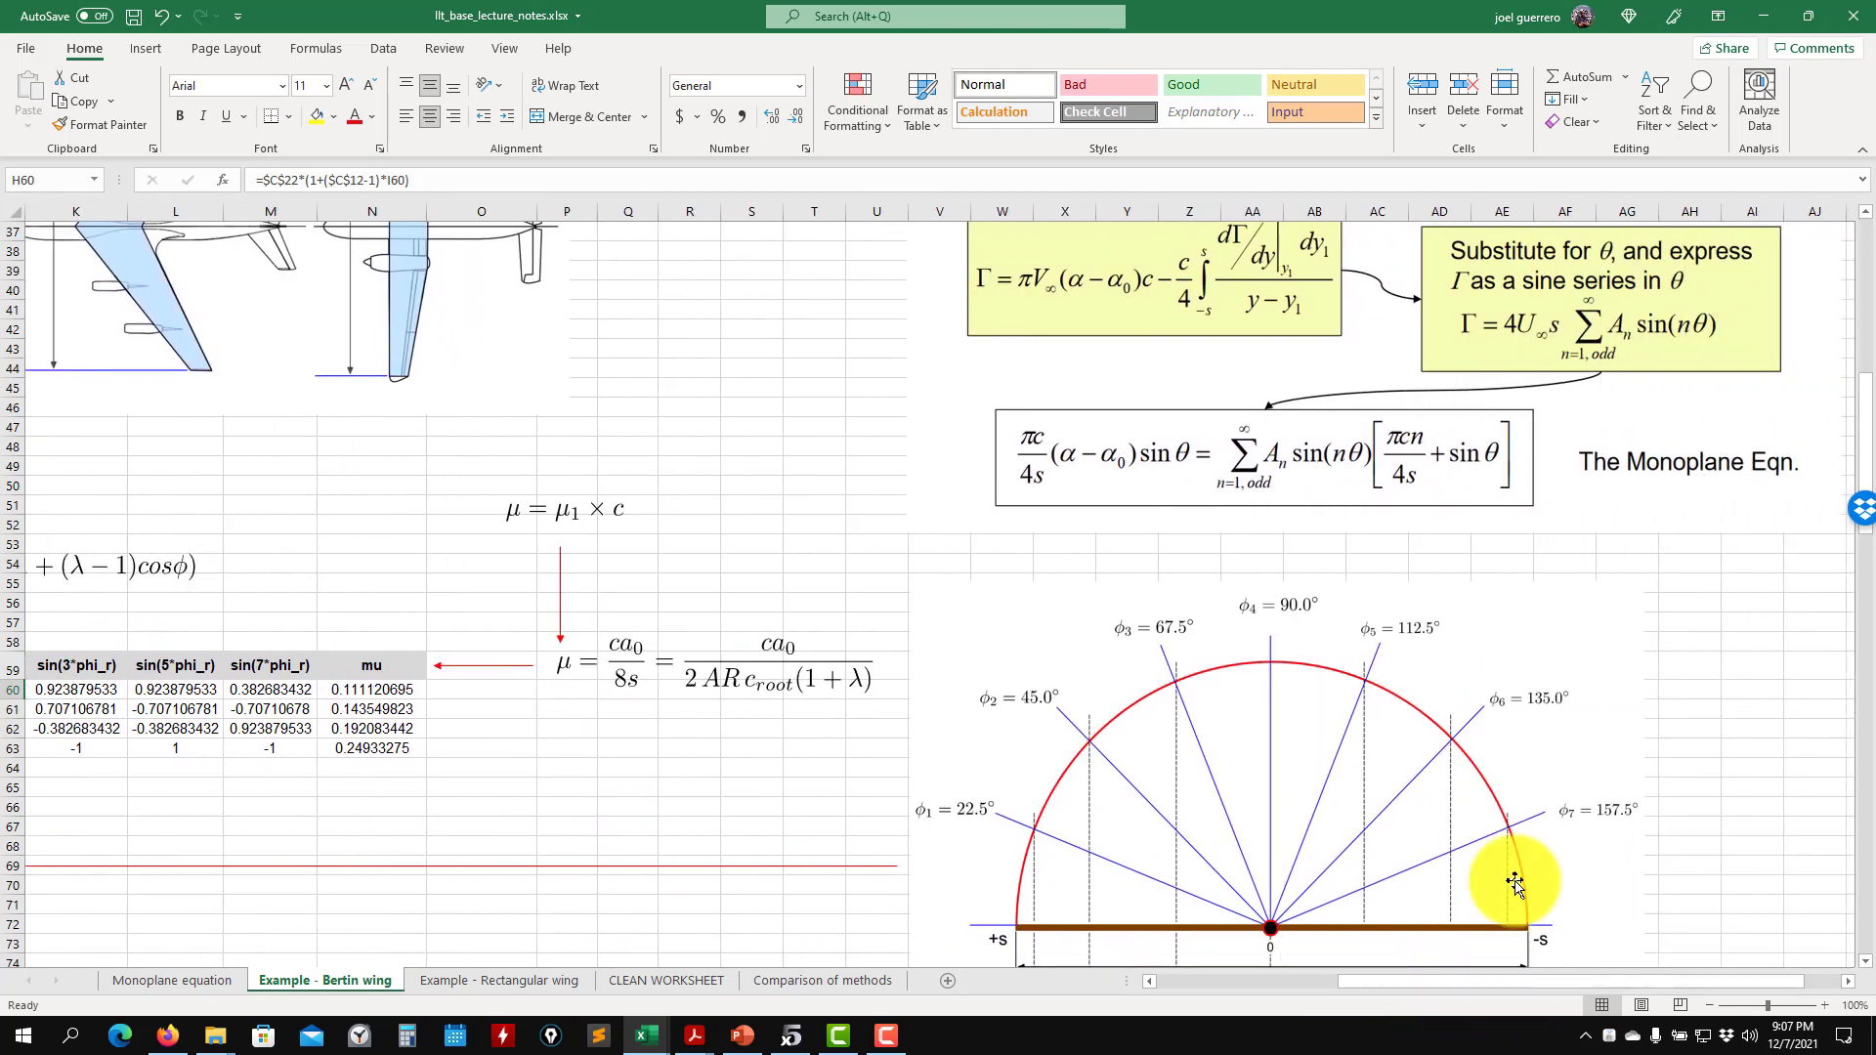
scroll(1496, 667, "up", 3)
scroll(1496, 667, "up", 3)
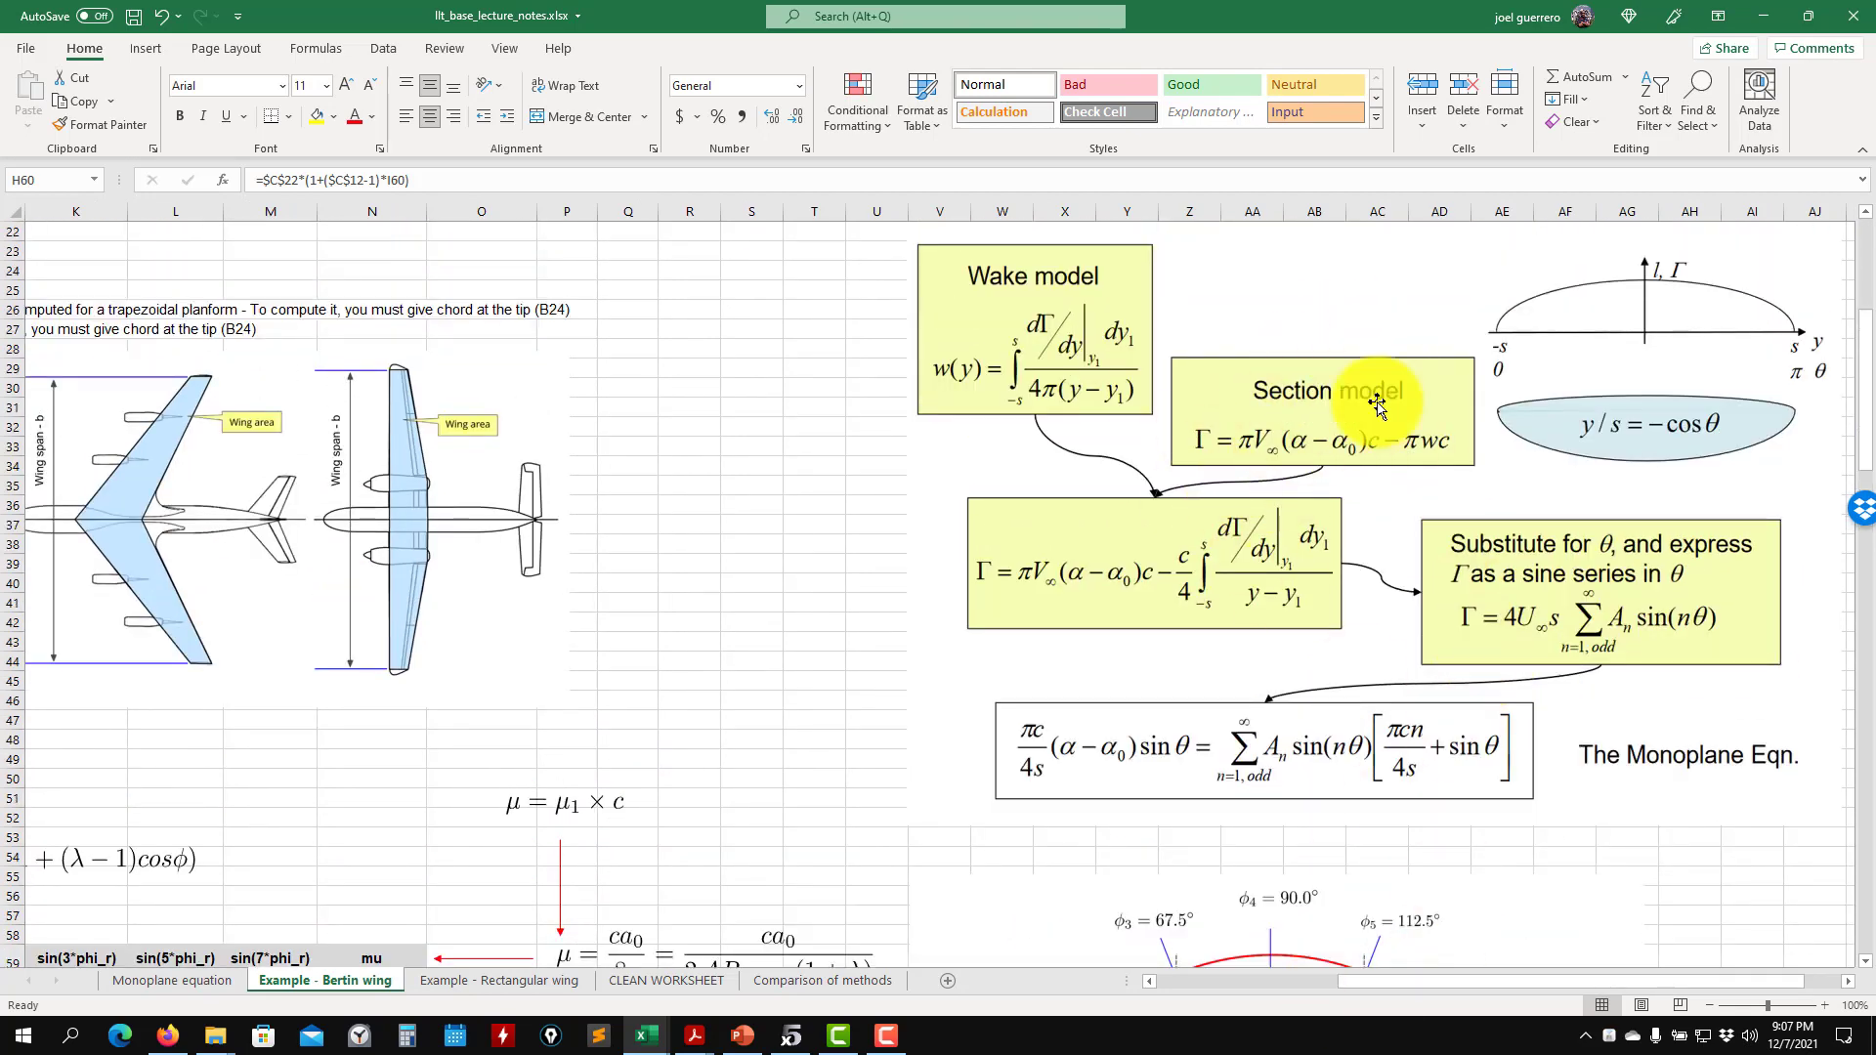
- Examine the mu1 and mu formulas around the station table together with the spanwise stations diagram
left_click_drag(1474, 993, 1286, 954)
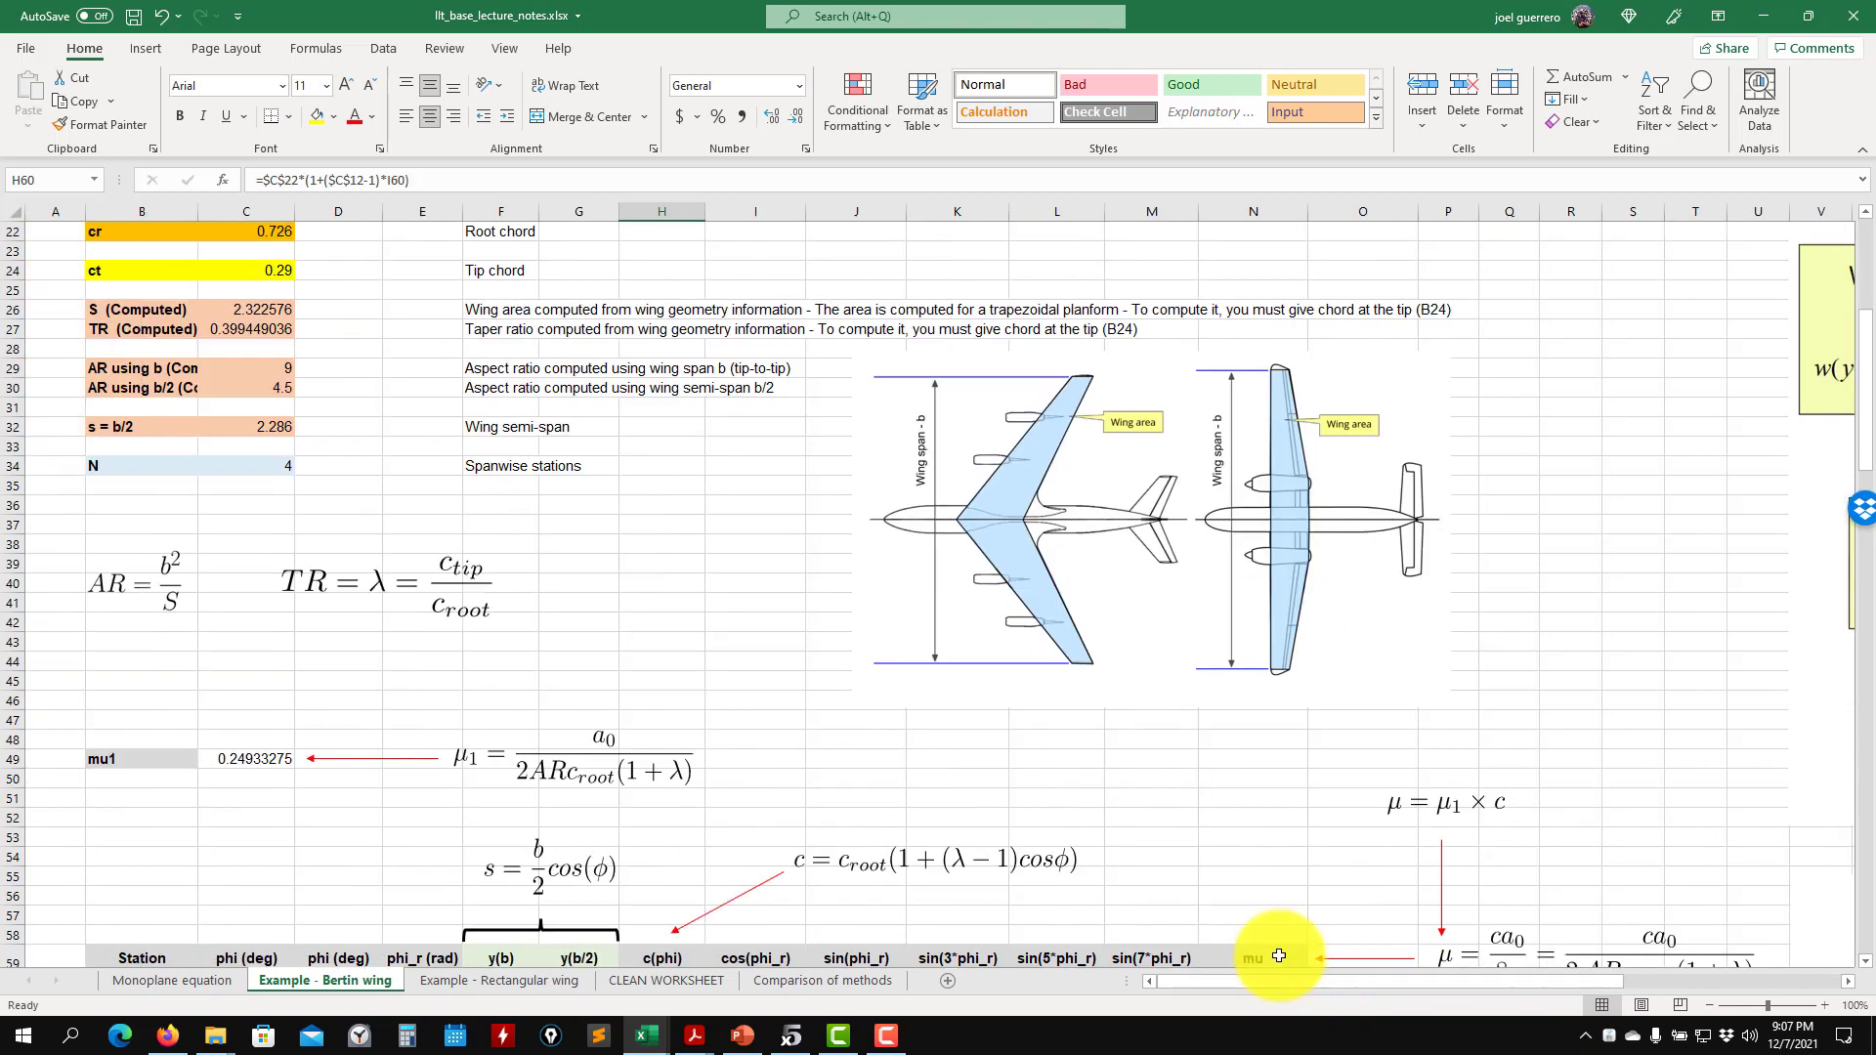
scroll(1246, 856, "down", 2)
scroll(1246, 856, "down", 3)
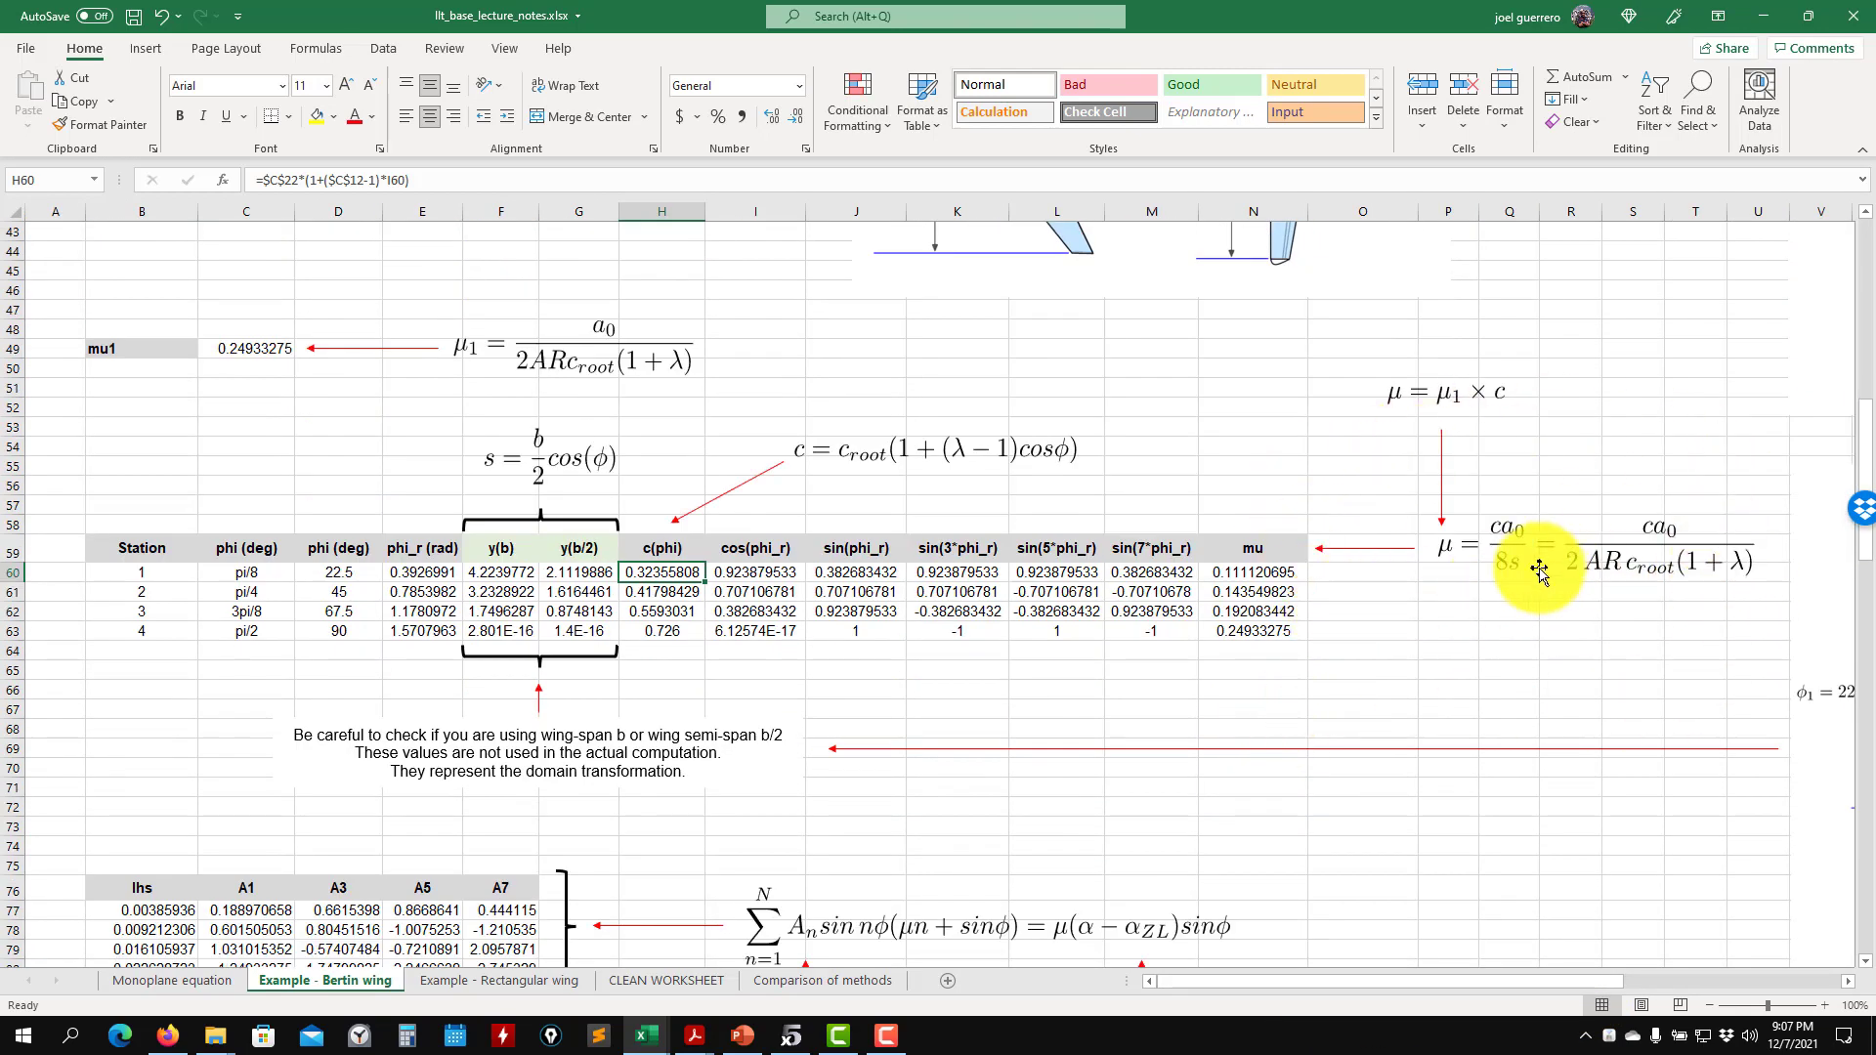
left_click_drag(1486, 984, 1540, 980)
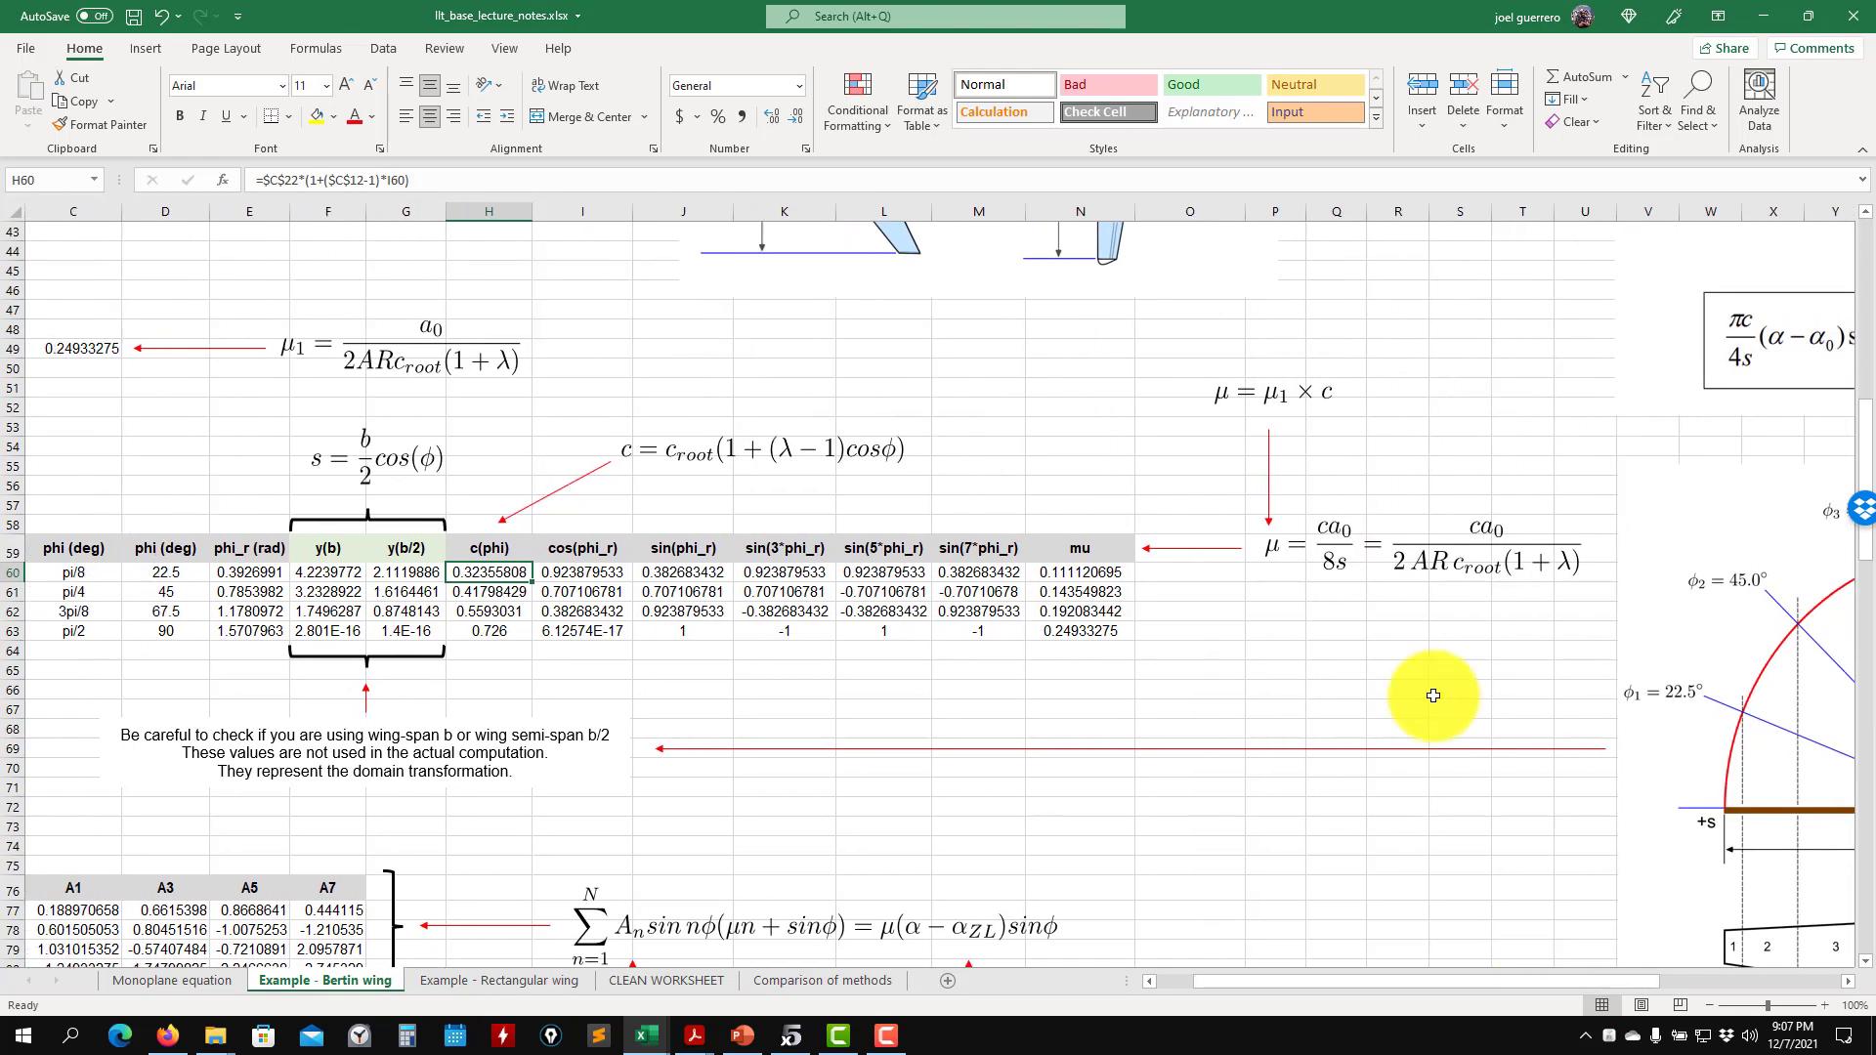
left_click_drag(1576, 988, 1652, 985)
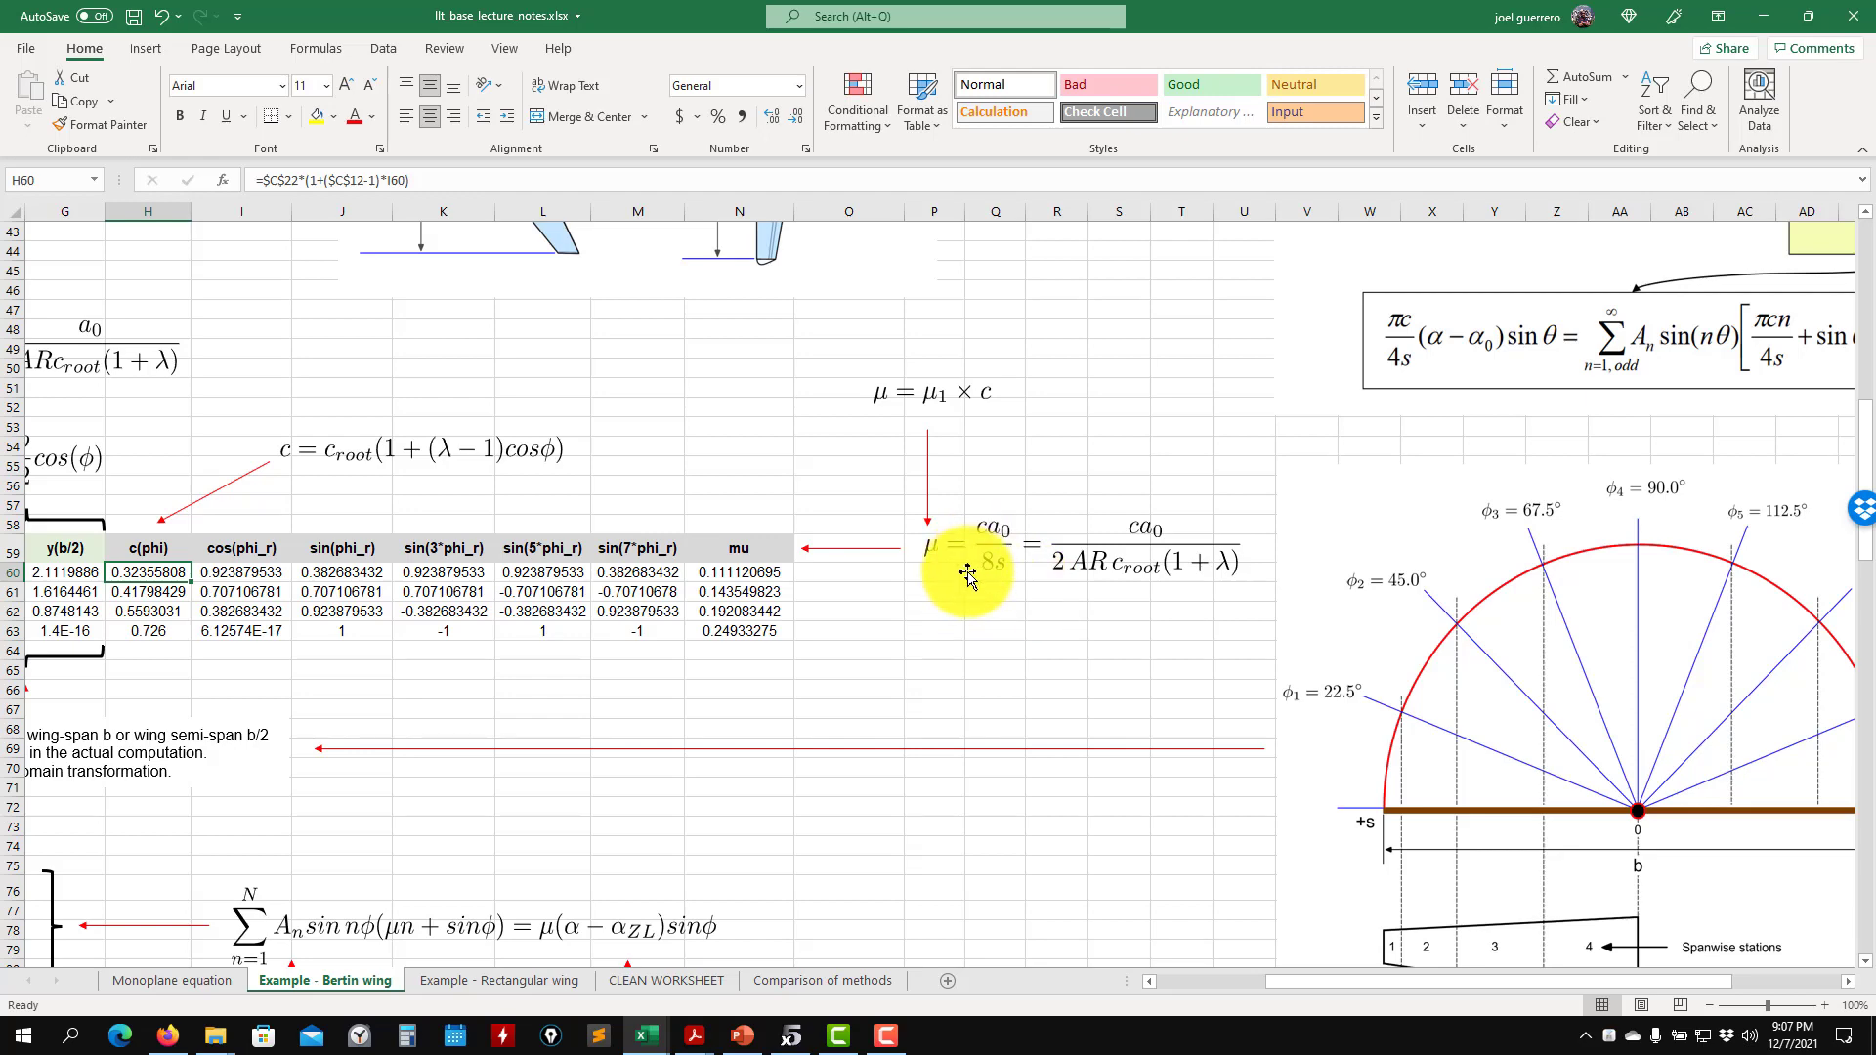
left_click_drag(1681, 982, 1612, 976)
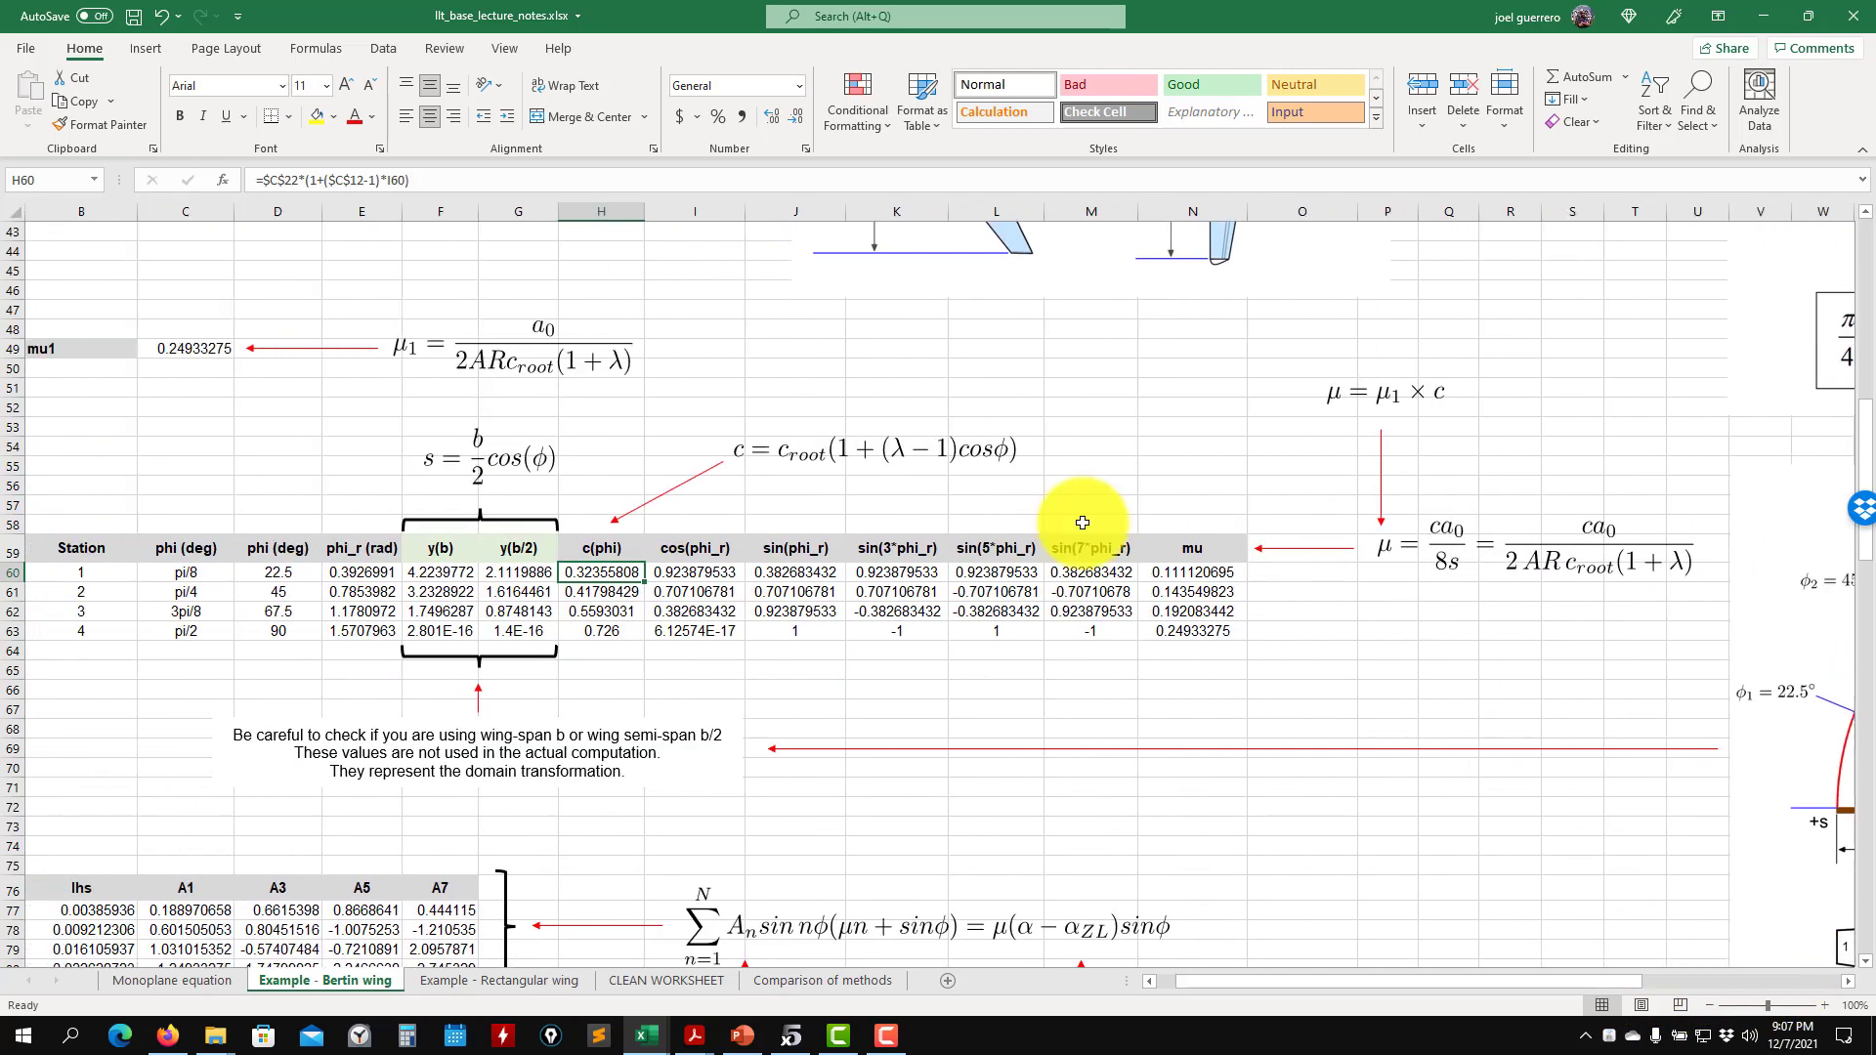
- Inspect the A1 coefficient formula for station 1 in cell C77 without changing it
scroll(400, 530, "down", 4)
left_click_drag(1244, 976, 1070, 987)
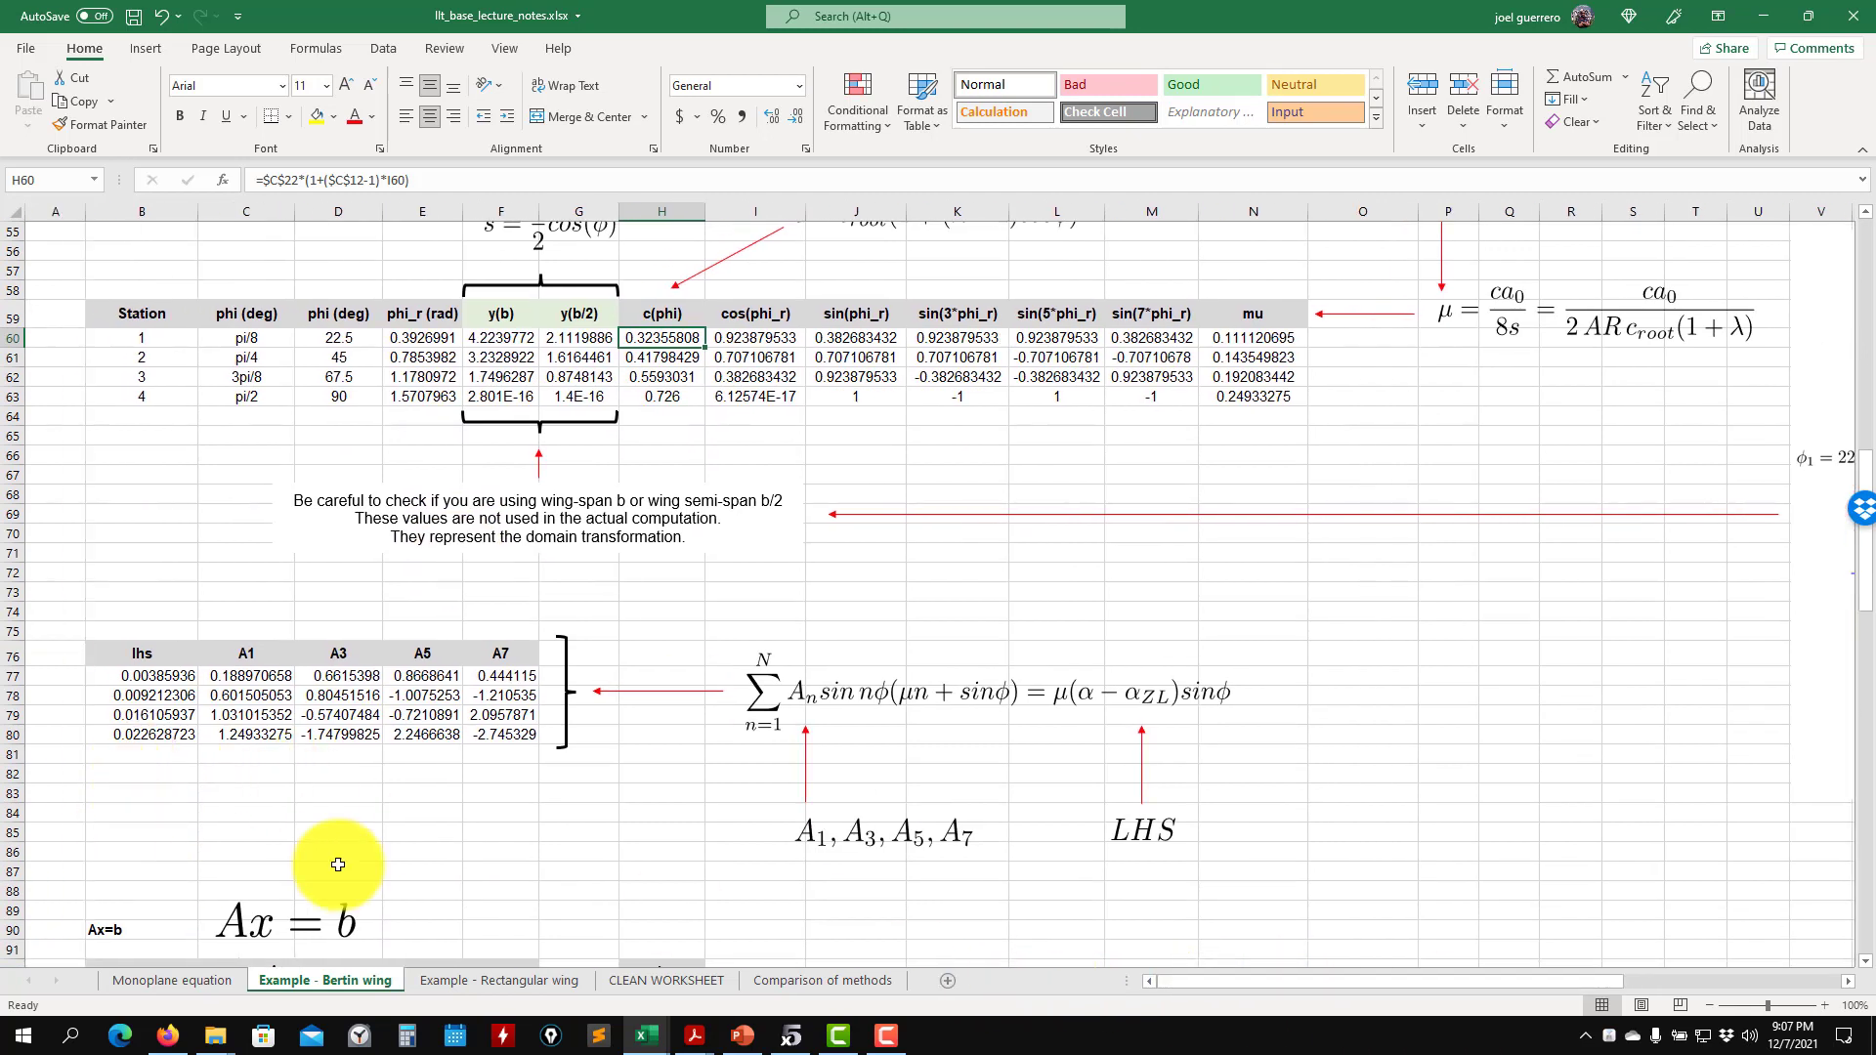
scroll(518, 840, "down", 2)
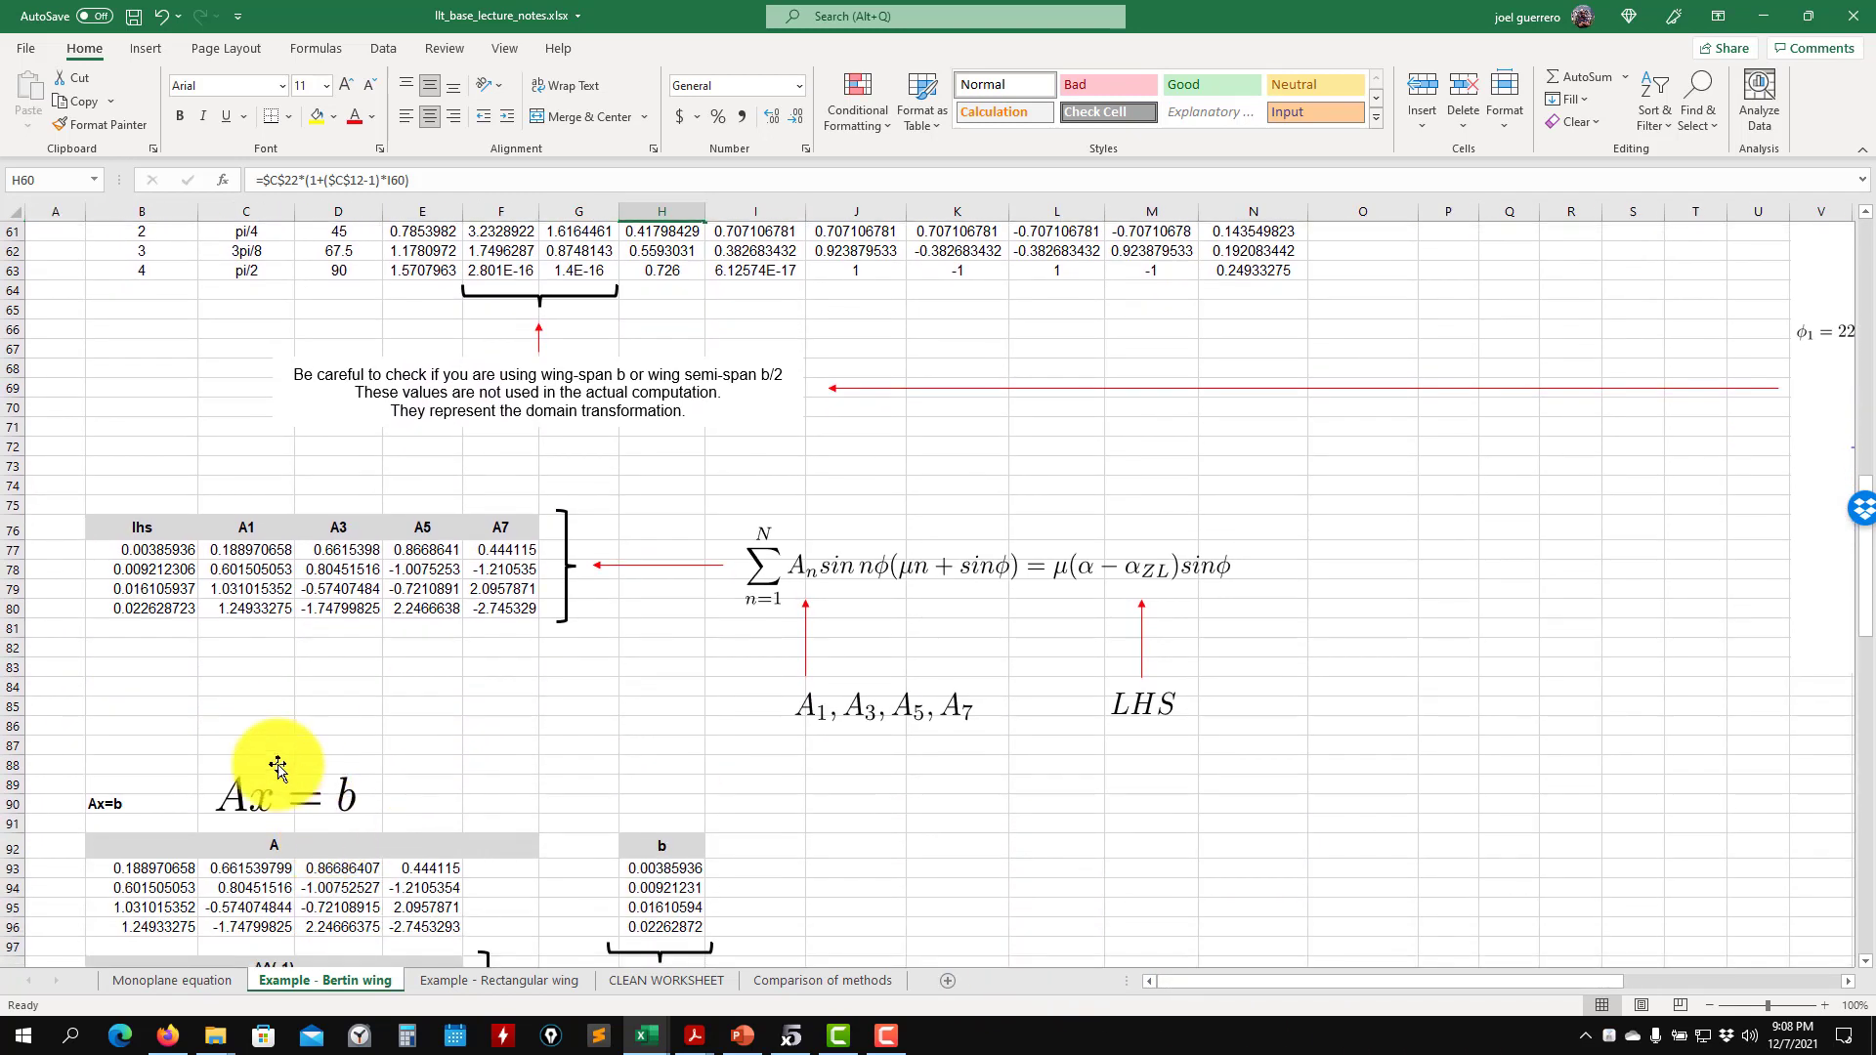
scroll(299, 814, "up", 1)
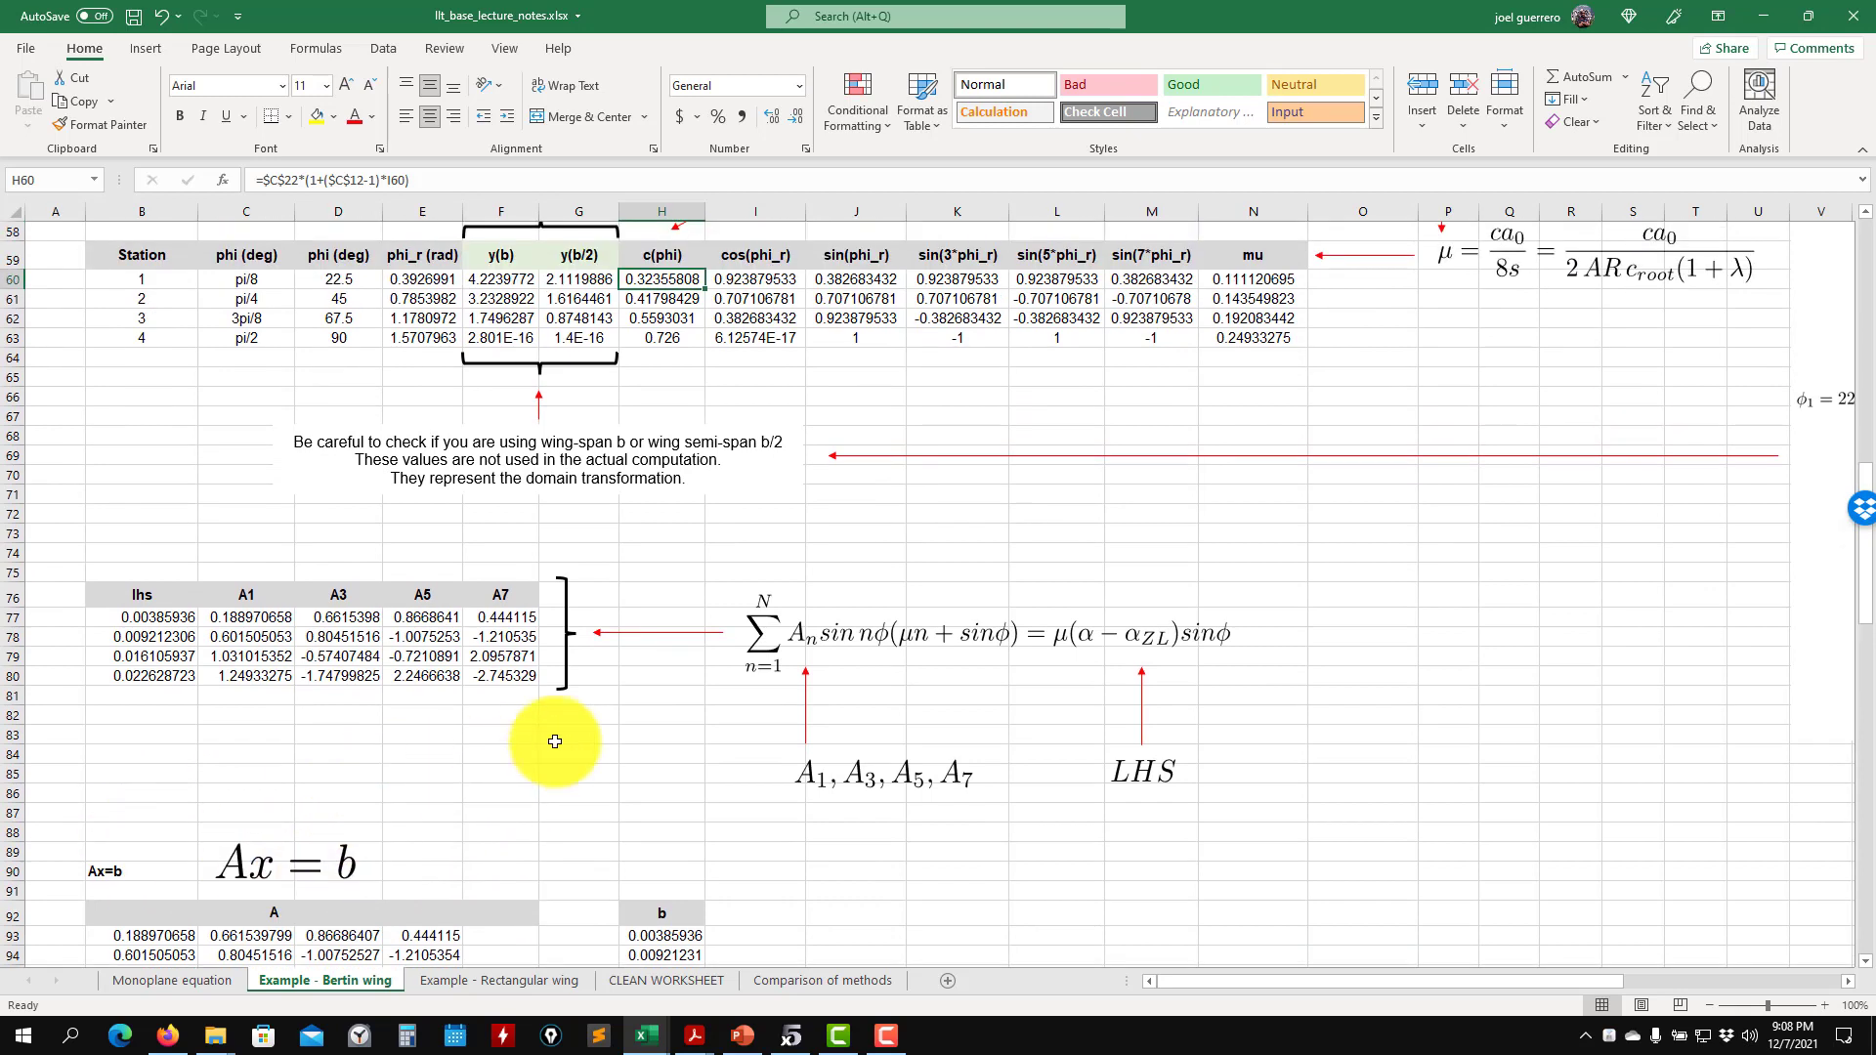
double_click(241, 624)
double_click(253, 617)
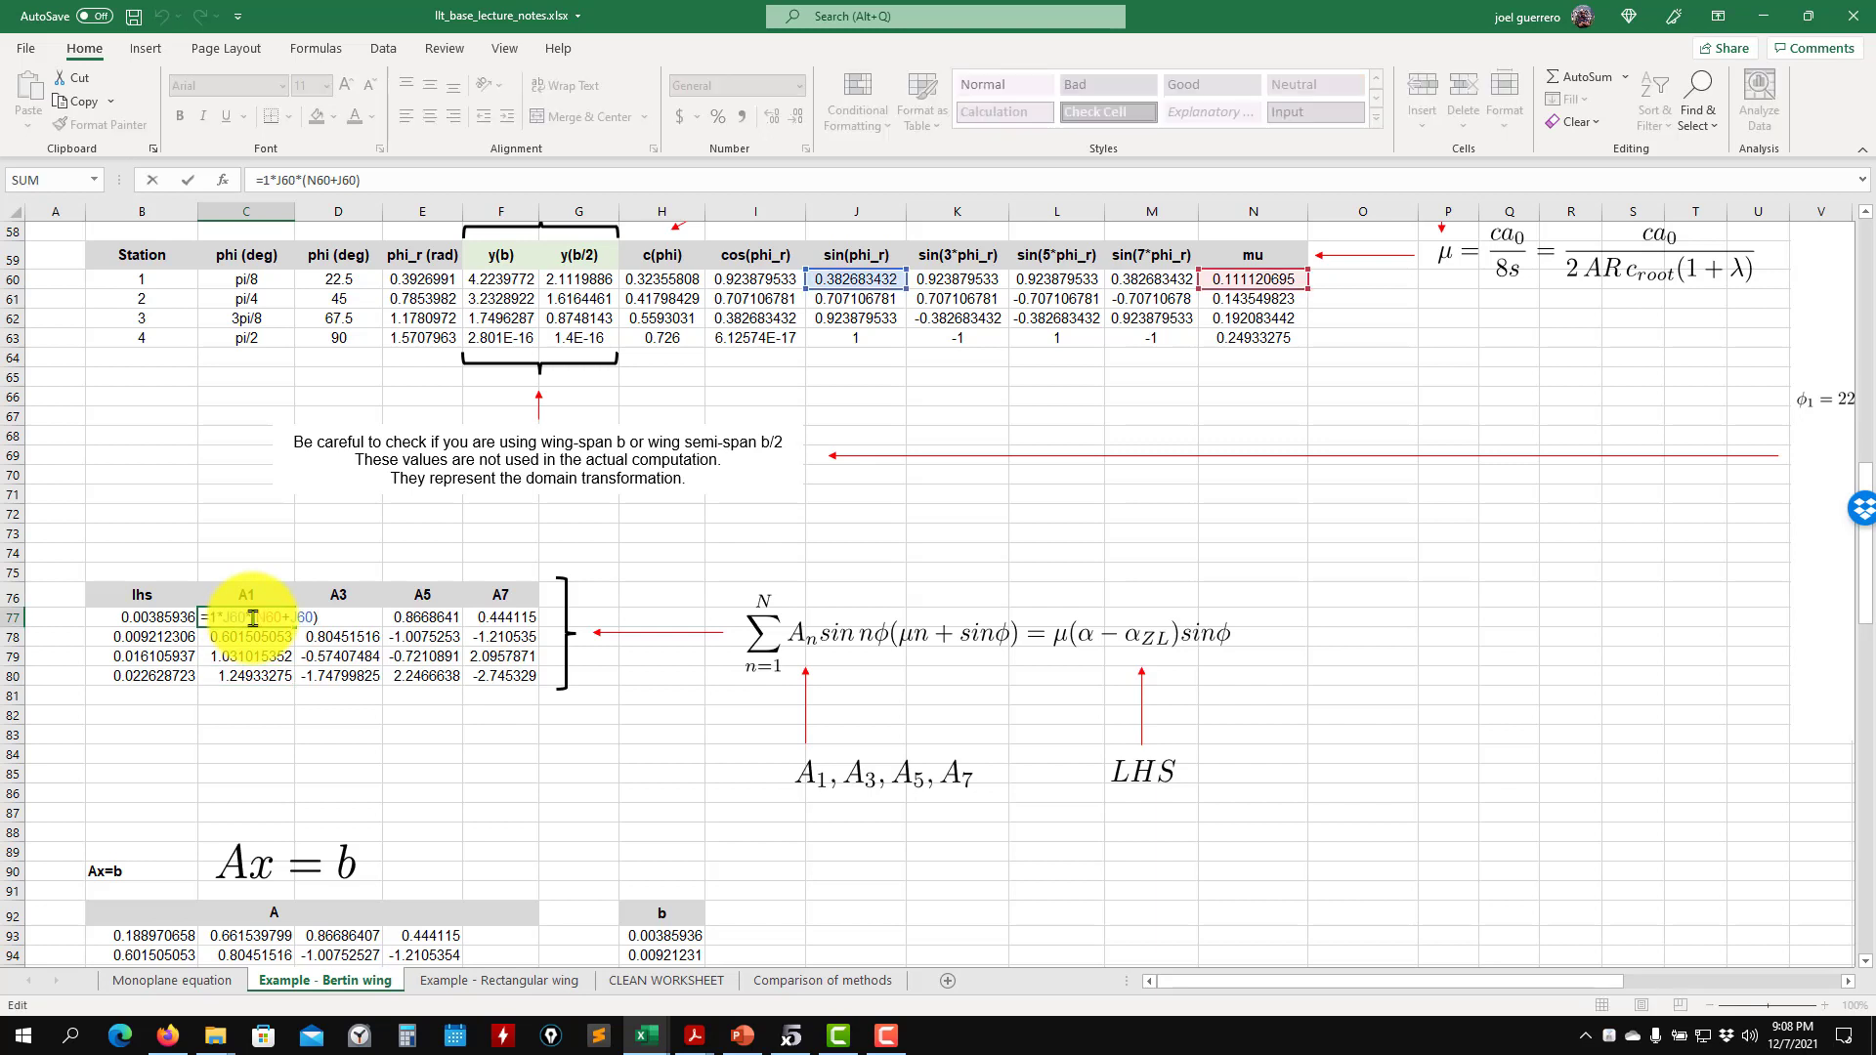
key("Escape")
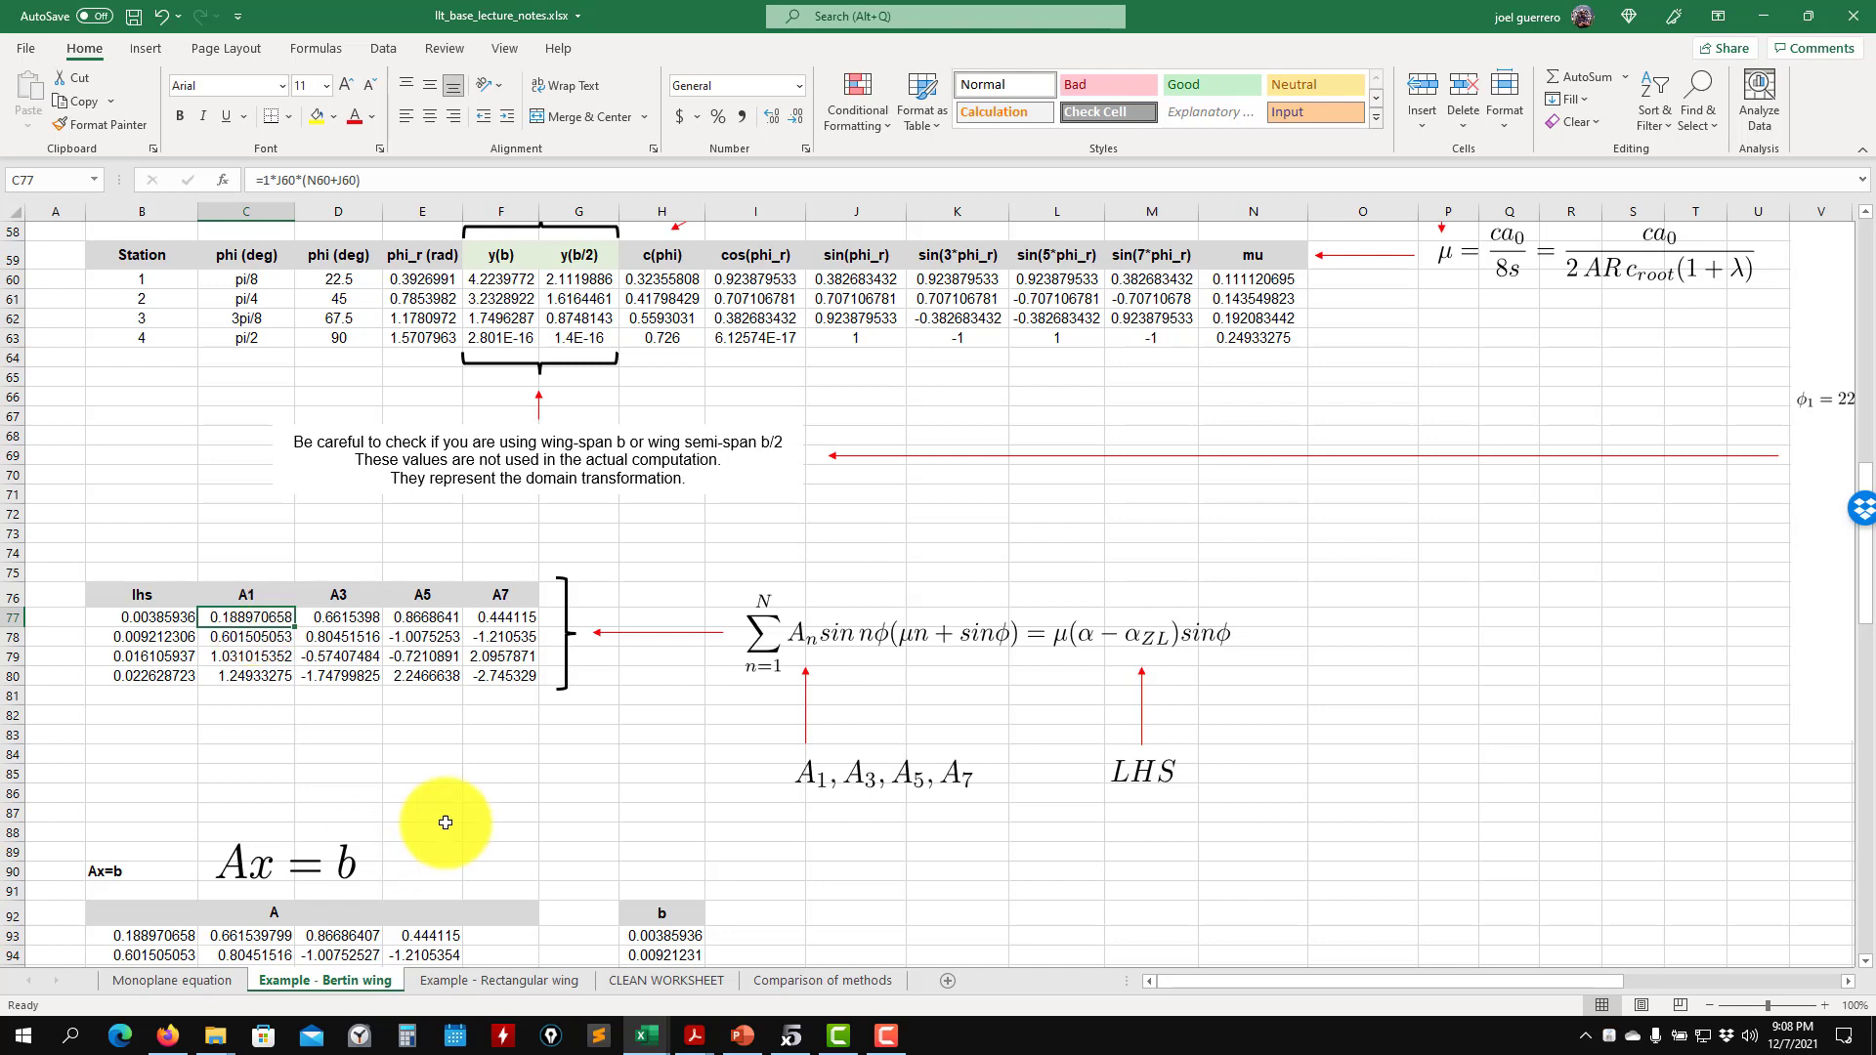
- Examine the Ax=b system, from the matrix A cell linked to C77 through the inverse matrix to the solved coefficients and CL
scroll(429, 811, "down", 2)
left_click(148, 810)
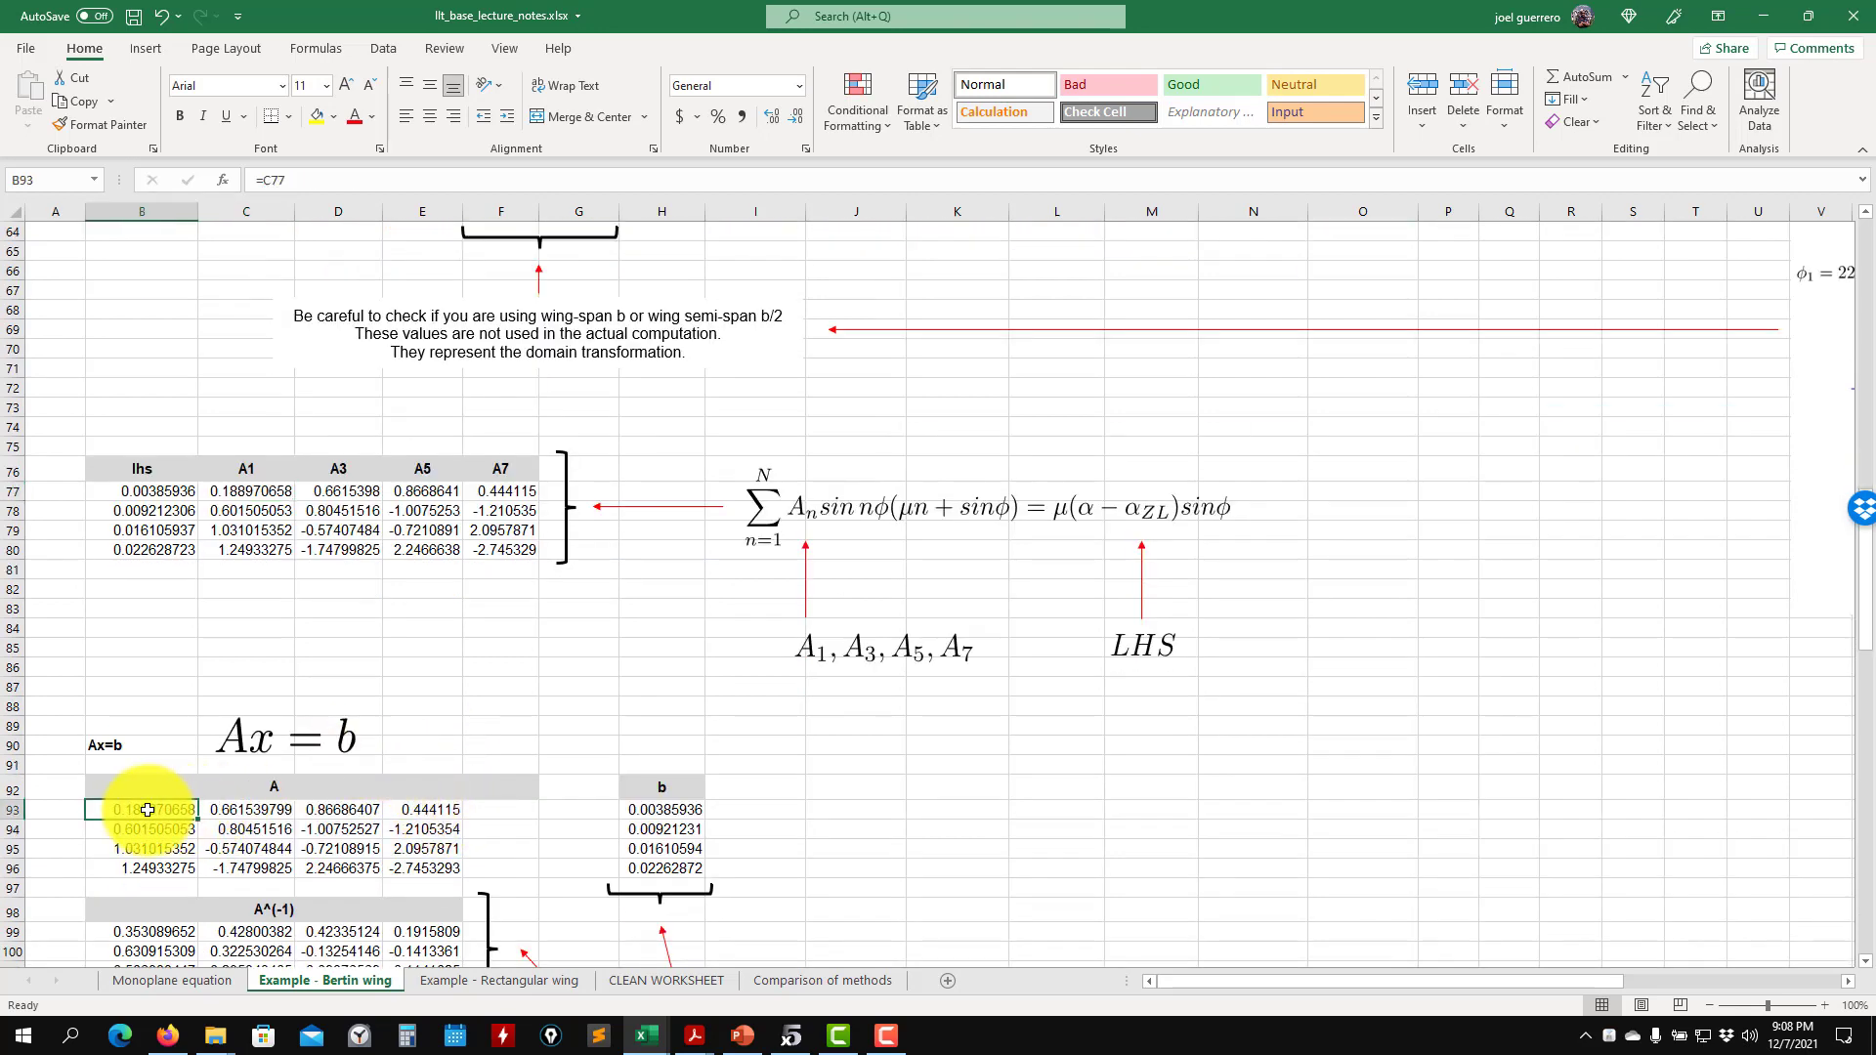
scroll(465, 860, "down", 3)
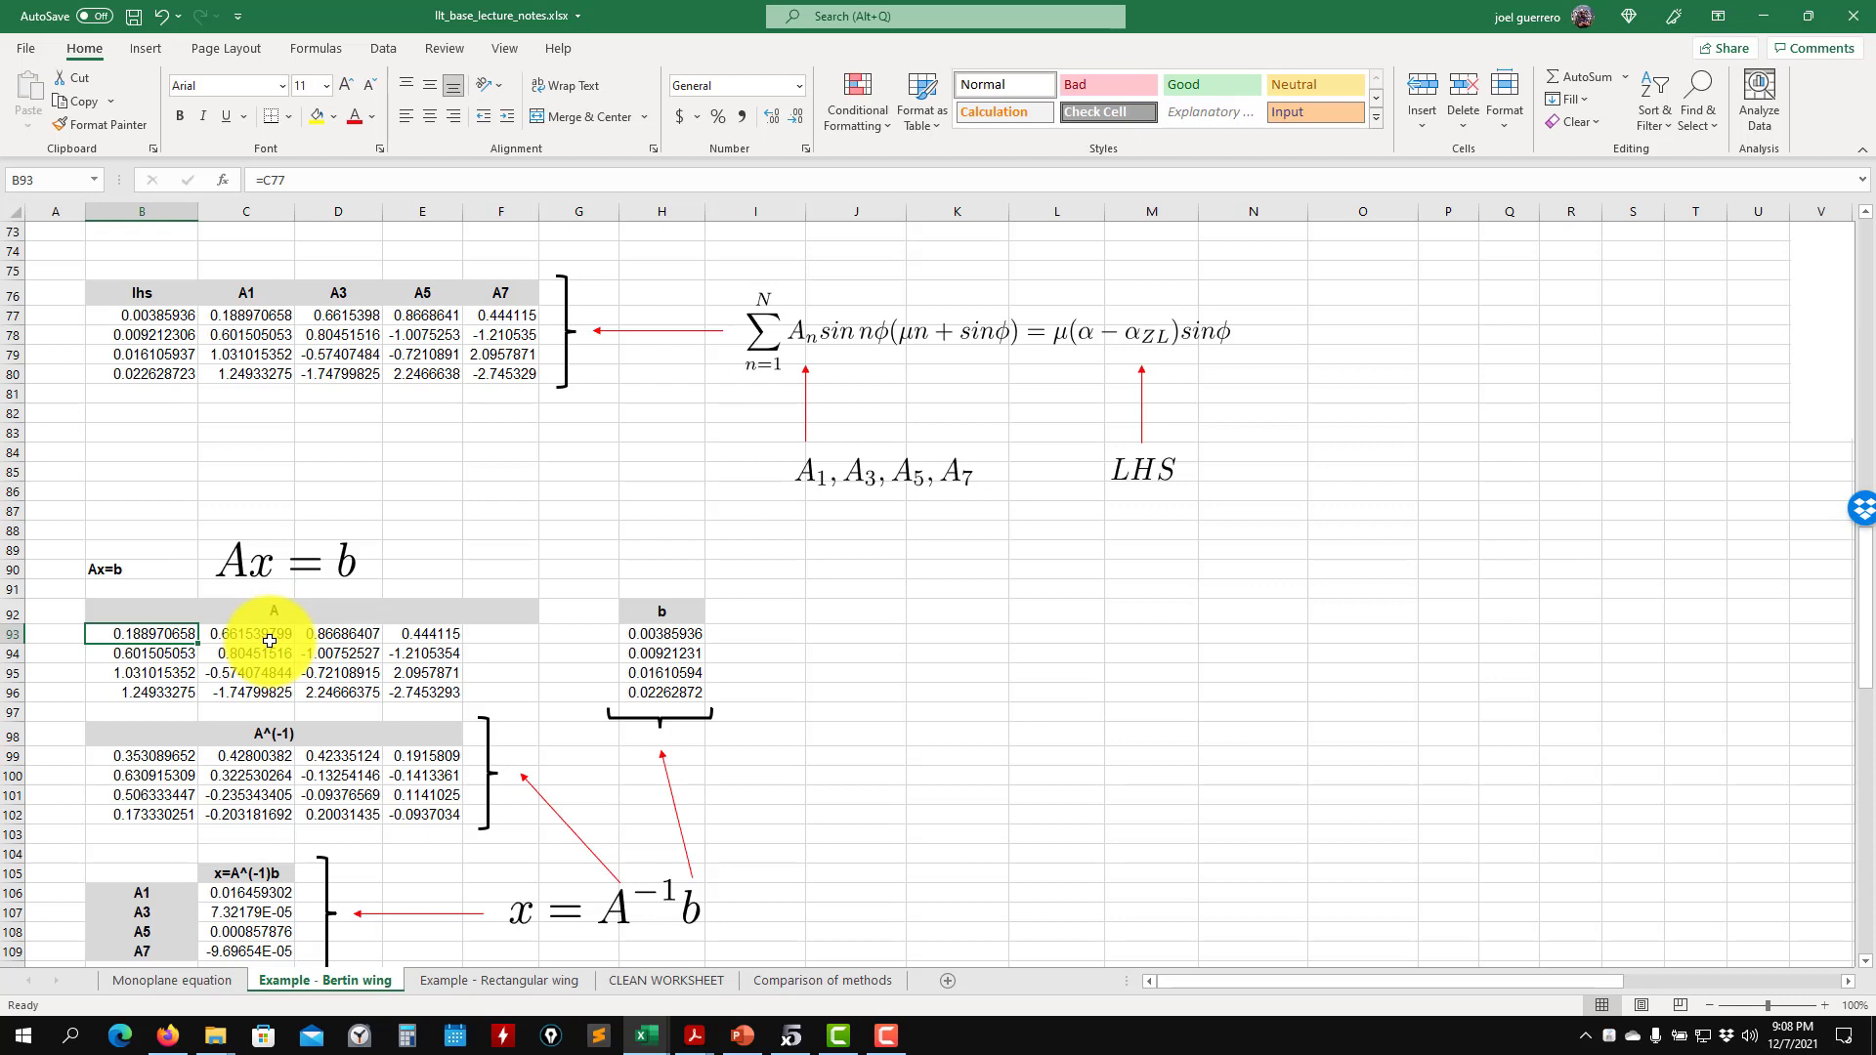
scroll(101, 705, "down", 1)
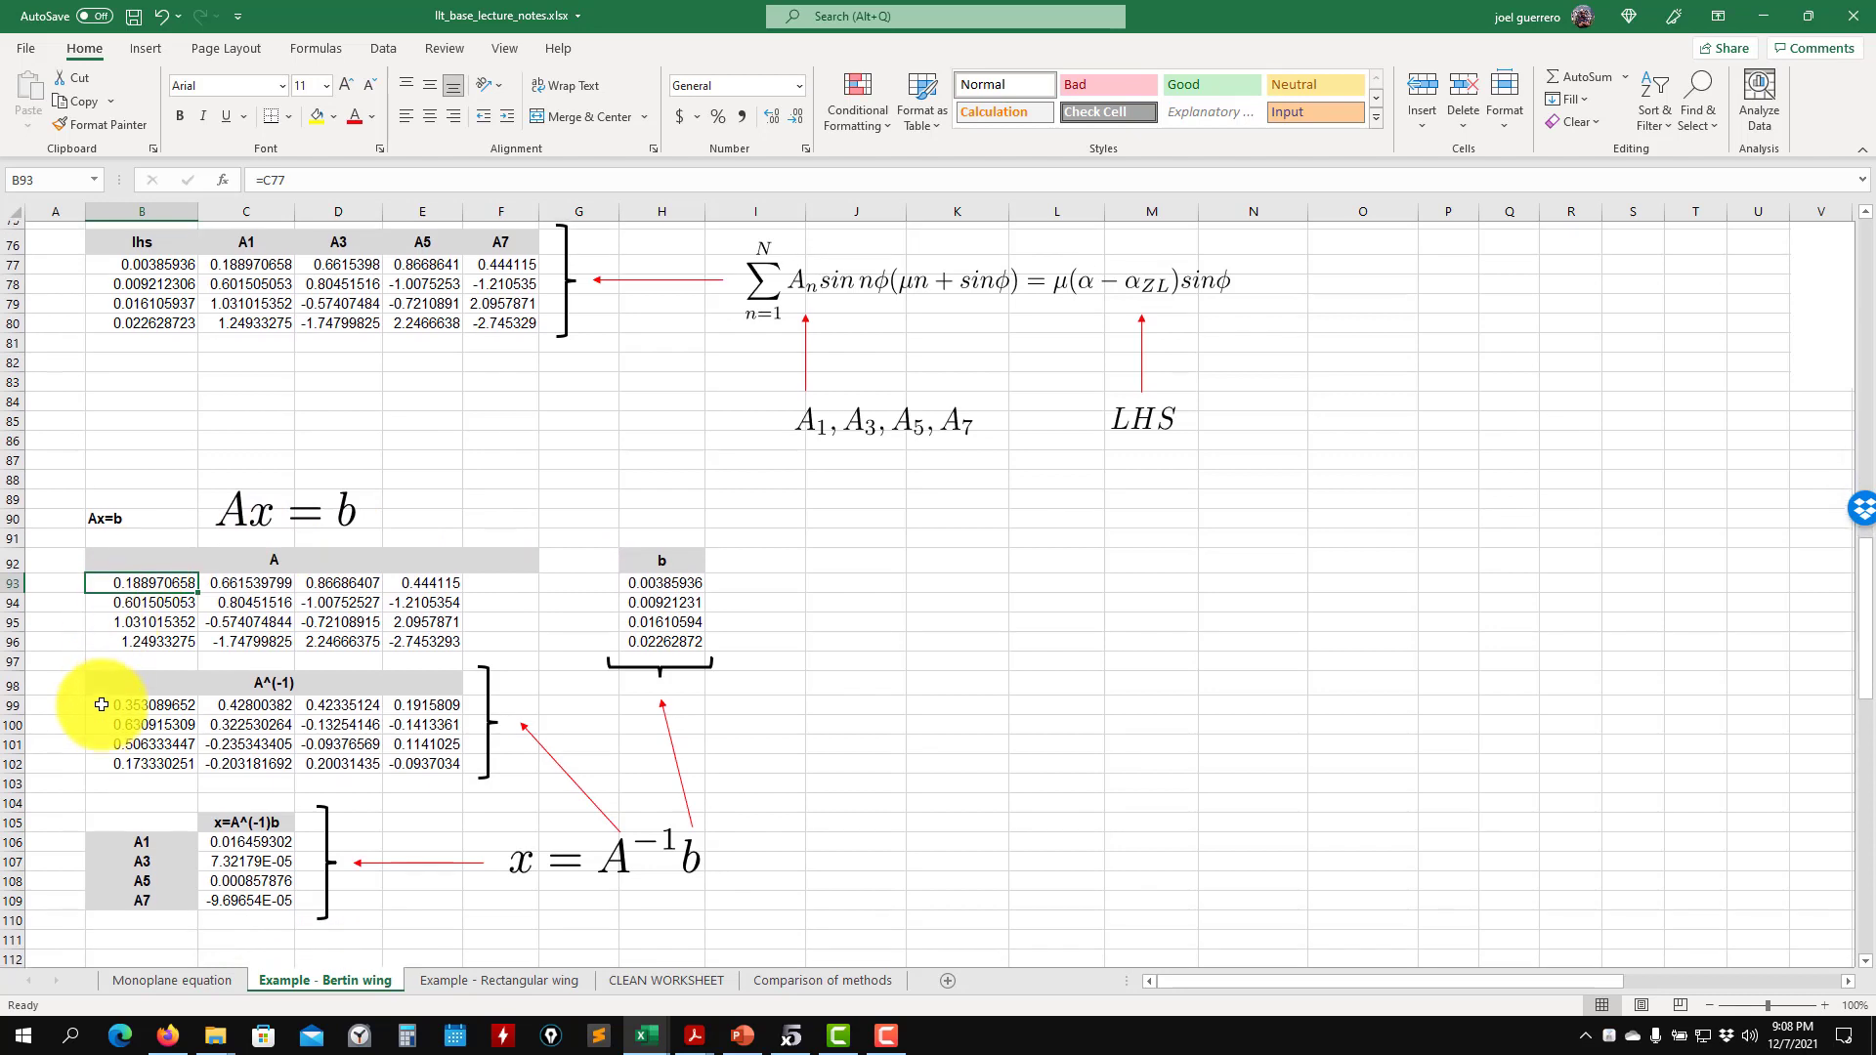
scroll(101, 705, "down", 2)
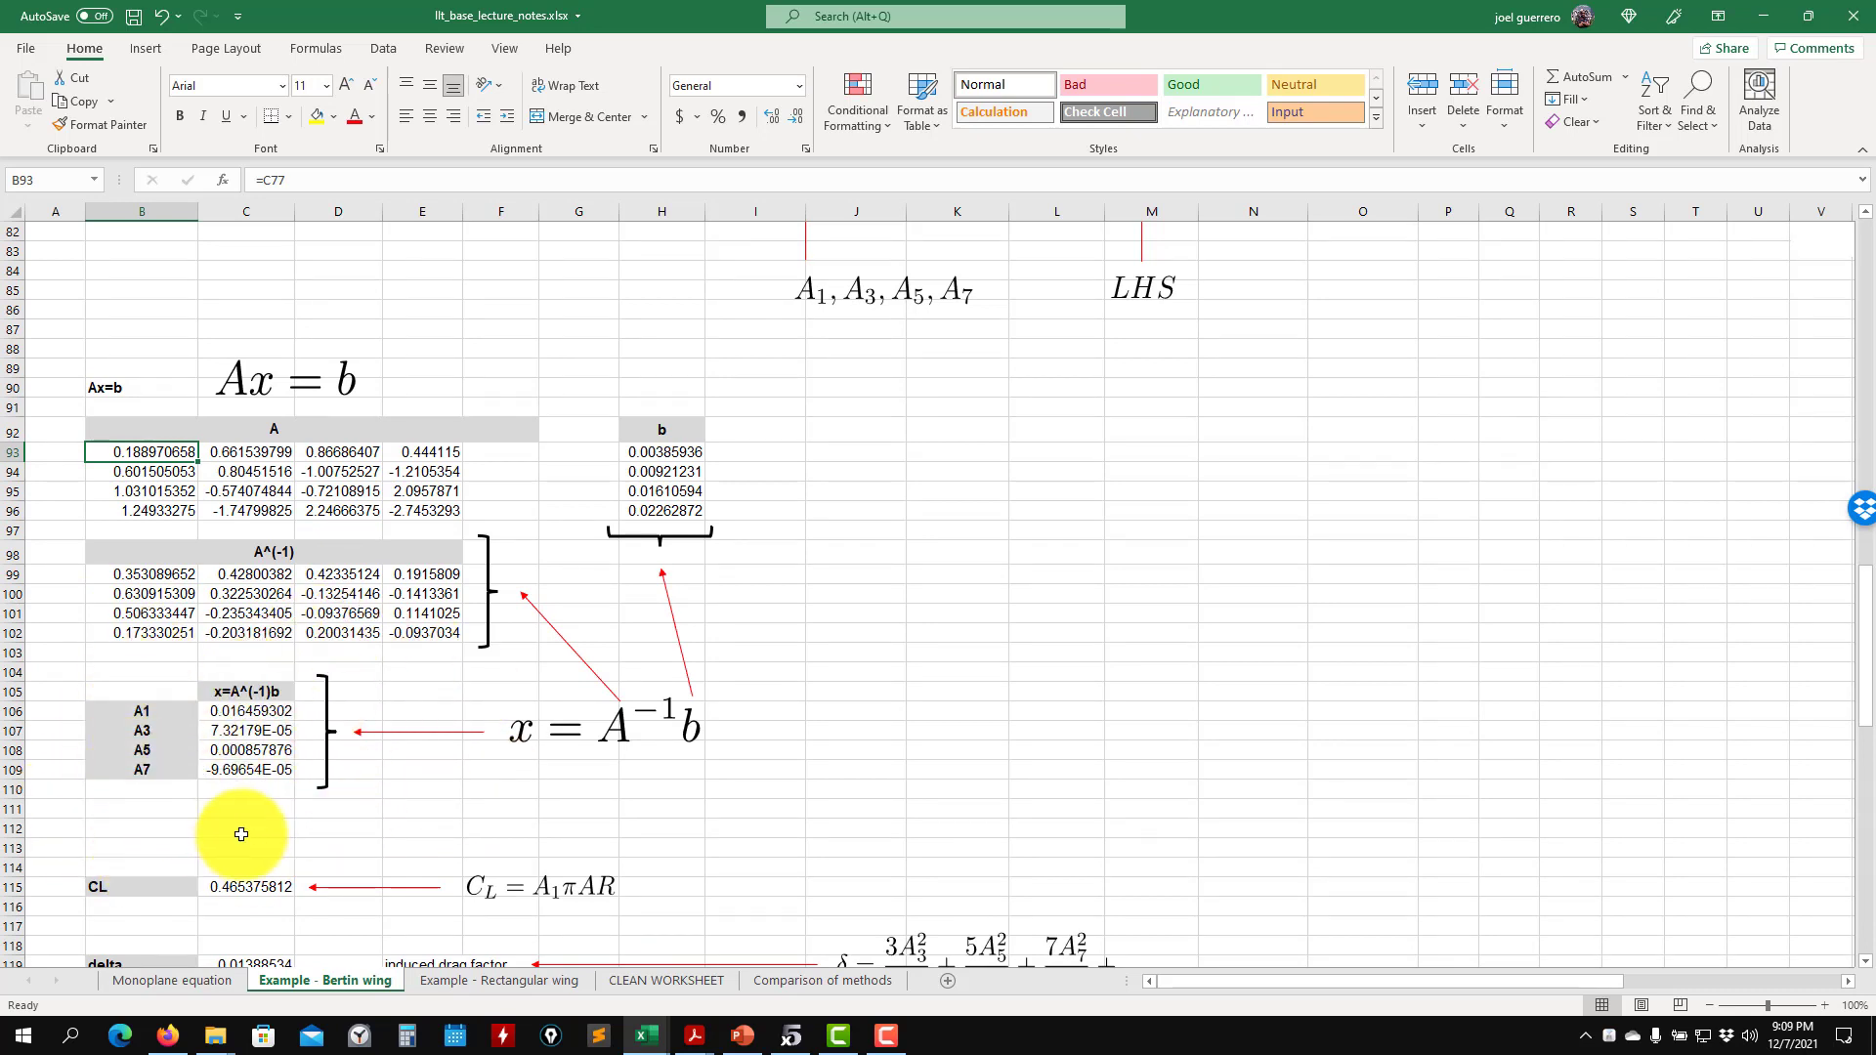
scroll(388, 762, "down", 3)
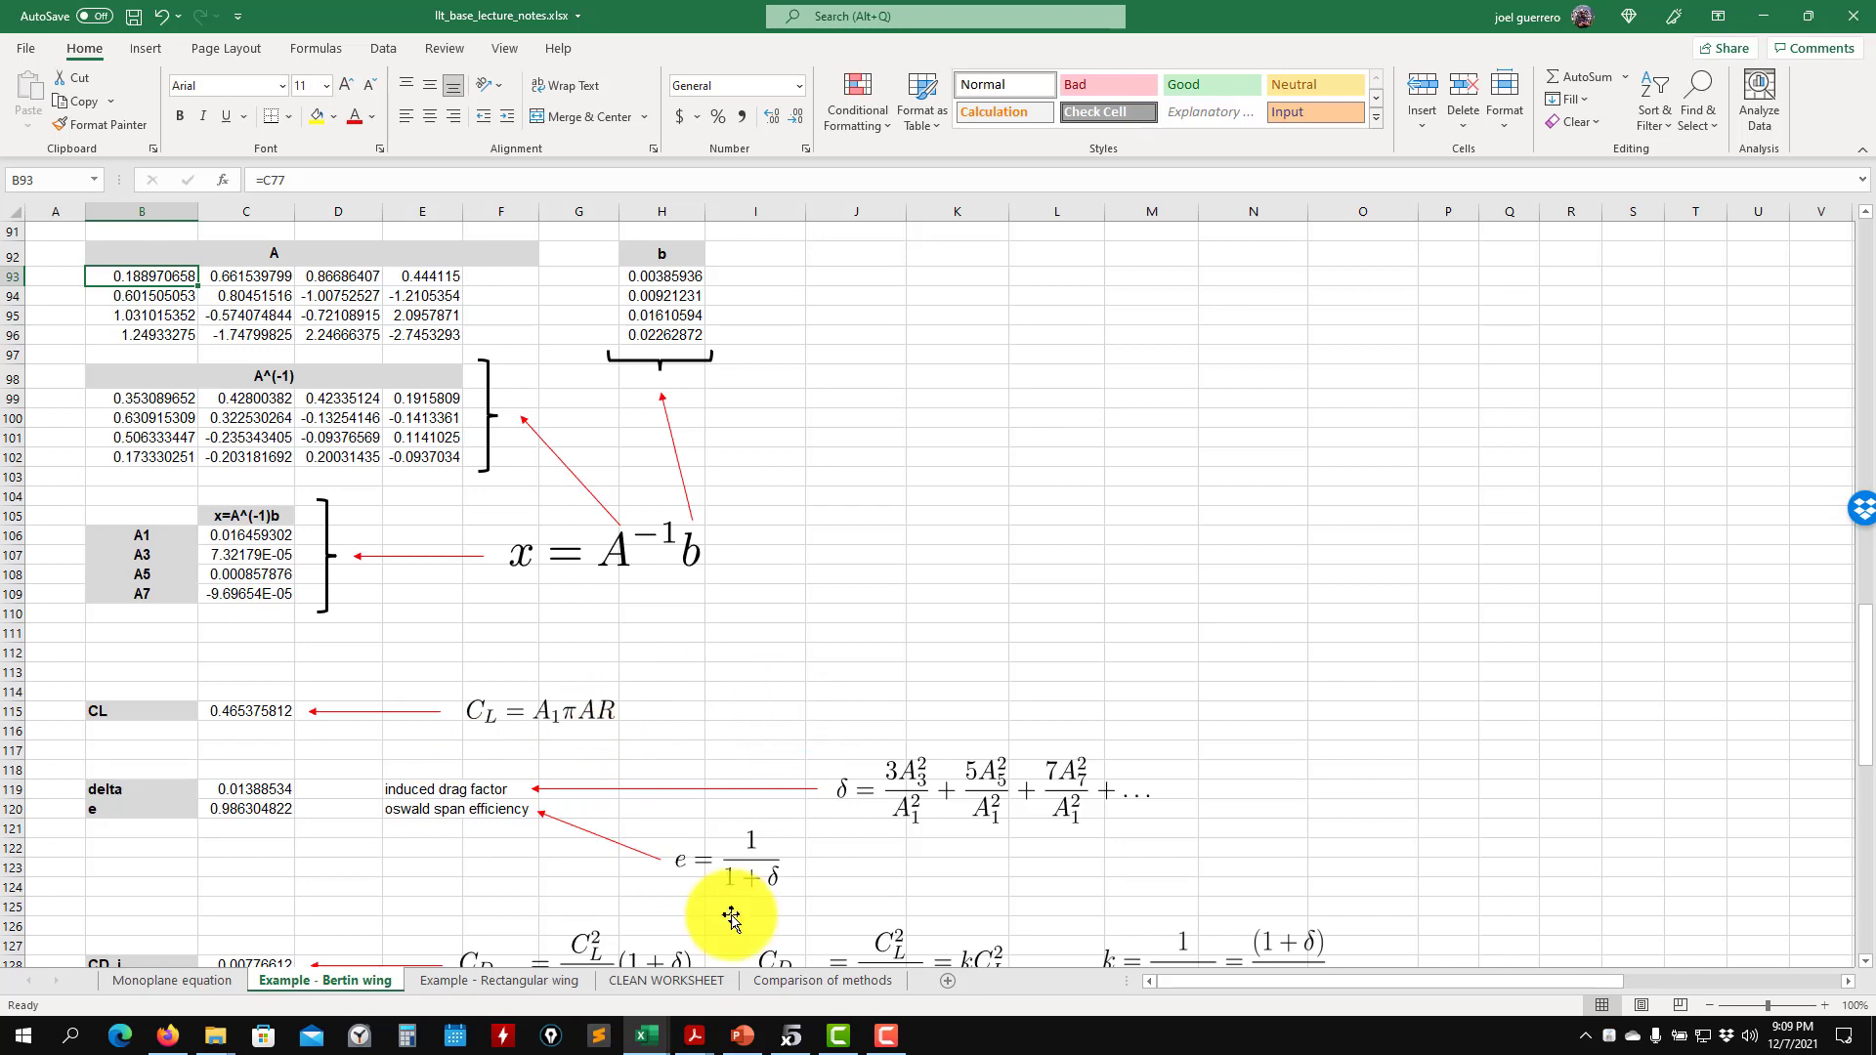
- Switch to Chapter_04.pdf, read the solved coefficients and lift coefficient on page 156, and return to the workbook
mouse_move(702, 1040)
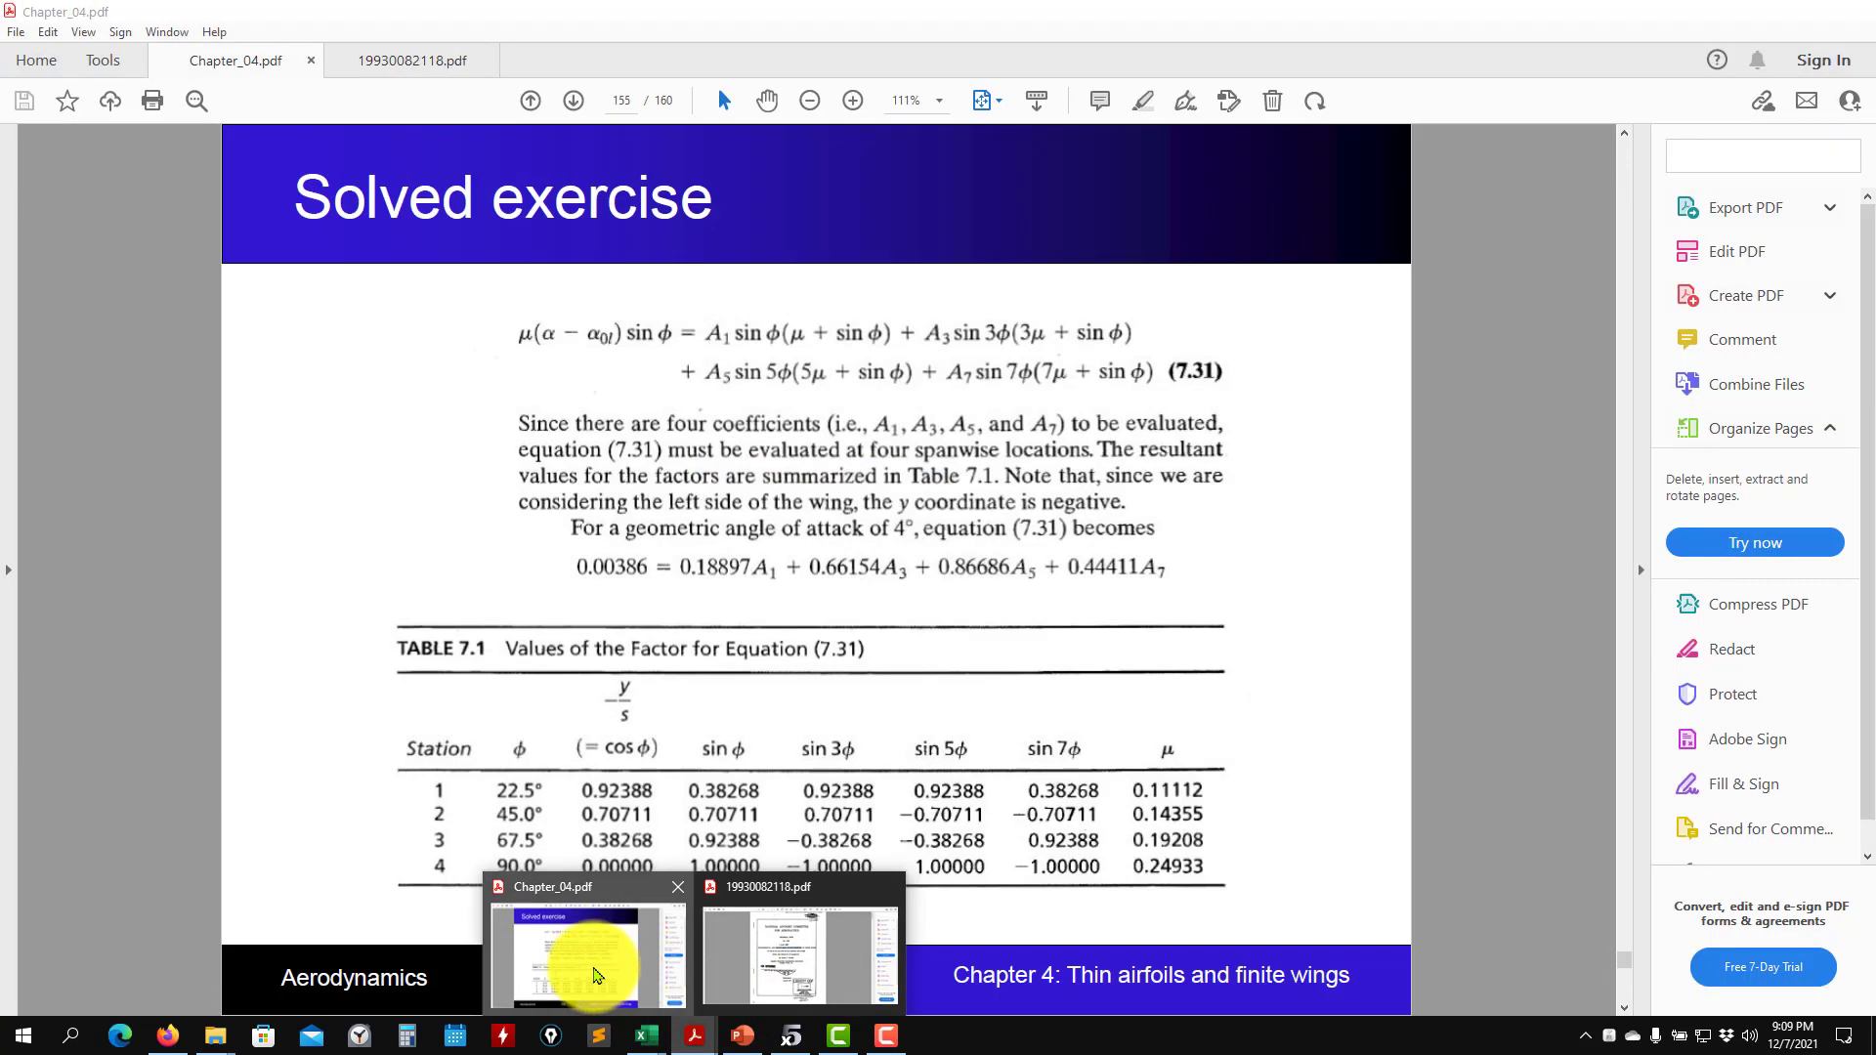
left_click(592, 973)
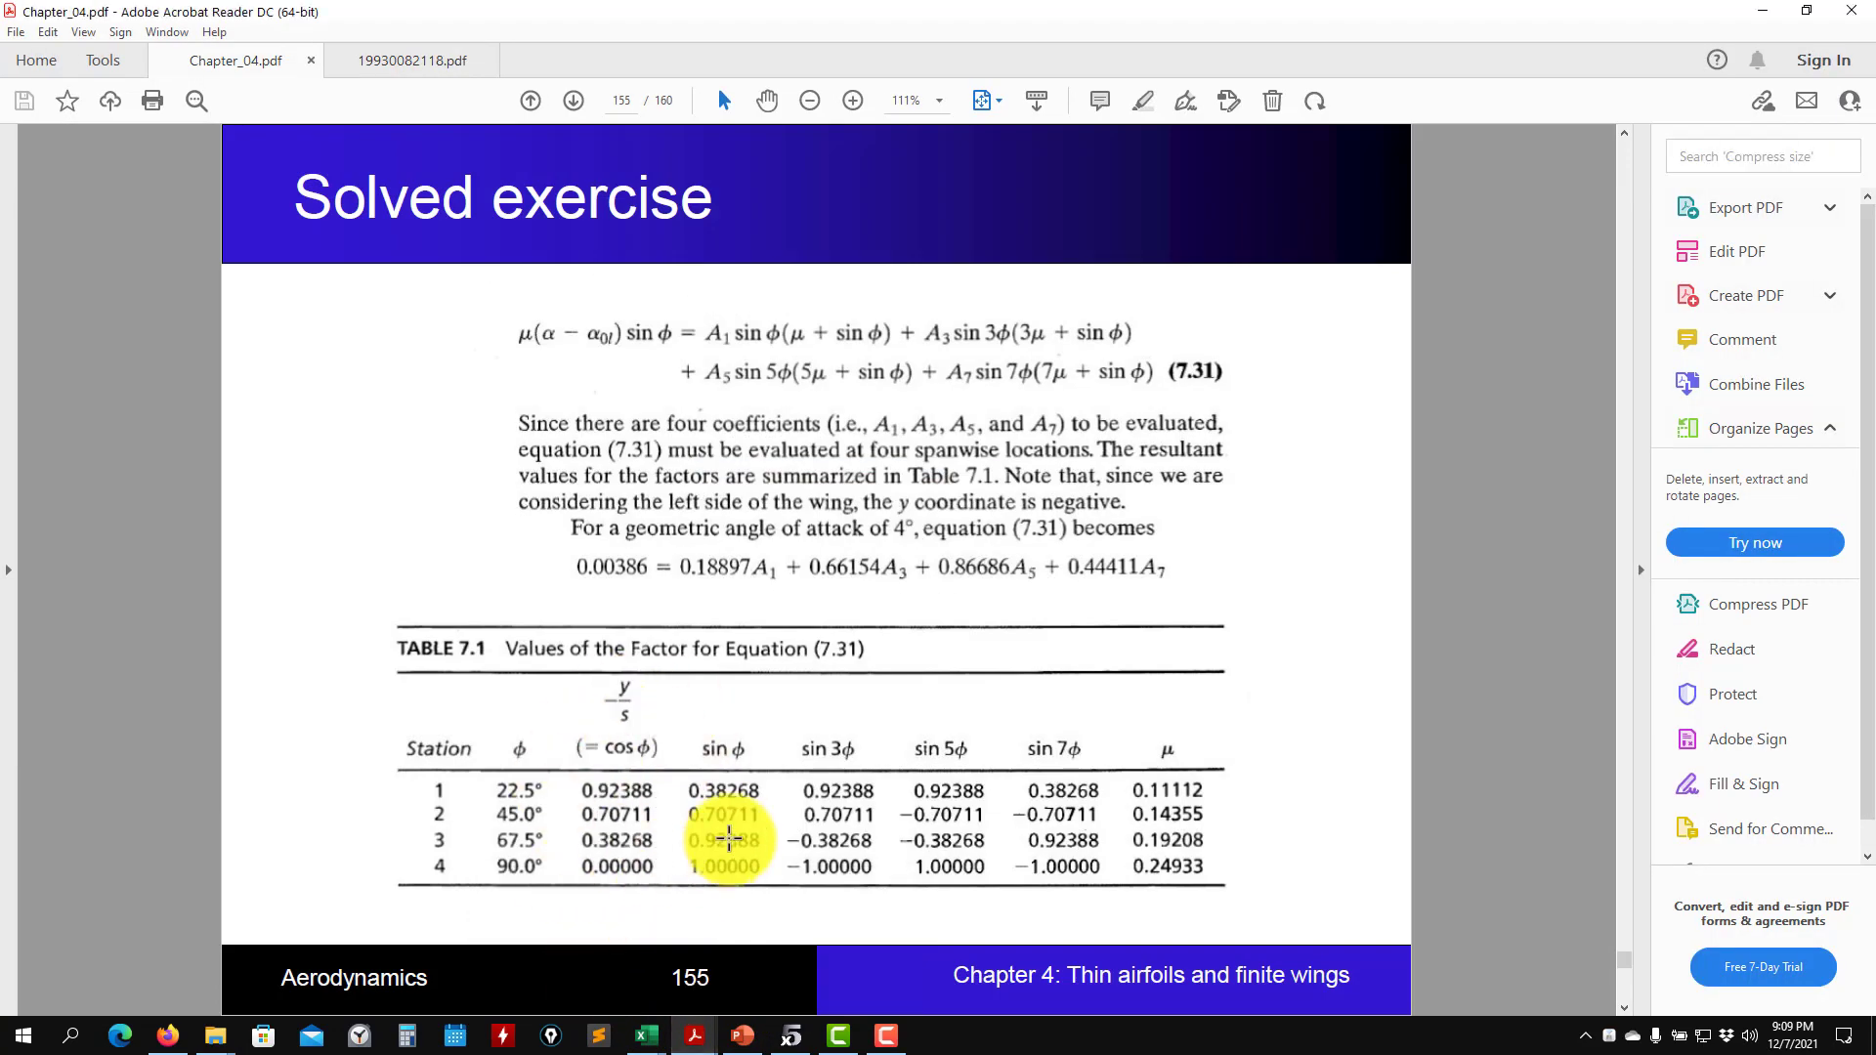
scroll(723, 831, "down", 1)
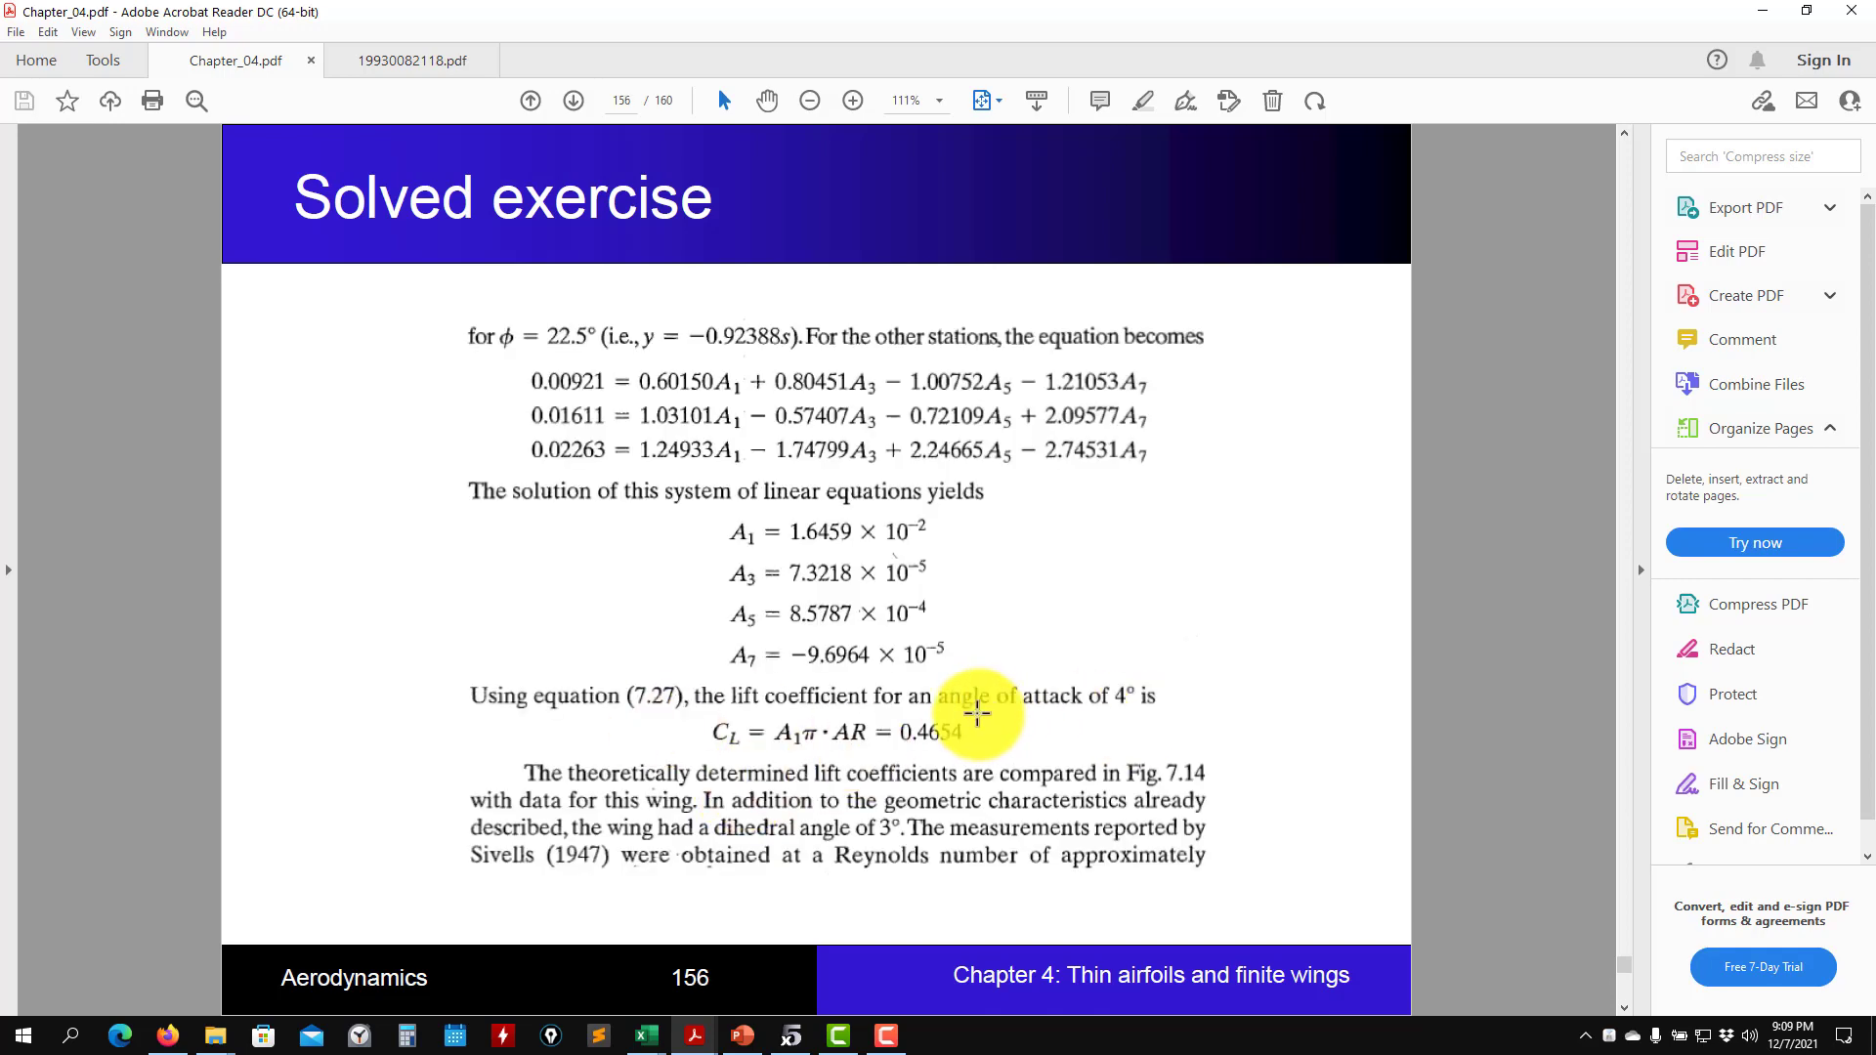
left_click(1762, 12)
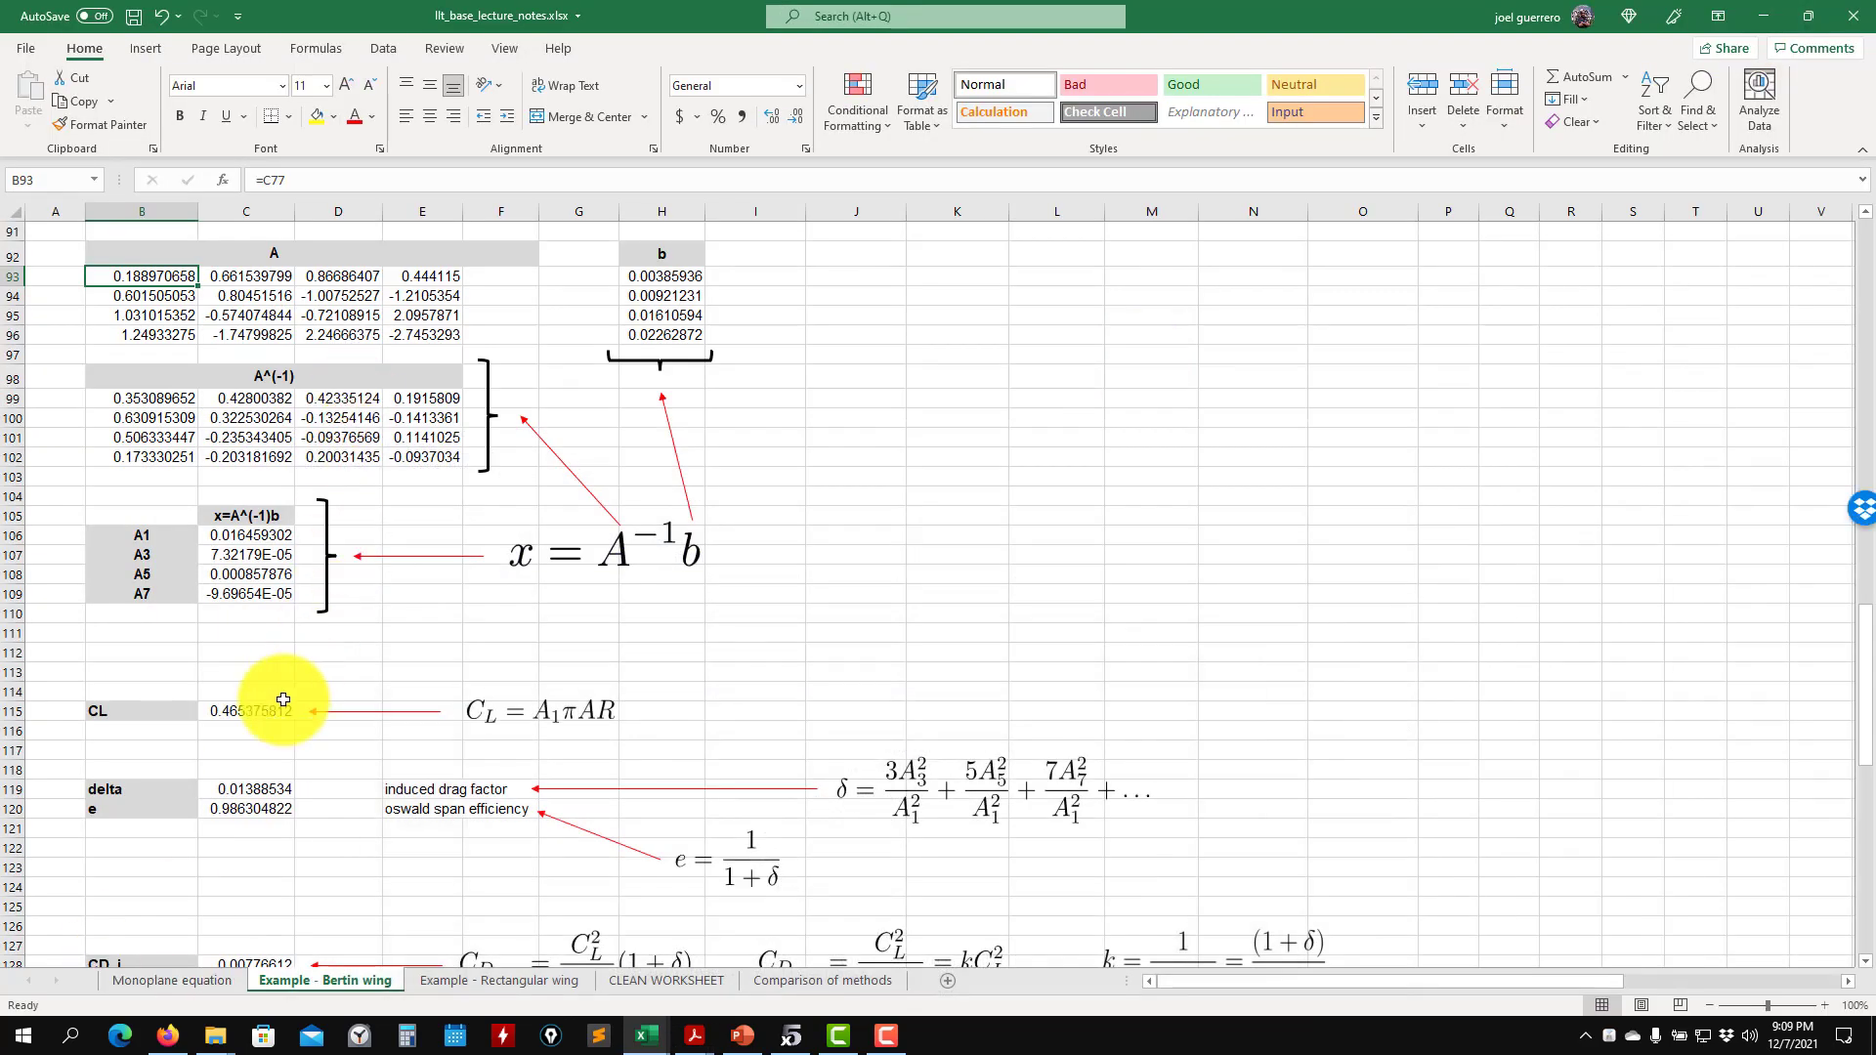
- Review the drag and lift-slope formulas, check Figure 4 in the NACA report 19930082118.pdf, and return to the workbook
scroll(198, 779, "down", 1)
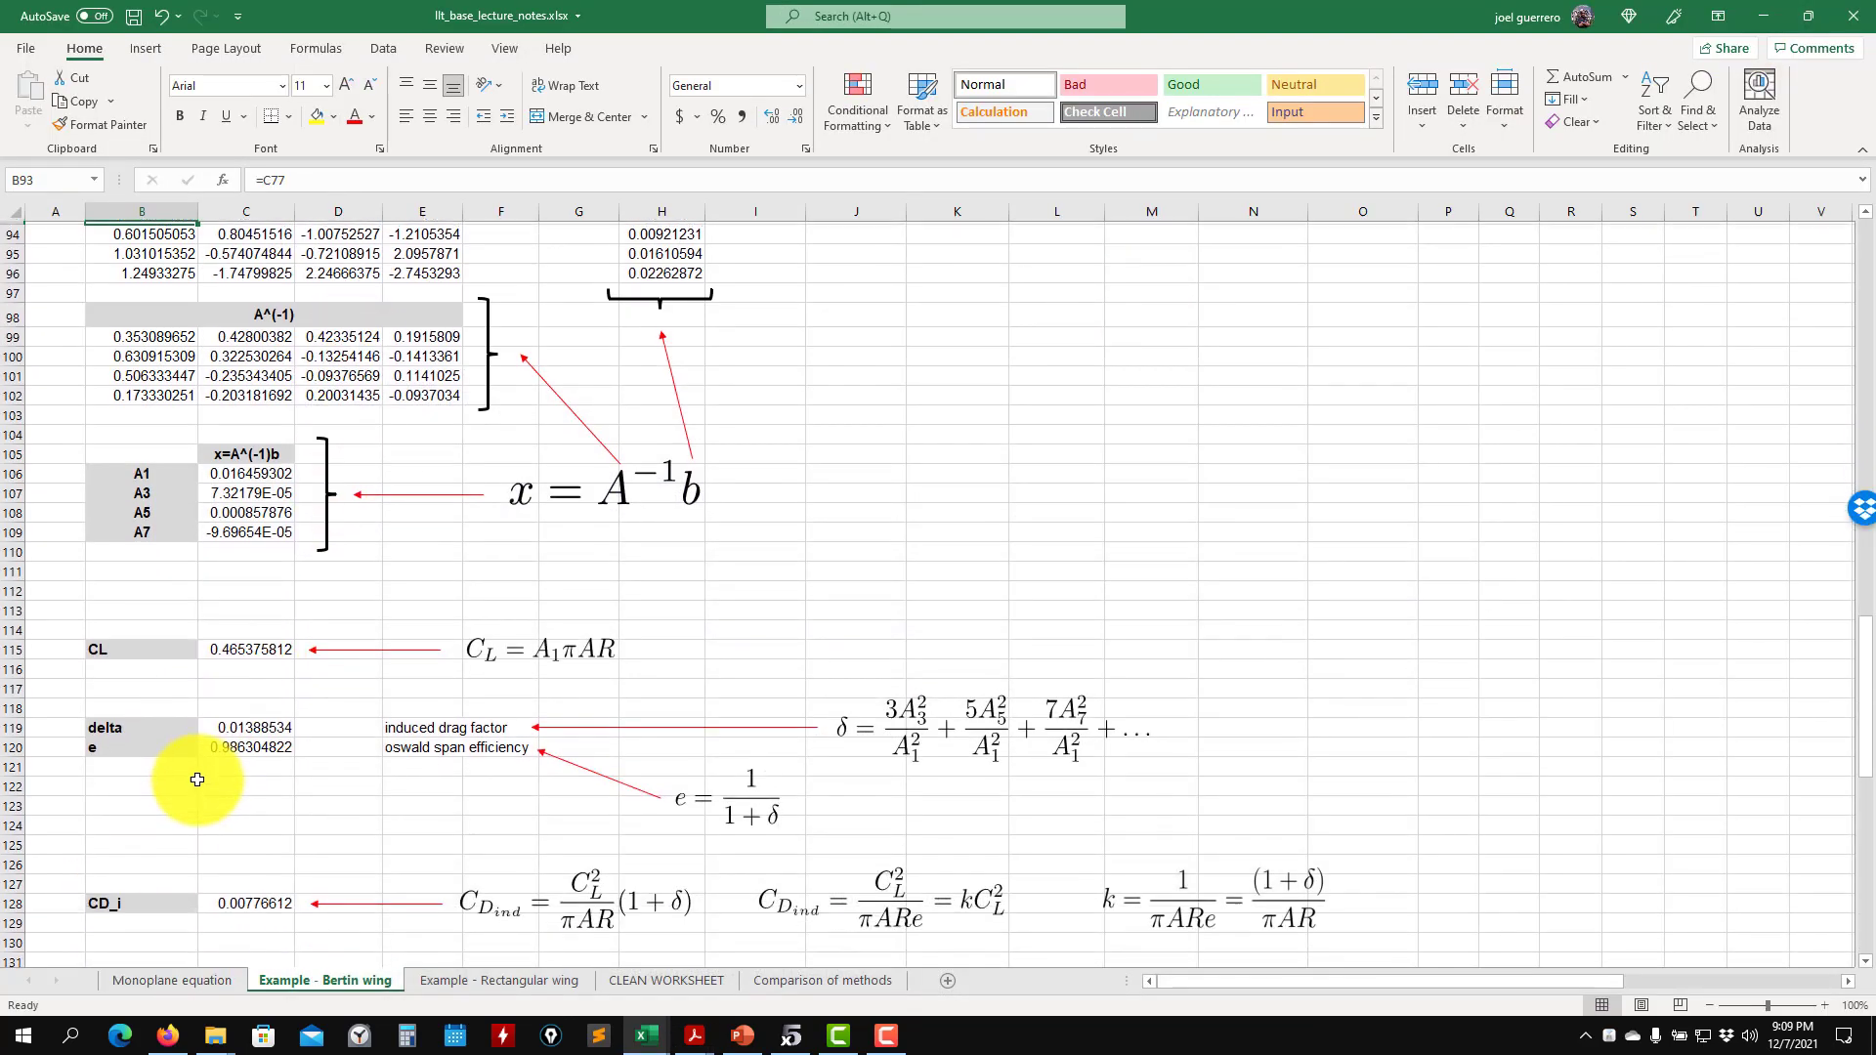
scroll(198, 778, "down", 3)
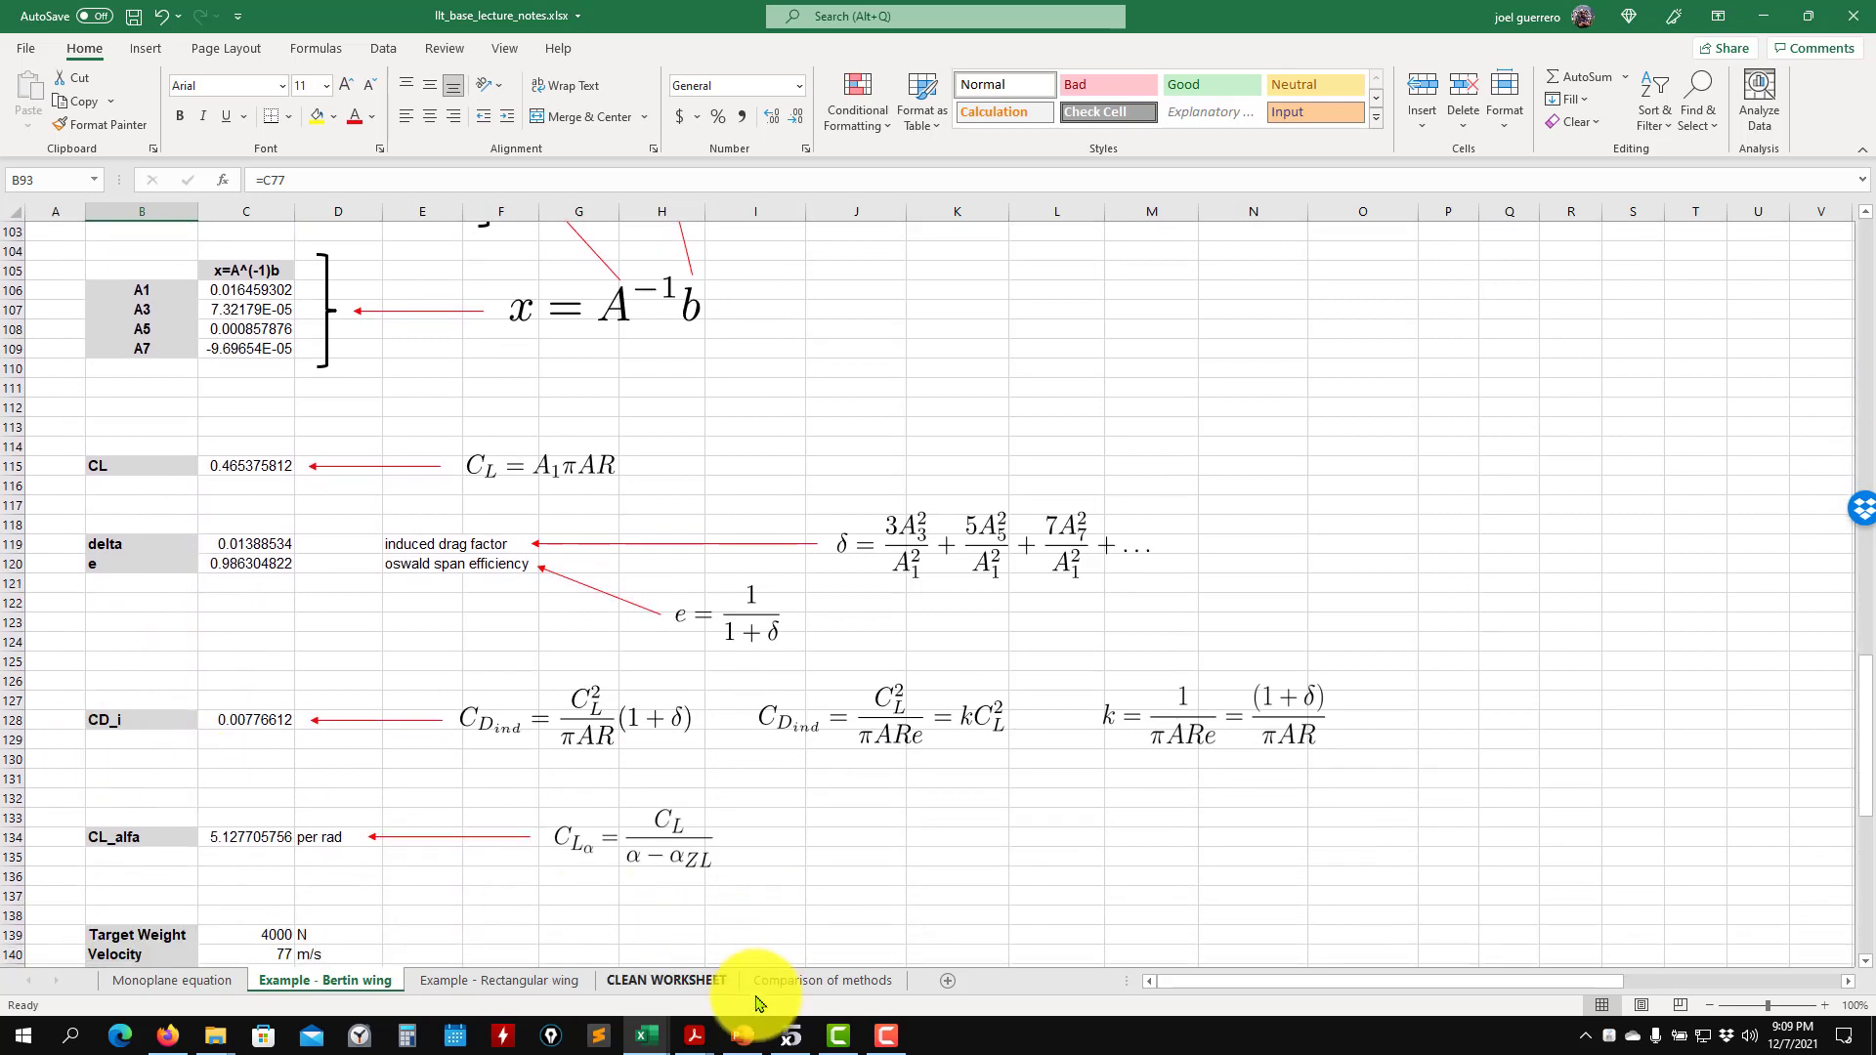
mouse_move(690, 1026)
left_click(758, 977)
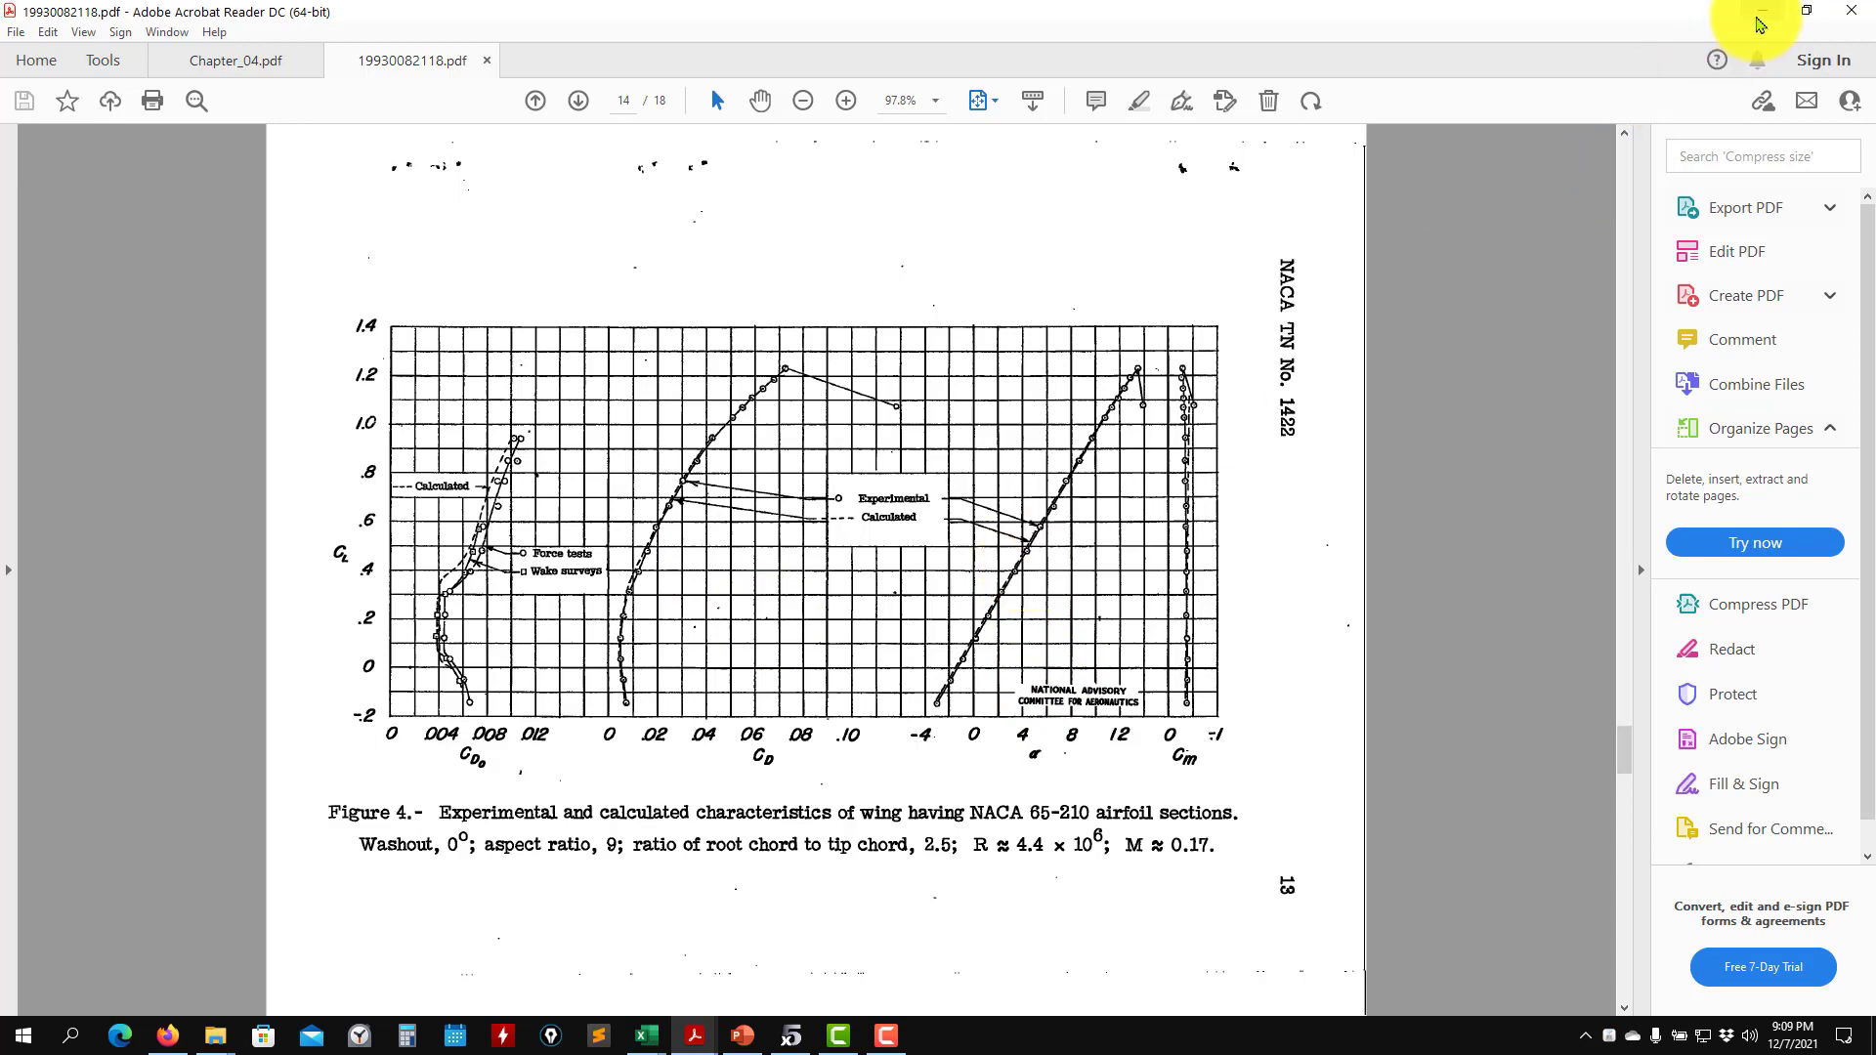
left_click(1763, 12)
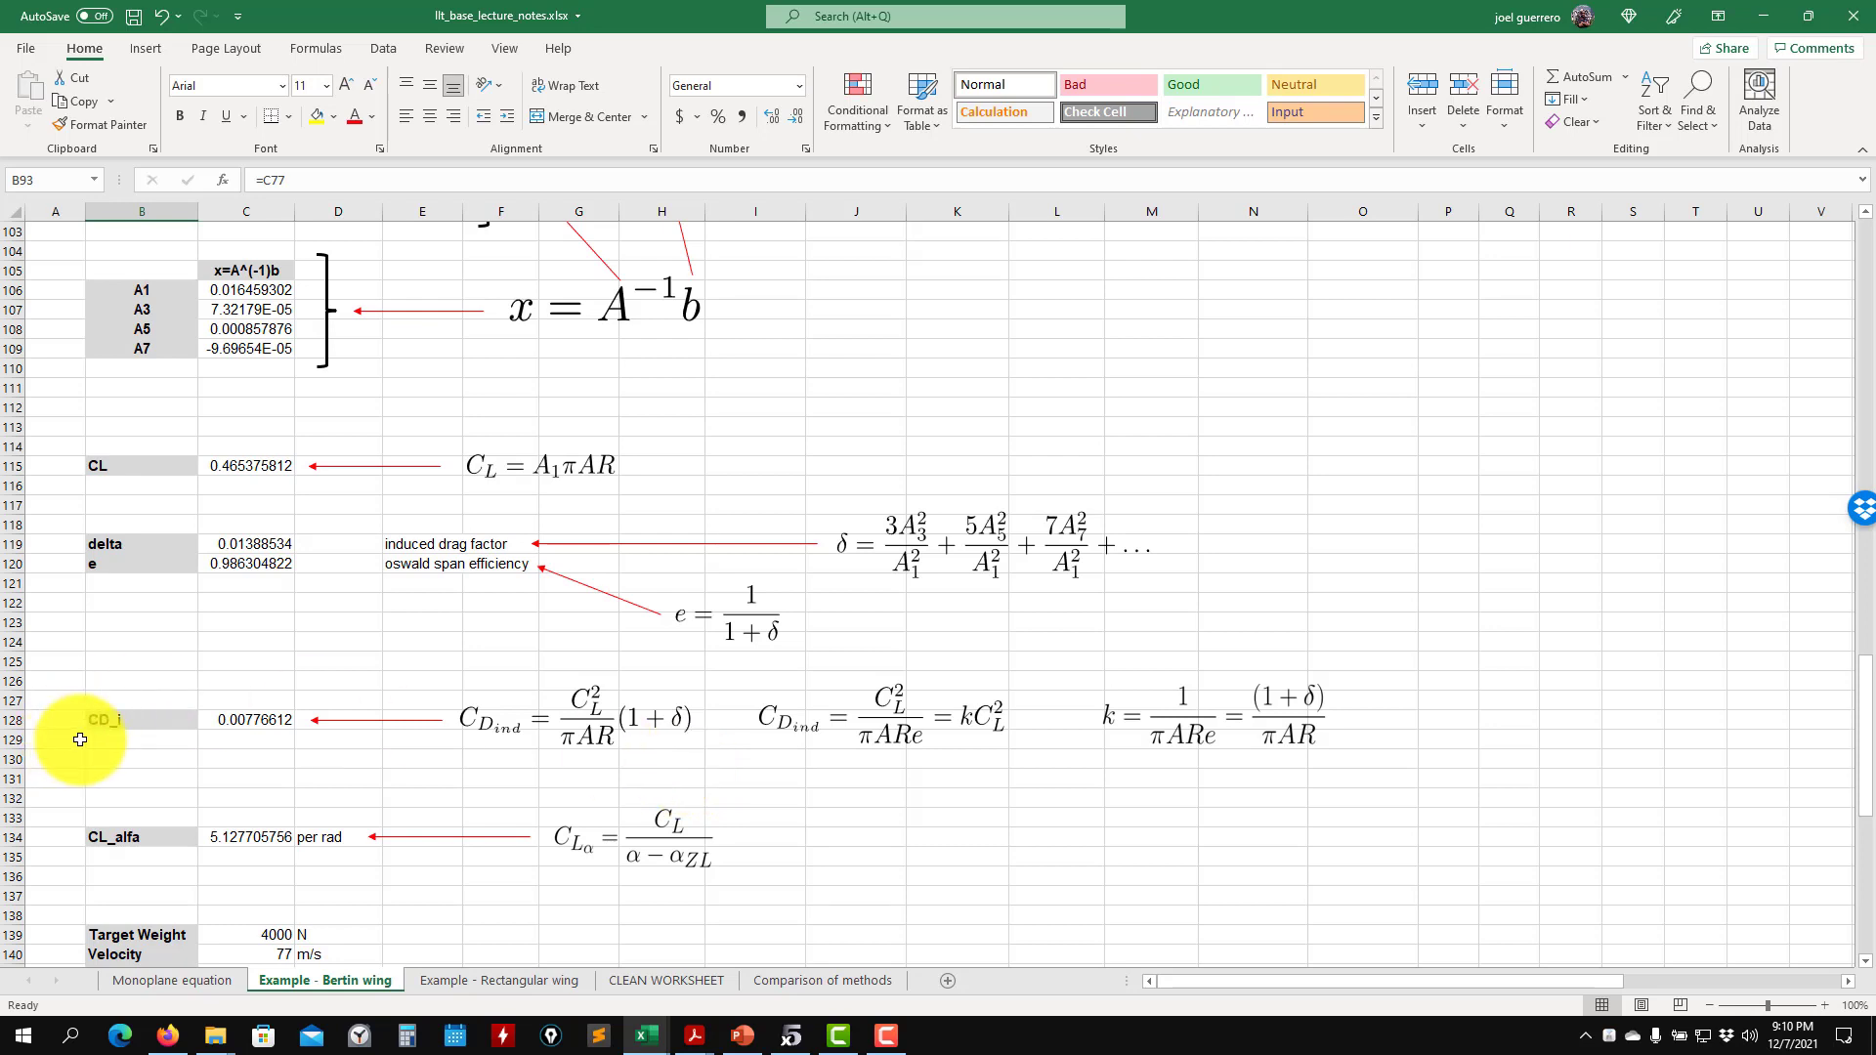
- Examine the induced drag, CL_alfa, lift and steady level flight velocity results with their formulas
scroll(71, 733, "down", 2)
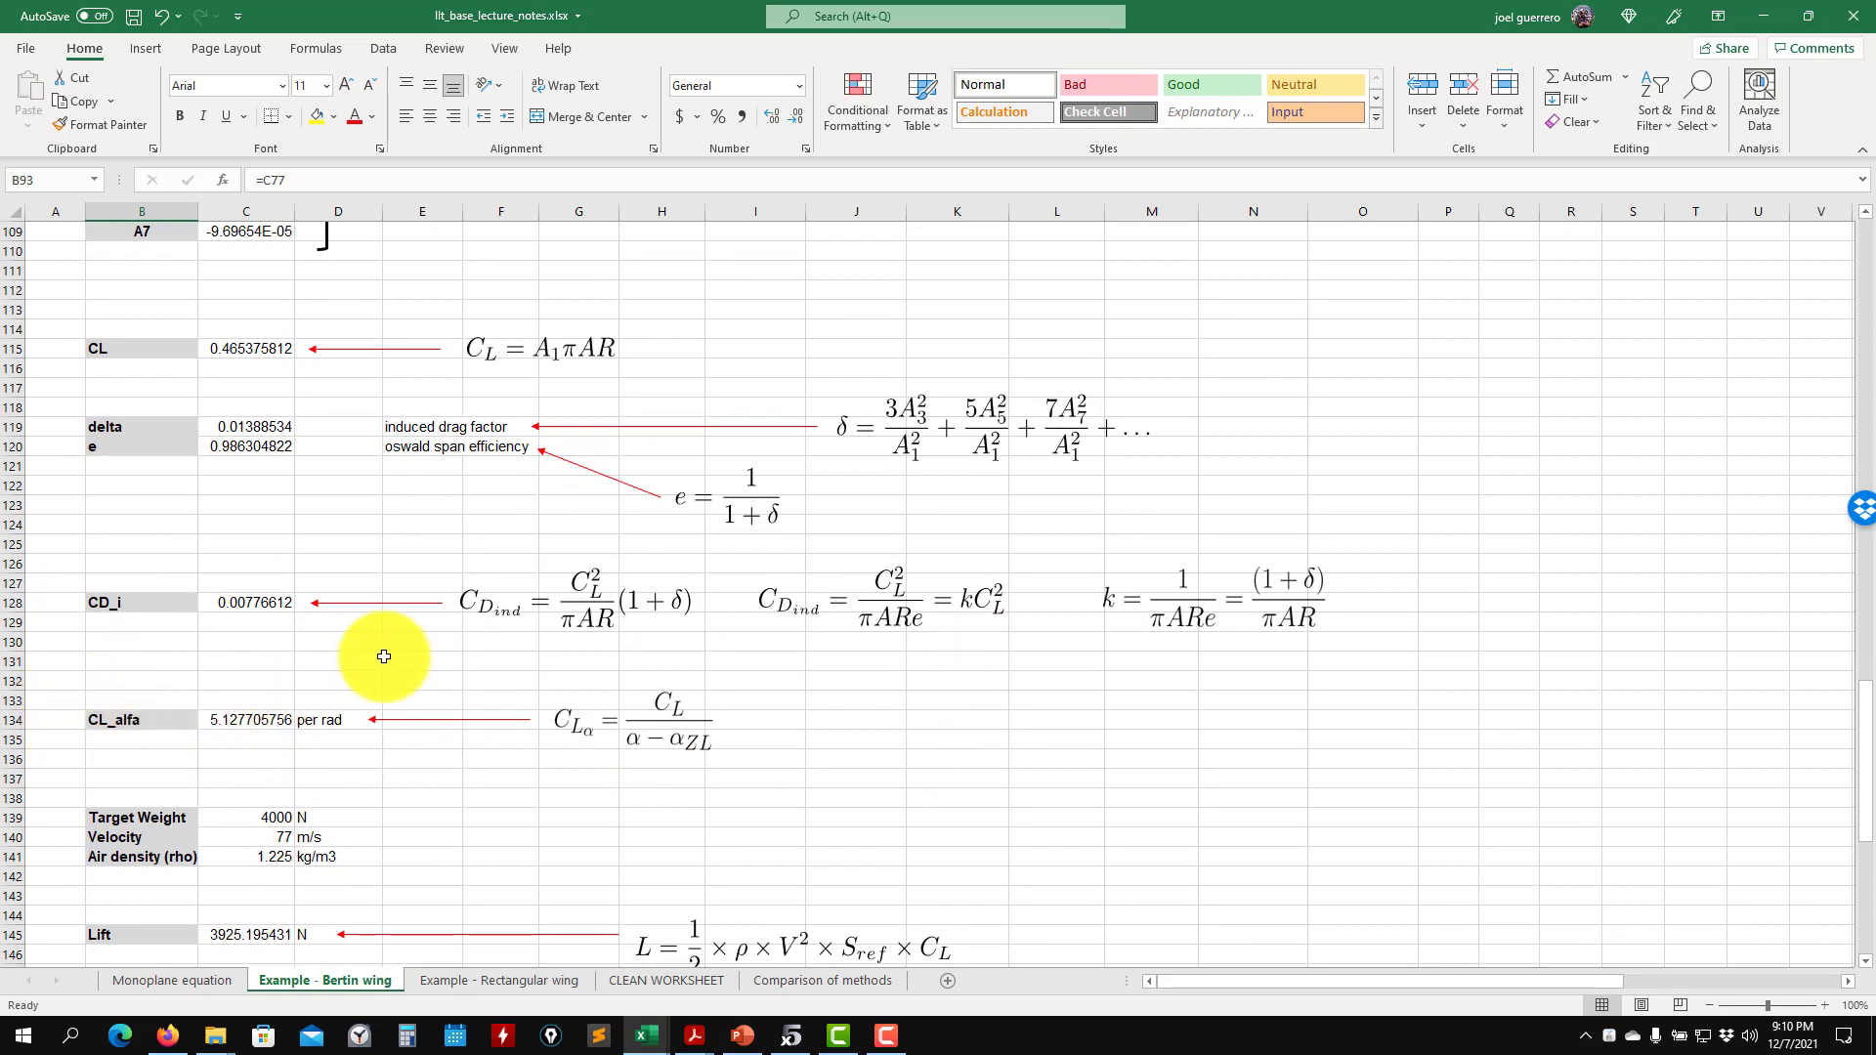
scroll(515, 723, "down", 1)
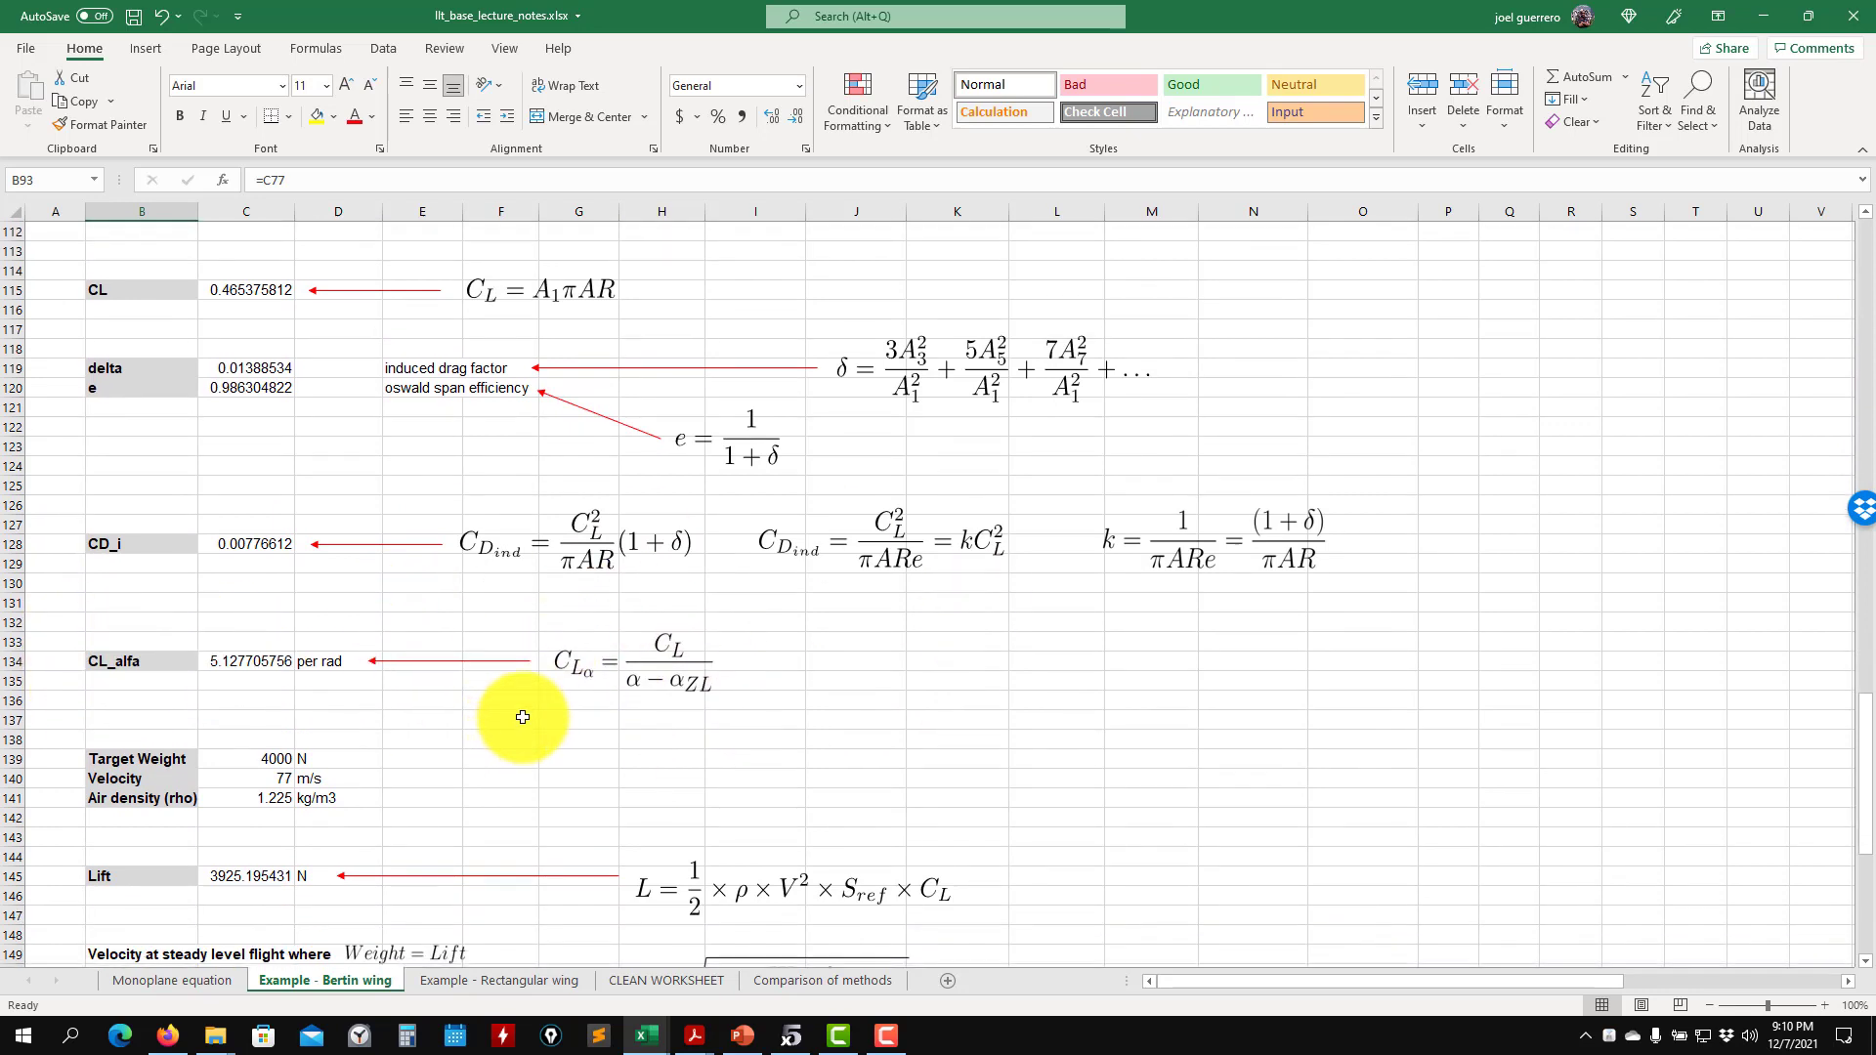
scroll(513, 723, "down", 2)
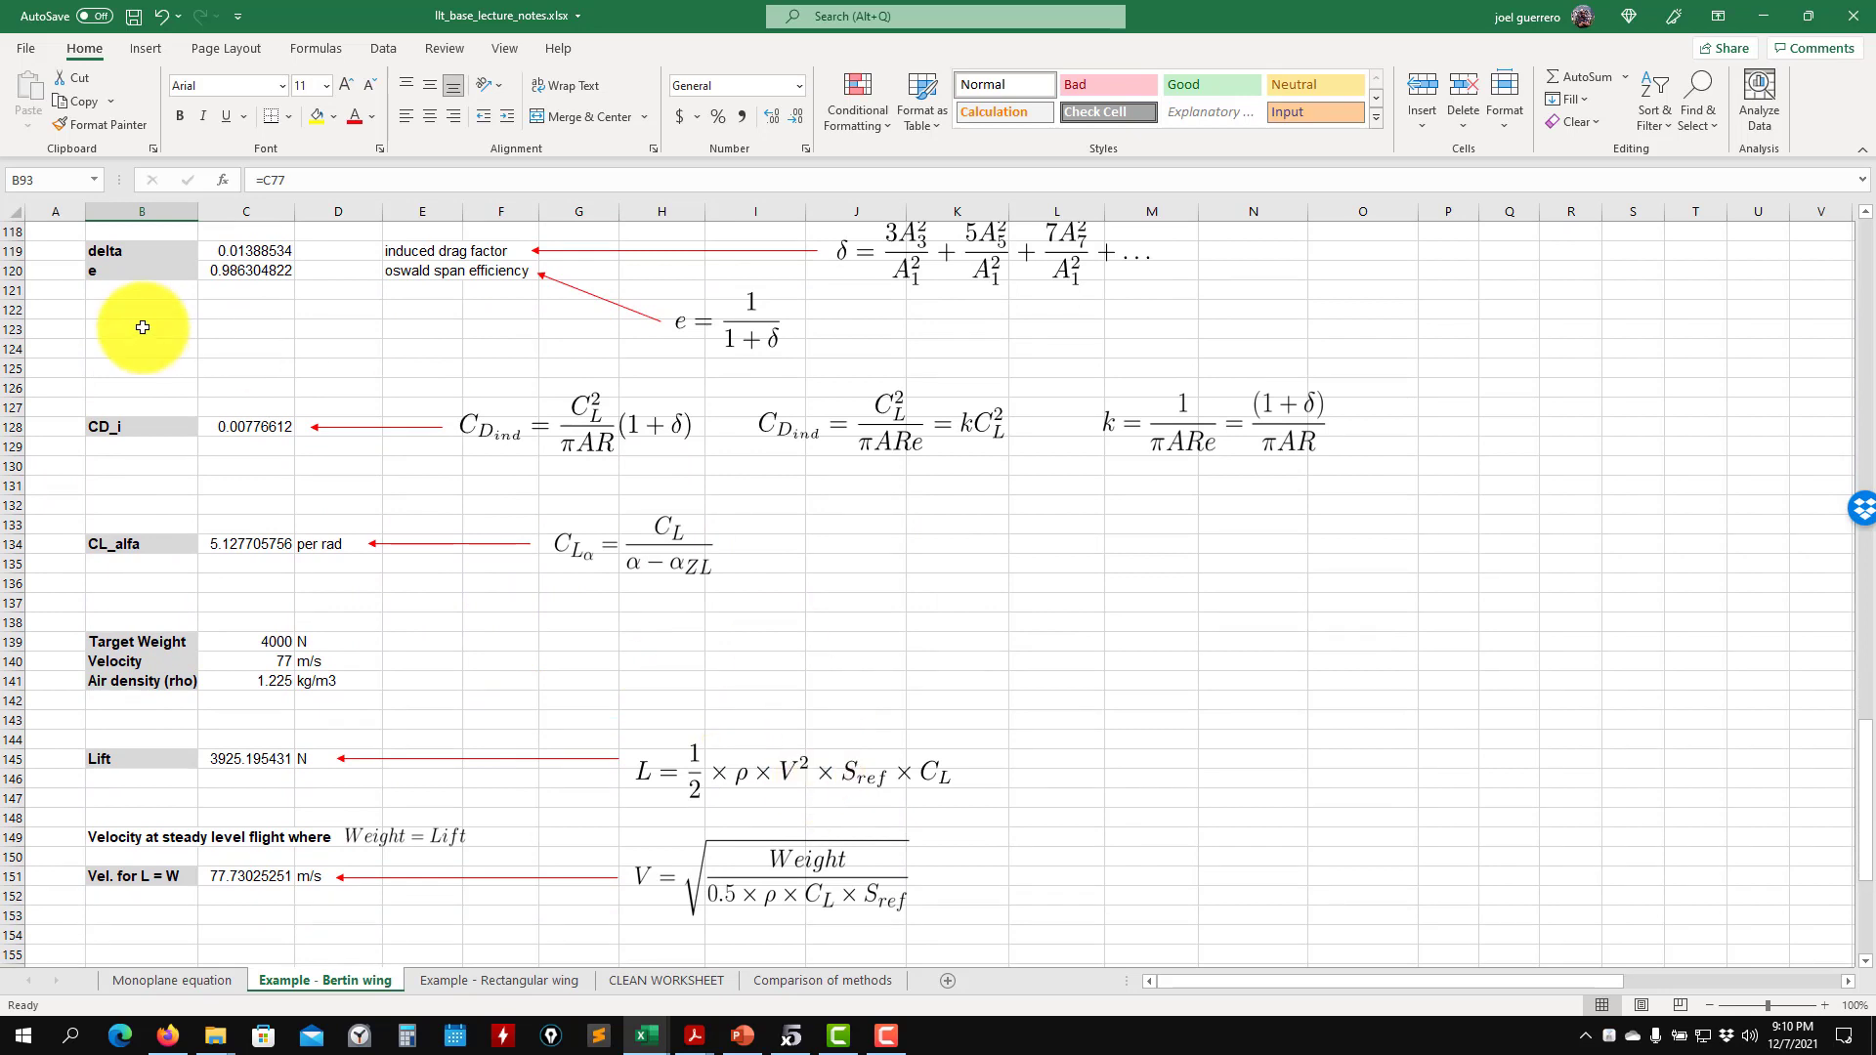
scroll(118, 428, "up", 1)
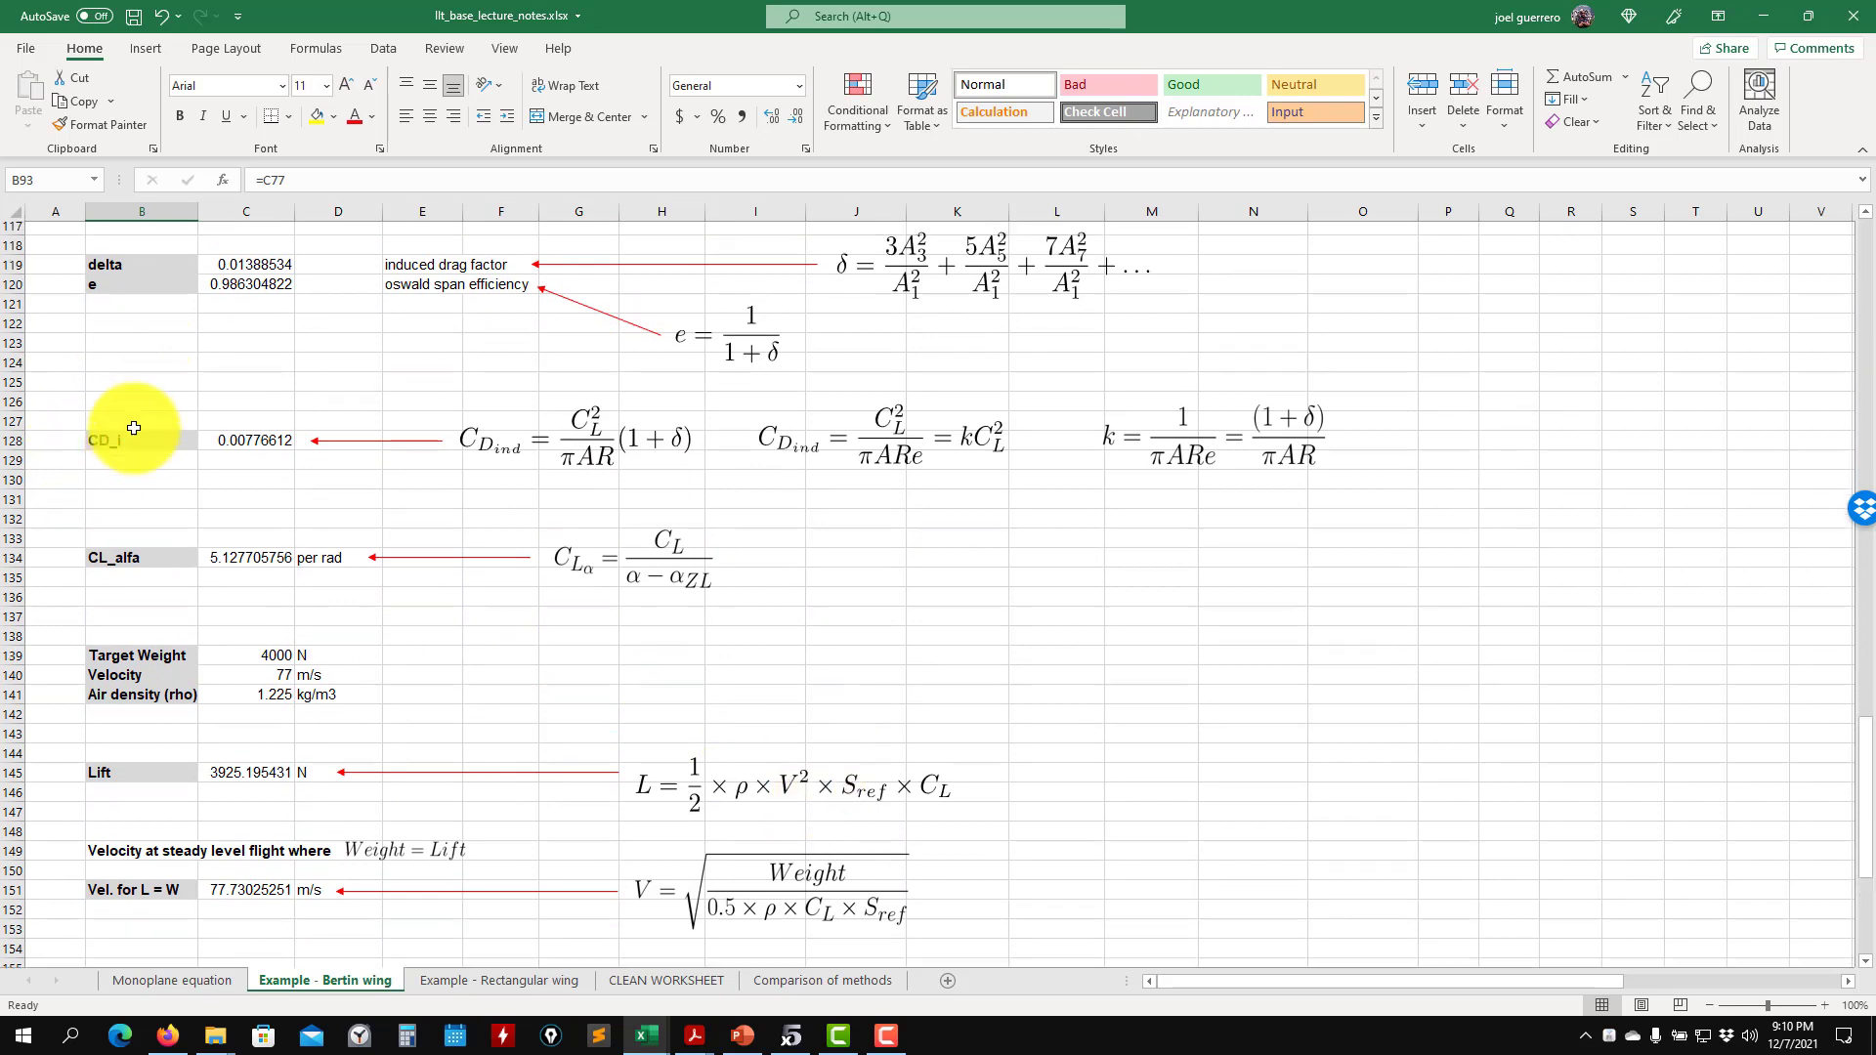
scroll(140, 408, "up", 1)
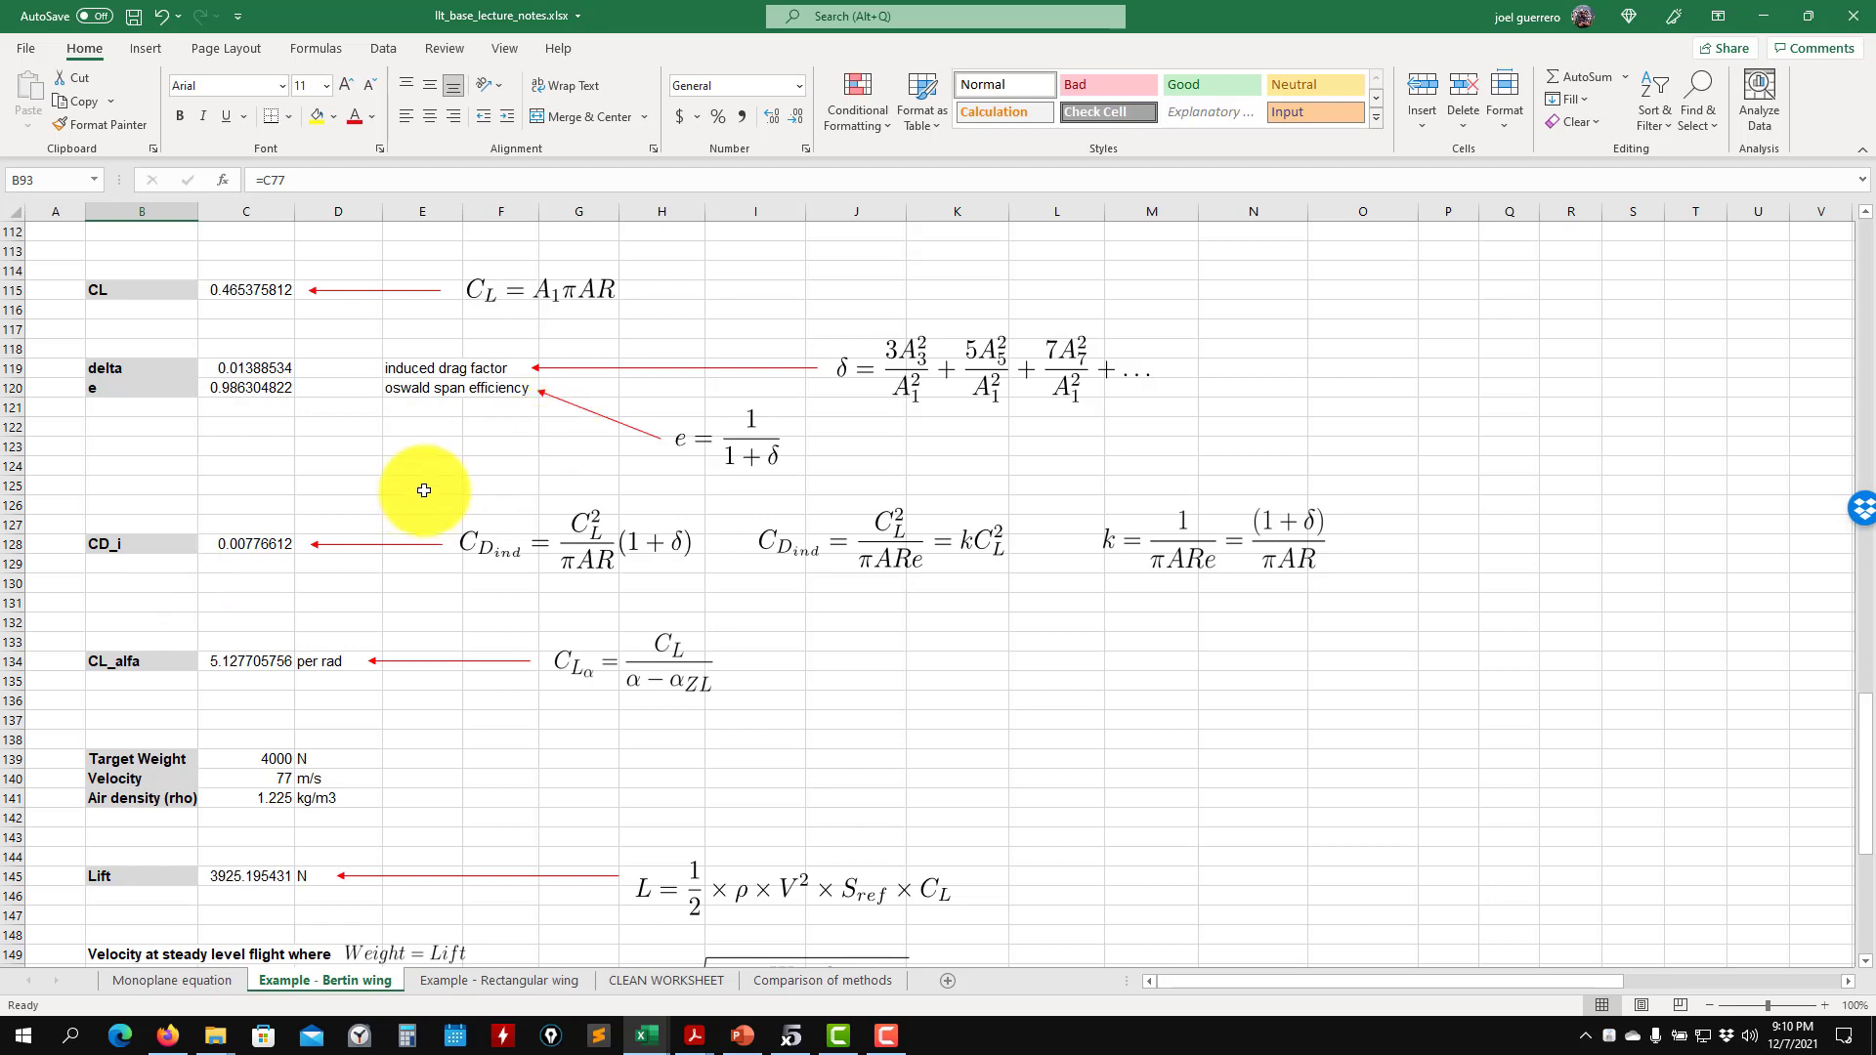
- Set the air density in C141 to 1 kg/m3 and the velocity in C140 to 86 m/s
scroll(410, 509, "down", 2)
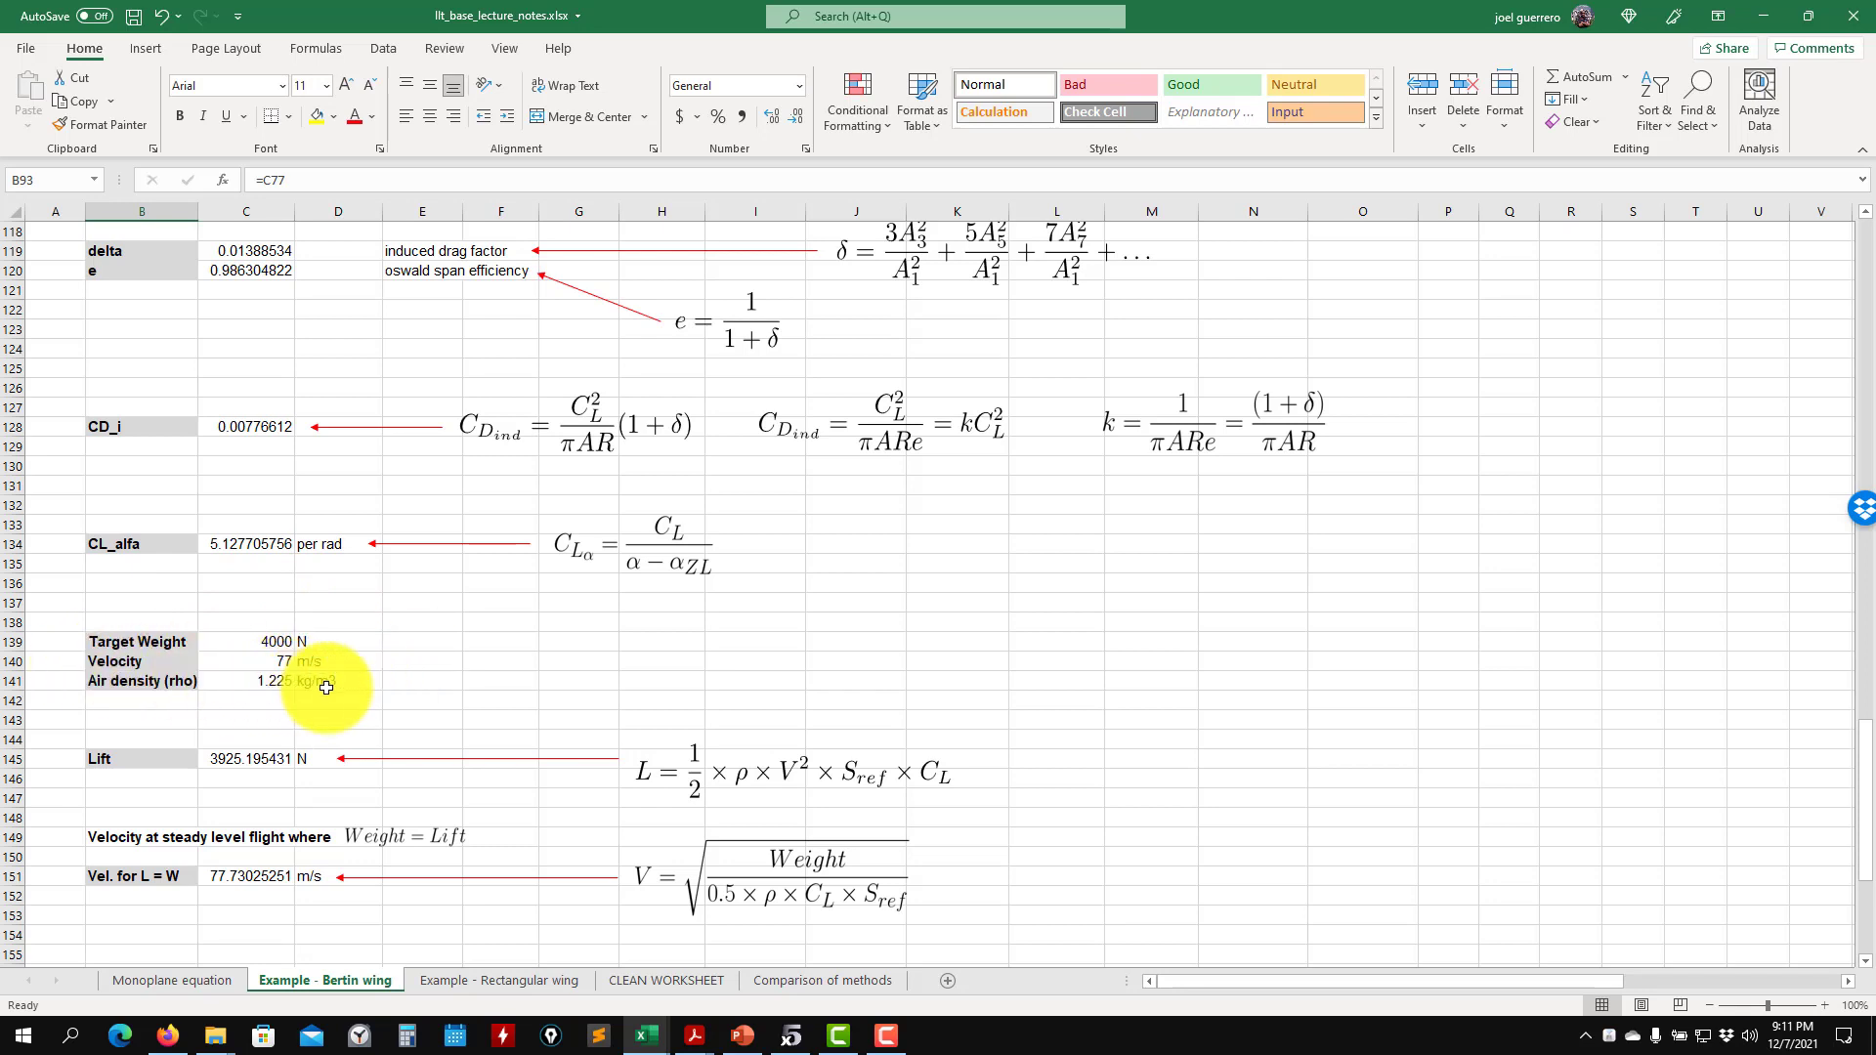
left_click(262, 687)
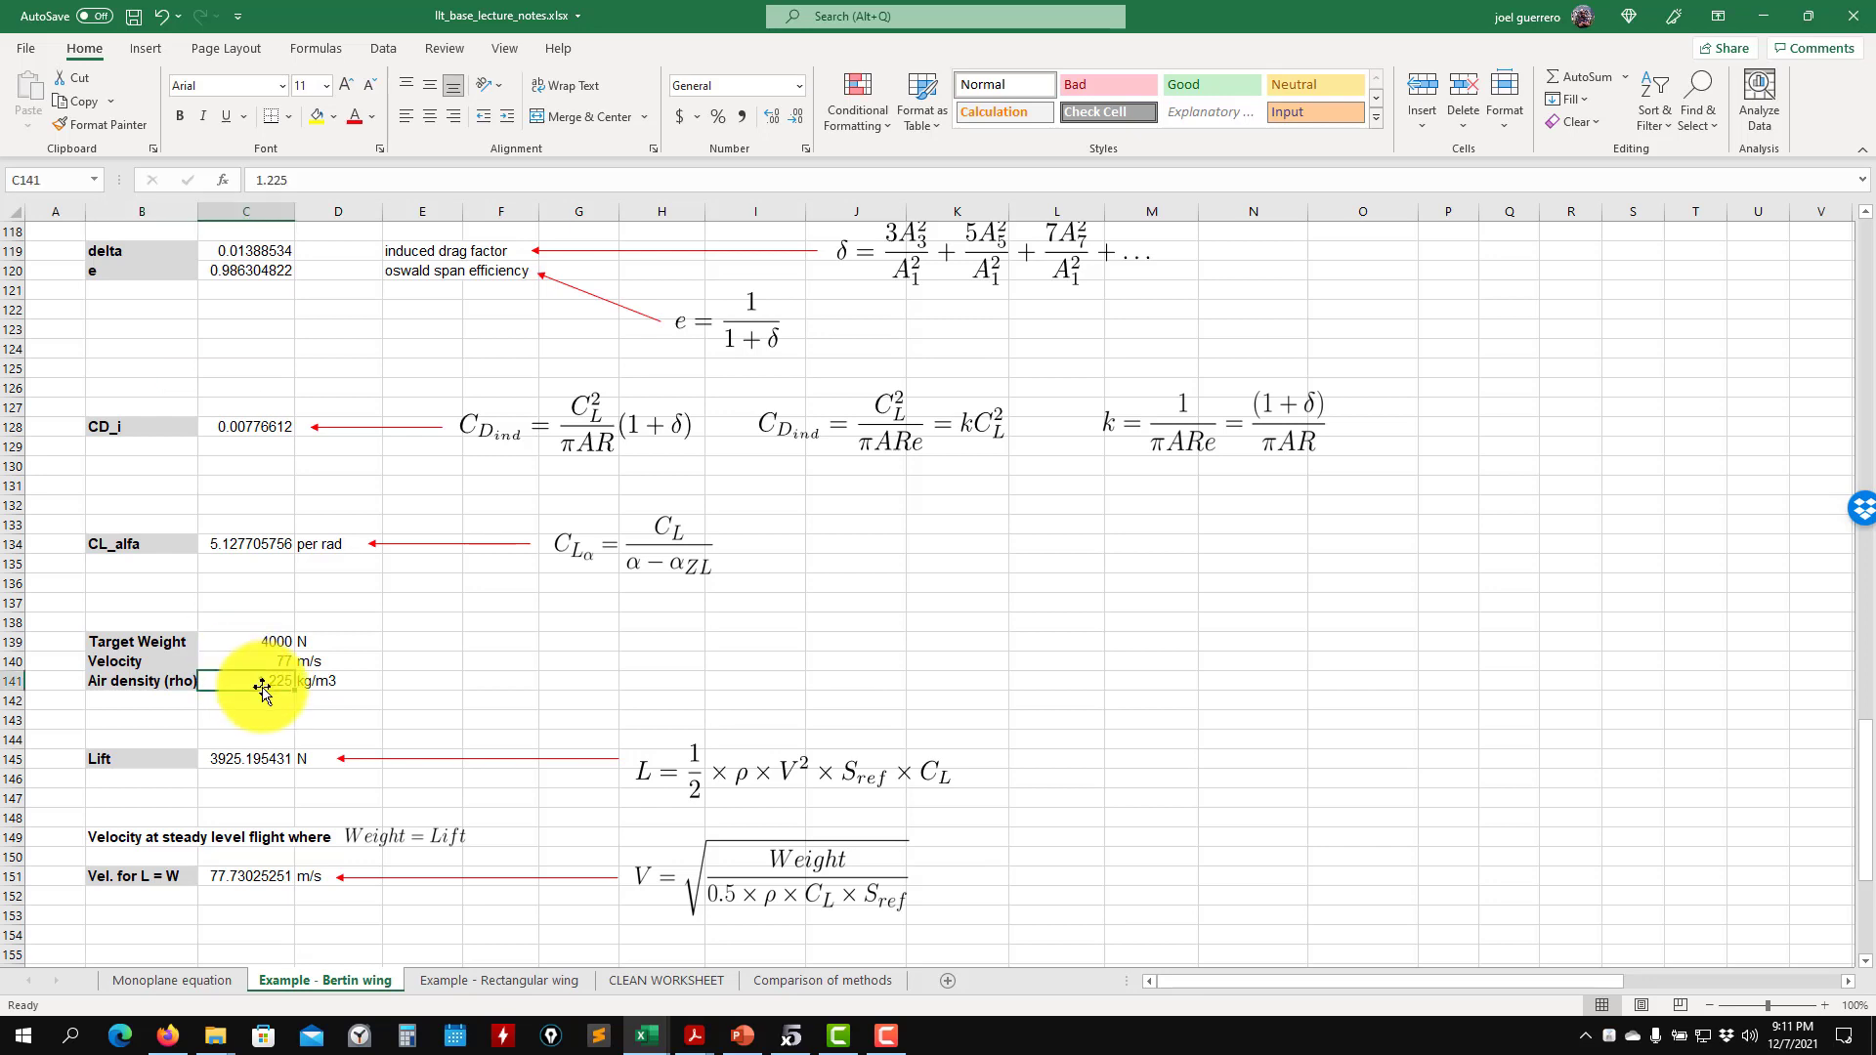
type("1")
key("Return")
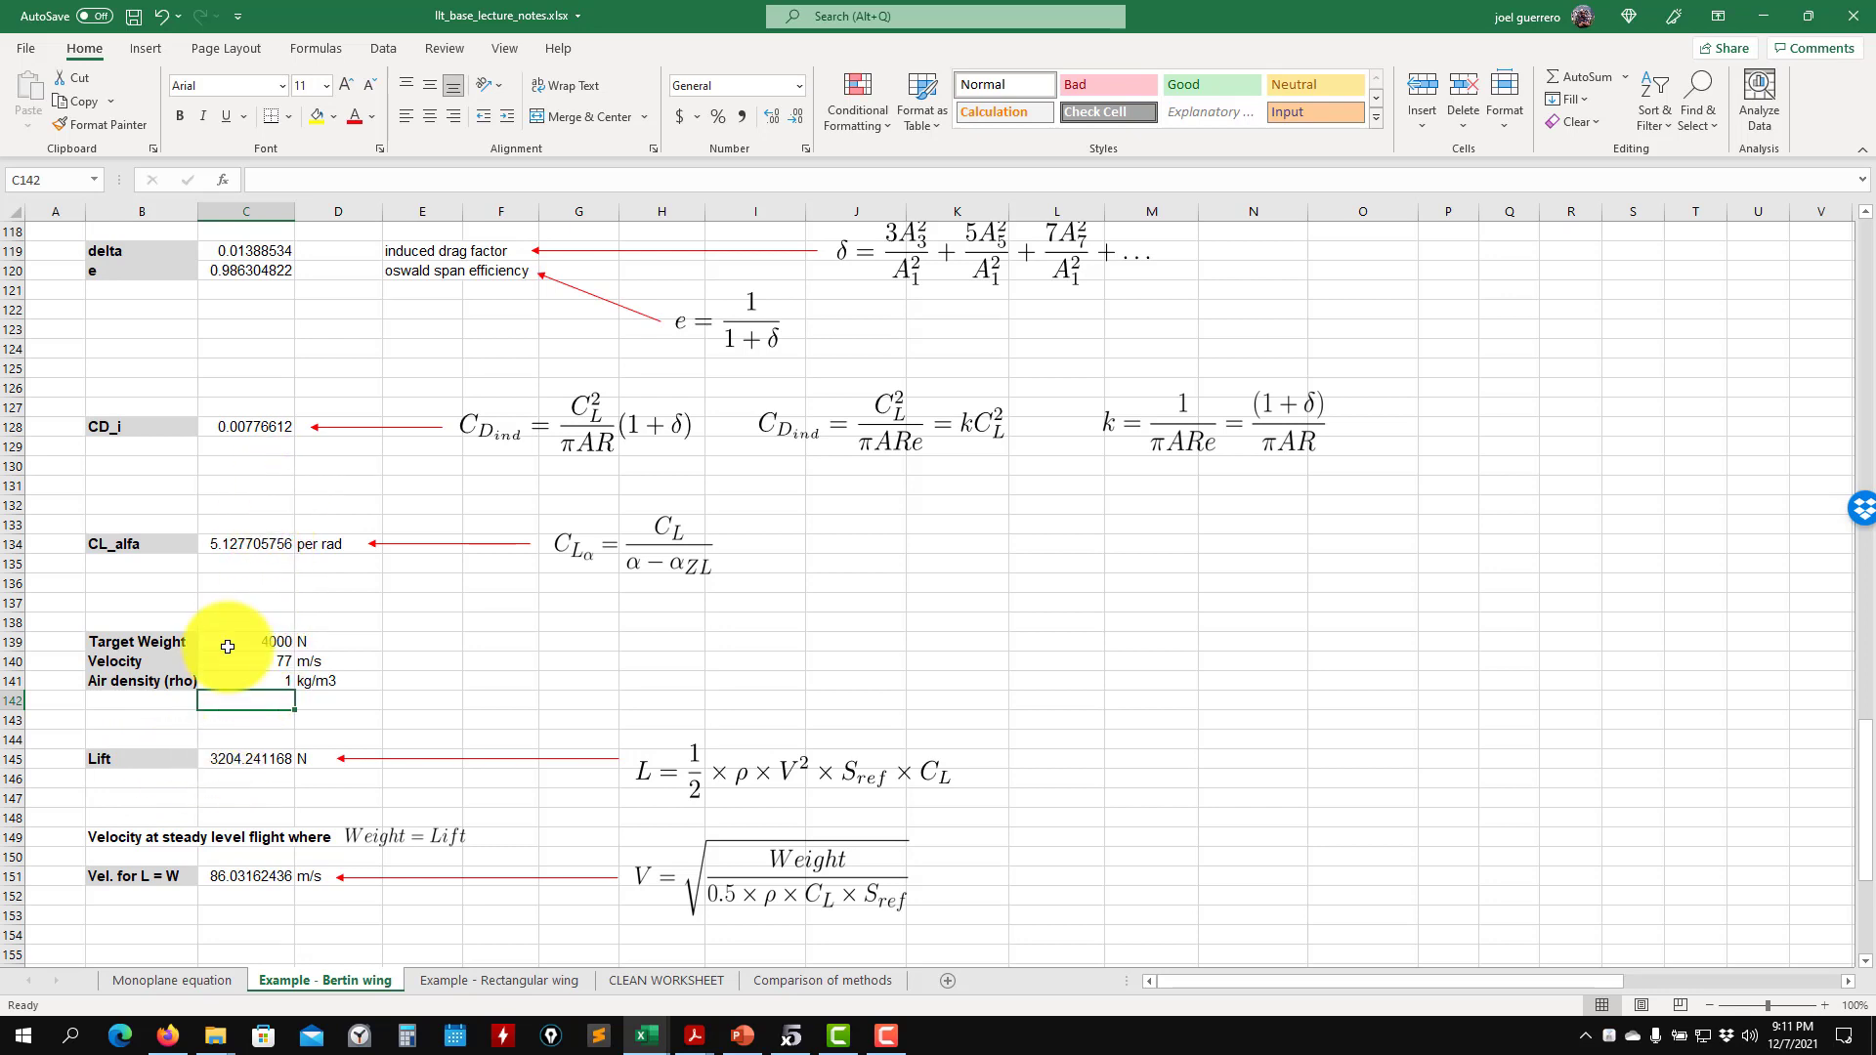
left_click(262, 666)
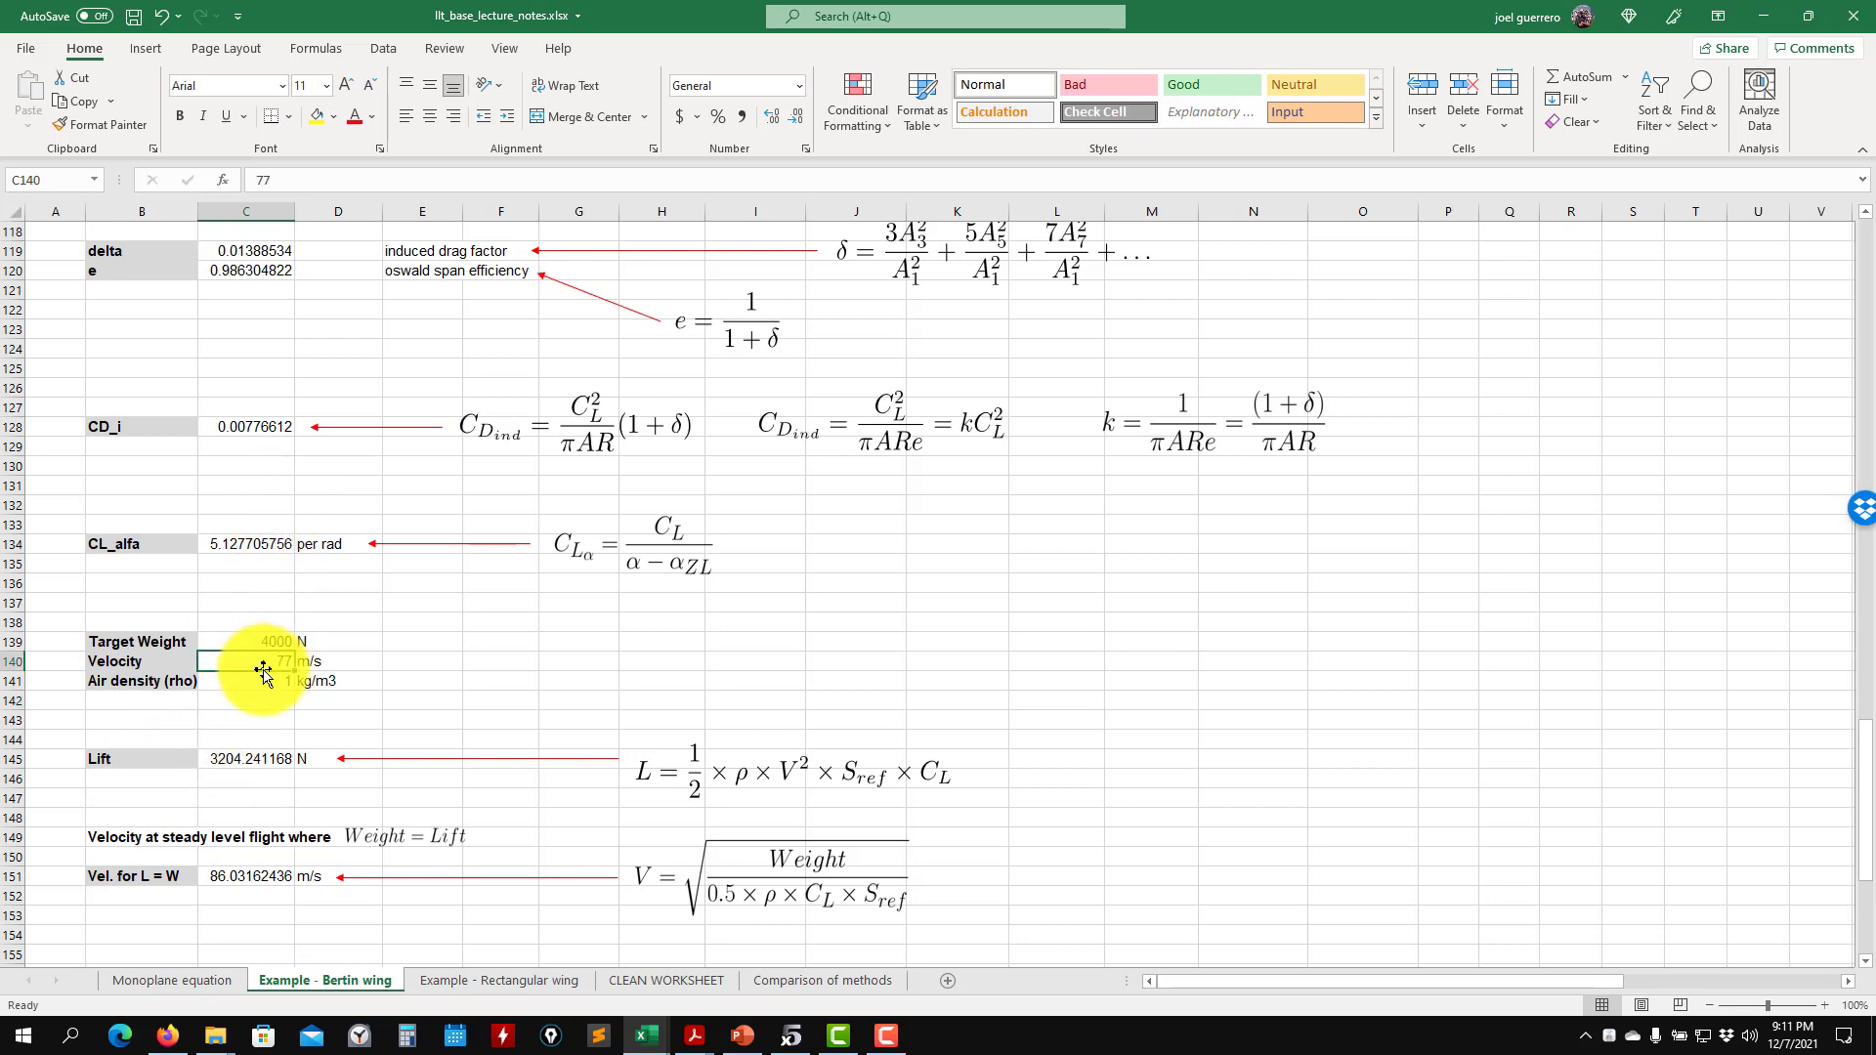
type("86")
key("Return")
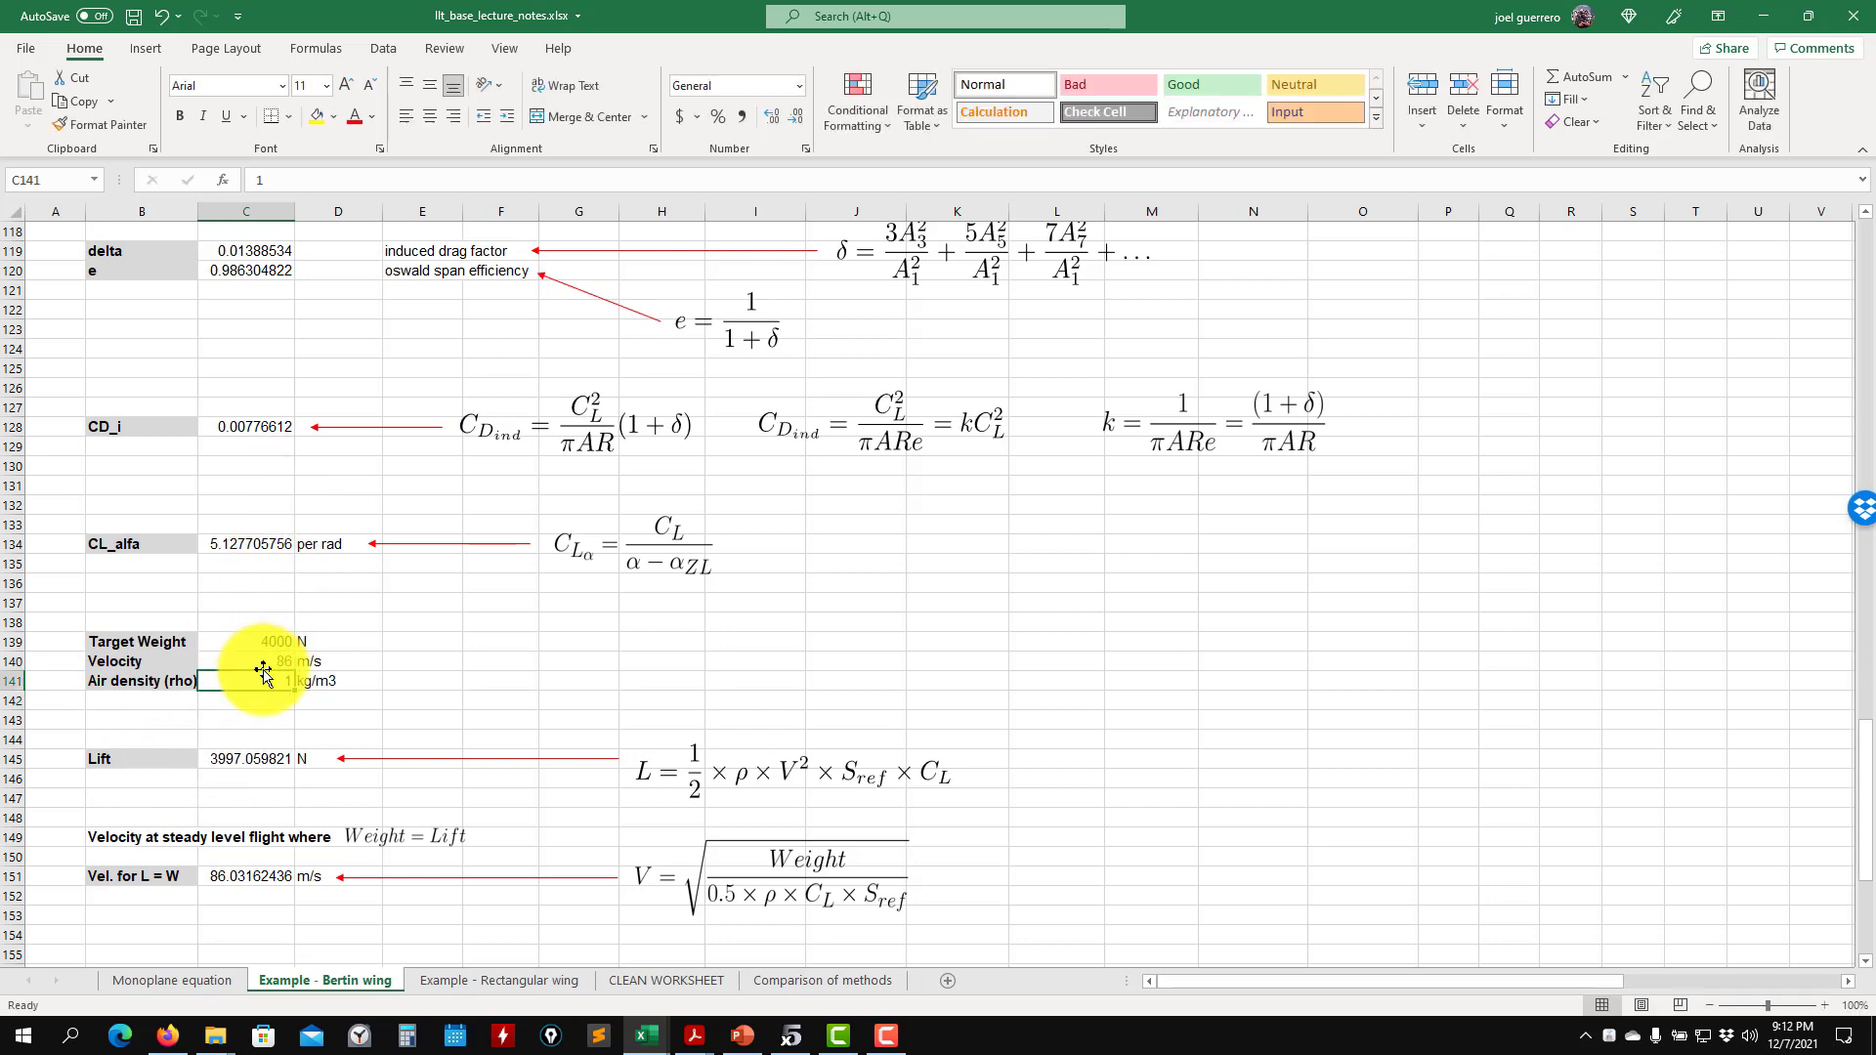
- Set the angle of attack in cell C17 to 1 degree
scroll(362, 703, "up", 20)
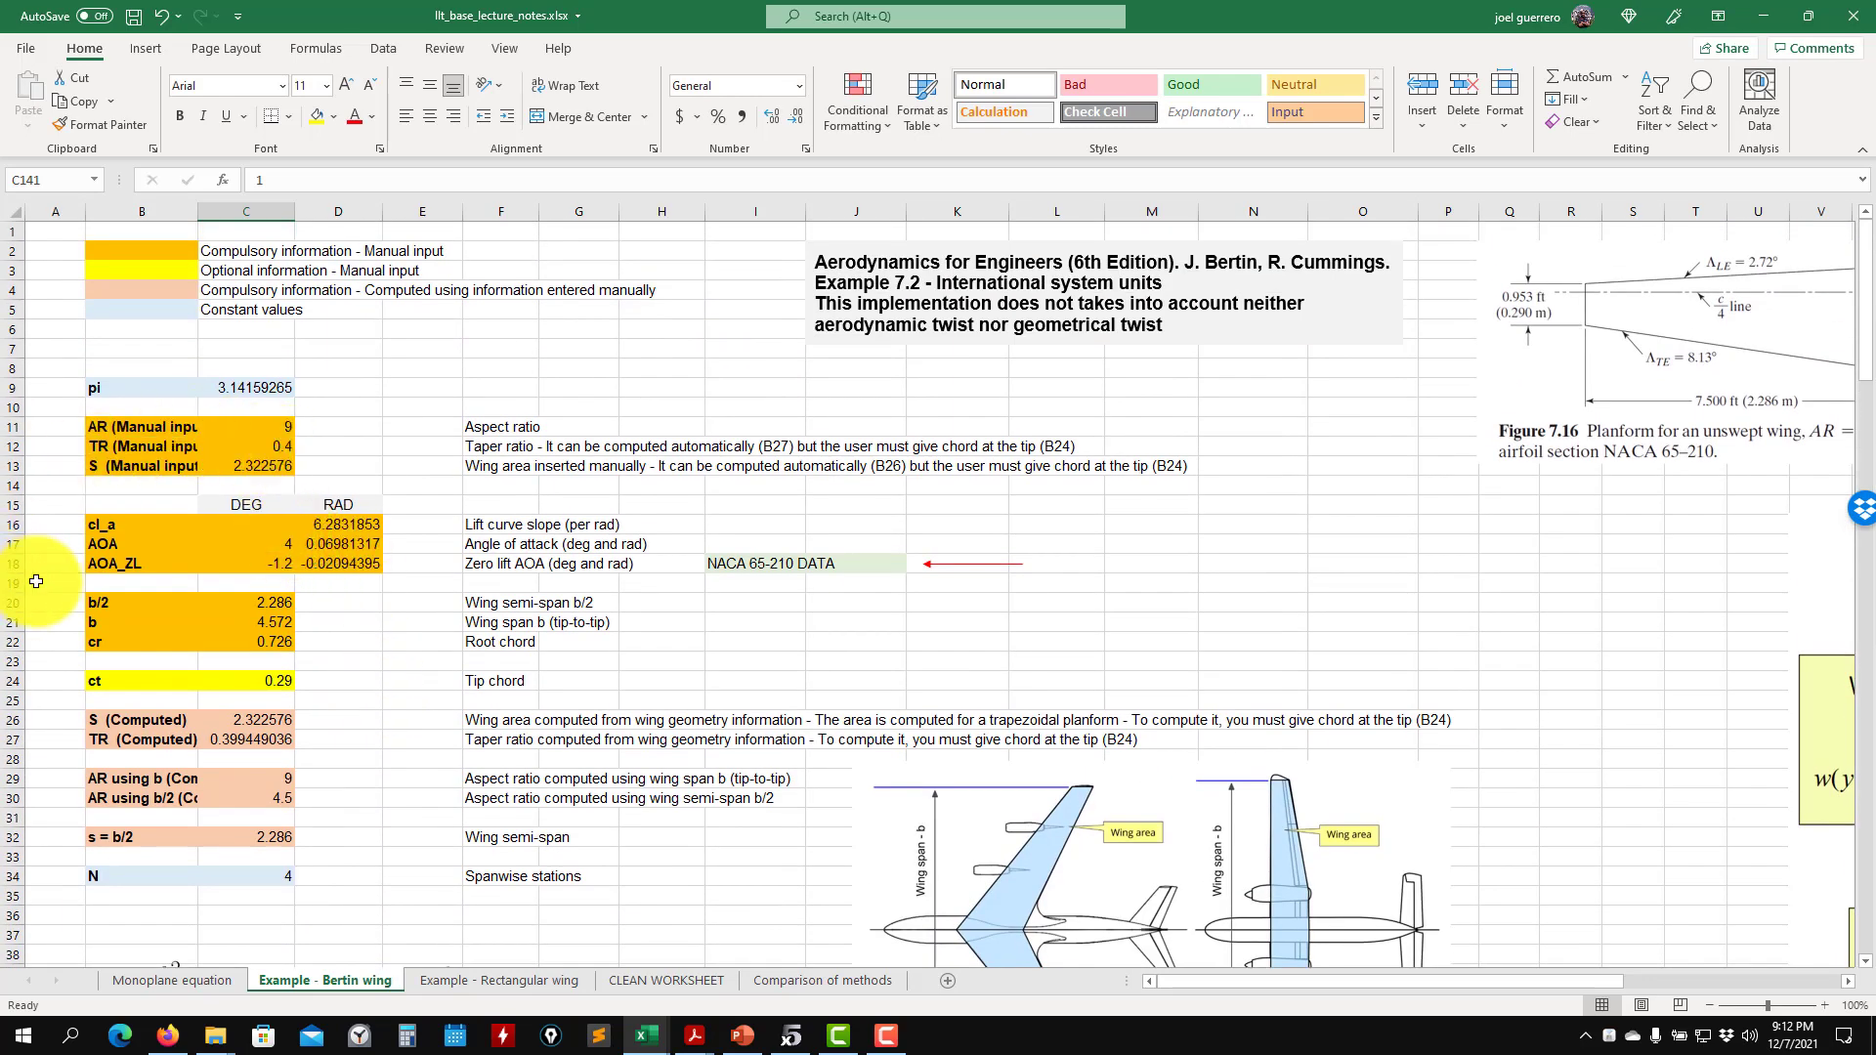
left_click(278, 547)
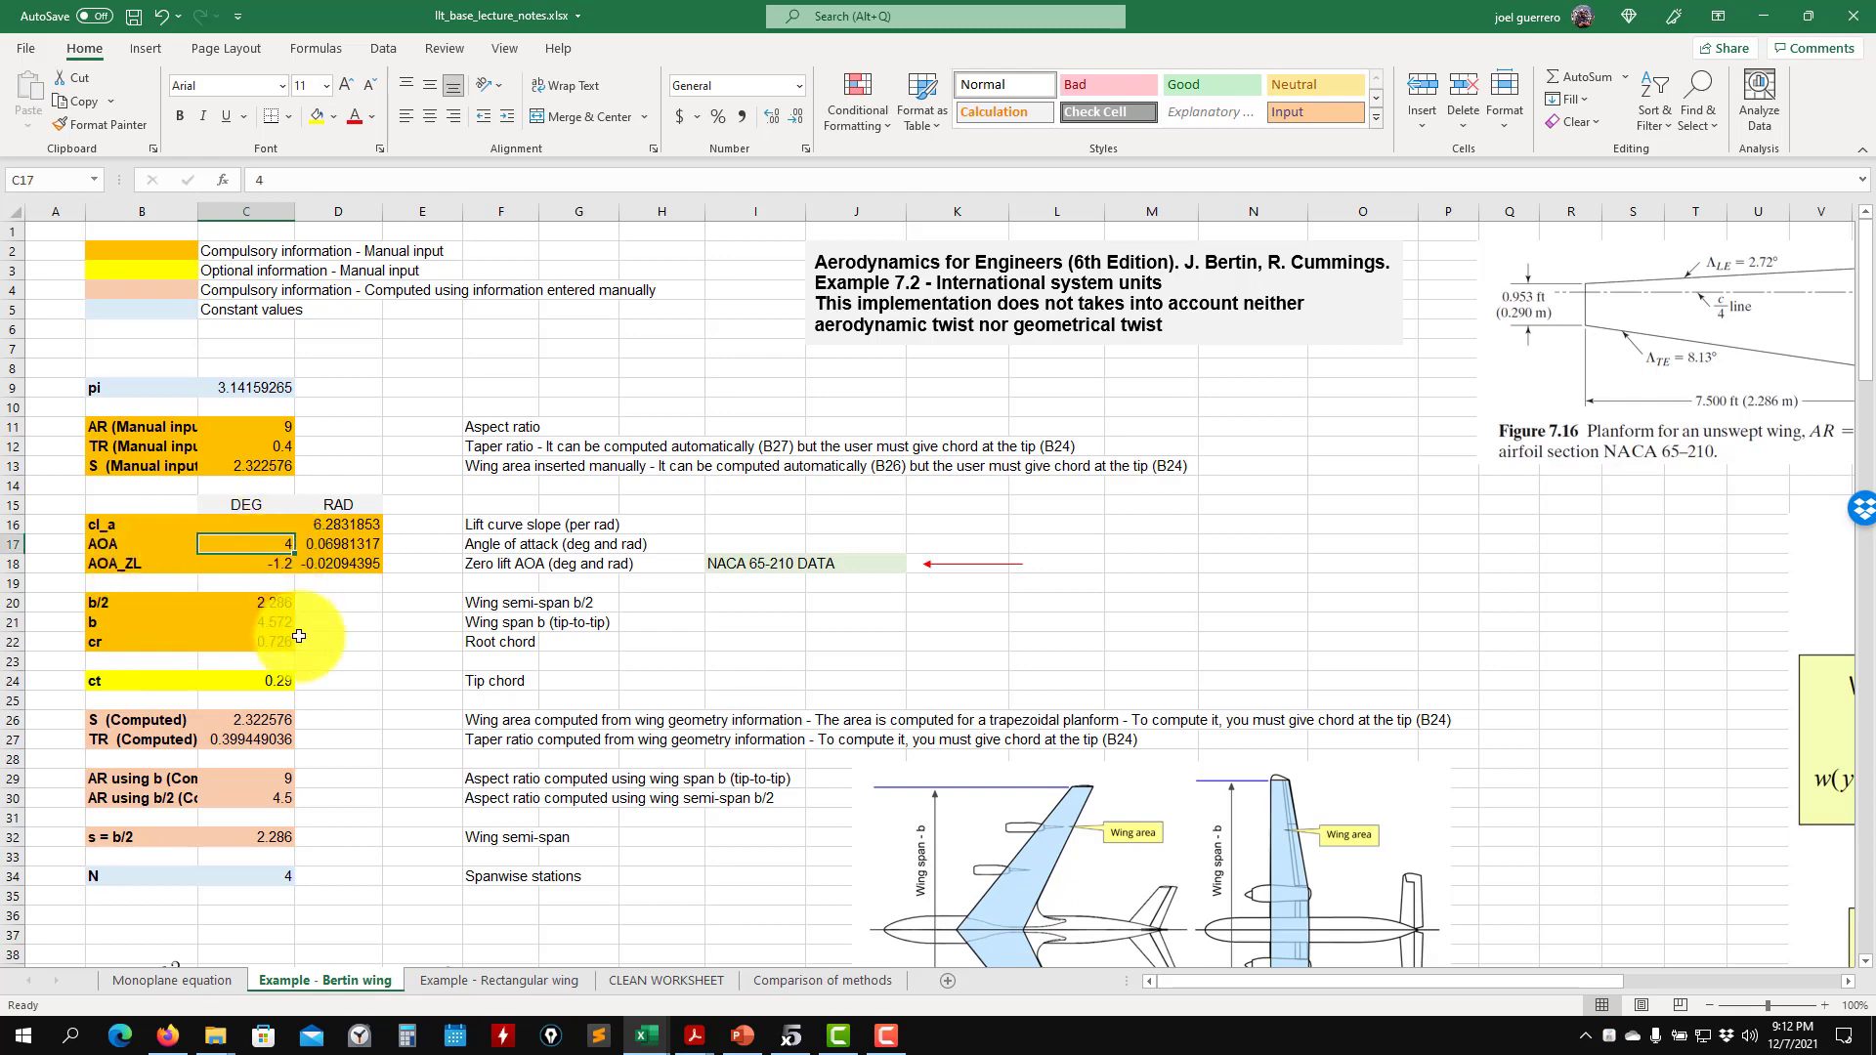
key("Return")
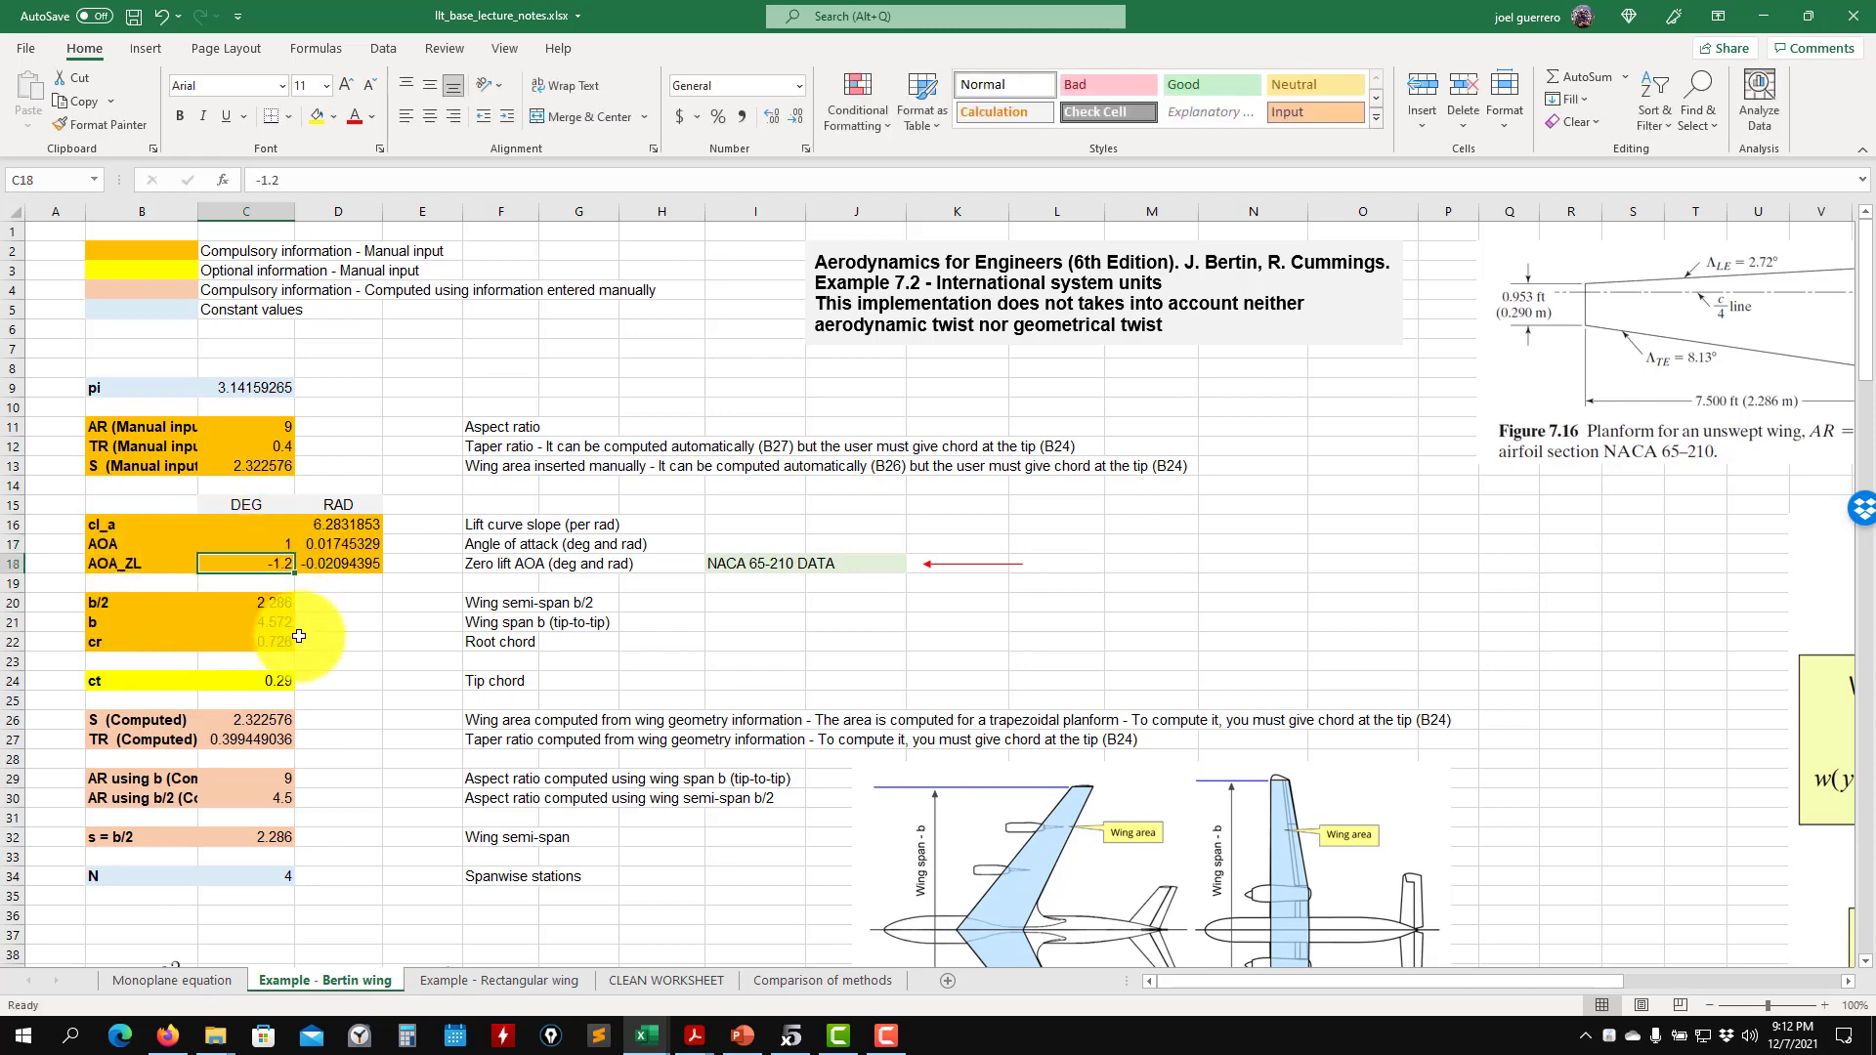
- Set the air density in cell C141 to 1.225 kg/m3
scroll(283, 637, "down", 20)
scroll(264, 625, "up", 16)
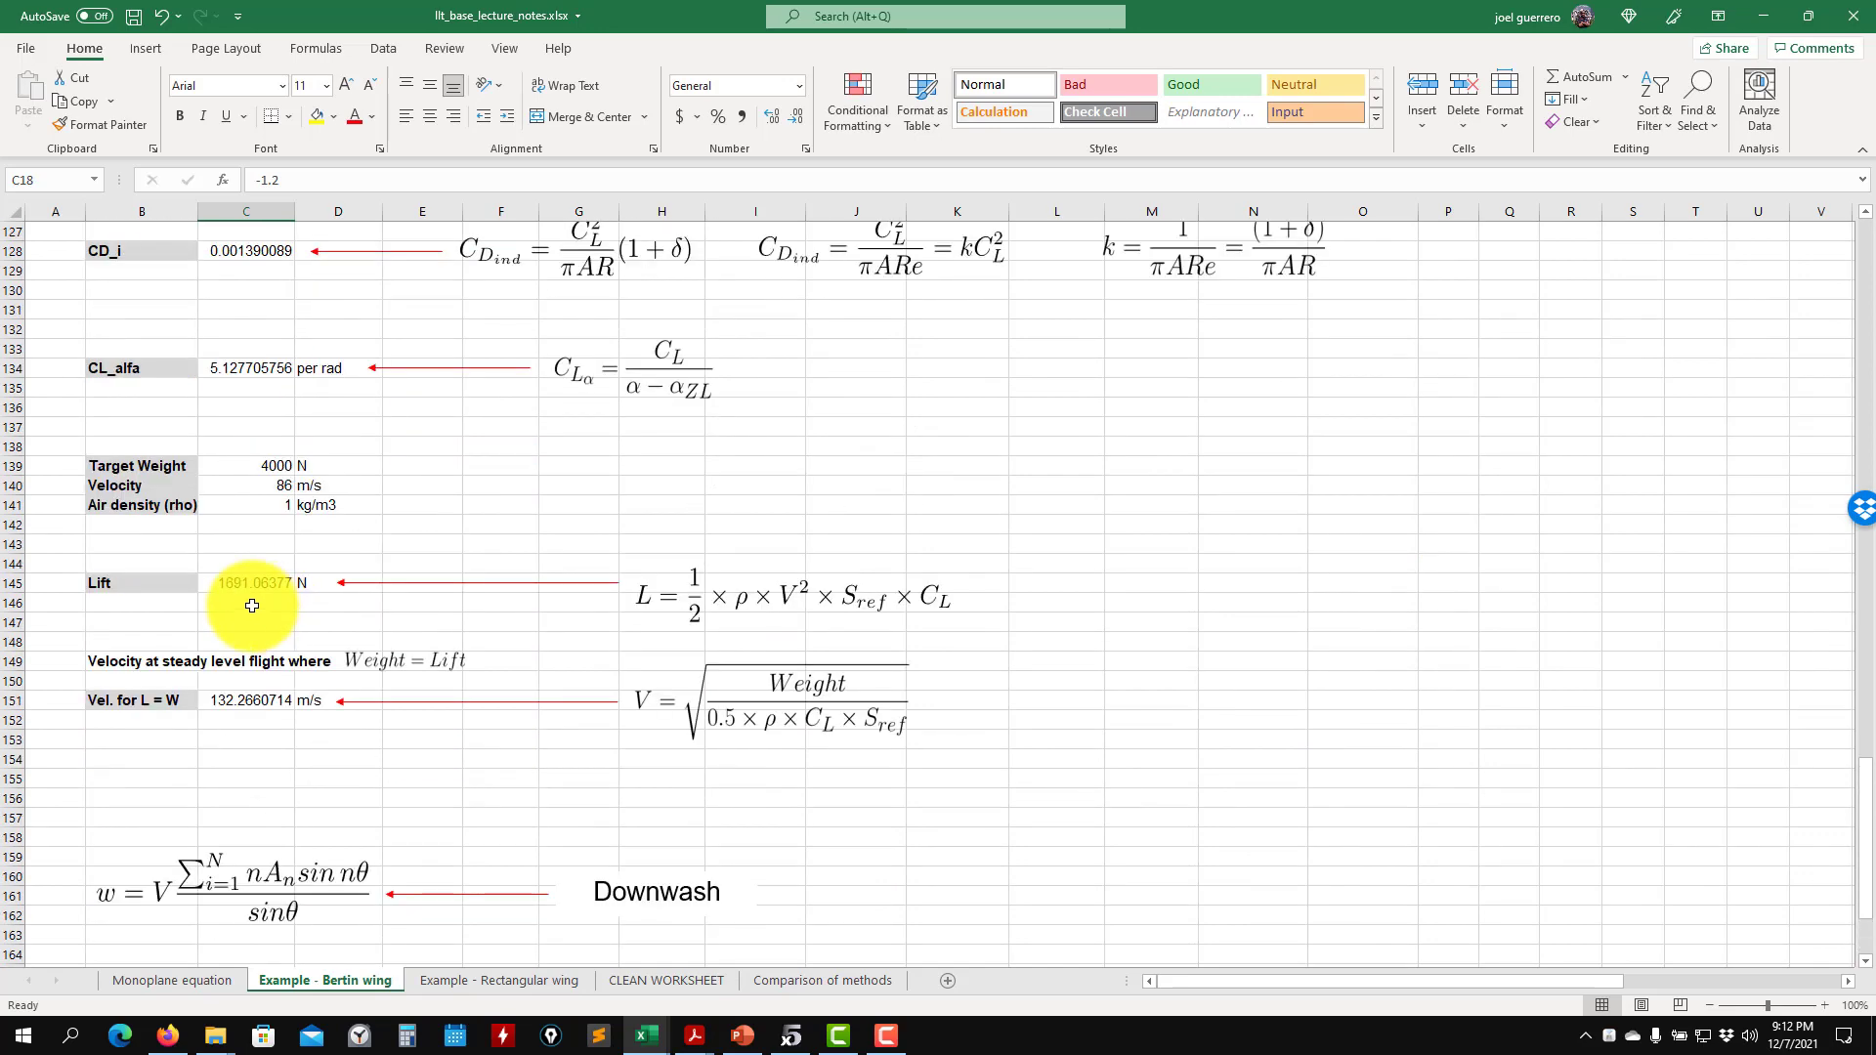
left_click(281, 509)
type("1.225")
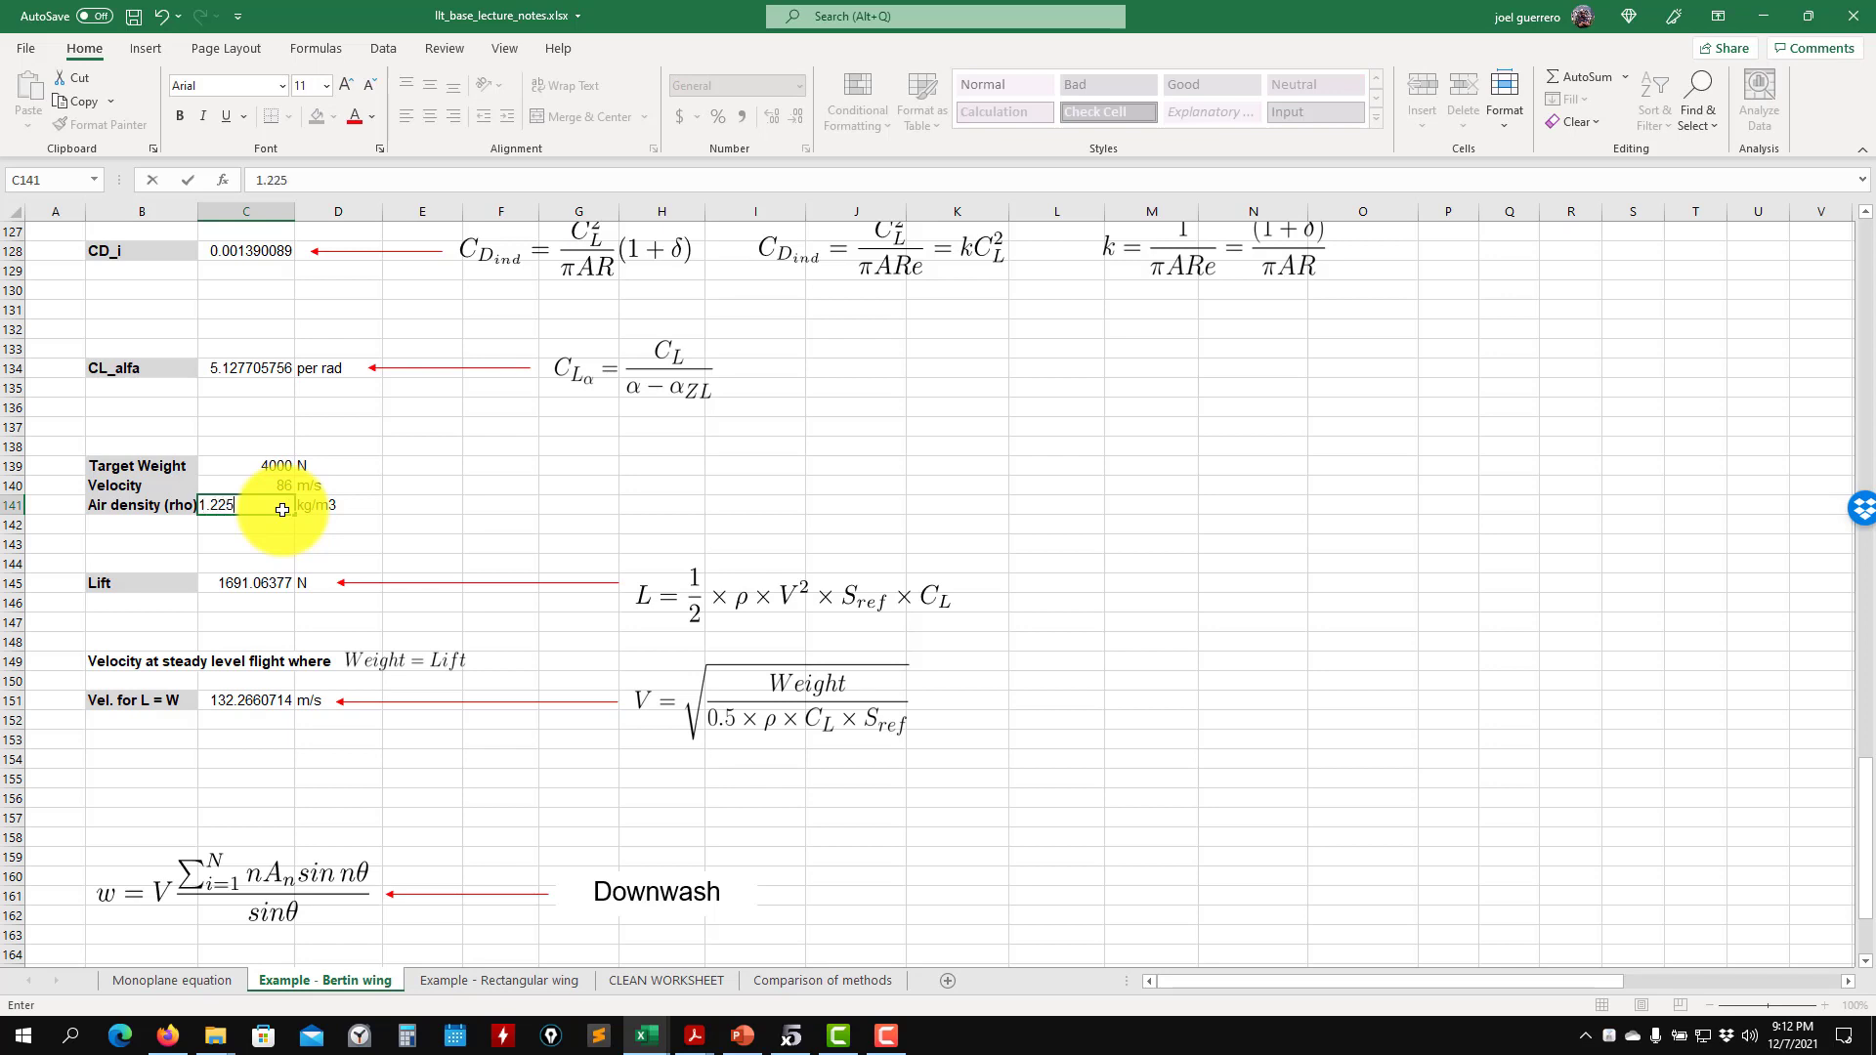
key("Return")
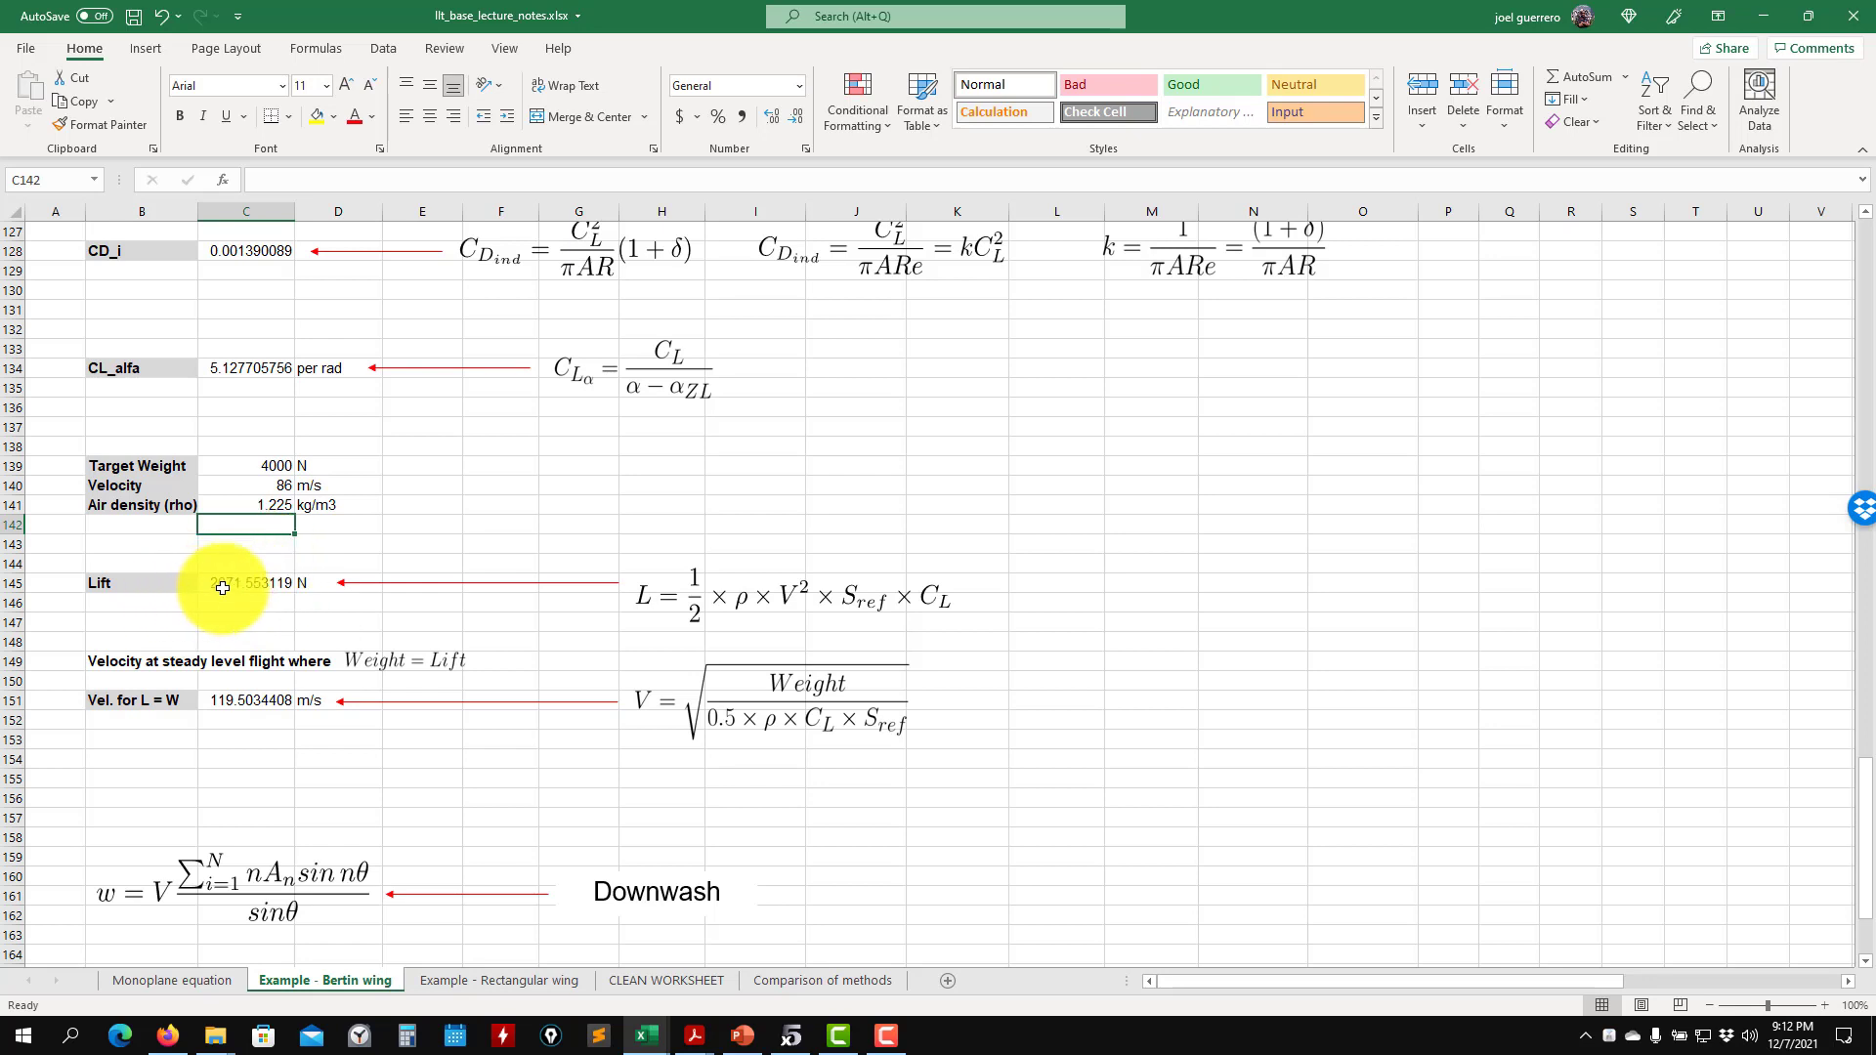
- Set the velocity in cell C140 to 120 m/s
left_click(263, 486)
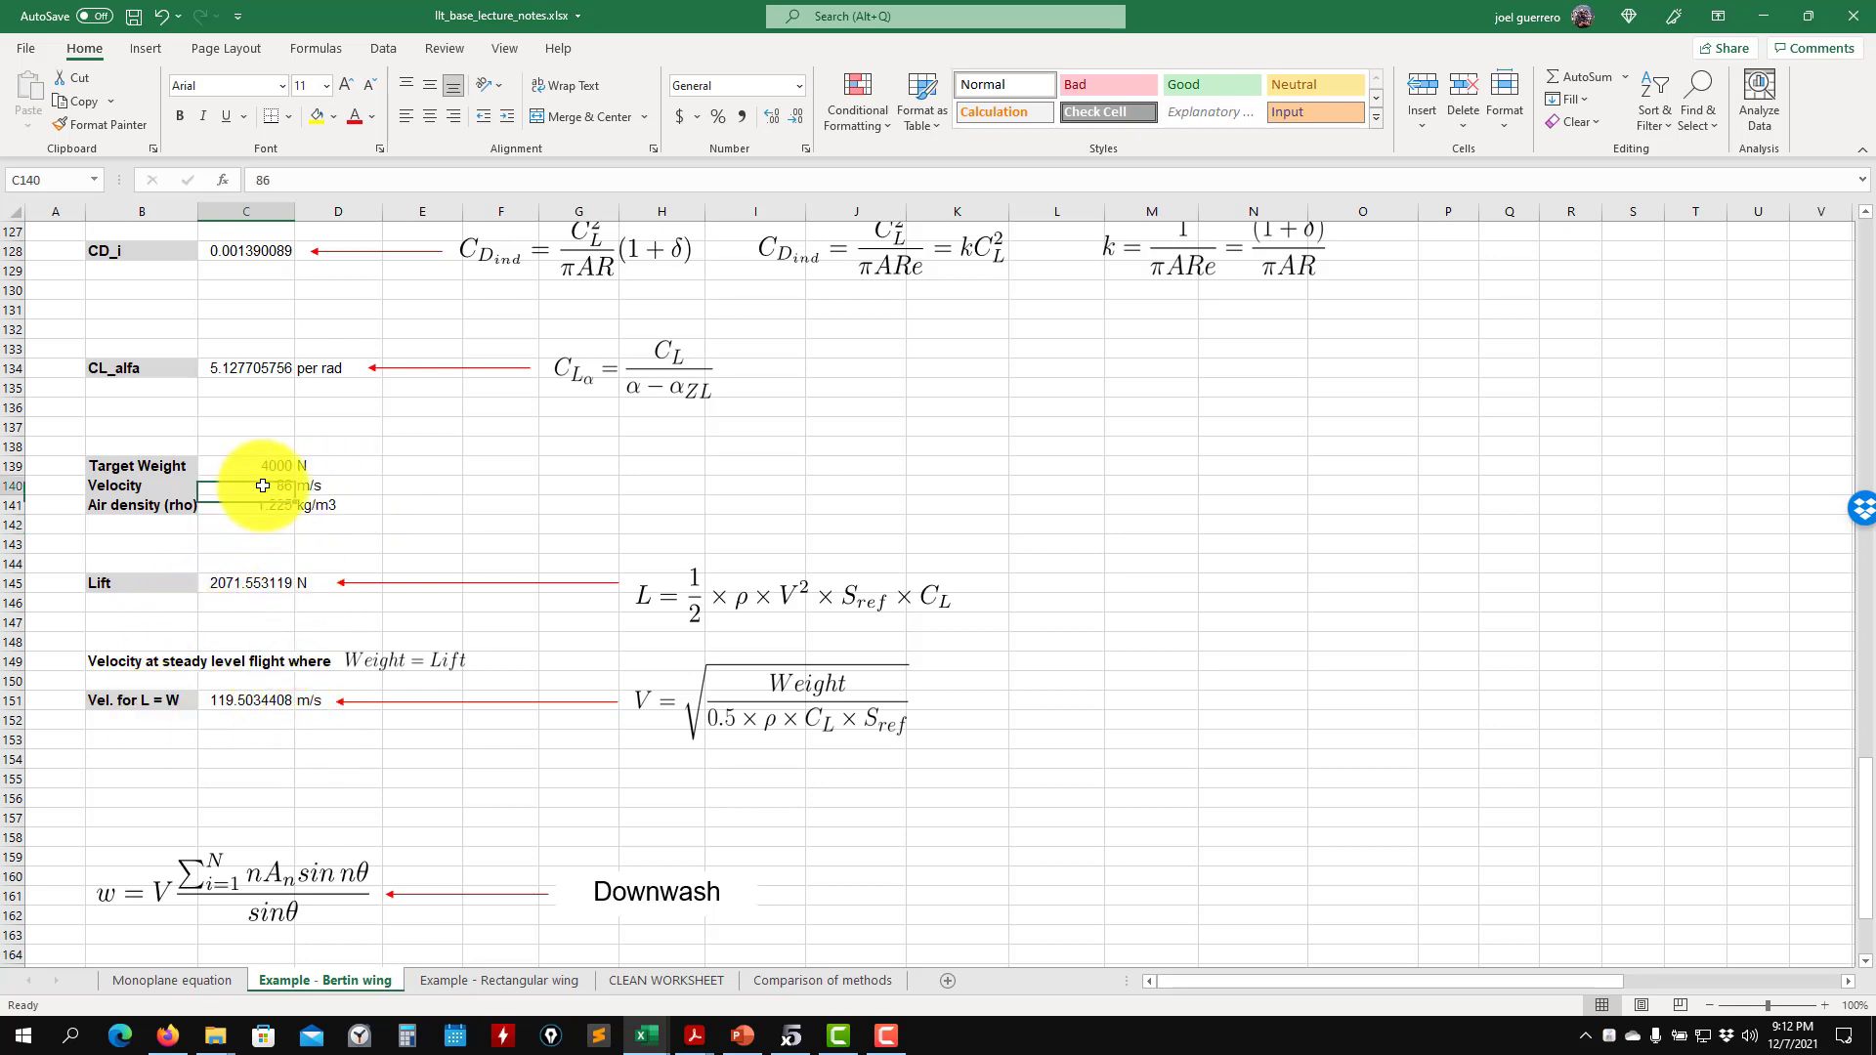
type("120")
key("Return")
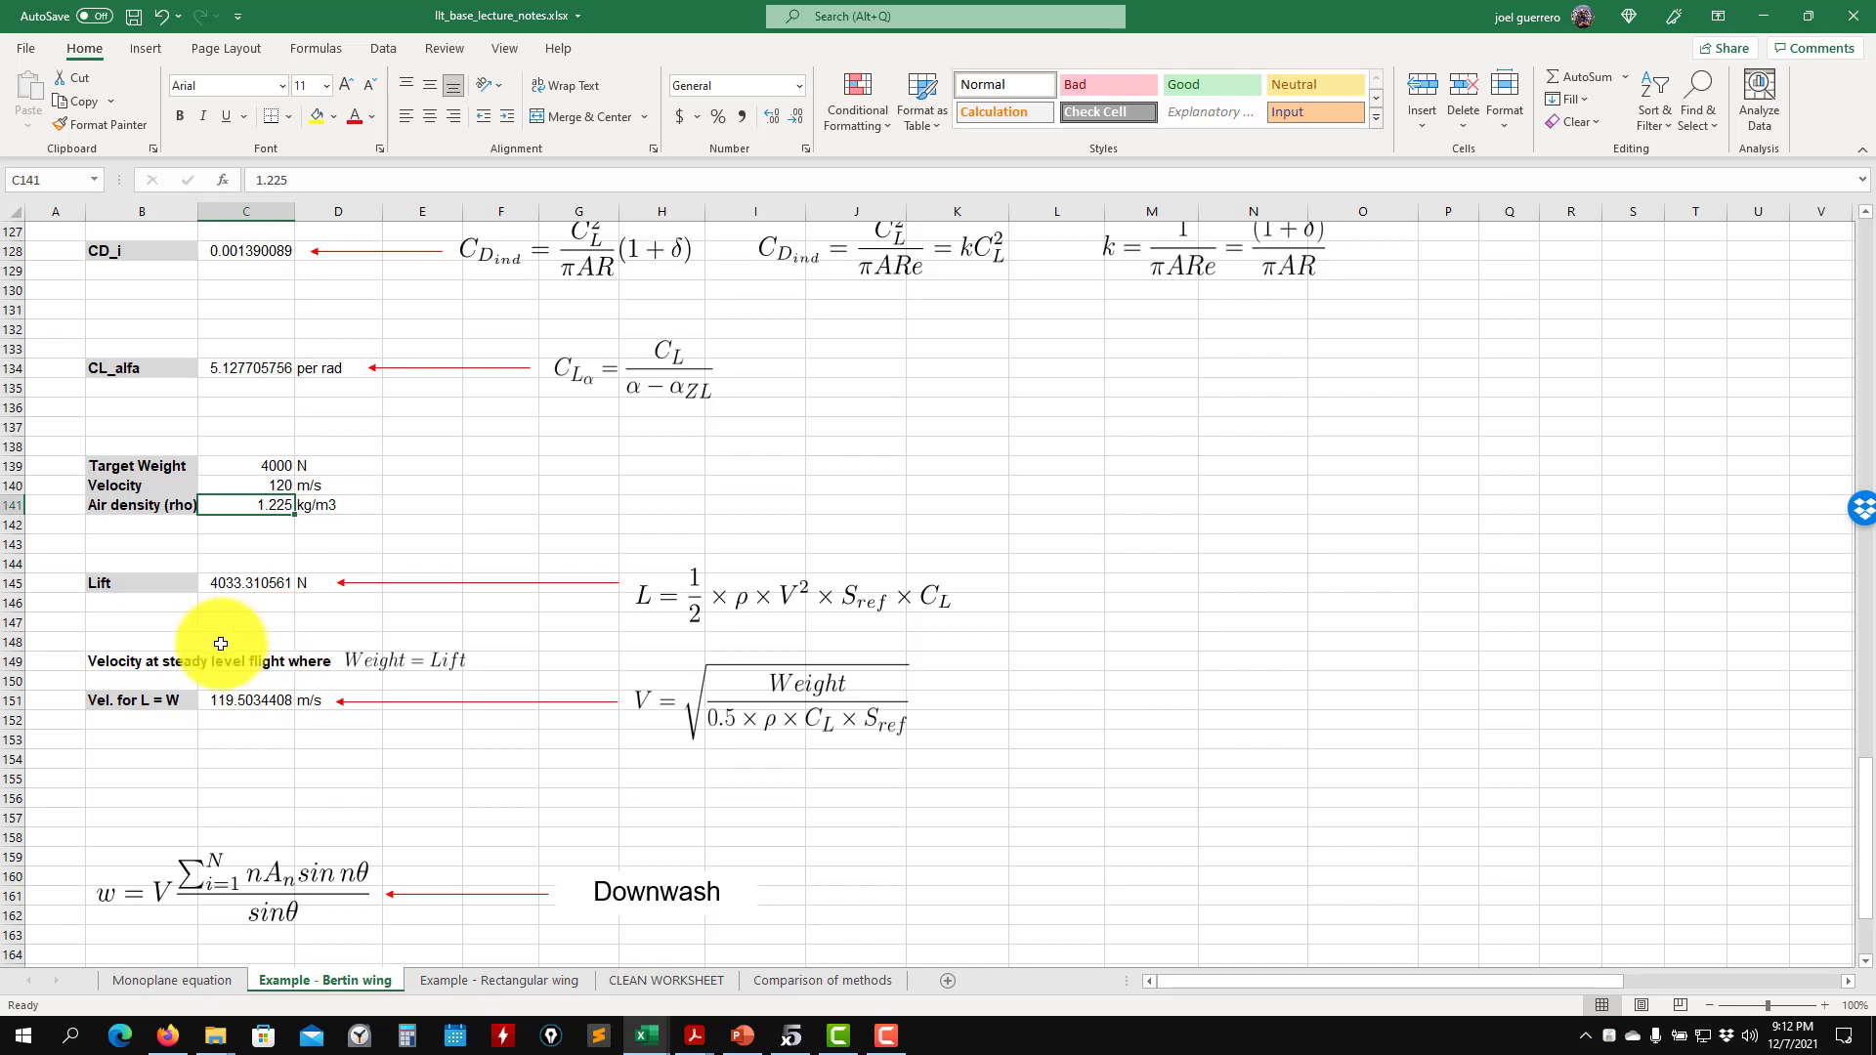
- Review the Bertin wing input data, then undo the recent changes to velocity, air density and angle of attack
scroll(607, 502, "up", 20)
scroll(977, 540, "up", 10)
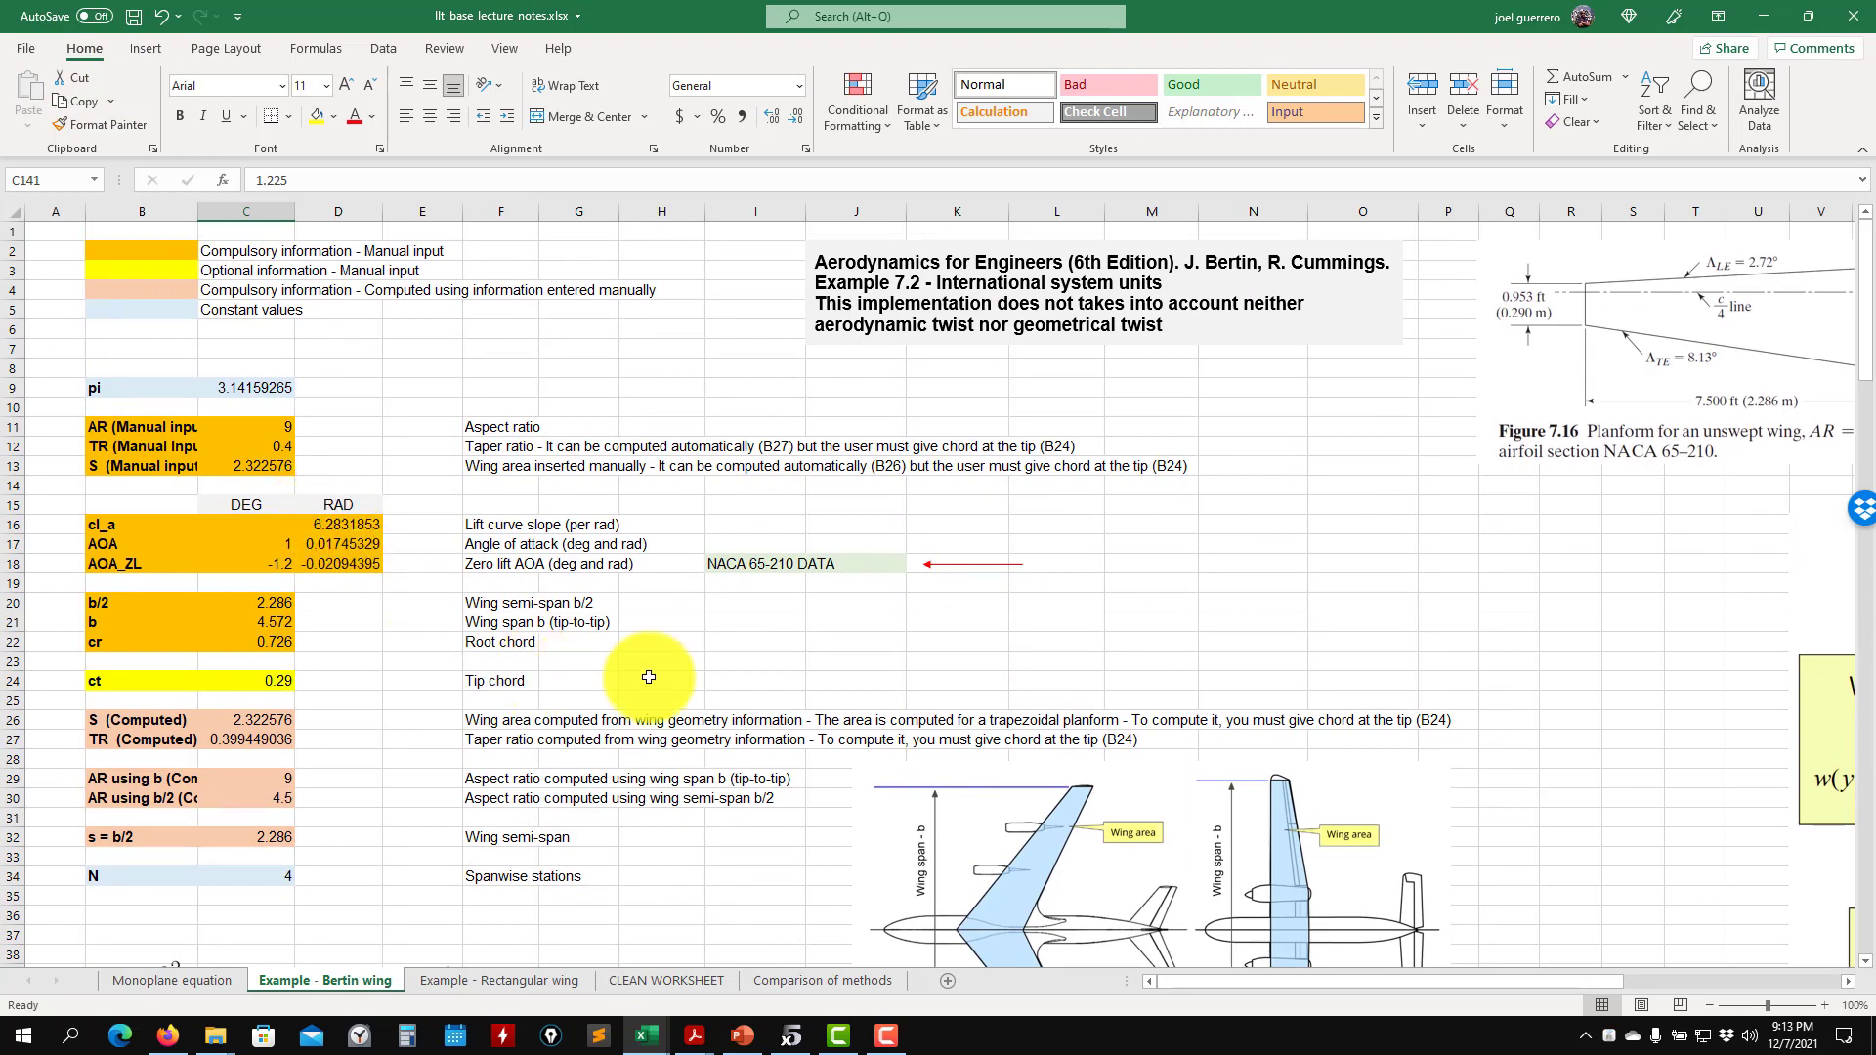
scroll(649, 678, "down", 20)
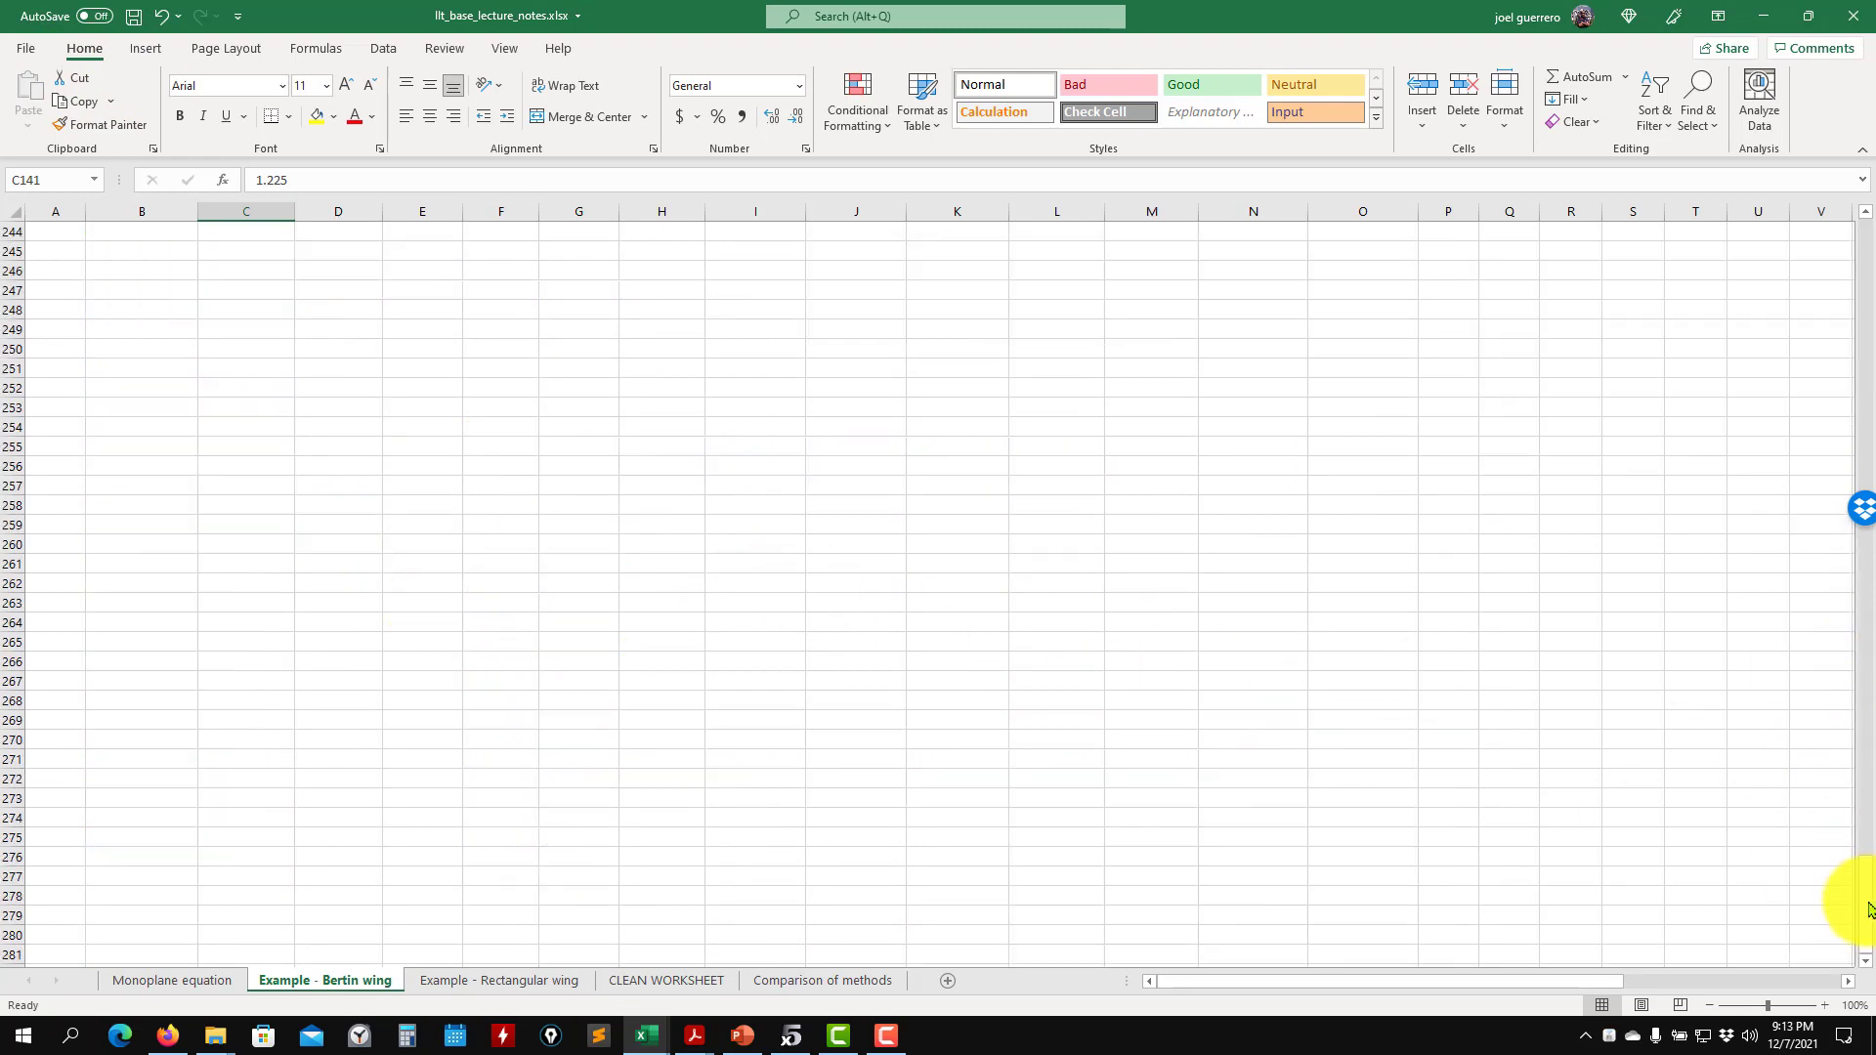
left_click_drag(1854, 900, 1865, 357)
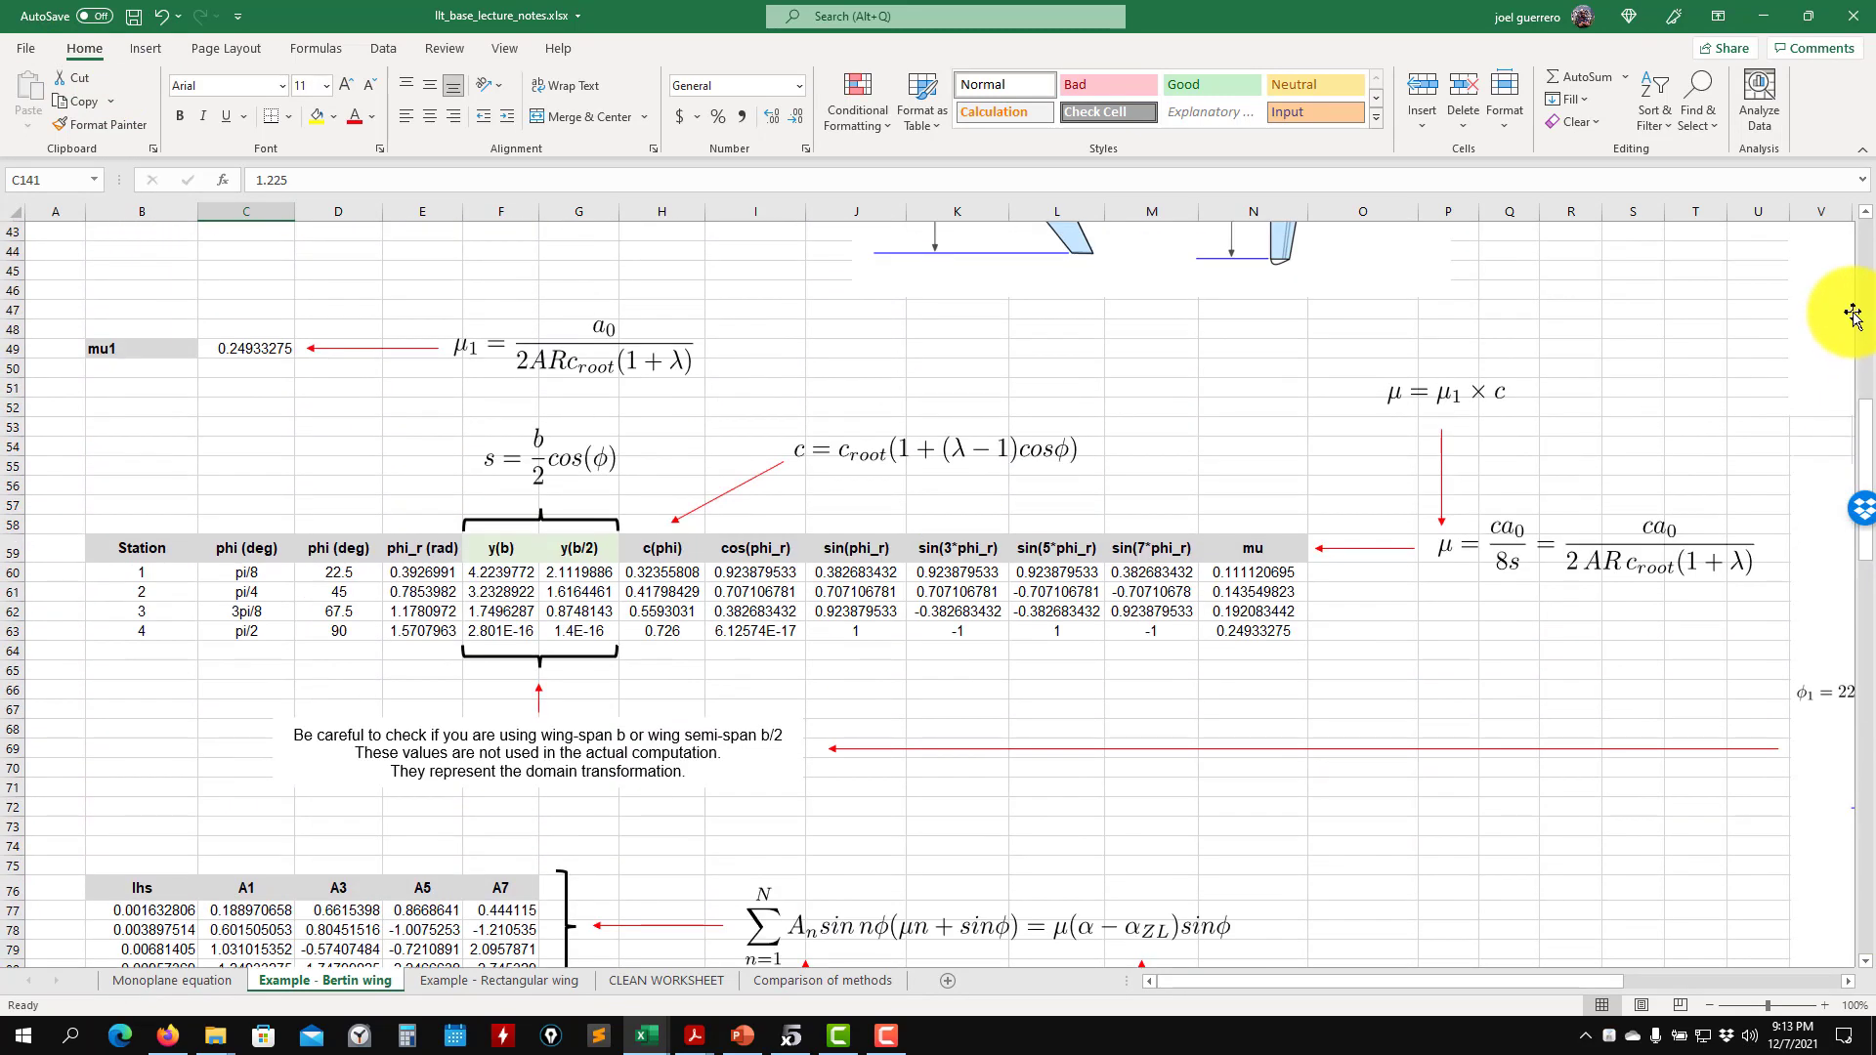
left_click(1863, 256)
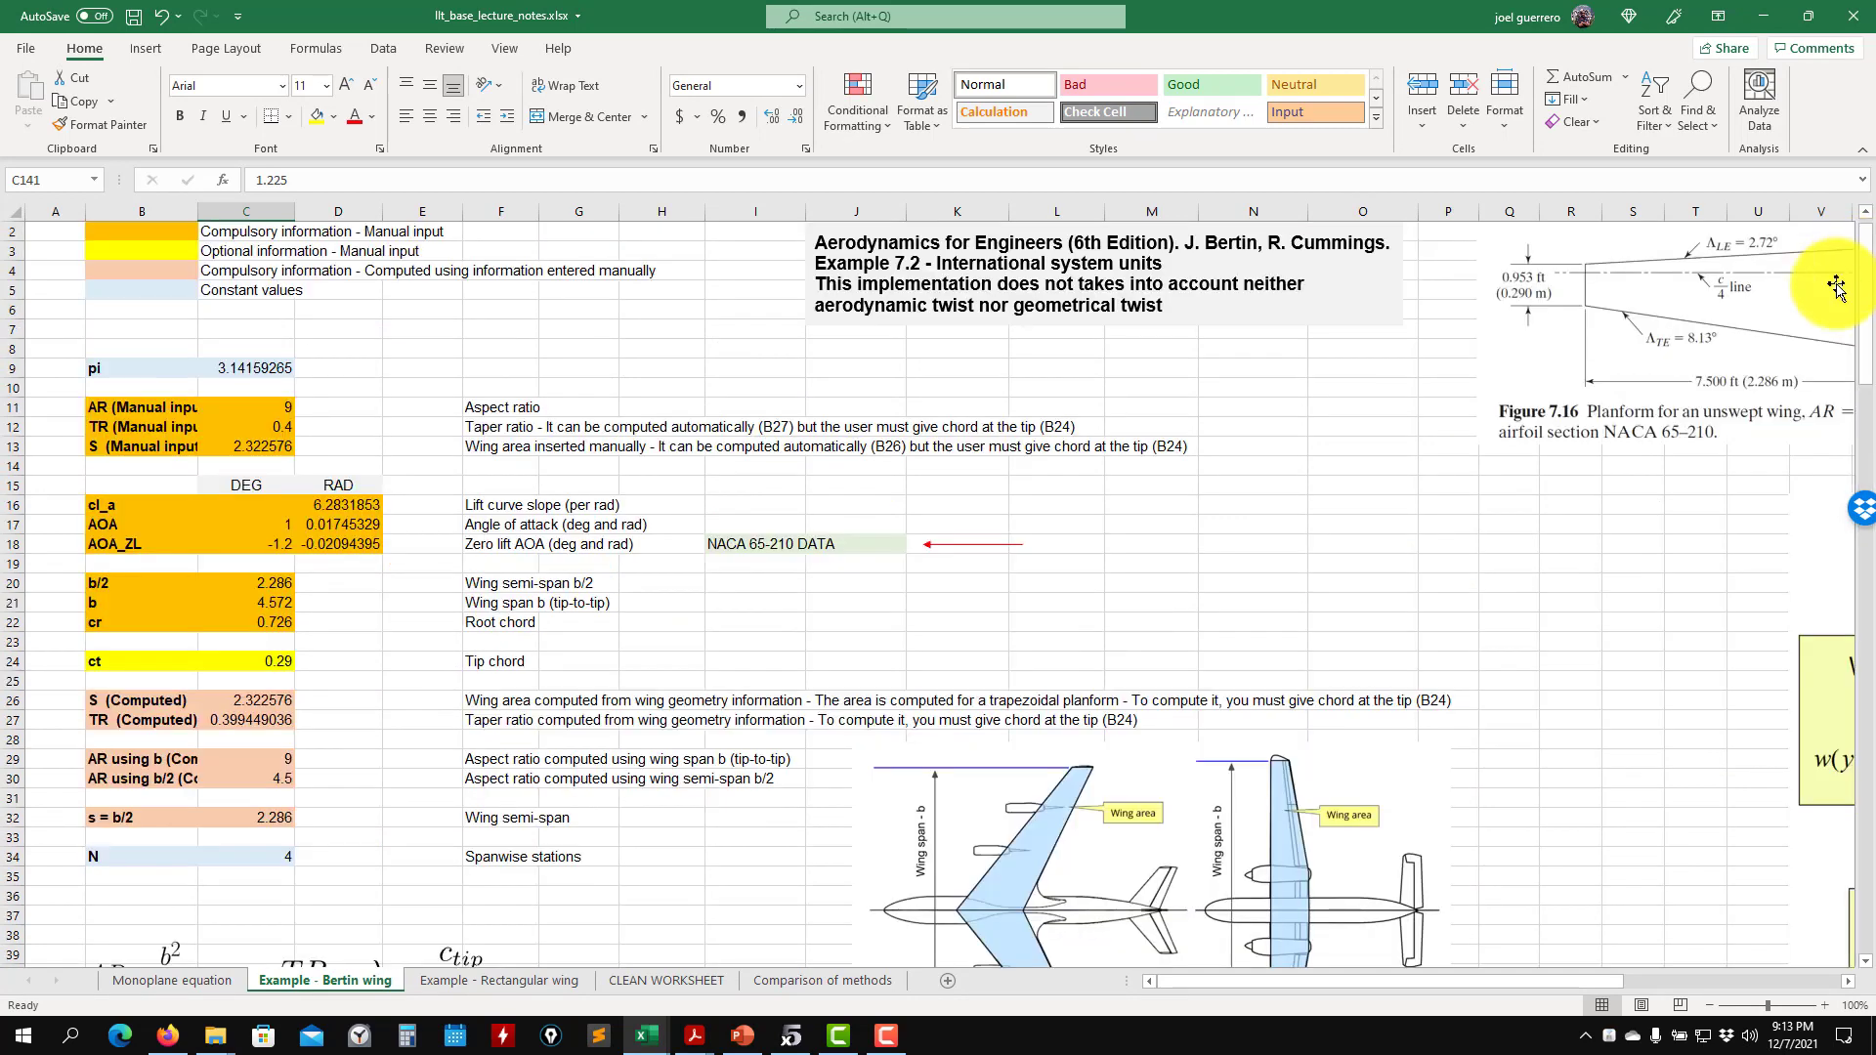
key("ctrl+z")
key("ctrl+z")
key("ctrl+z")
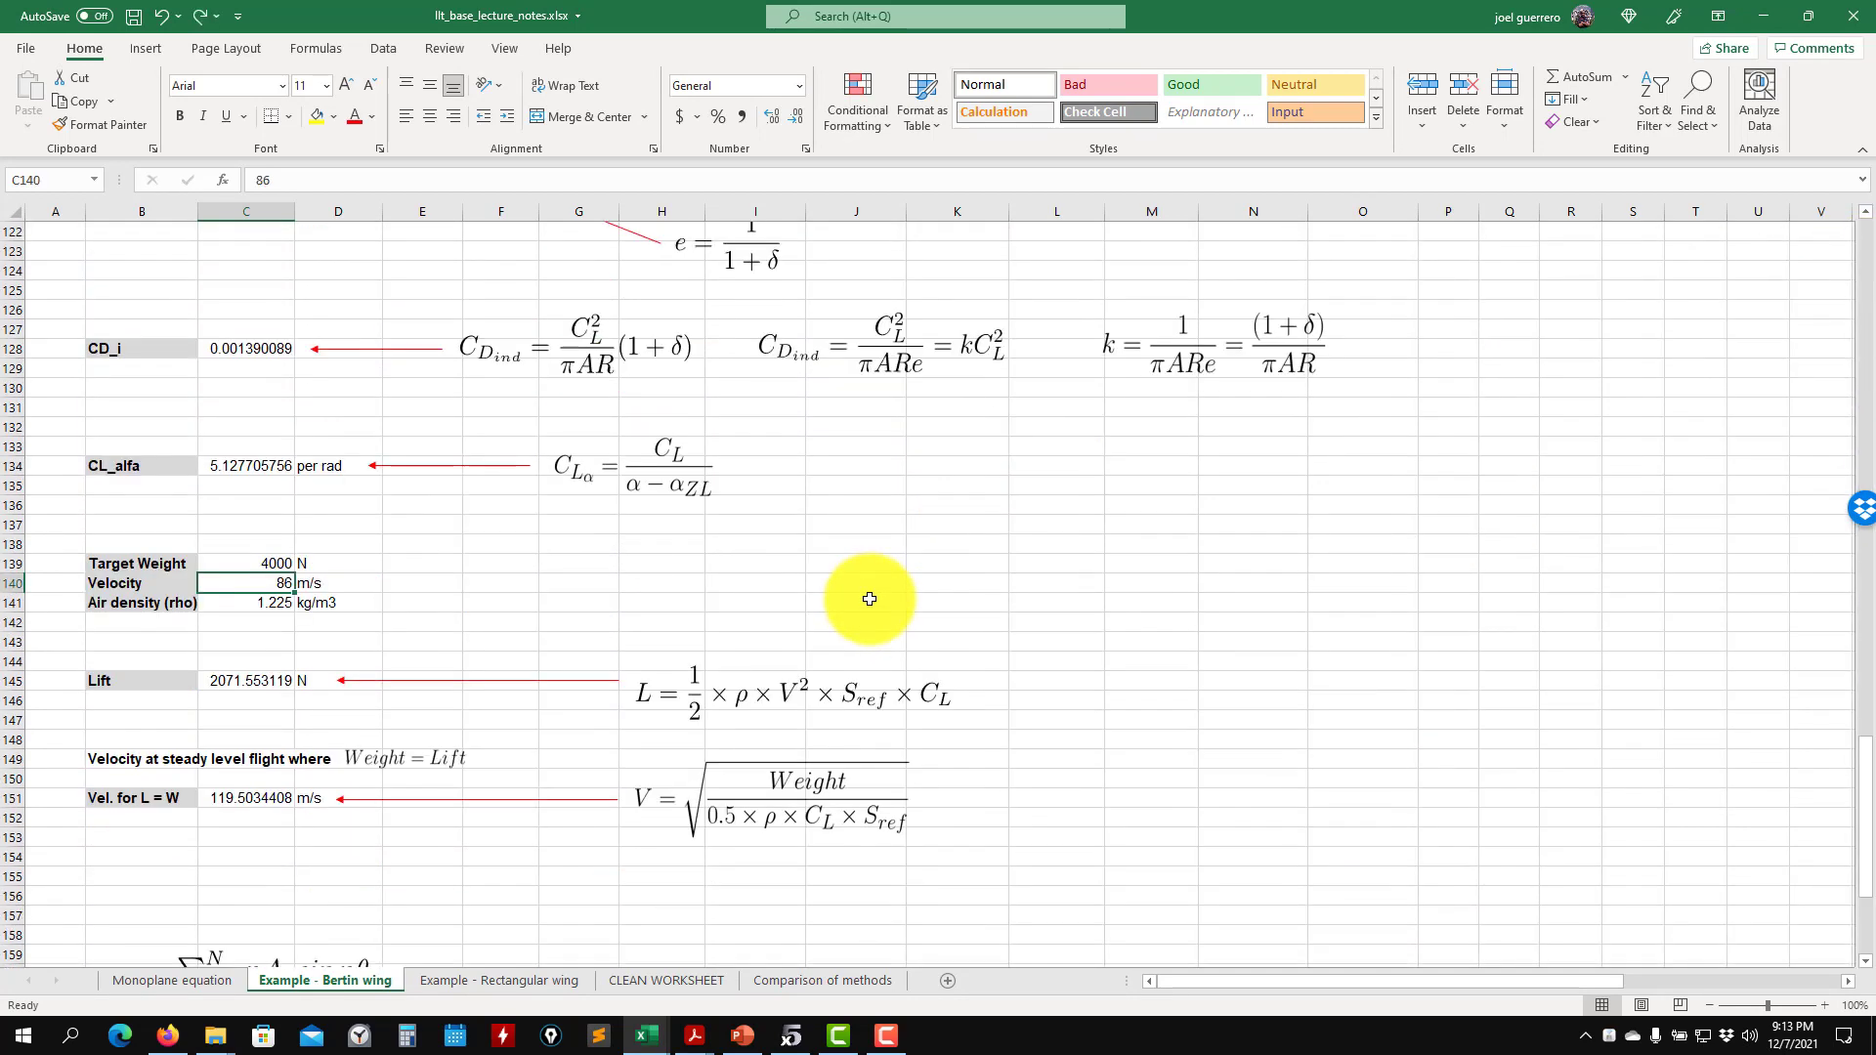
key("ctrl+z")
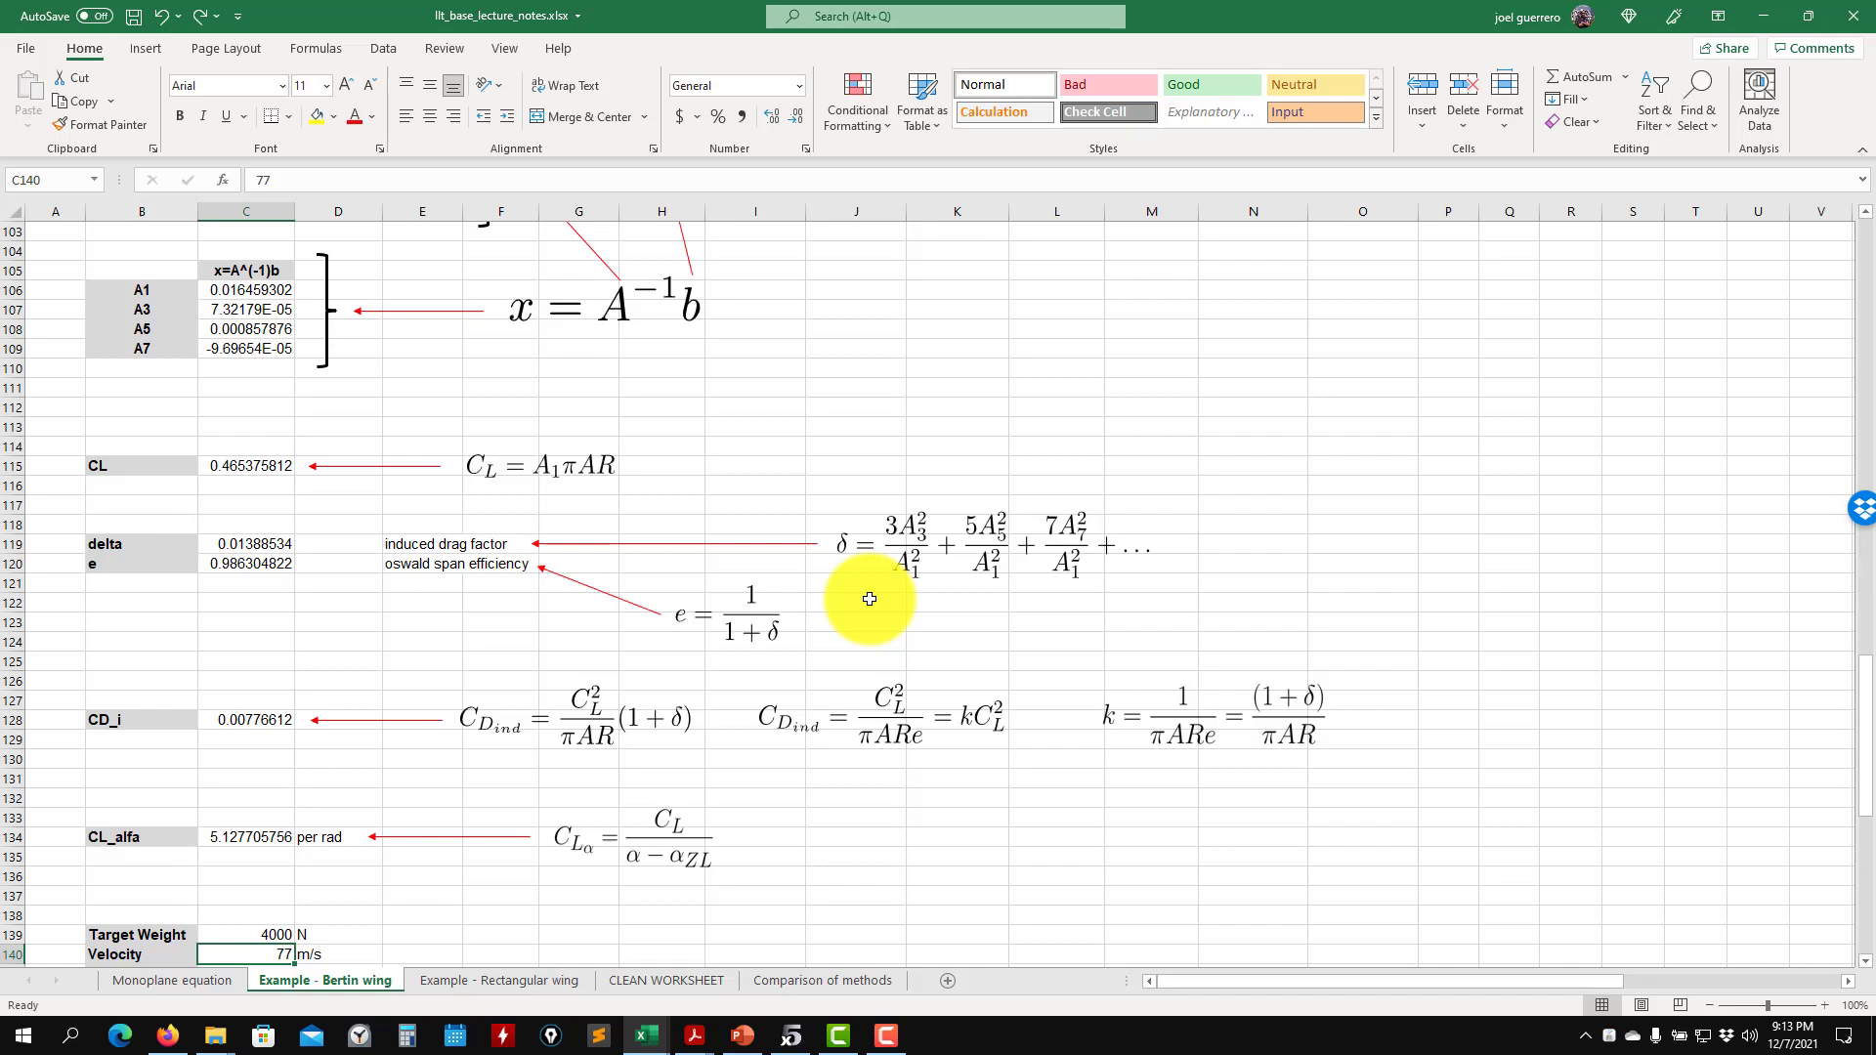
- Set the air density in cell C141 to 1.225 kg/m3 and save the workbook
scroll(865, 602, "down", 7)
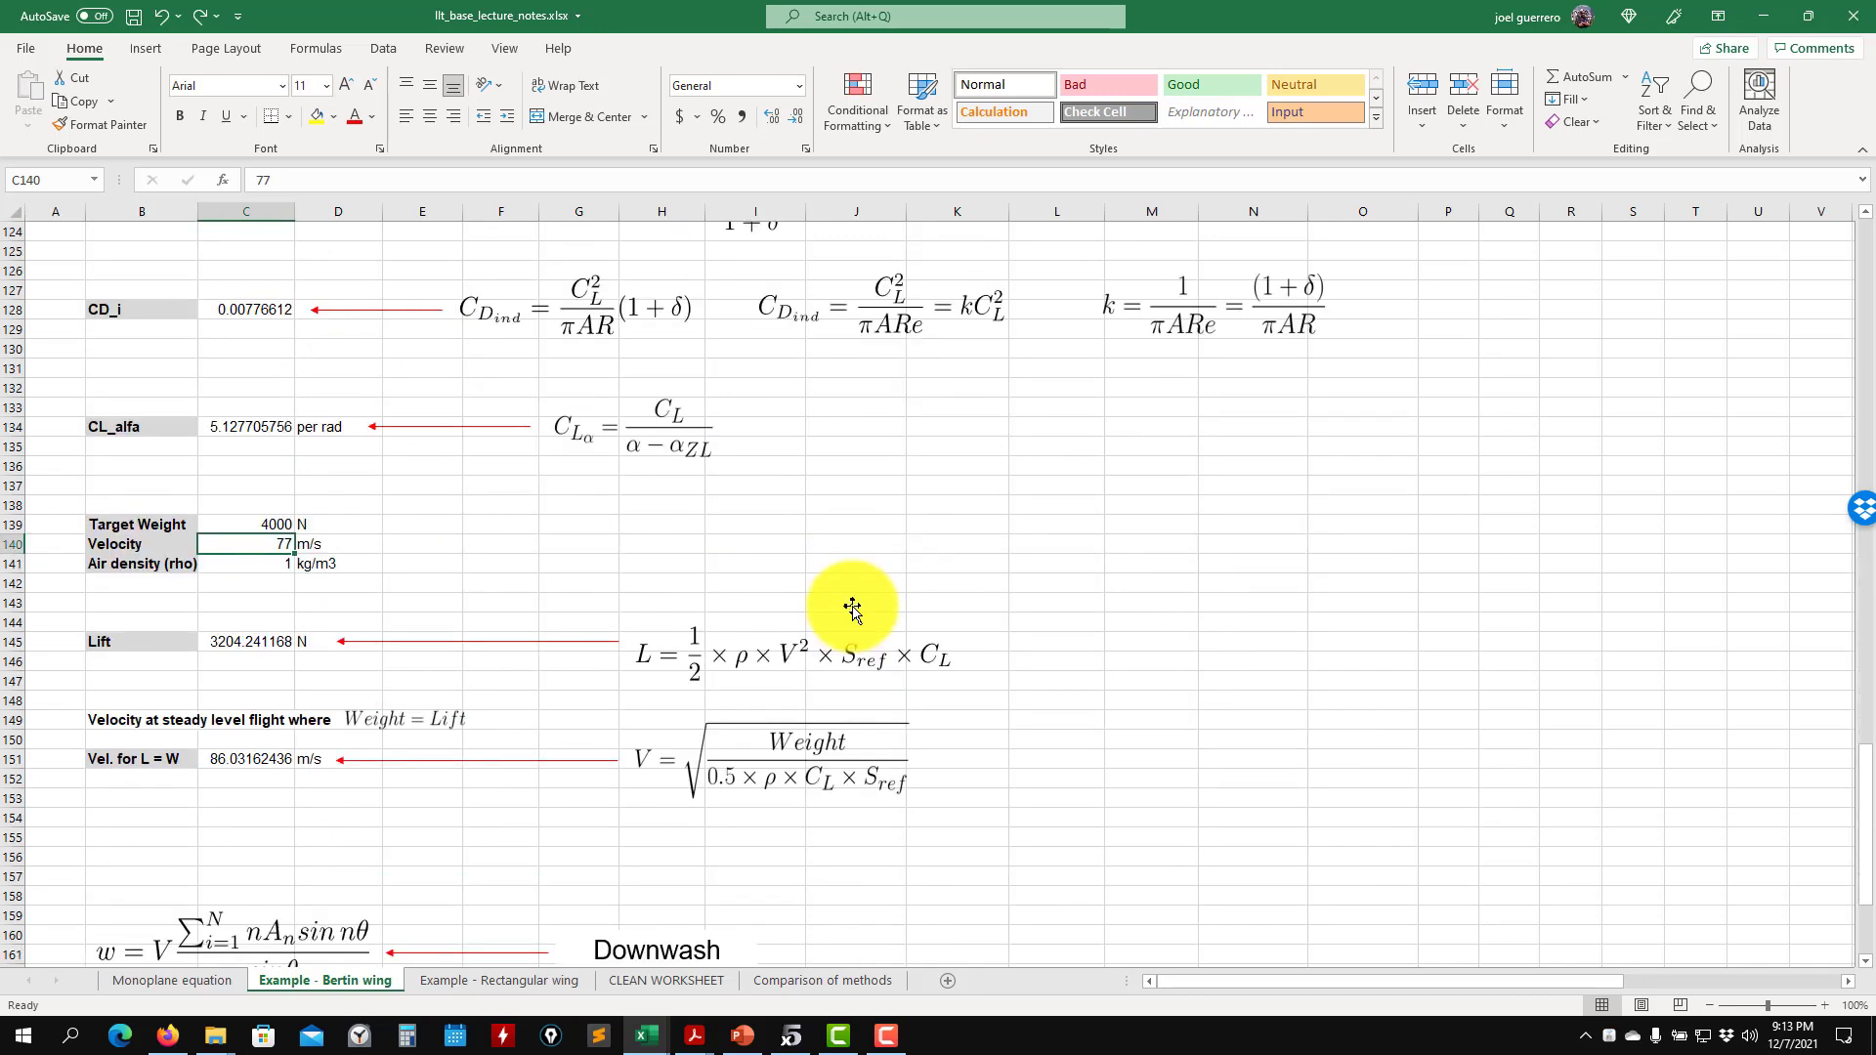
key("Down")
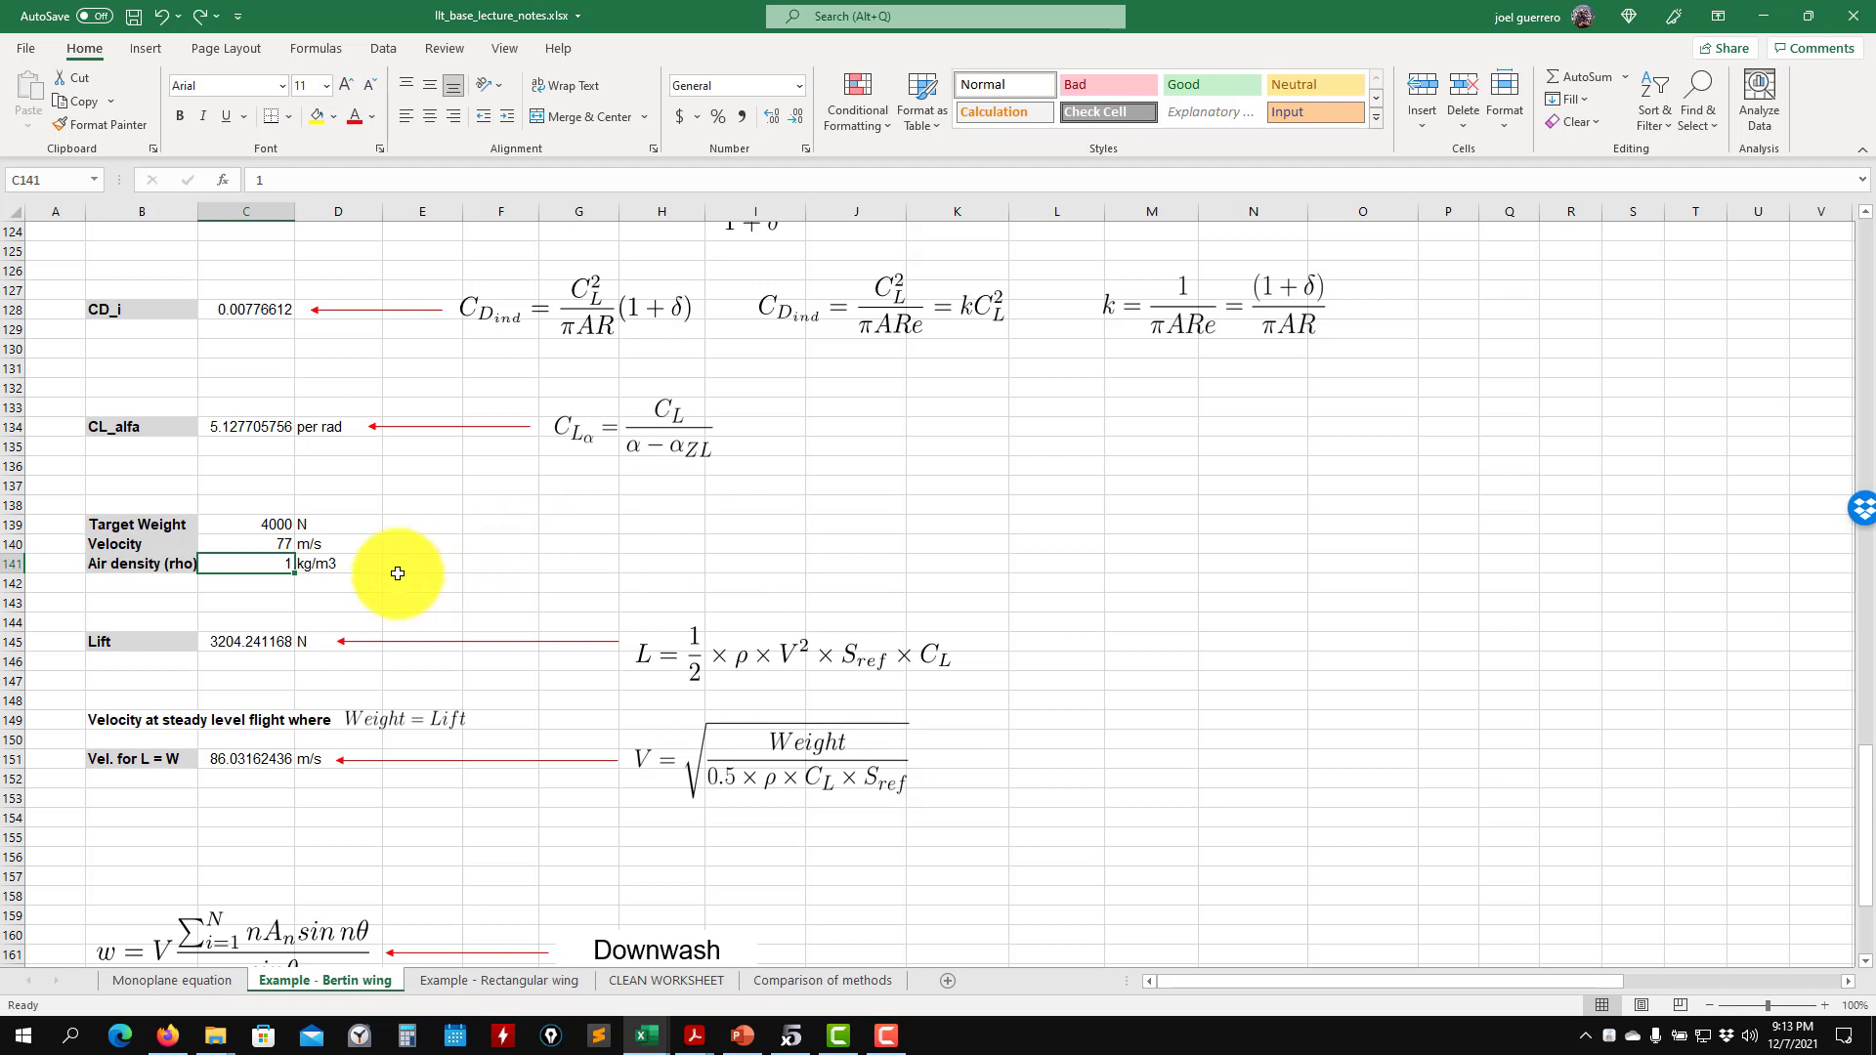
type("1.225")
key("Down")
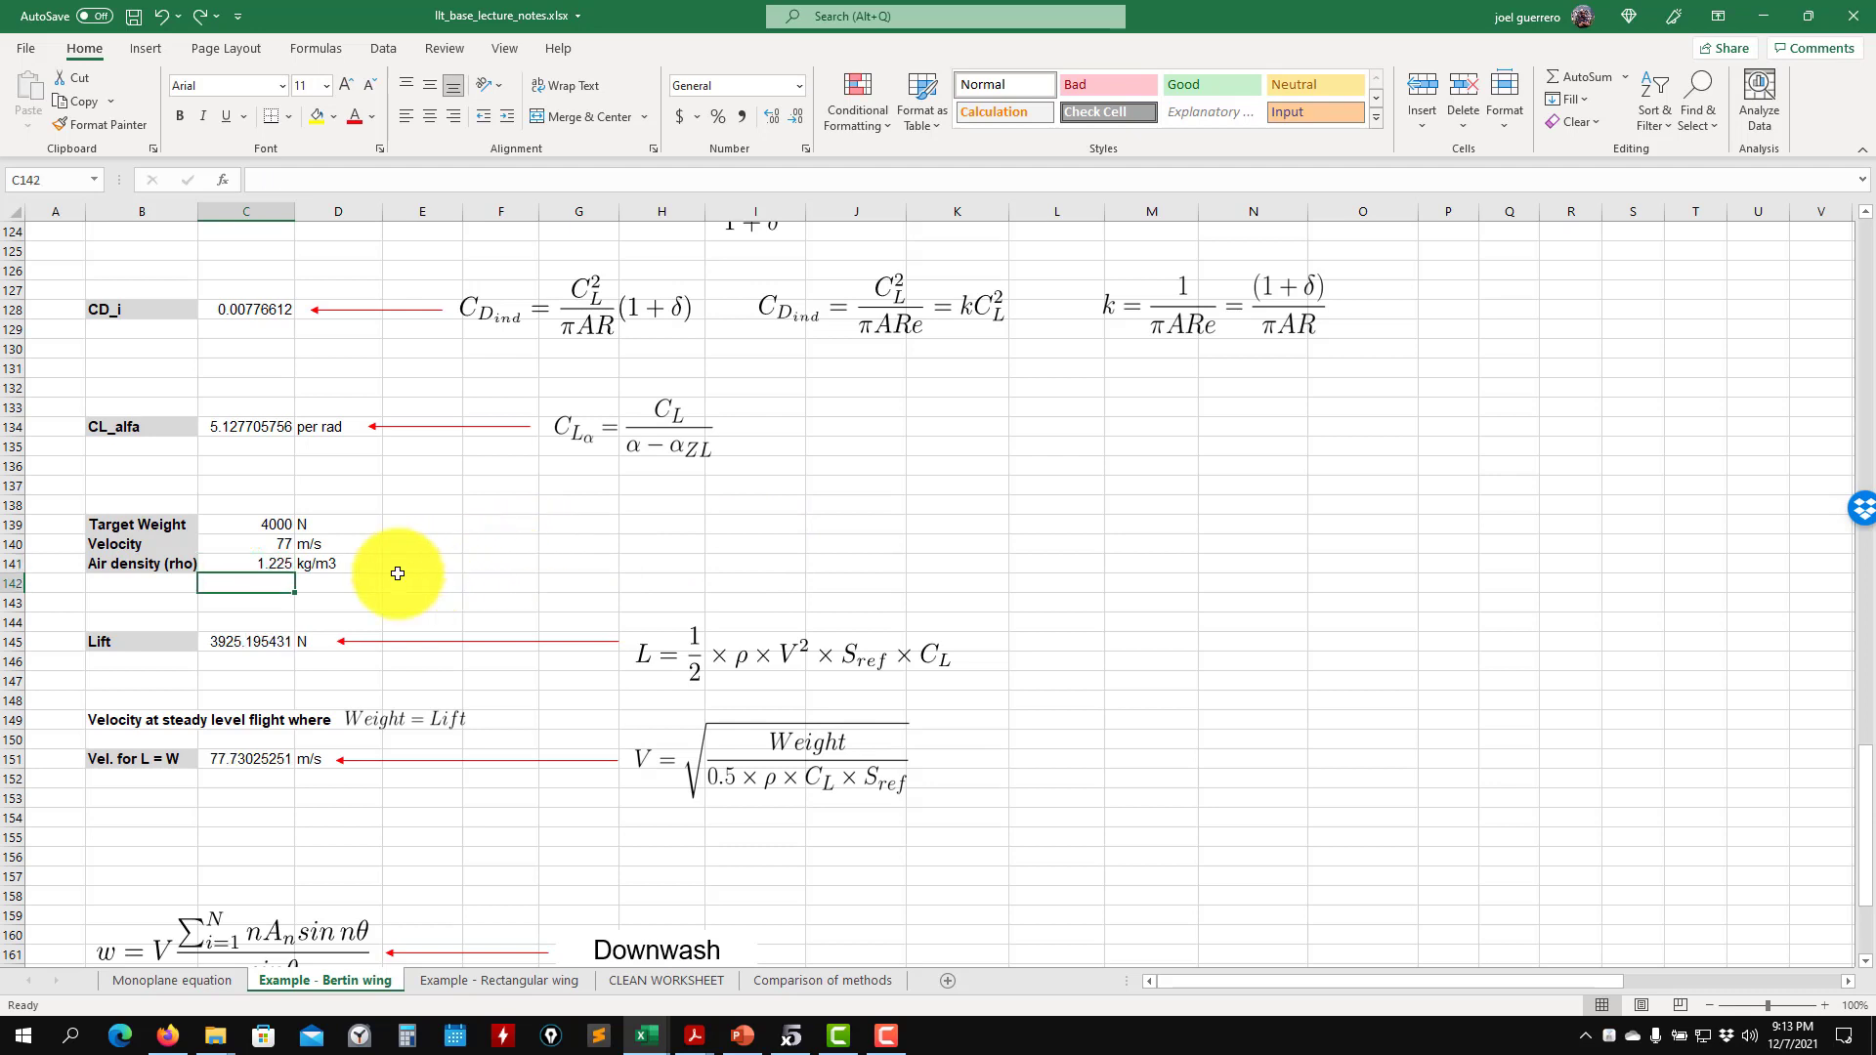
key("ctrl+s")
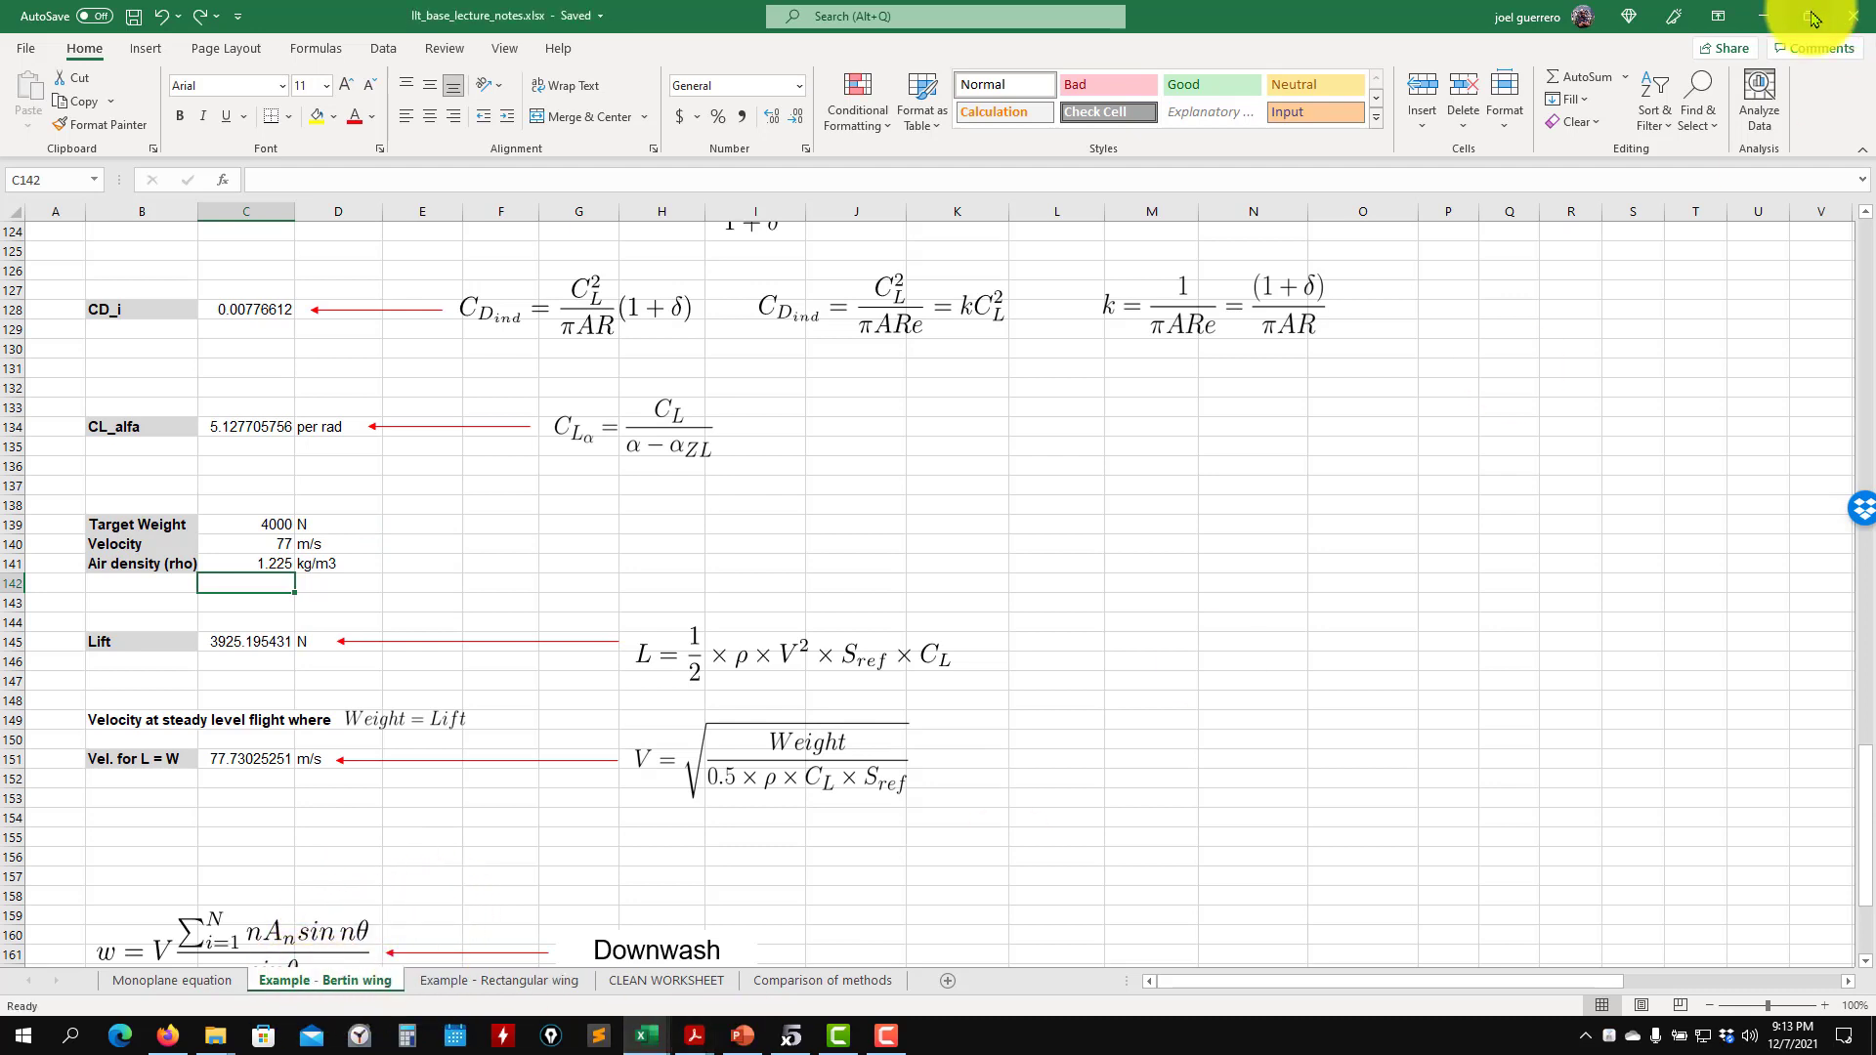
- Minimize the workbook, switch to the running XFLR5 window and exit that application
left_click(1756, 20)
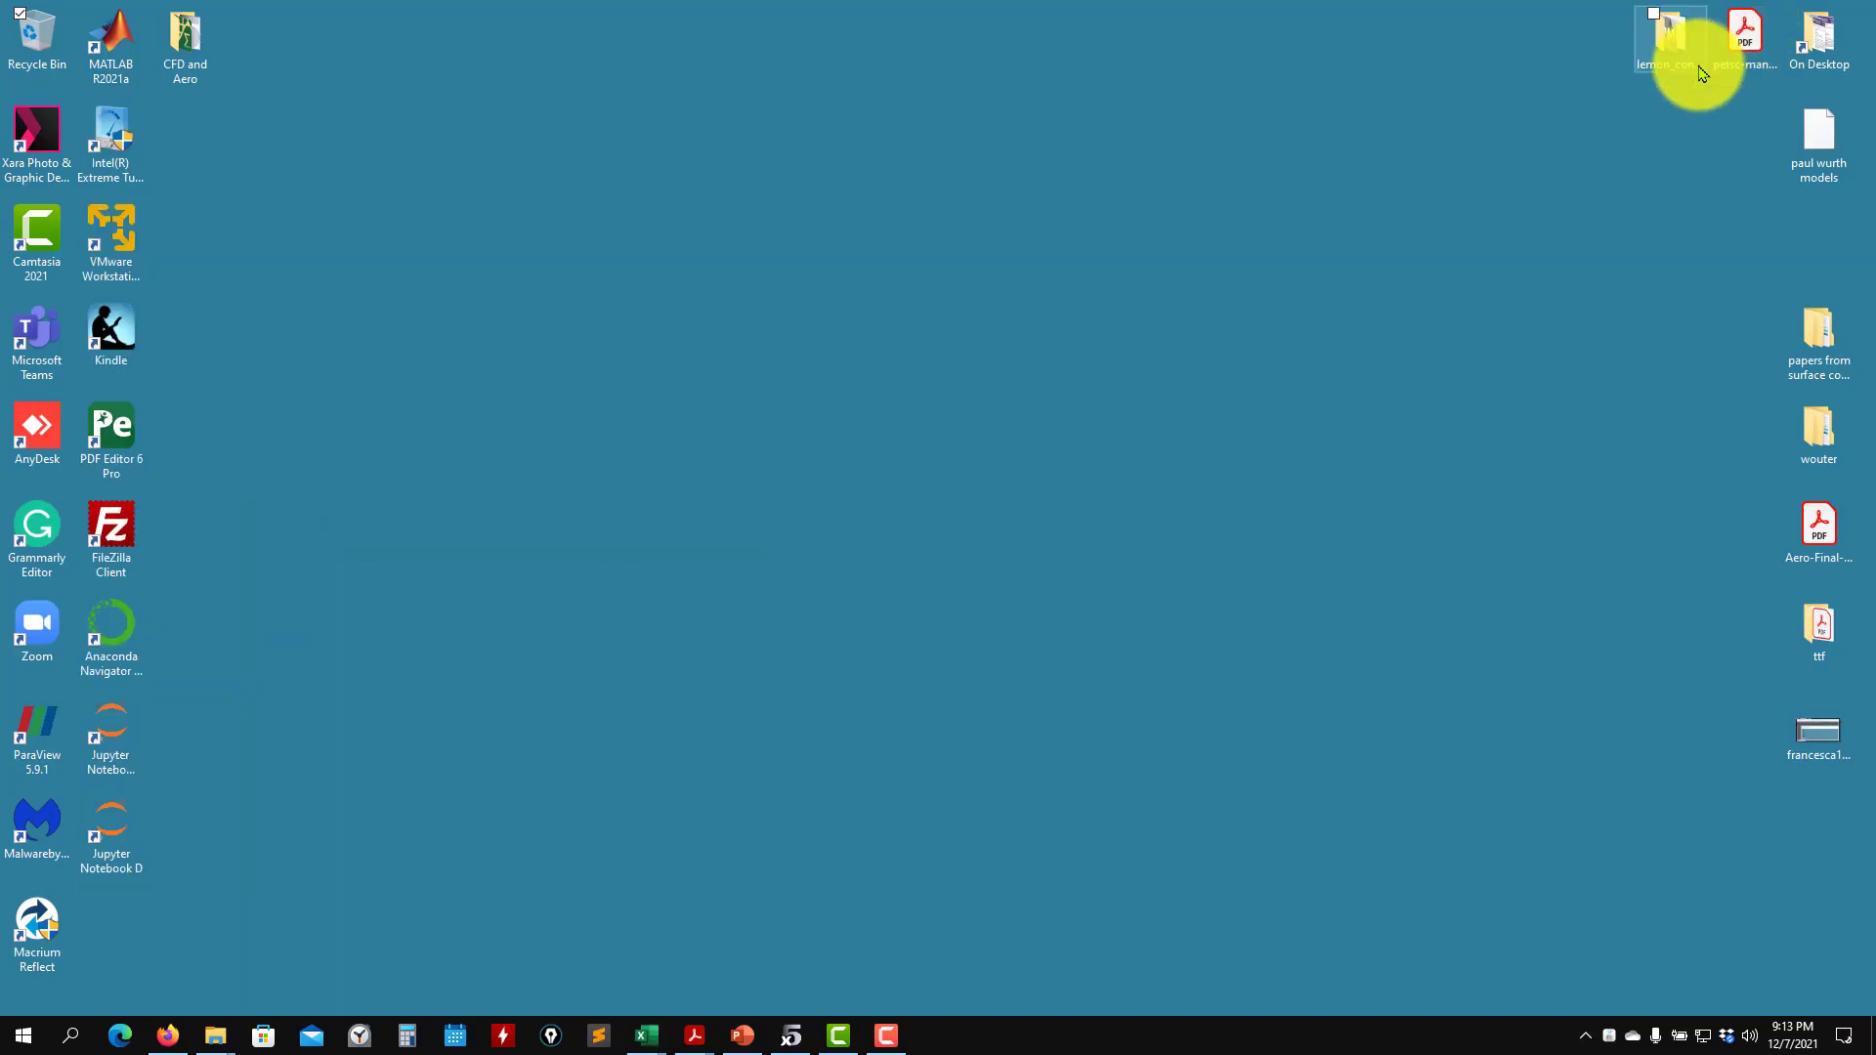
left_click(791, 1035)
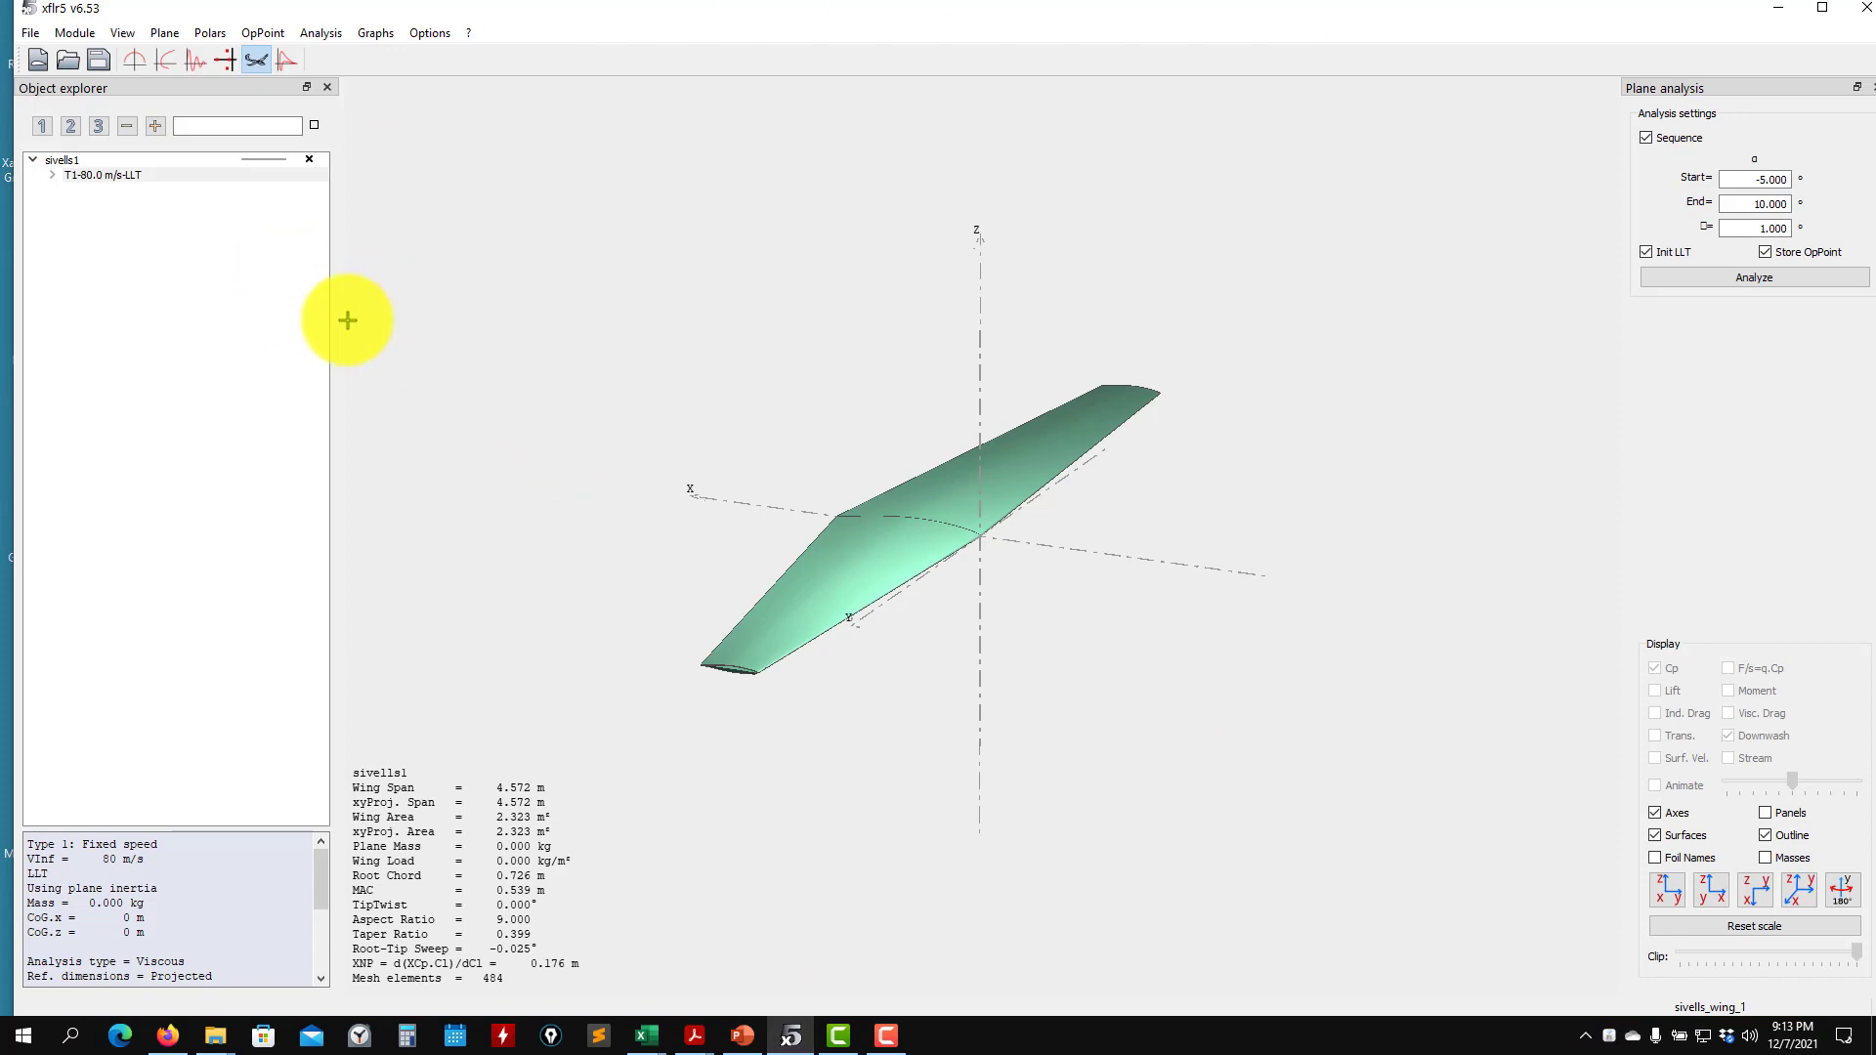
left_click(31, 32)
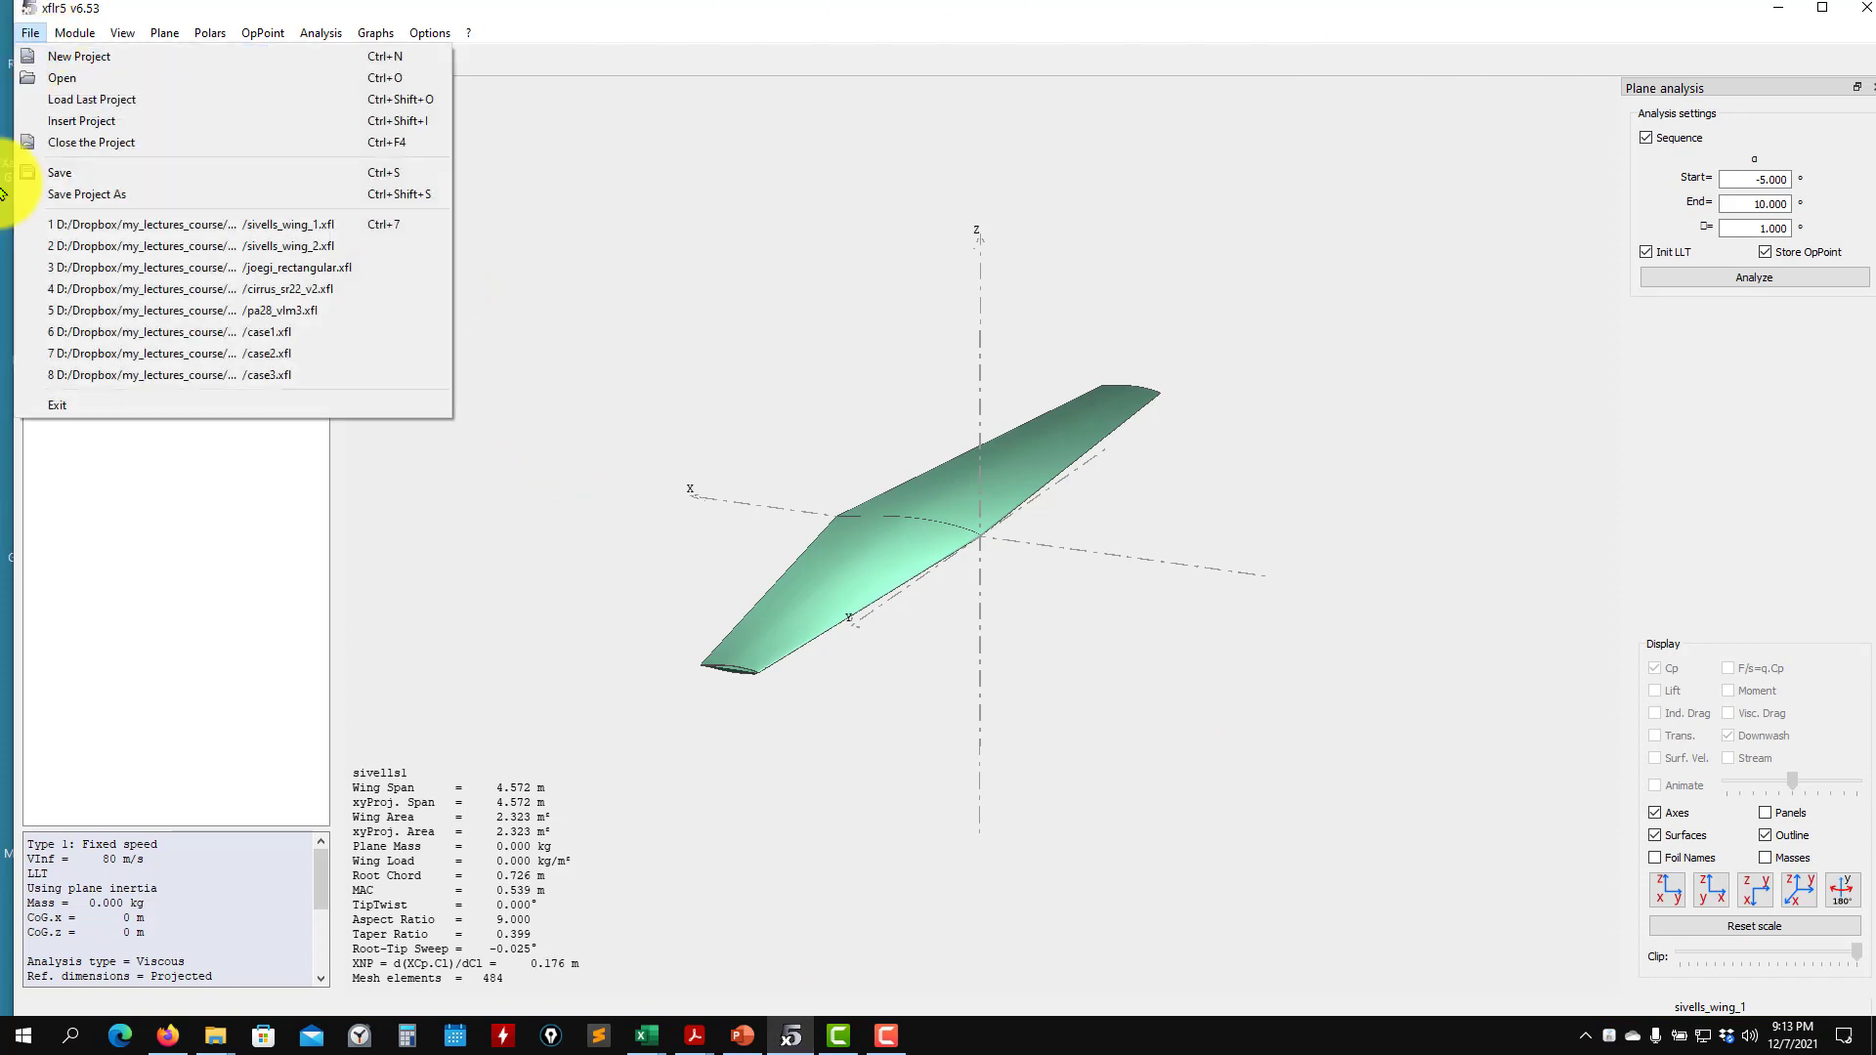
left_click(58, 401)
- Relaunch XFLR5 from the CFD and Aero folder on the desktop and maximize its window
double_click(188, 44)
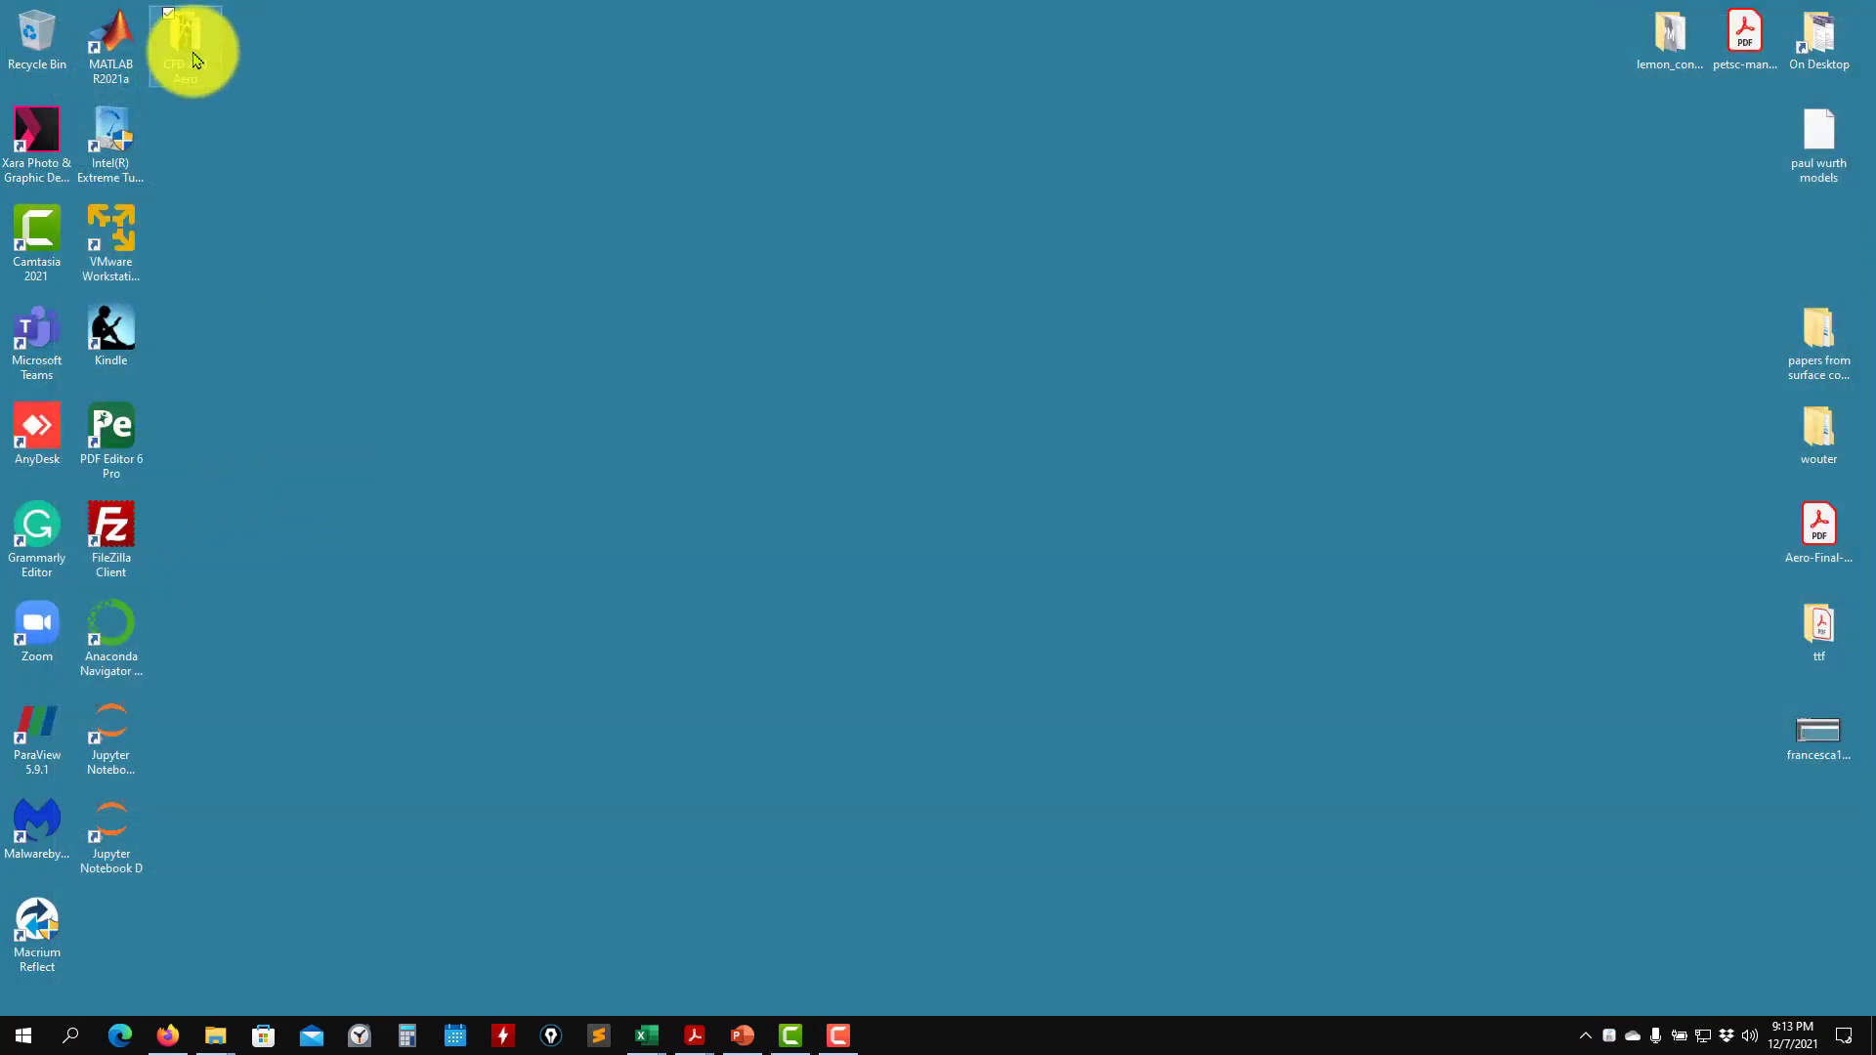
double_click(885, 342)
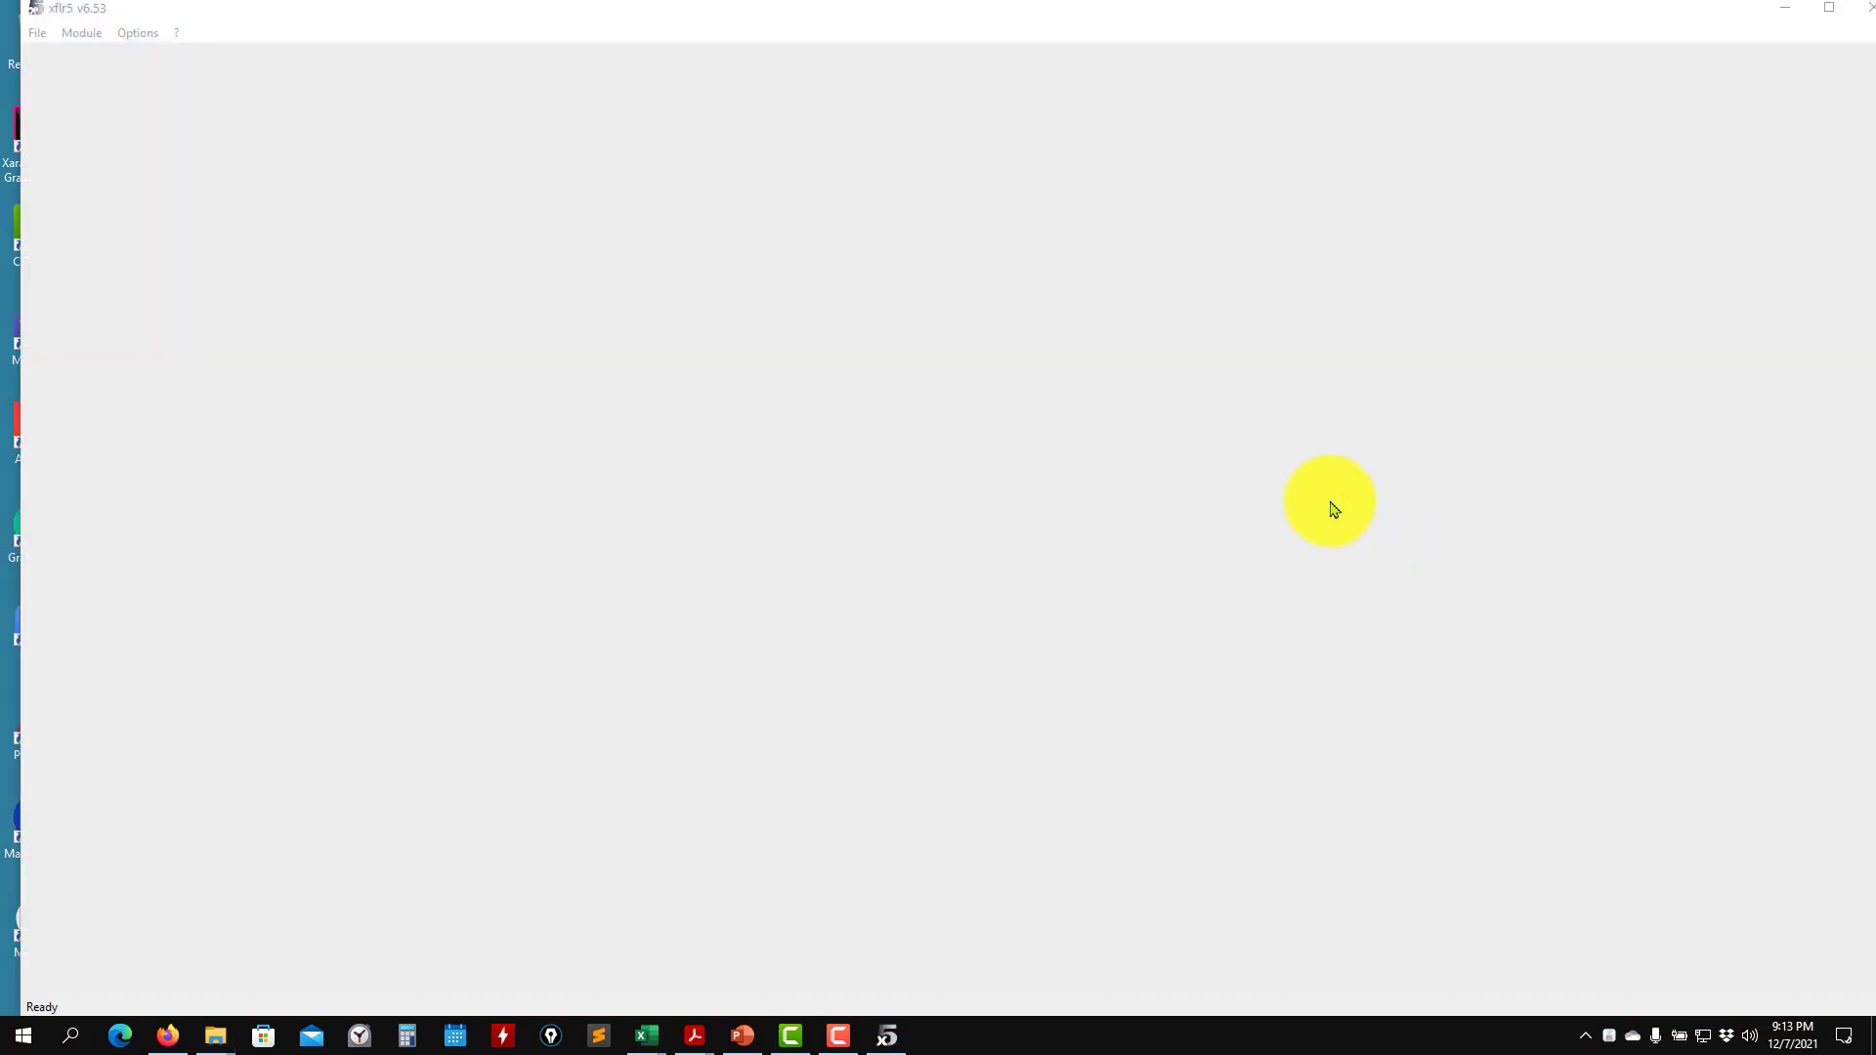
left_click(1819, 11)
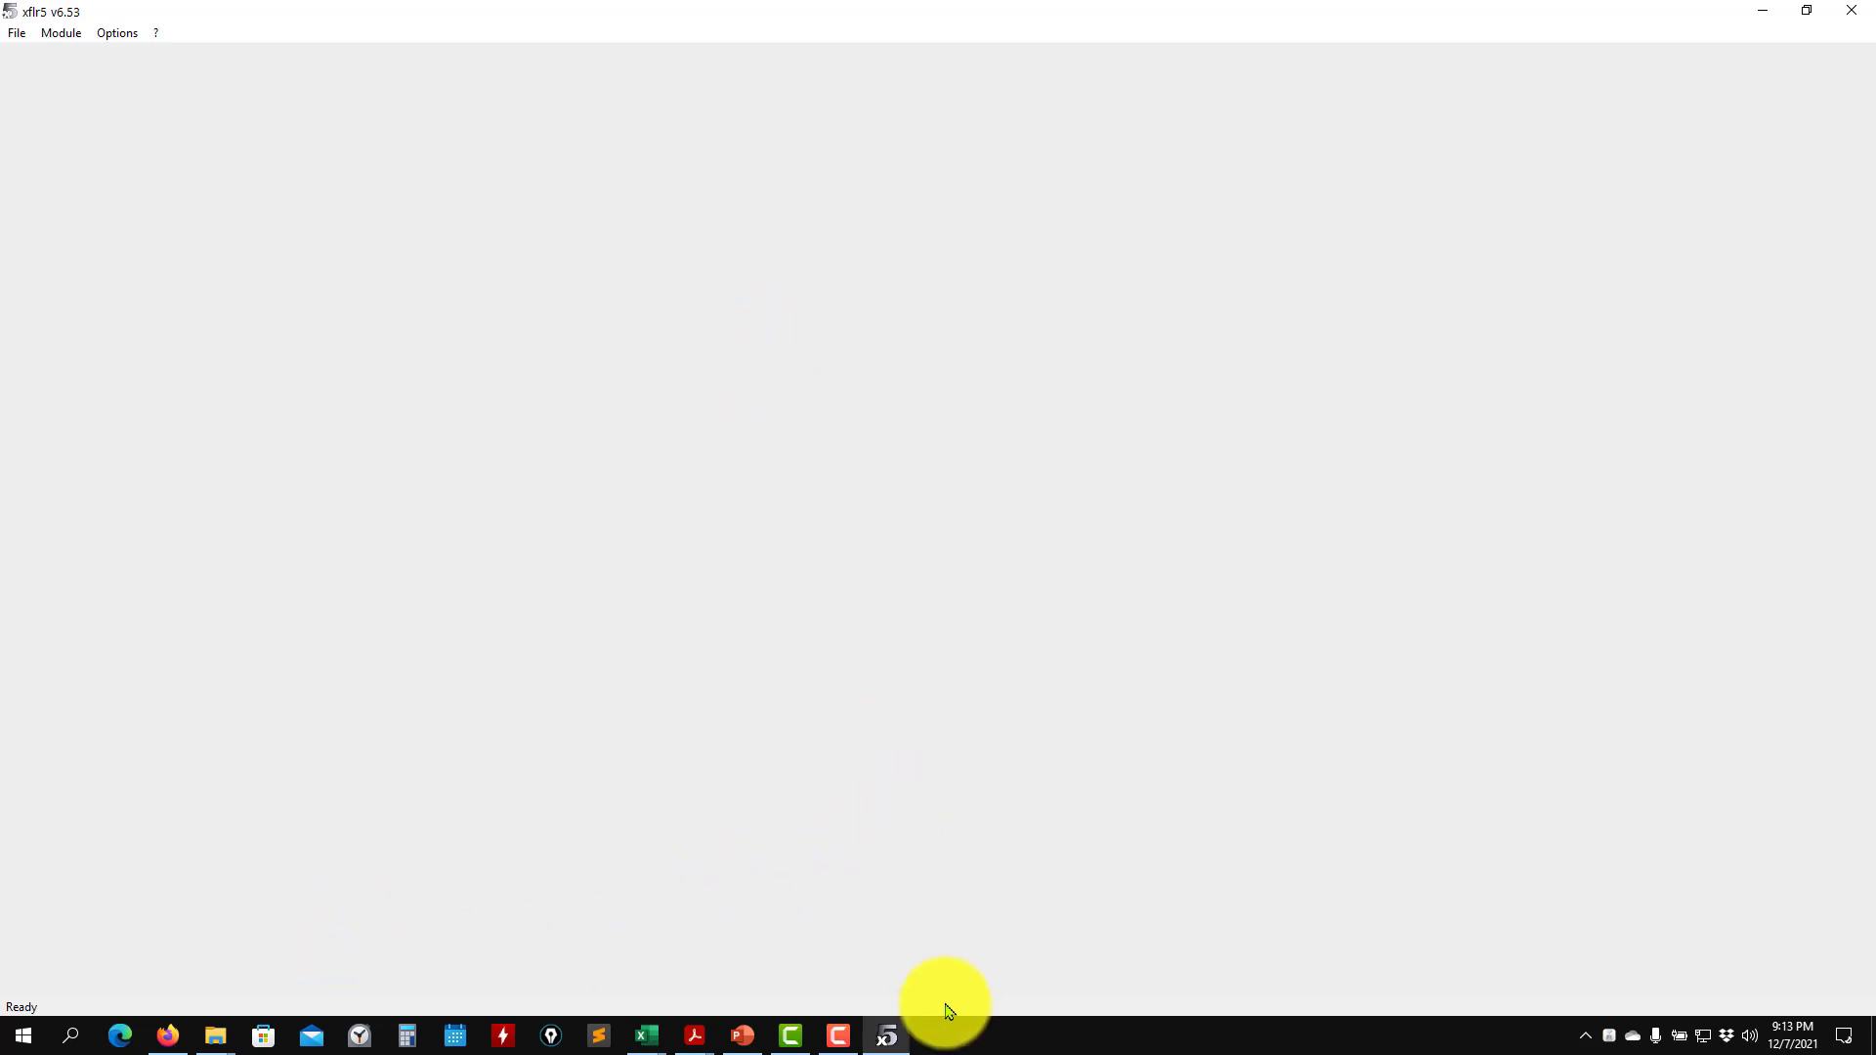
- Bring up the aero2-exercise presentation in PowerPoint and minimize it again
left_click(744, 1038)
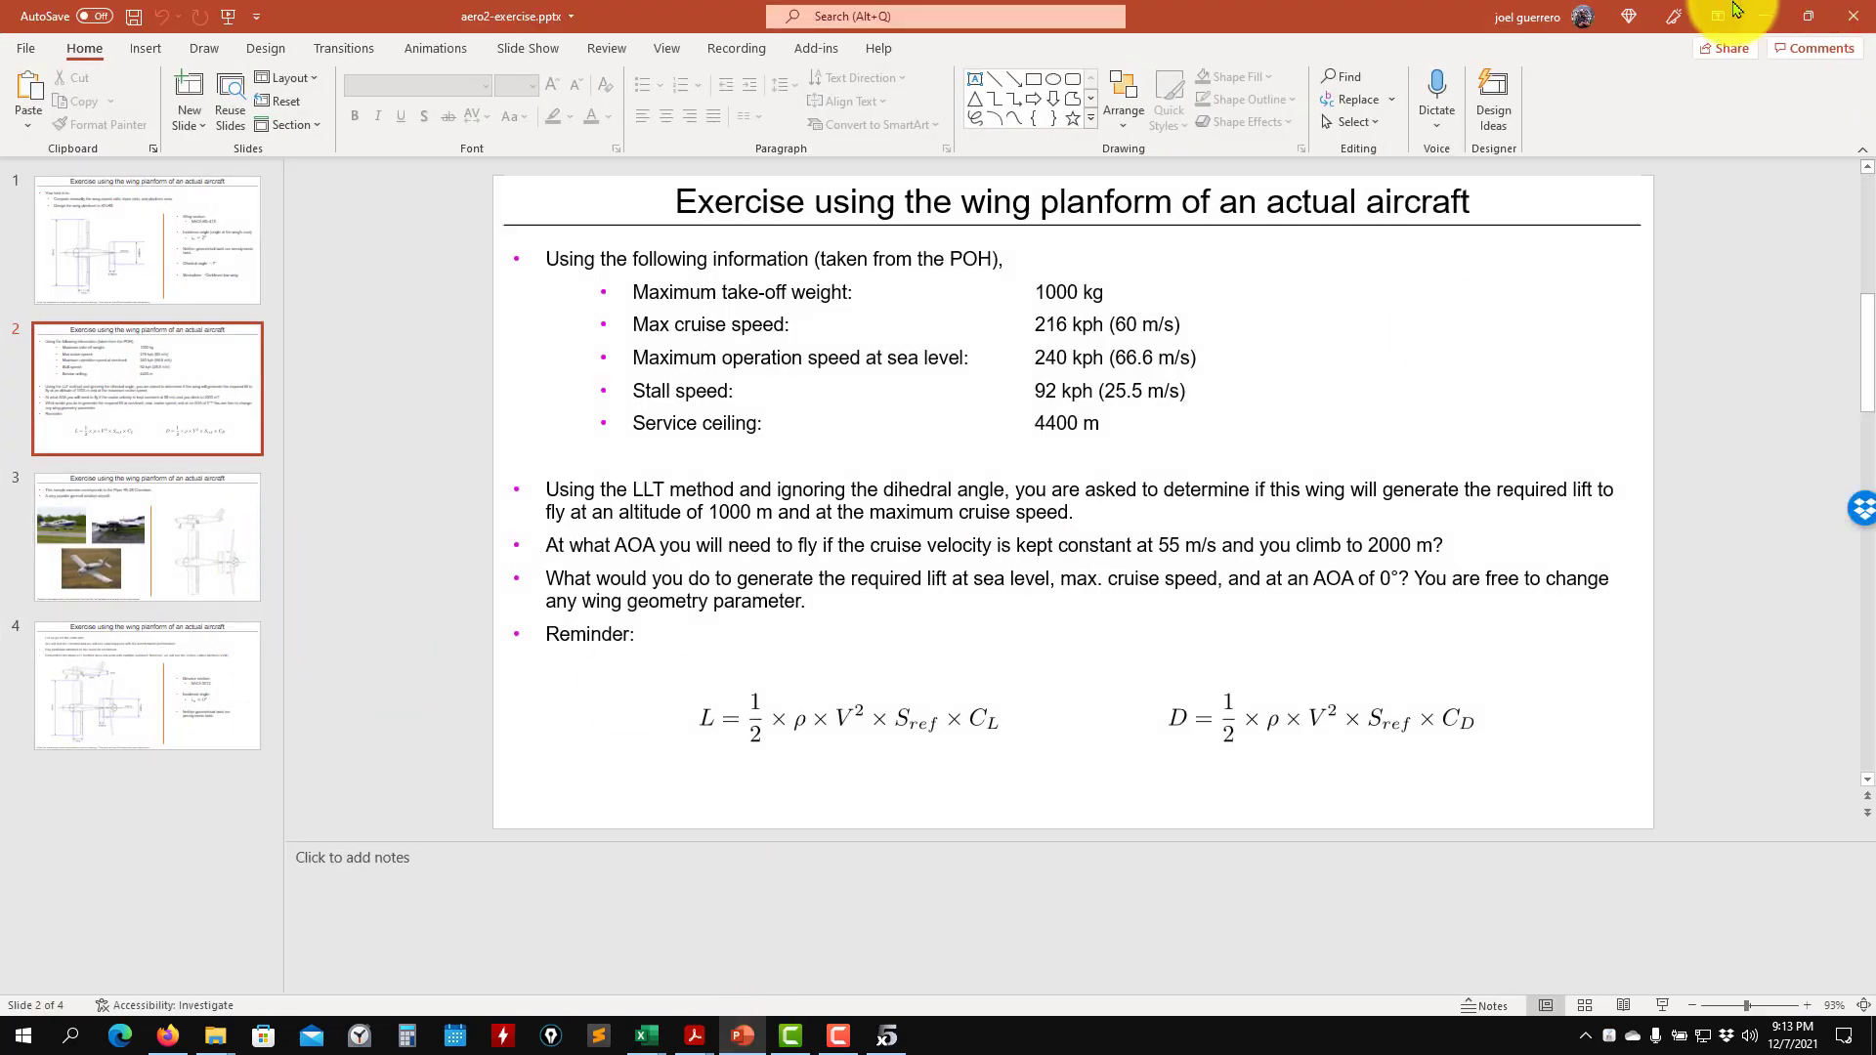
left_click(1763, 15)
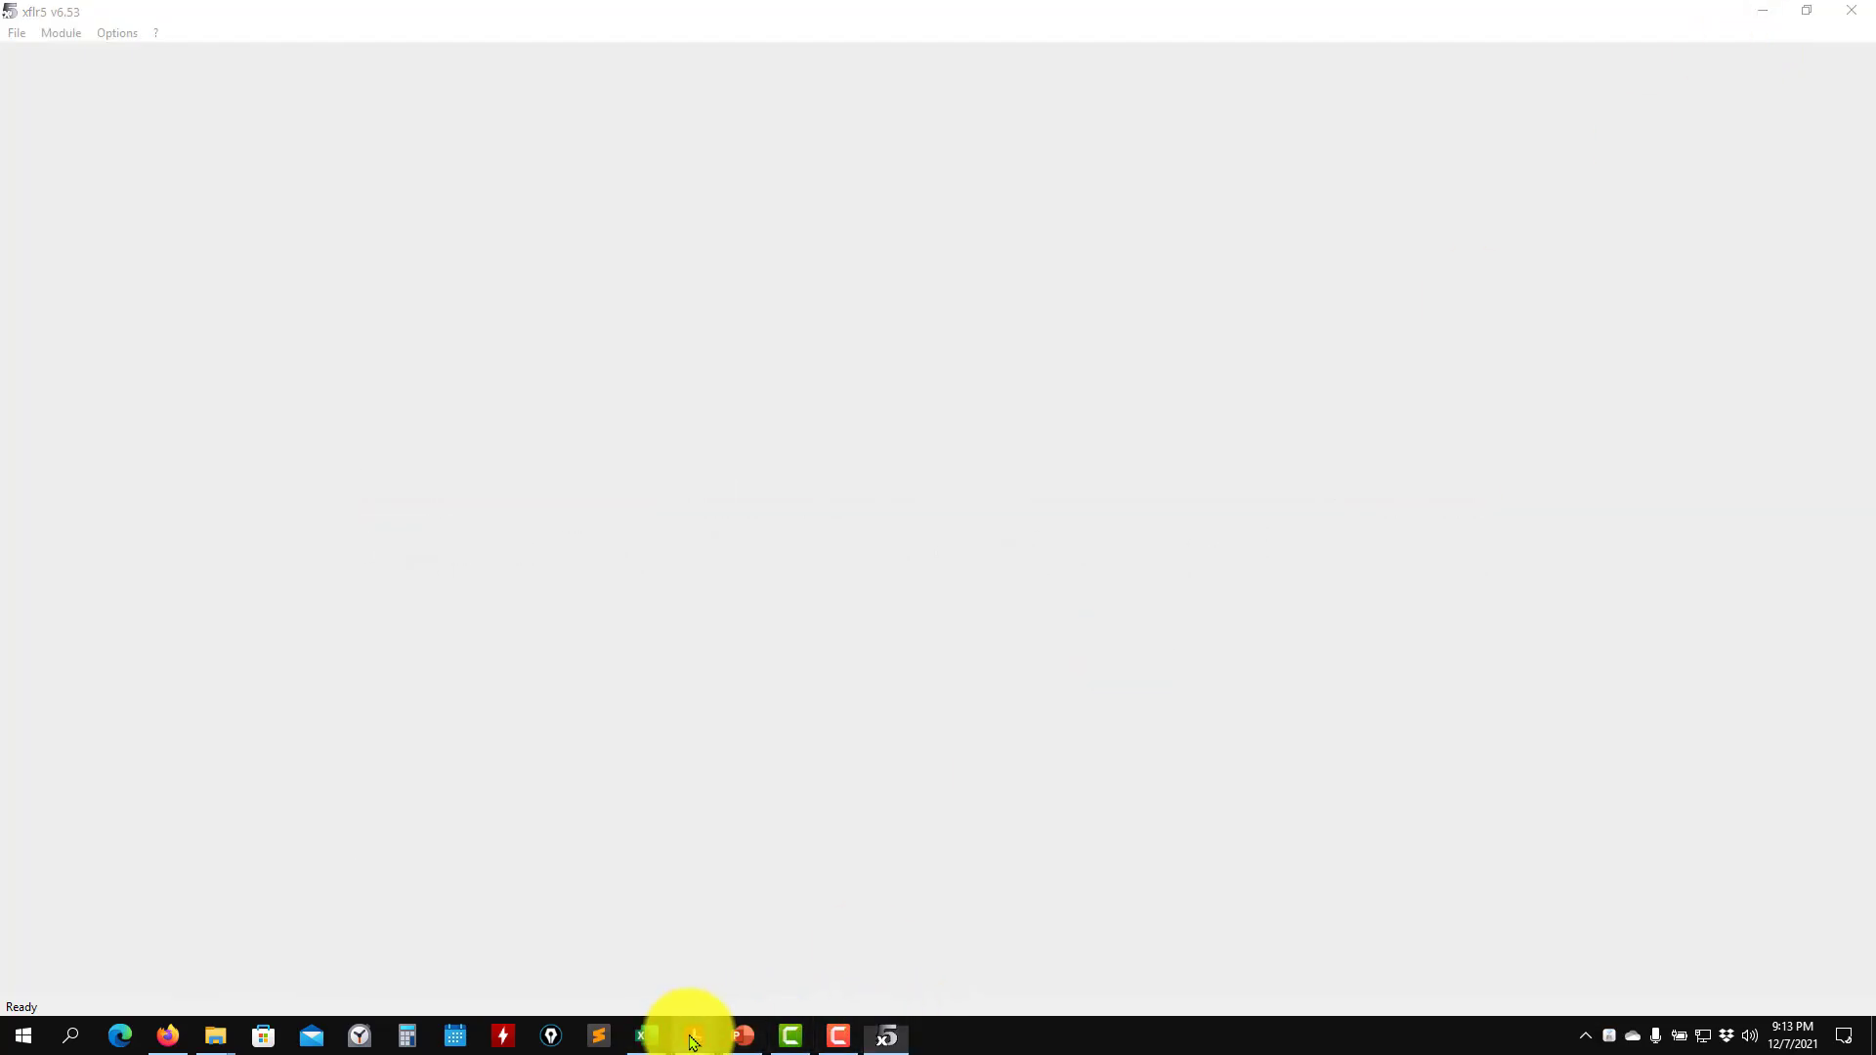
left_click(742, 1042)
left_click(740, 1035)
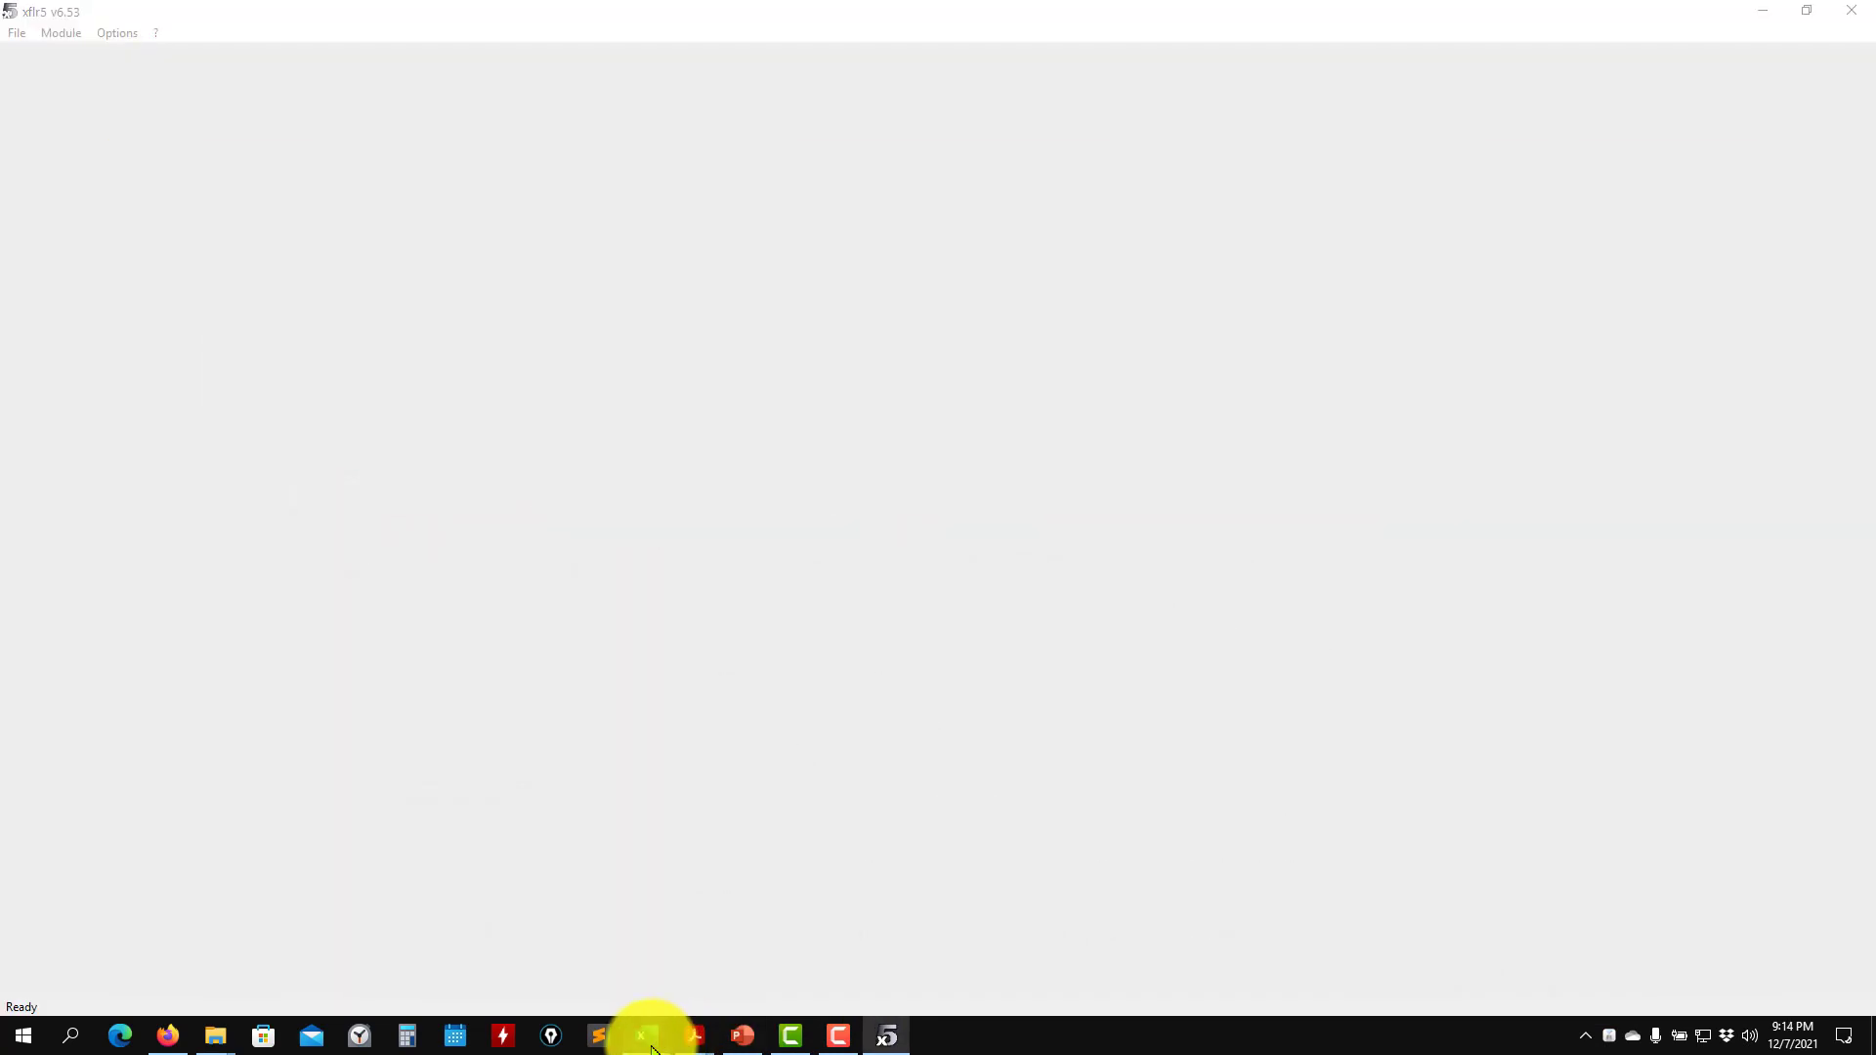
- Switch to the Excel workbook, examine the unswept wing planform figure on the Bertin wing sheet, and minimize the workbook
mouse_move(652, 1048)
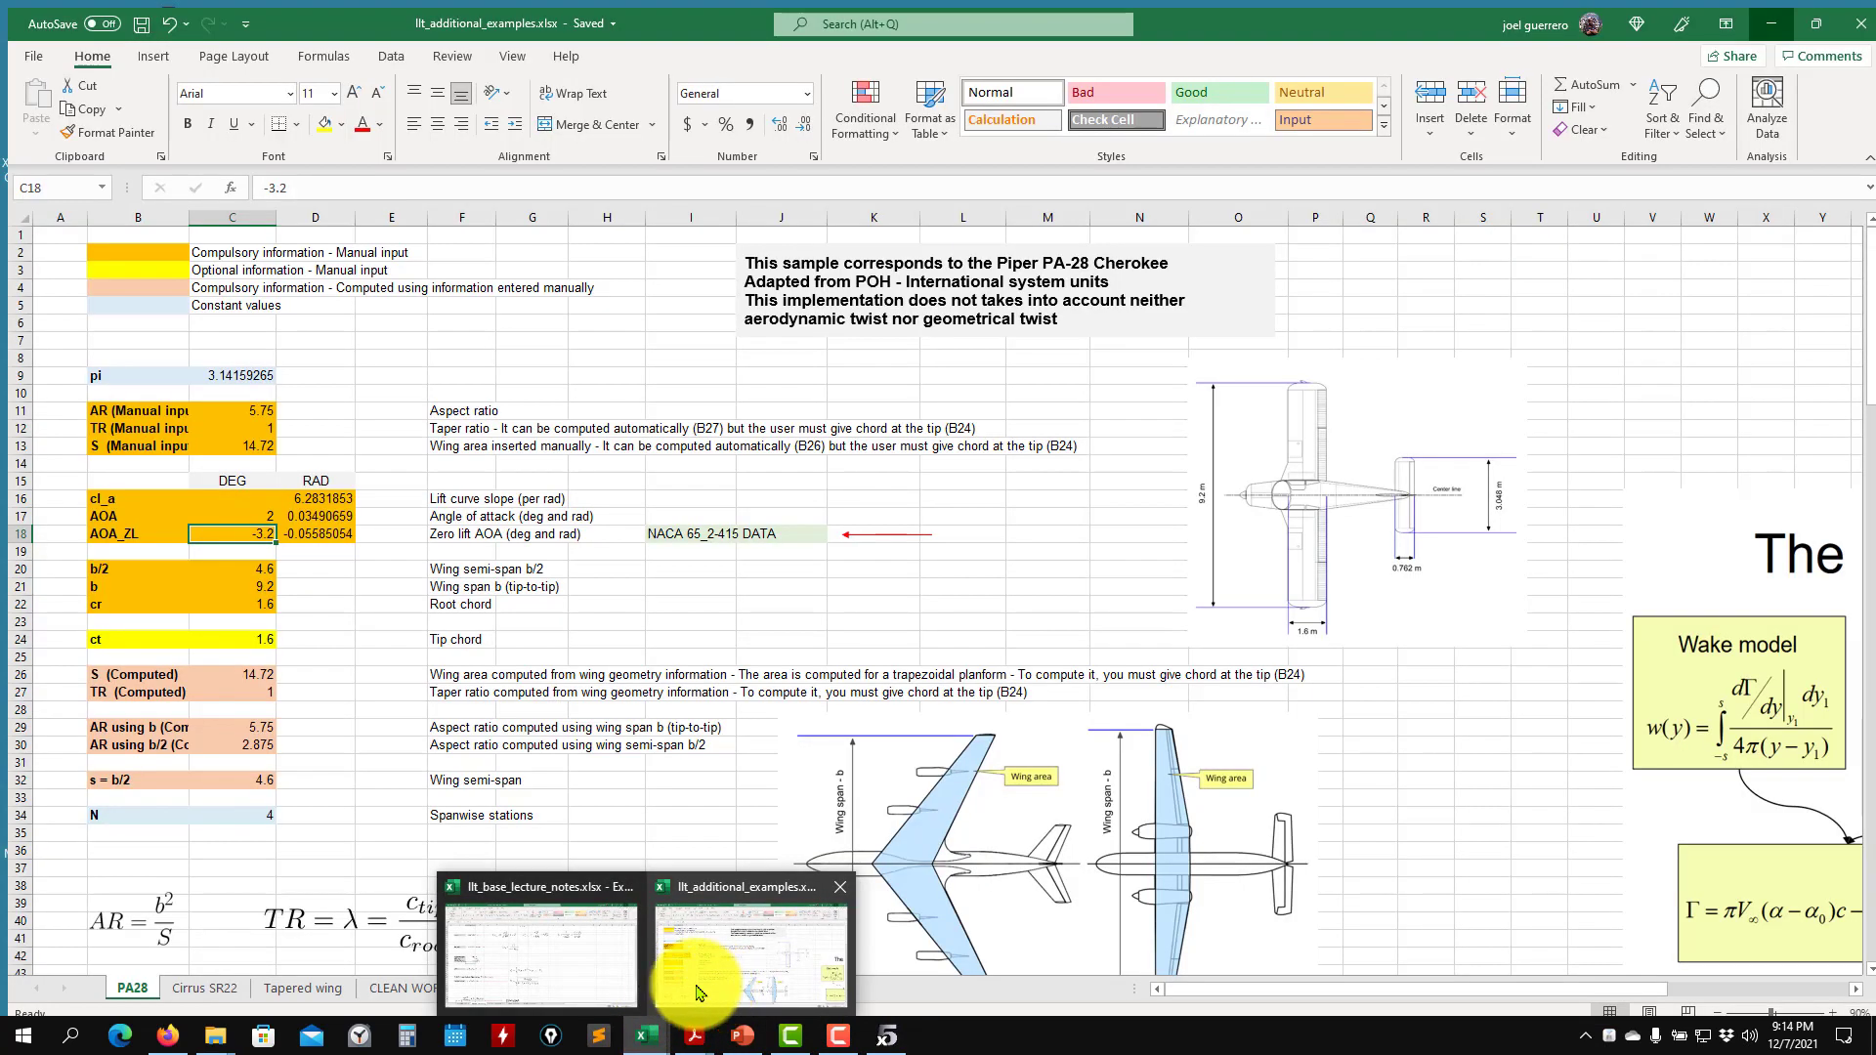
left_click(601, 989)
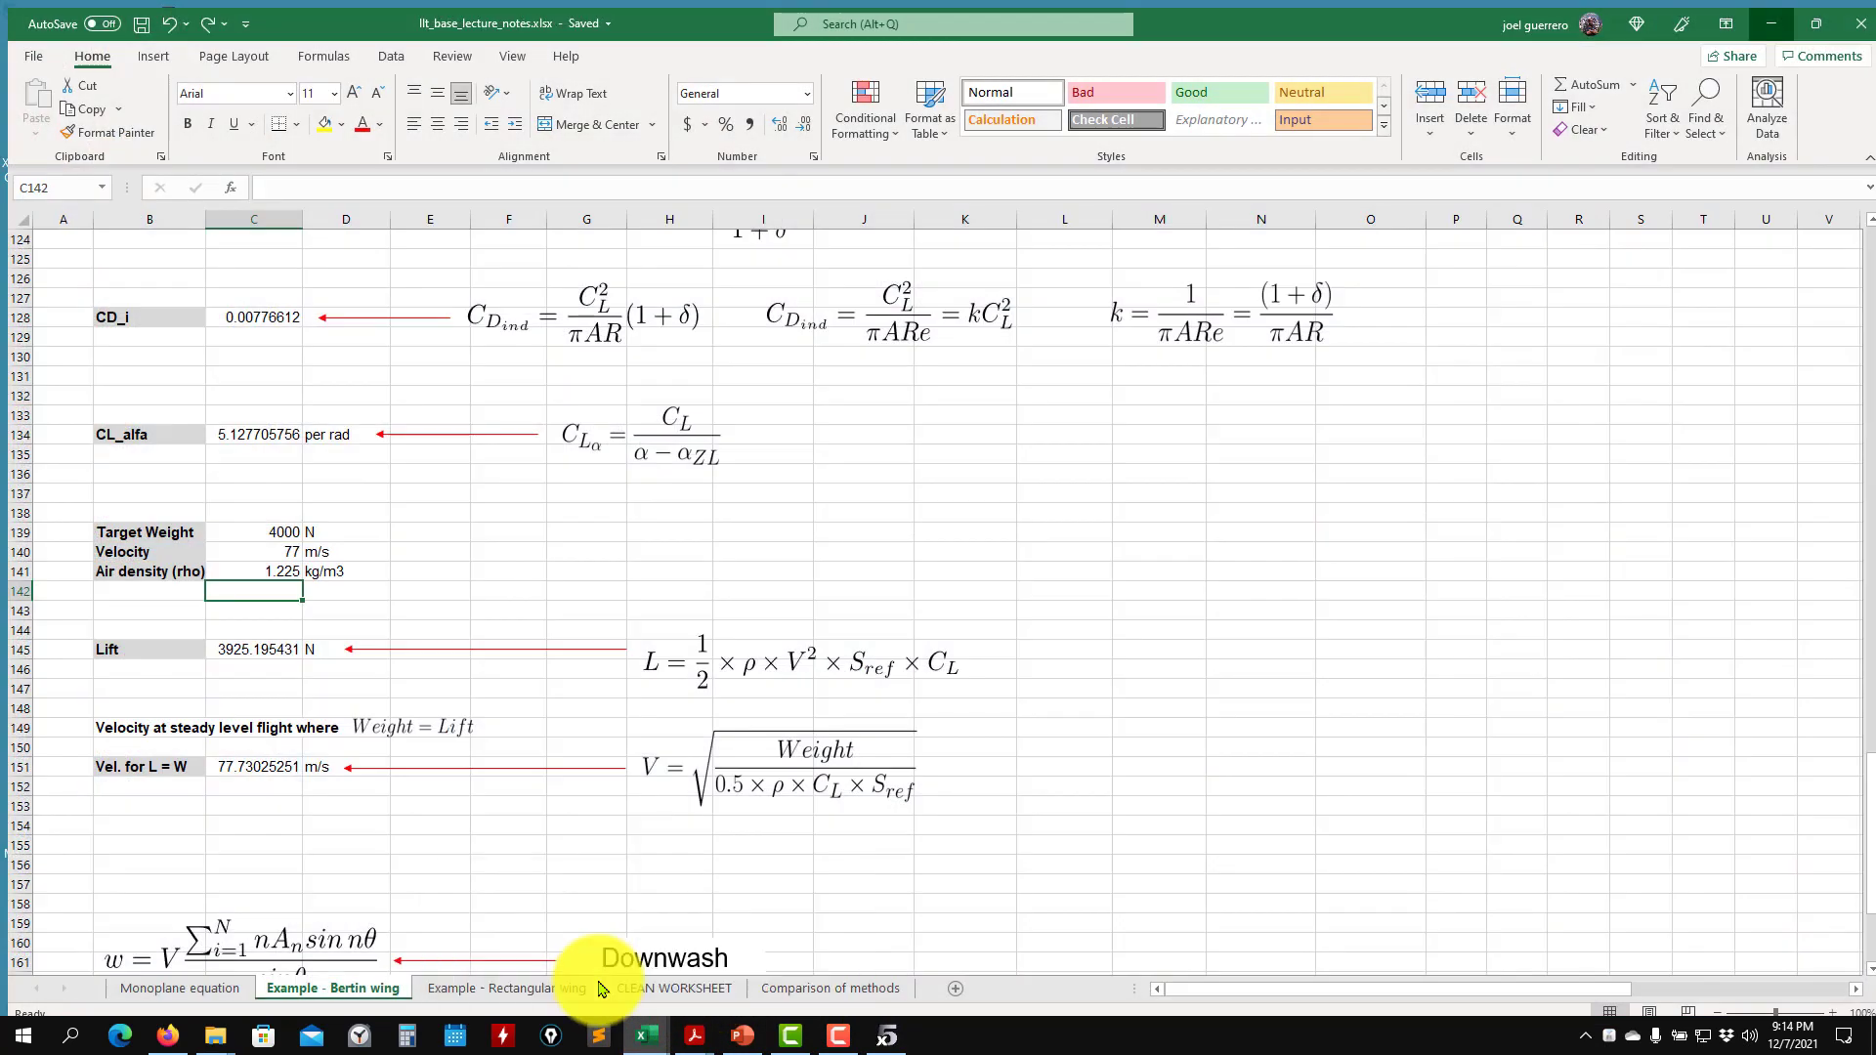
scroll(1310, 792, "up", 20)
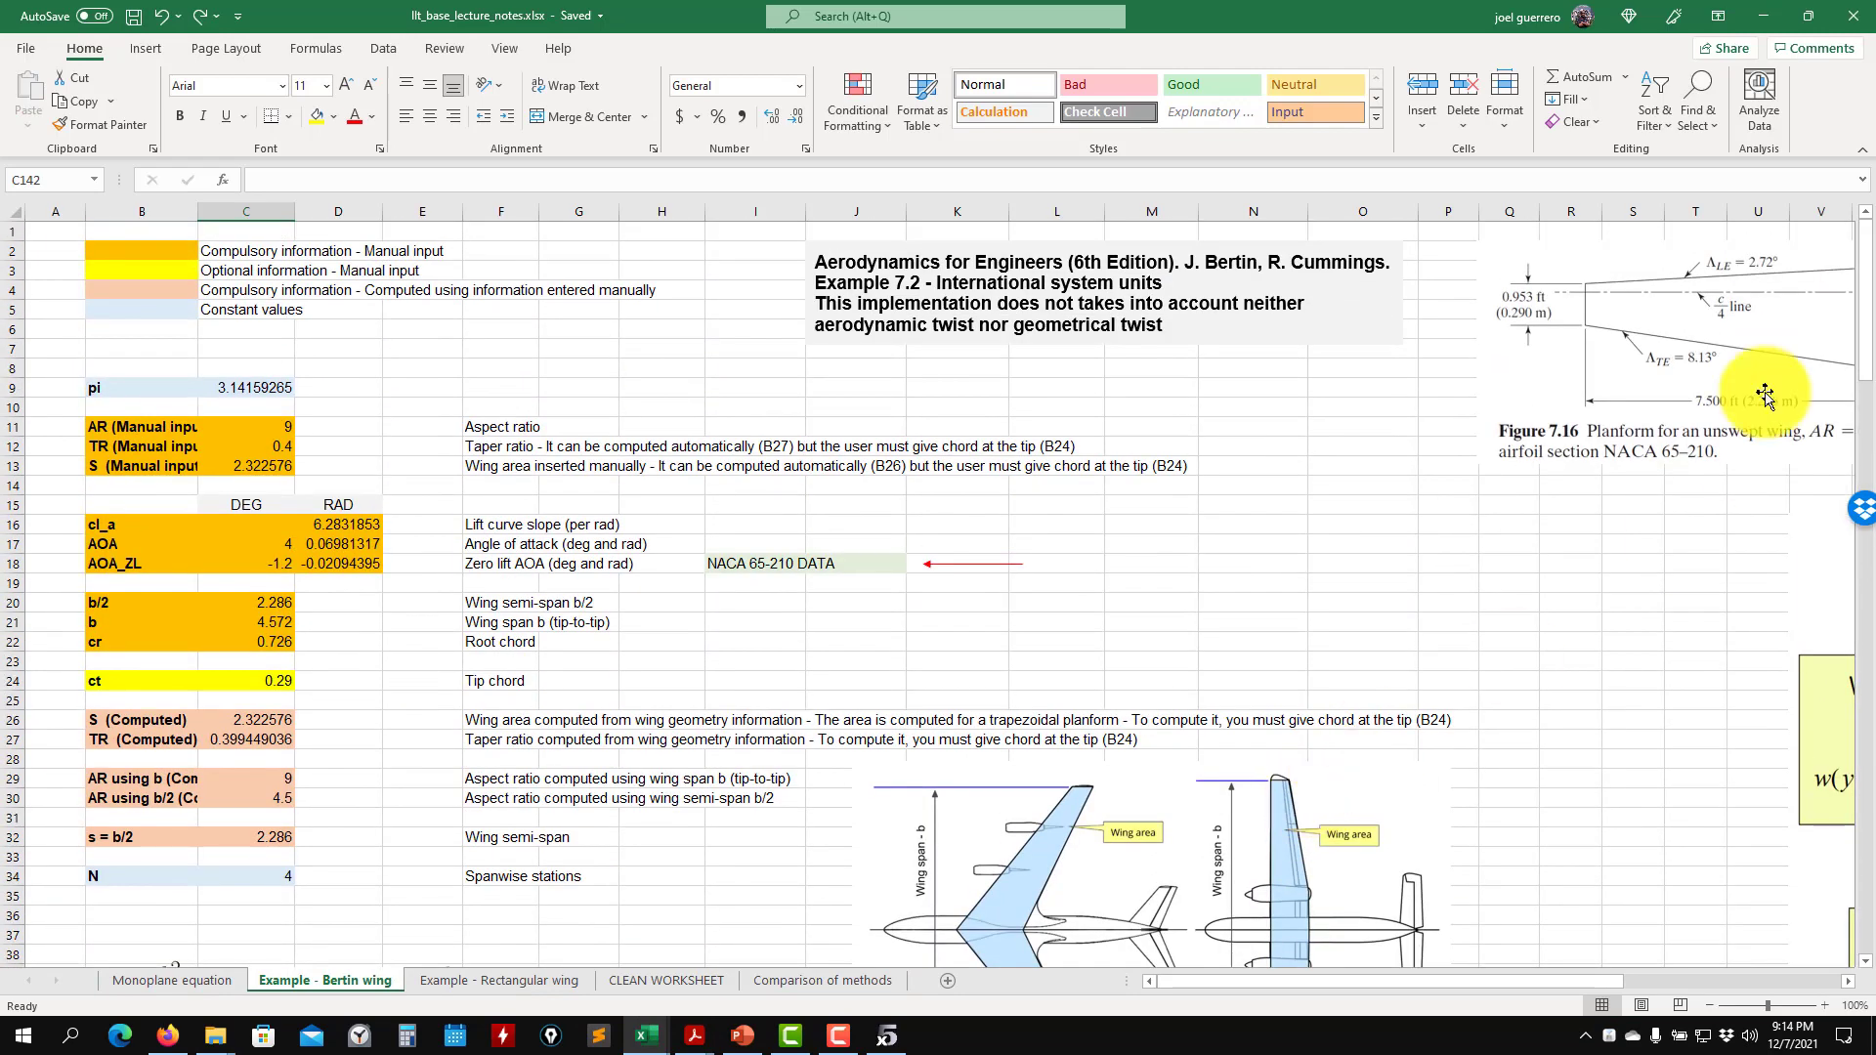
left_click_drag(1444, 981, 1582, 981)
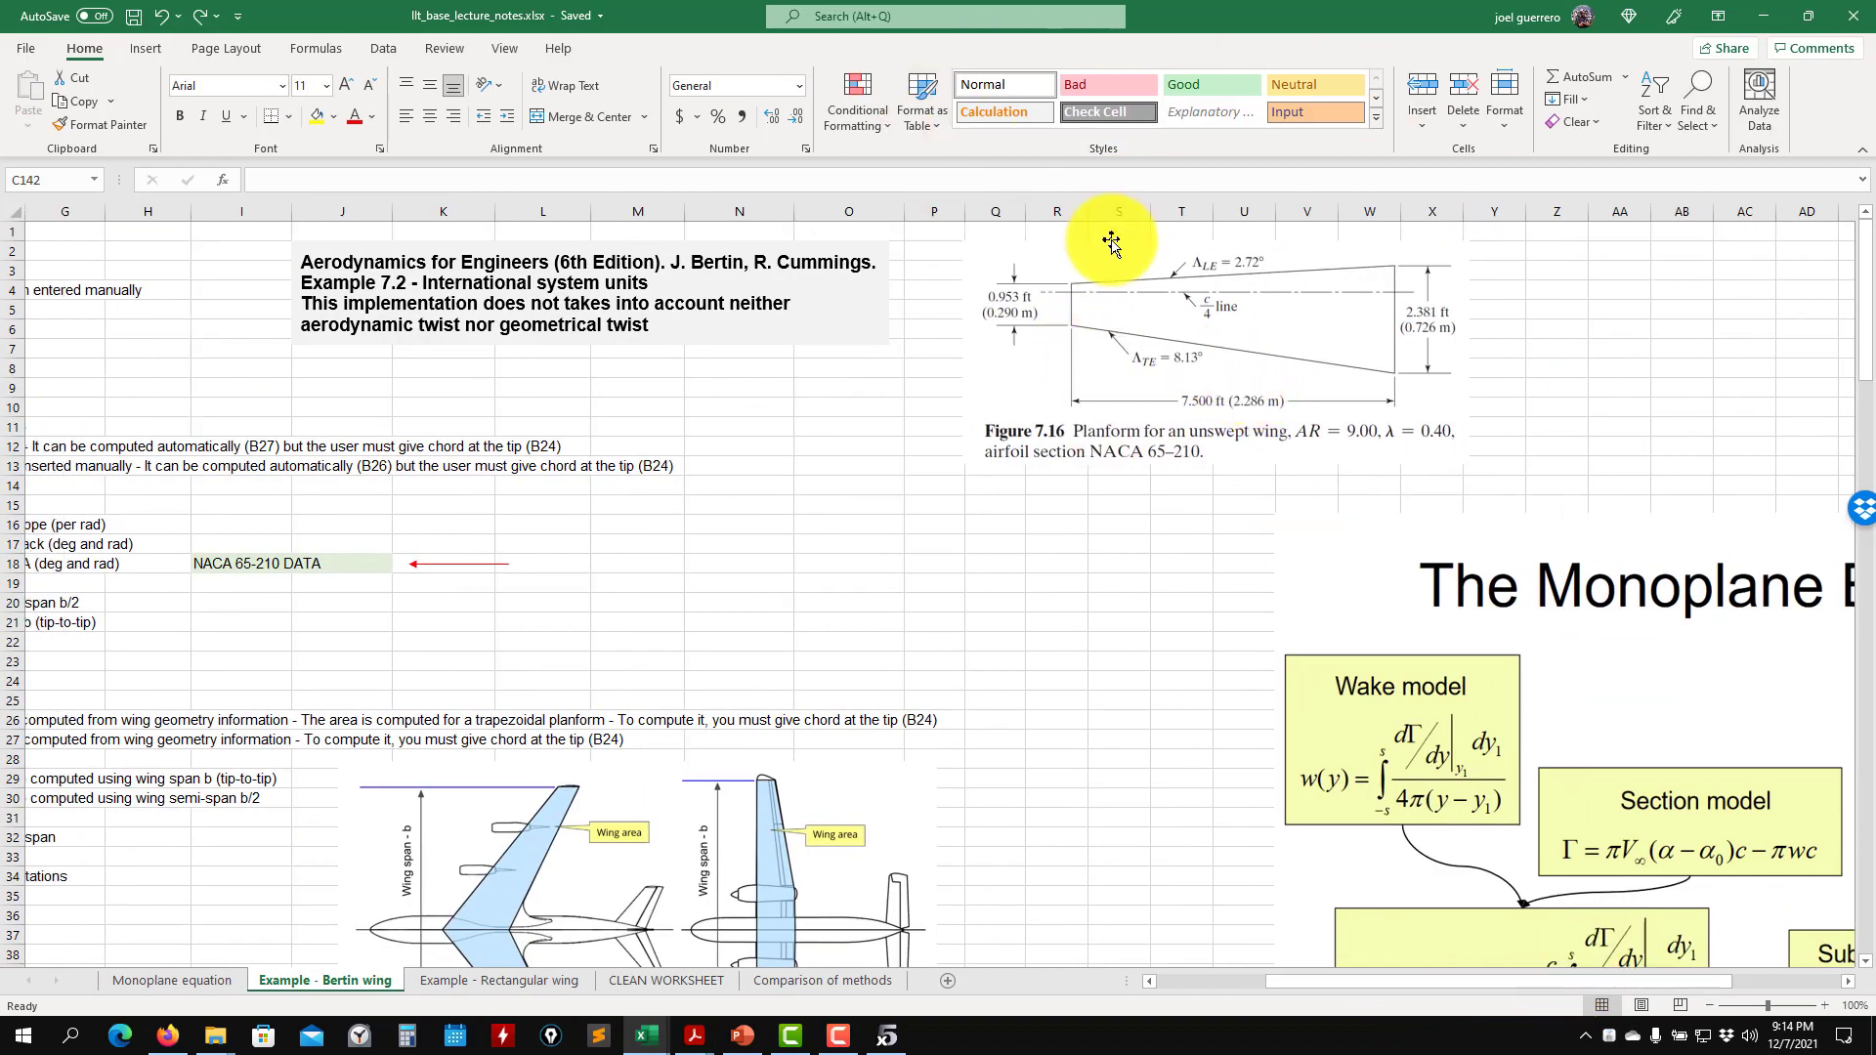
left_click(1762, 16)
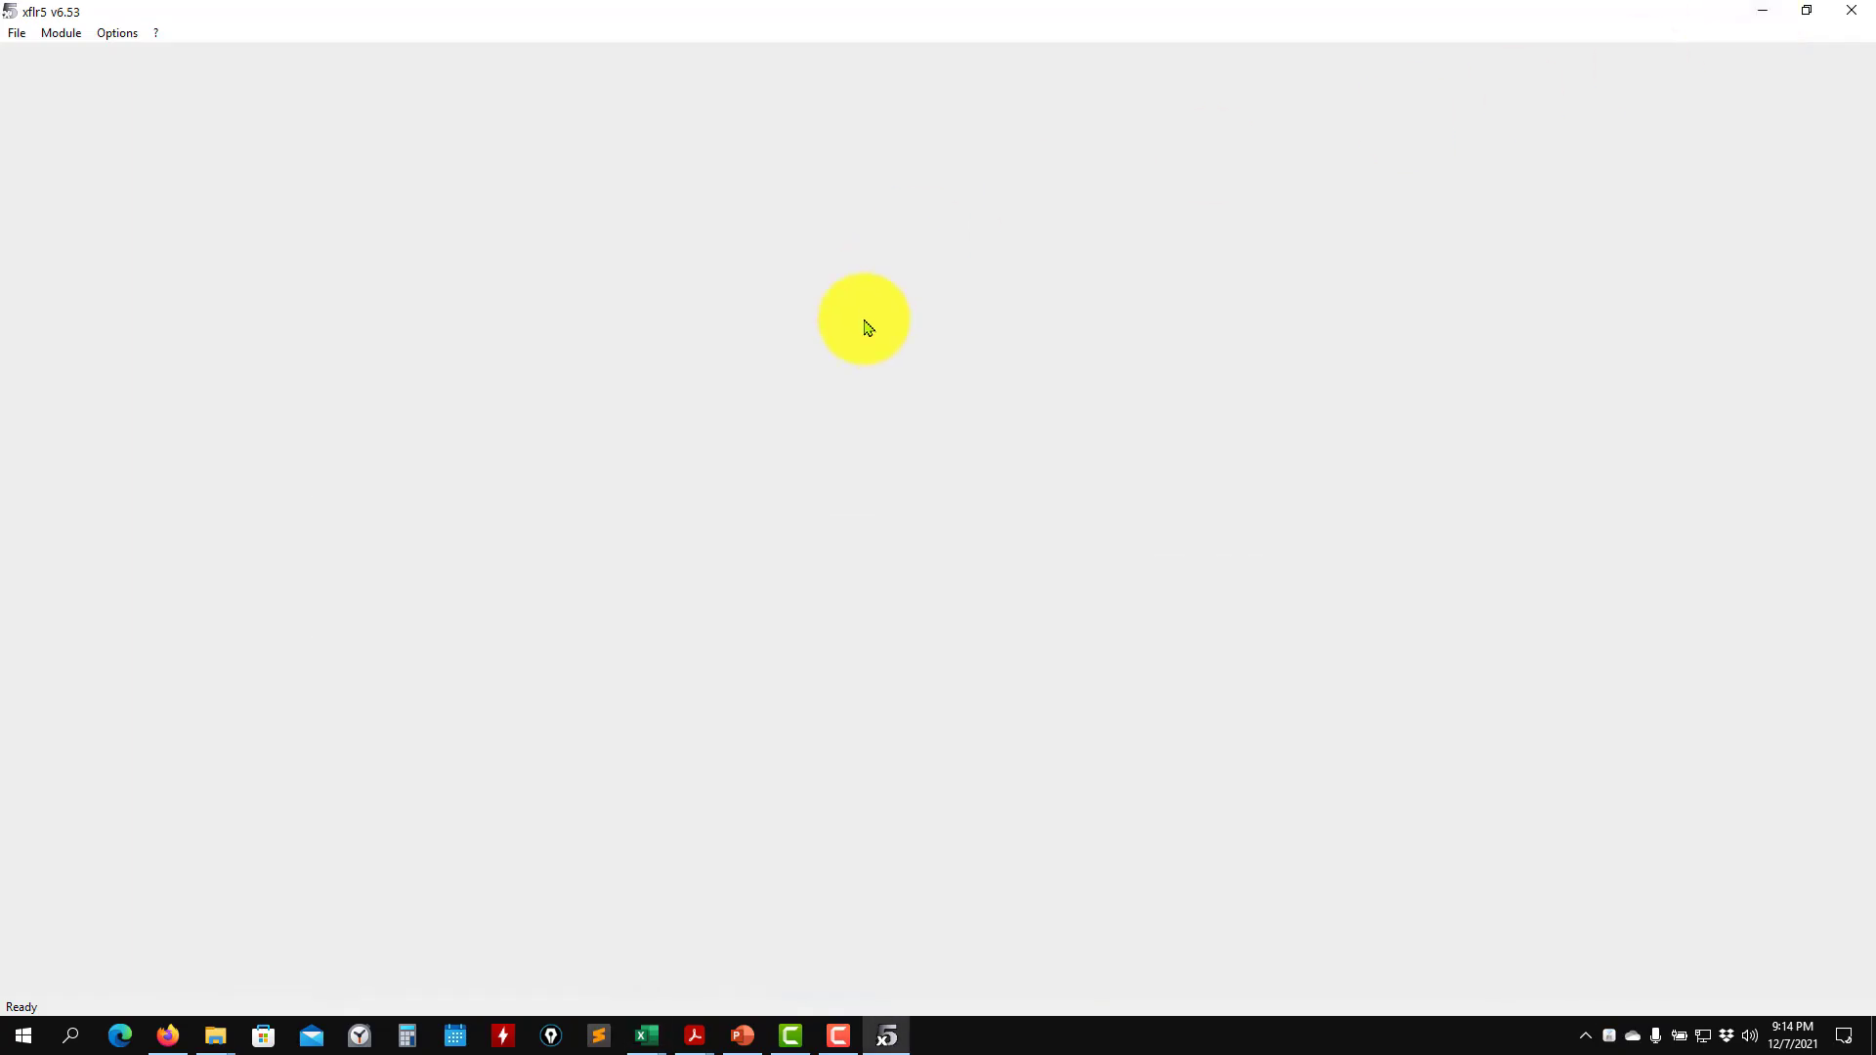
- Locate the Sivells wing project files in File Explorer under lecture2, XFLR5-v653, sivells_wing, and minimize the folder window
mouse_move(215, 1043)
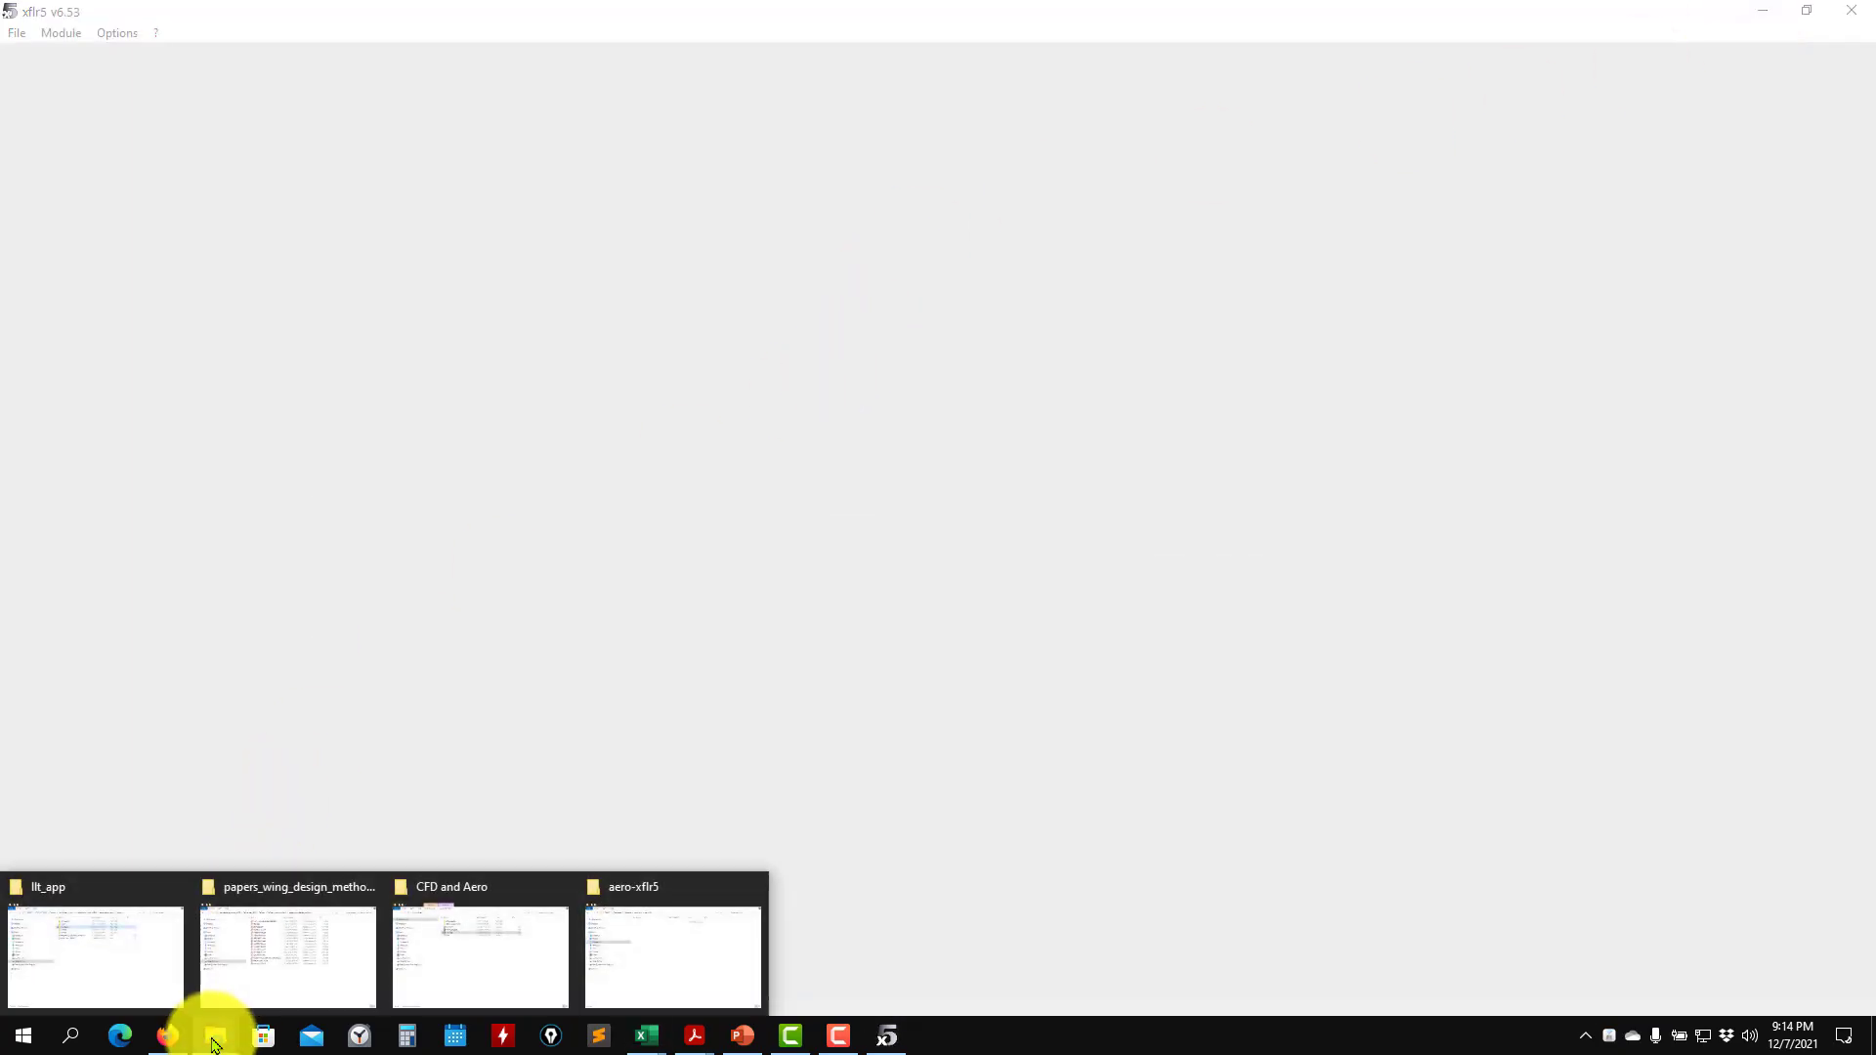
left_click(308, 977)
left_click(661, 292)
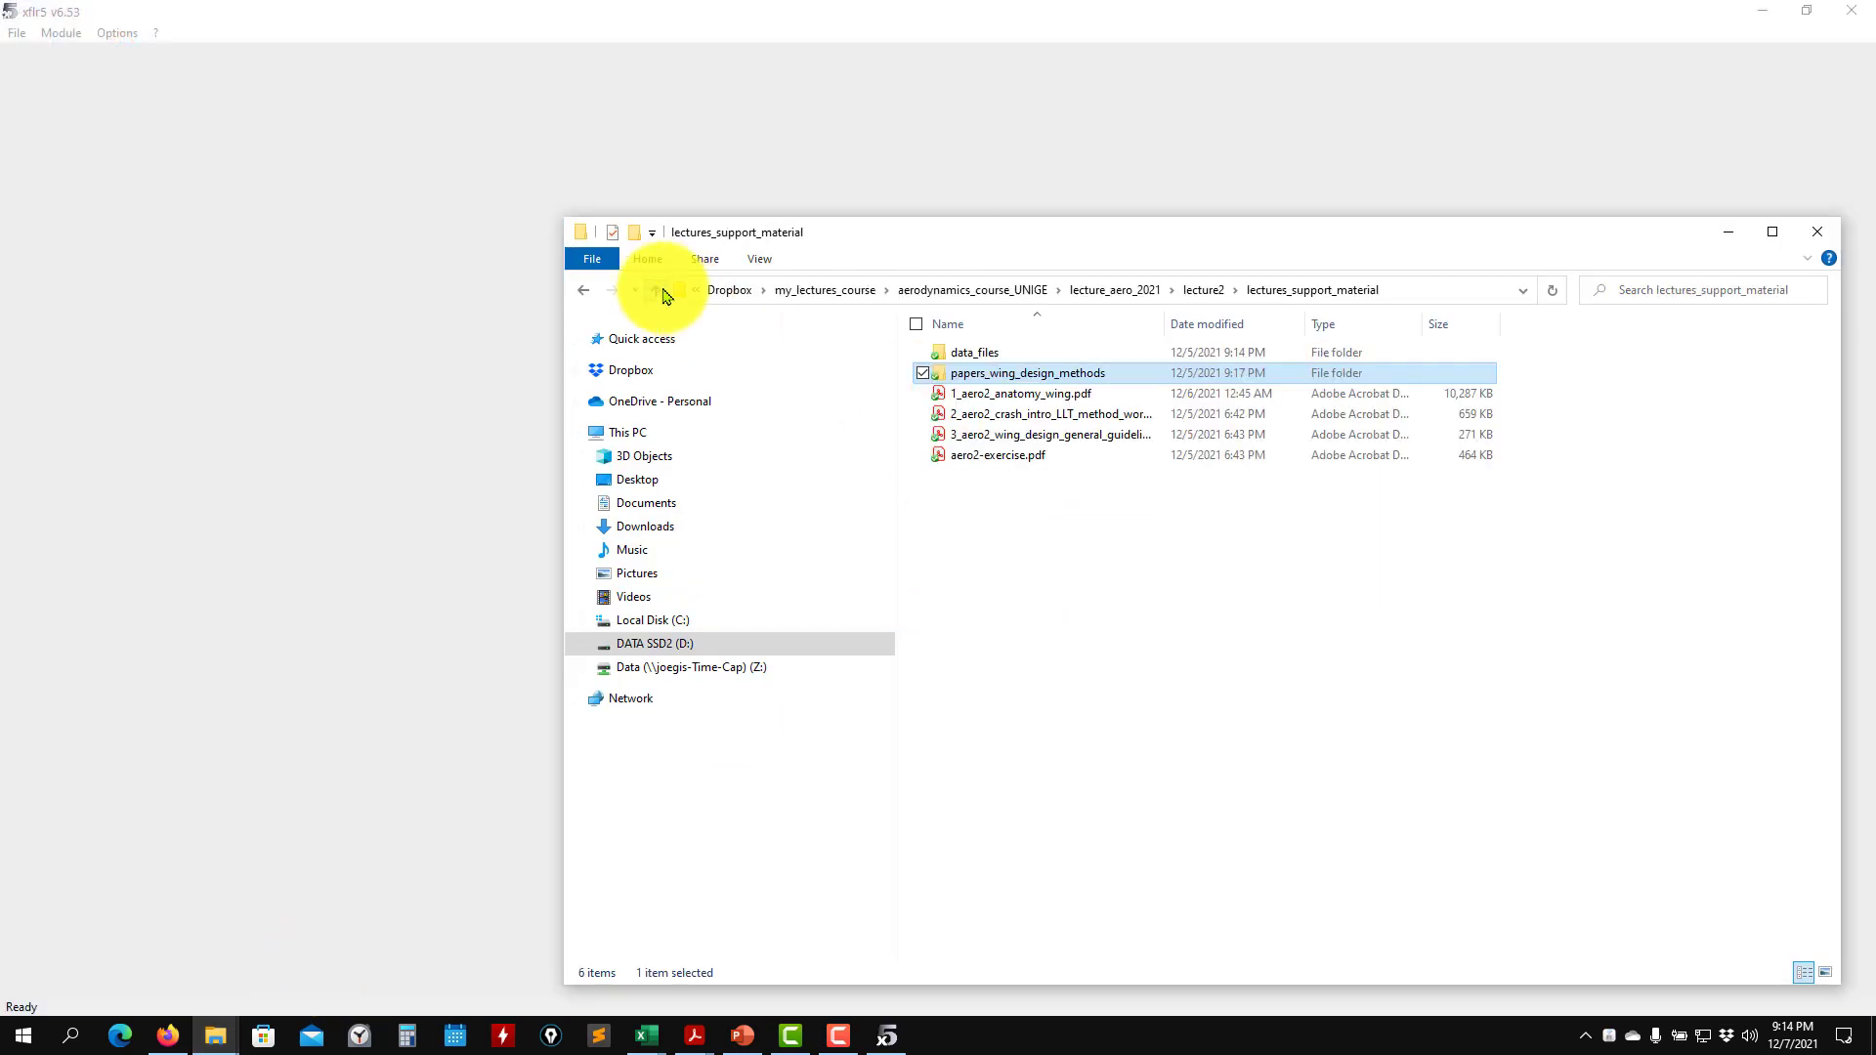
left_click(660, 292)
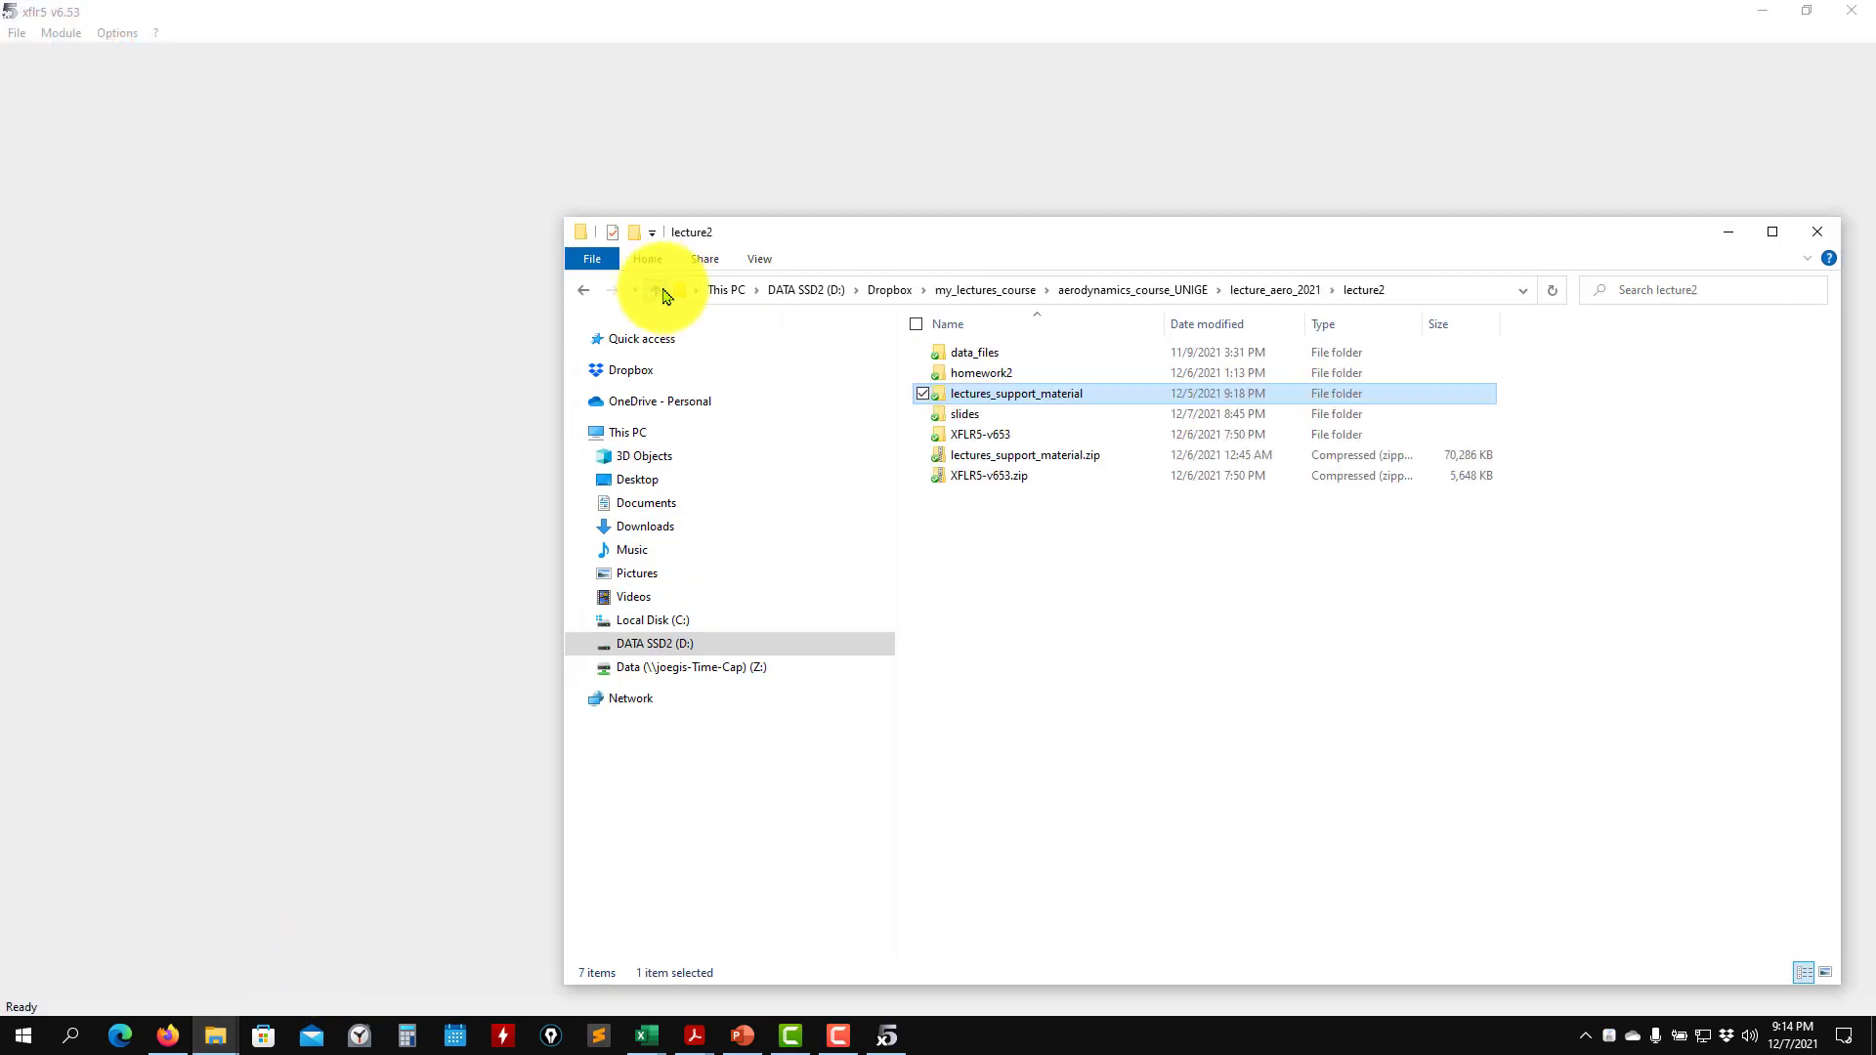
double_click(1029, 402)
double_click(954, 356)
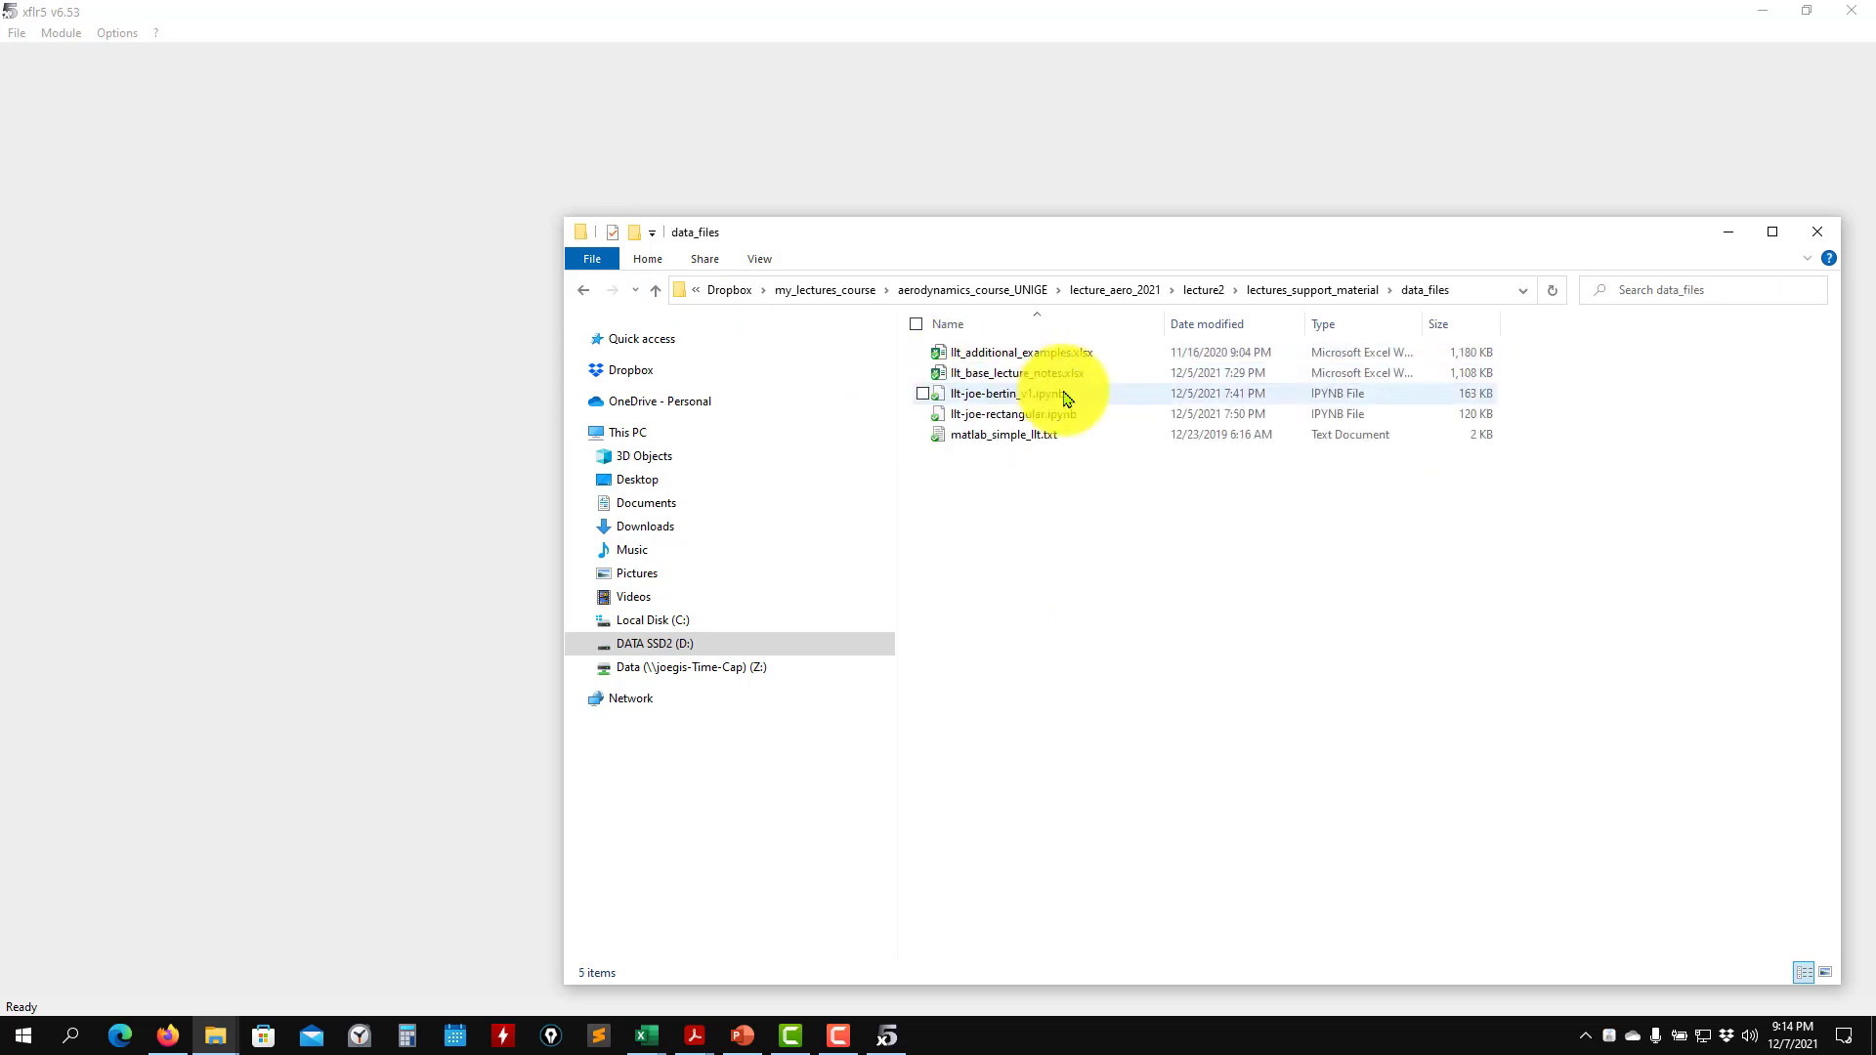
left_click(656, 292)
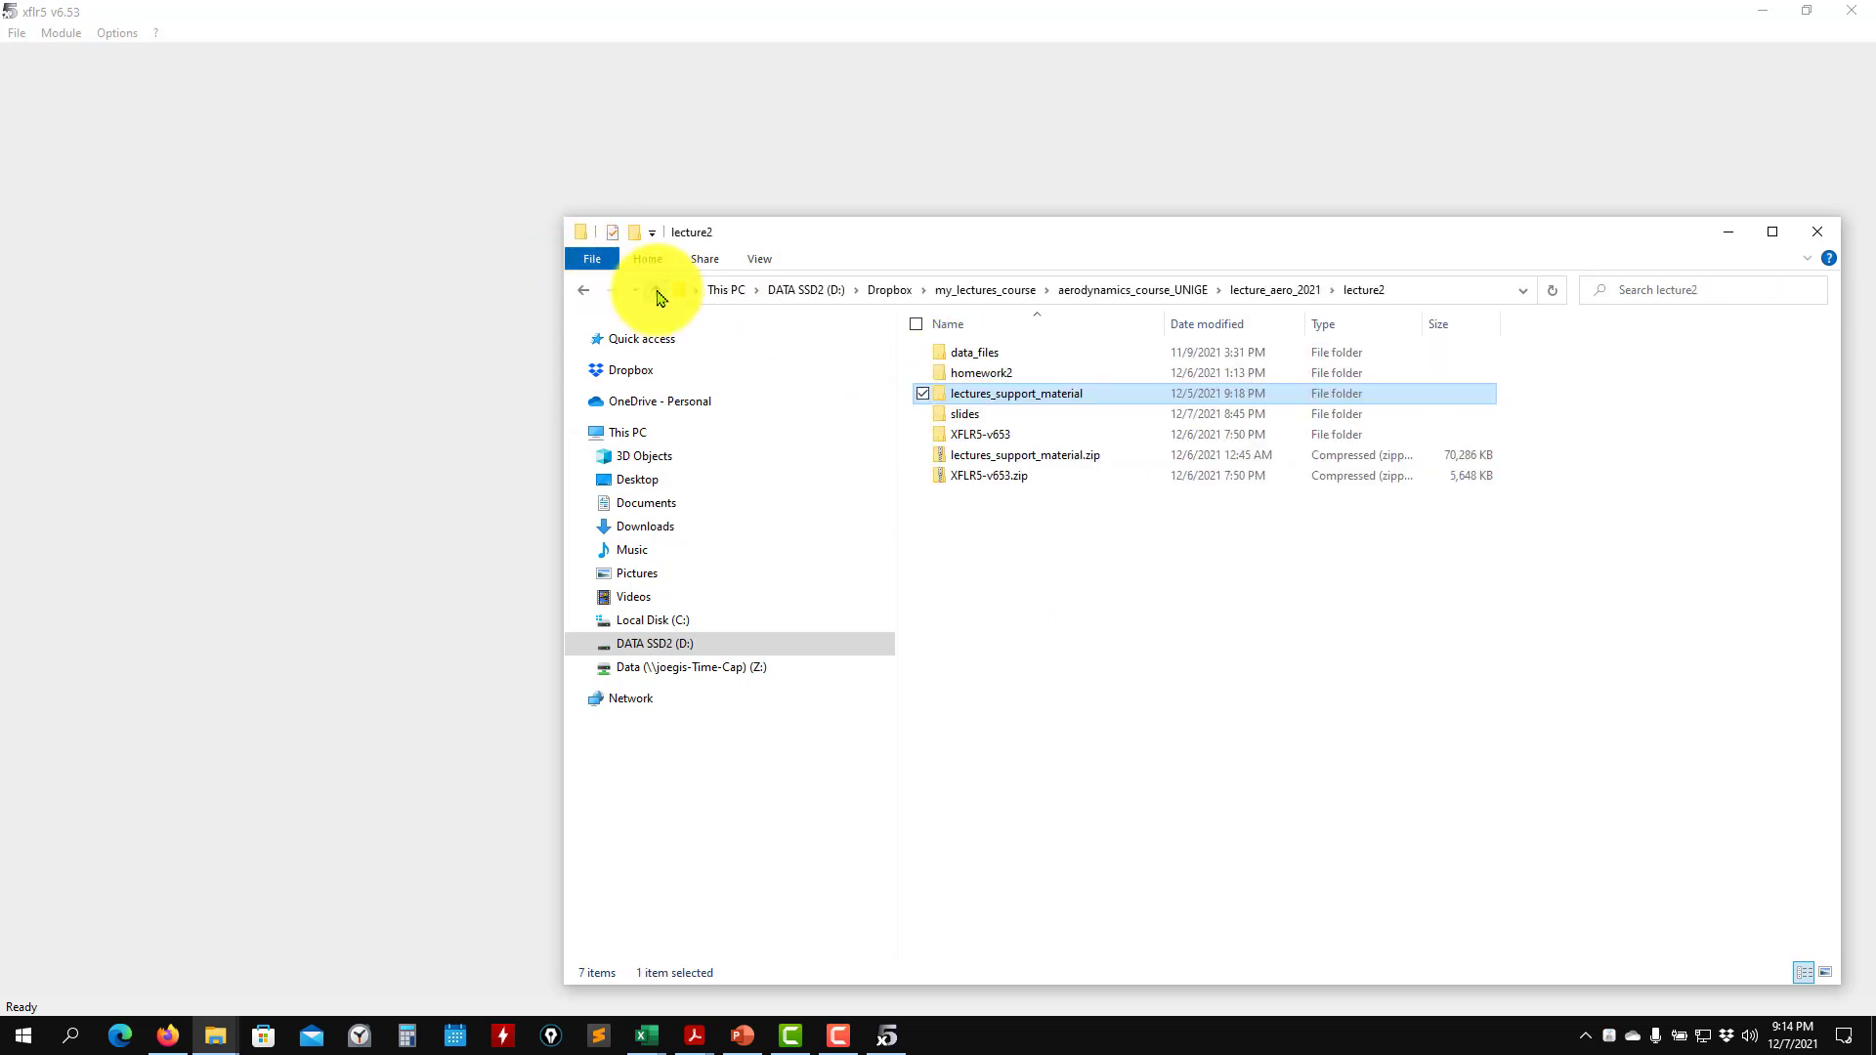
double_click(974, 437)
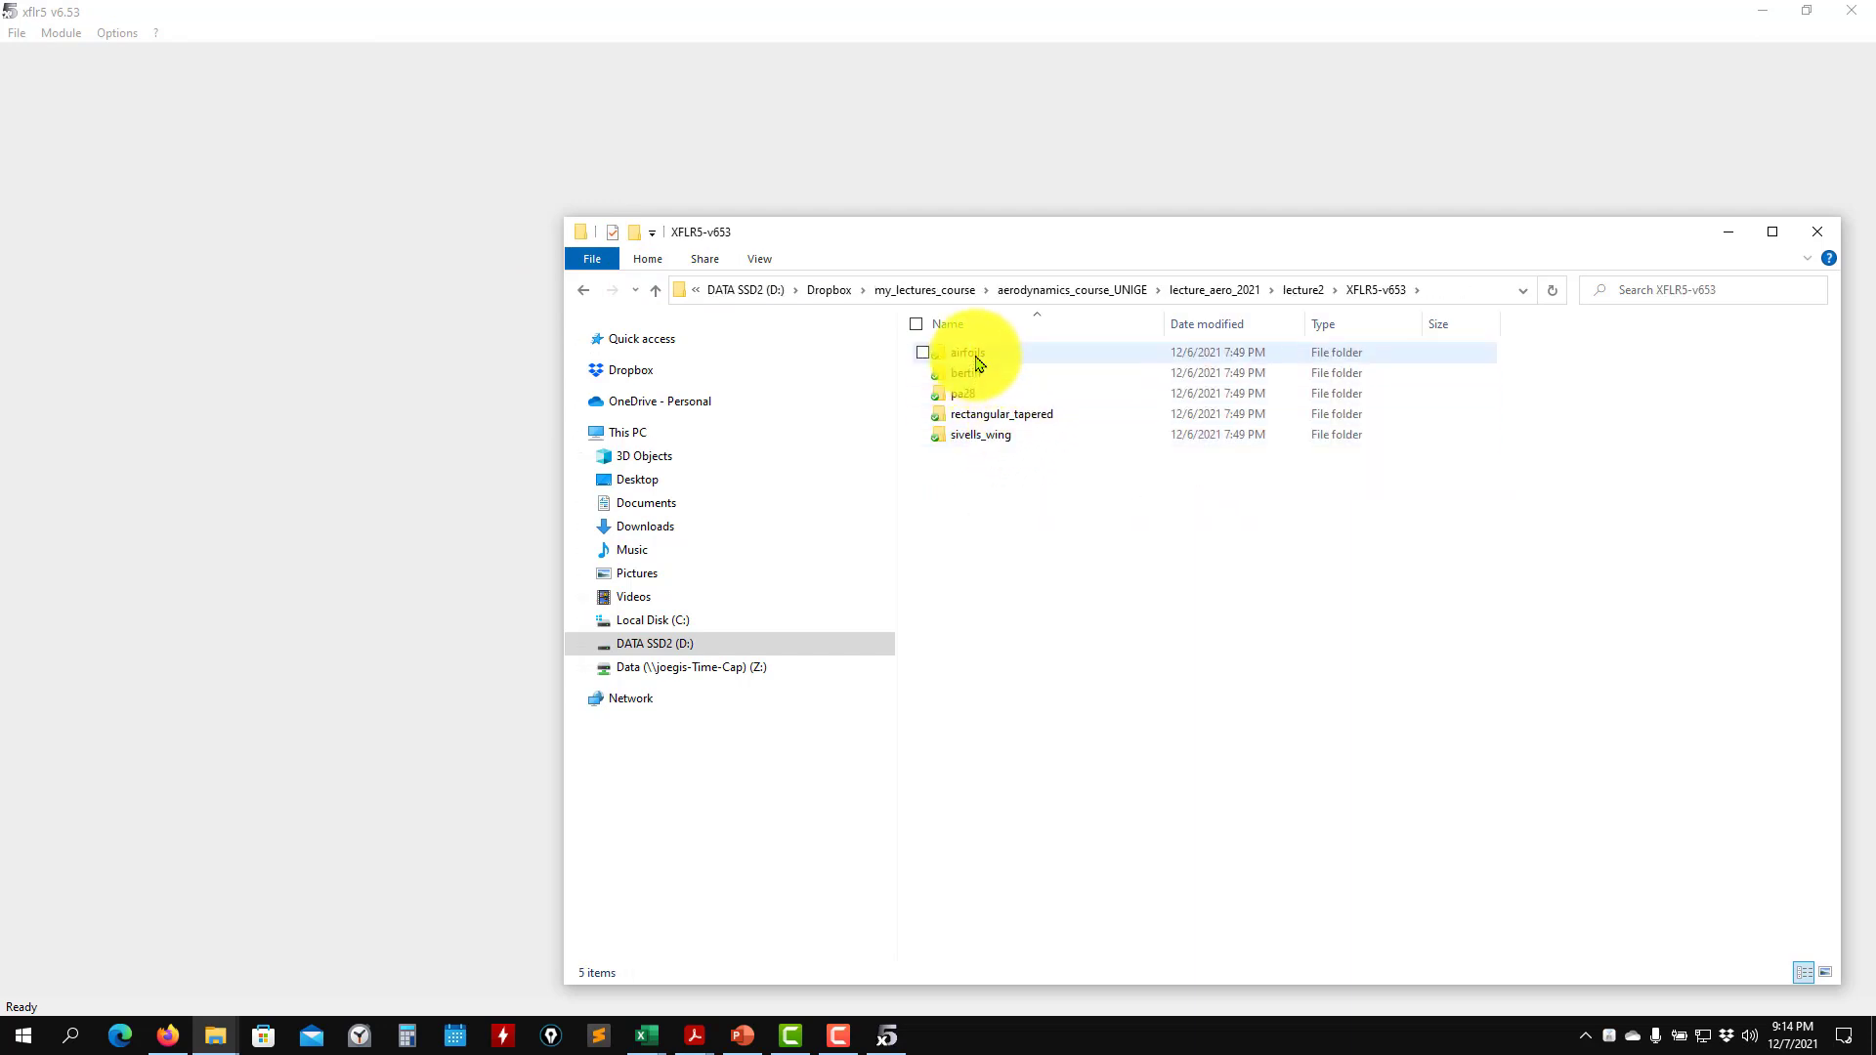
double_click(977, 436)
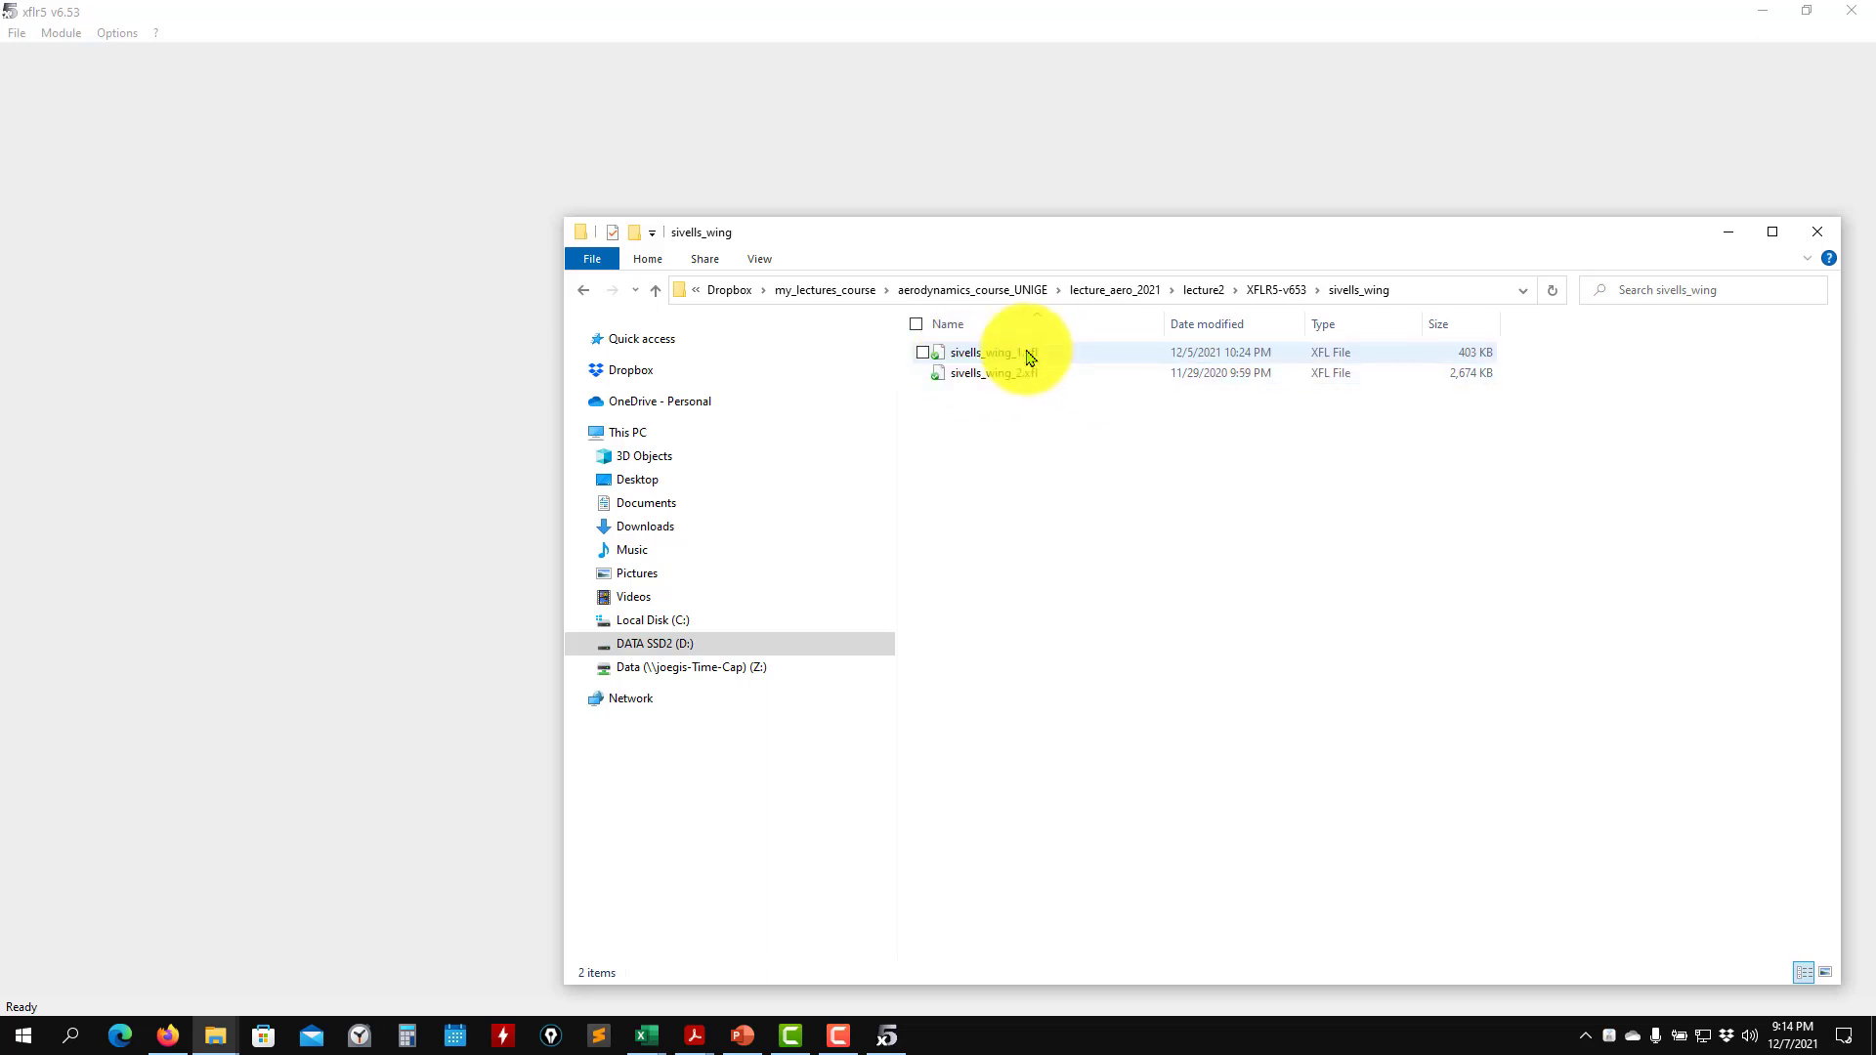
left_click(1727, 231)
- Open the sivells_wing_1.xfl project from the sivells_wing folder under xflr_my_cases, v653
left_click(18, 35)
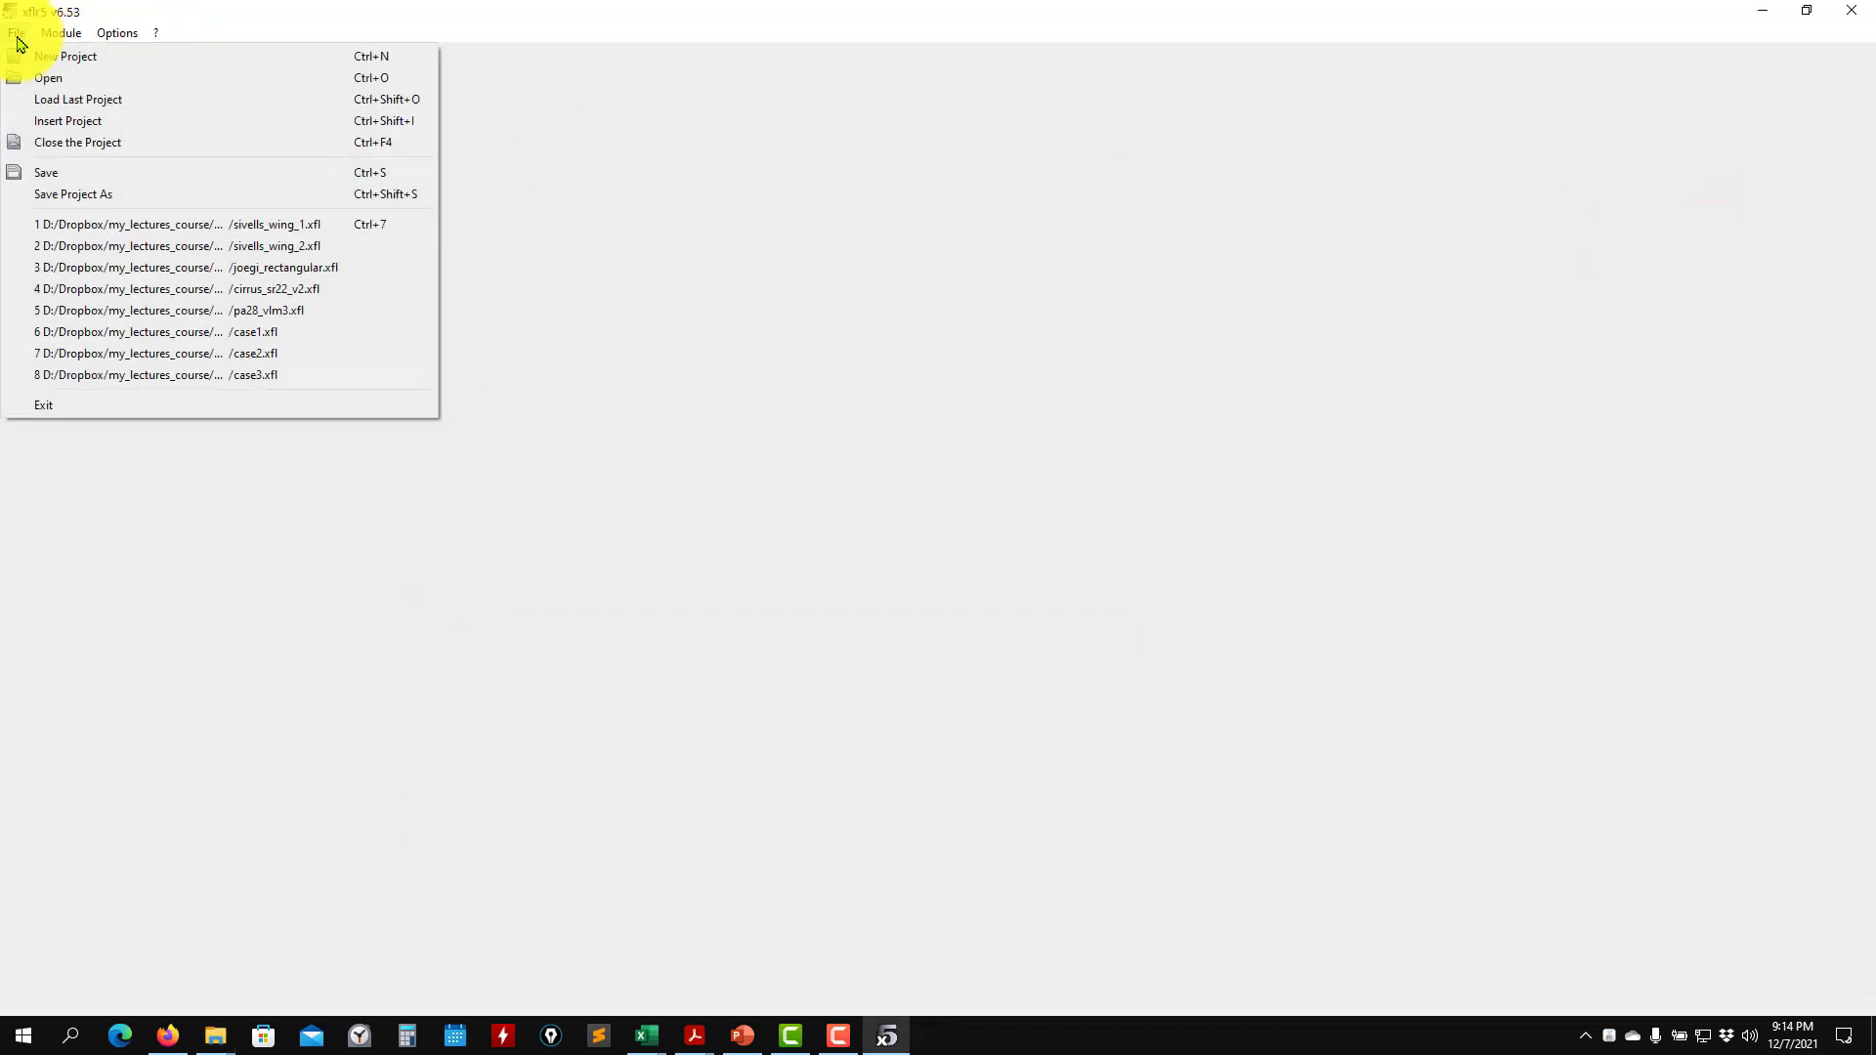
left_click(48, 78)
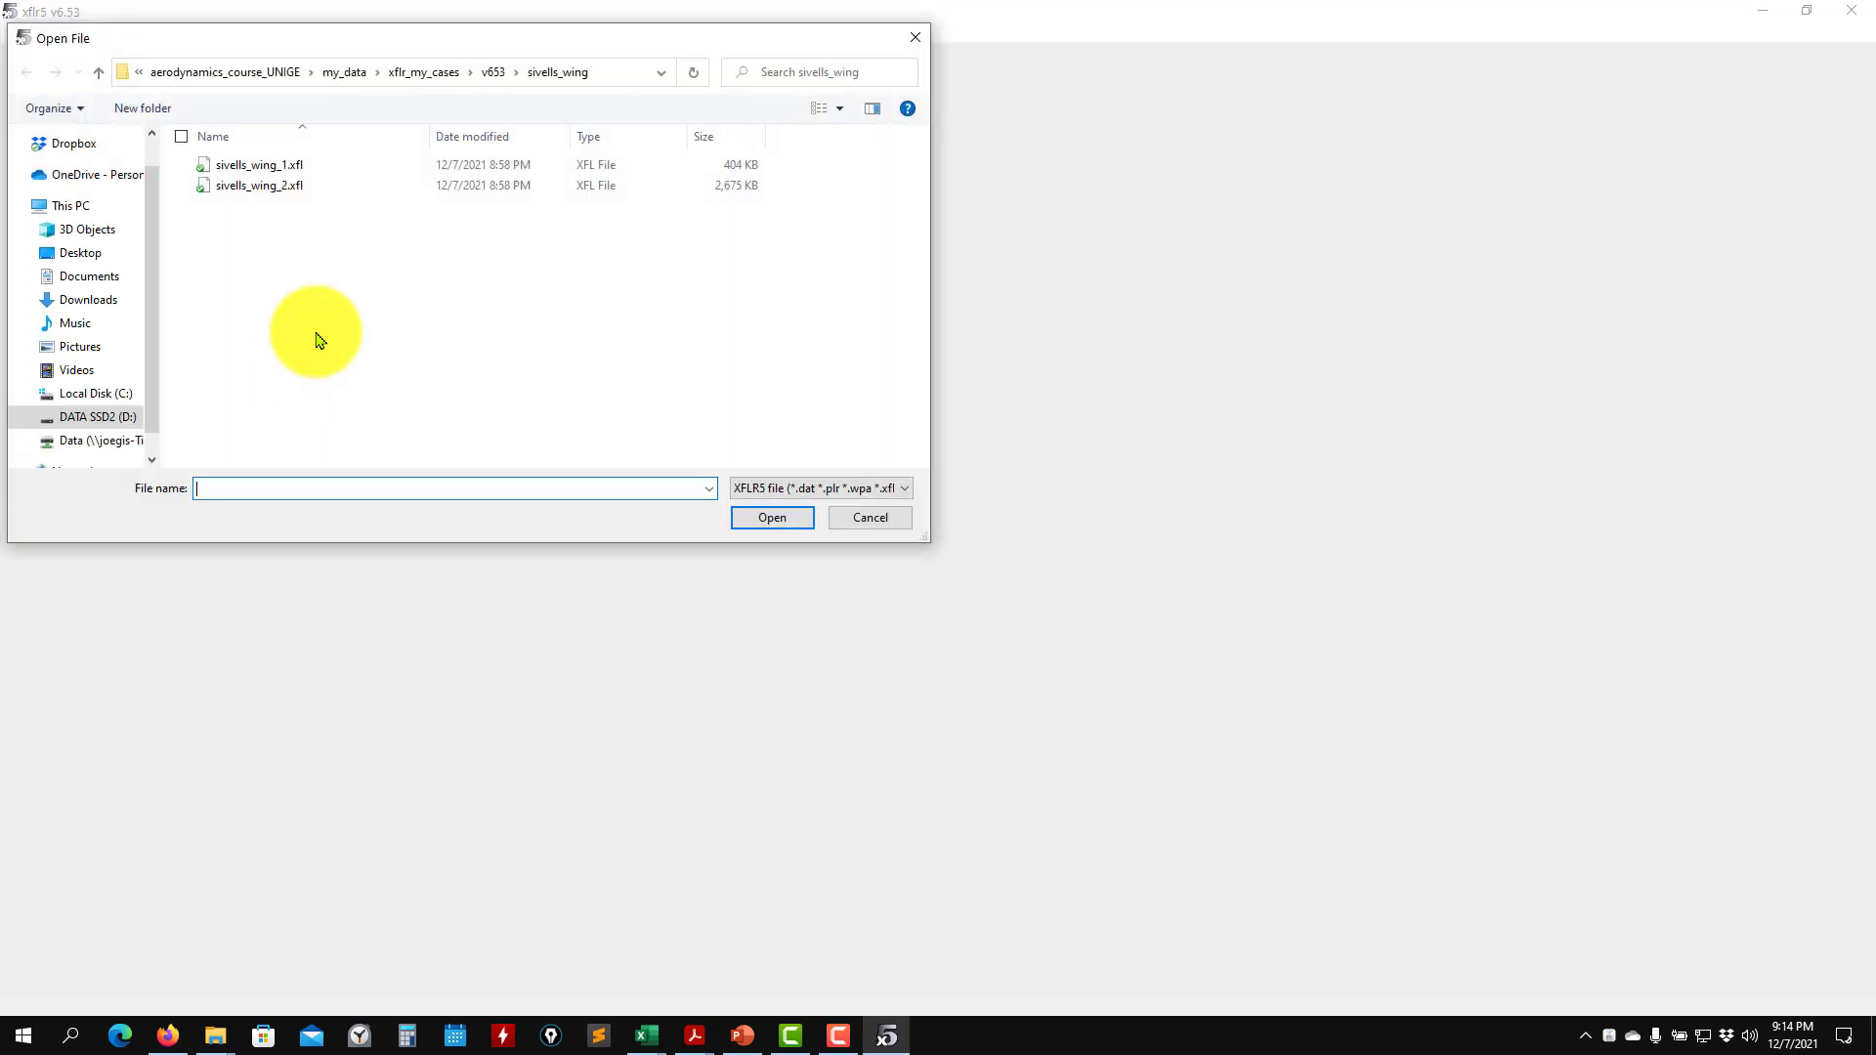
left_click(244, 166)
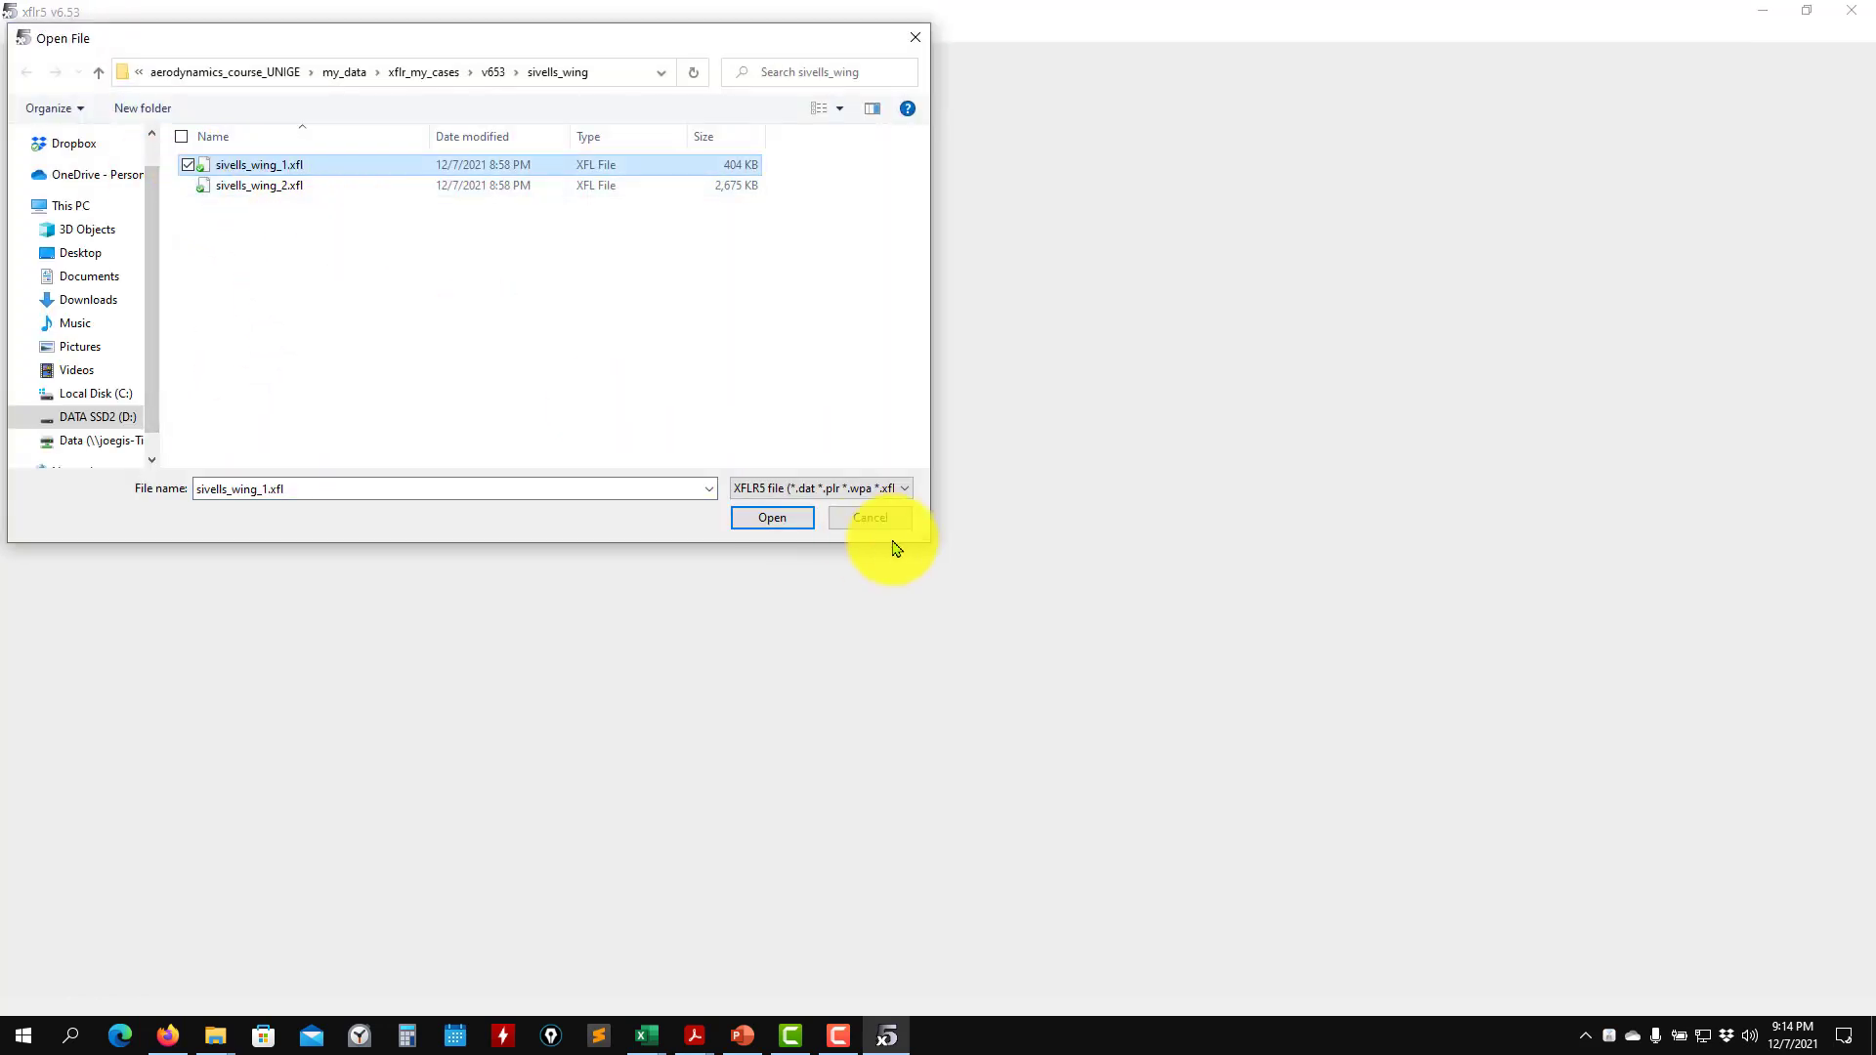
left_click(772, 518)
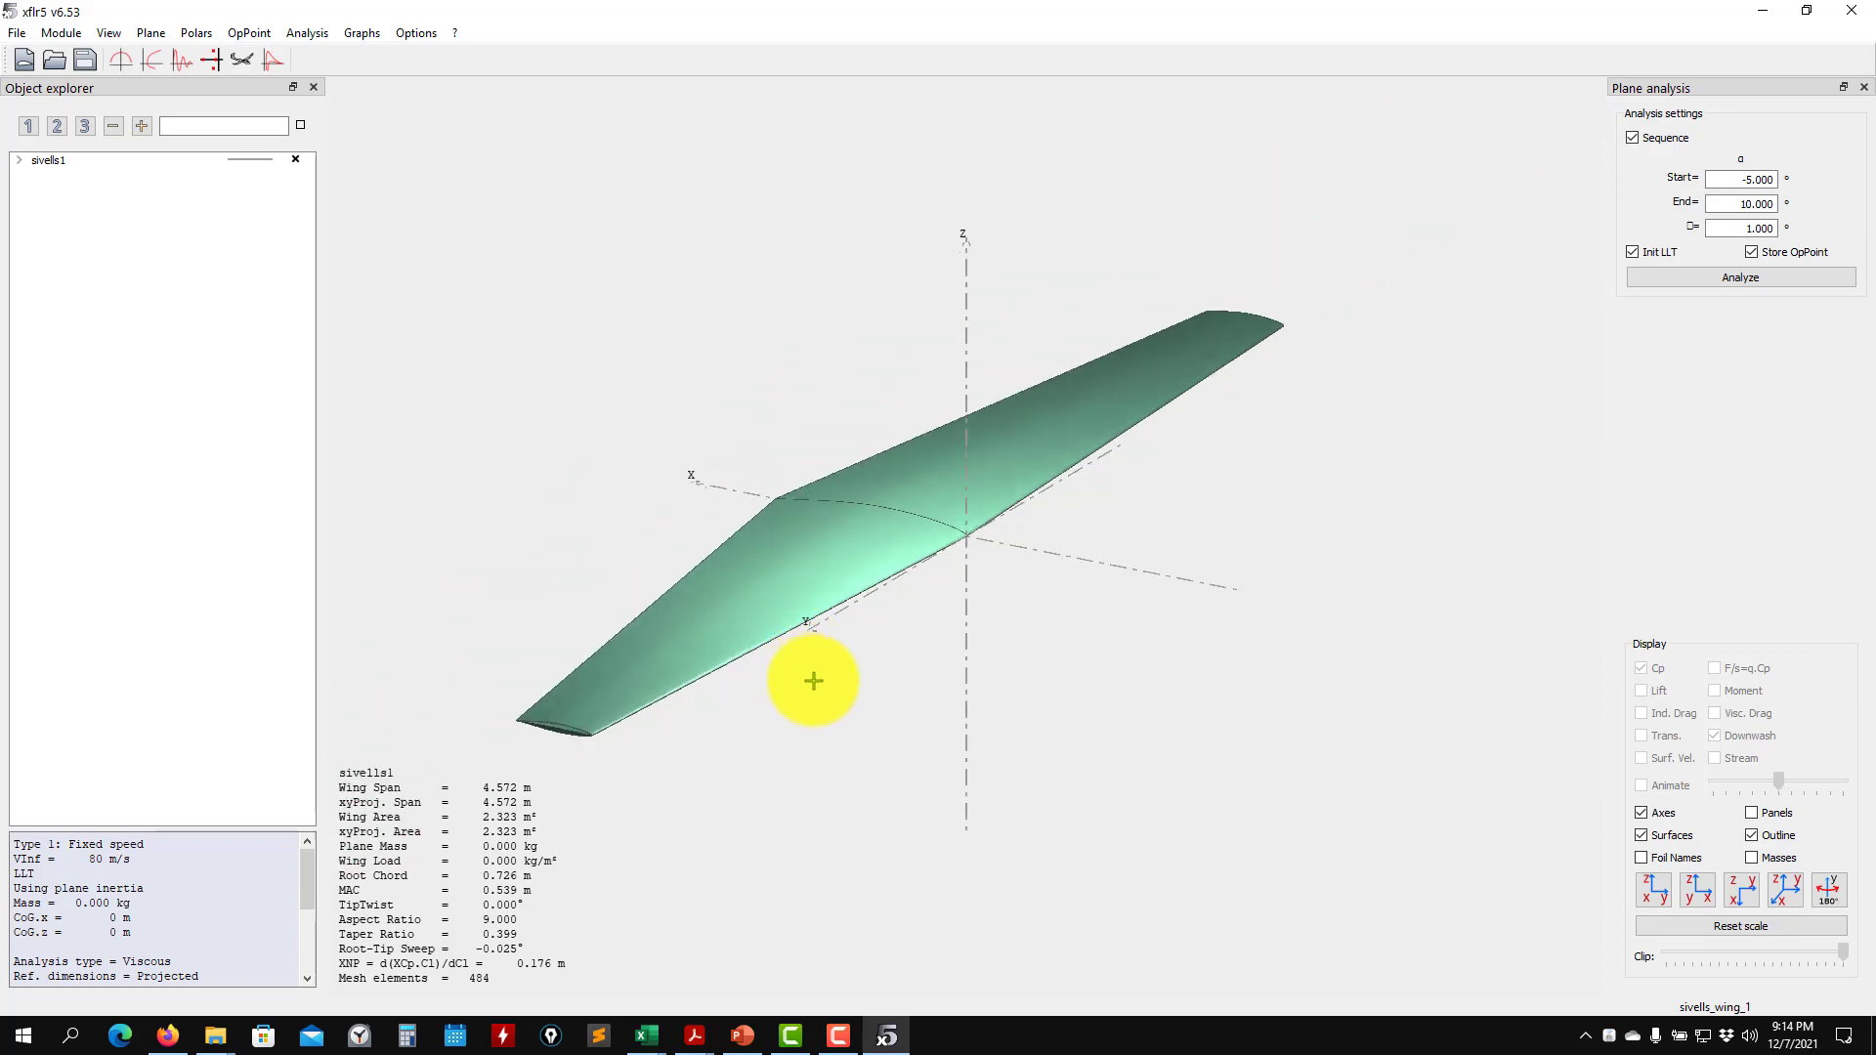
- Examine the sivells1 wing geometry in the 3D view and display its polar graphs
left_click_drag(816, 678, 1073, 704)
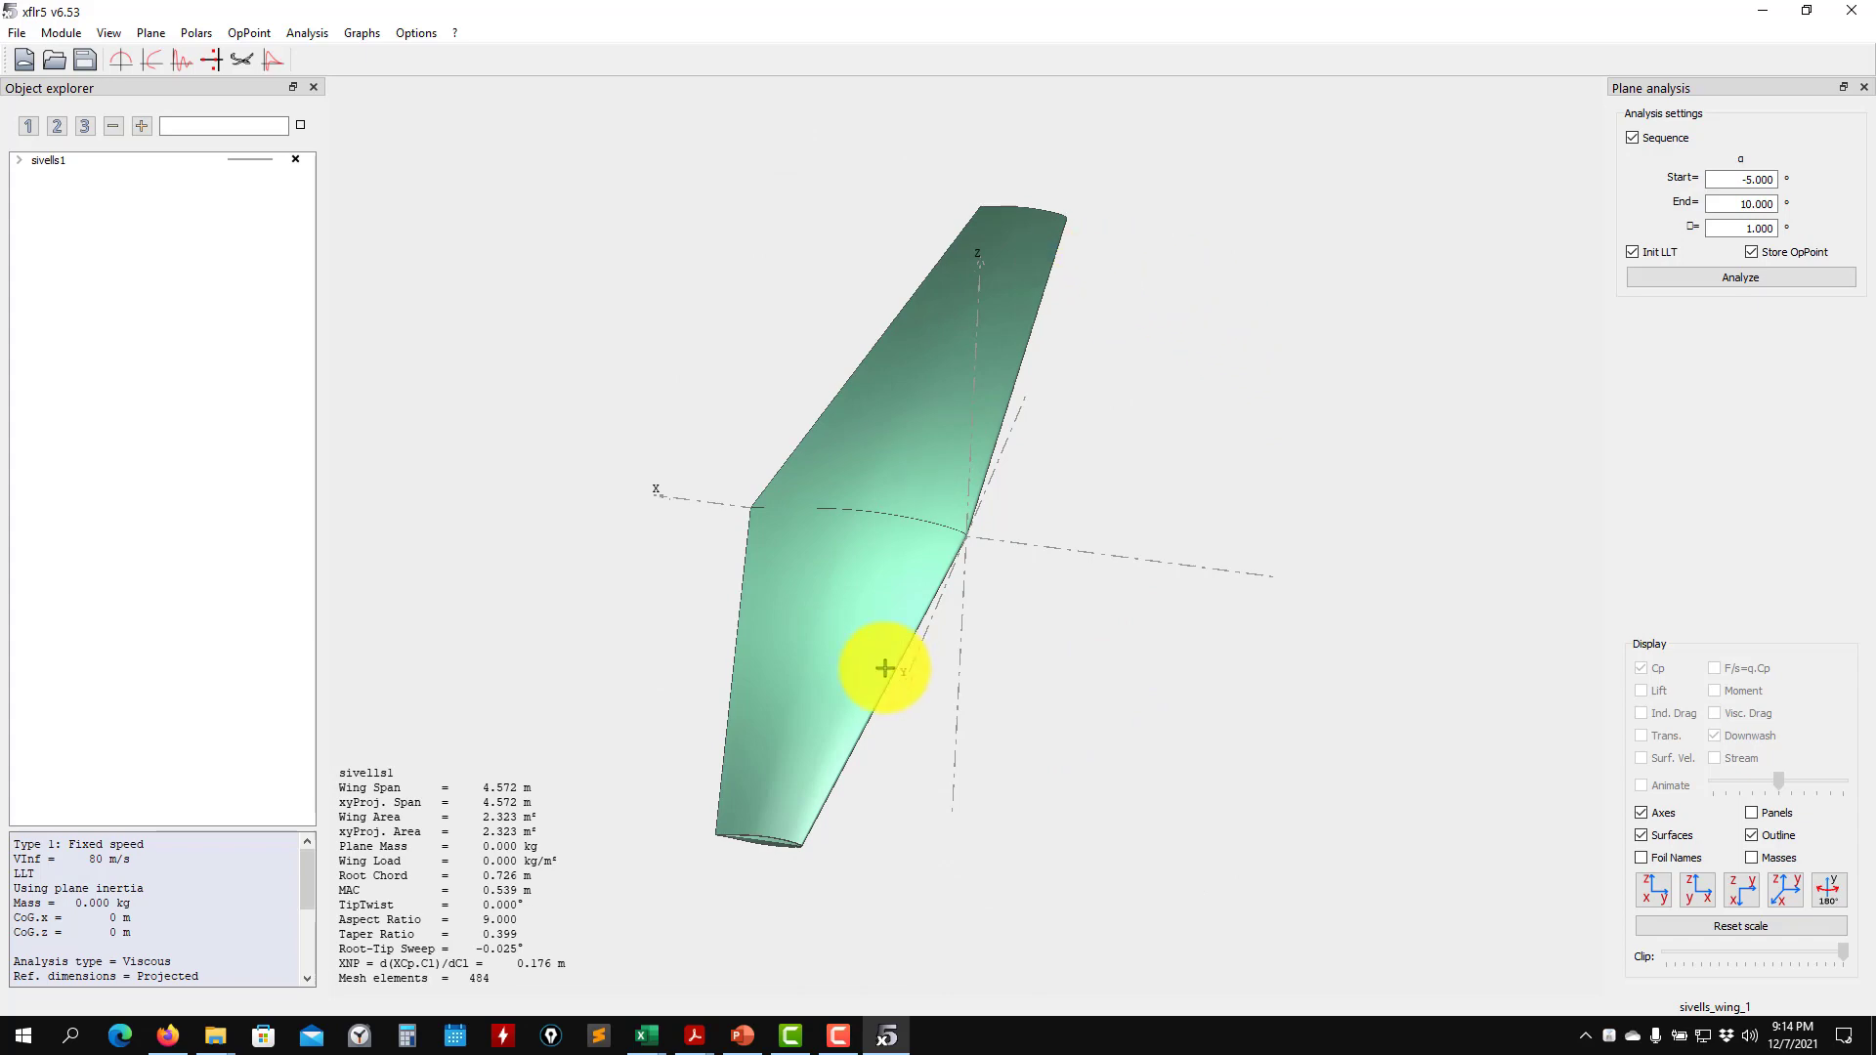
left_click_drag(884, 662, 866, 582)
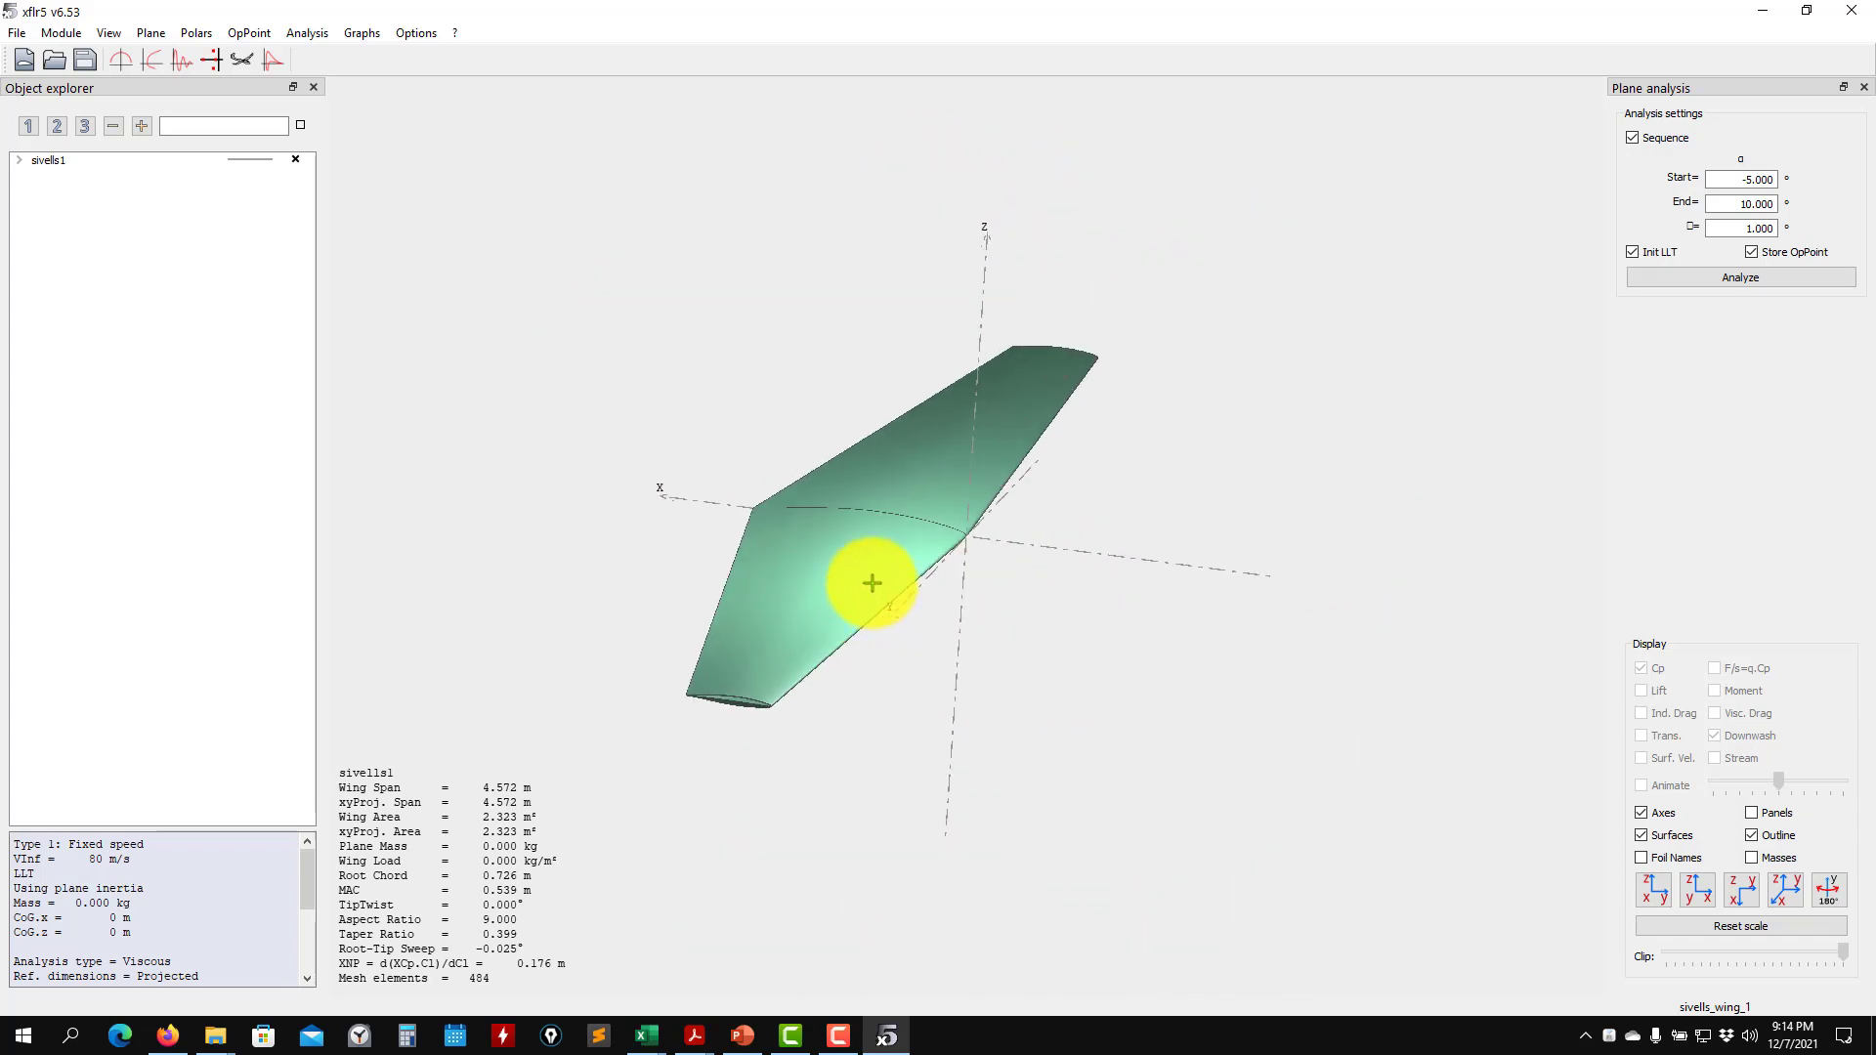
left_click(243, 61)
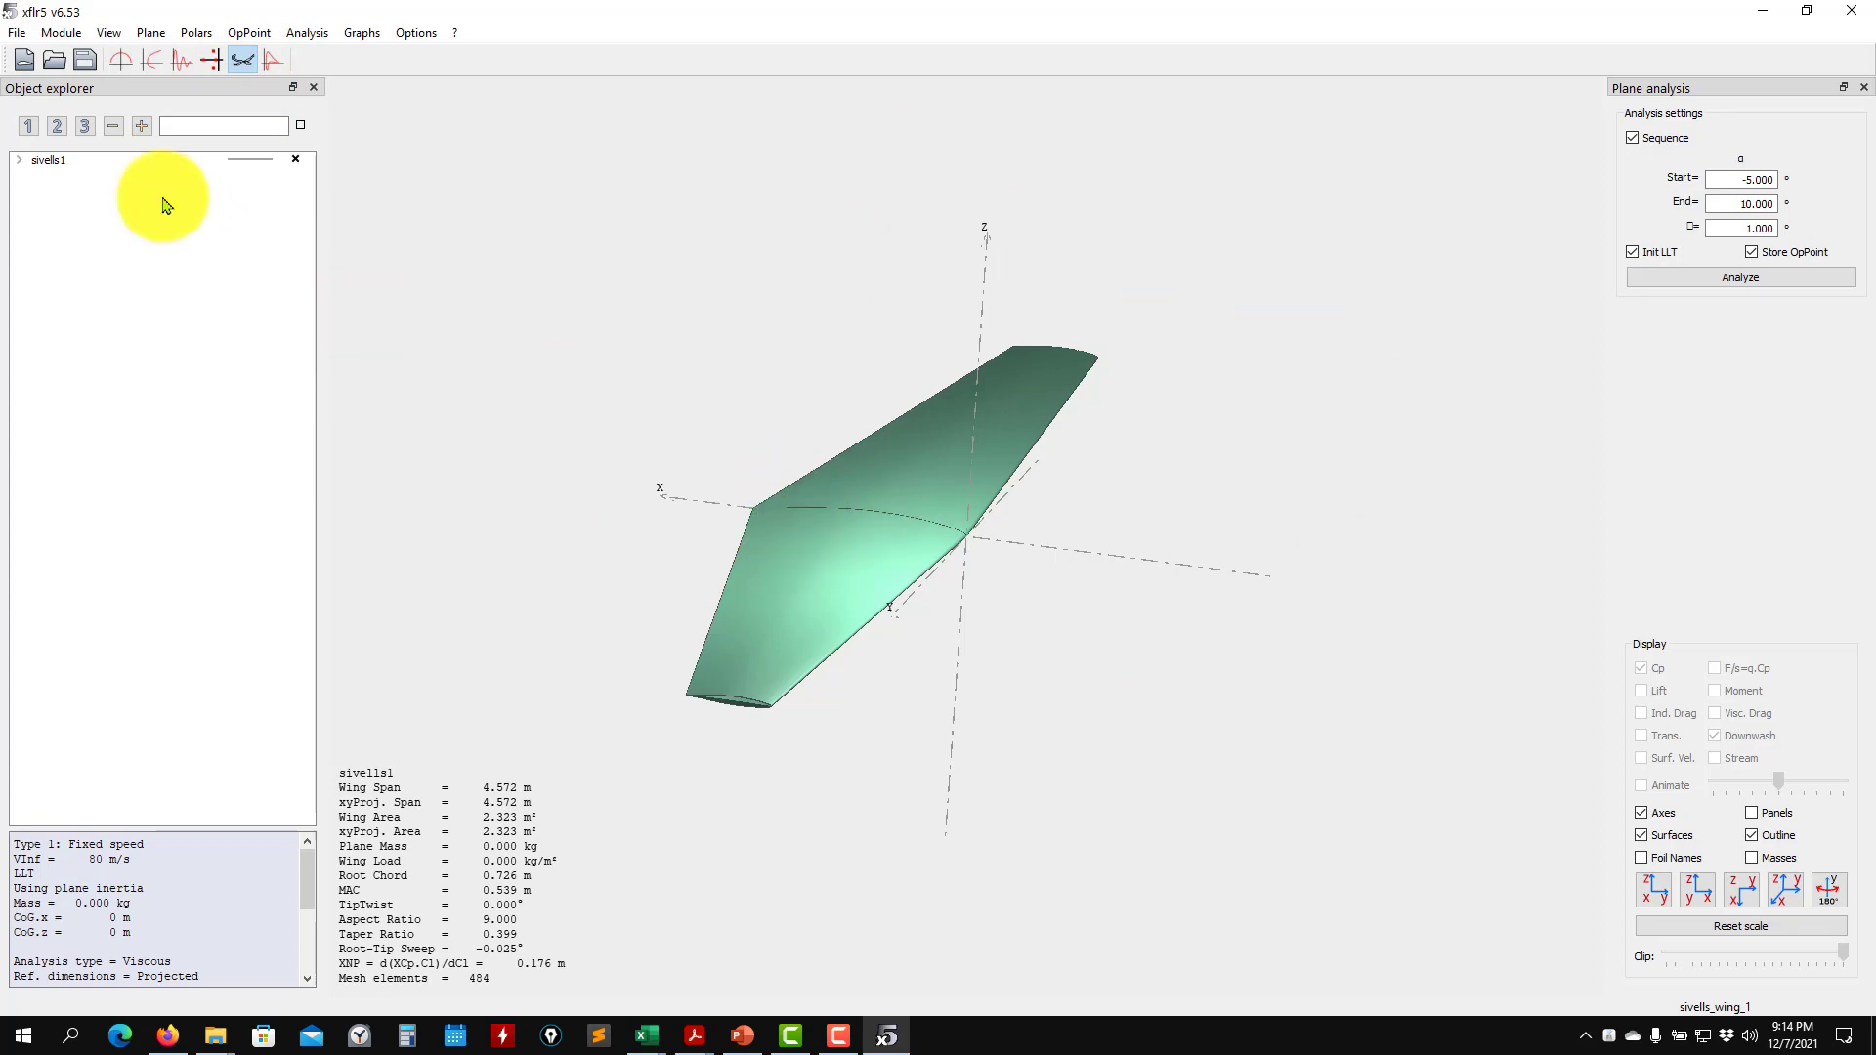
left_click(159, 62)
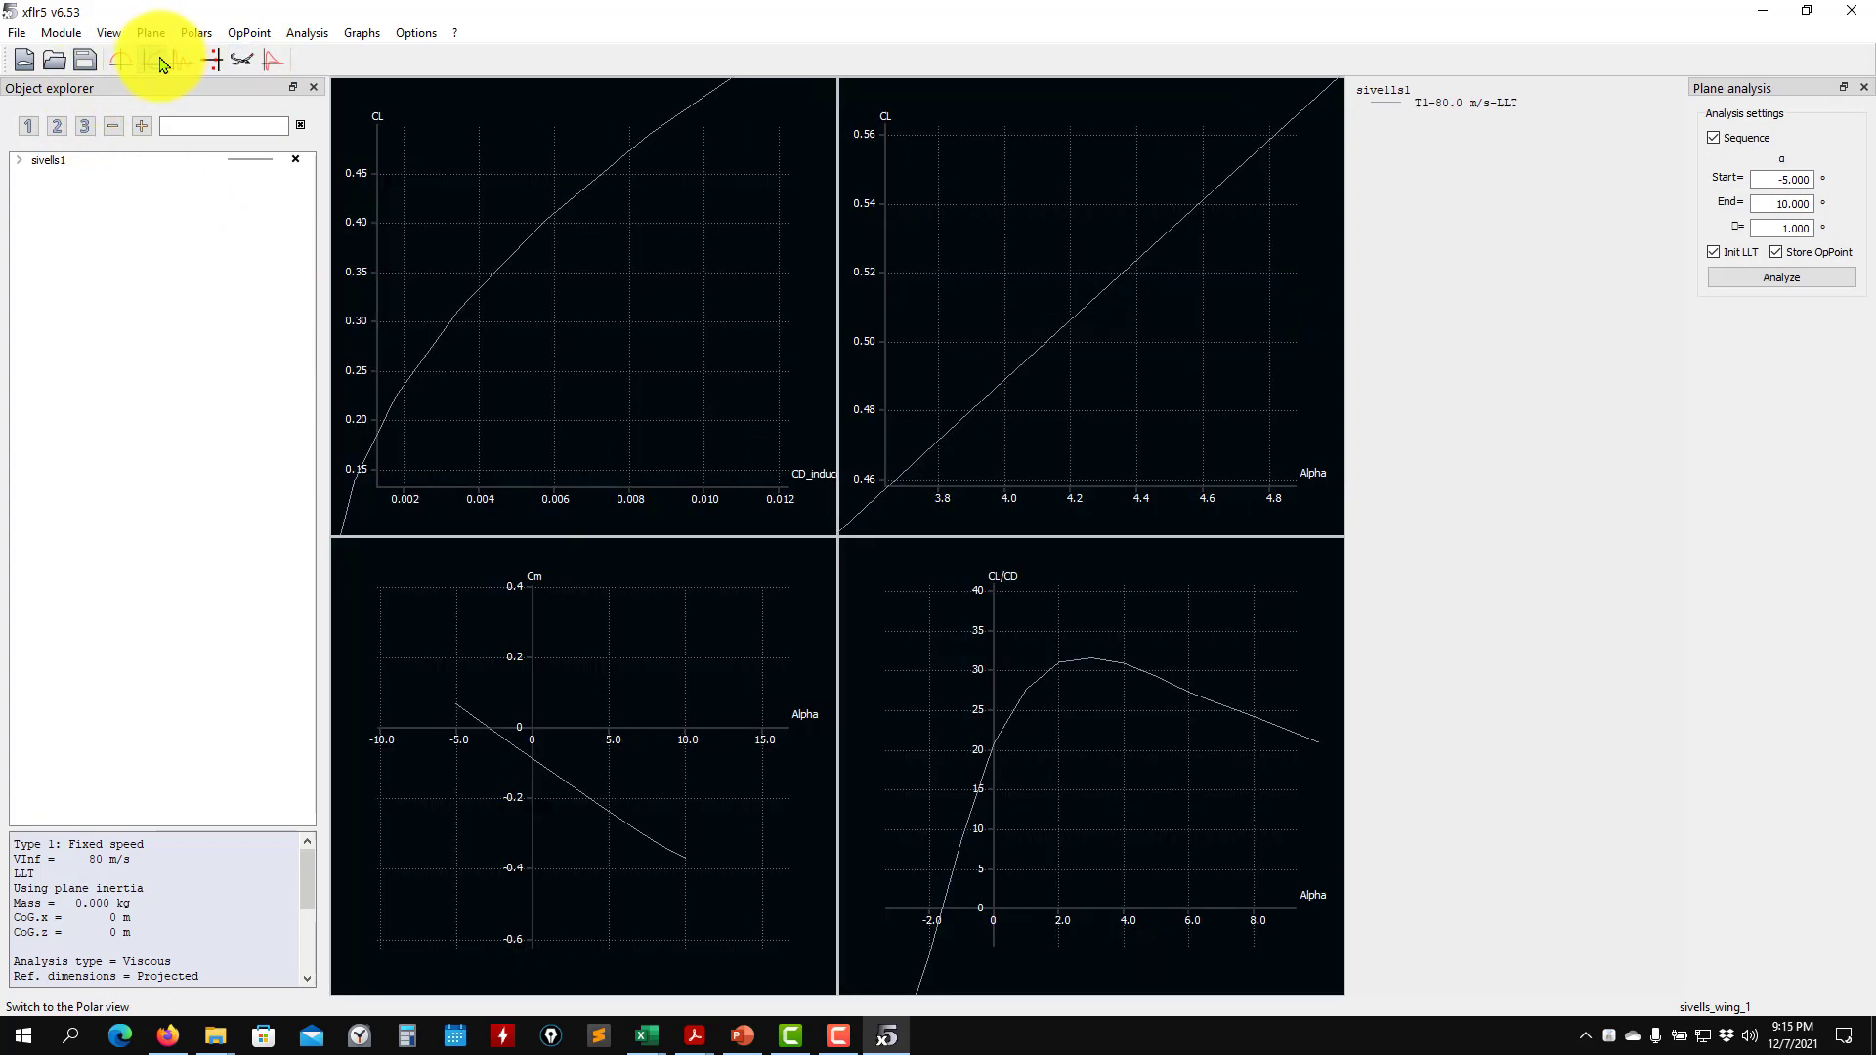
- Compare the induced angle distributions of the T1-80.0 m/s-LLT polar at several angles of attack, and return to the 3D view with the 0° point selected
left_click(118, 66)
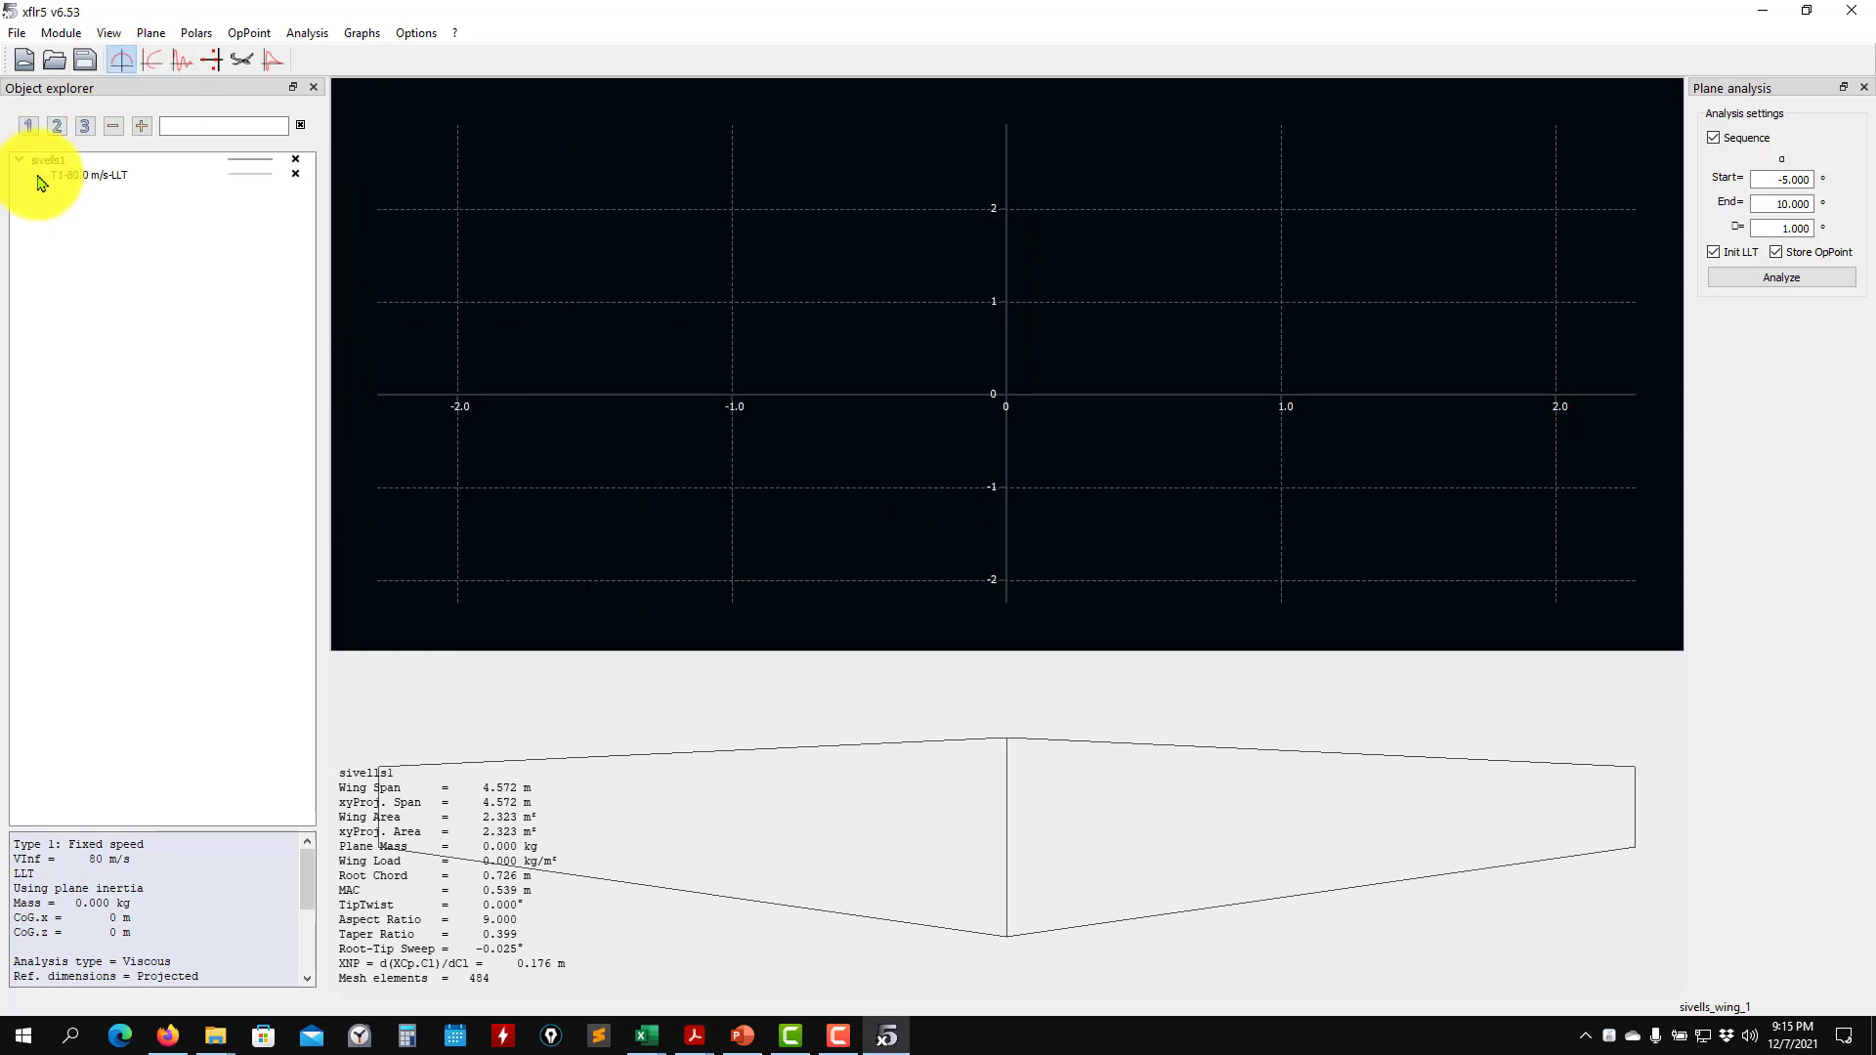
left_click(39, 176)
left_click(149, 219)
left_click(129, 290)
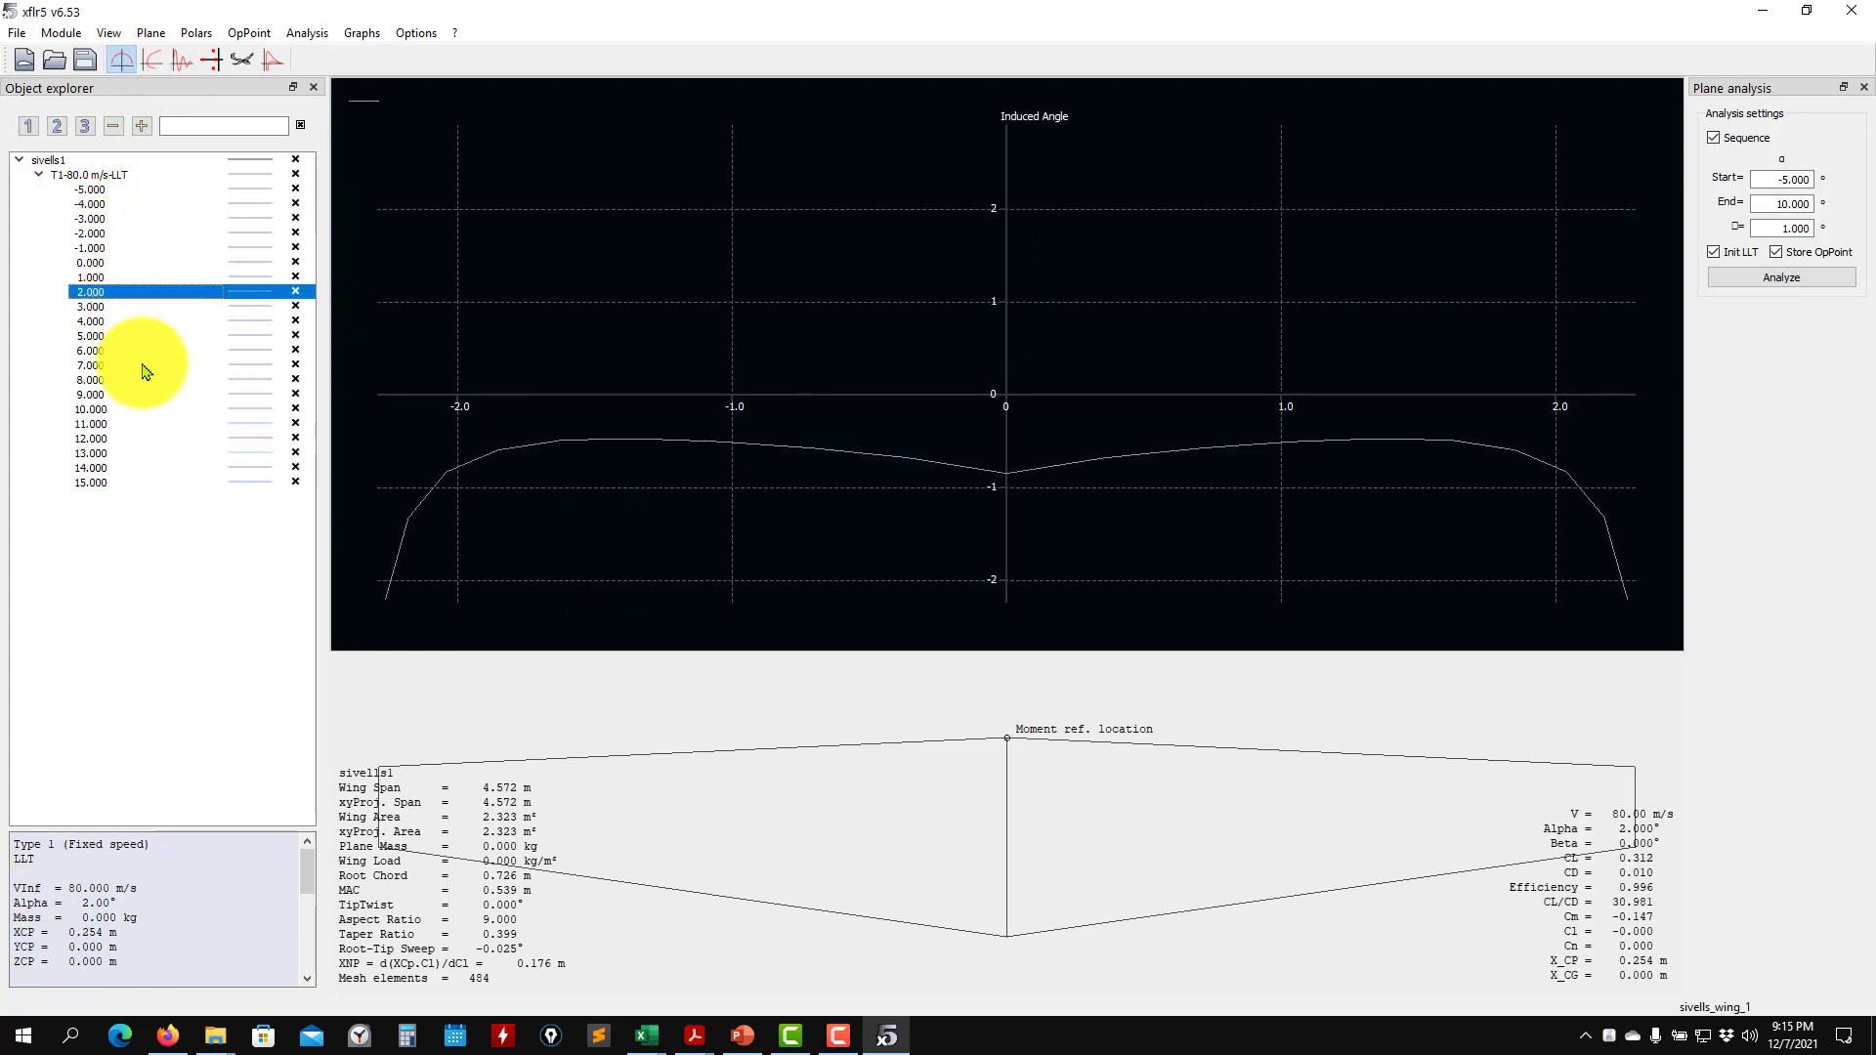
left_click(142, 368)
left_click(136, 424)
left_click(137, 452)
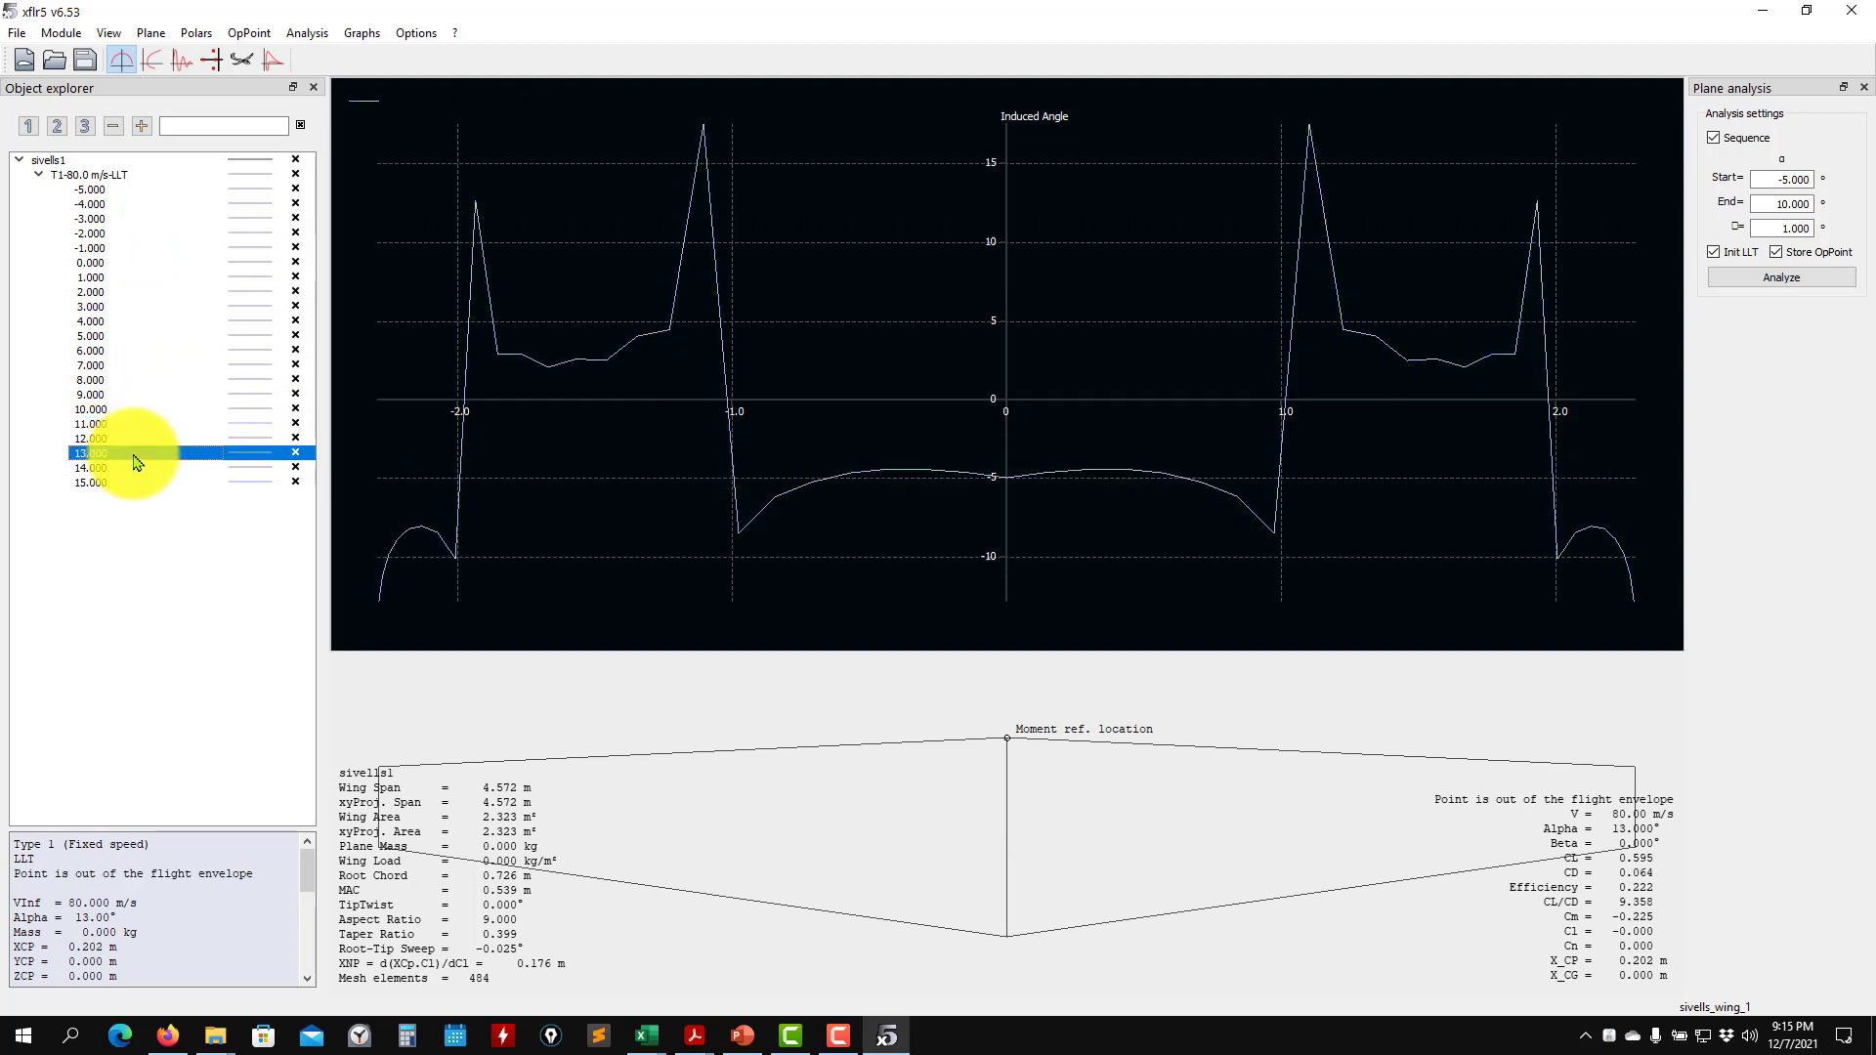
left_click(138, 379)
left_click(88, 455)
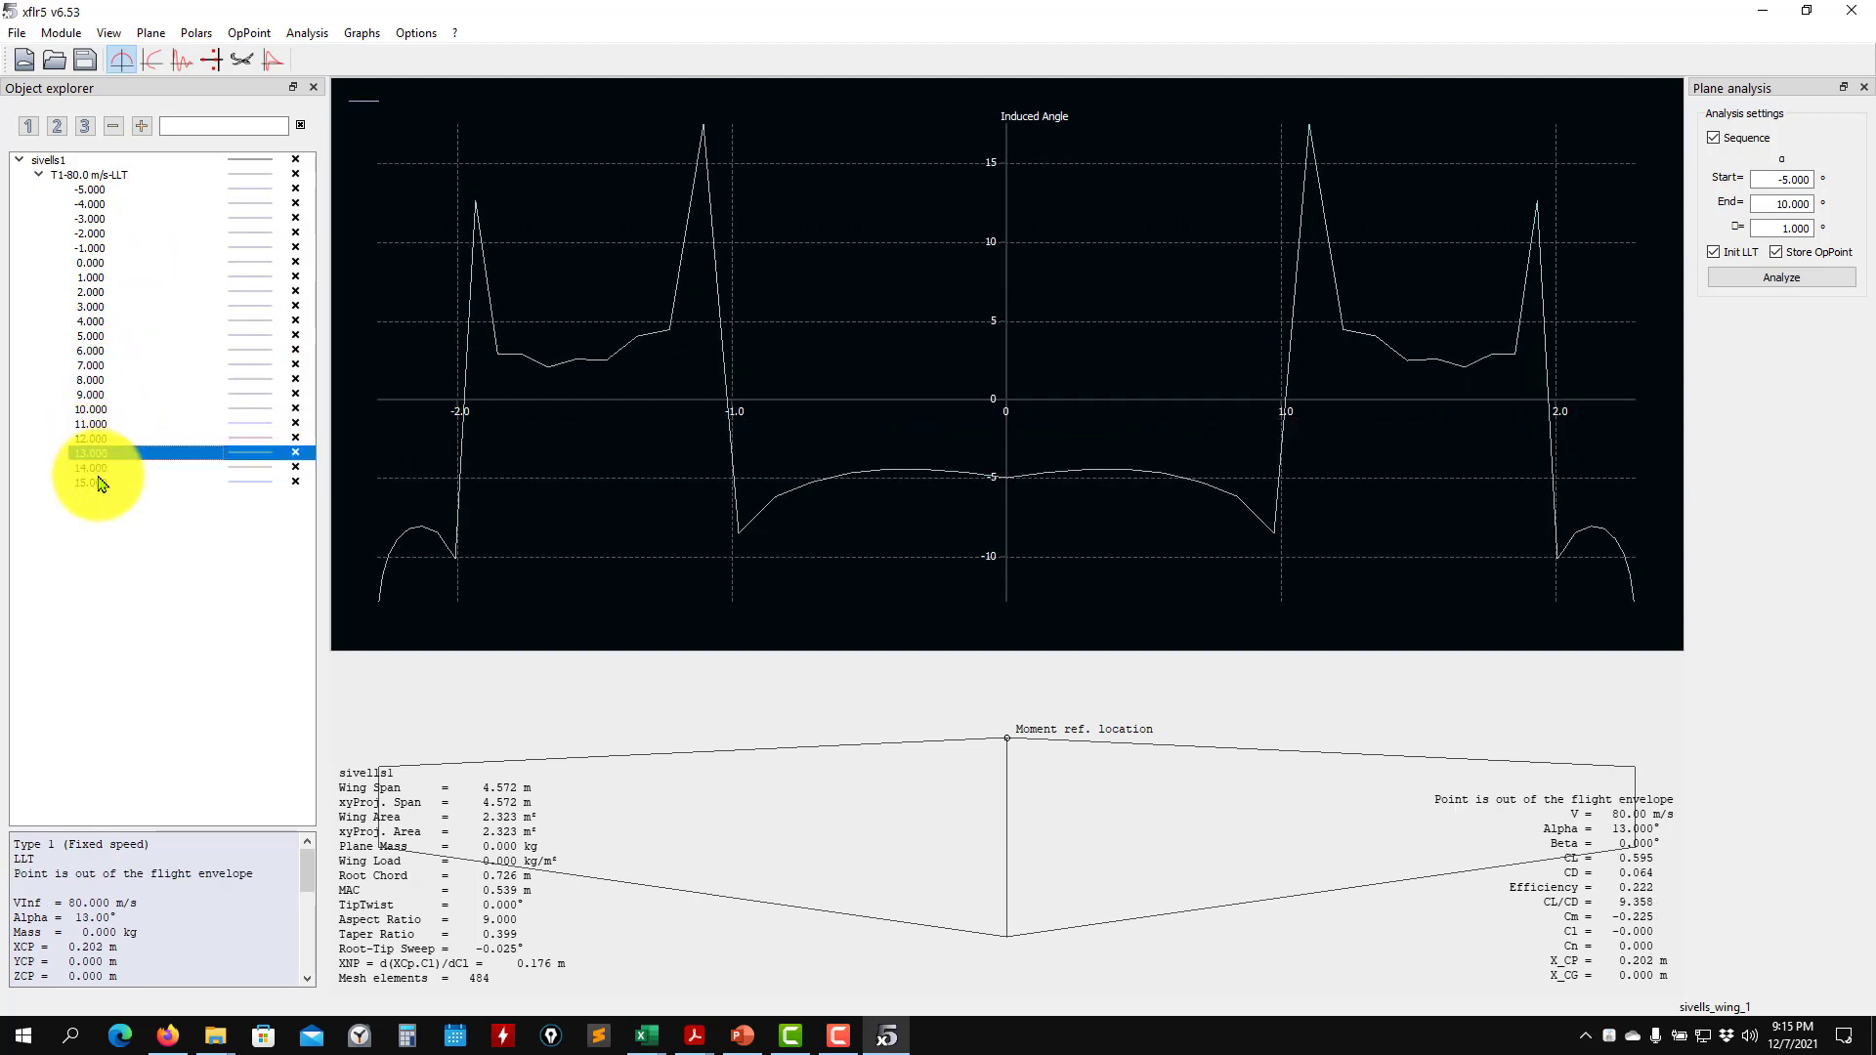
left_click(88, 408)
left_click(110, 349)
left_click(122, 321)
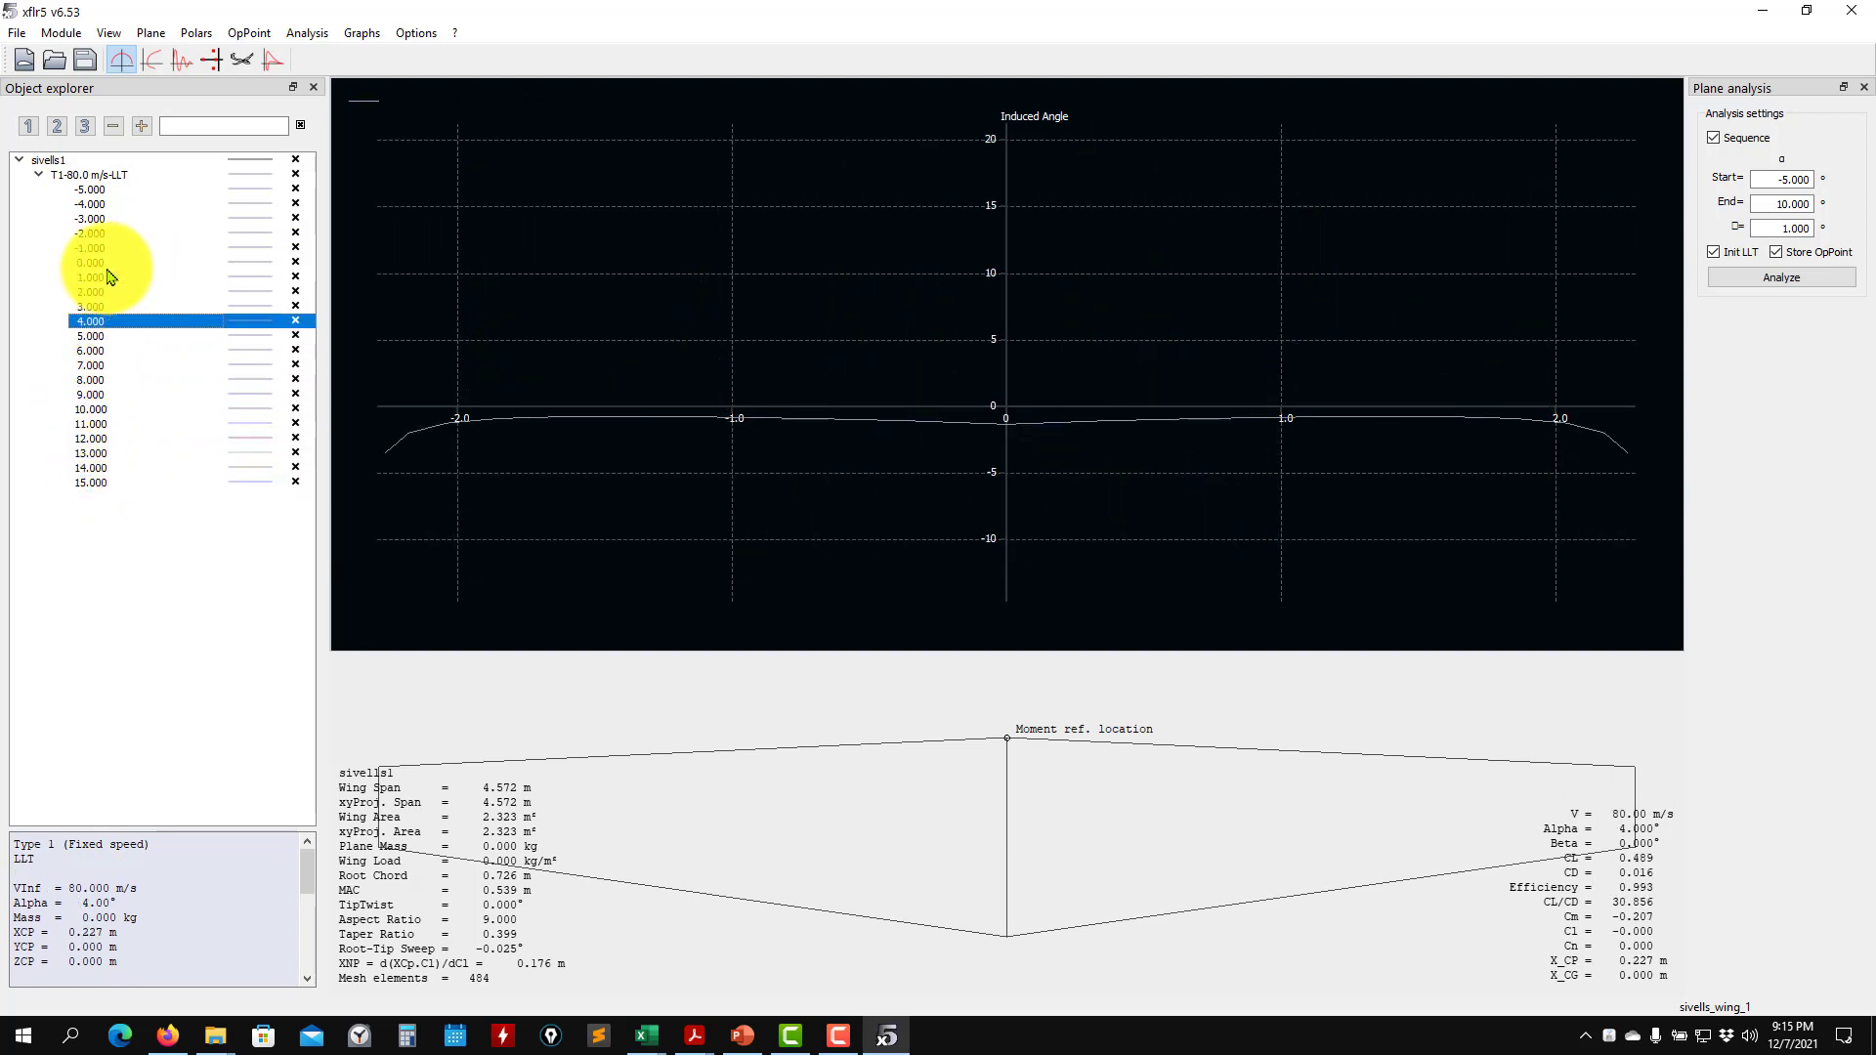
left_click(125, 263)
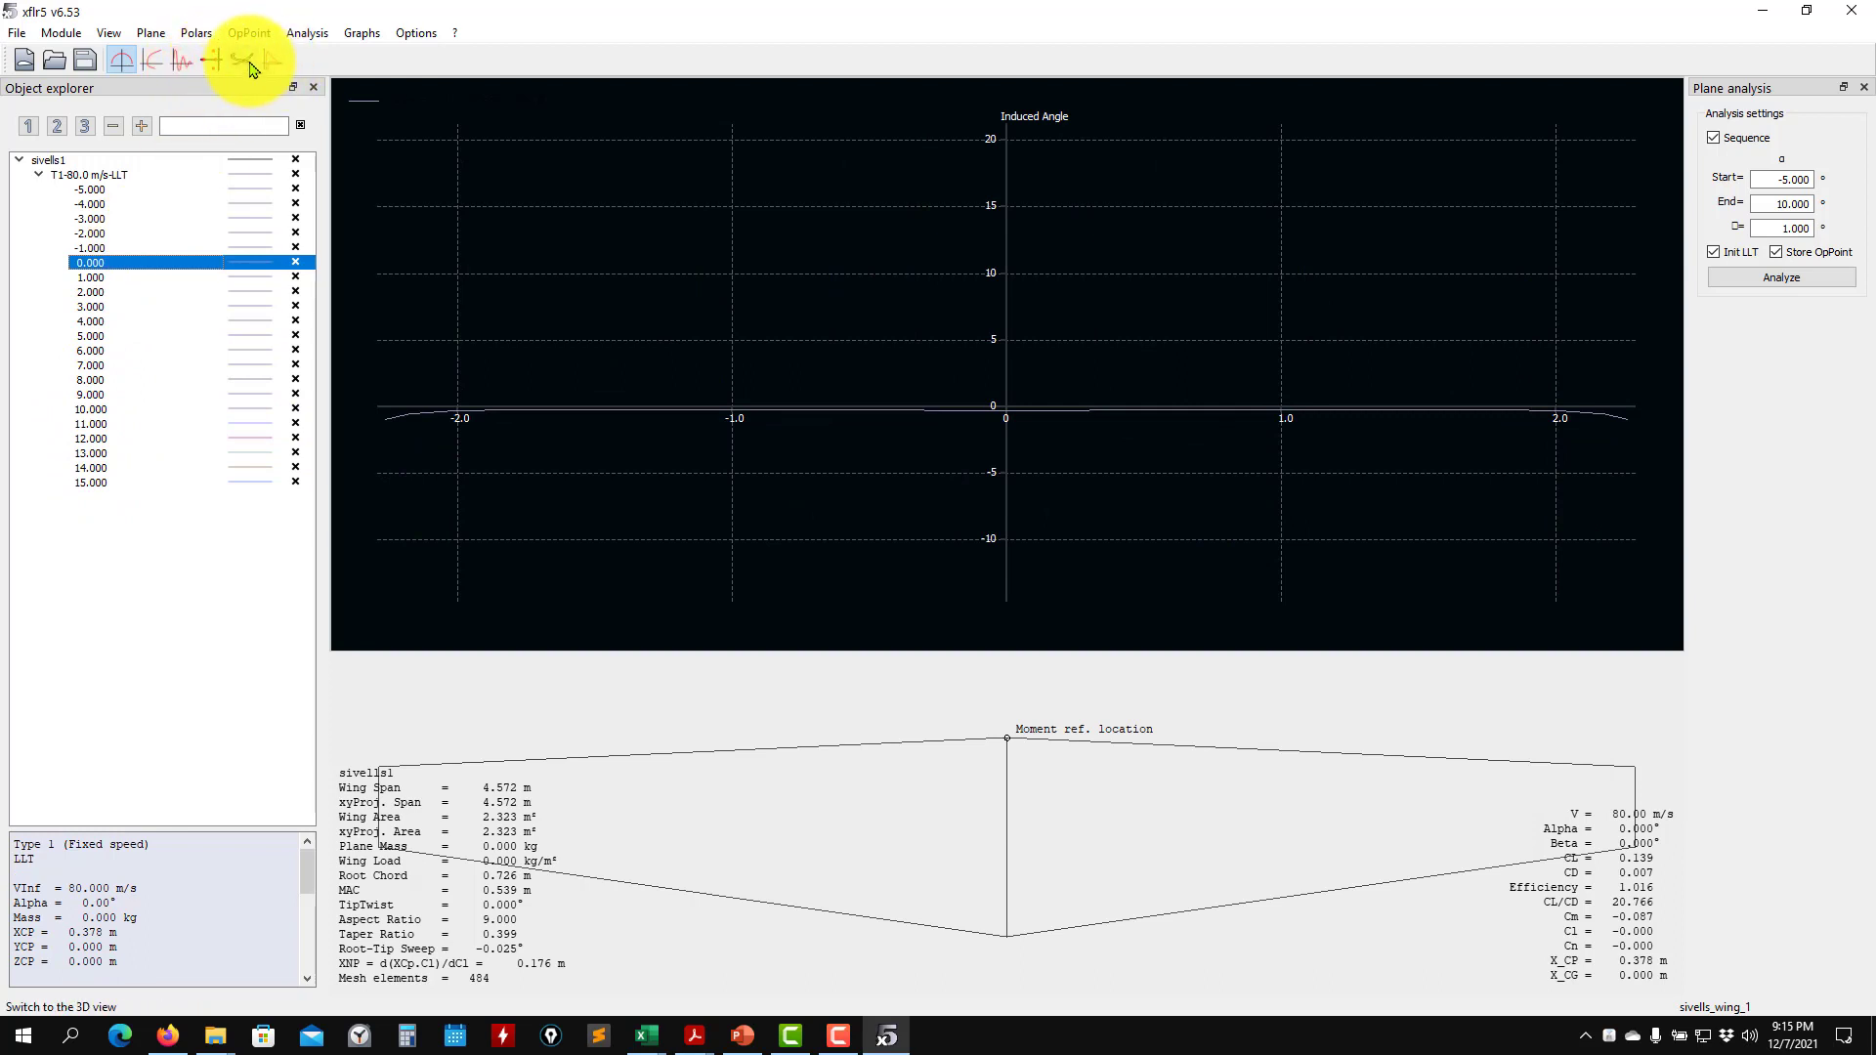
left_click(243, 61)
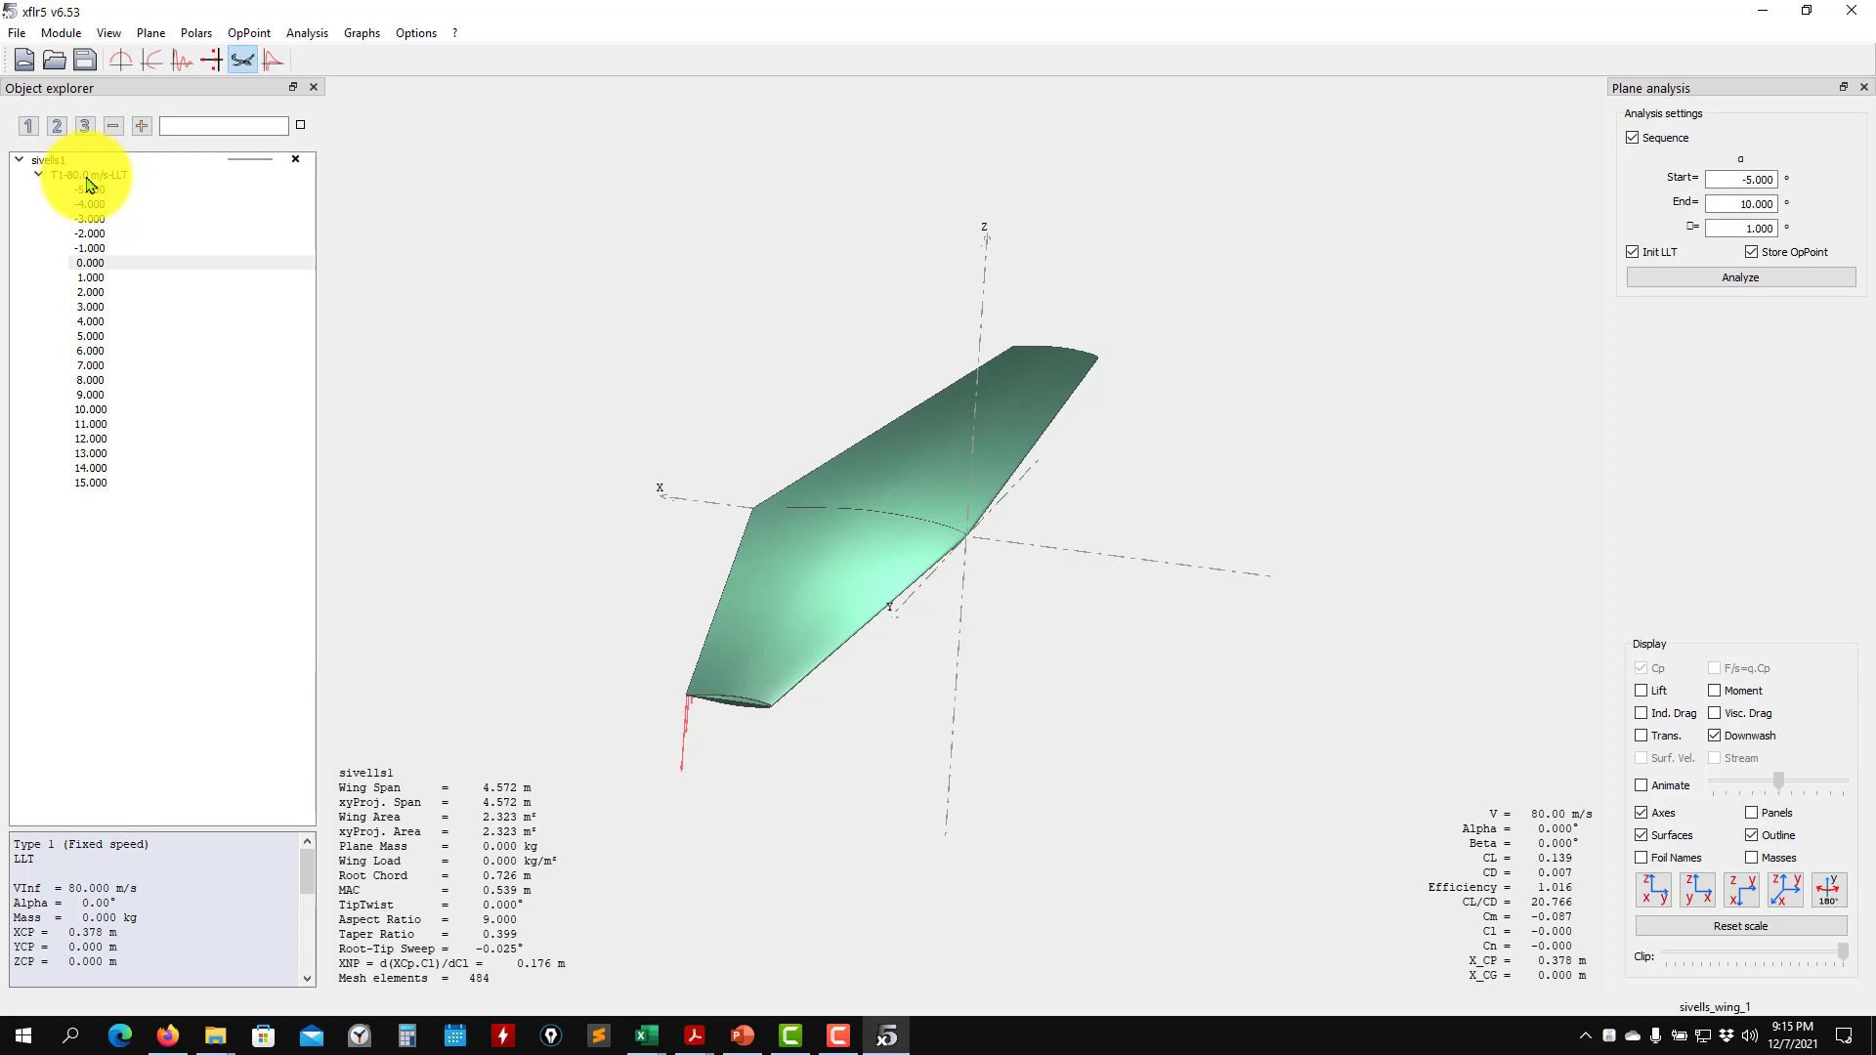
- Switch to the XFoil Direct Analysis module and browse the NACA 2412 polars
left_click(62, 33)
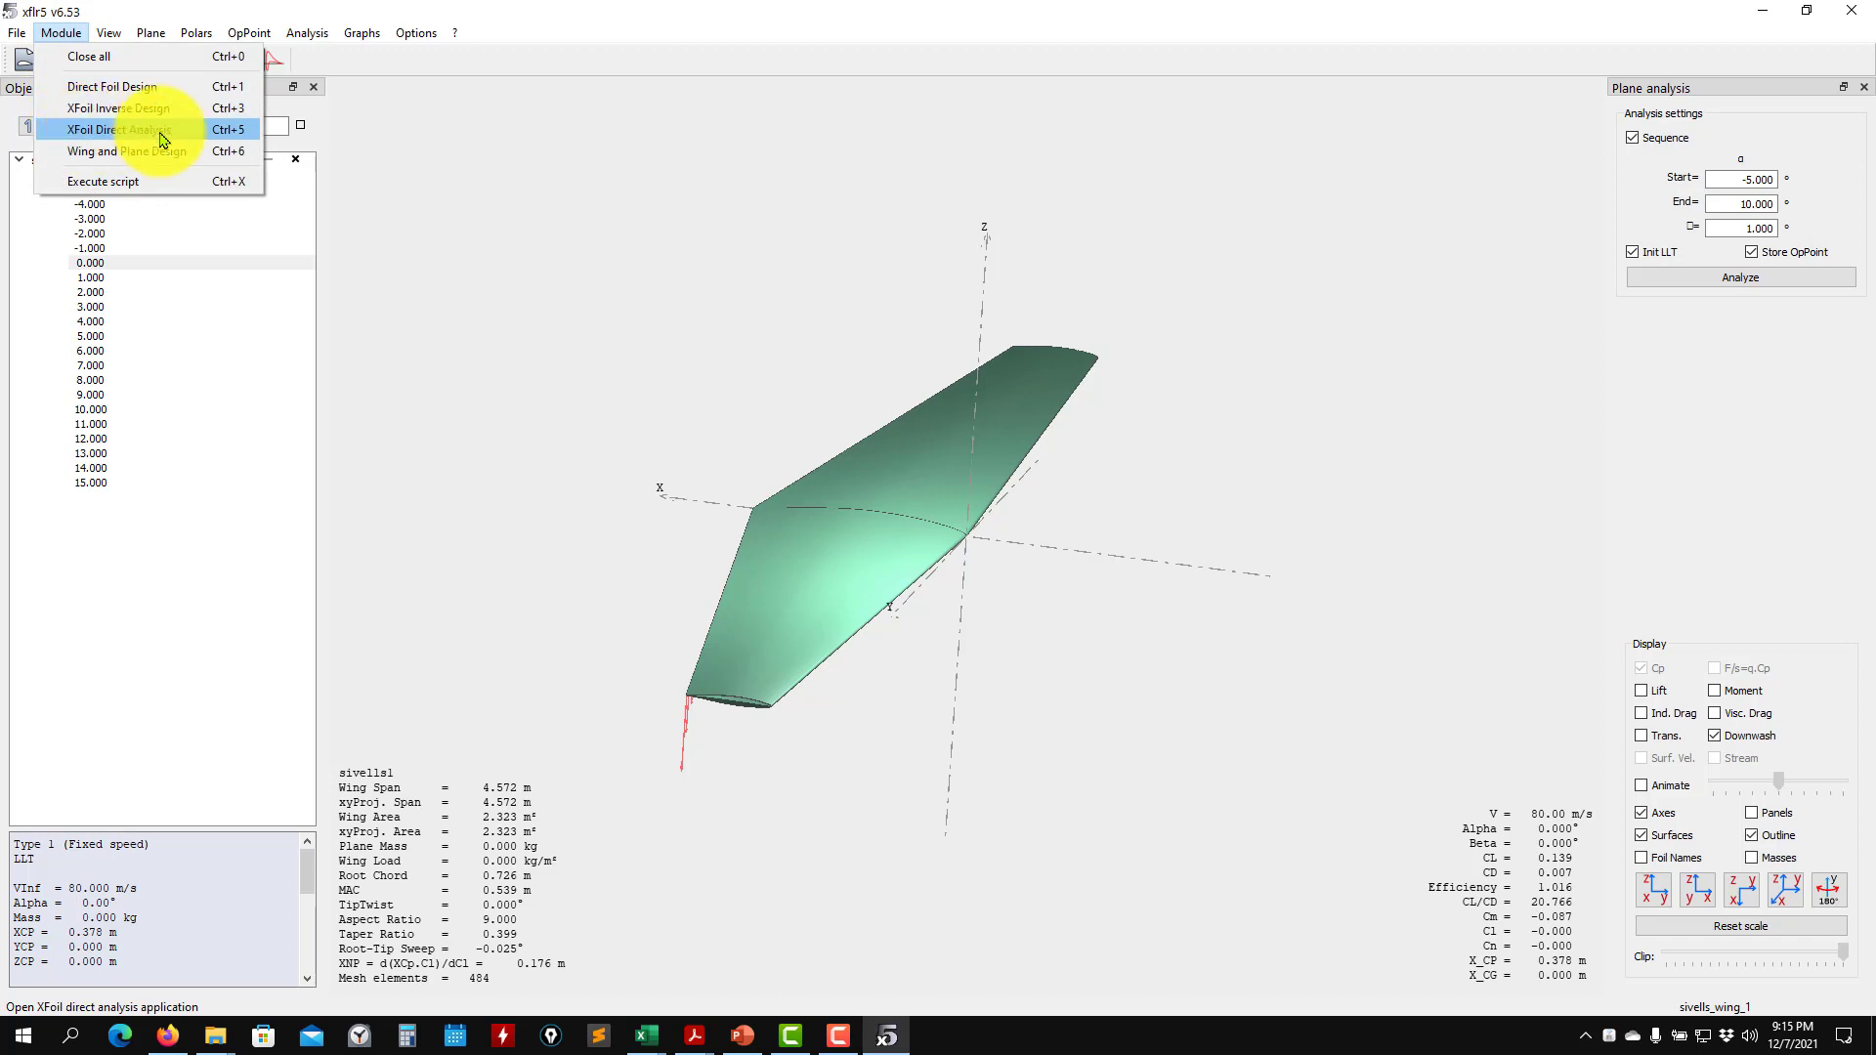
left_click(88, 134)
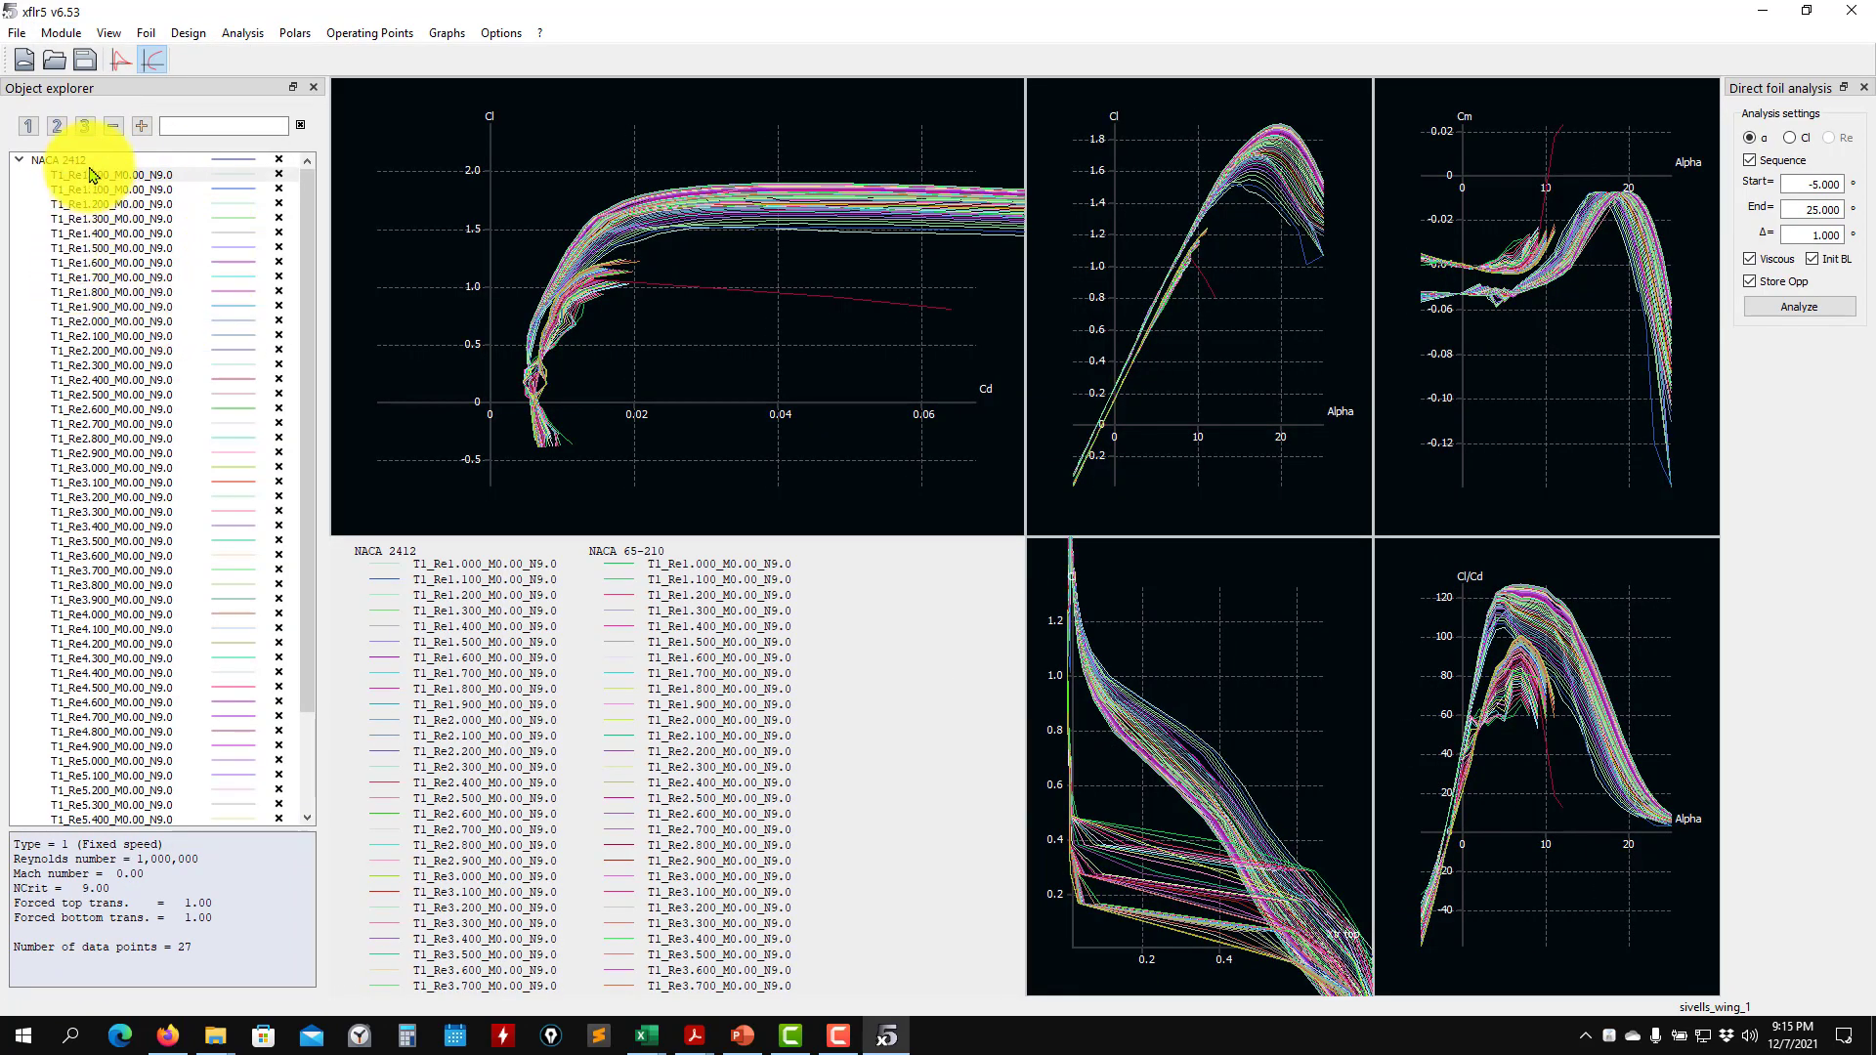
scroll(98, 171, "down", 3)
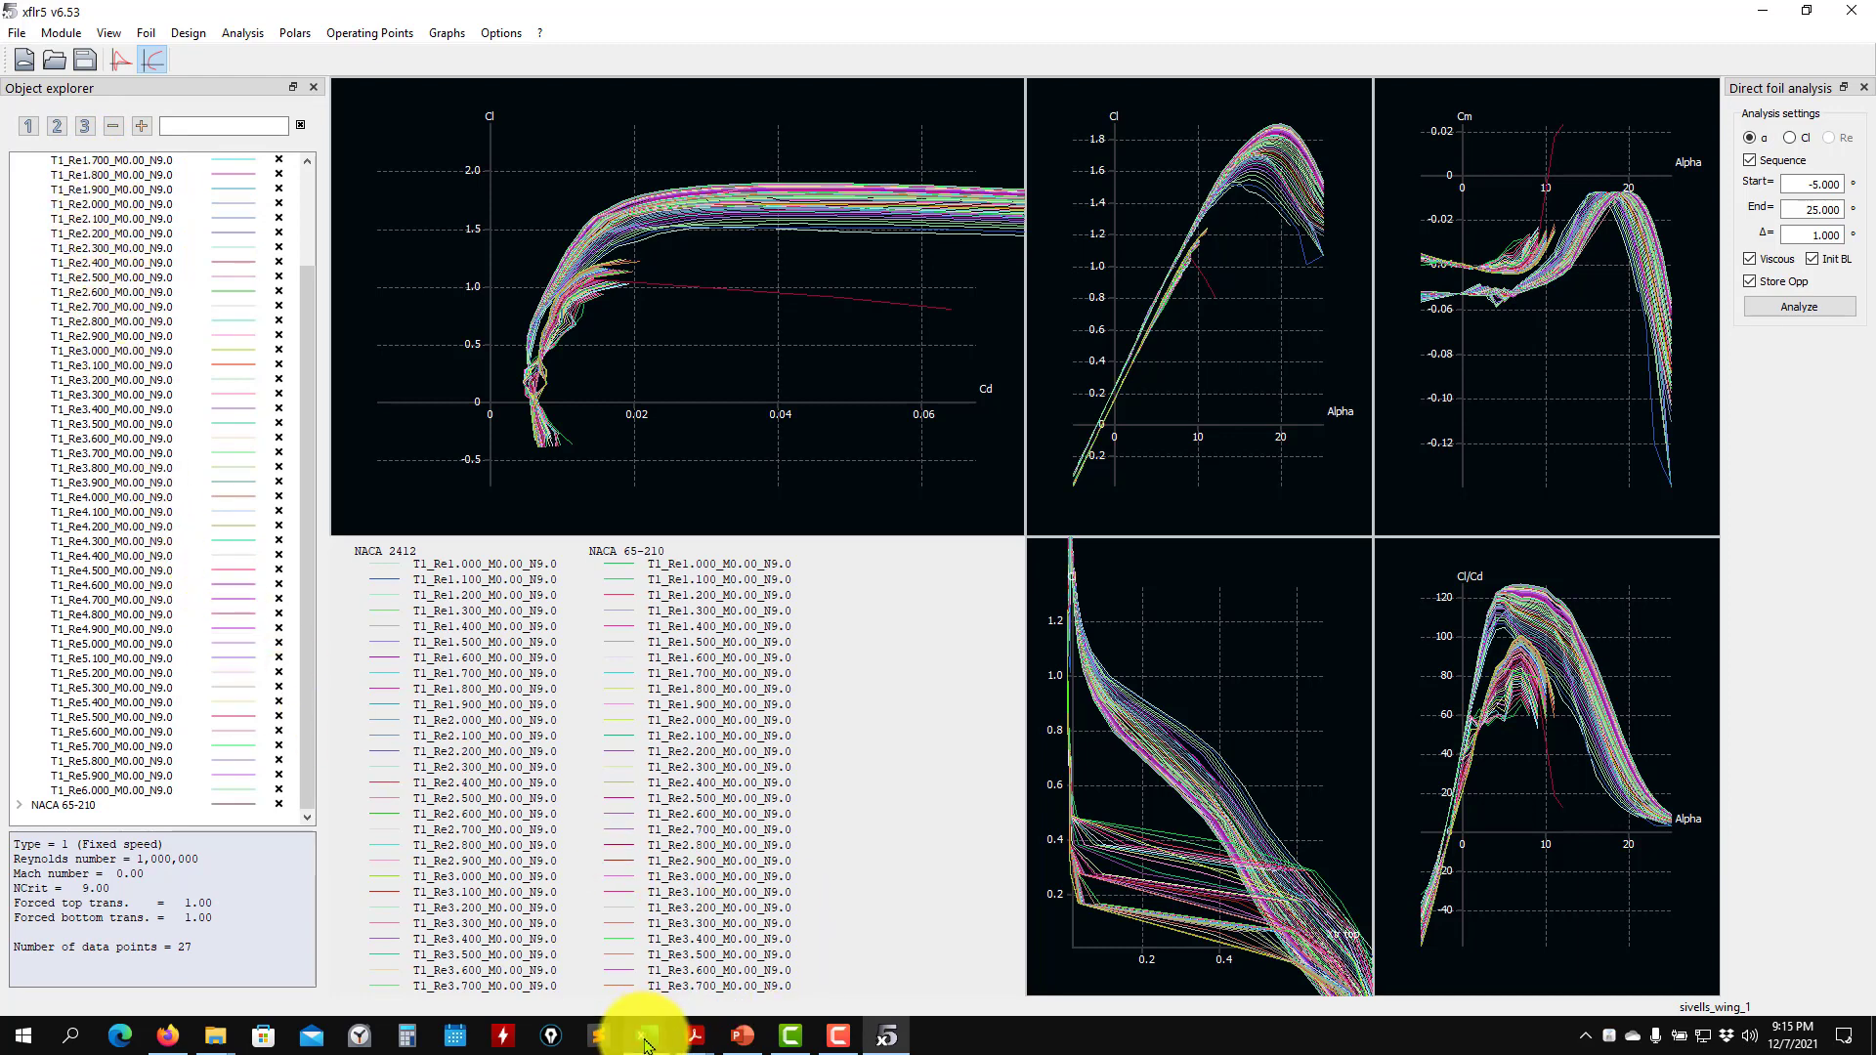
- Switch to the Excel workbook, check the airfoil section on the Bertin wing sheet, and minimize the workbook
mouse_move(635, 1028)
left_click(598, 968)
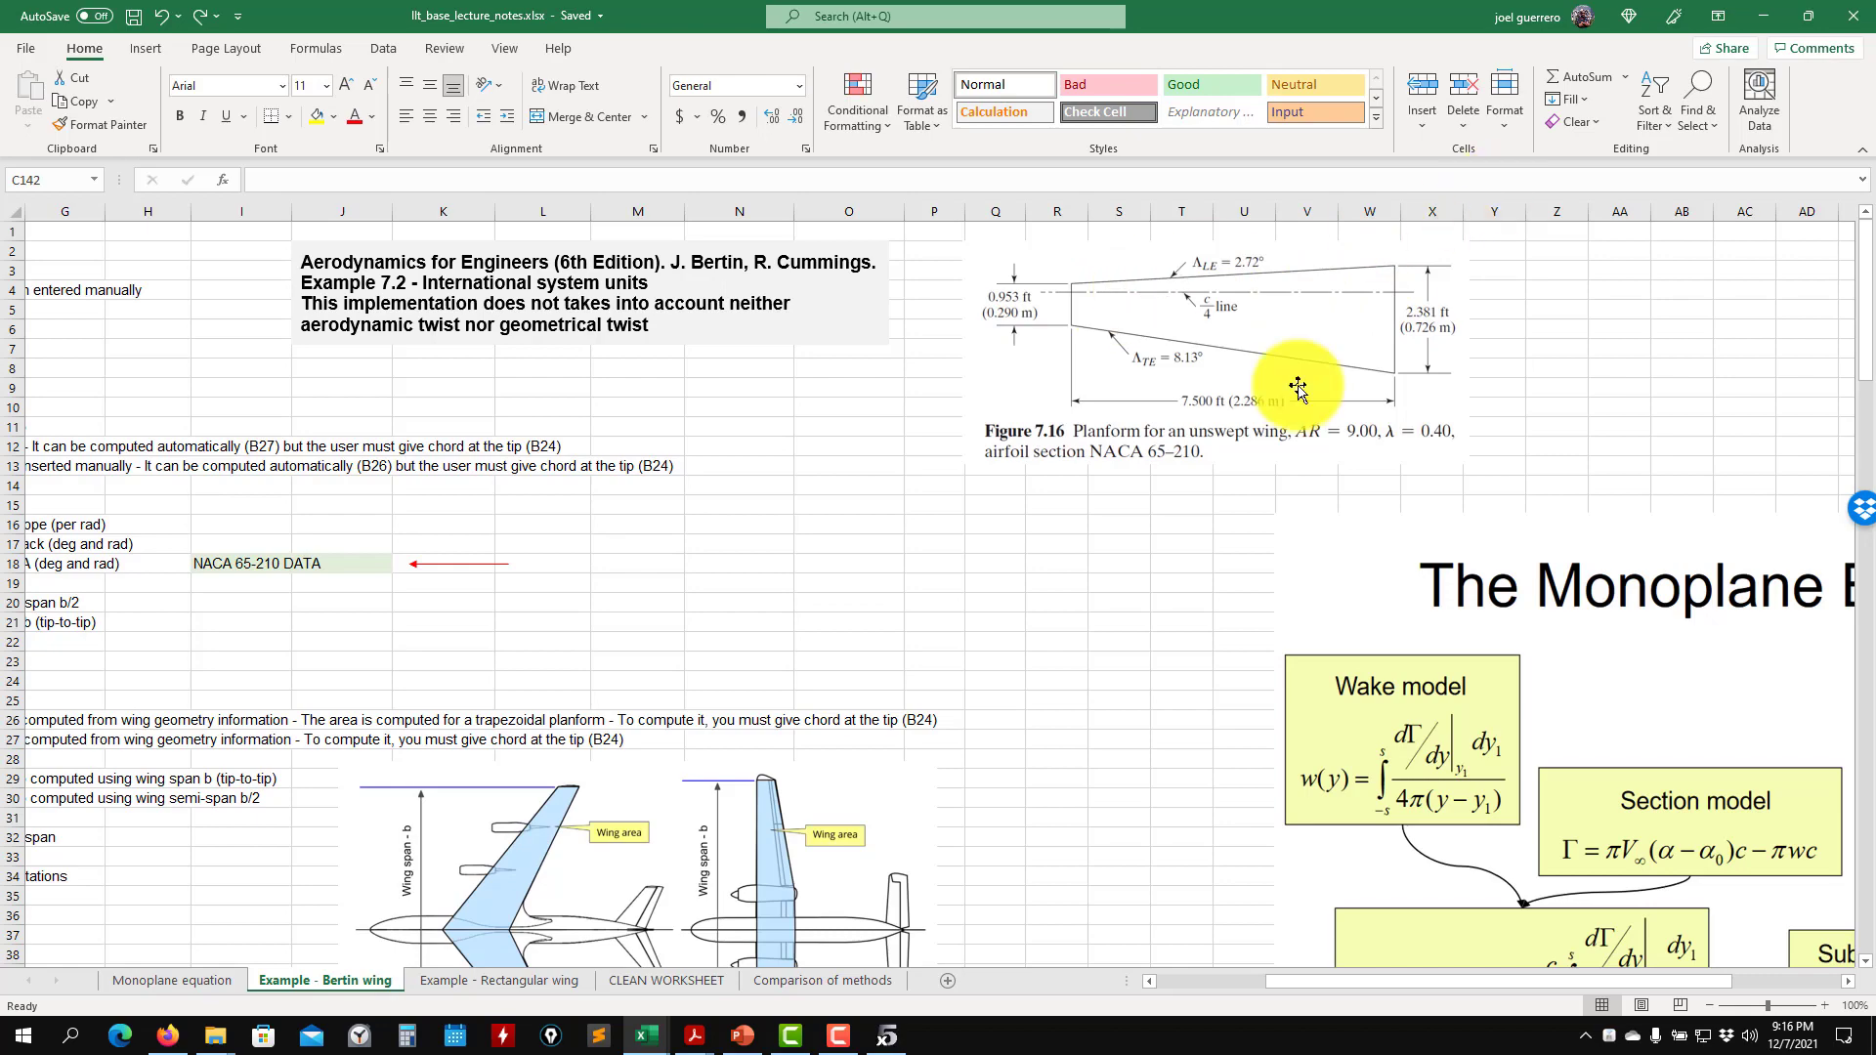
left_click(1770, 20)
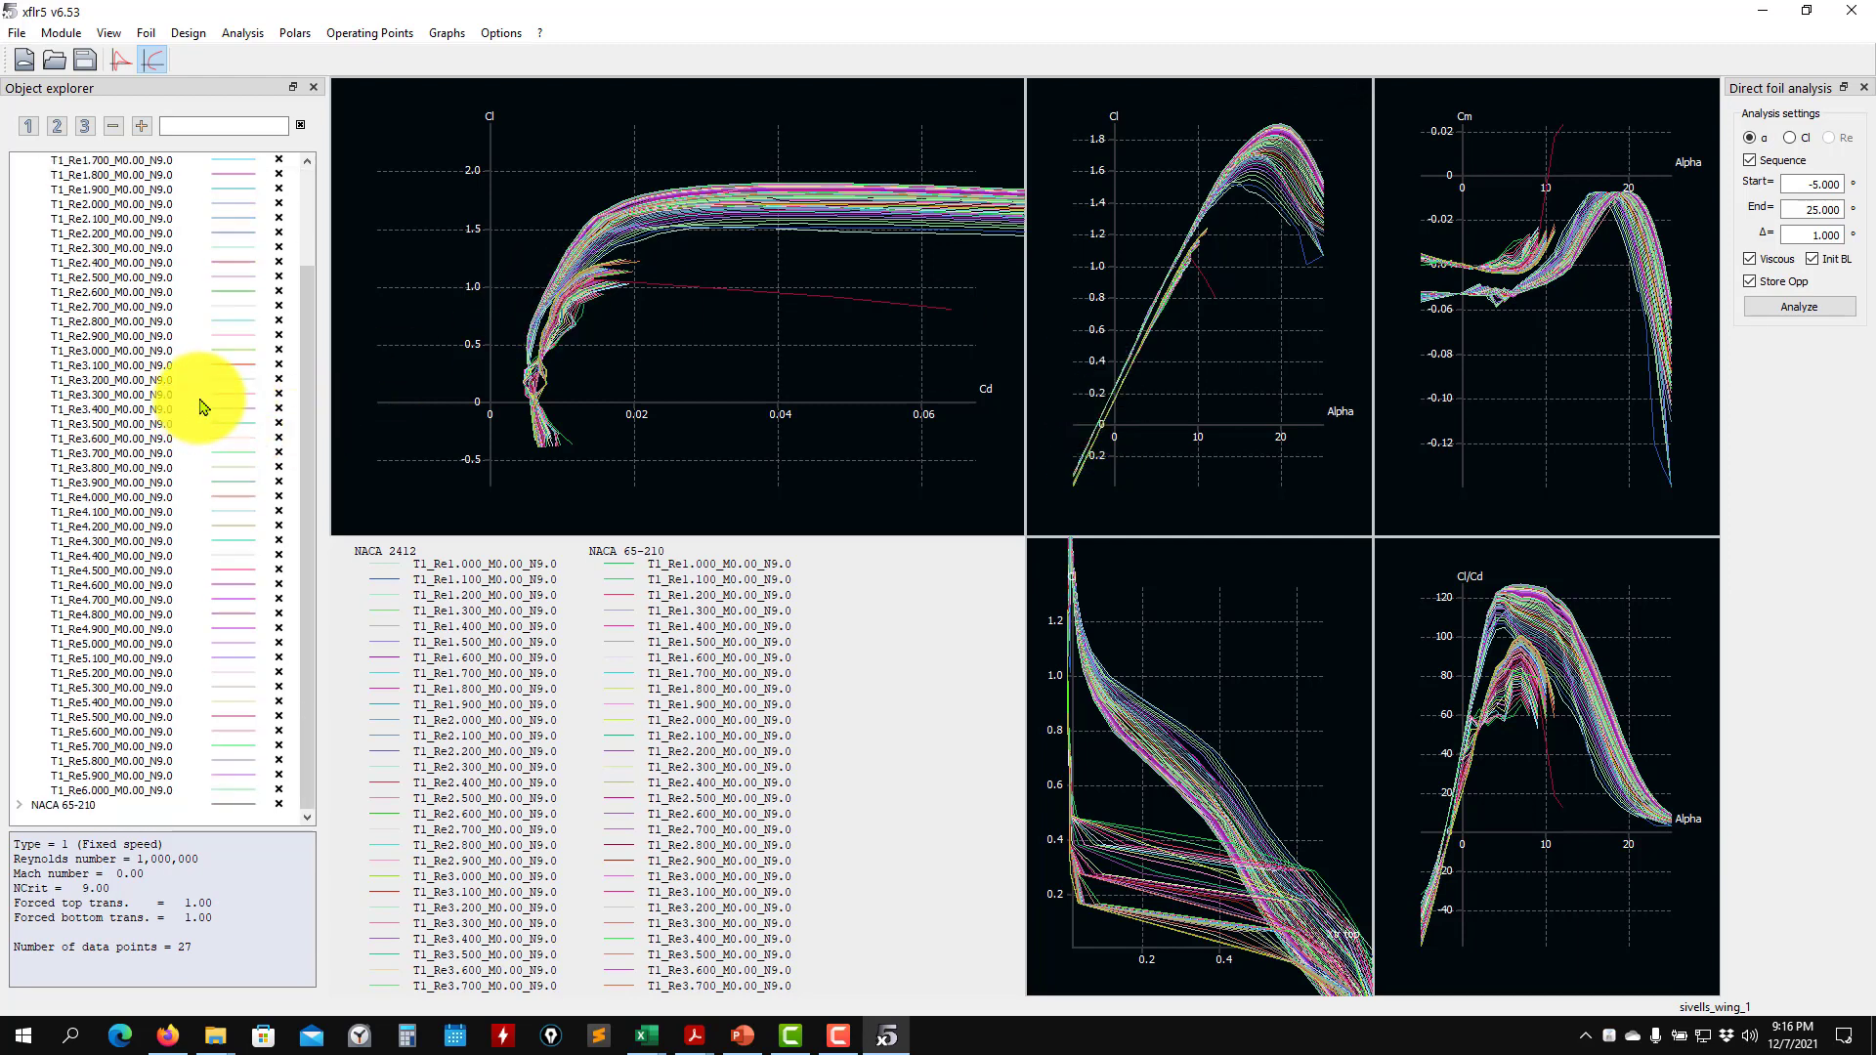
- Collapse the NACA 2412 polars and expand the NACA 65-210 polars in the object explorer
scroll(244, 420, "up", 3)
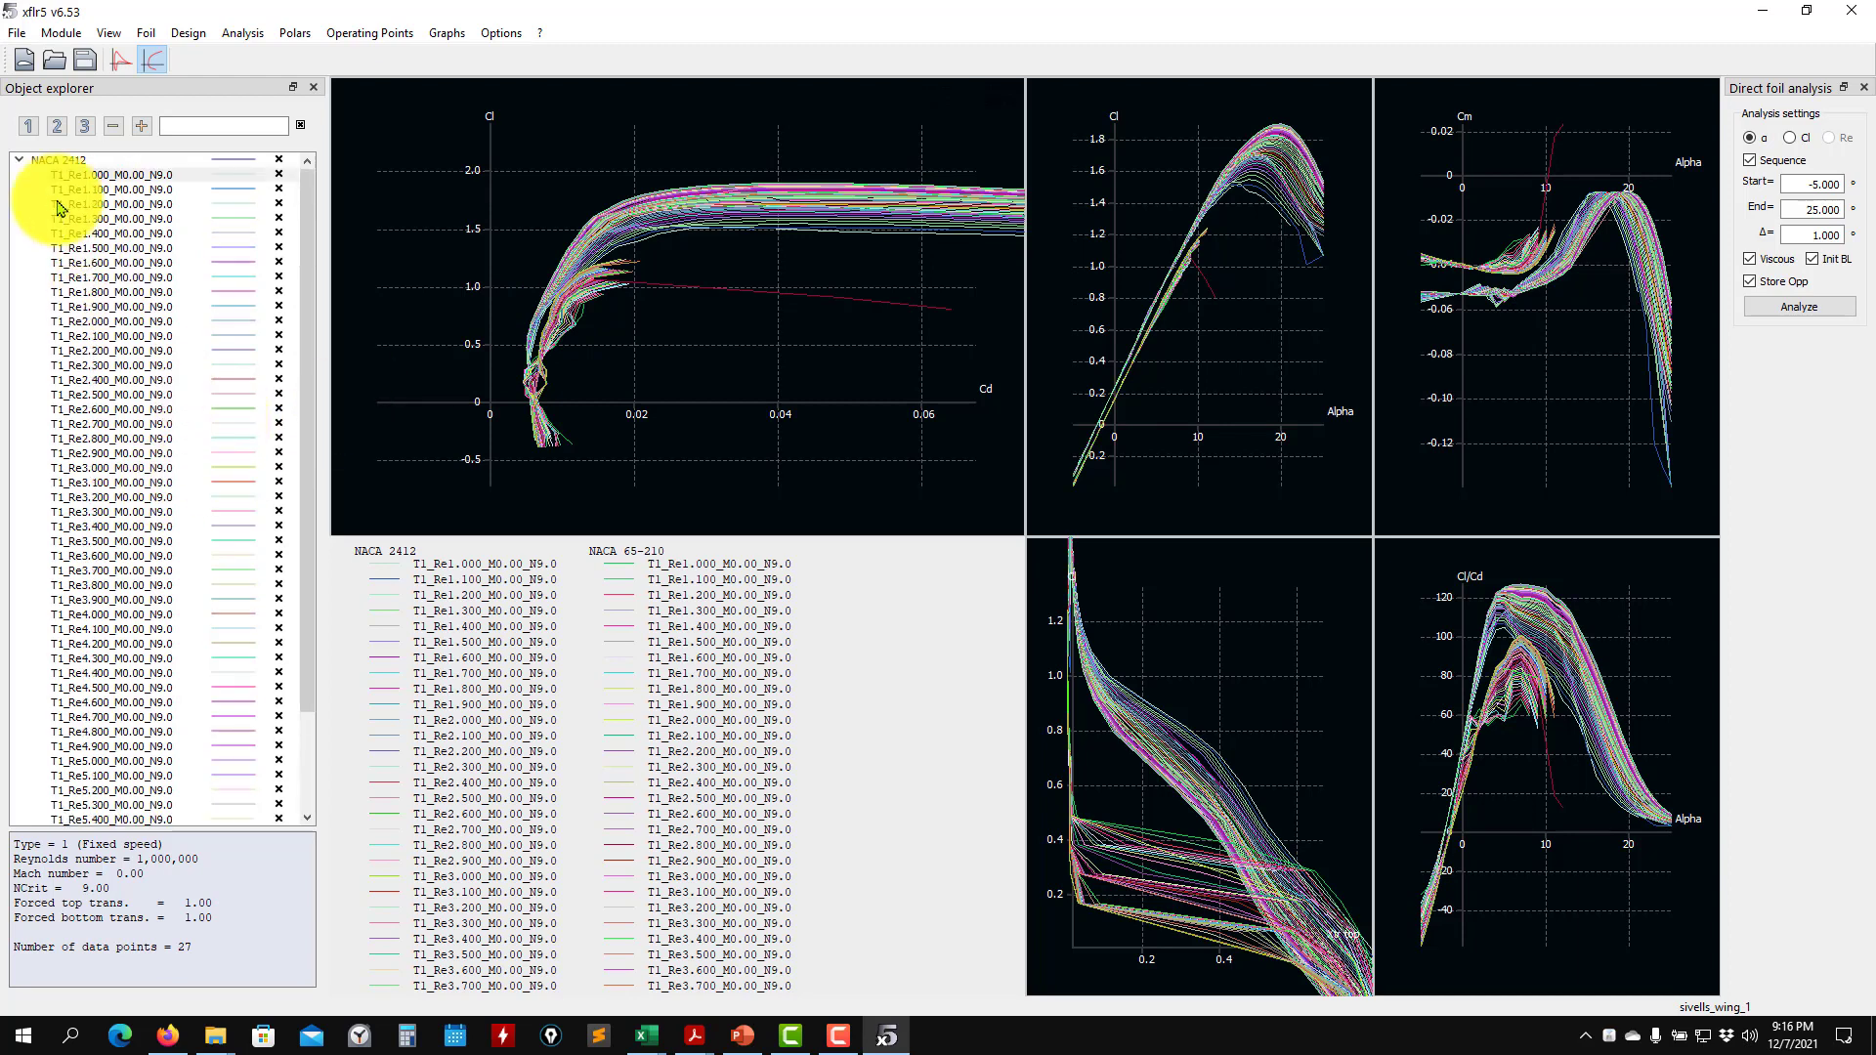
left_click(17, 160)
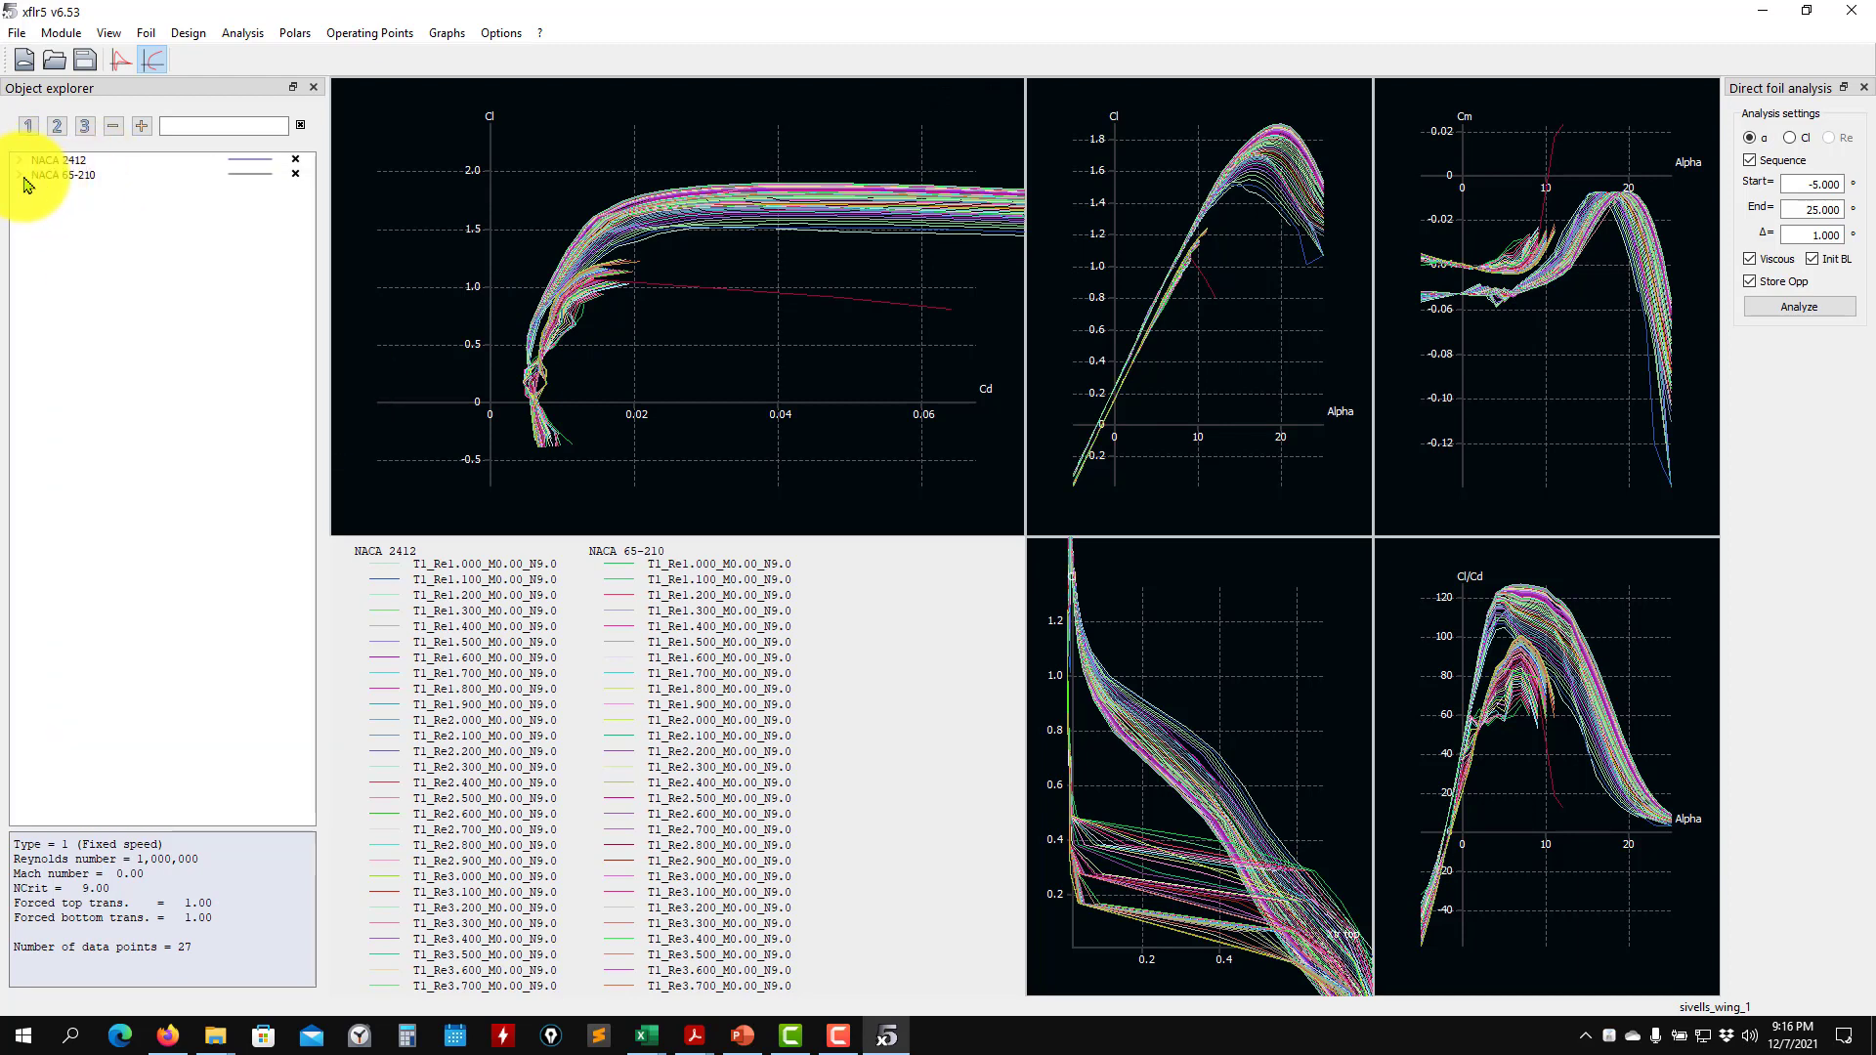
left_click(20, 175)
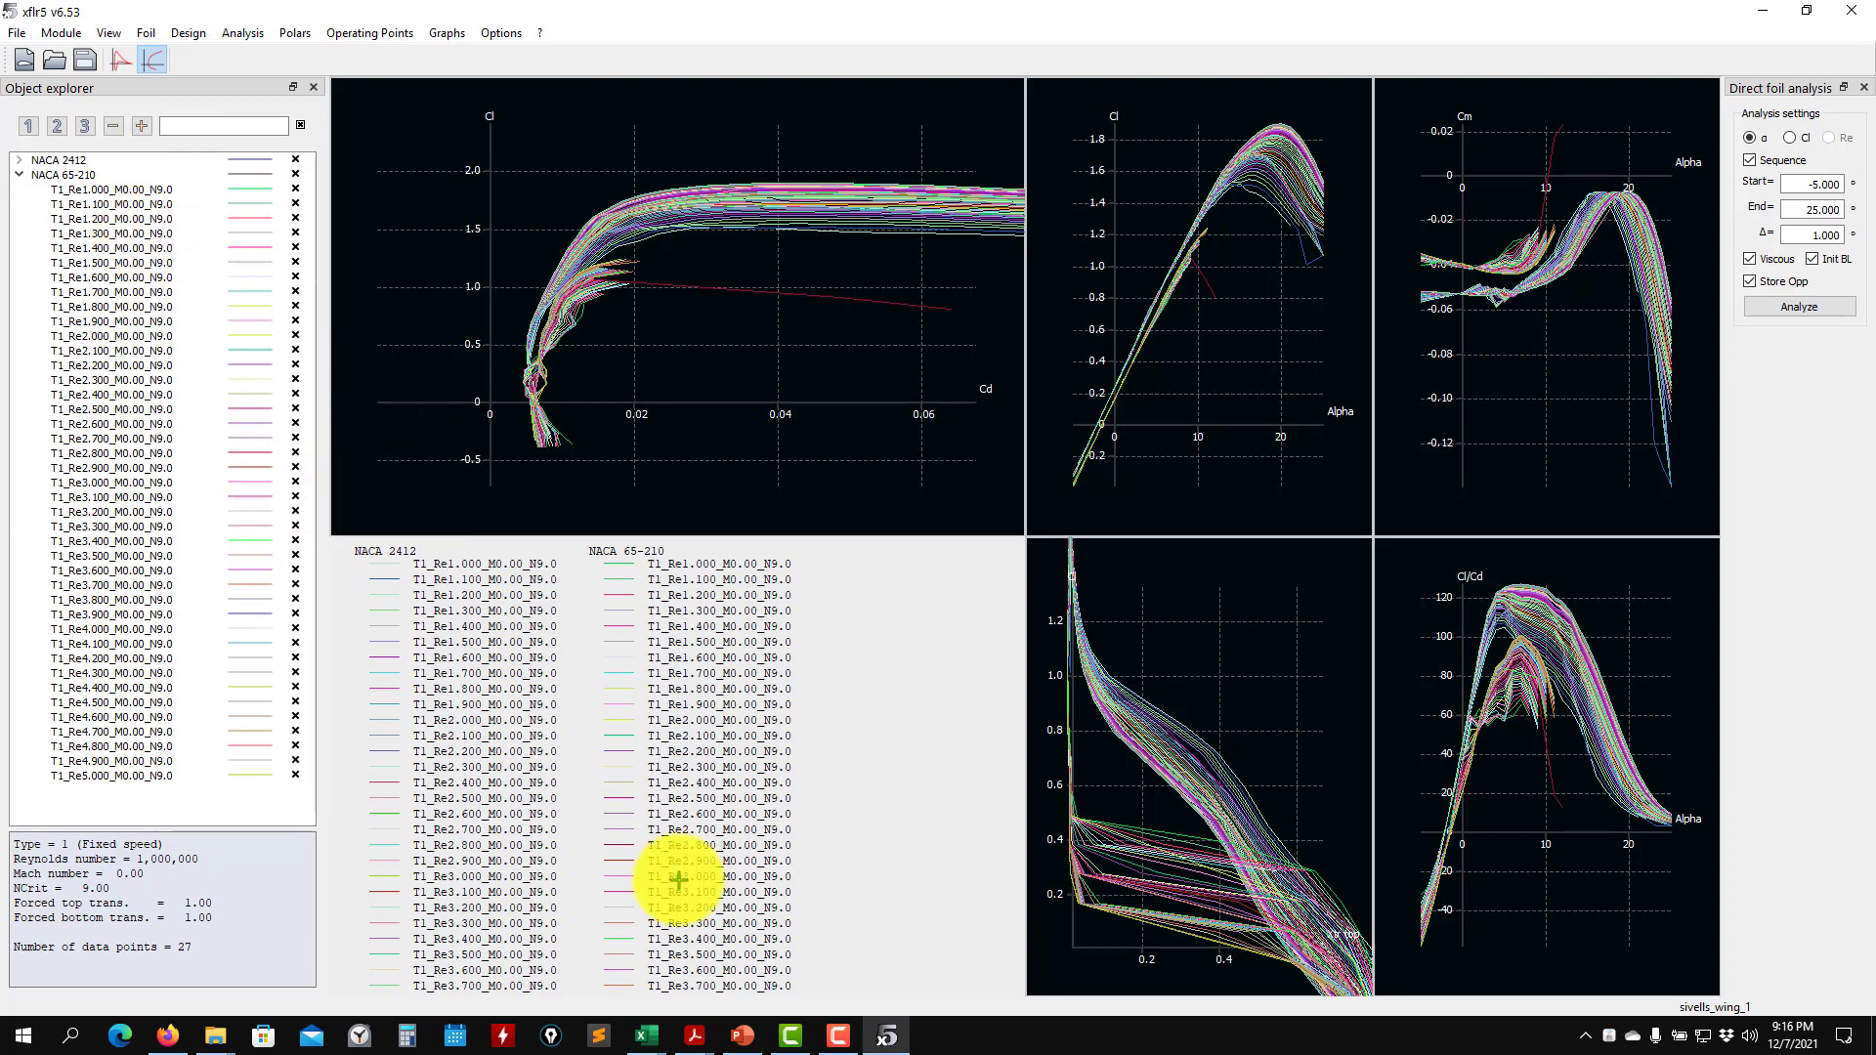
- Switch to the Excel workbook, examine the spanwise stations and chord table on the Bertin wing sheet, and minimize the workbook
left_click(739, 1040)
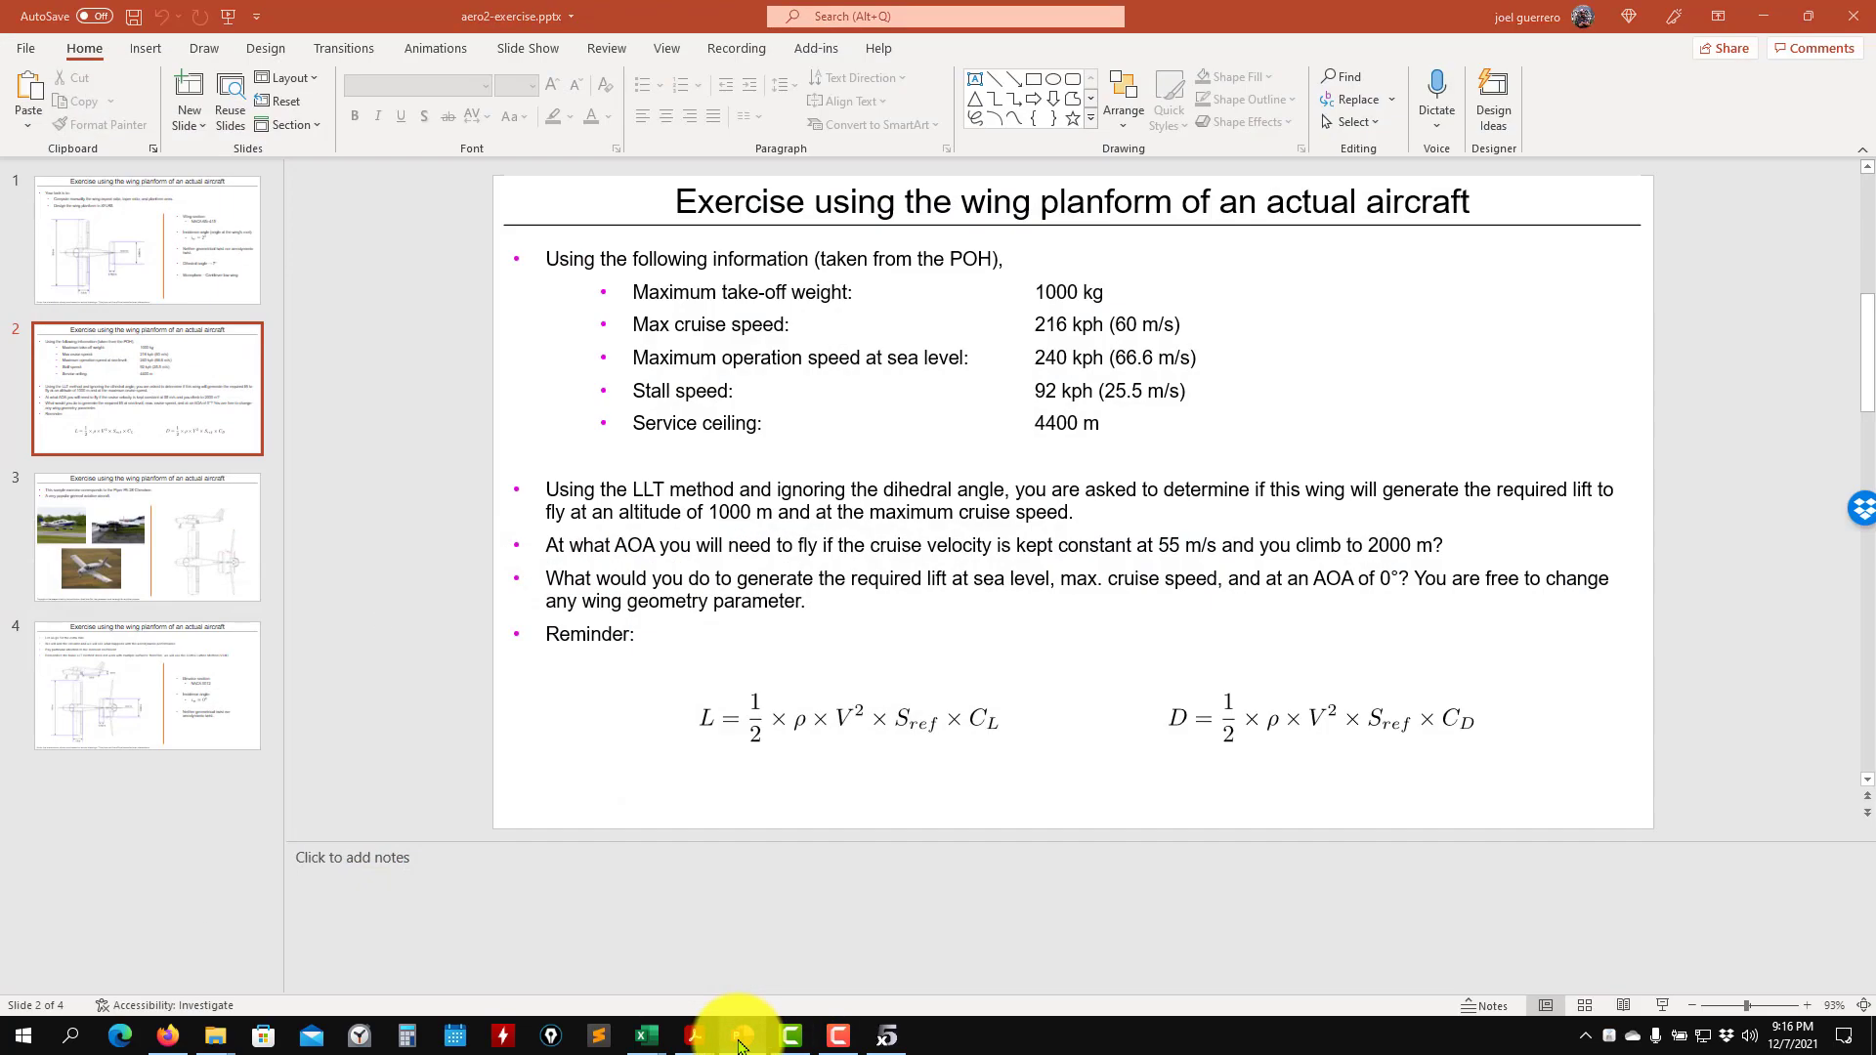
left_click(739, 1041)
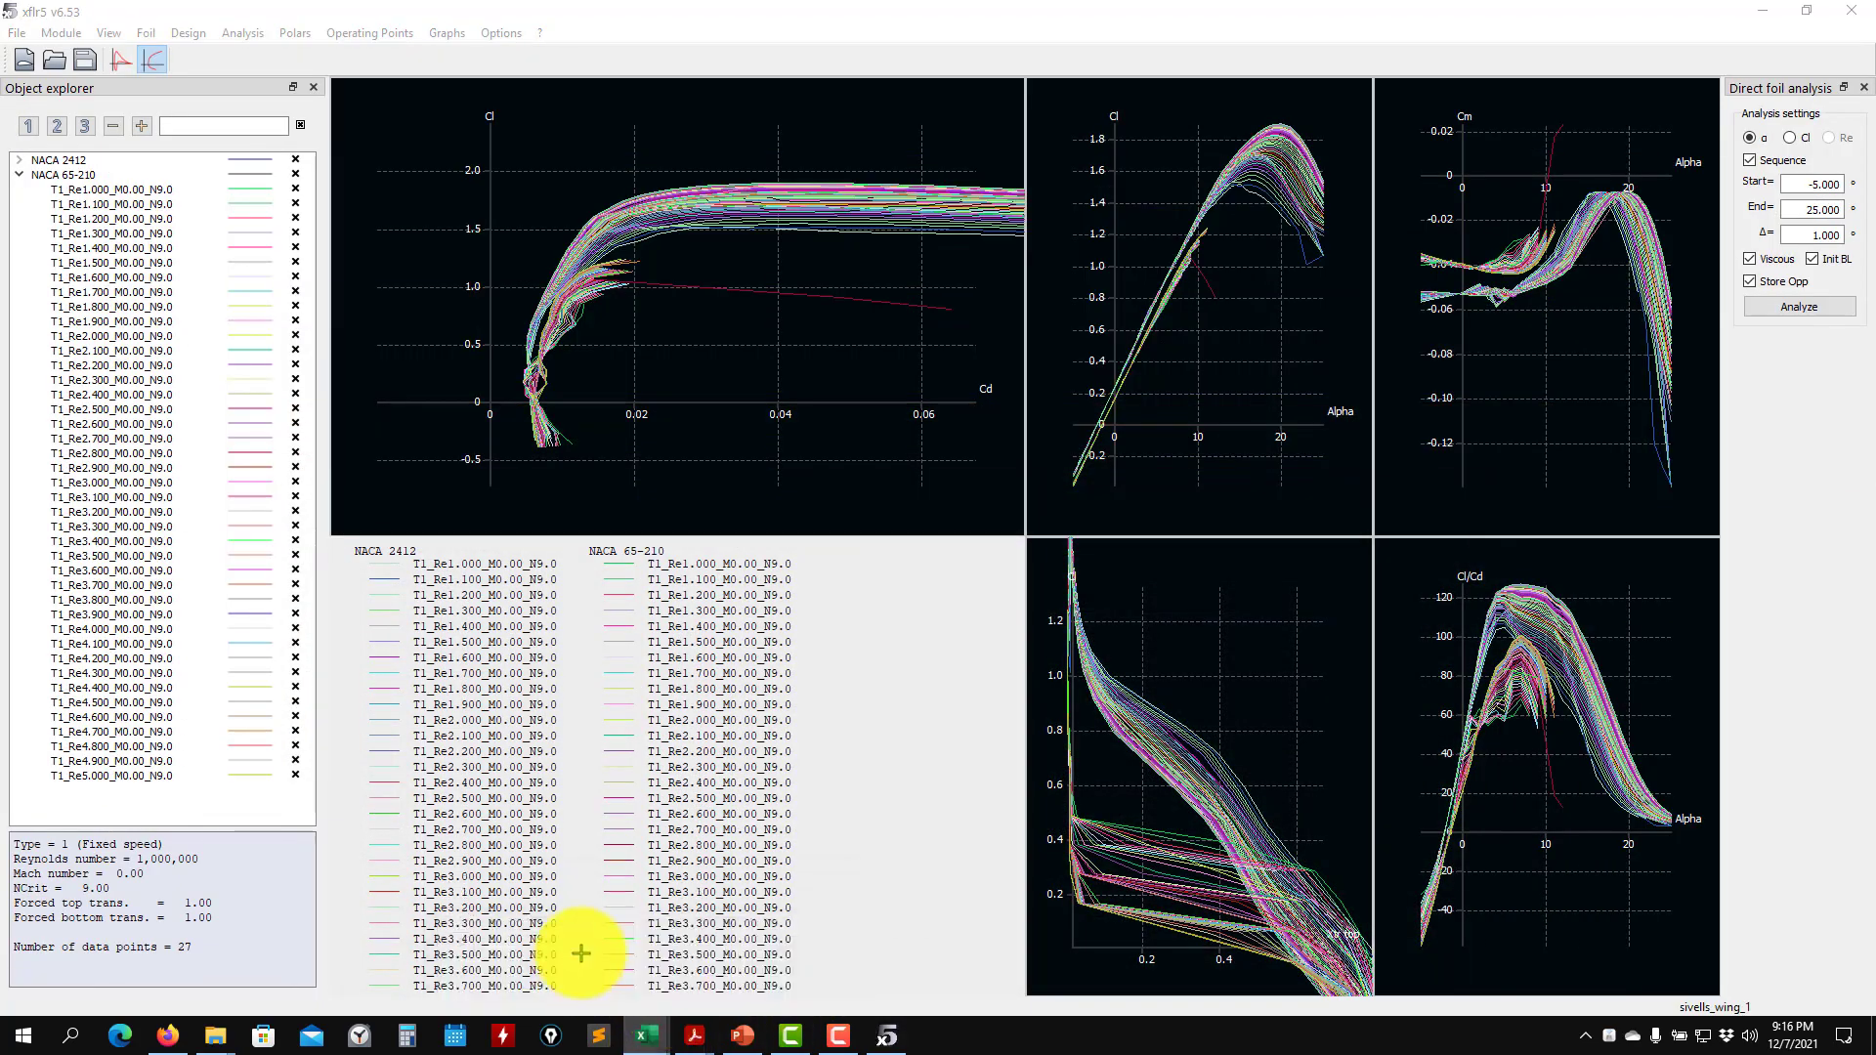
scroll(1205, 745, "down", 7)
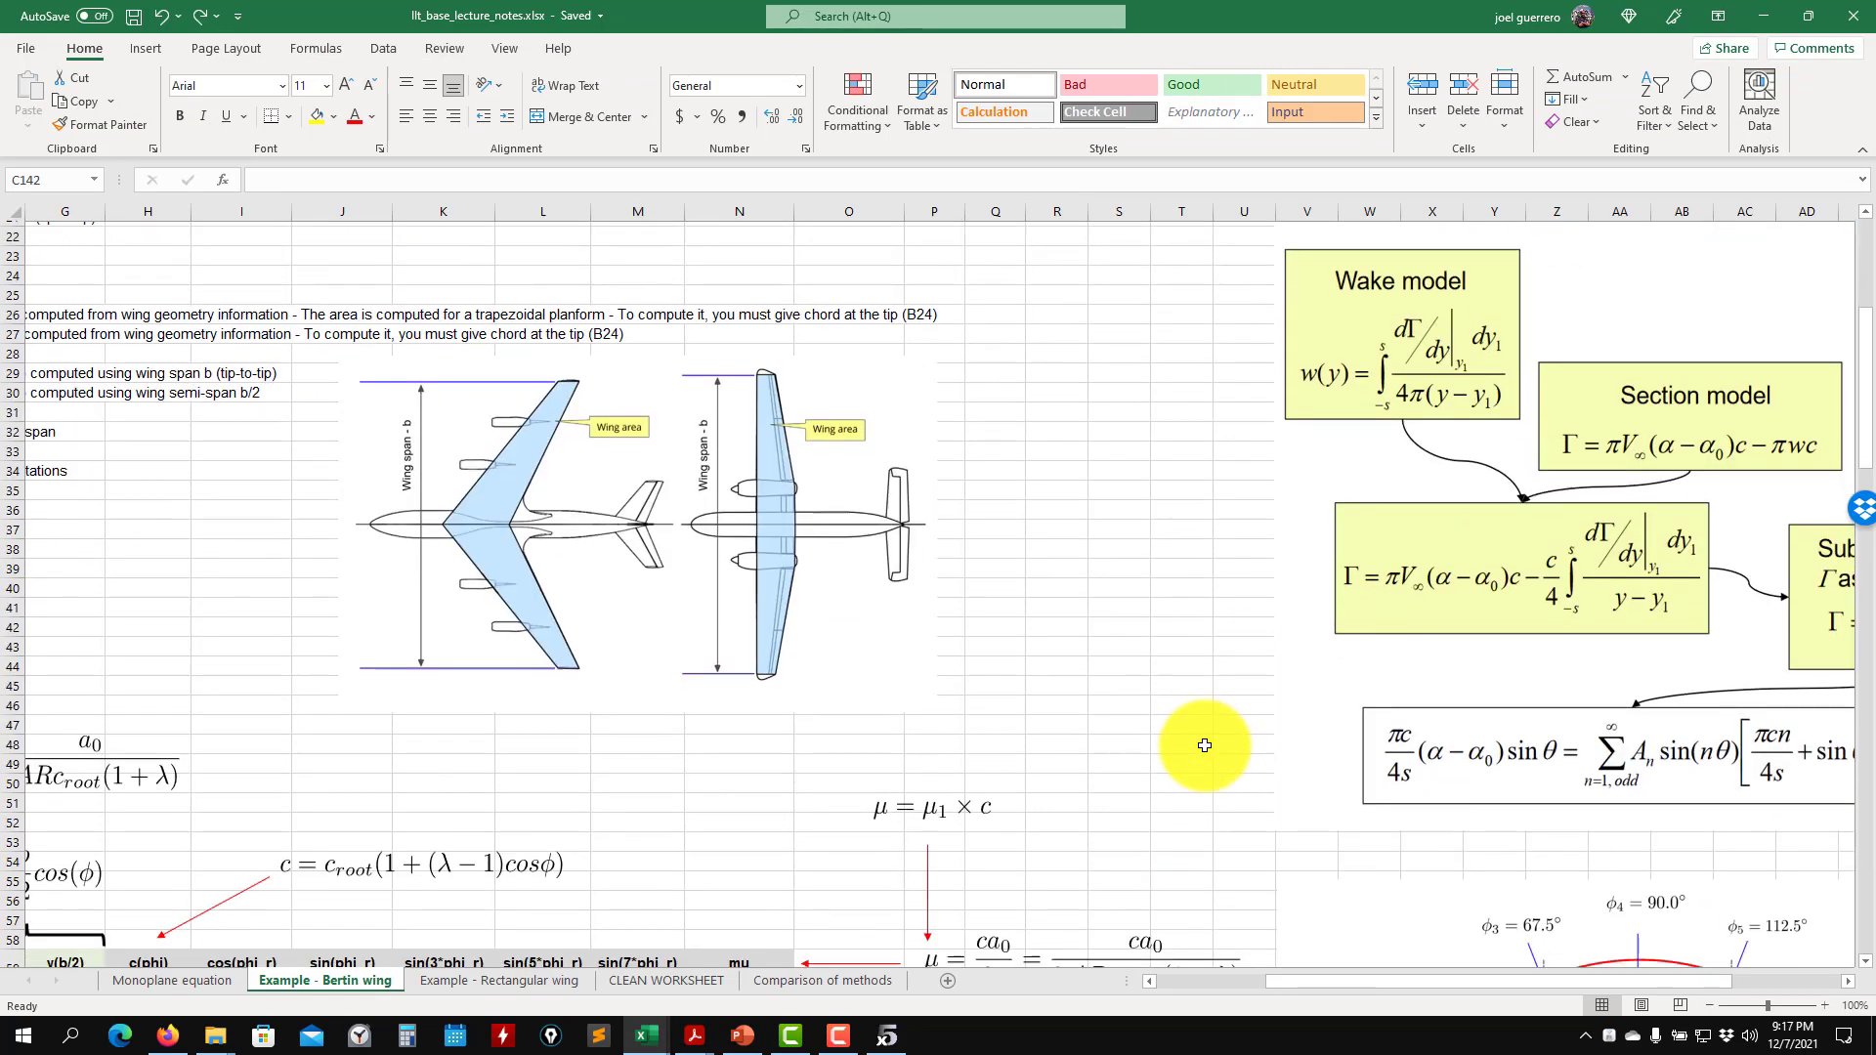
scroll(1204, 745, "down", 8)
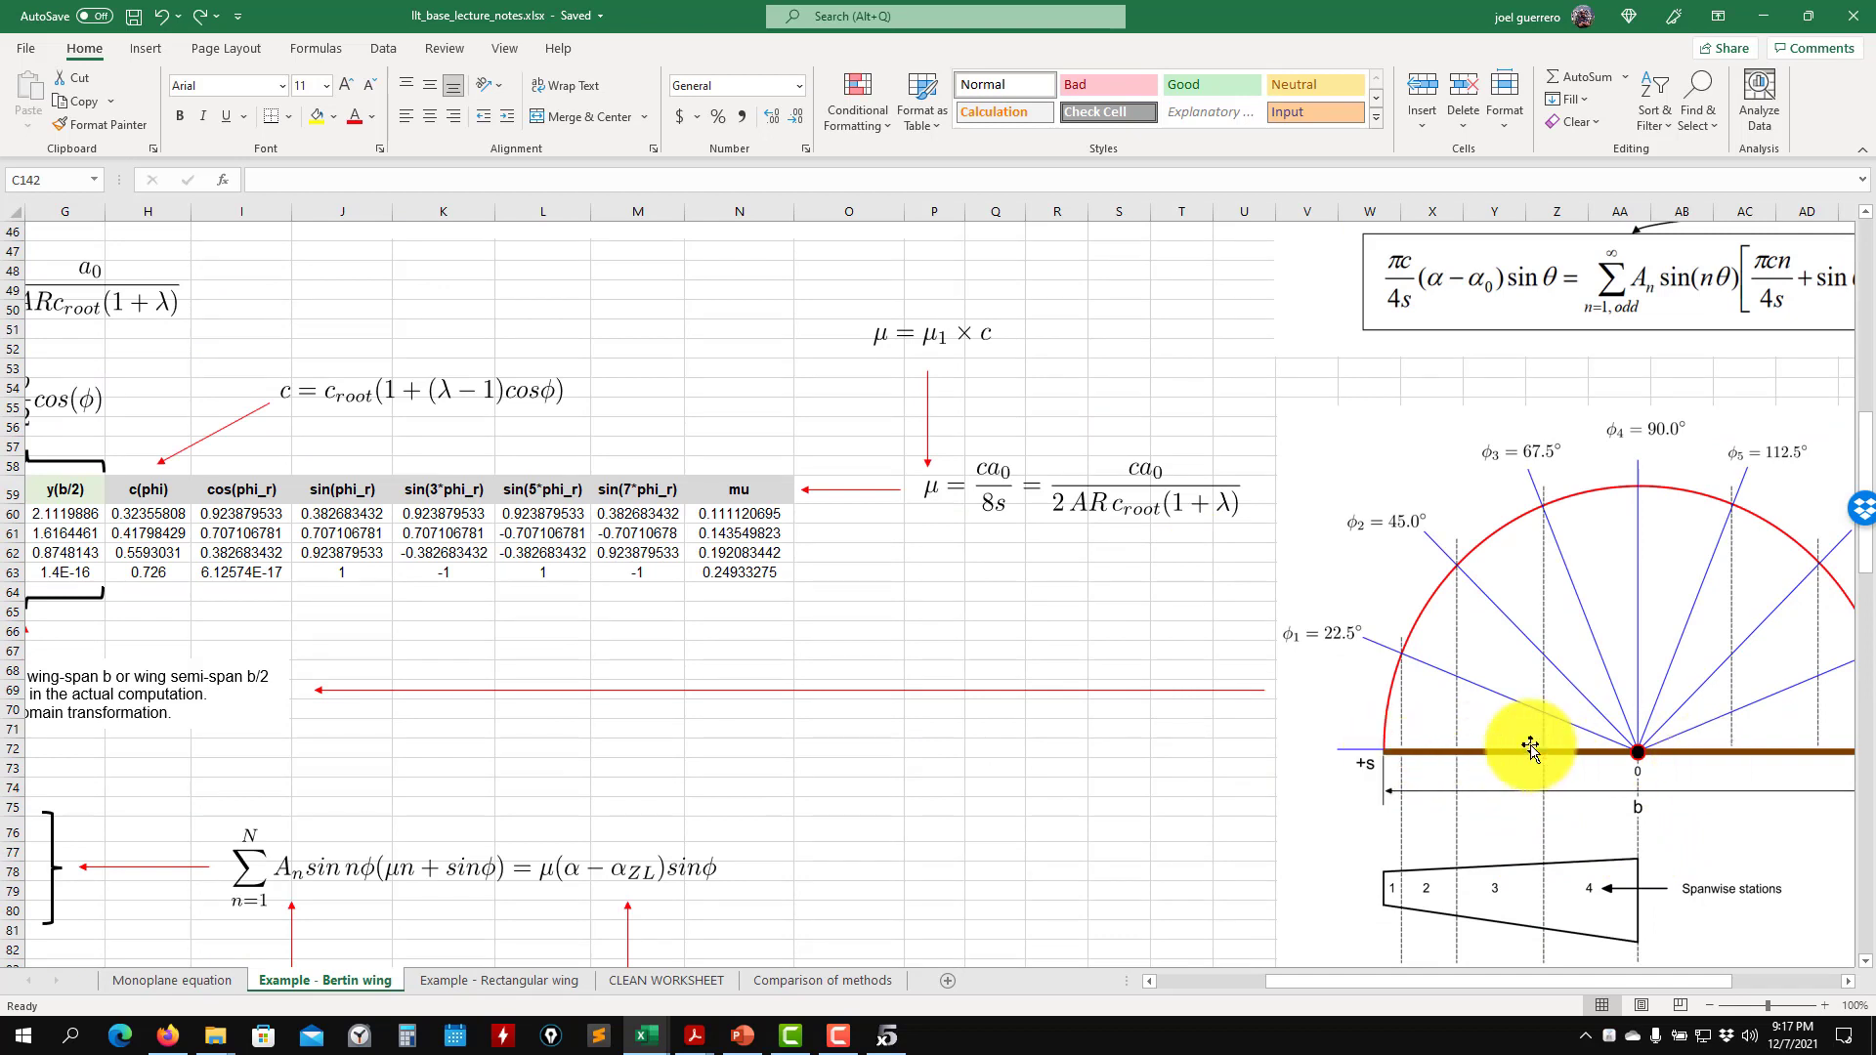
left_click(1766, 13)
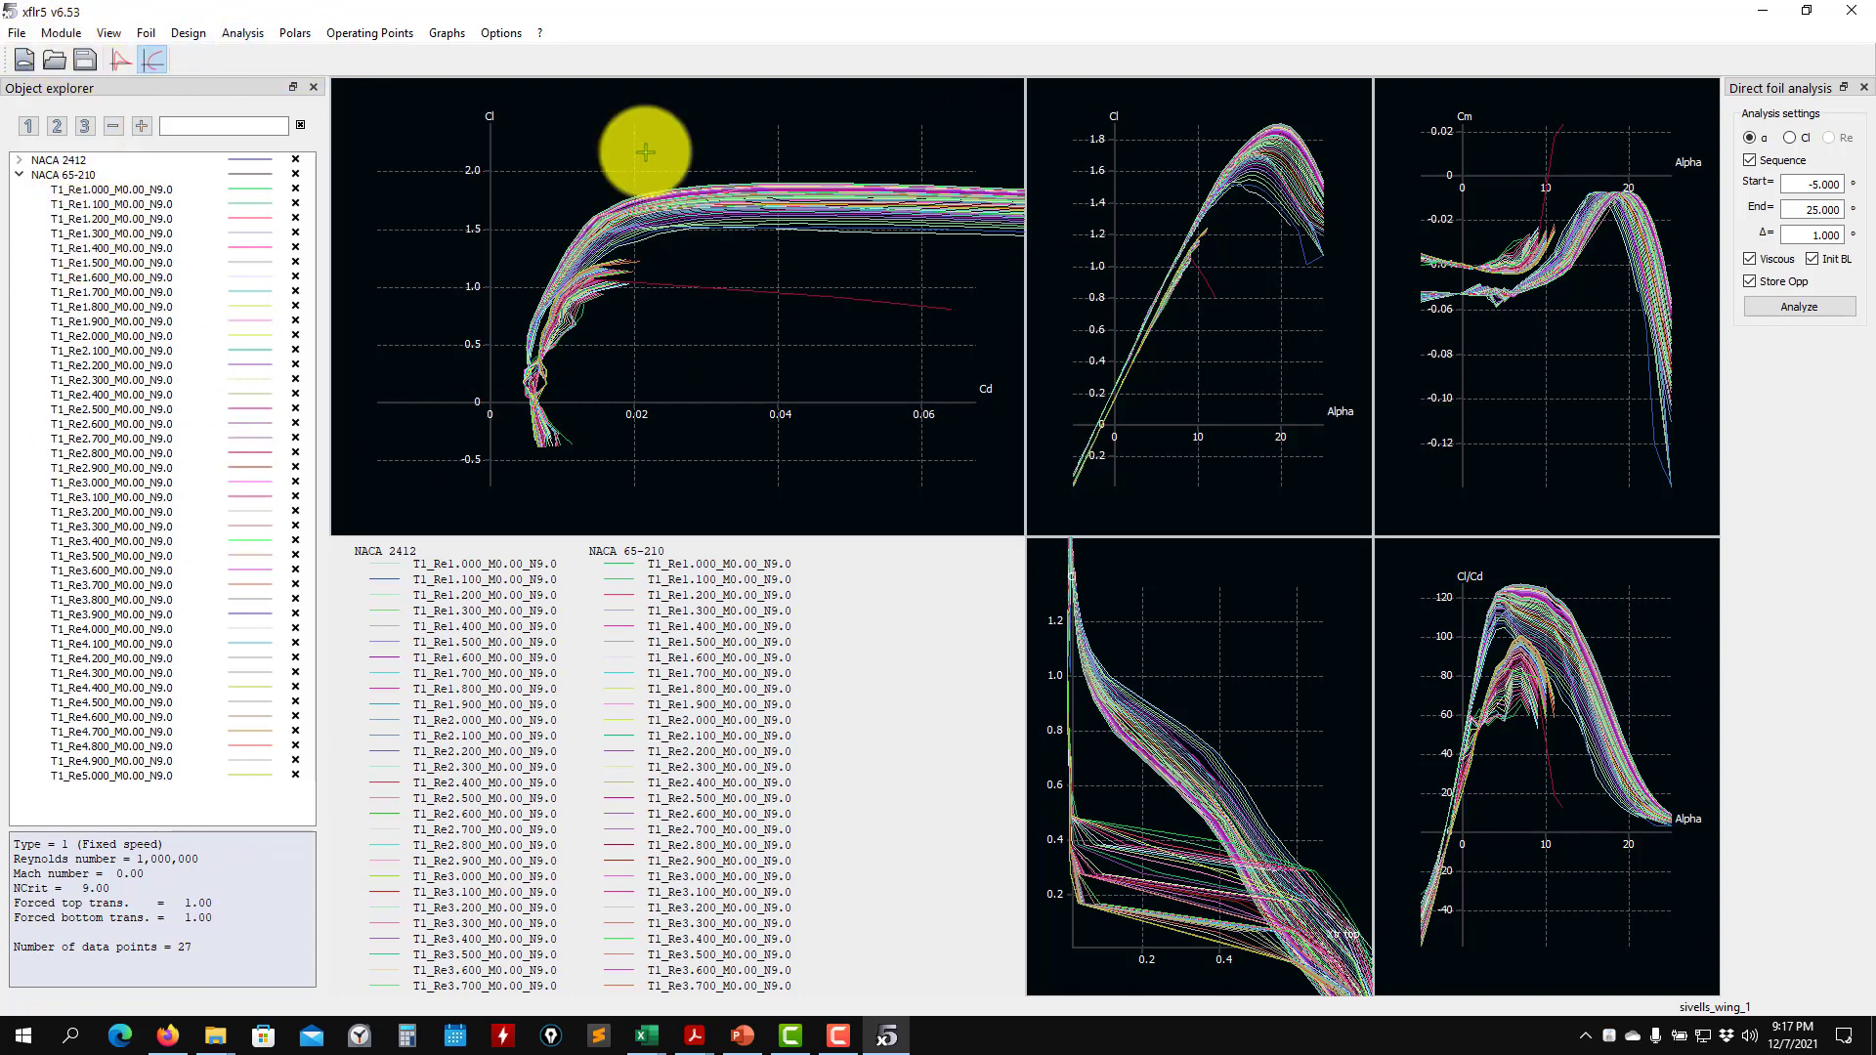
- Collapse the NACA 65-210 polars and return to the Wing and Plane Design module
left_click(19, 175)
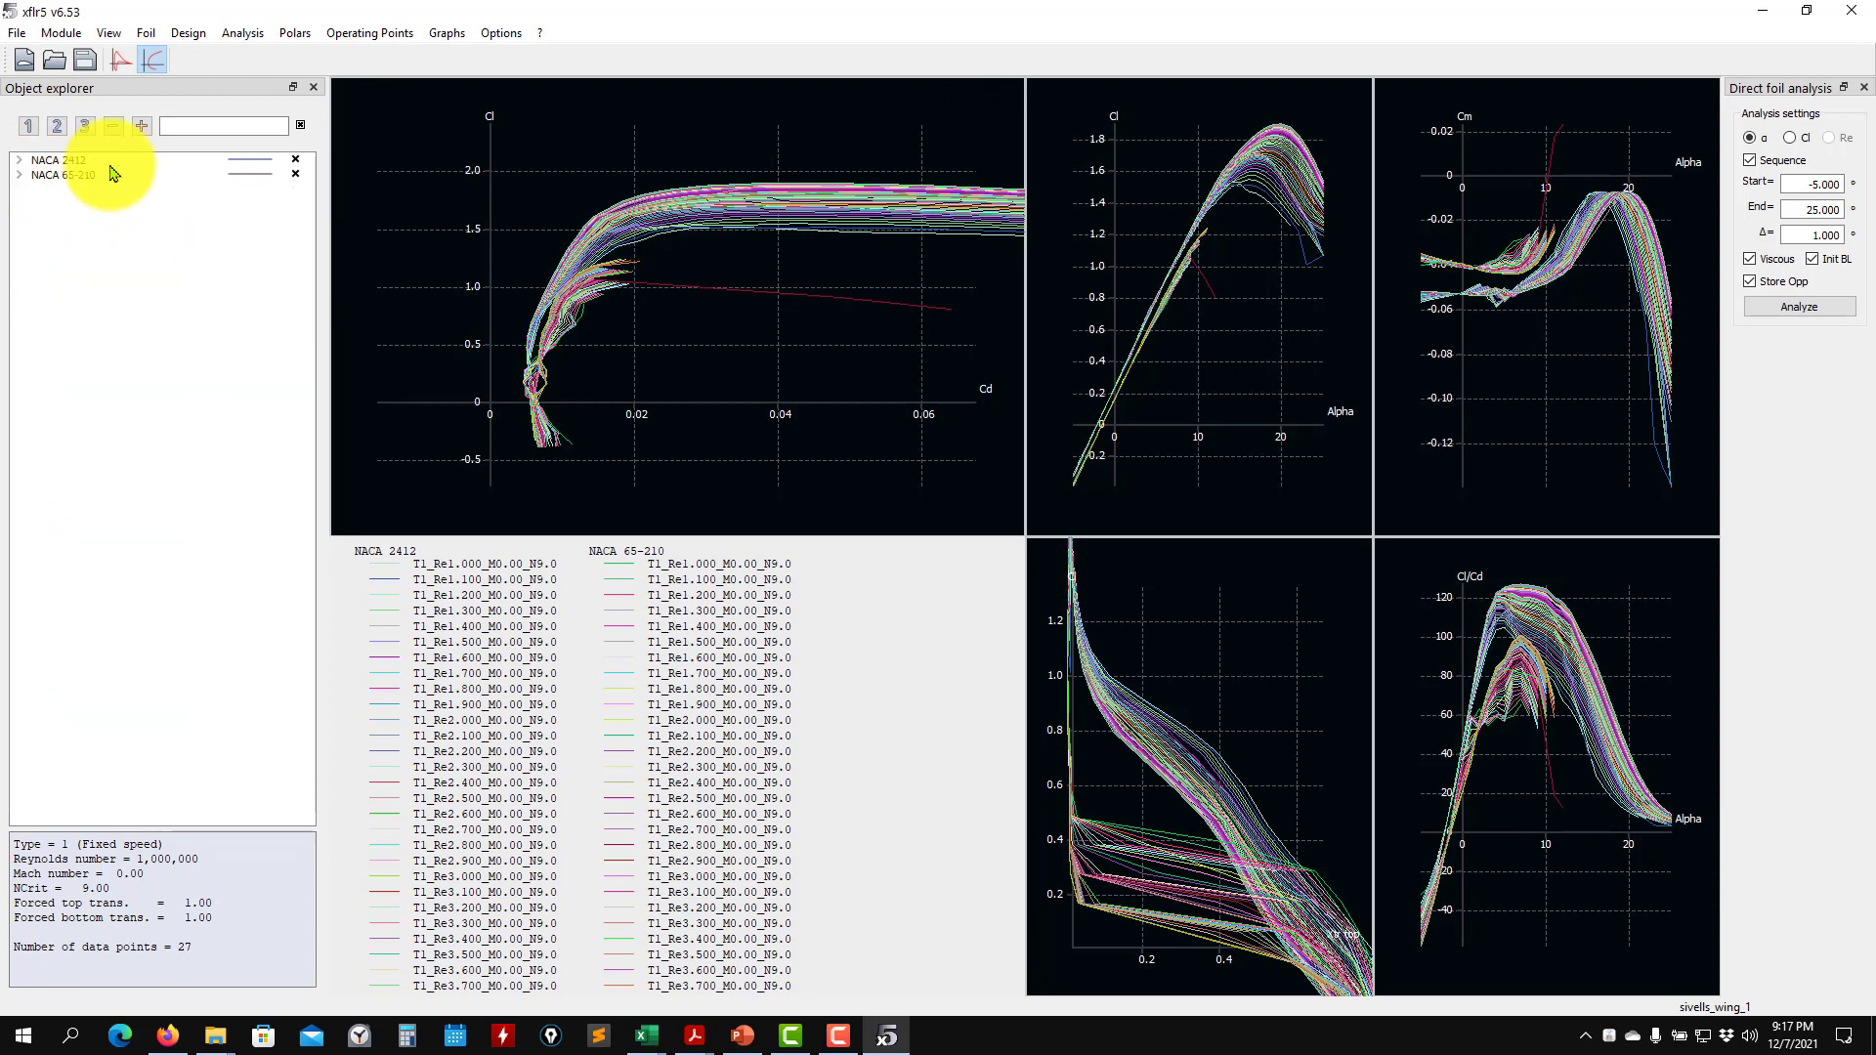
left_click(62, 35)
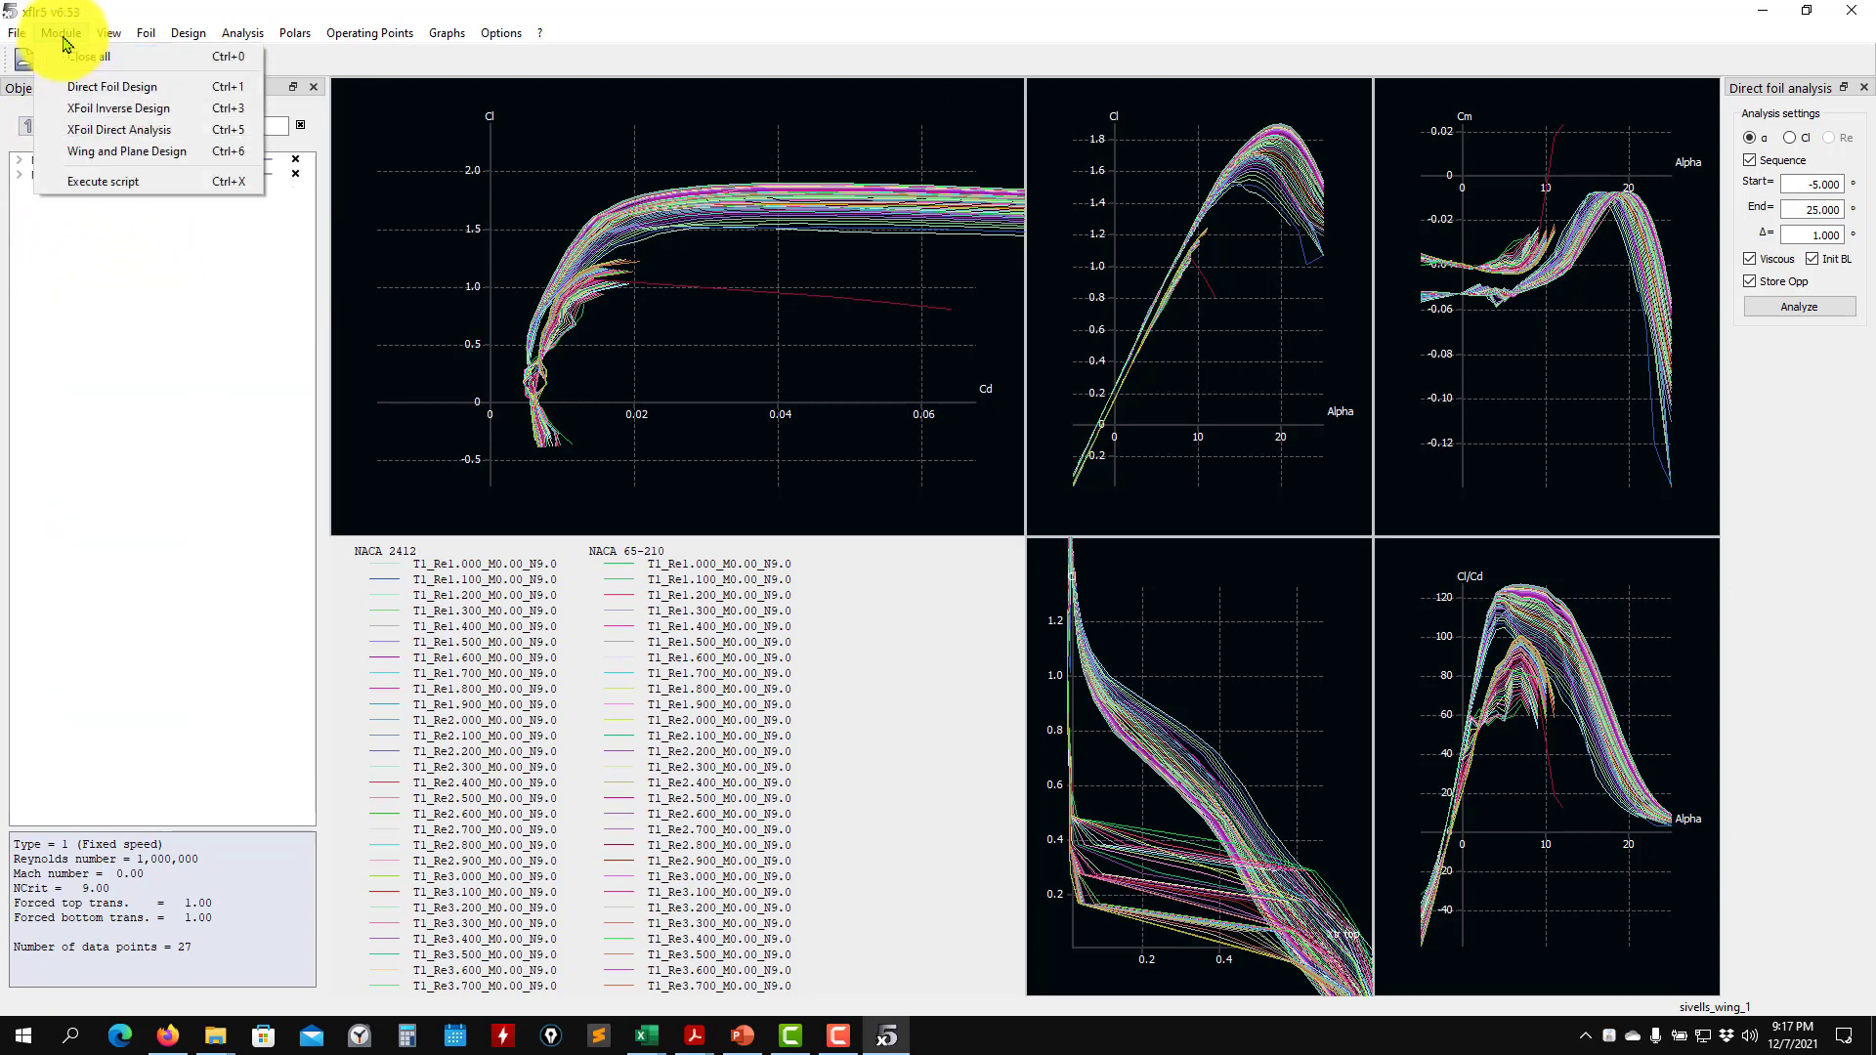
left_click(92, 162)
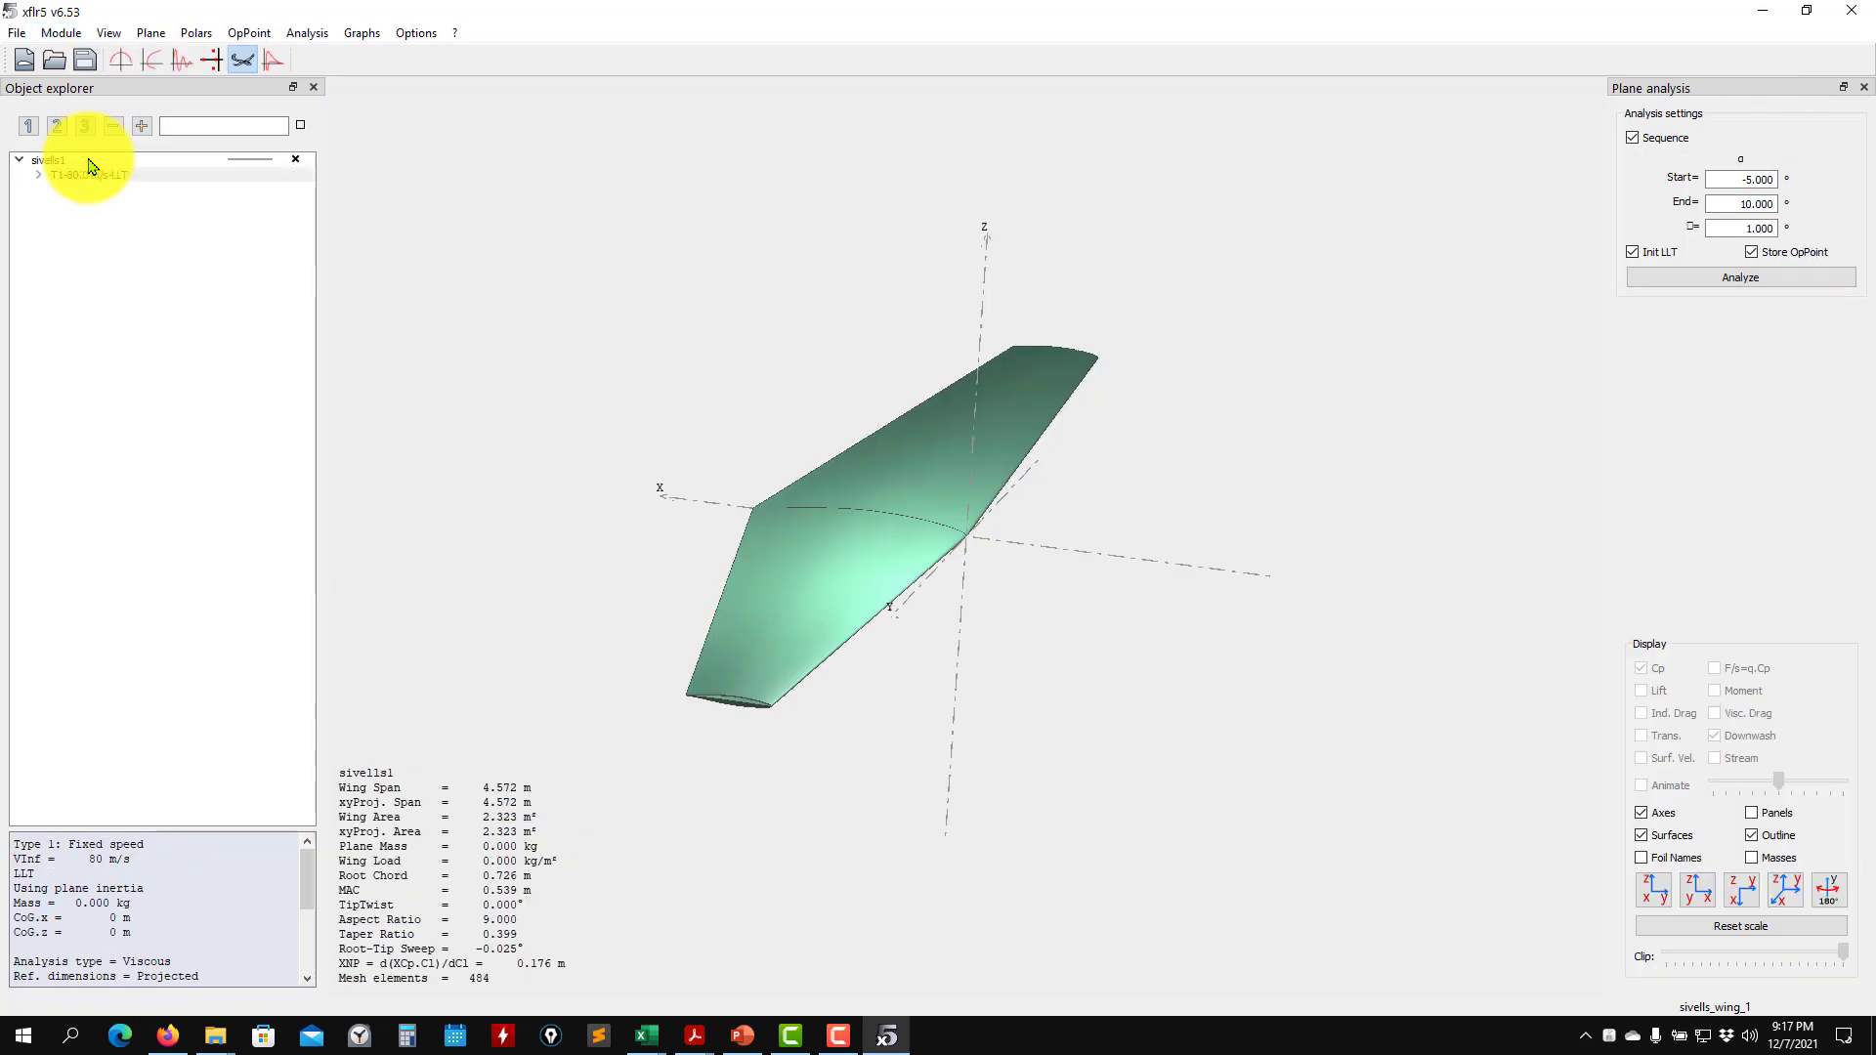
left_click(152, 34)
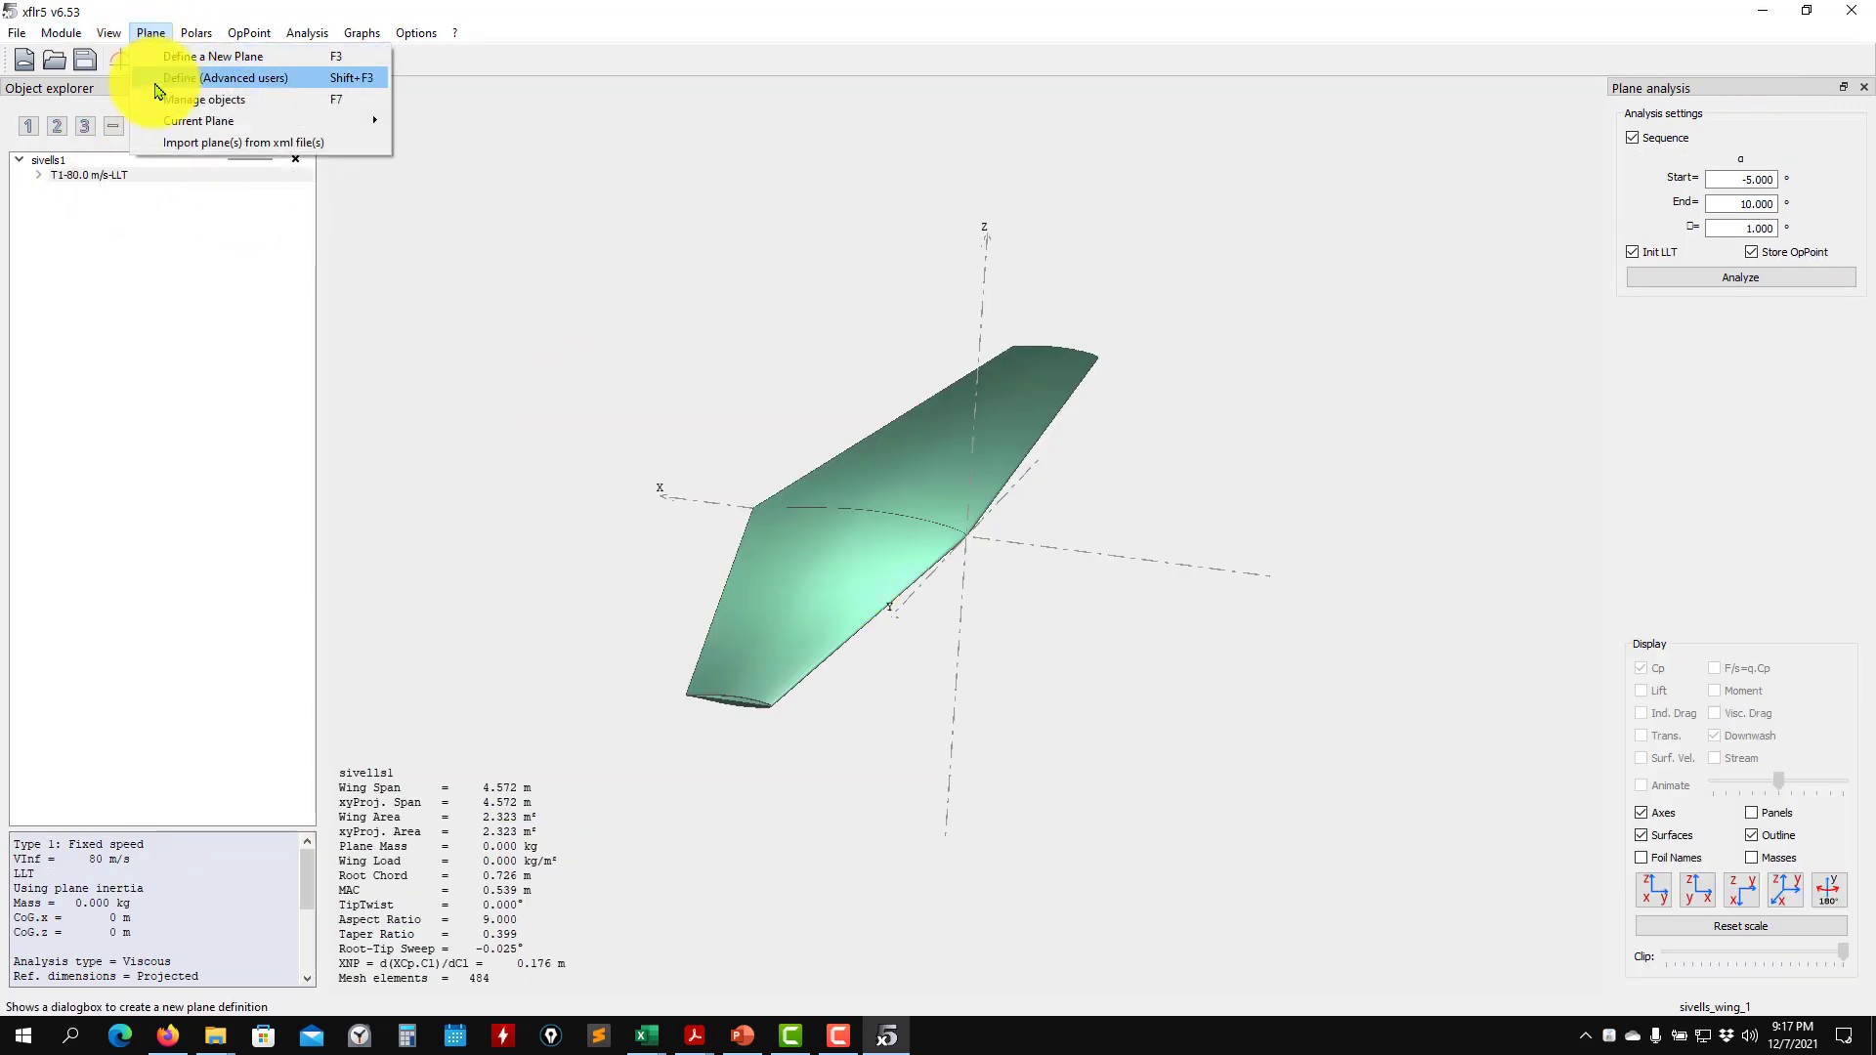
mouse_move(172, 125)
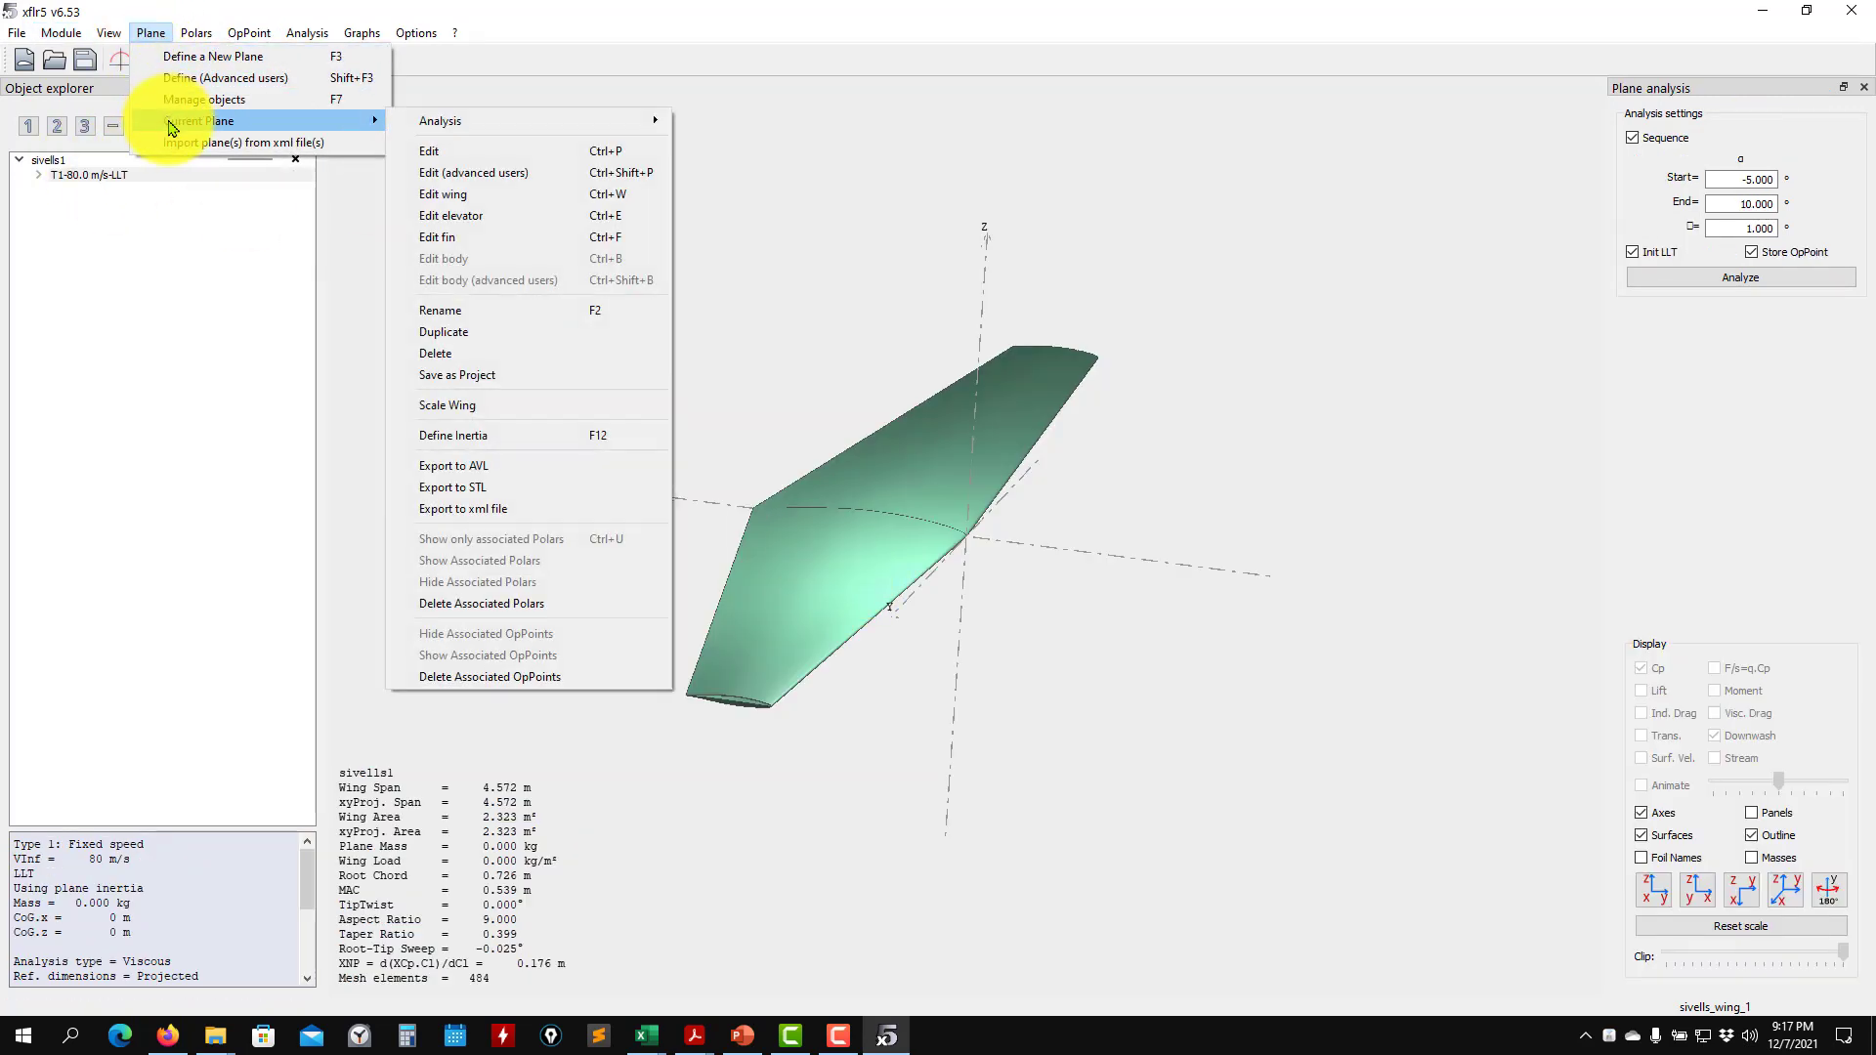
left_click(191, 56)
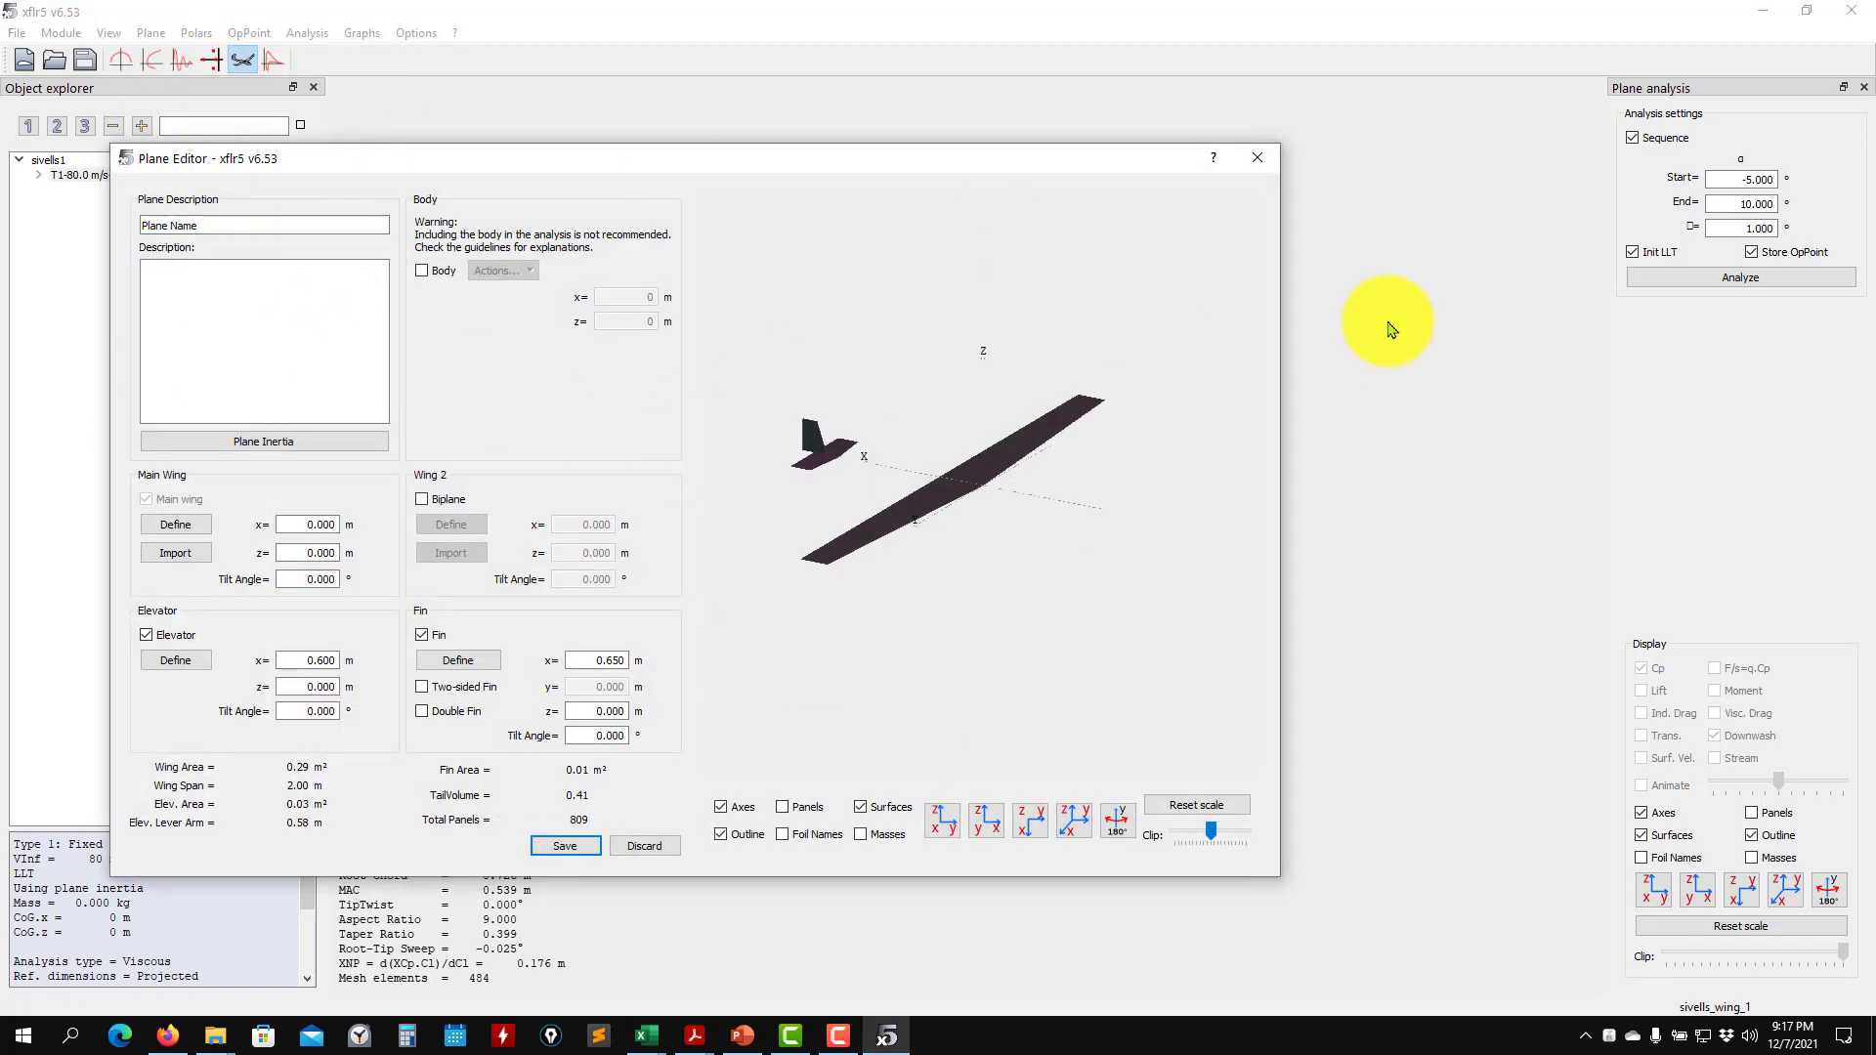
left_click(1258, 158)
- Open the current plane's wing for editing, then reposition and enlarge the wing editor window
left_click(146, 33)
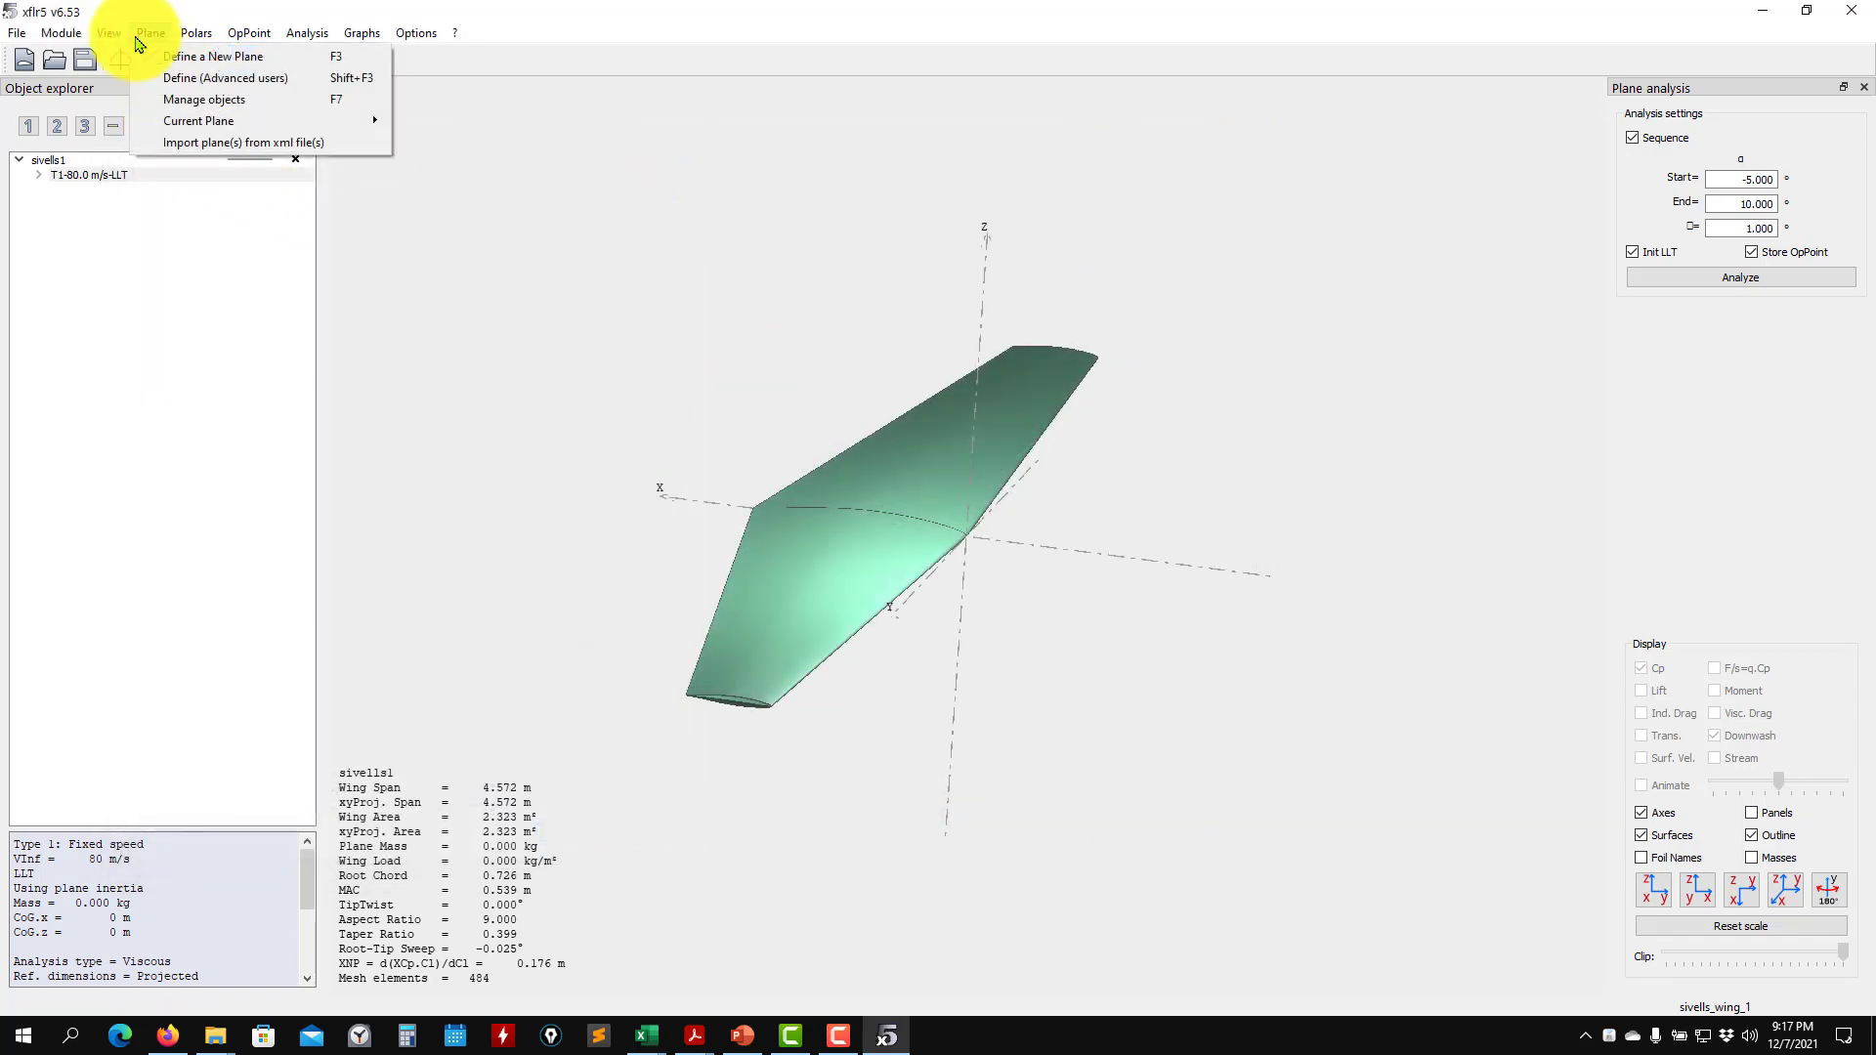
mouse_move(156, 121)
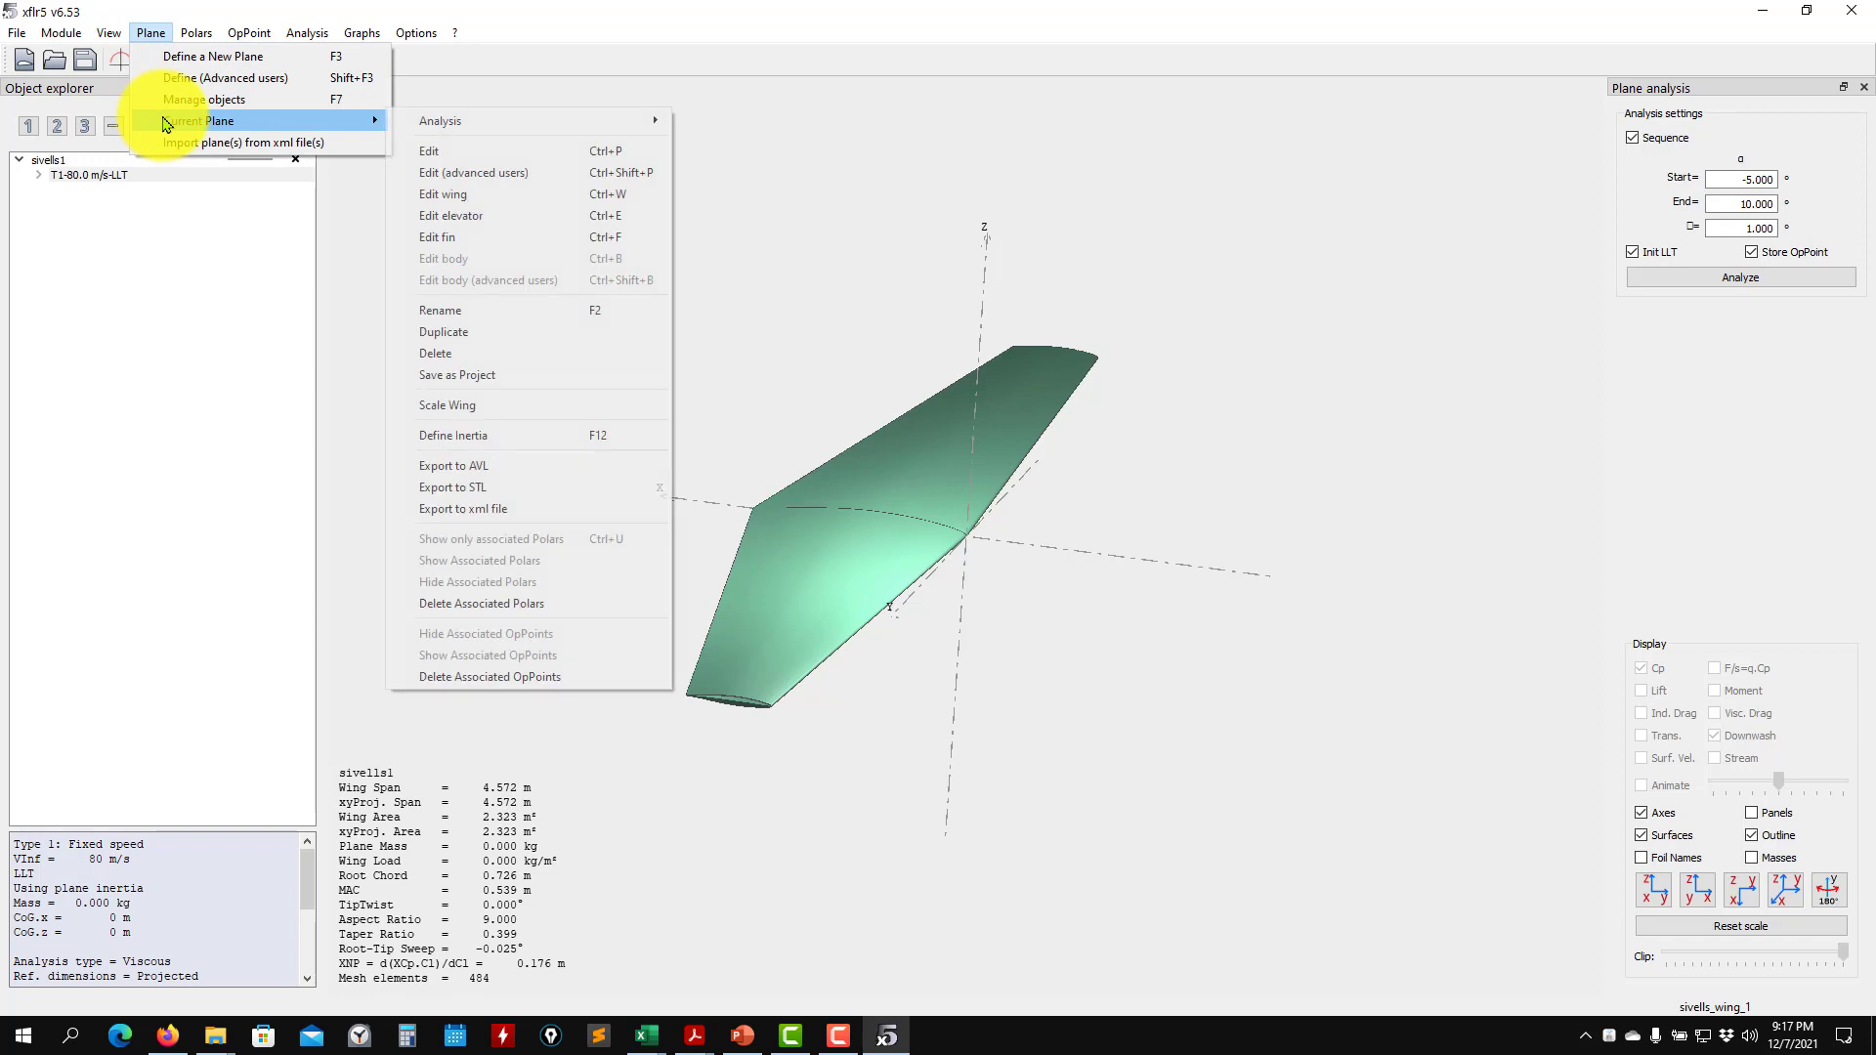
left_click(484, 203)
scroll(1028, 621, "down", 8)
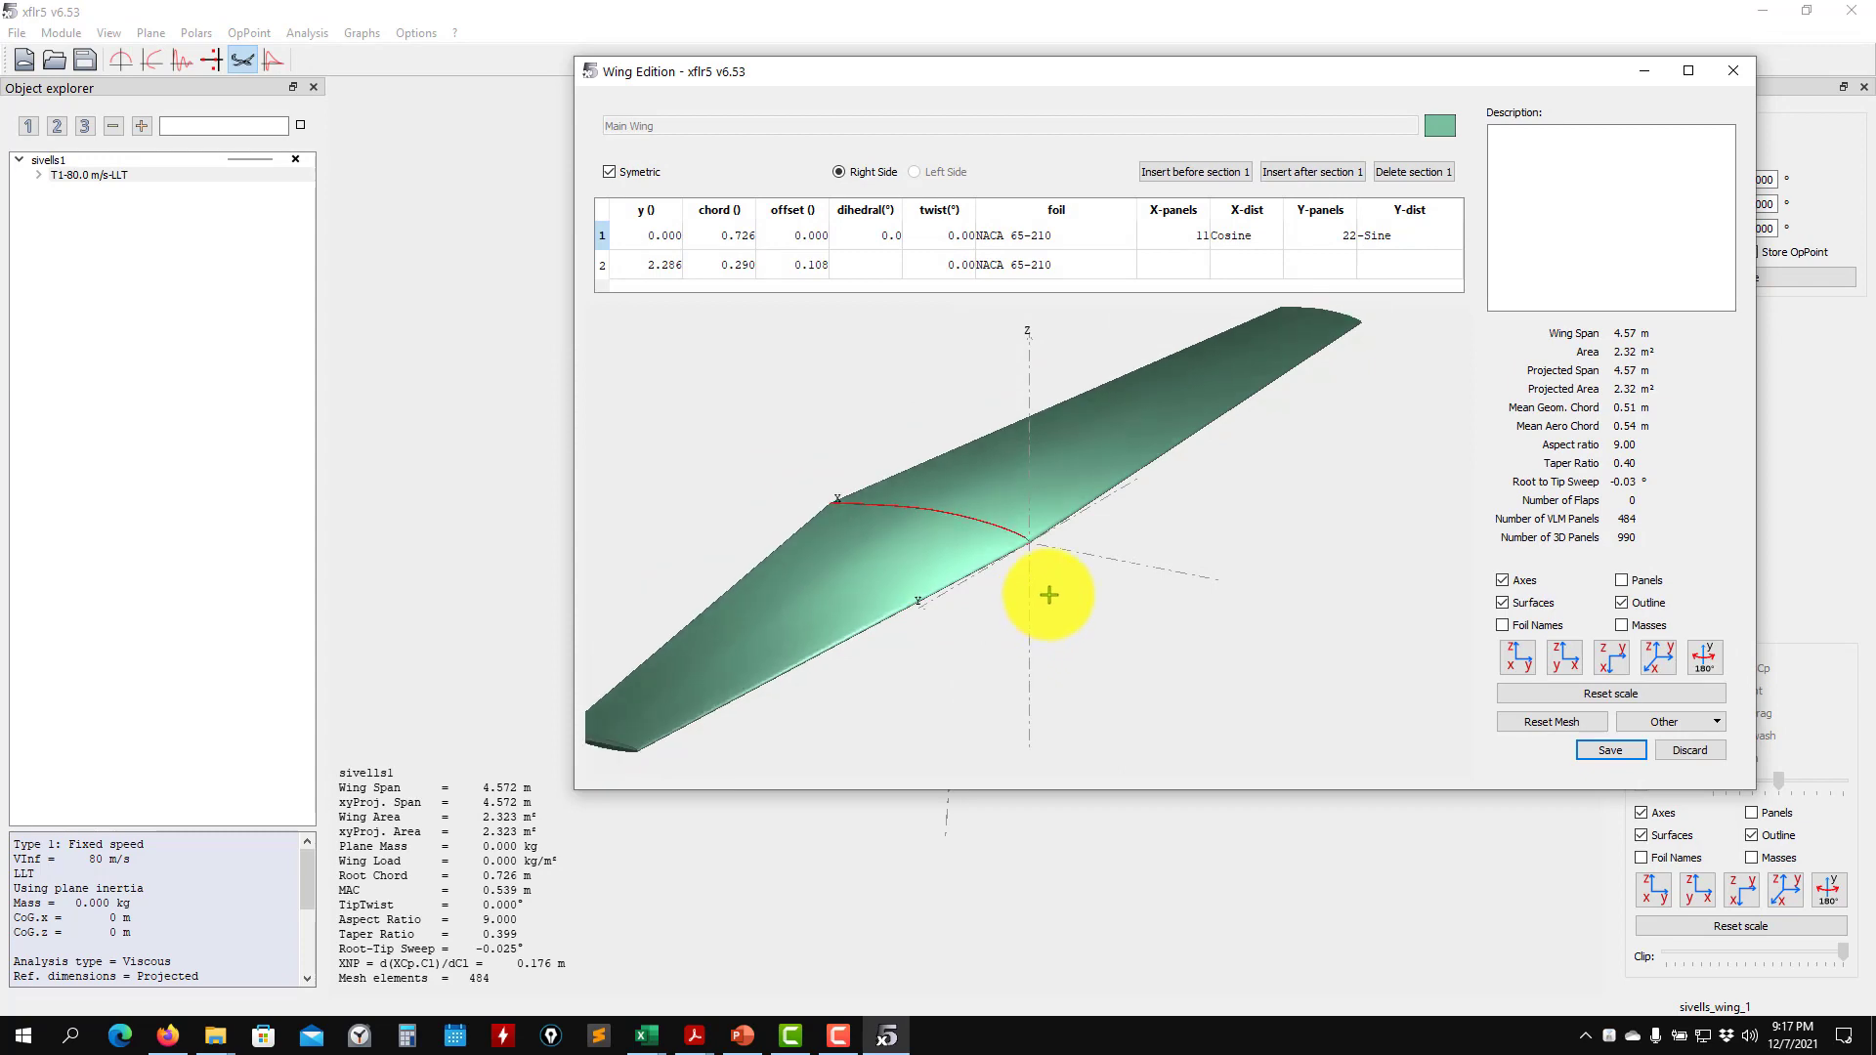
left_click_drag(1212, 75, 834, 92)
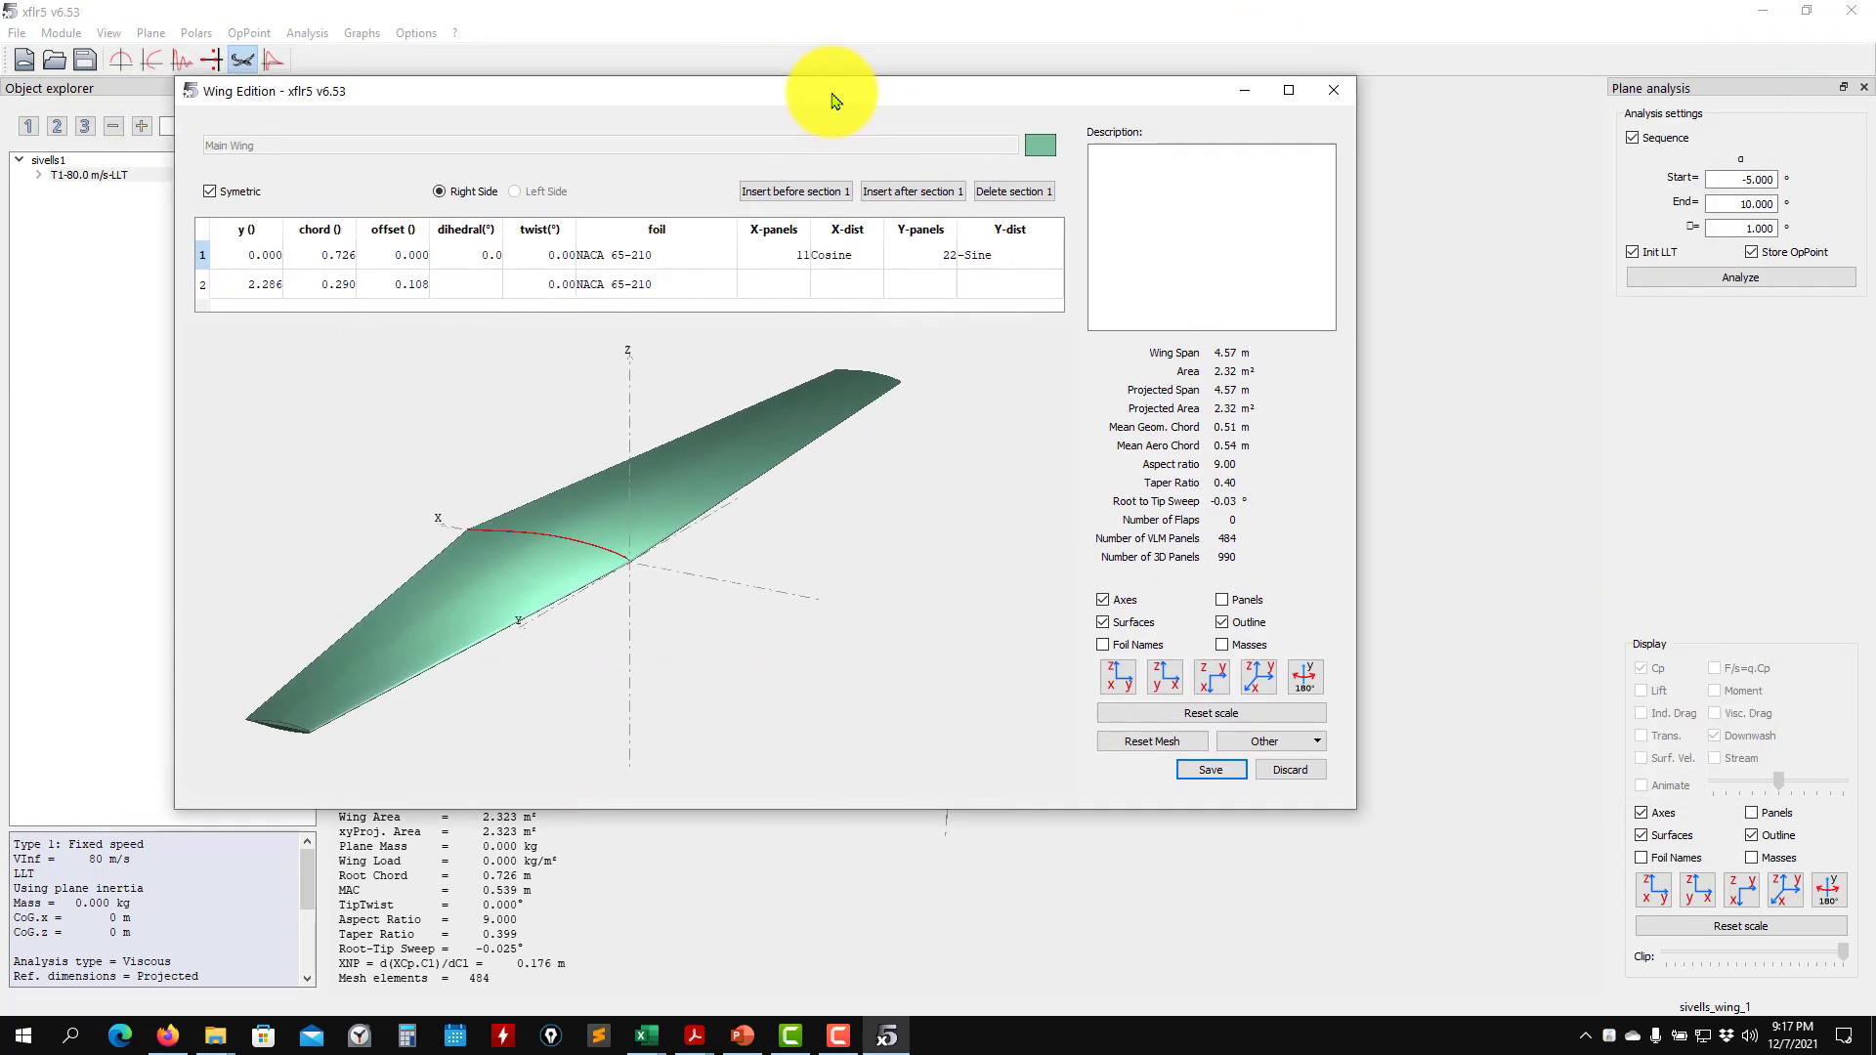
left_click_drag(1353, 809, 1573, 926)
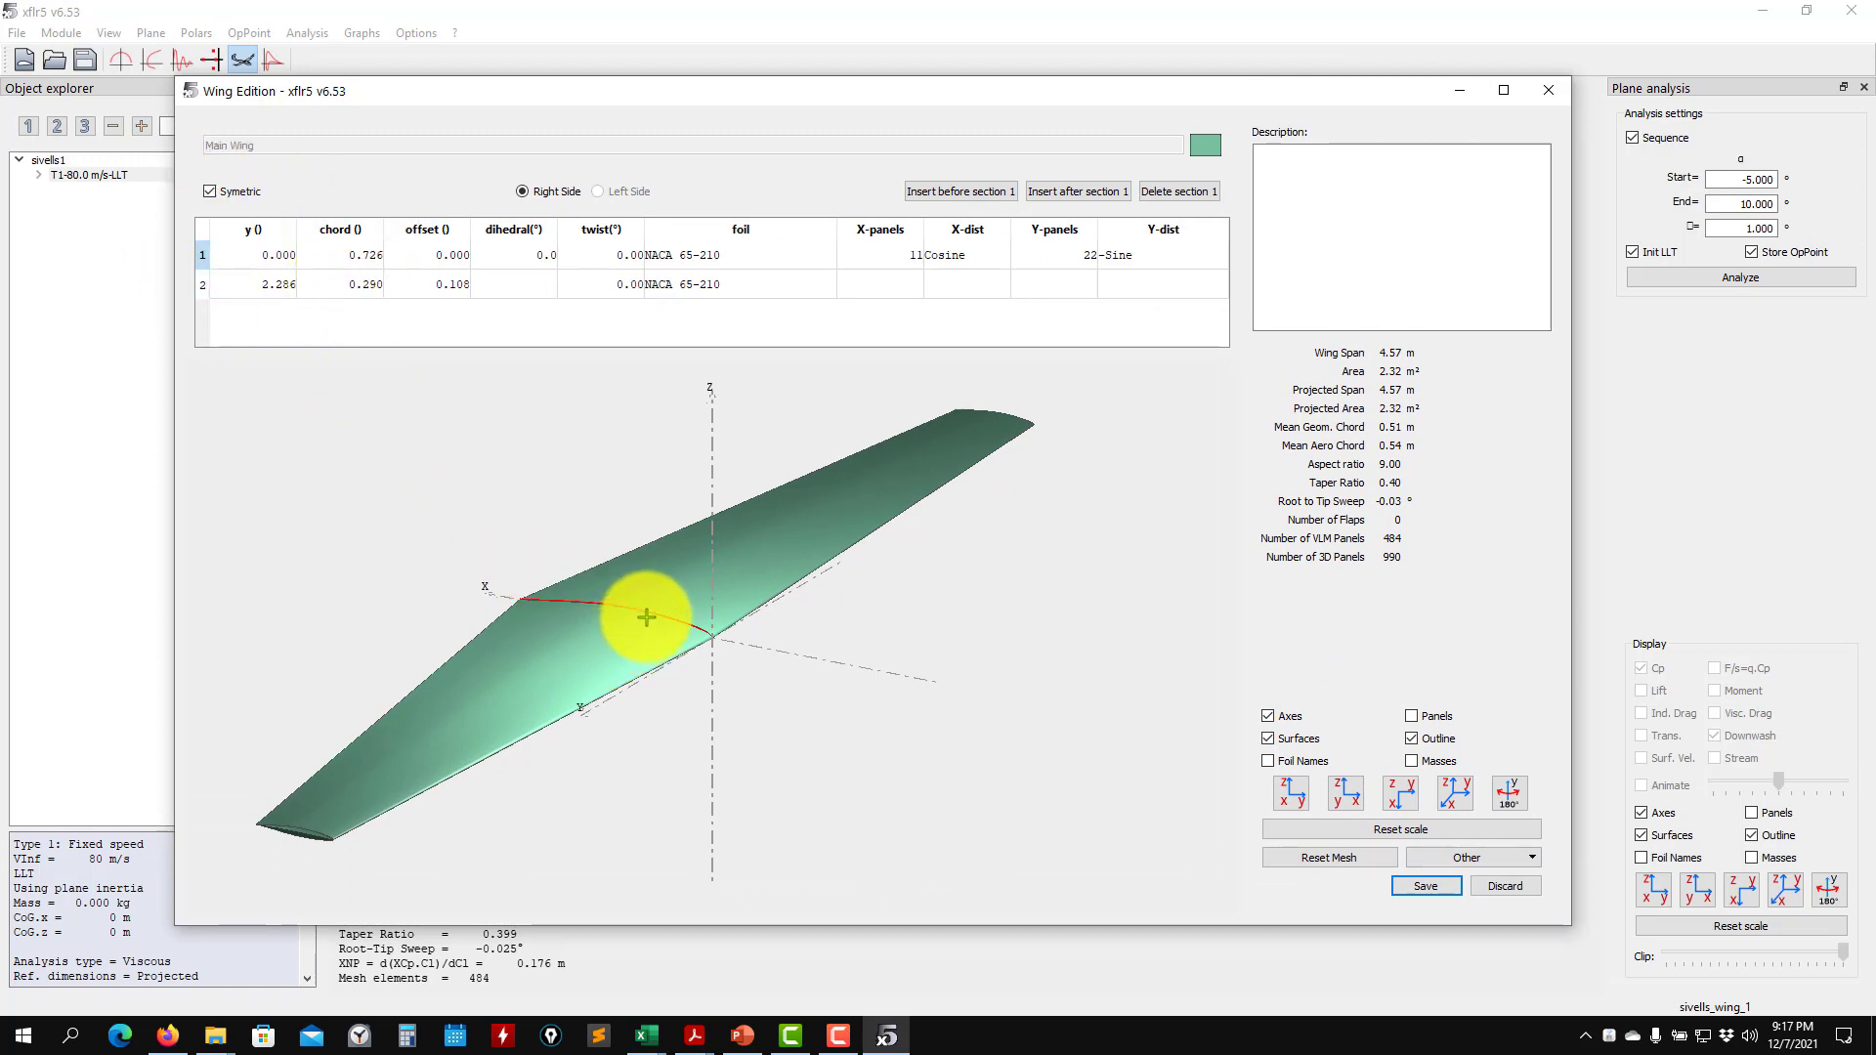
- Switch to the llt_base_lecture_notes.xlsx workbook, check the span and chords in the Figure 7.16 planform, and minimize the workbook
left_click(640, 1026)
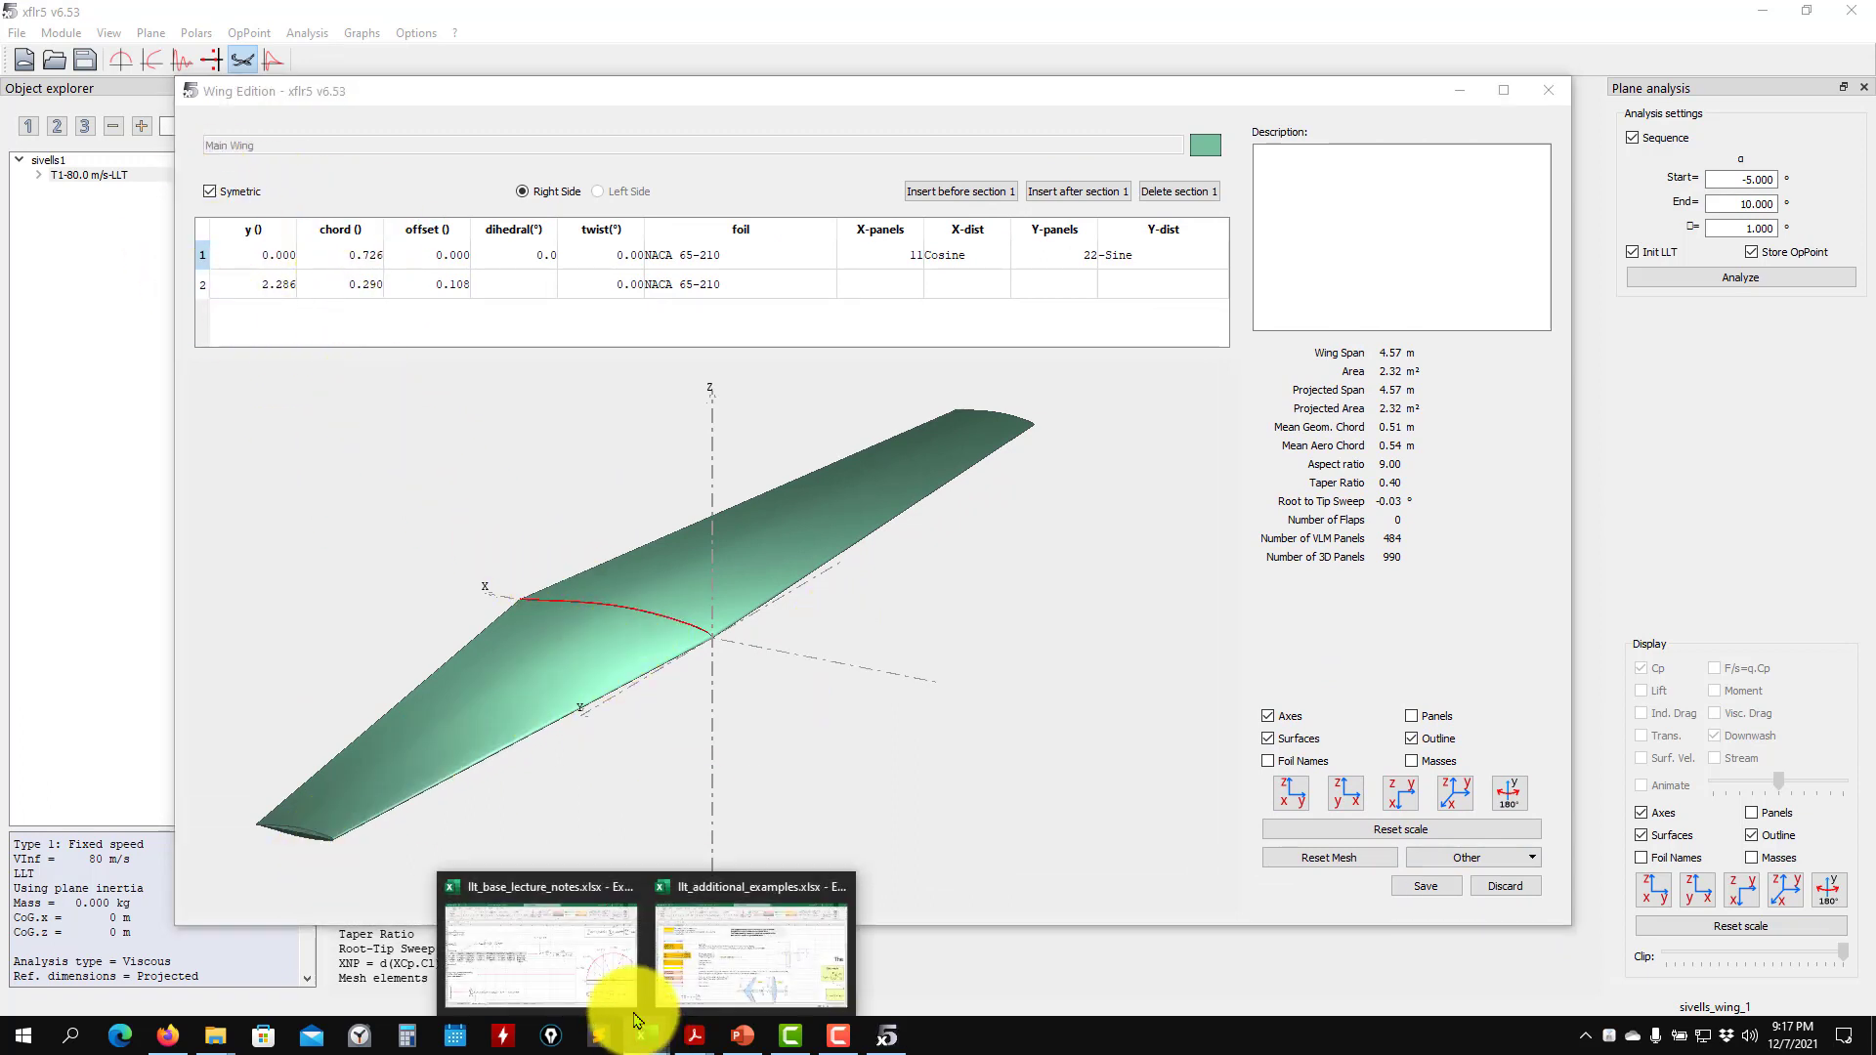
left_click(615, 997)
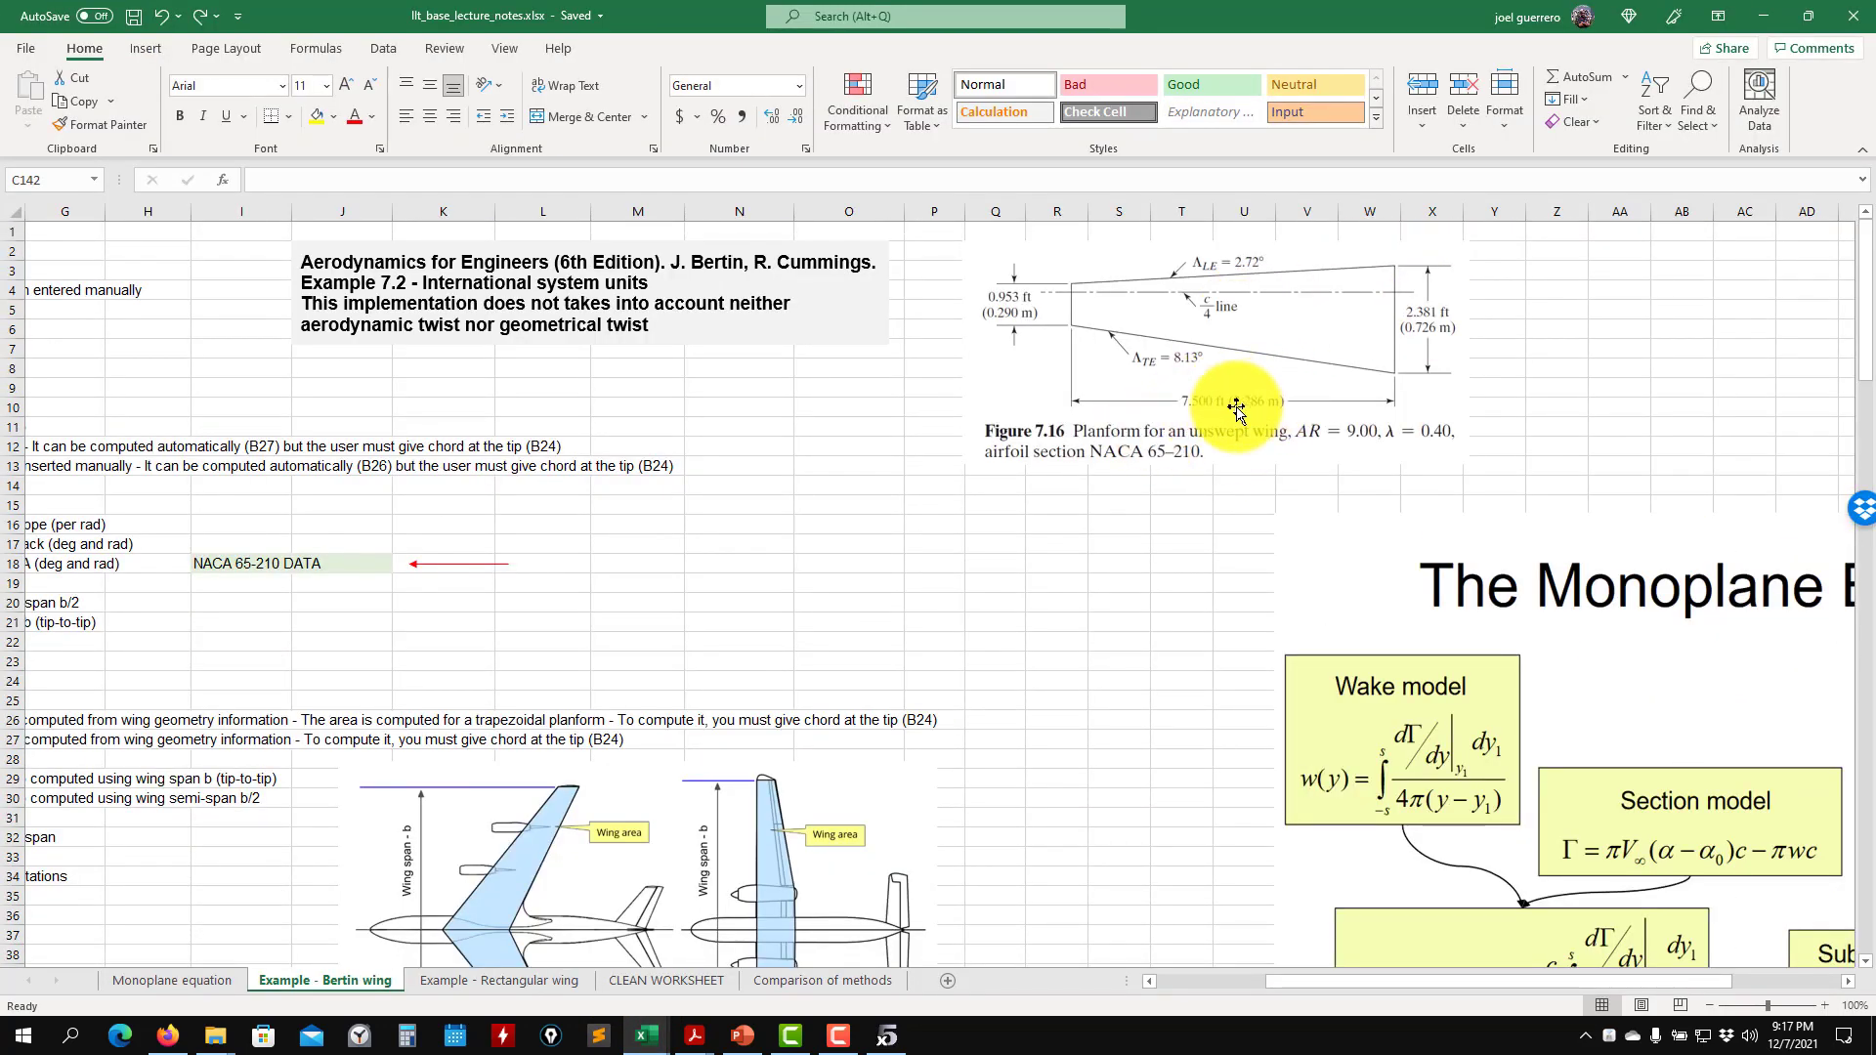
left_click(1767, 17)
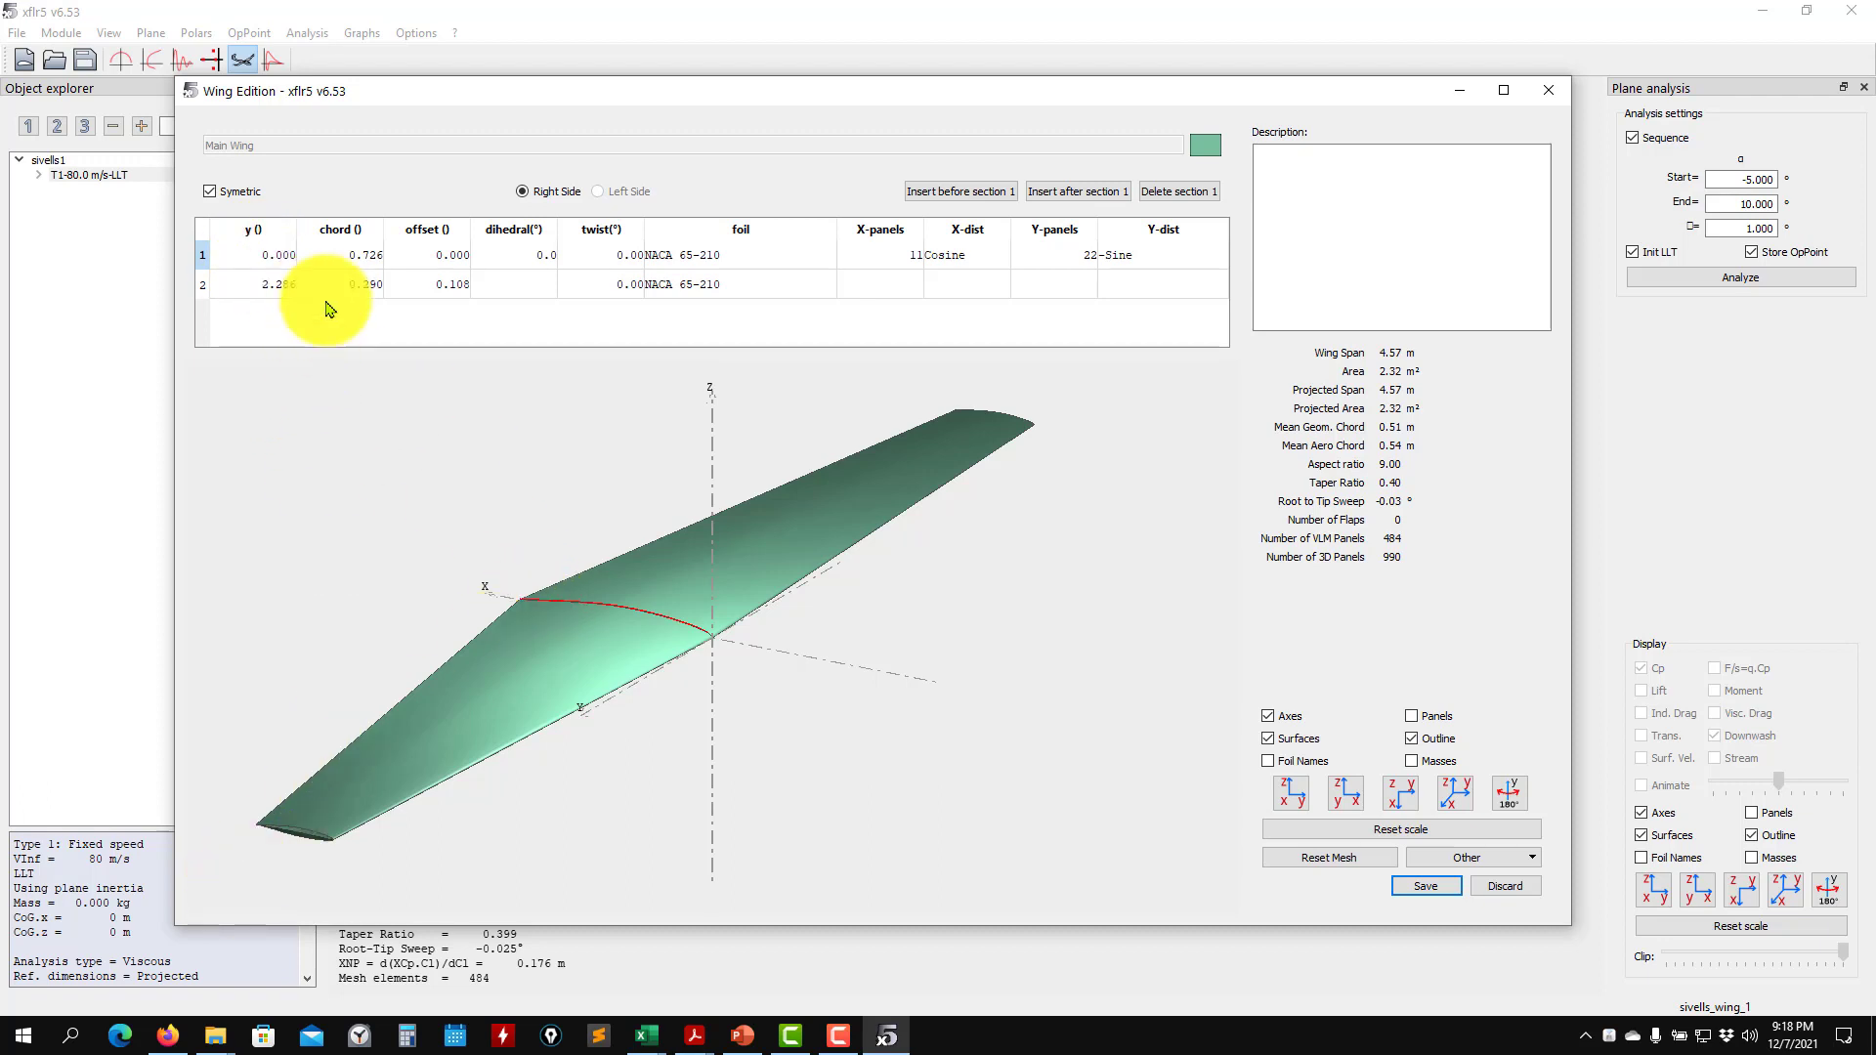
left_click(645, 1024)
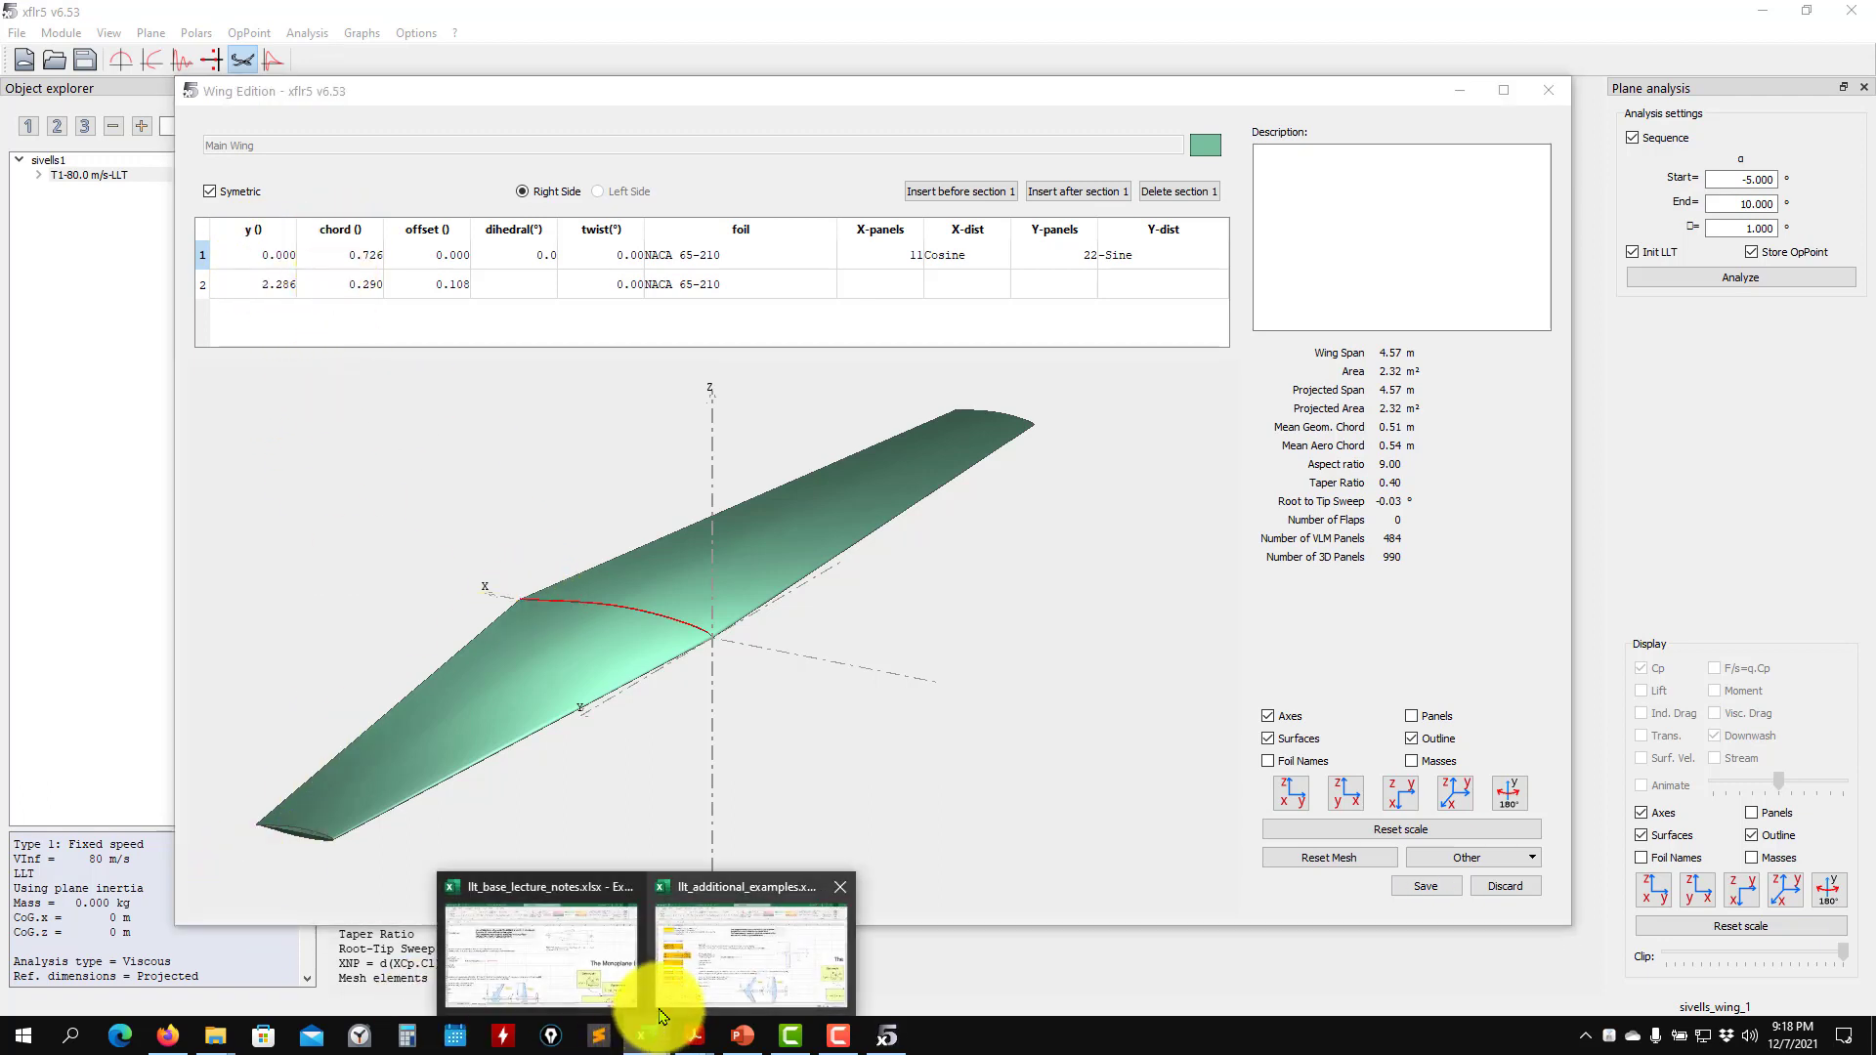
left_click(615, 913)
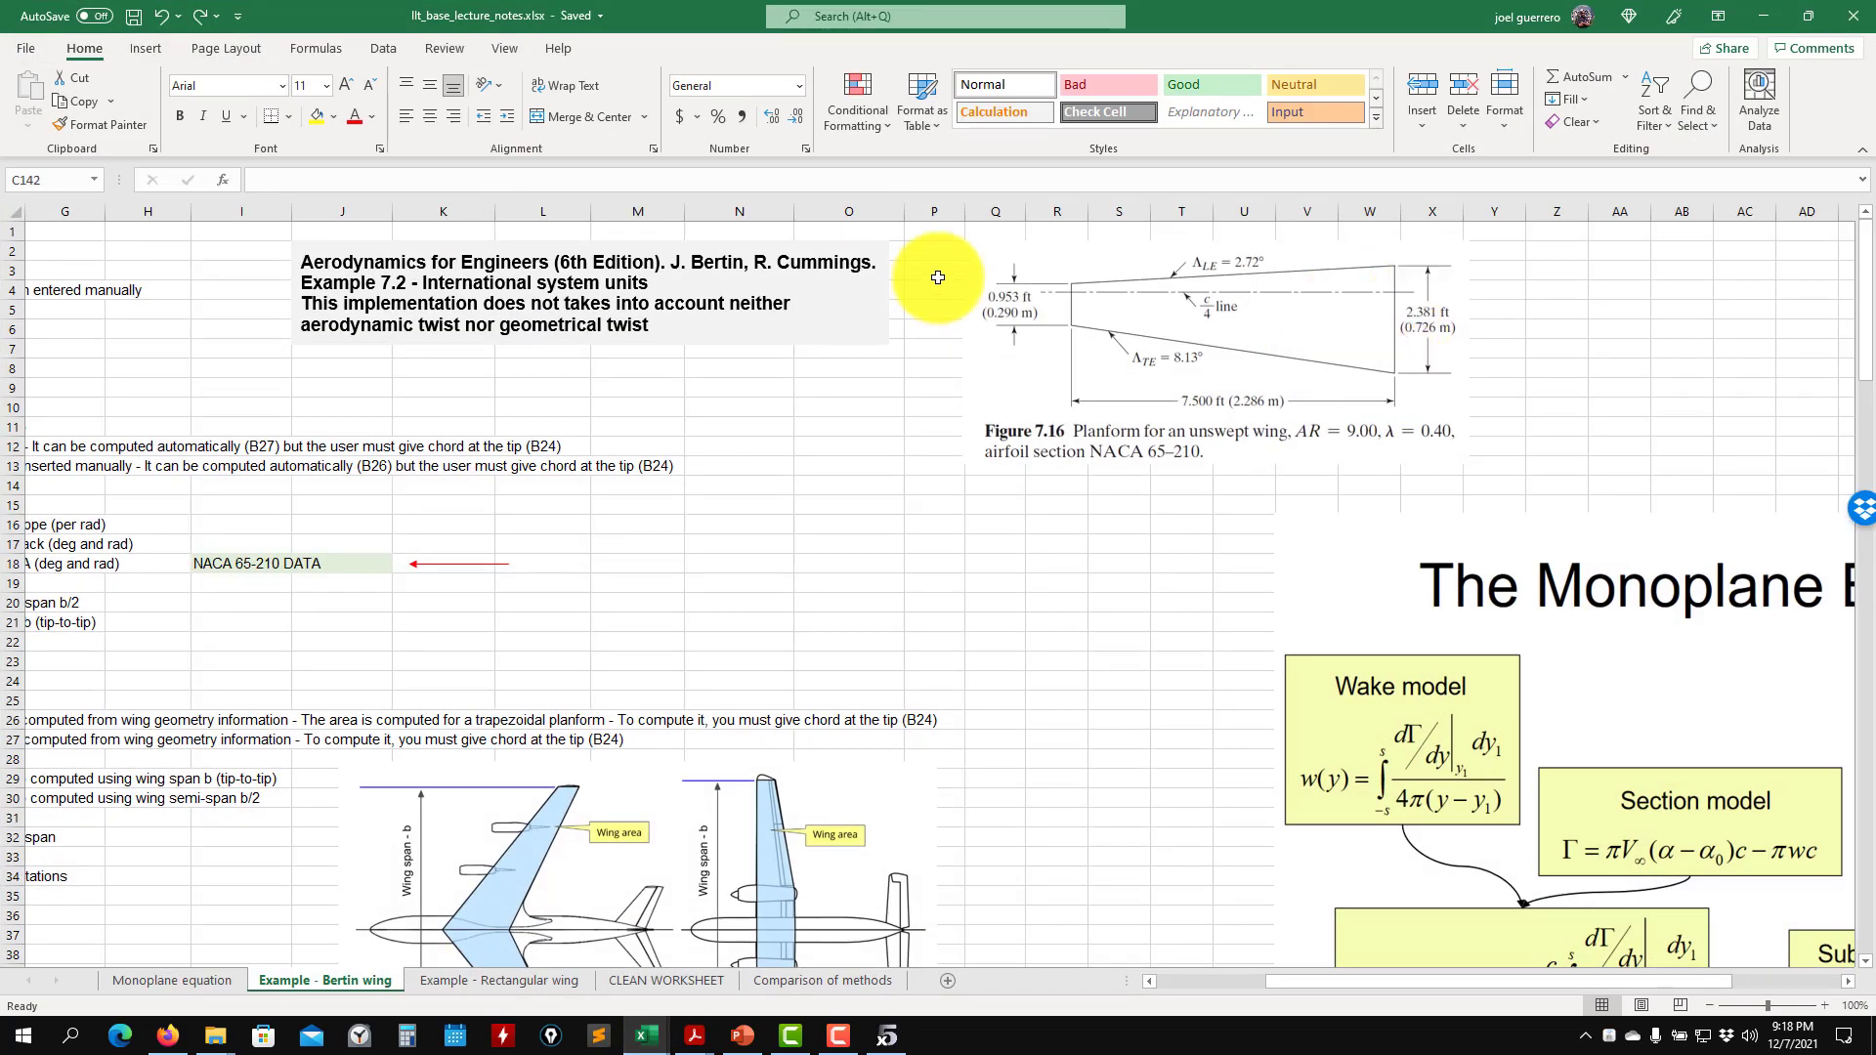
left_click(1763, 16)
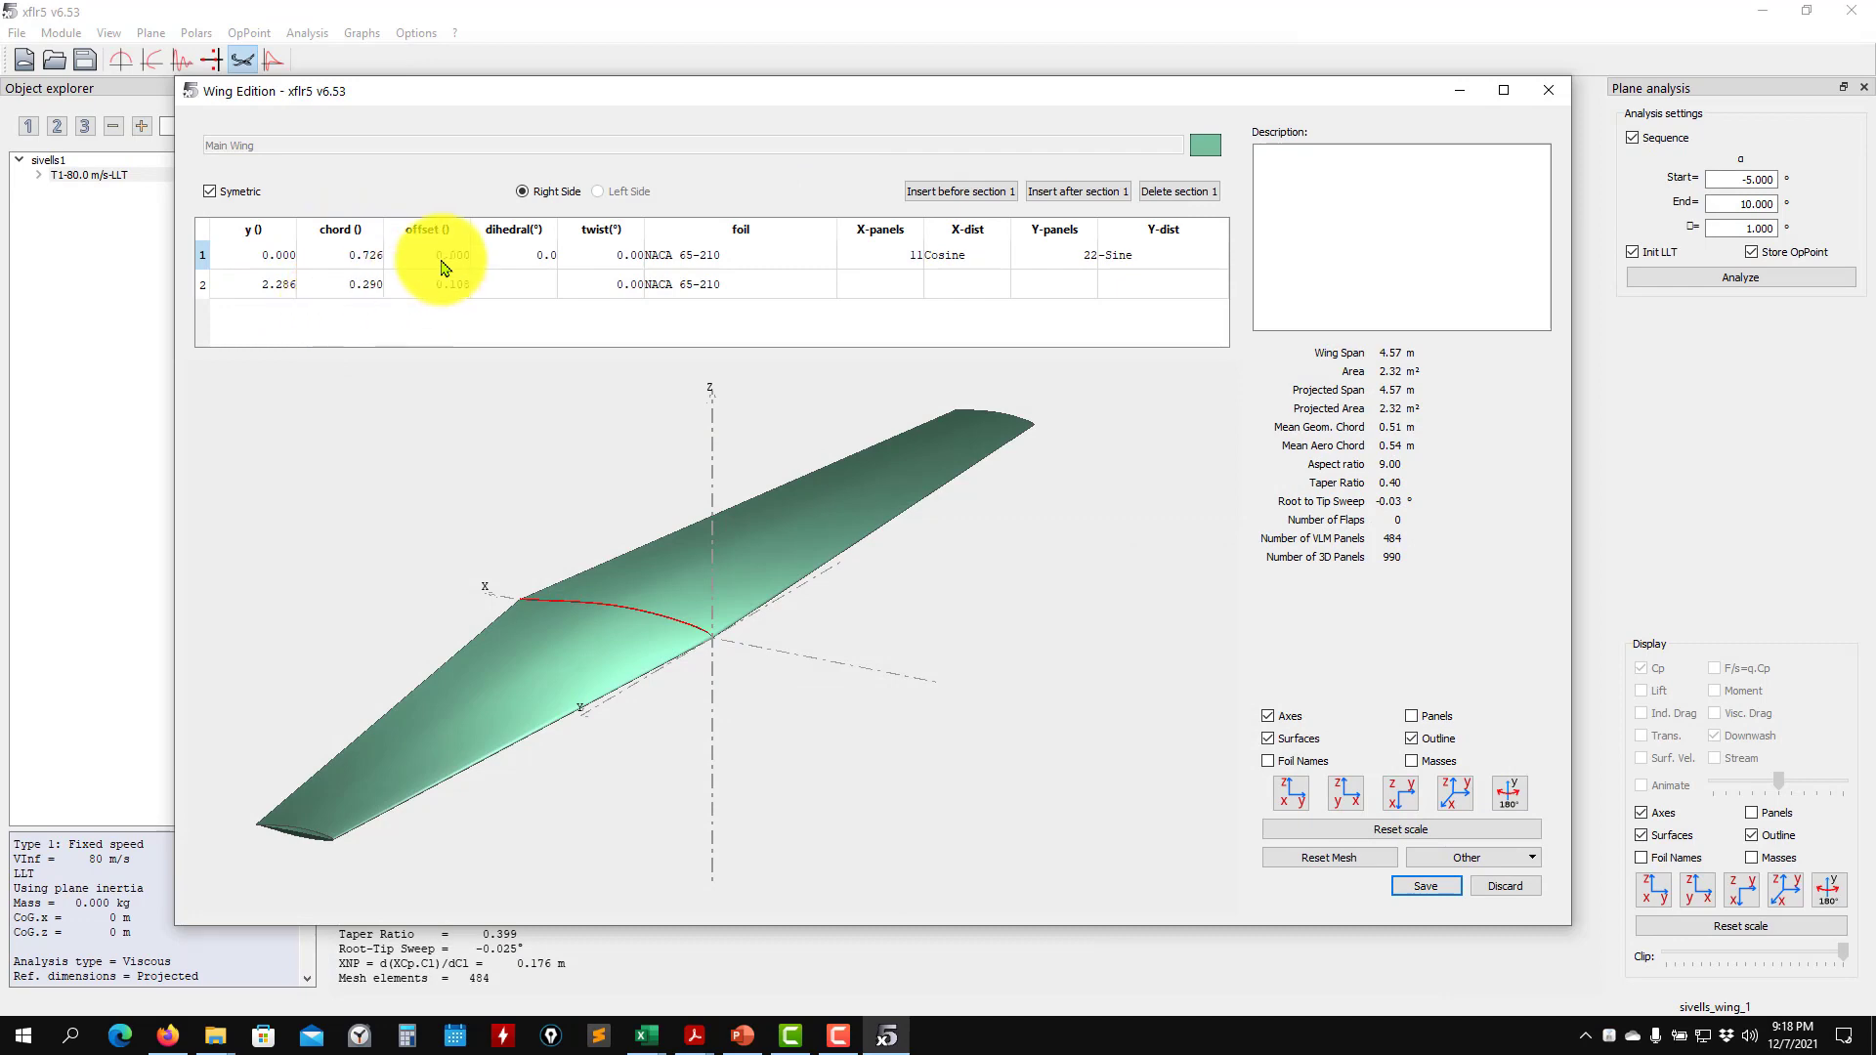
- Set the wing tip section's offset to 0.2
left_click_drag(463, 549, 514, 612)
left_click_drag(702, 693, 687, 824)
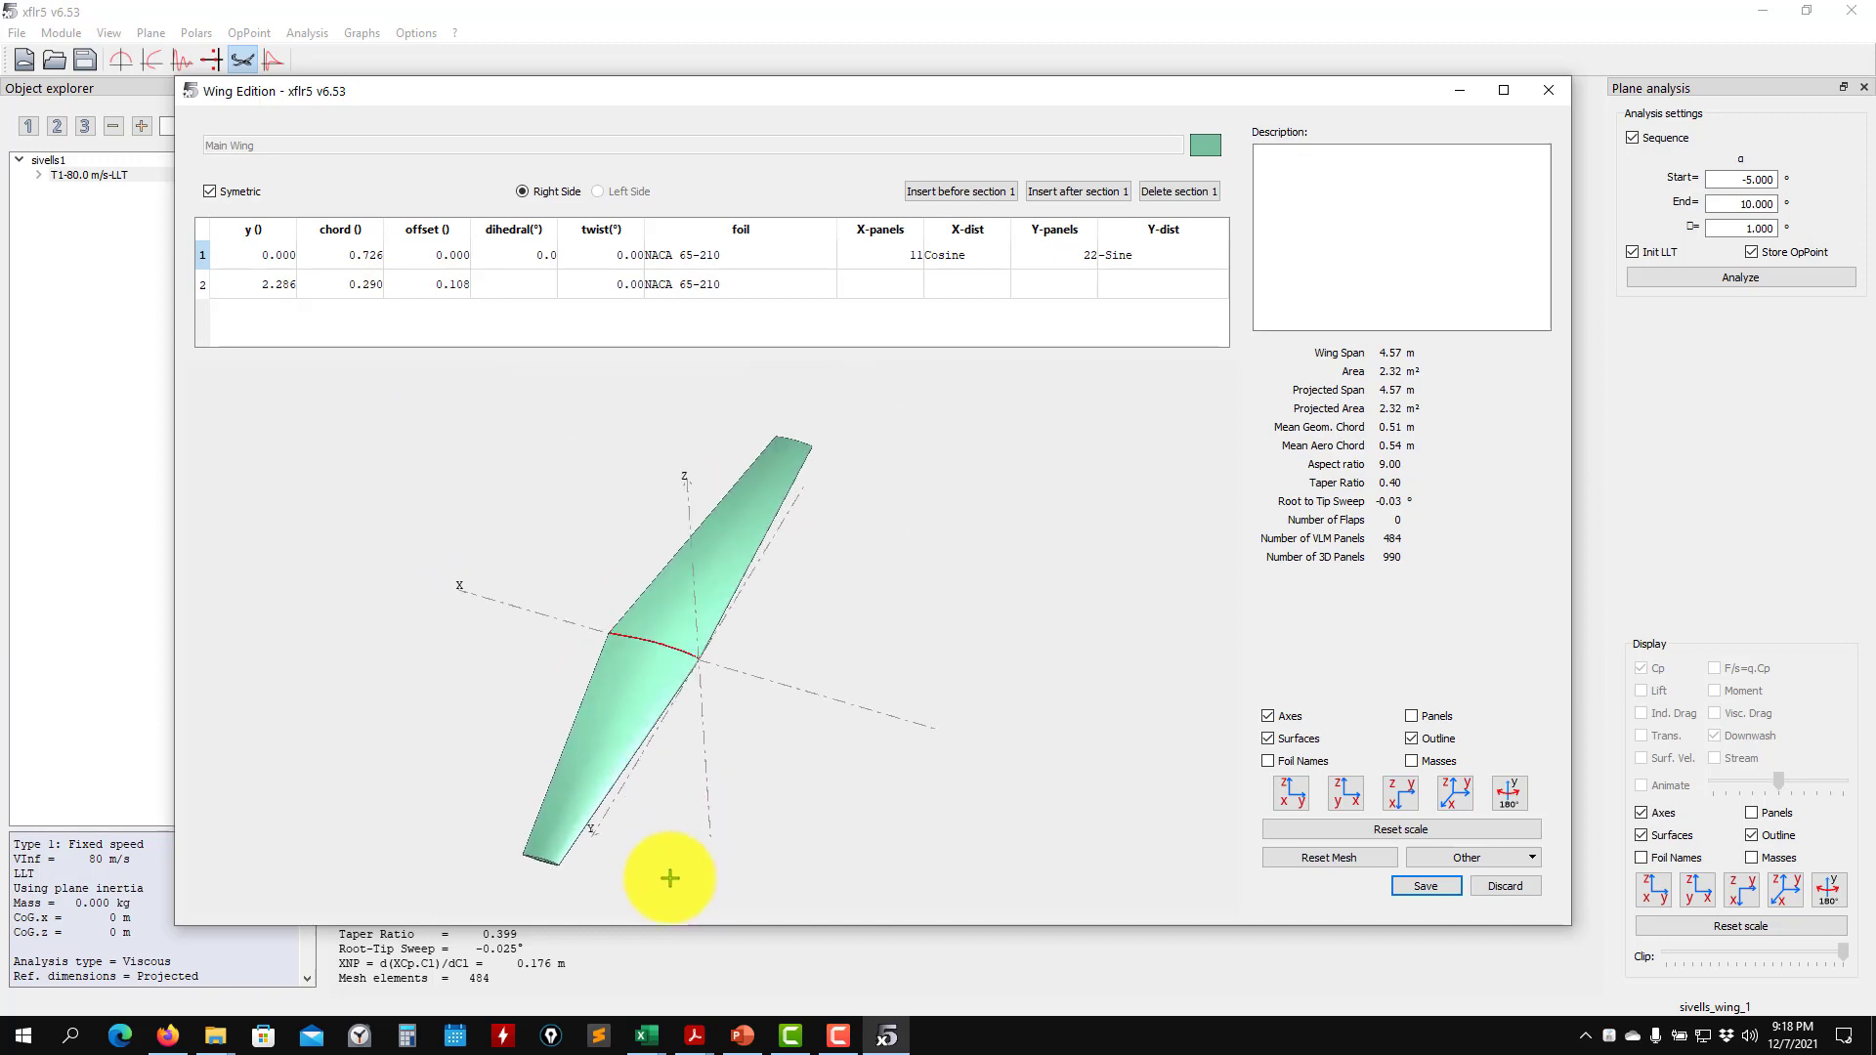
left_click_drag(672, 751, 683, 880)
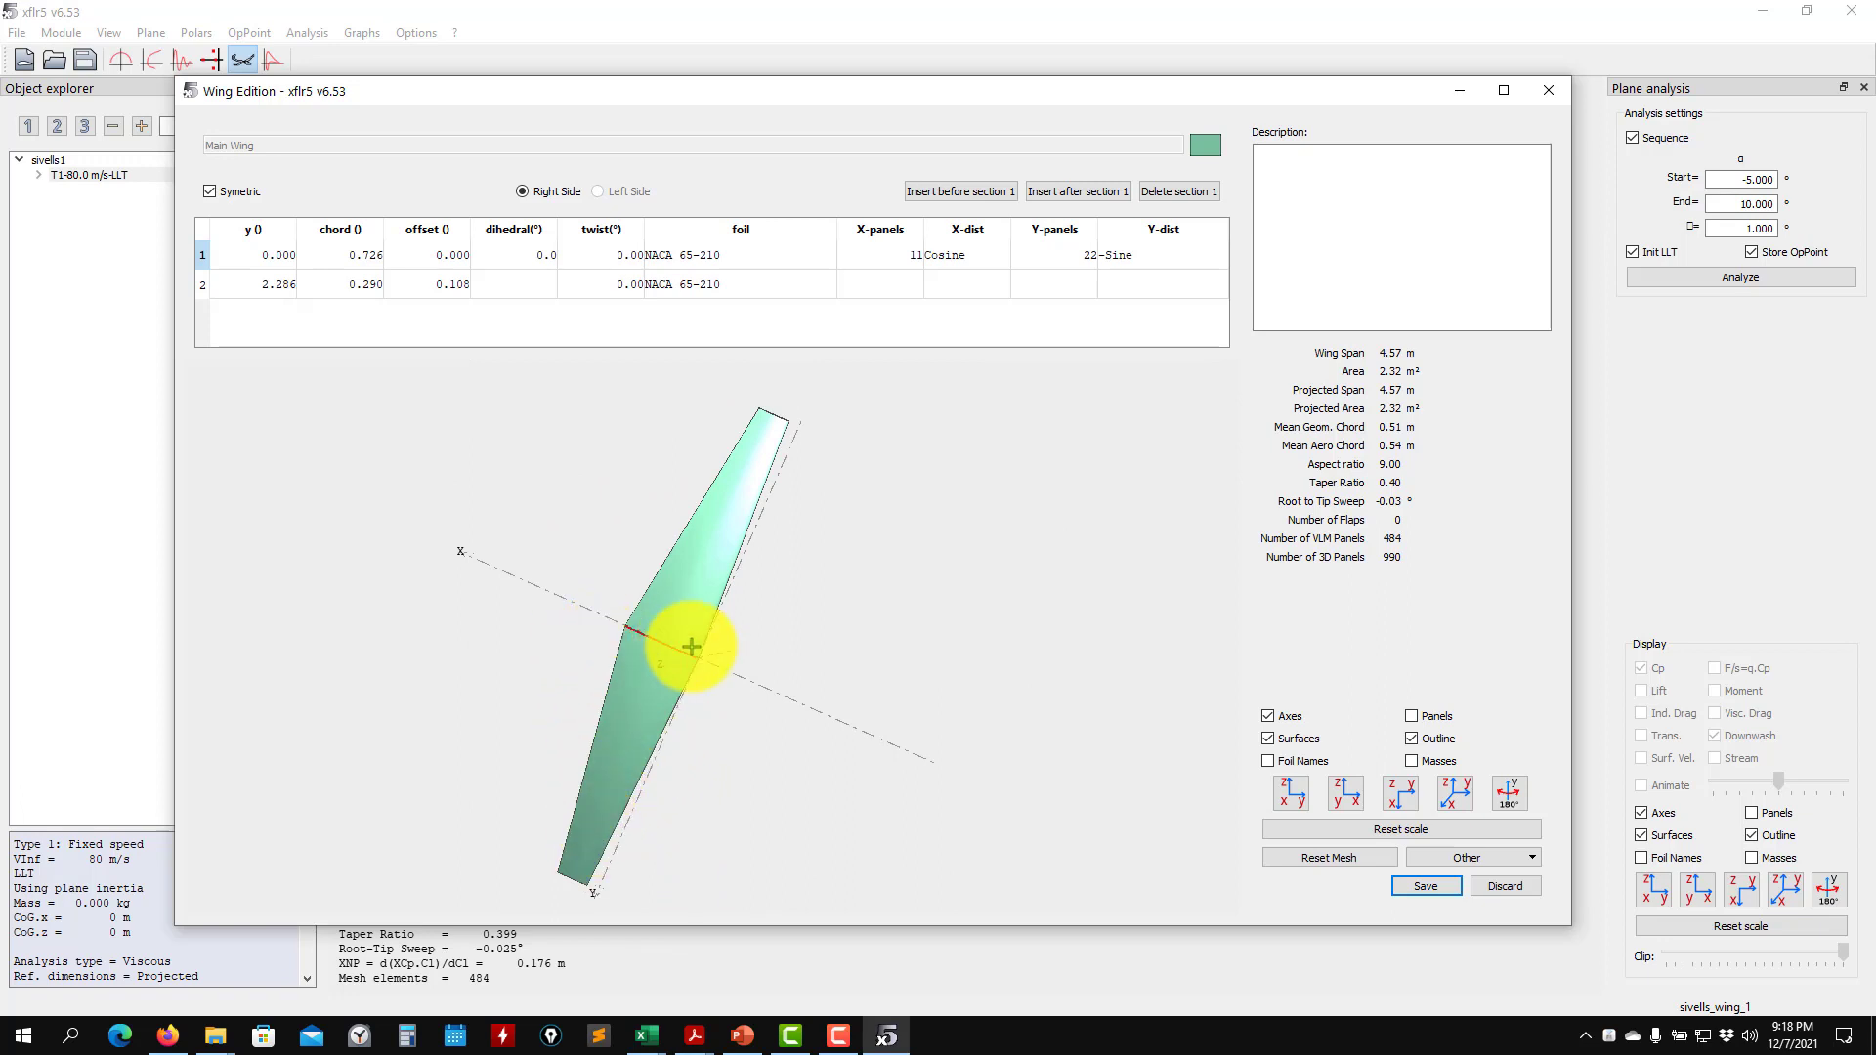
double_click(435, 285)
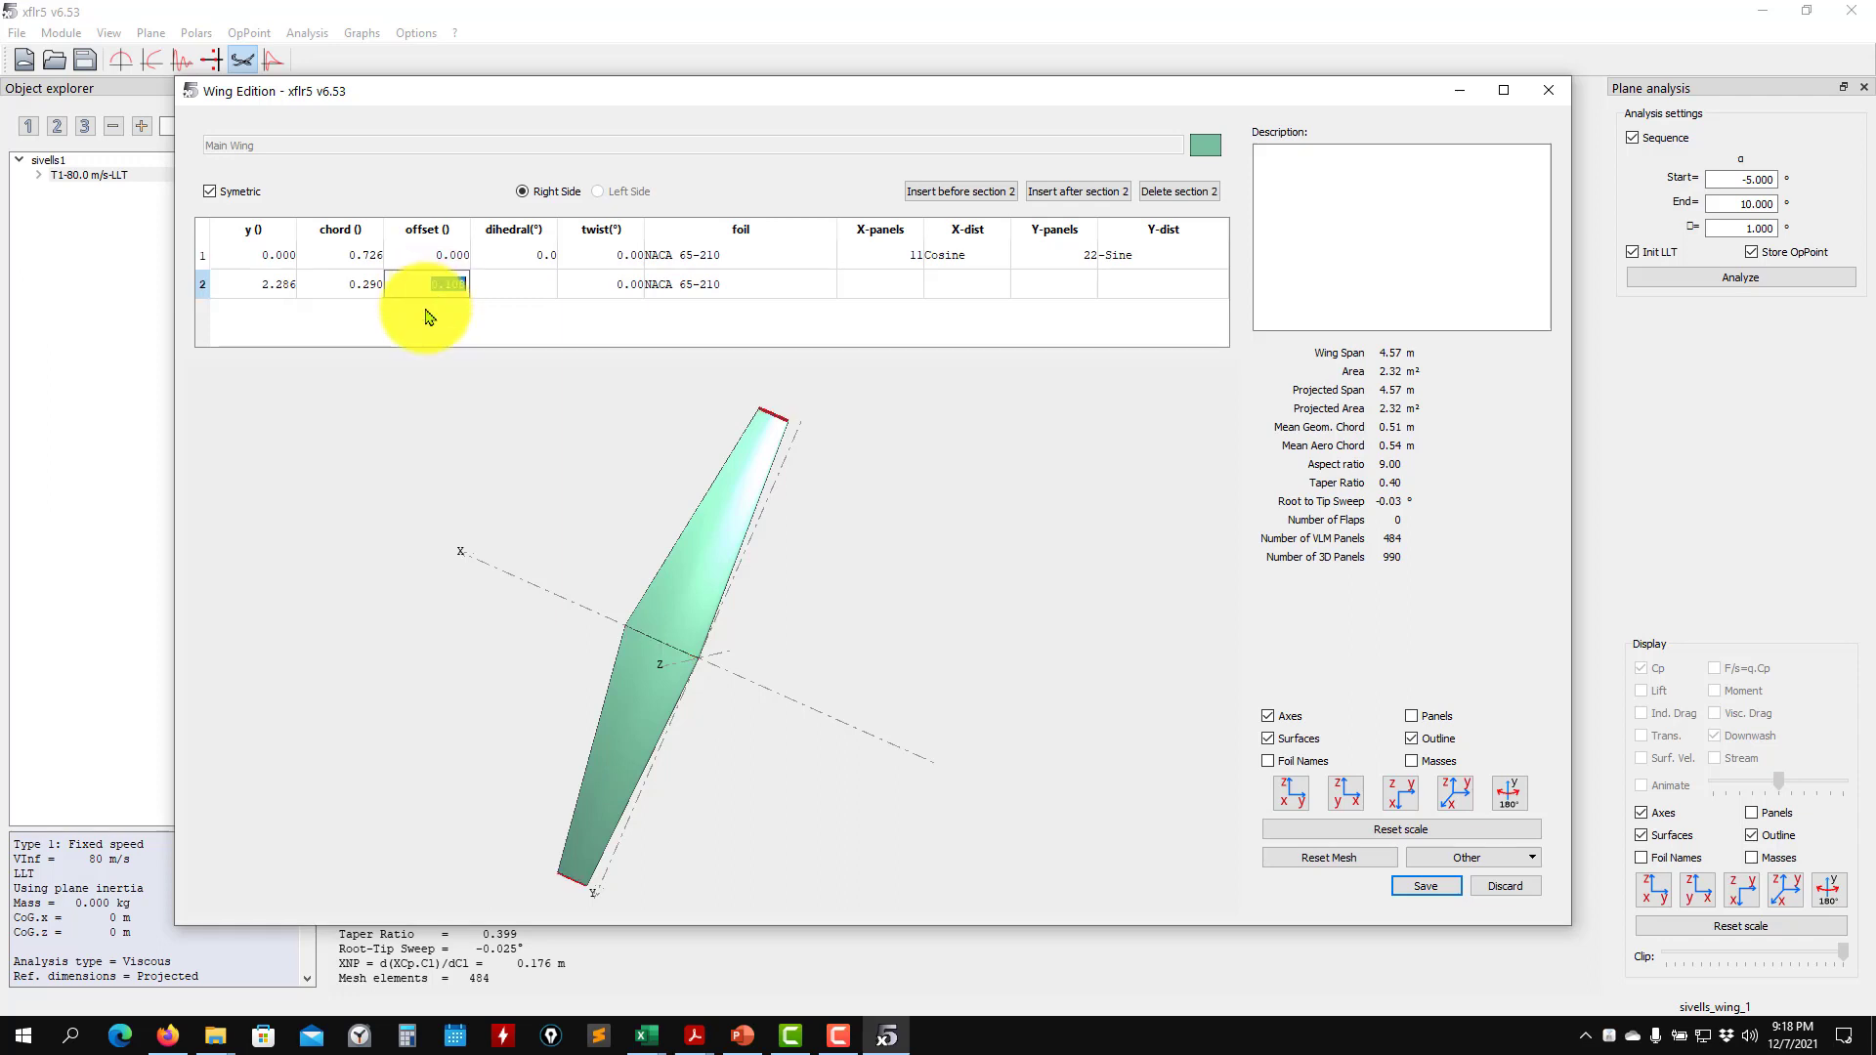
type("0.2")
key("Return")
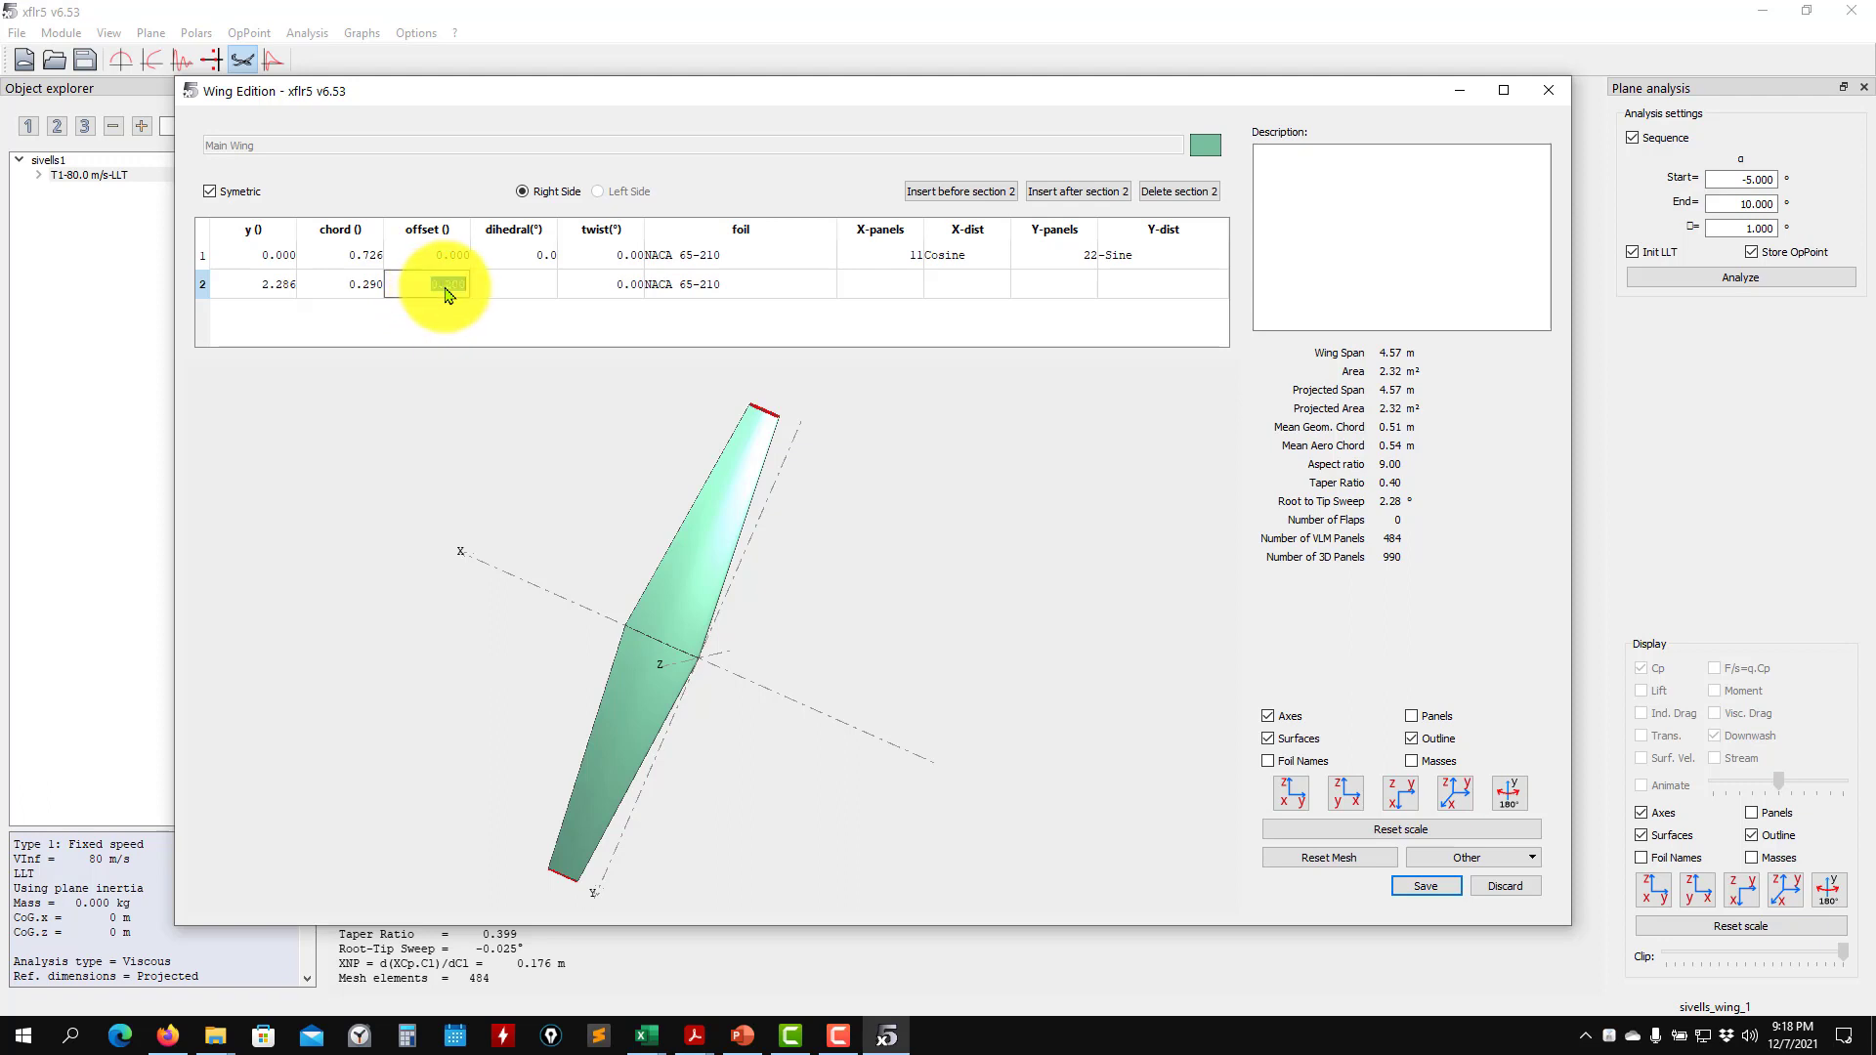
- Try an offset of 1 for the wing tip section and restore the offset to 0.108
type("1")
key("Return")
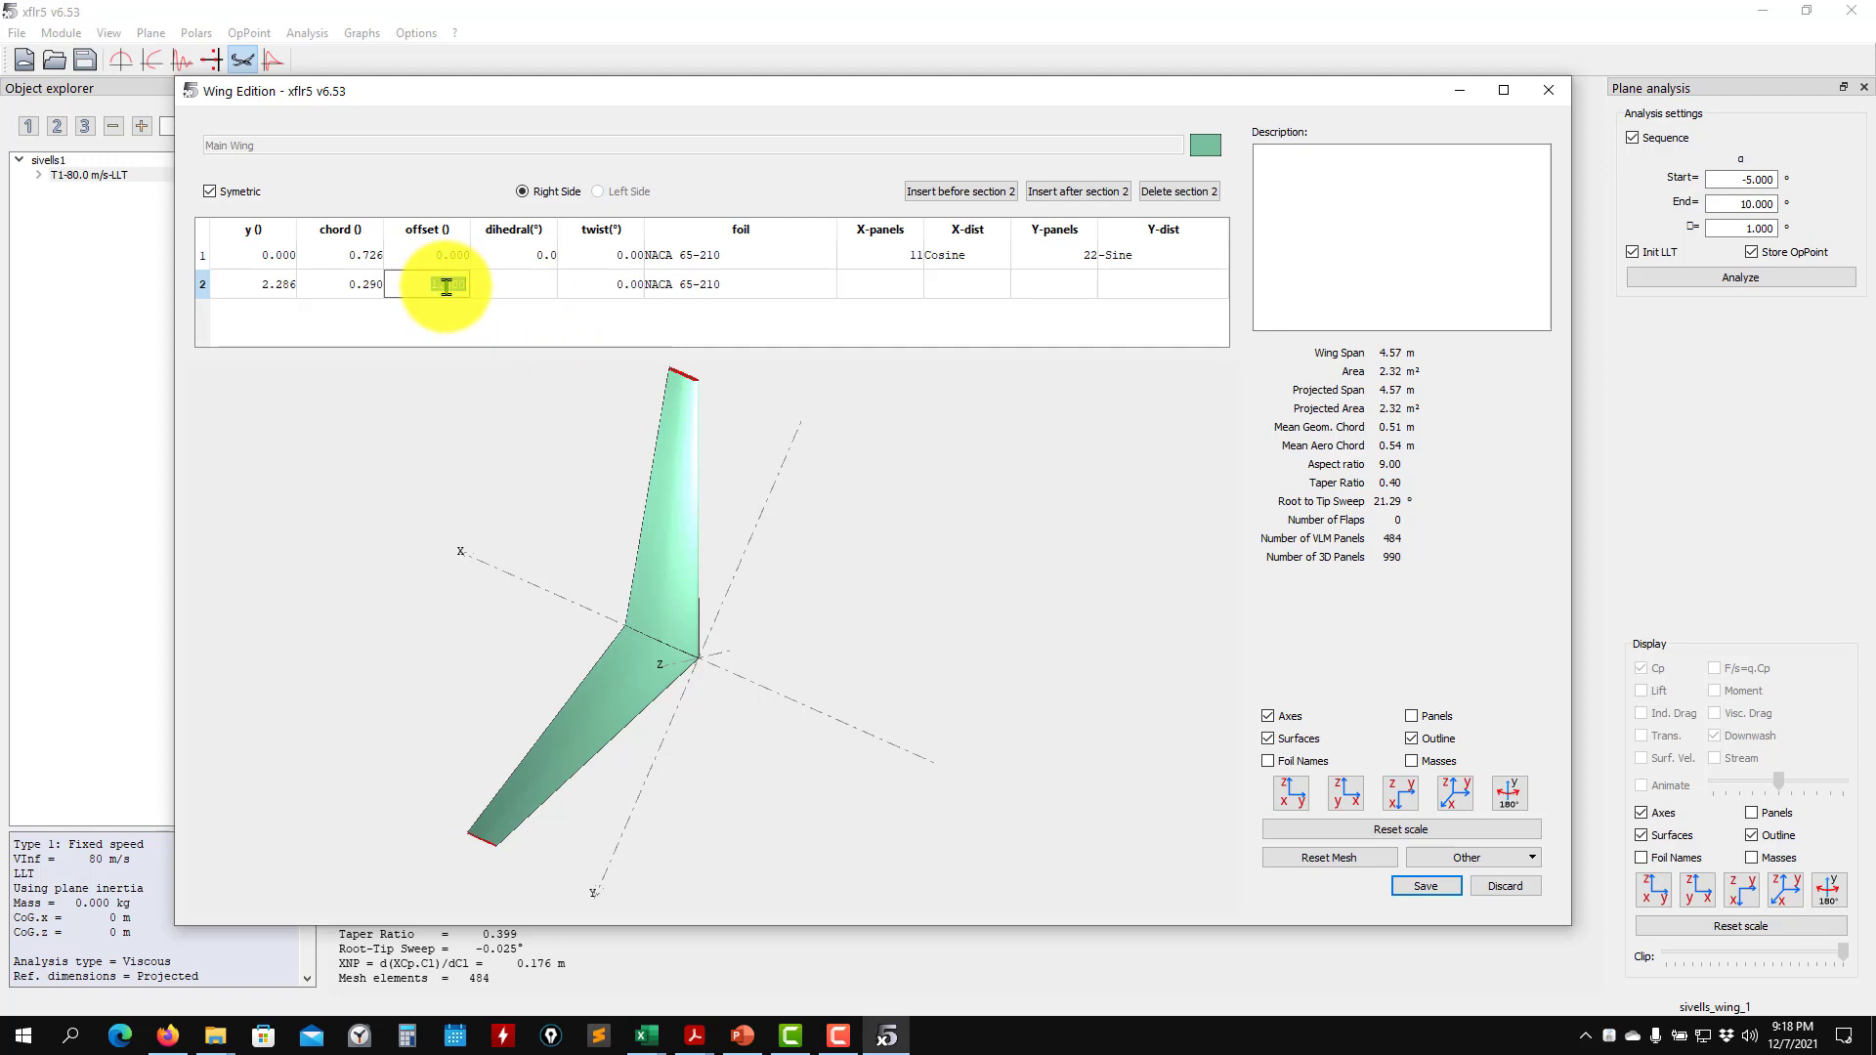
left_click(453, 349)
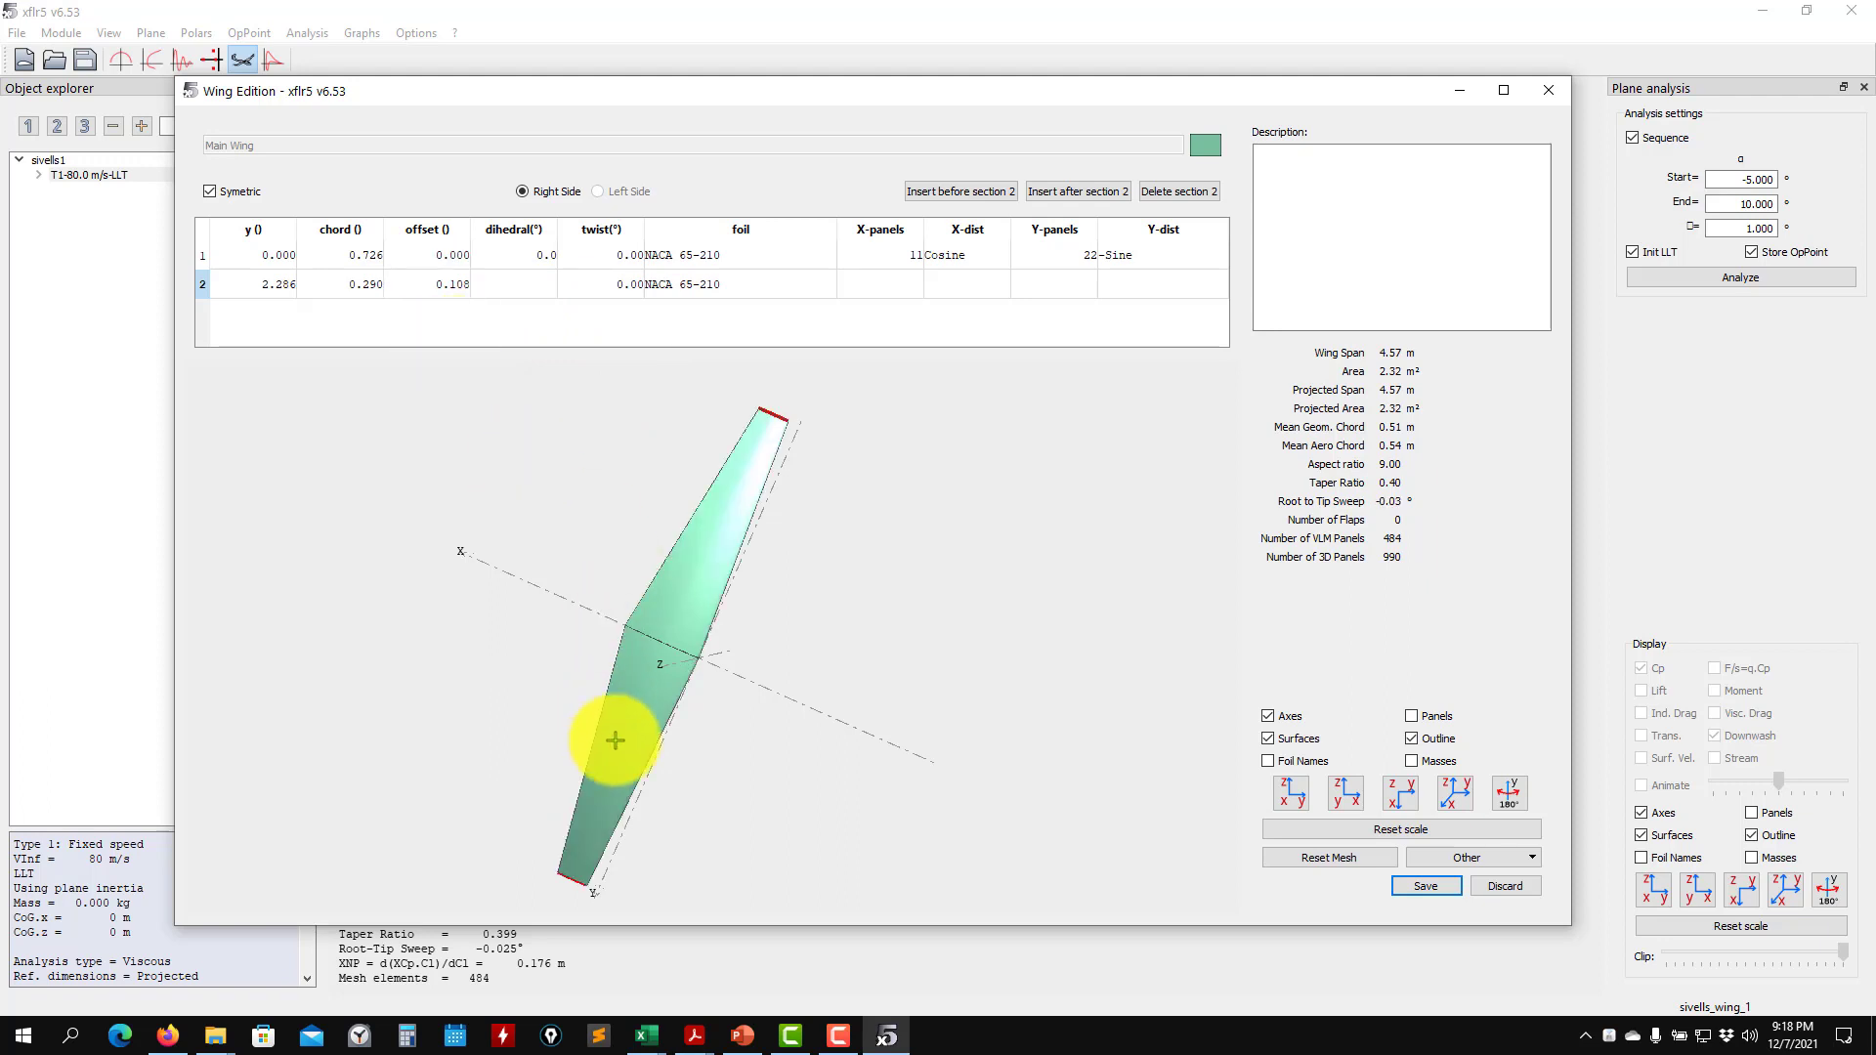
- Set the root section's dihedral to 5° and view the wing from the front
left_click_drag(615, 736, 778, 393)
left_click_drag(701, 567, 544, 750)
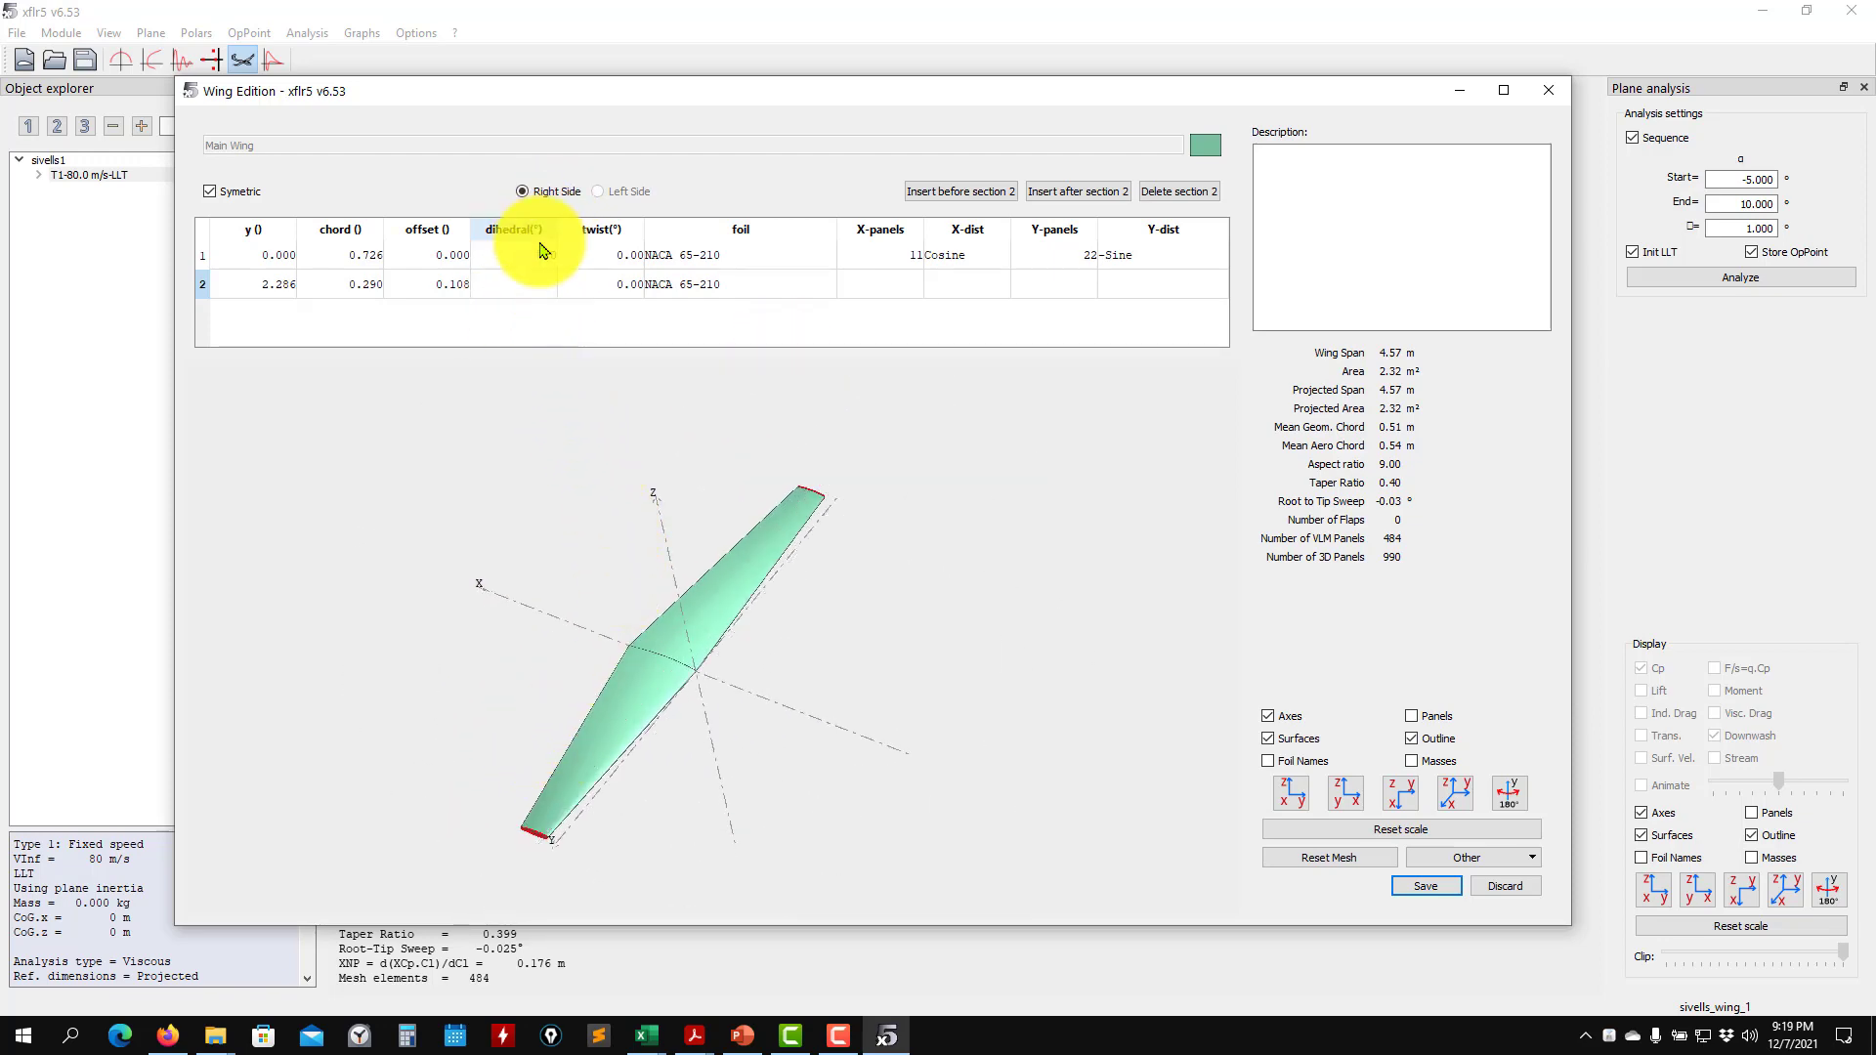
left_click_drag(657, 680, 661, 729)
scroll(627, 702, "up", 1)
scroll(627, 702, "up", 2)
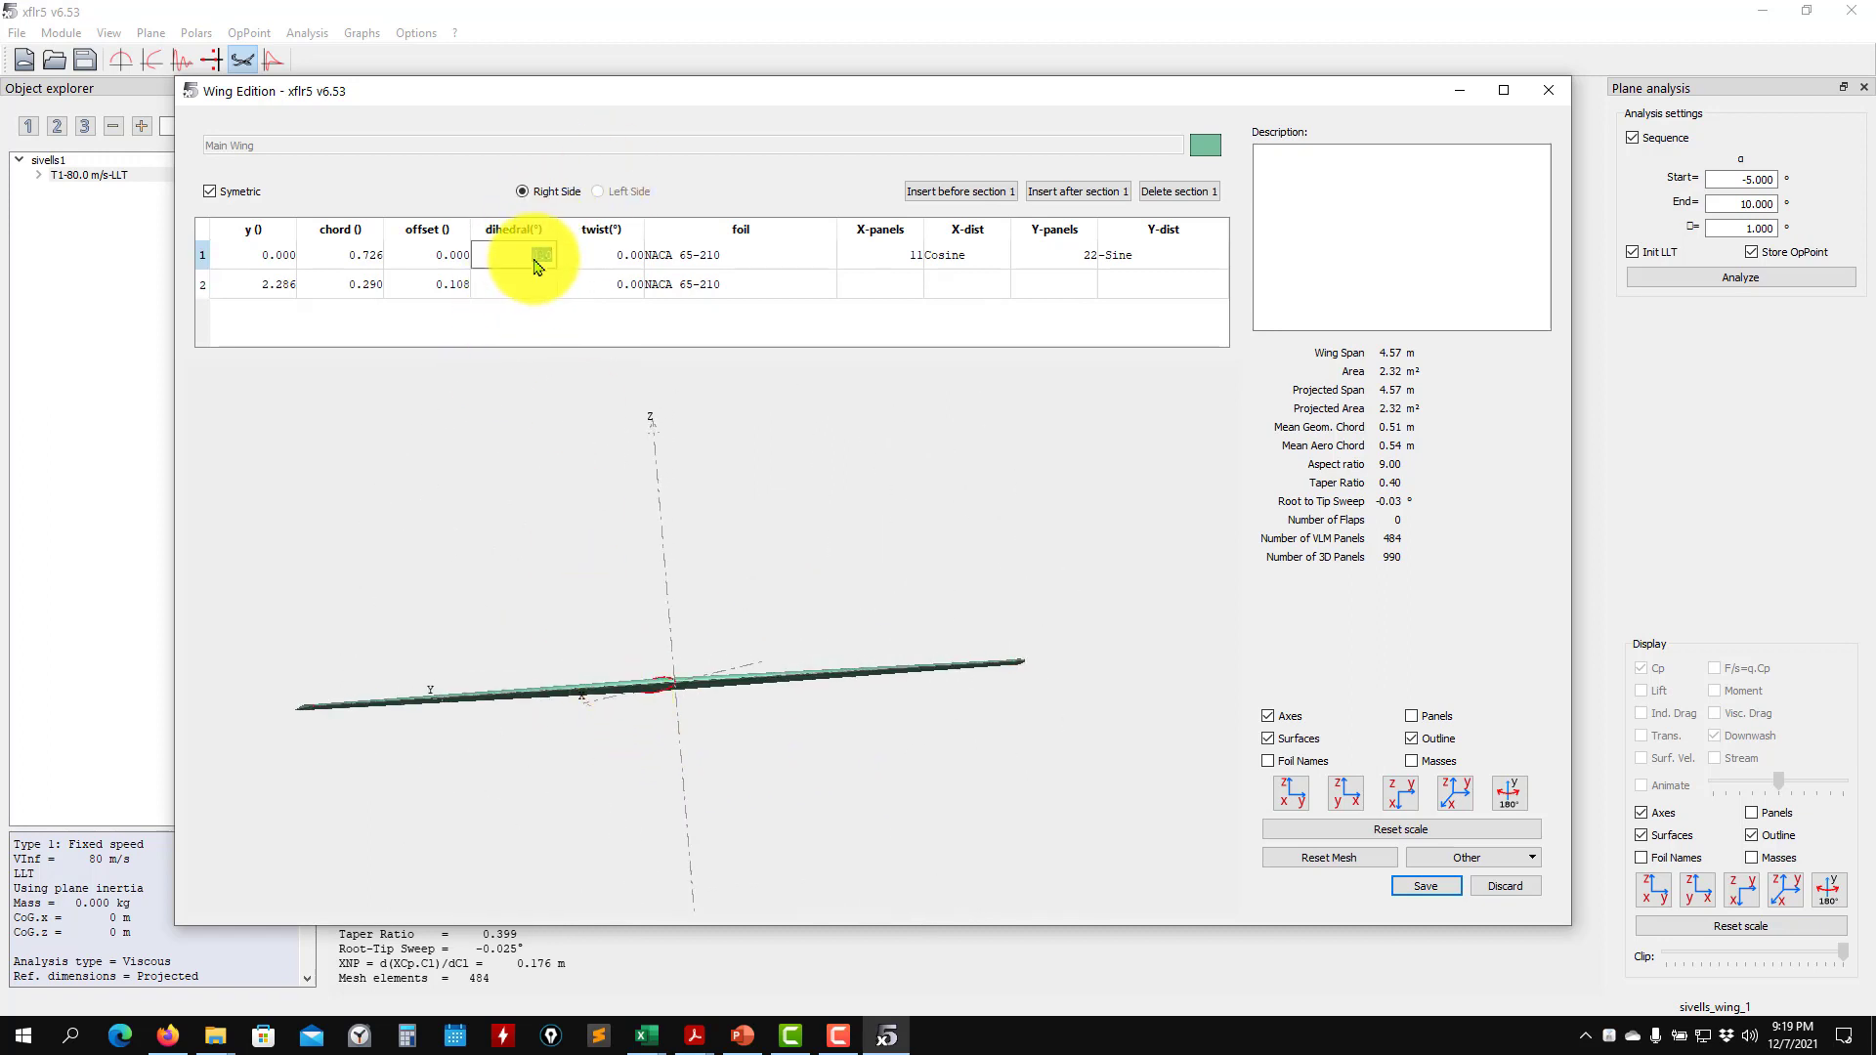
key("Return")
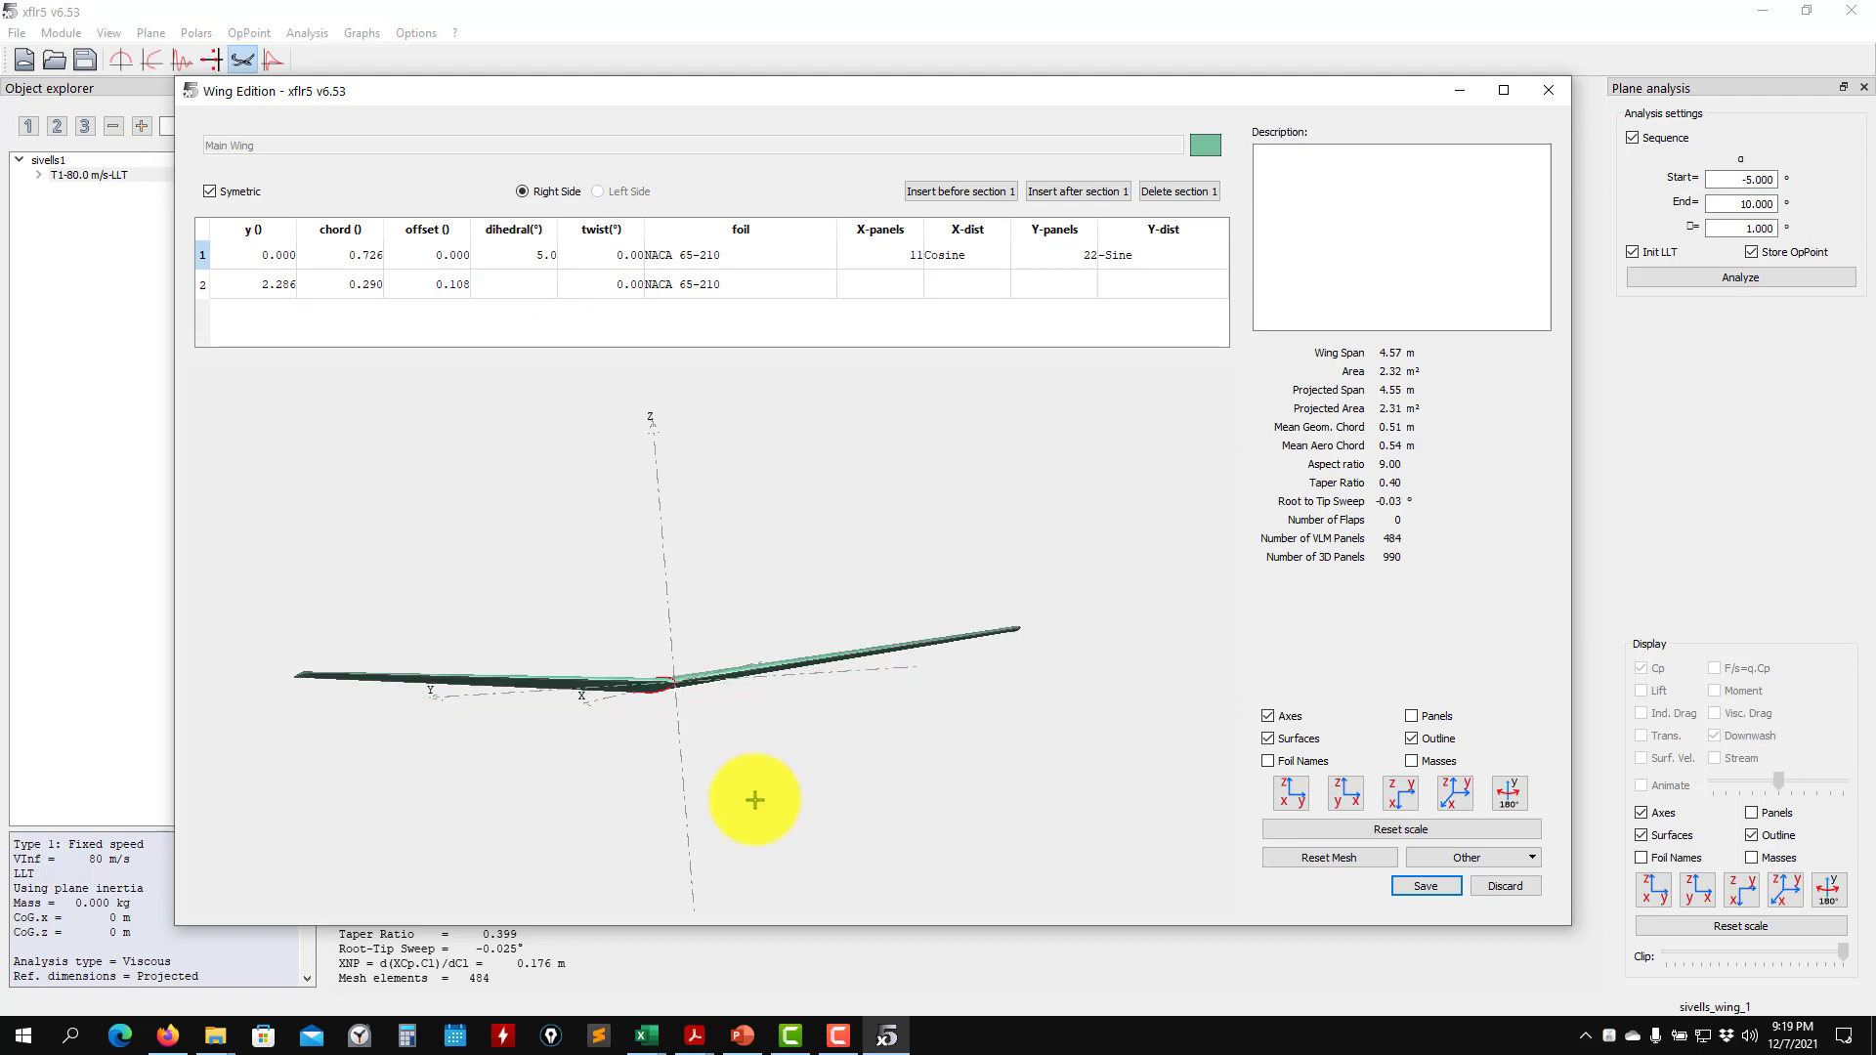
left_click_drag(753, 795, 607, 753)
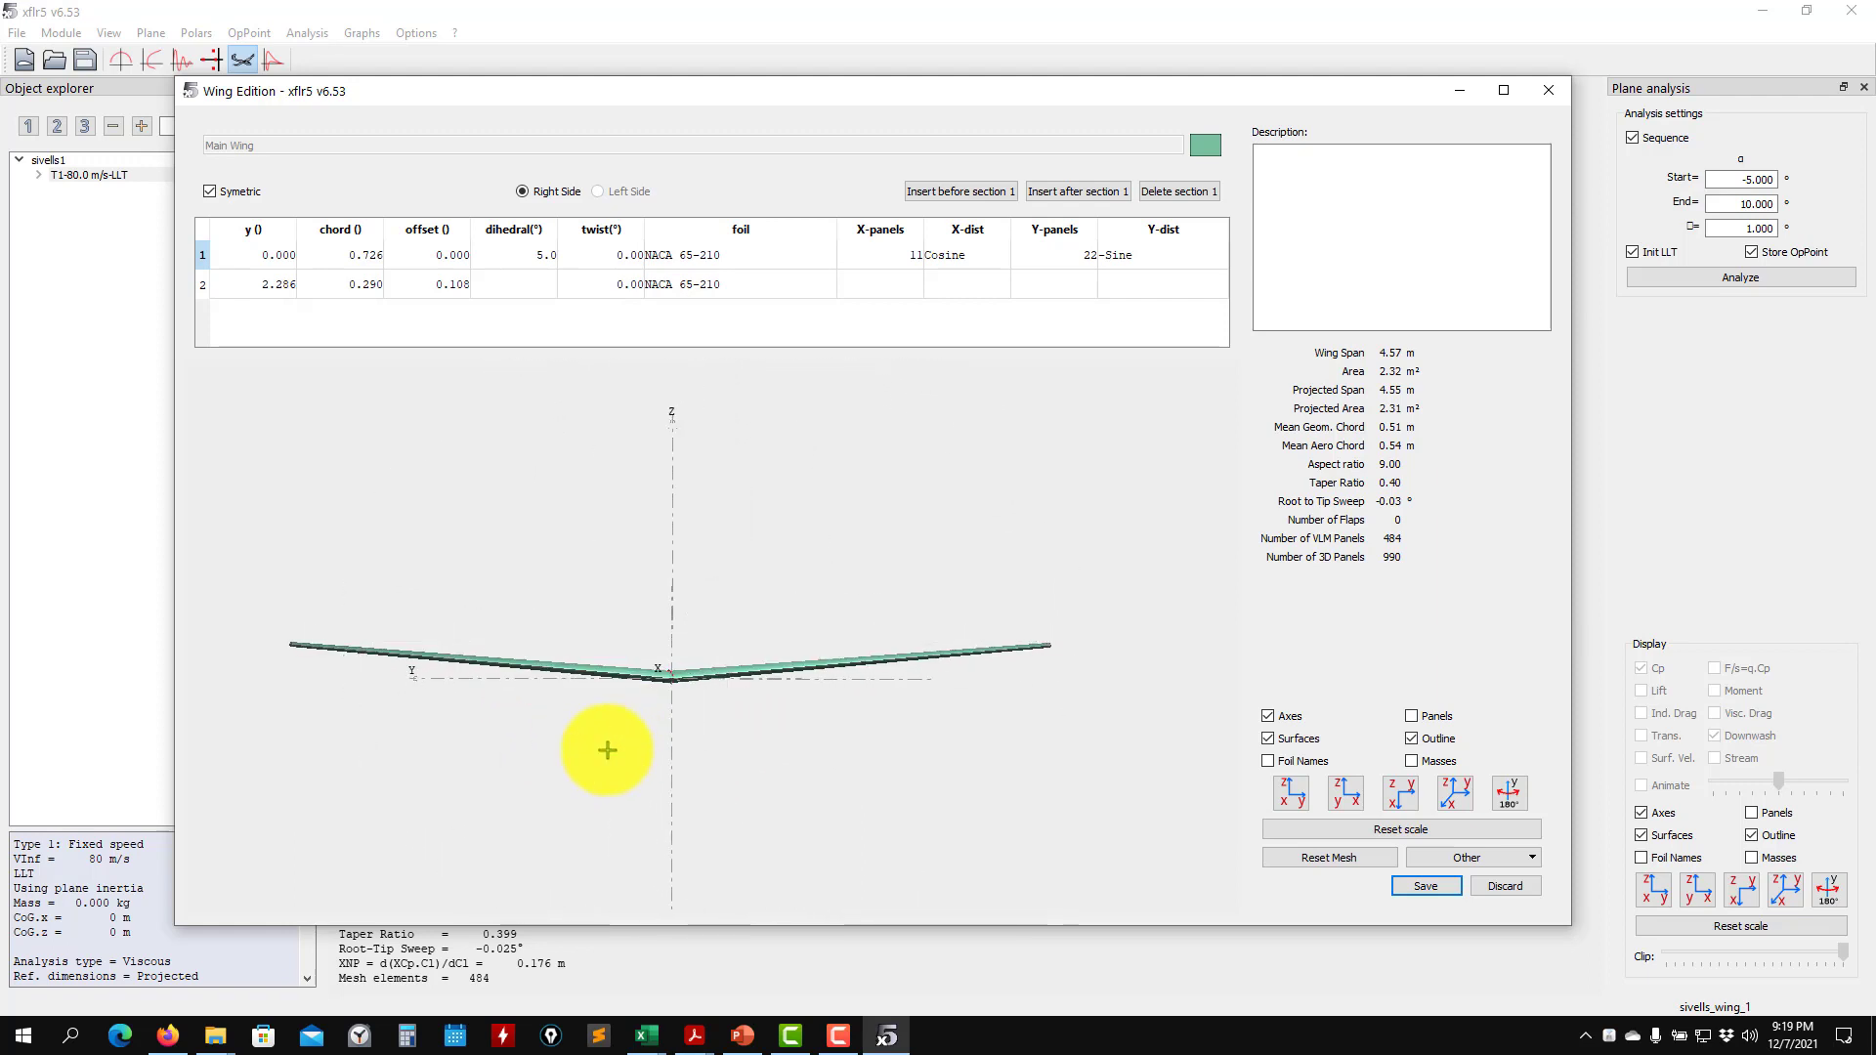
- Reset the root section's dihedral to 0°
left_click(525, 262)
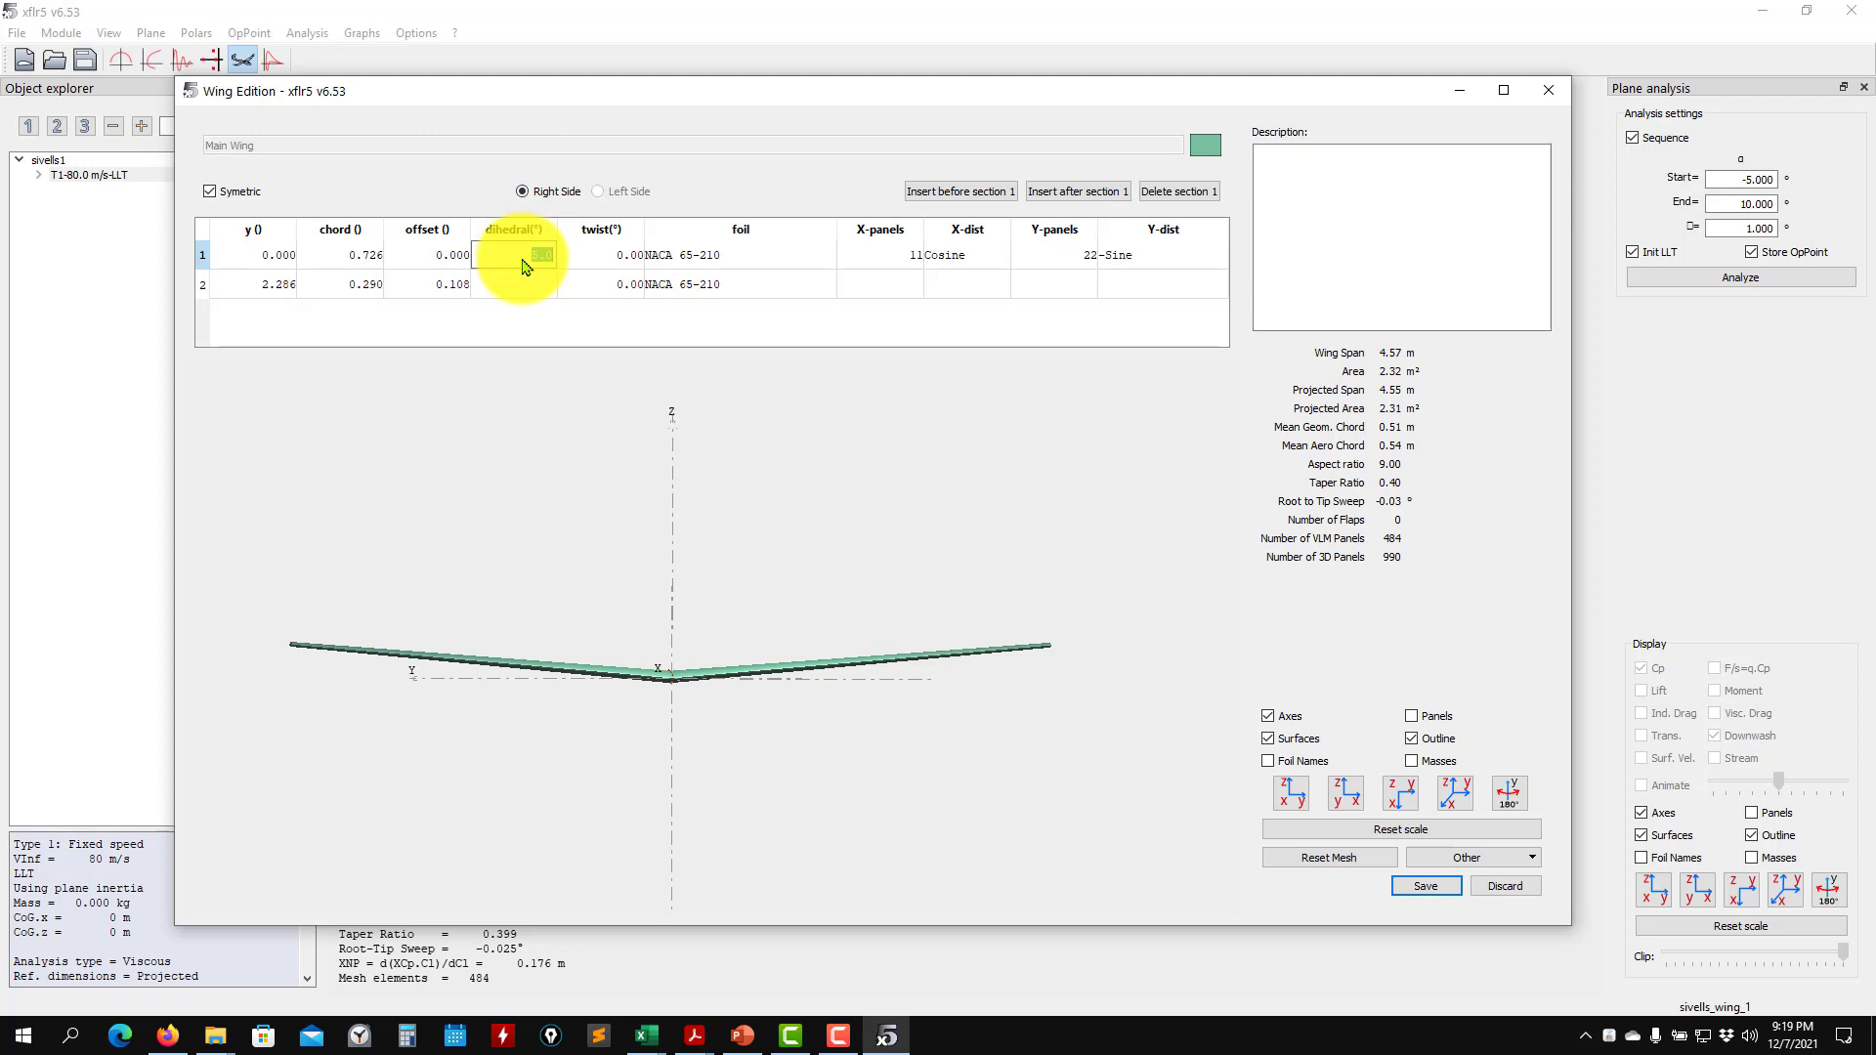
key("Return")
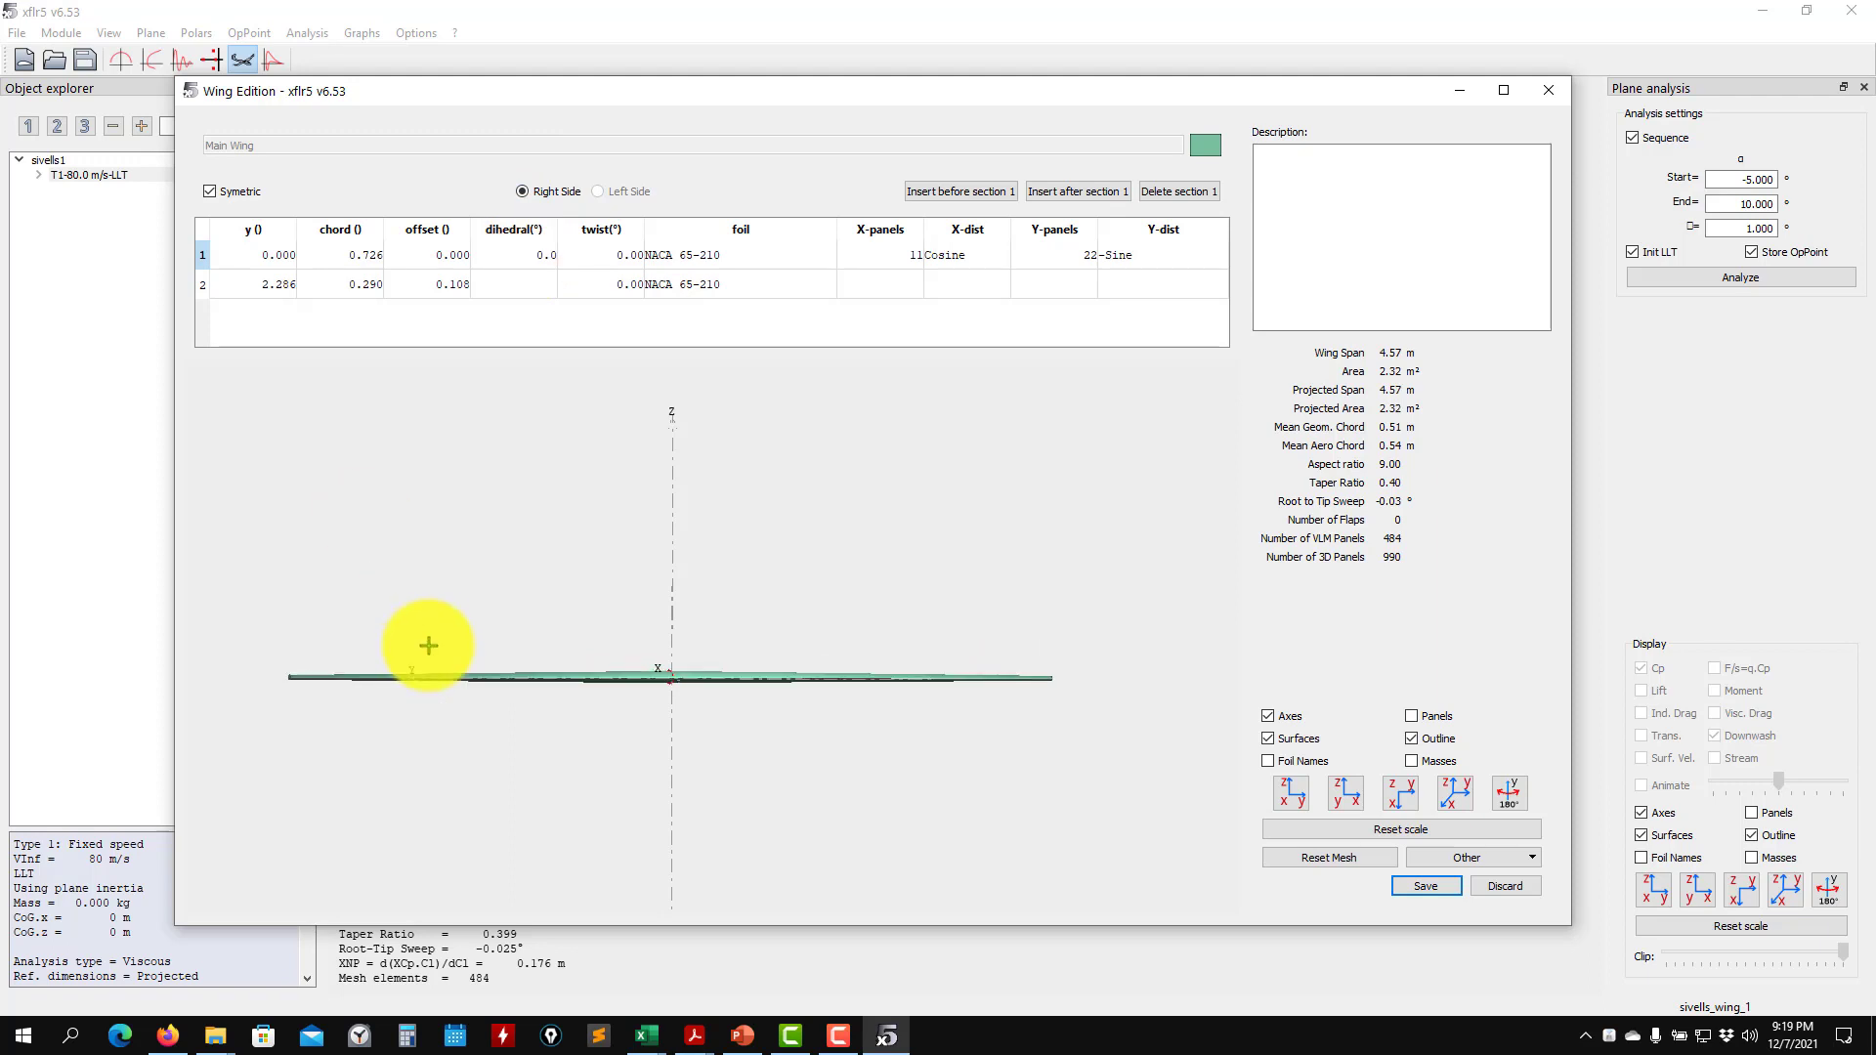
left_click_drag(473, 678, 539, 744)
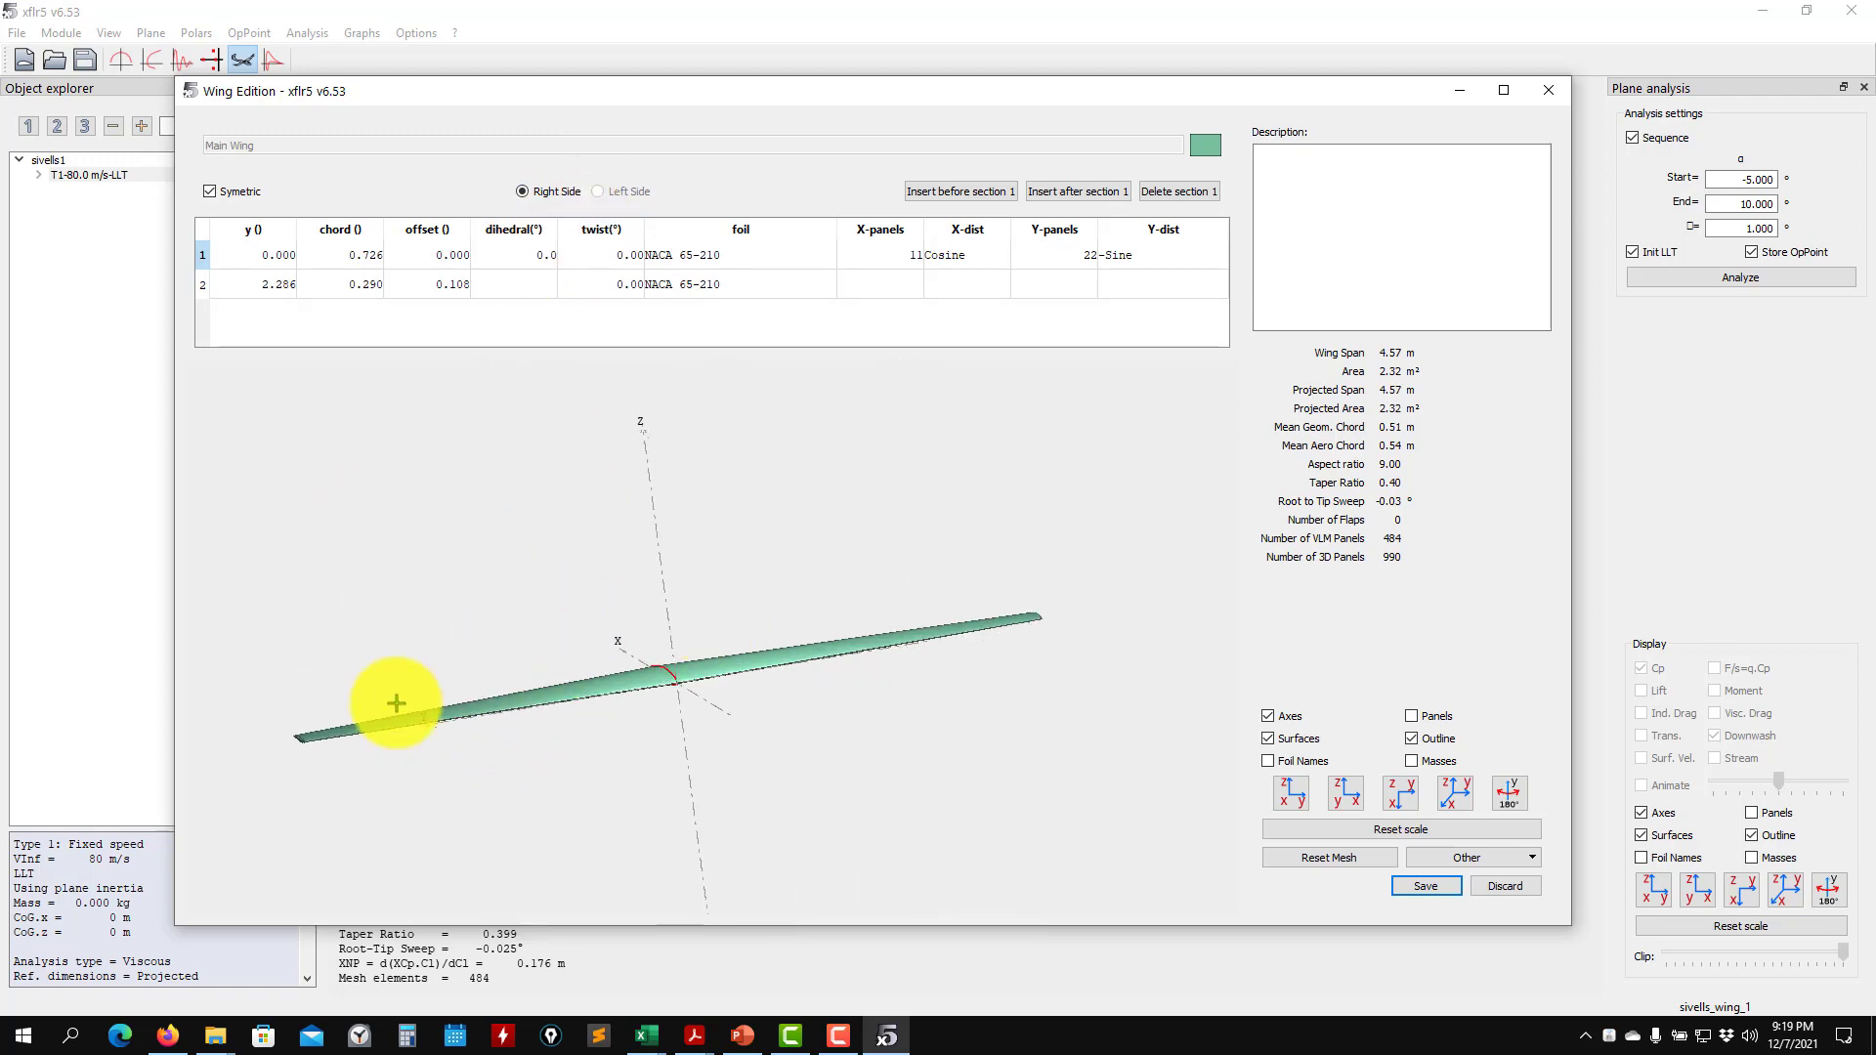
left_click_drag(442, 711, 704, 690)
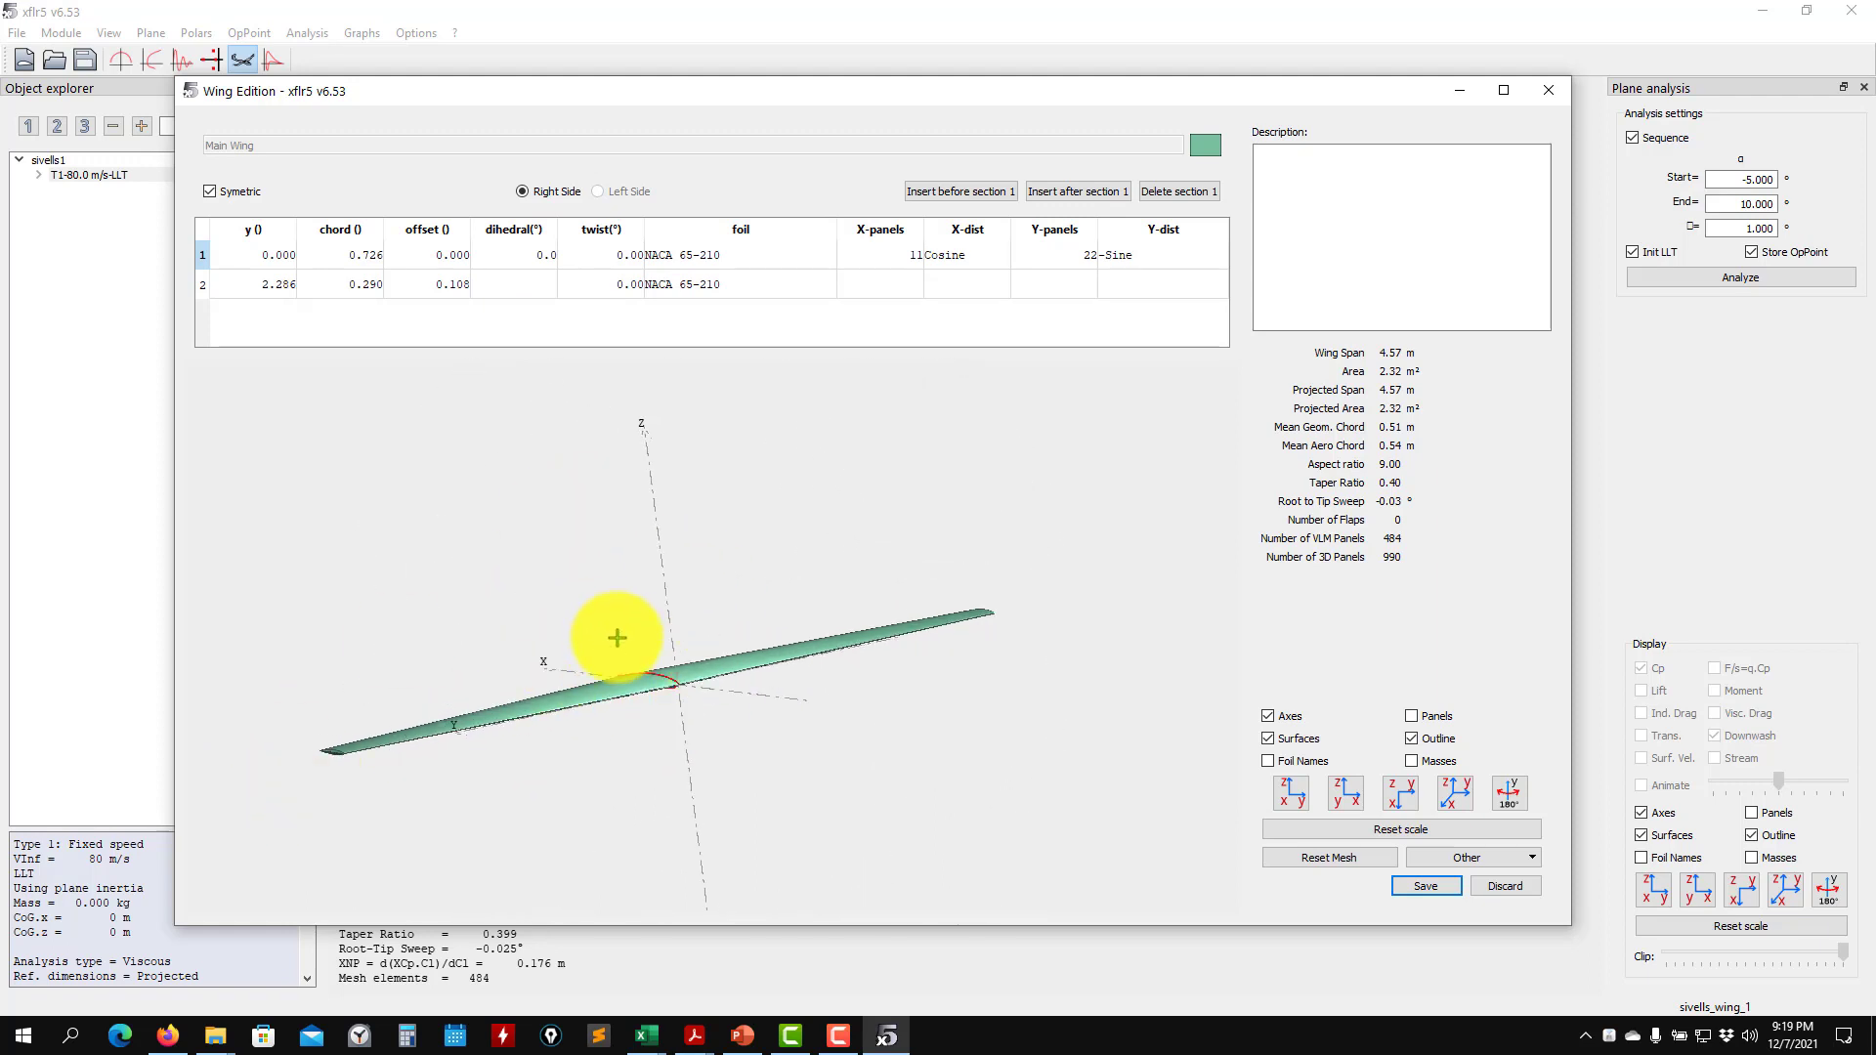
- Set the twist to 2° at the root section and -2° at the tip section
double_click(617, 257)
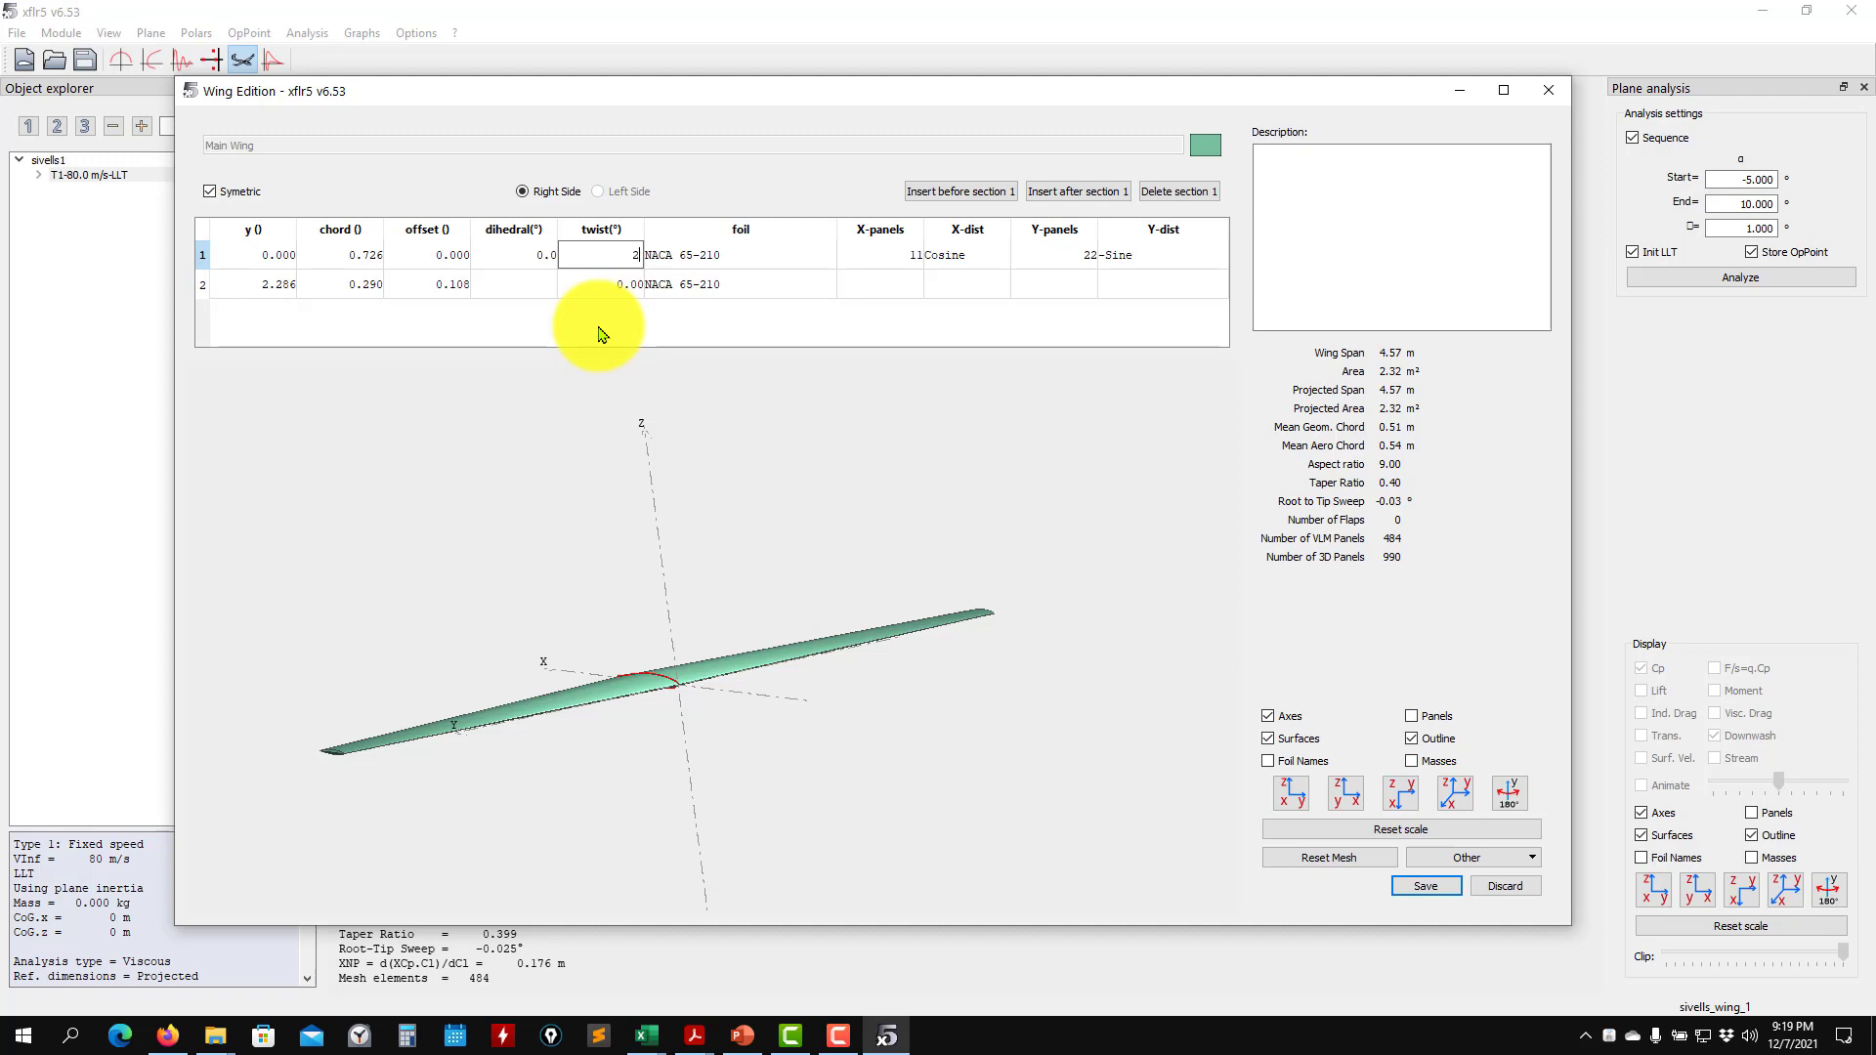
key("Return")
double_click(622, 283)
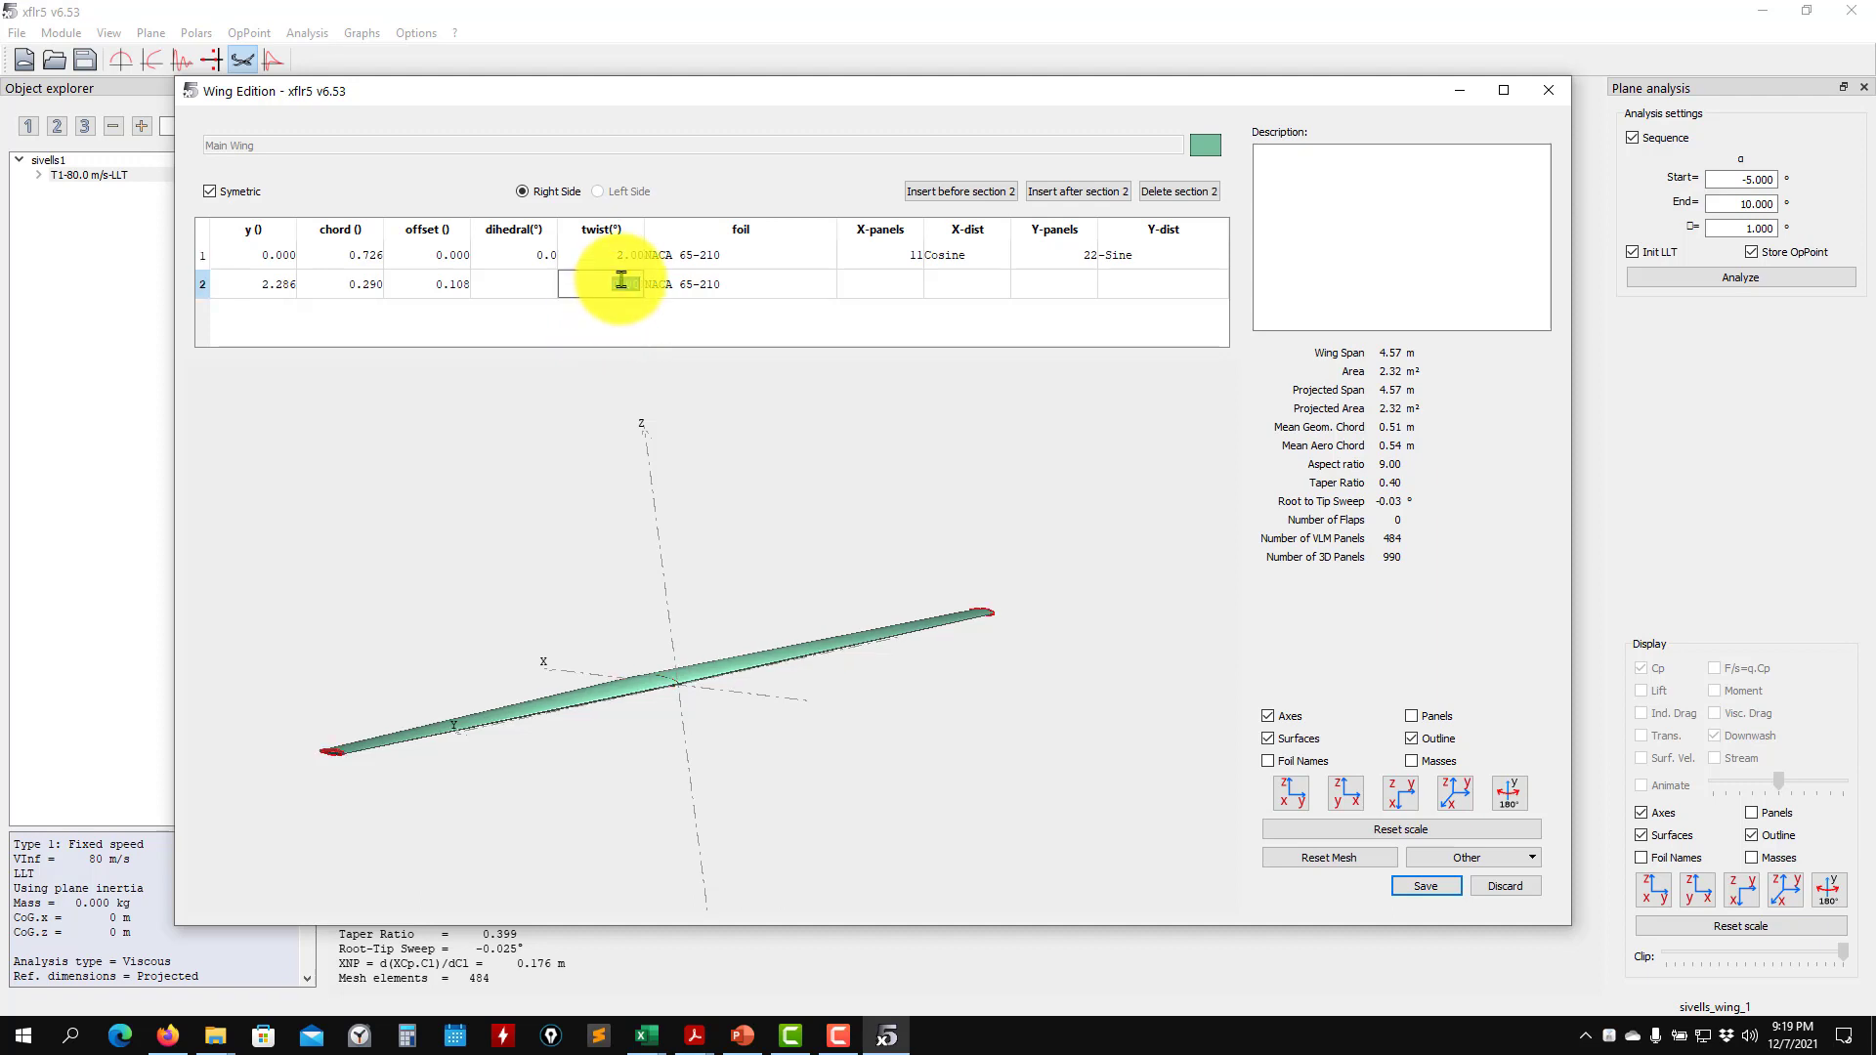
type("-2")
key("Return")
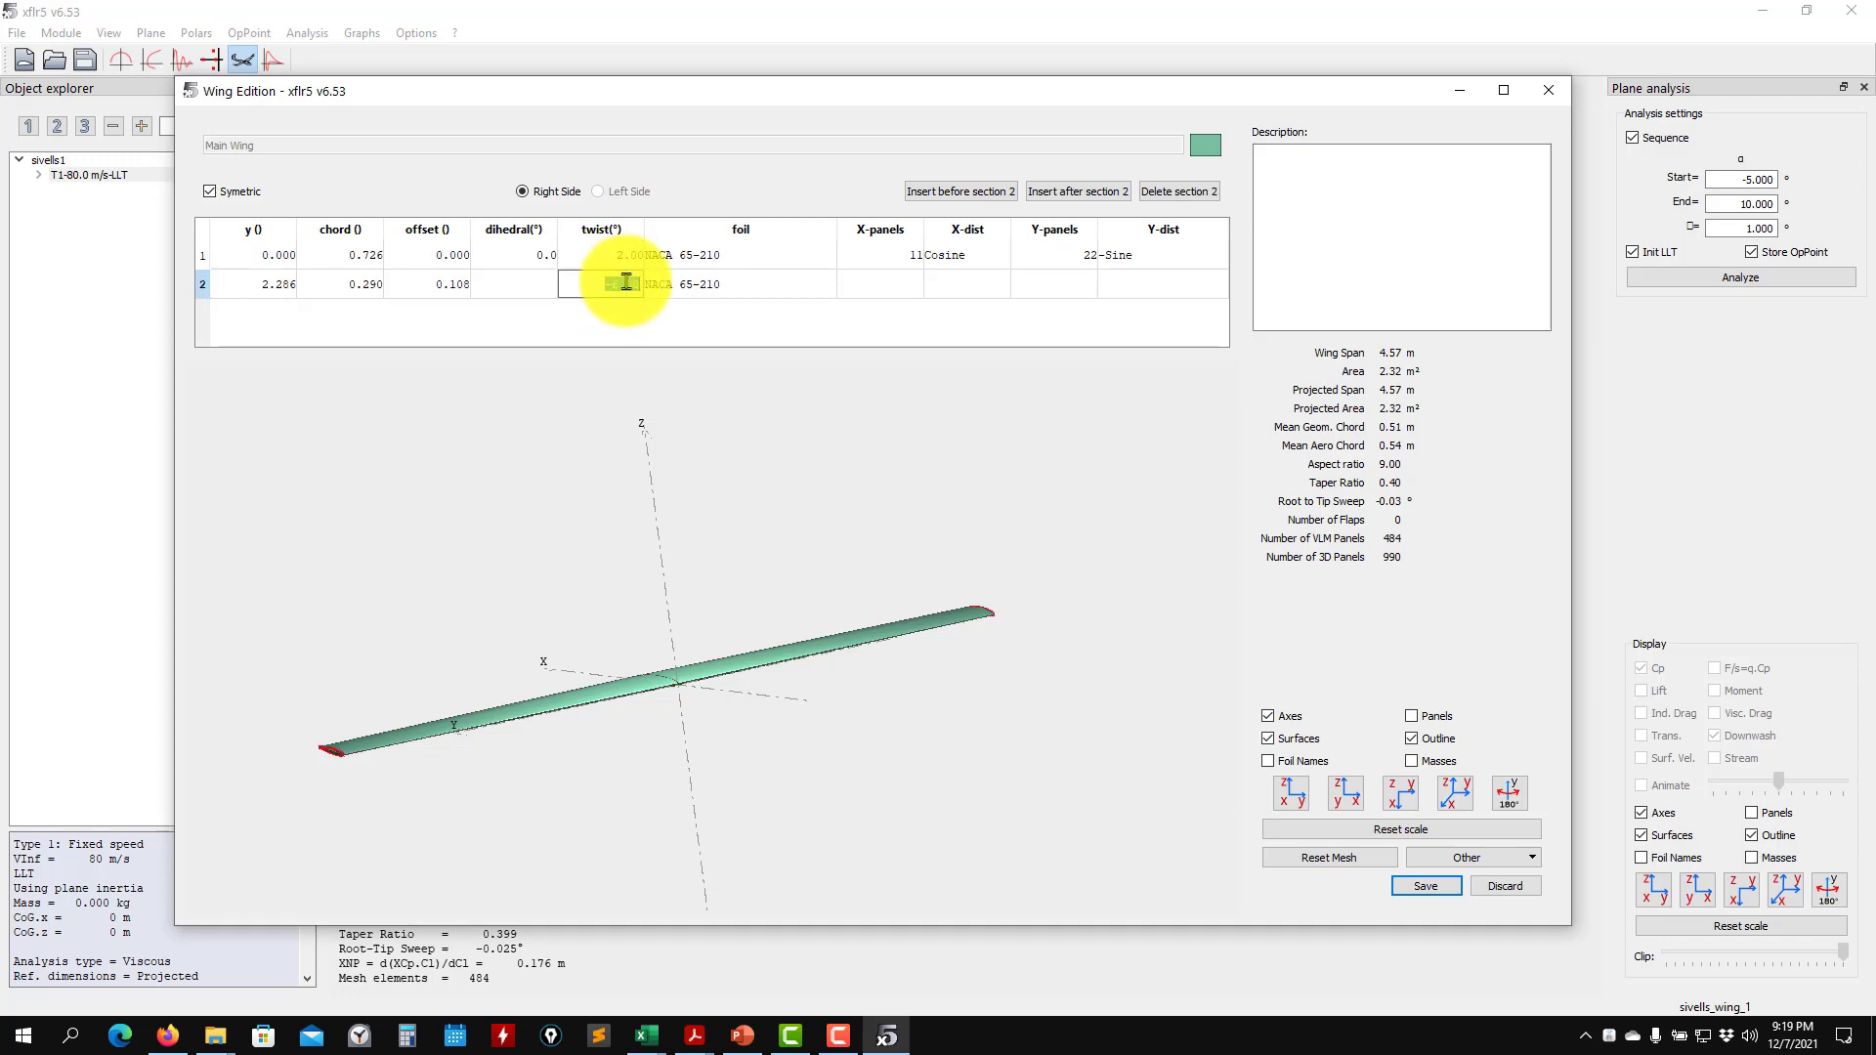
- Reset the twist of both the tip and root sections to 0°
key("Return")
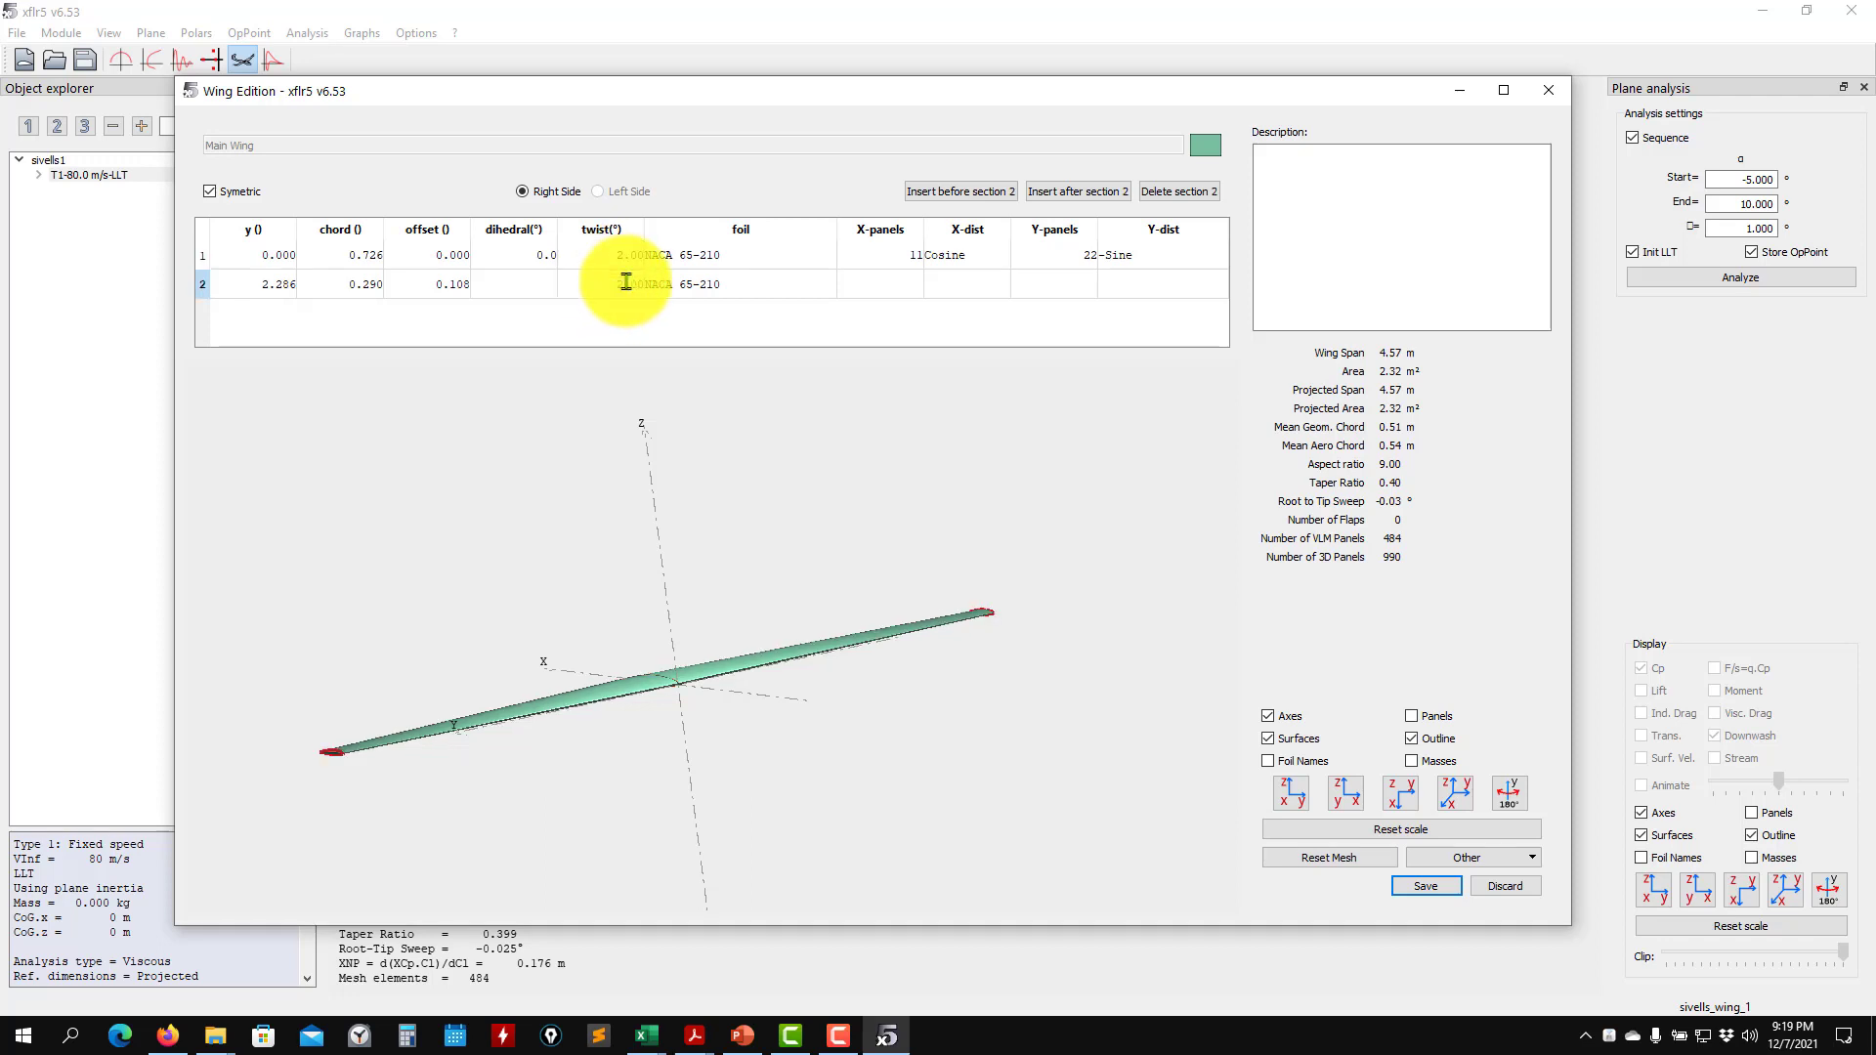
left_click_drag(662, 804, 712, 577)
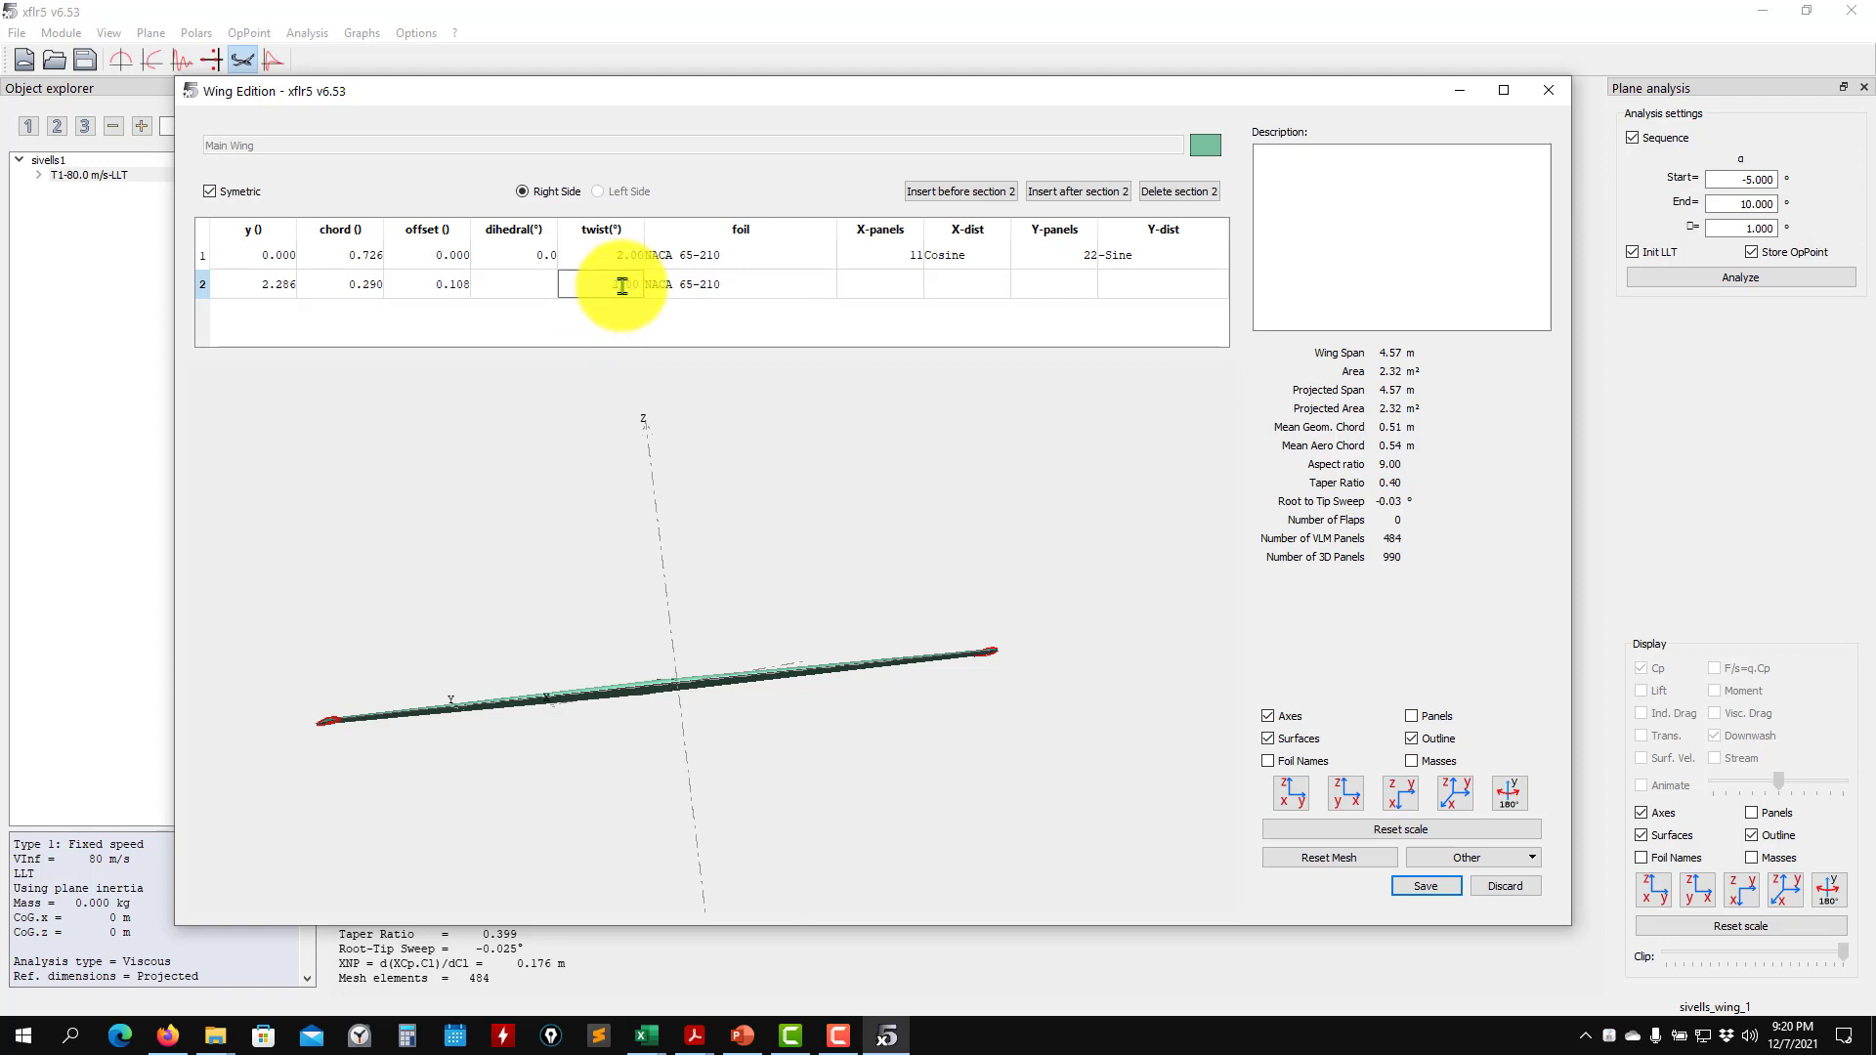
left_click_drag(557, 285, 668, 301)
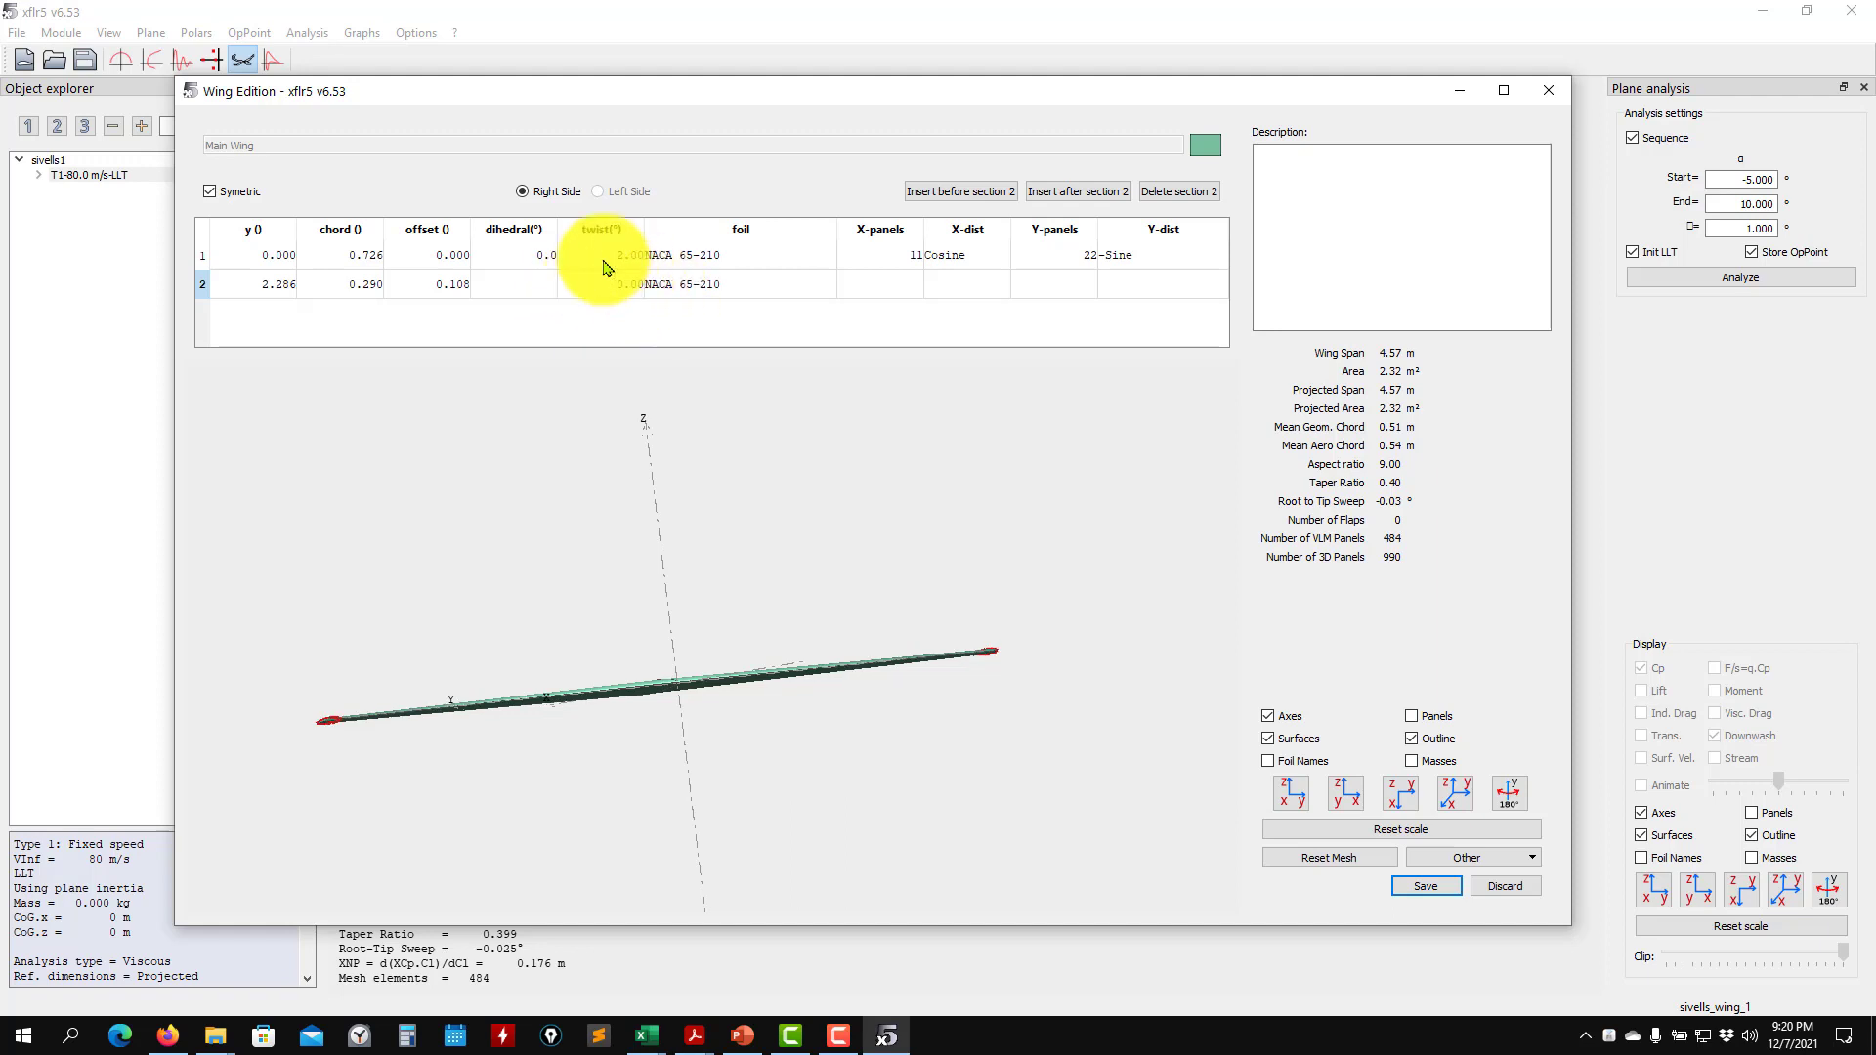
type("0")
key("Return")
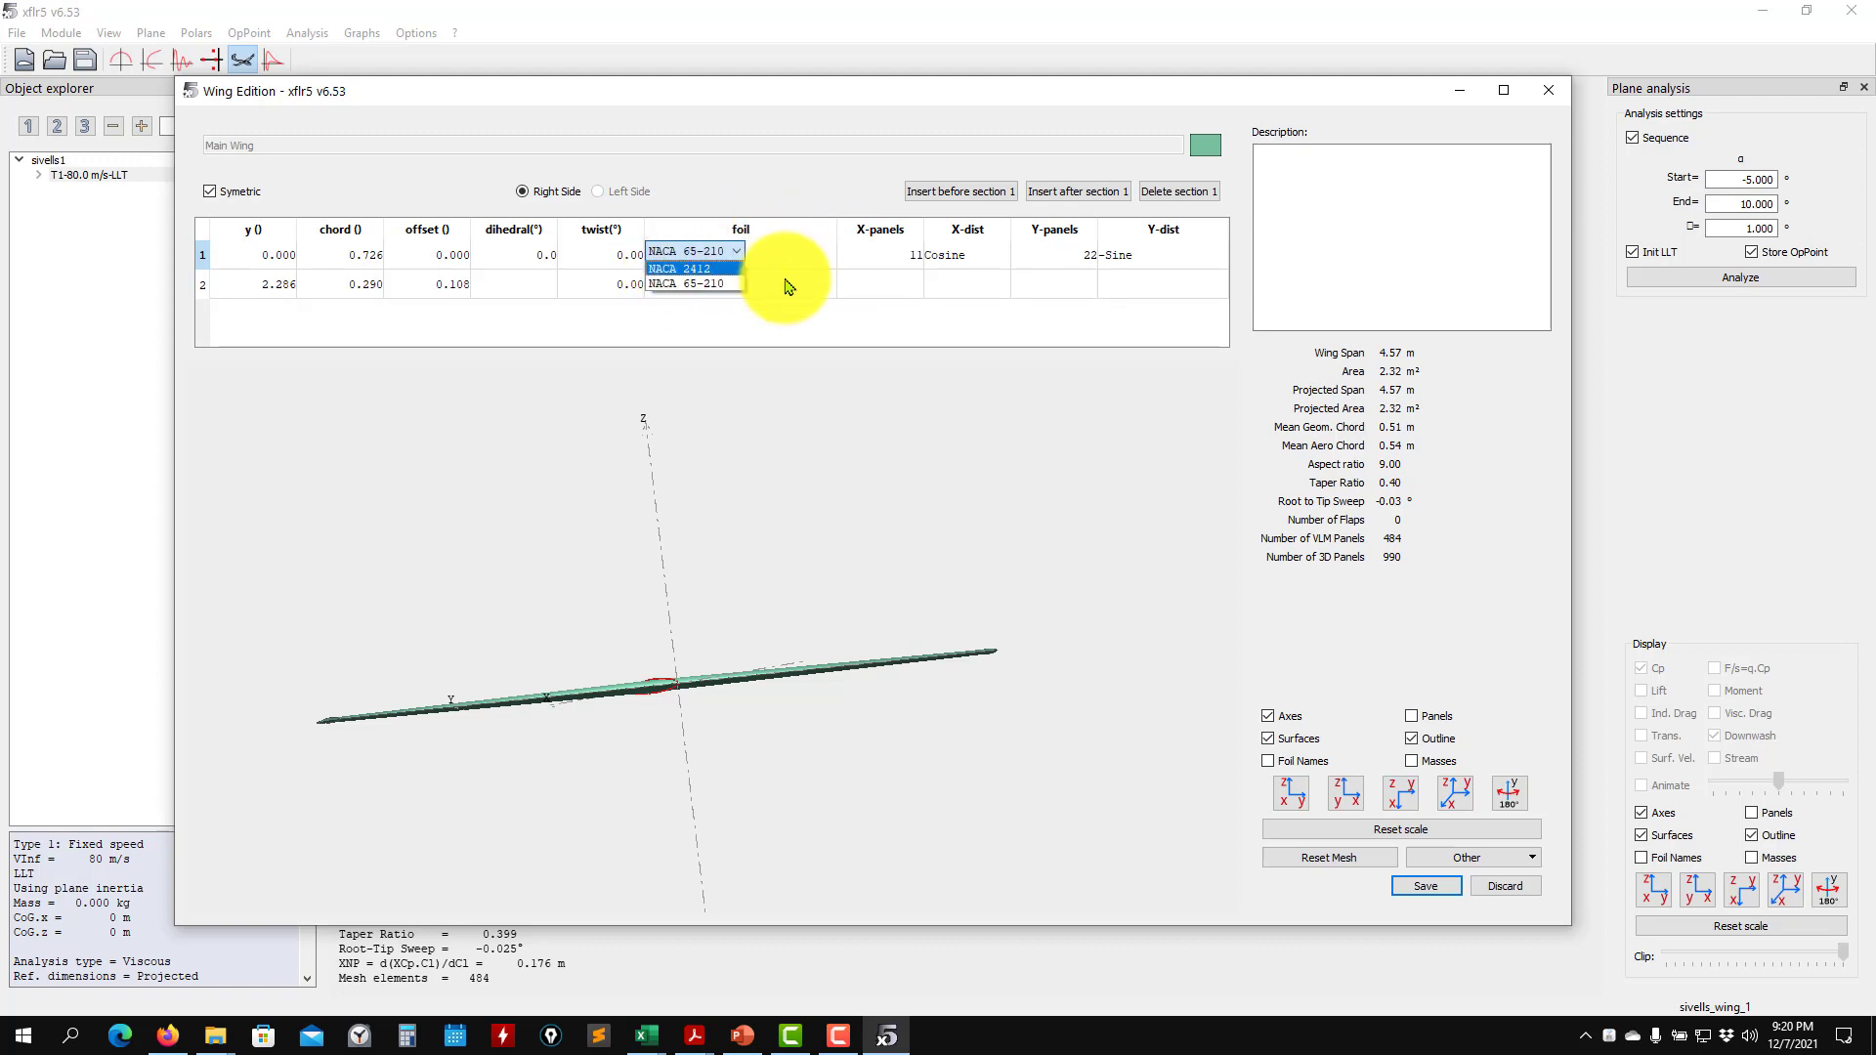
- Assign the NACA 2412 foil to the wing tip section and inspect the tip shape
left_click(722, 283)
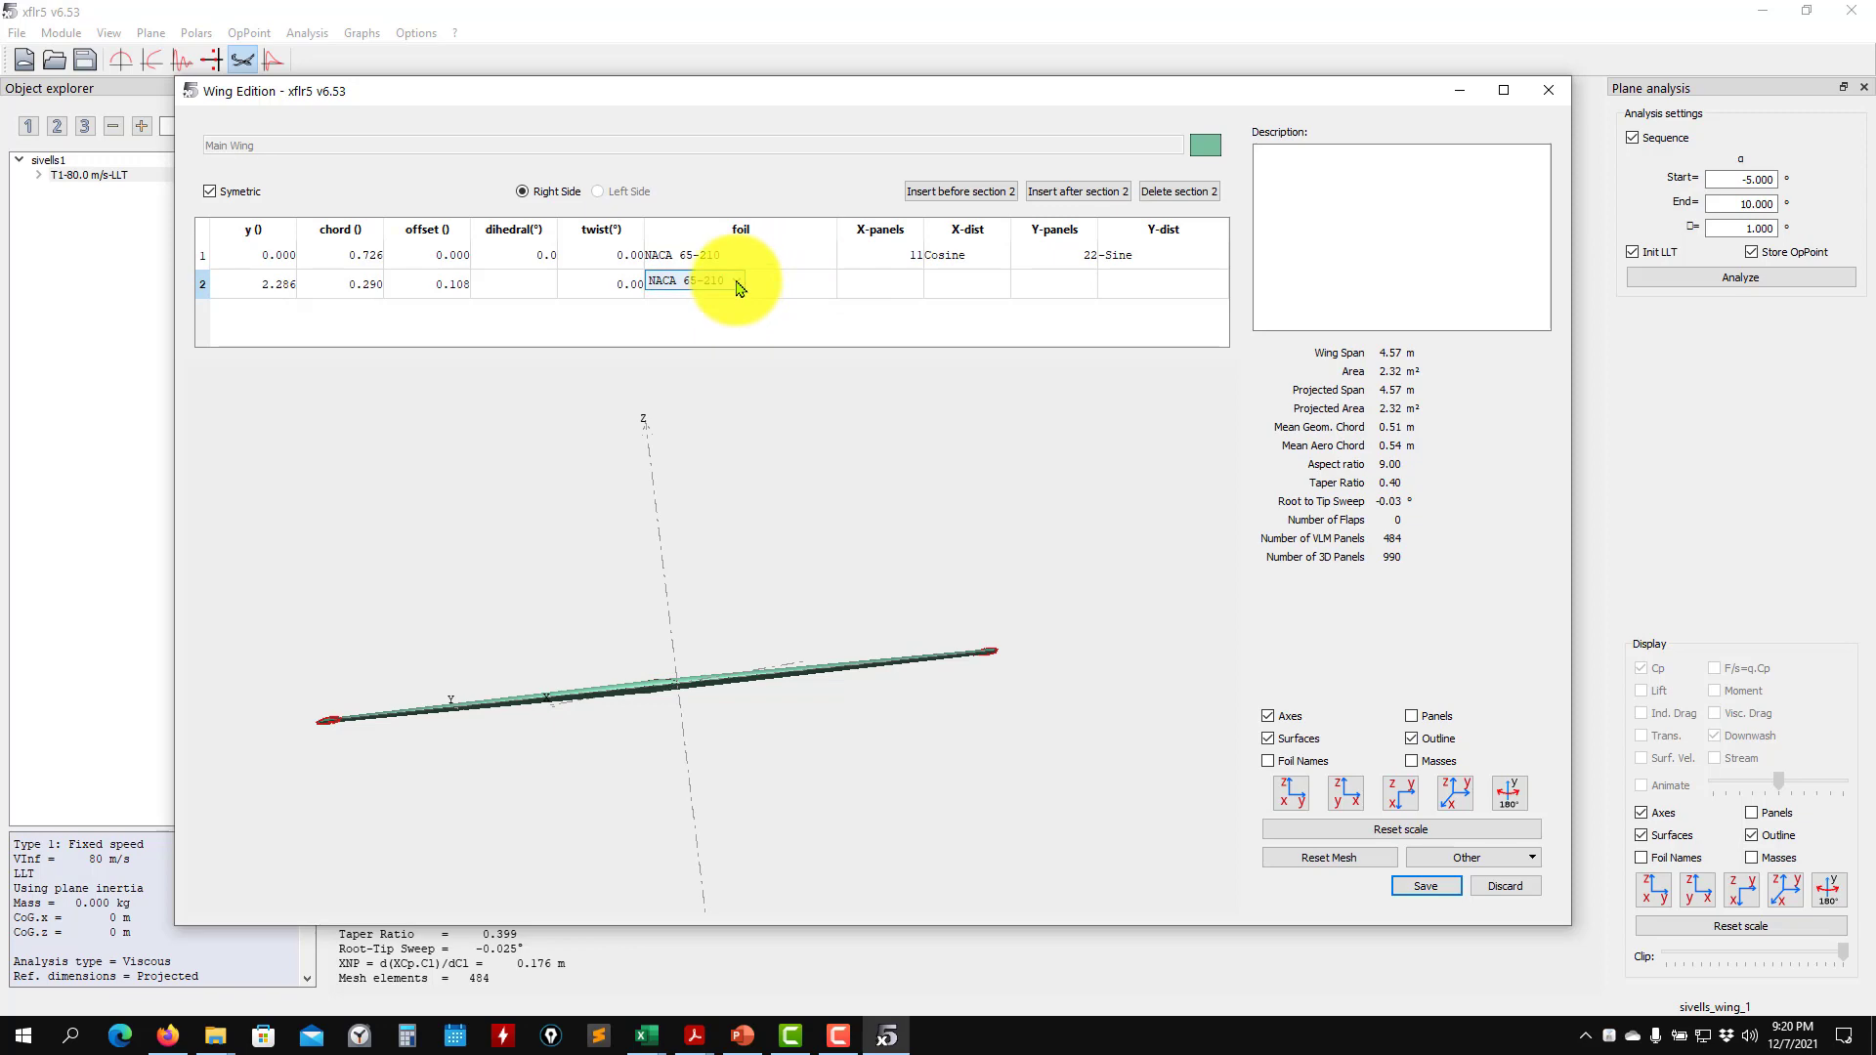
left_click(737, 284)
left_click_drag(509, 774, 782, 772)
scroll(427, 821, "up", 6)
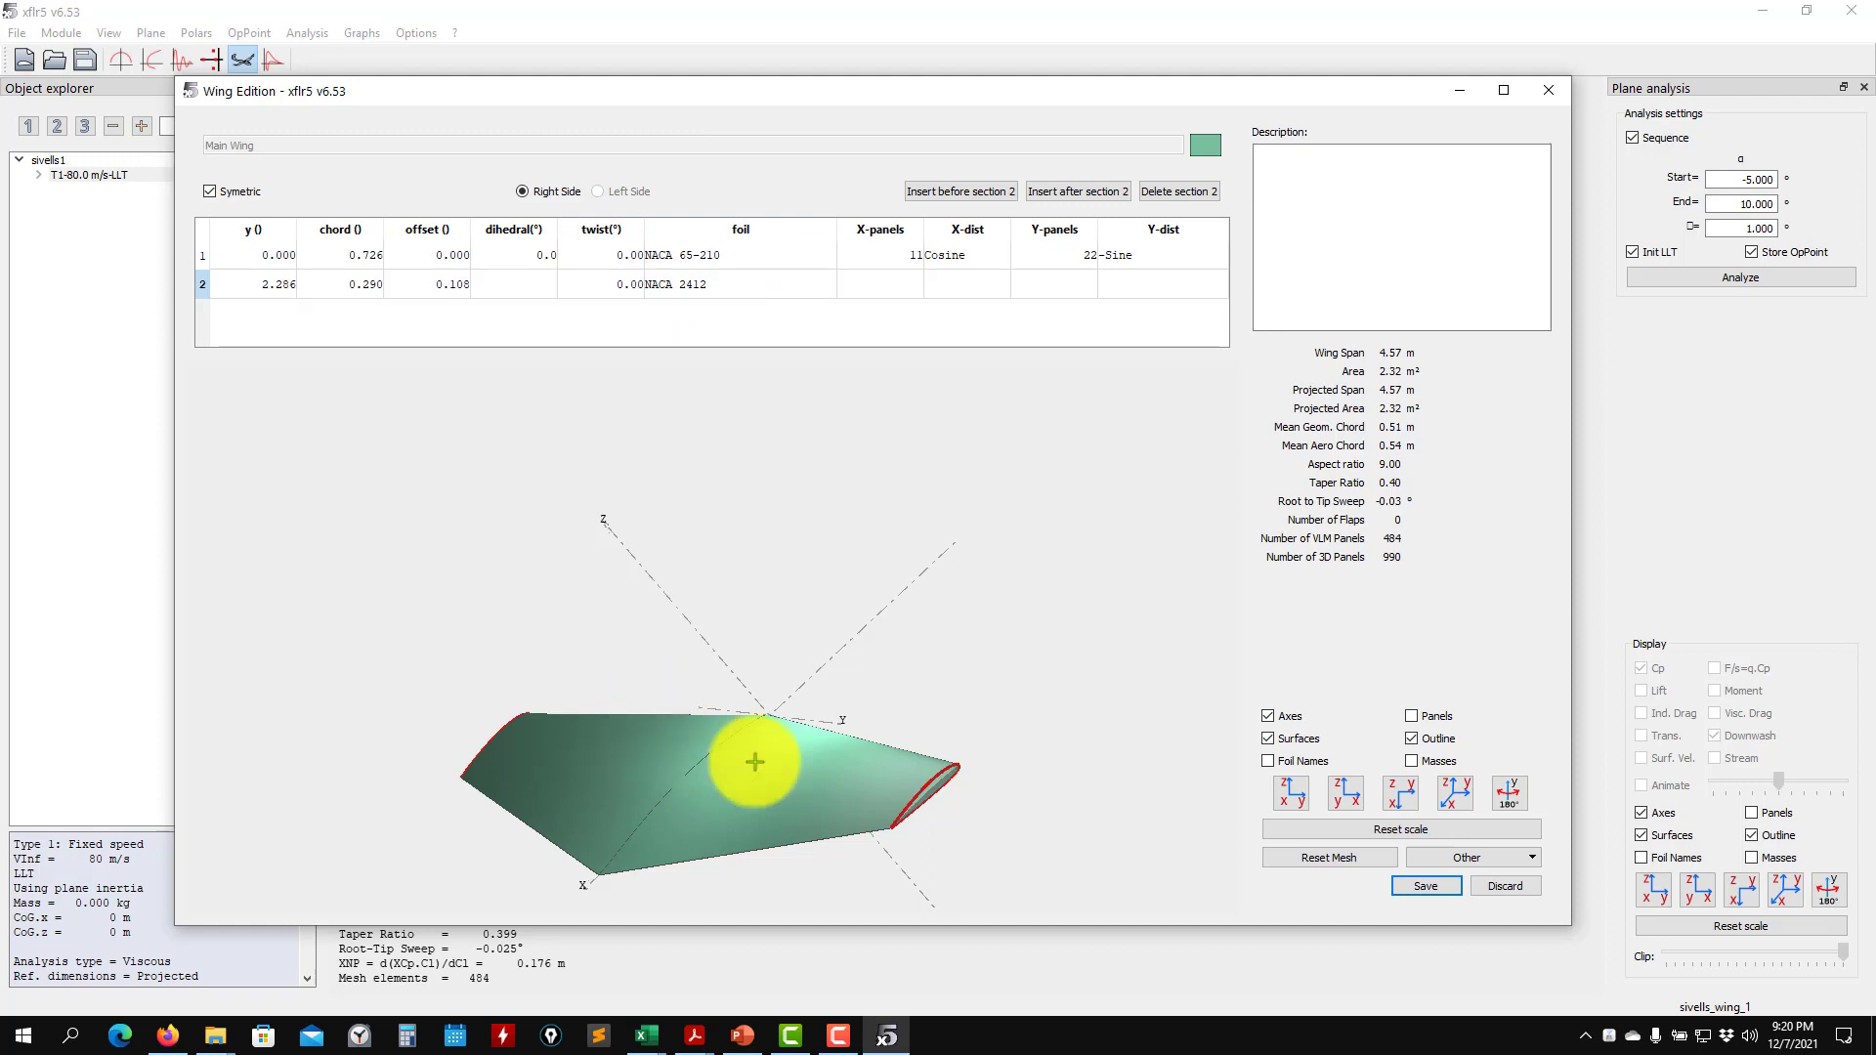
left_click_drag(779, 737, 588, 641)
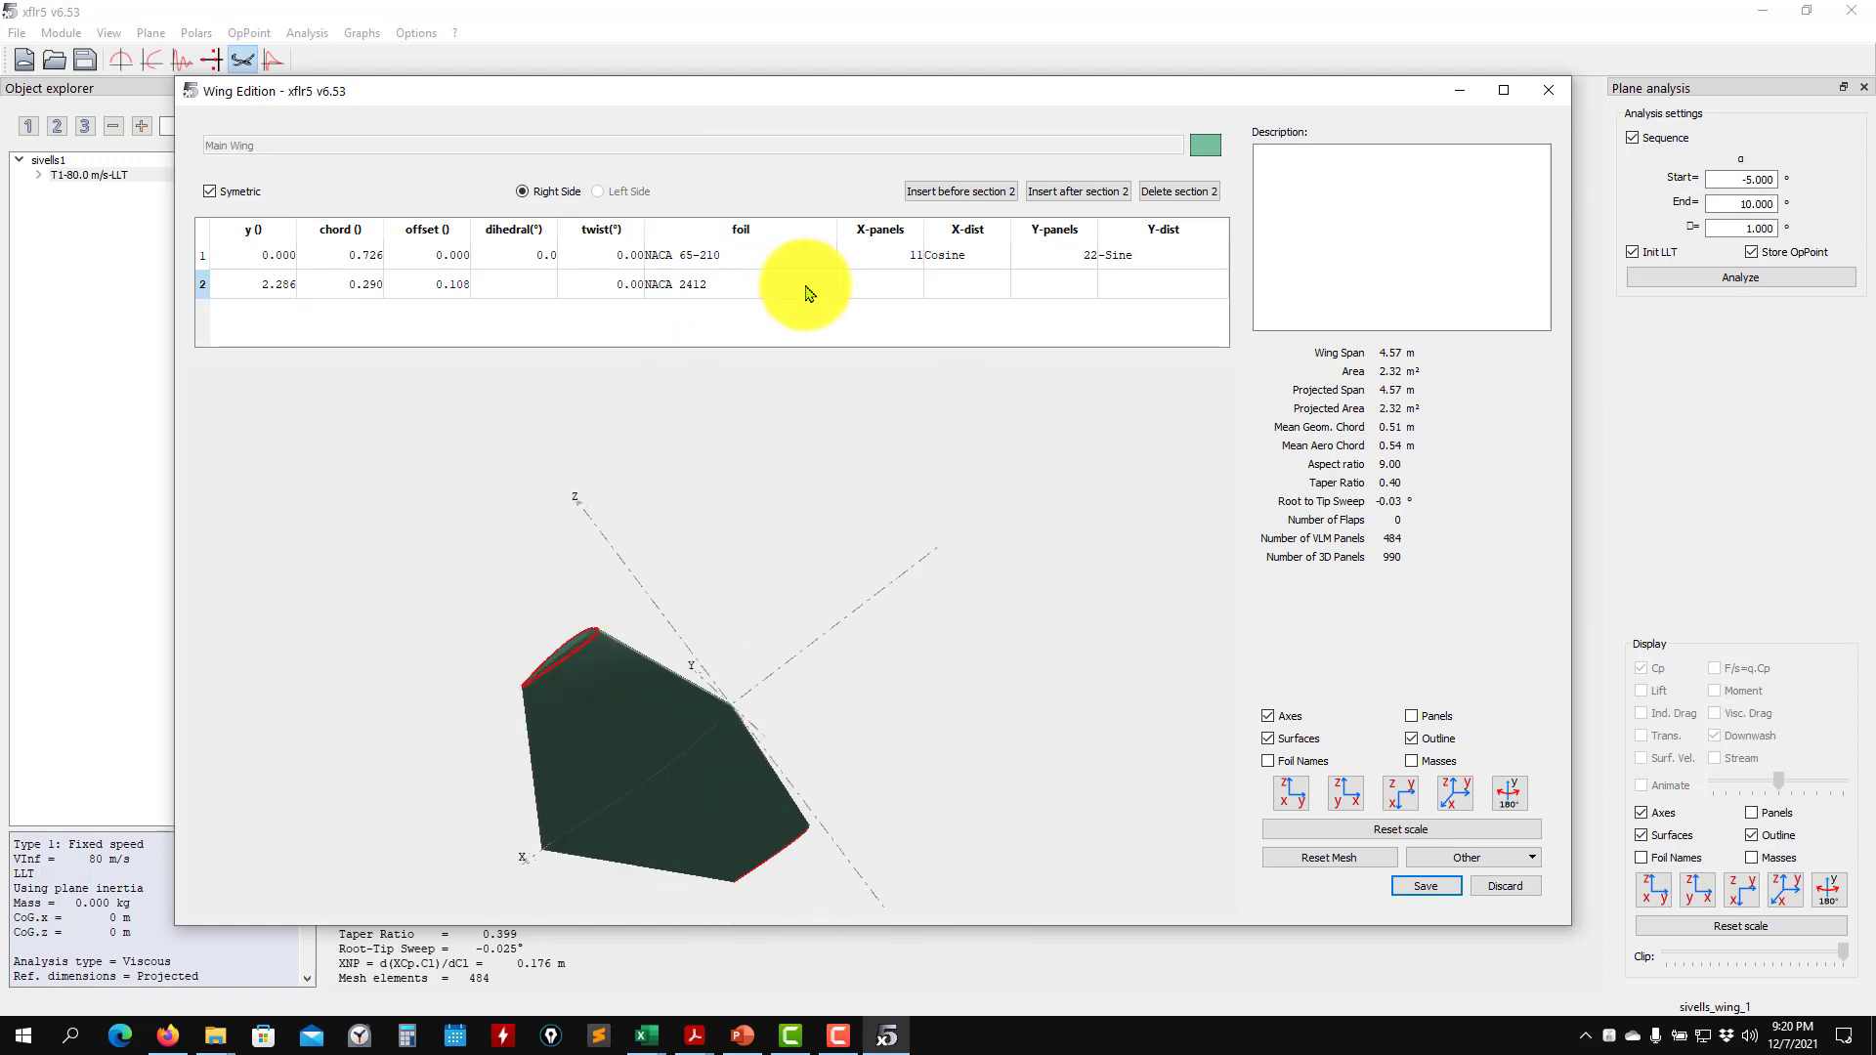
- Assign the NACA 65-210 foil to the wing tip section and save the modified wing, accepting erasure of its existing results
double_click(778, 280)
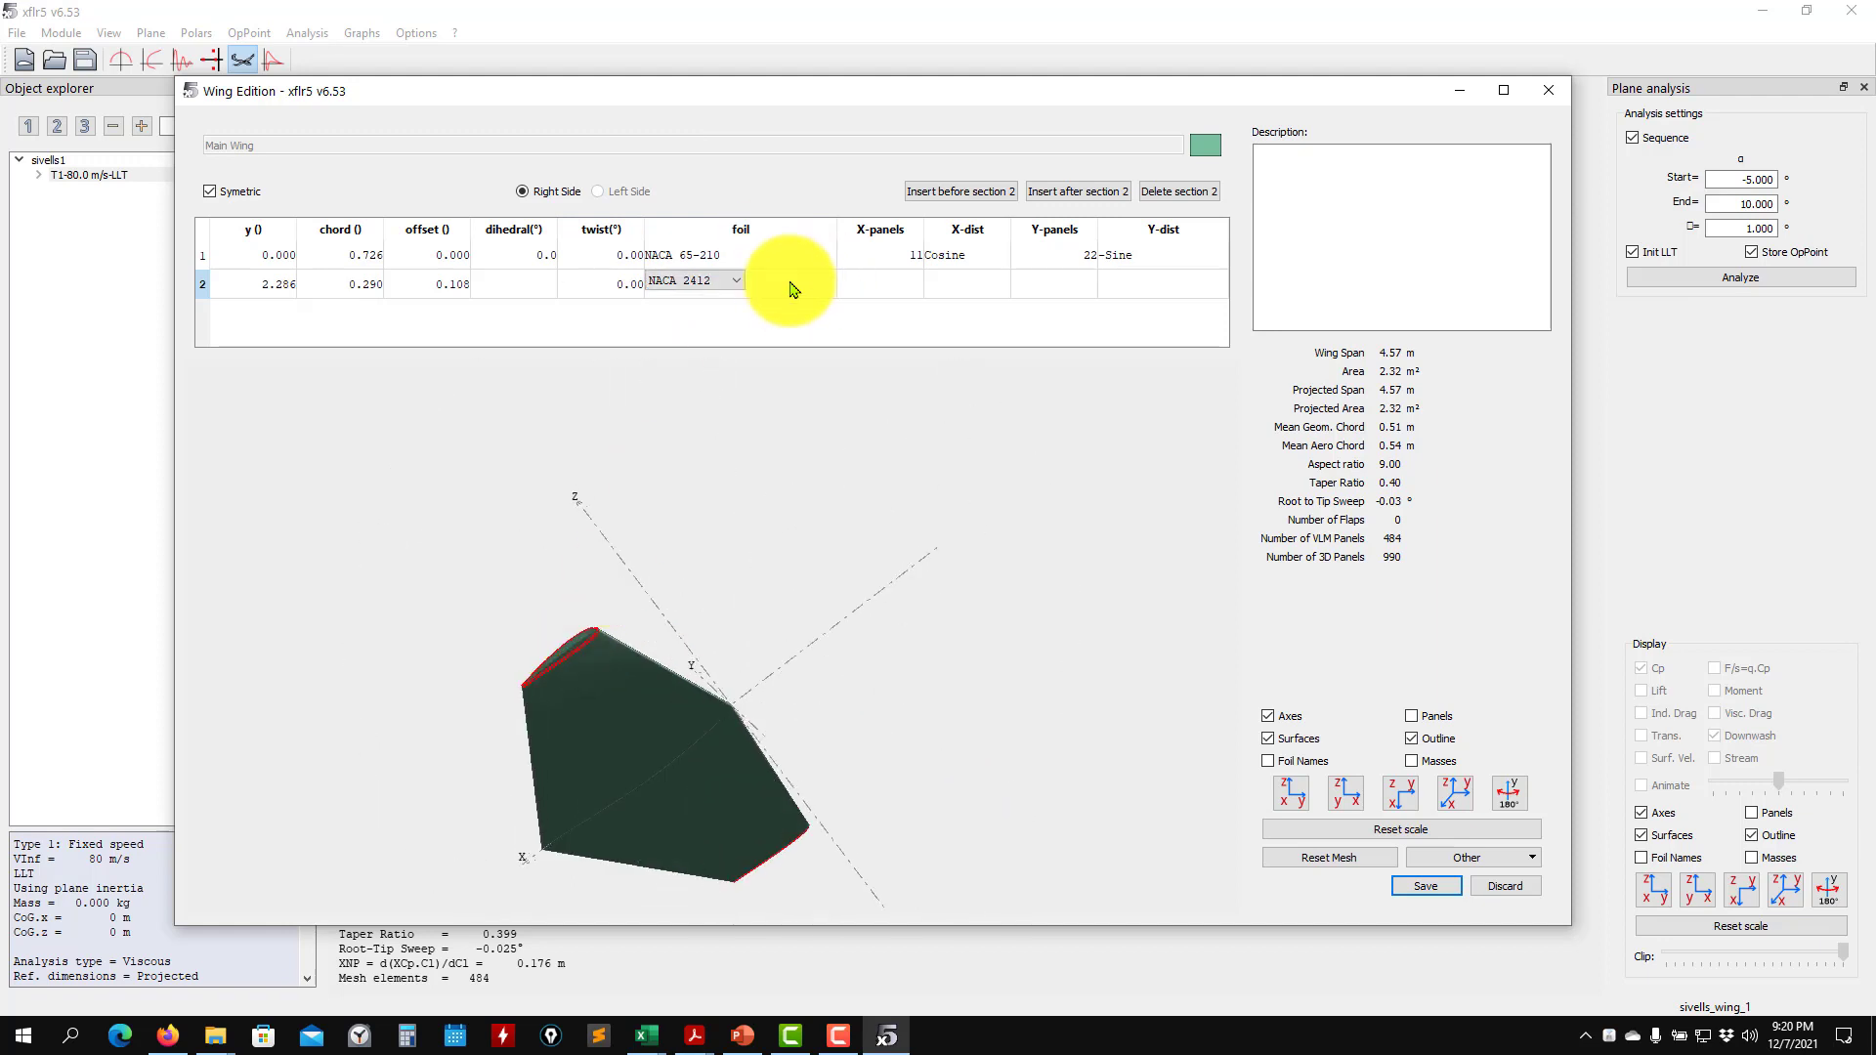
left_click(720, 312)
left_click_drag(896, 431, 1017, 703)
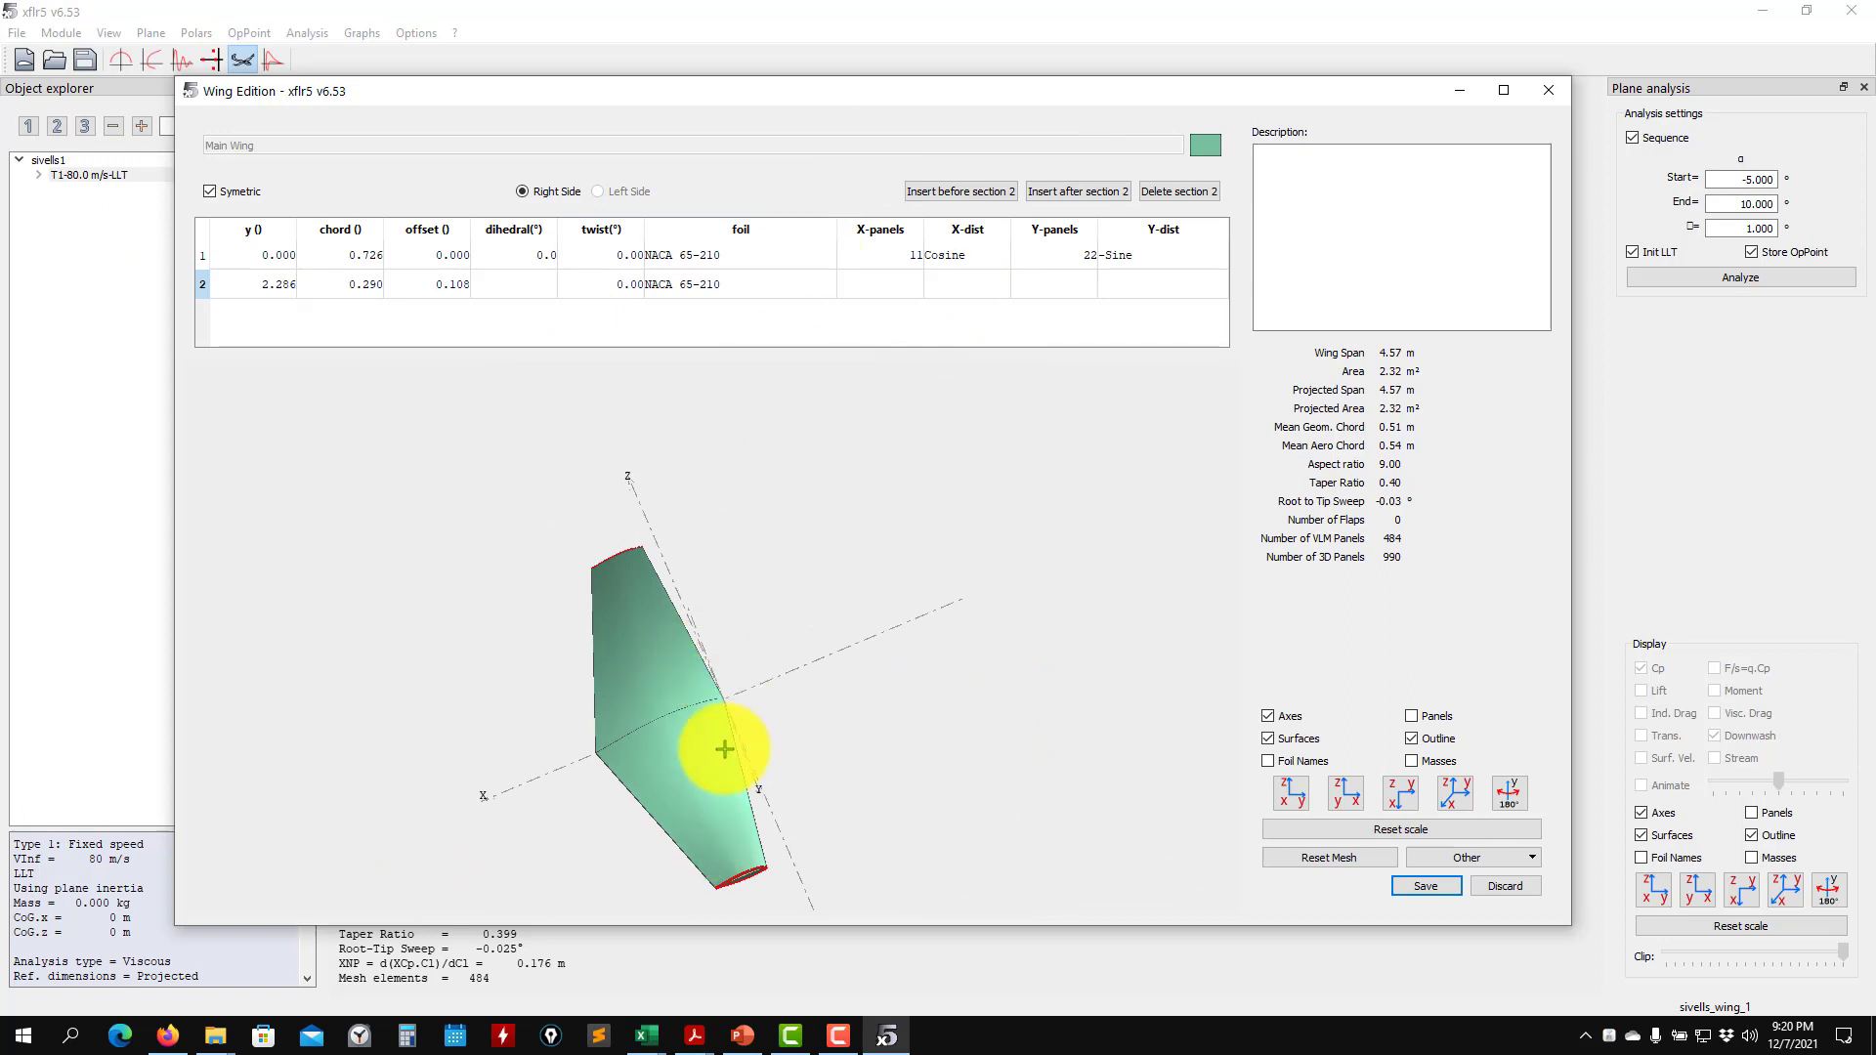
left_click(1429, 895)
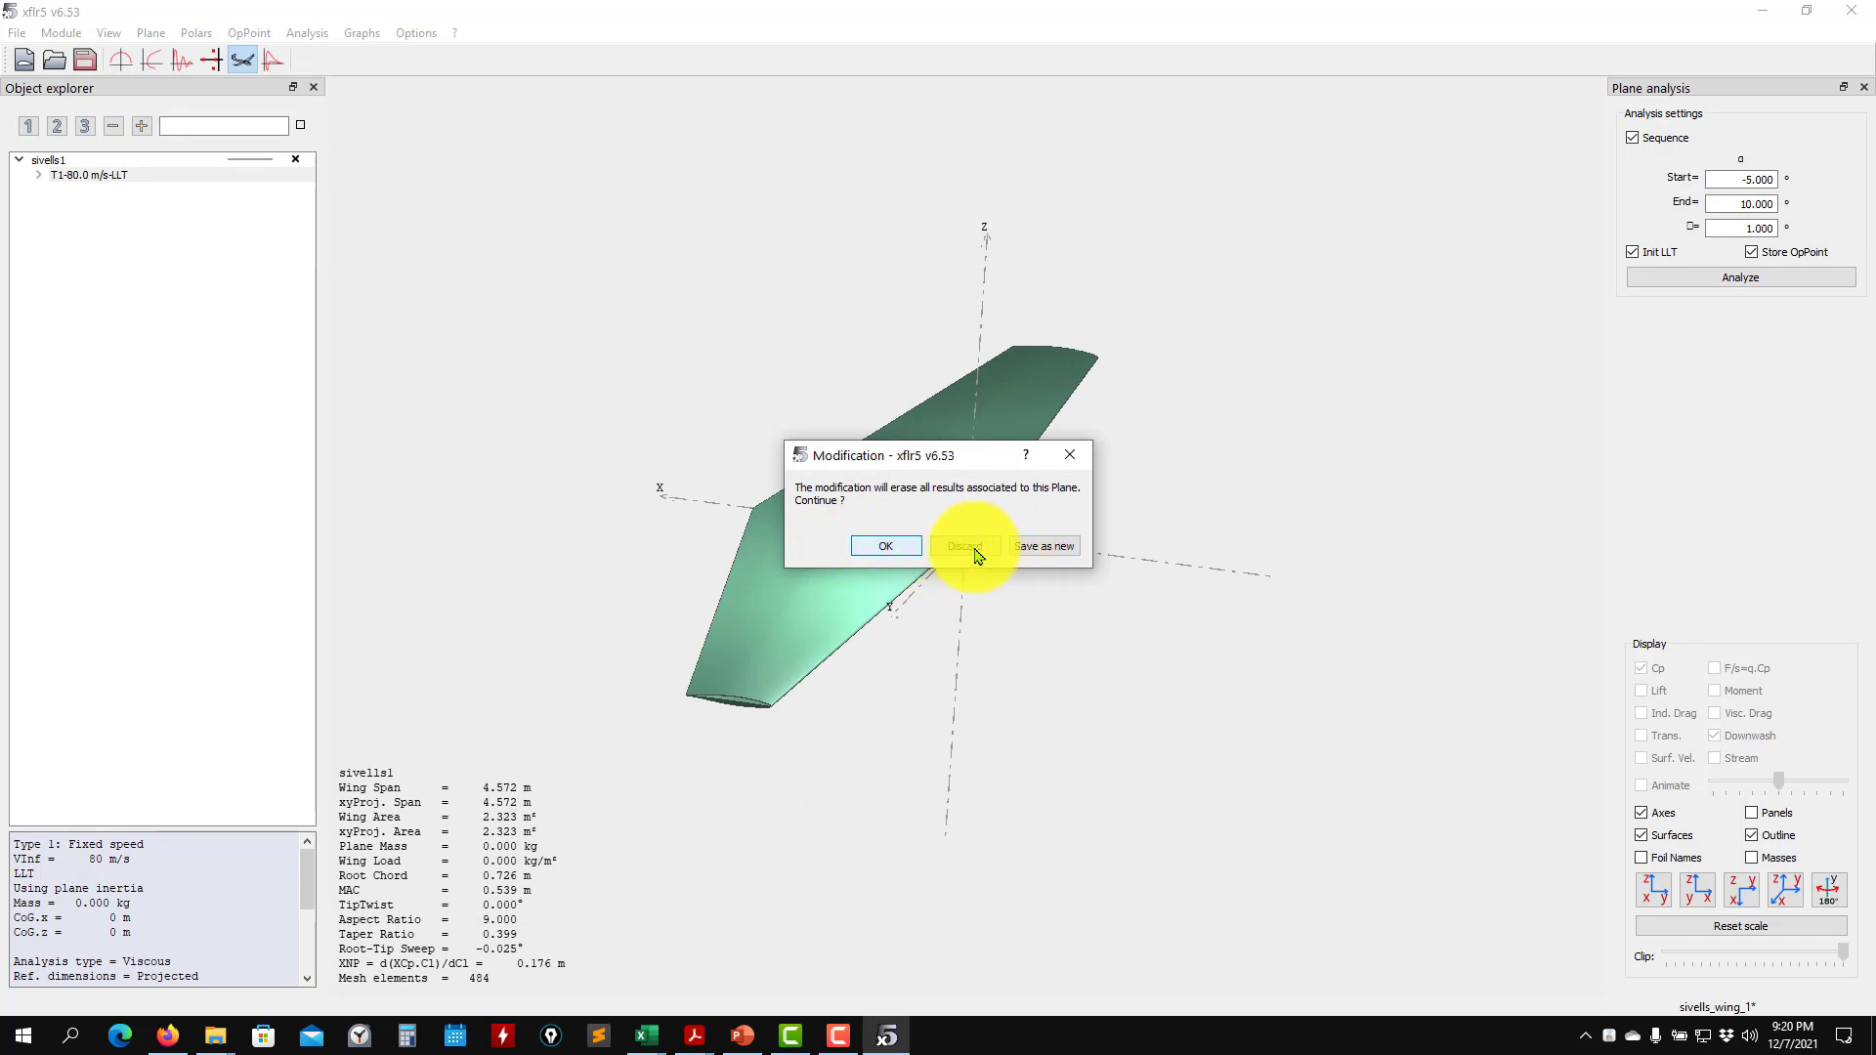
left_click(884, 547)
- Run the T1-80.0 m/s-LLT analysis from -5° to 10° in 1° increments and display it in the polar view
left_click(85, 176)
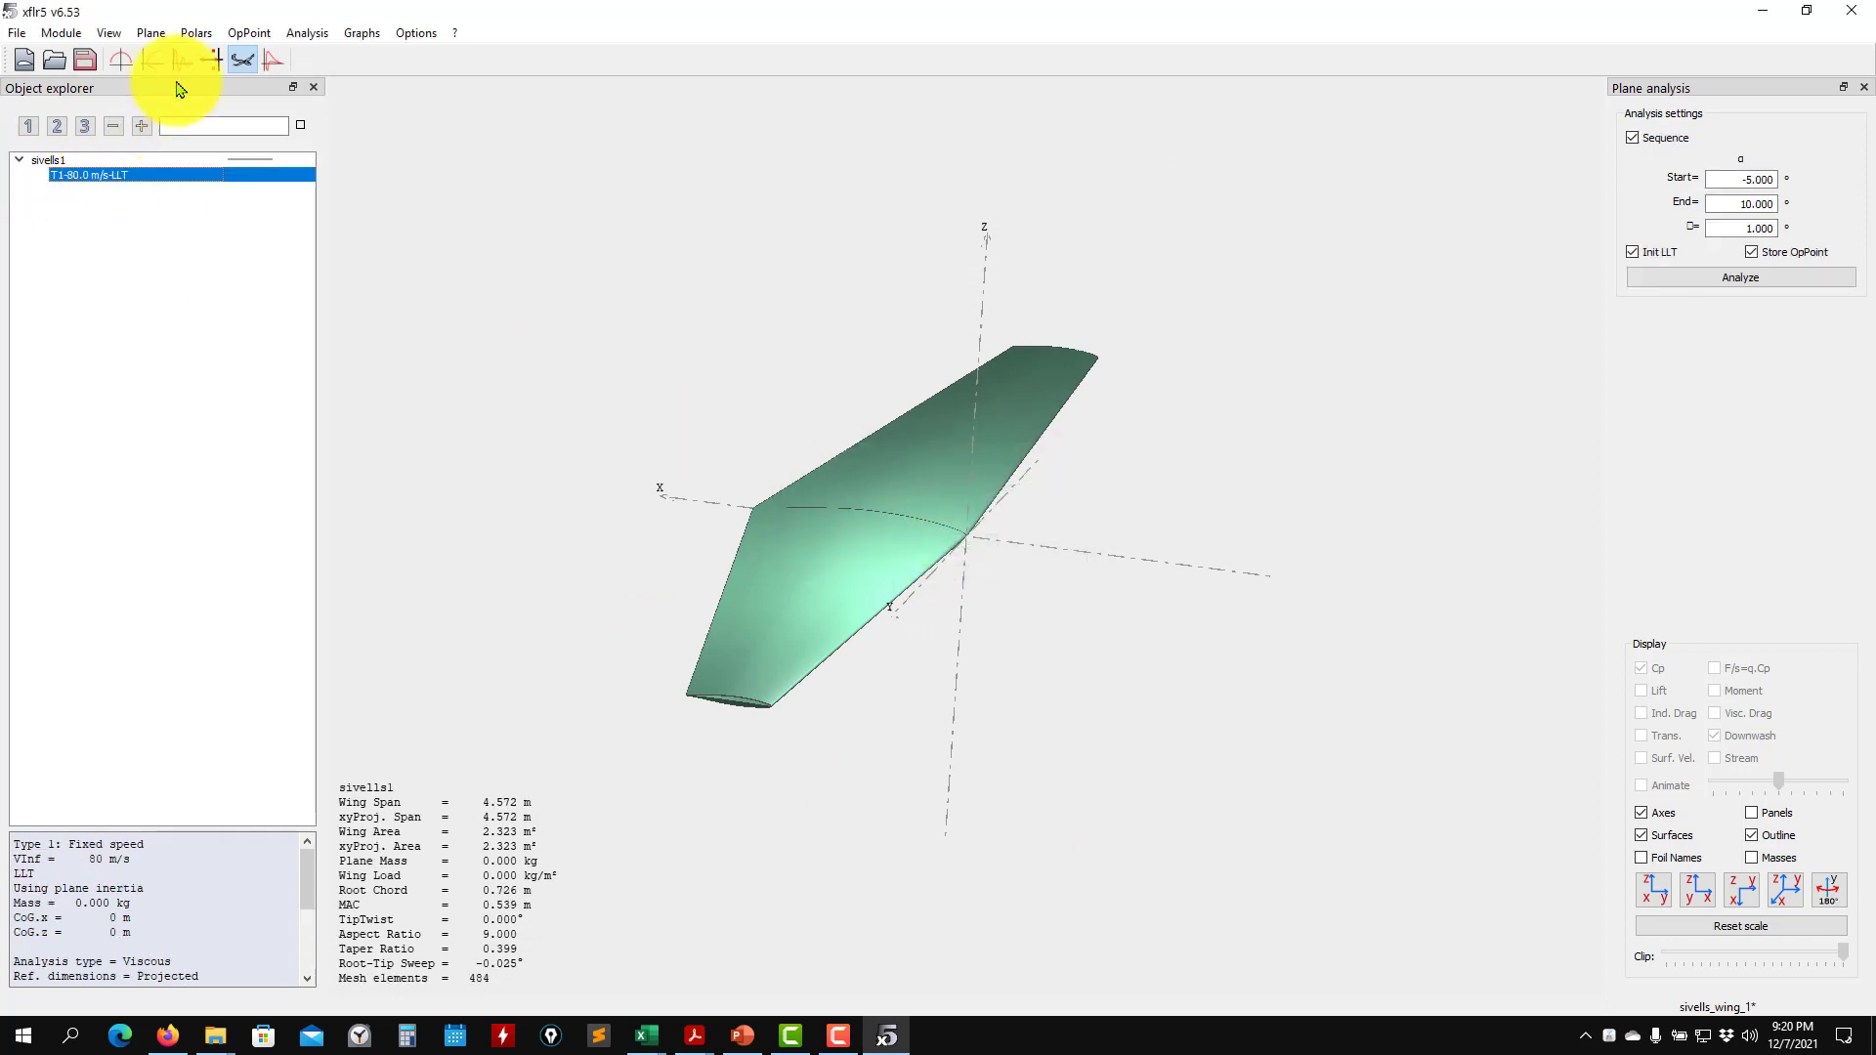
left_click(152, 61)
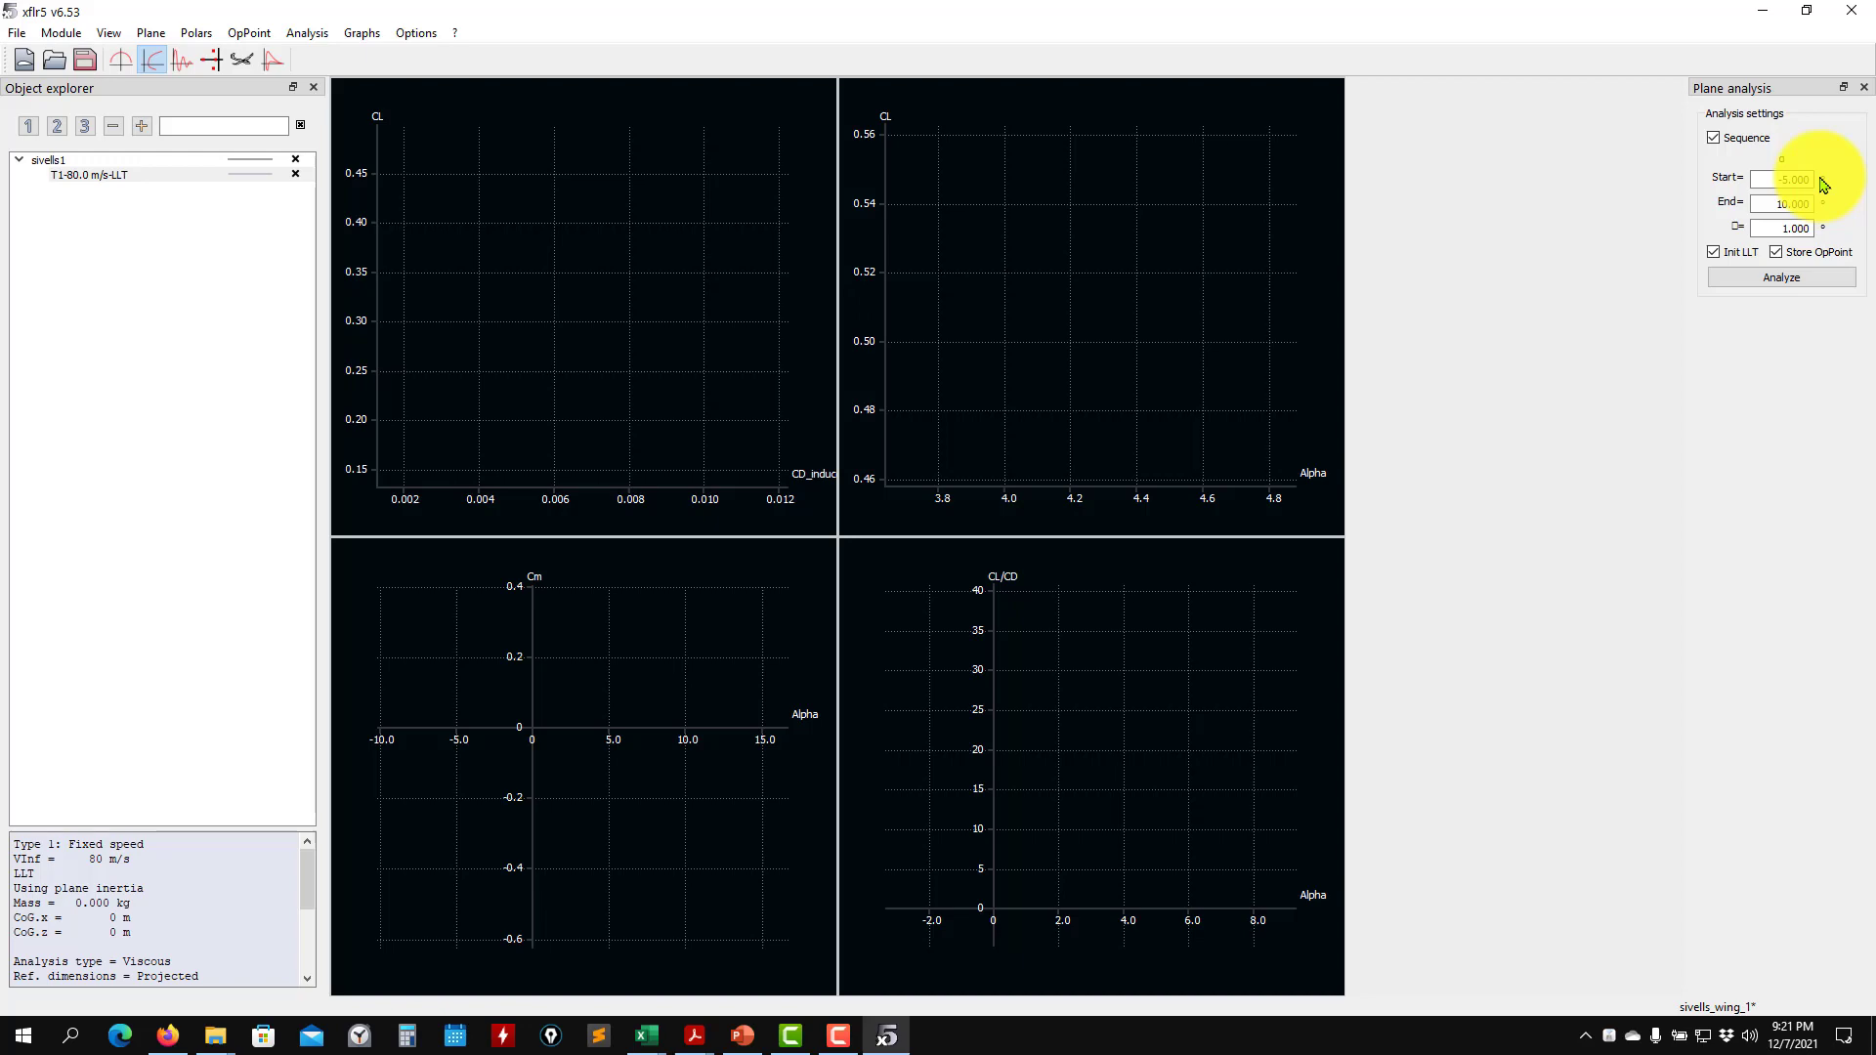
left_click(1774, 280)
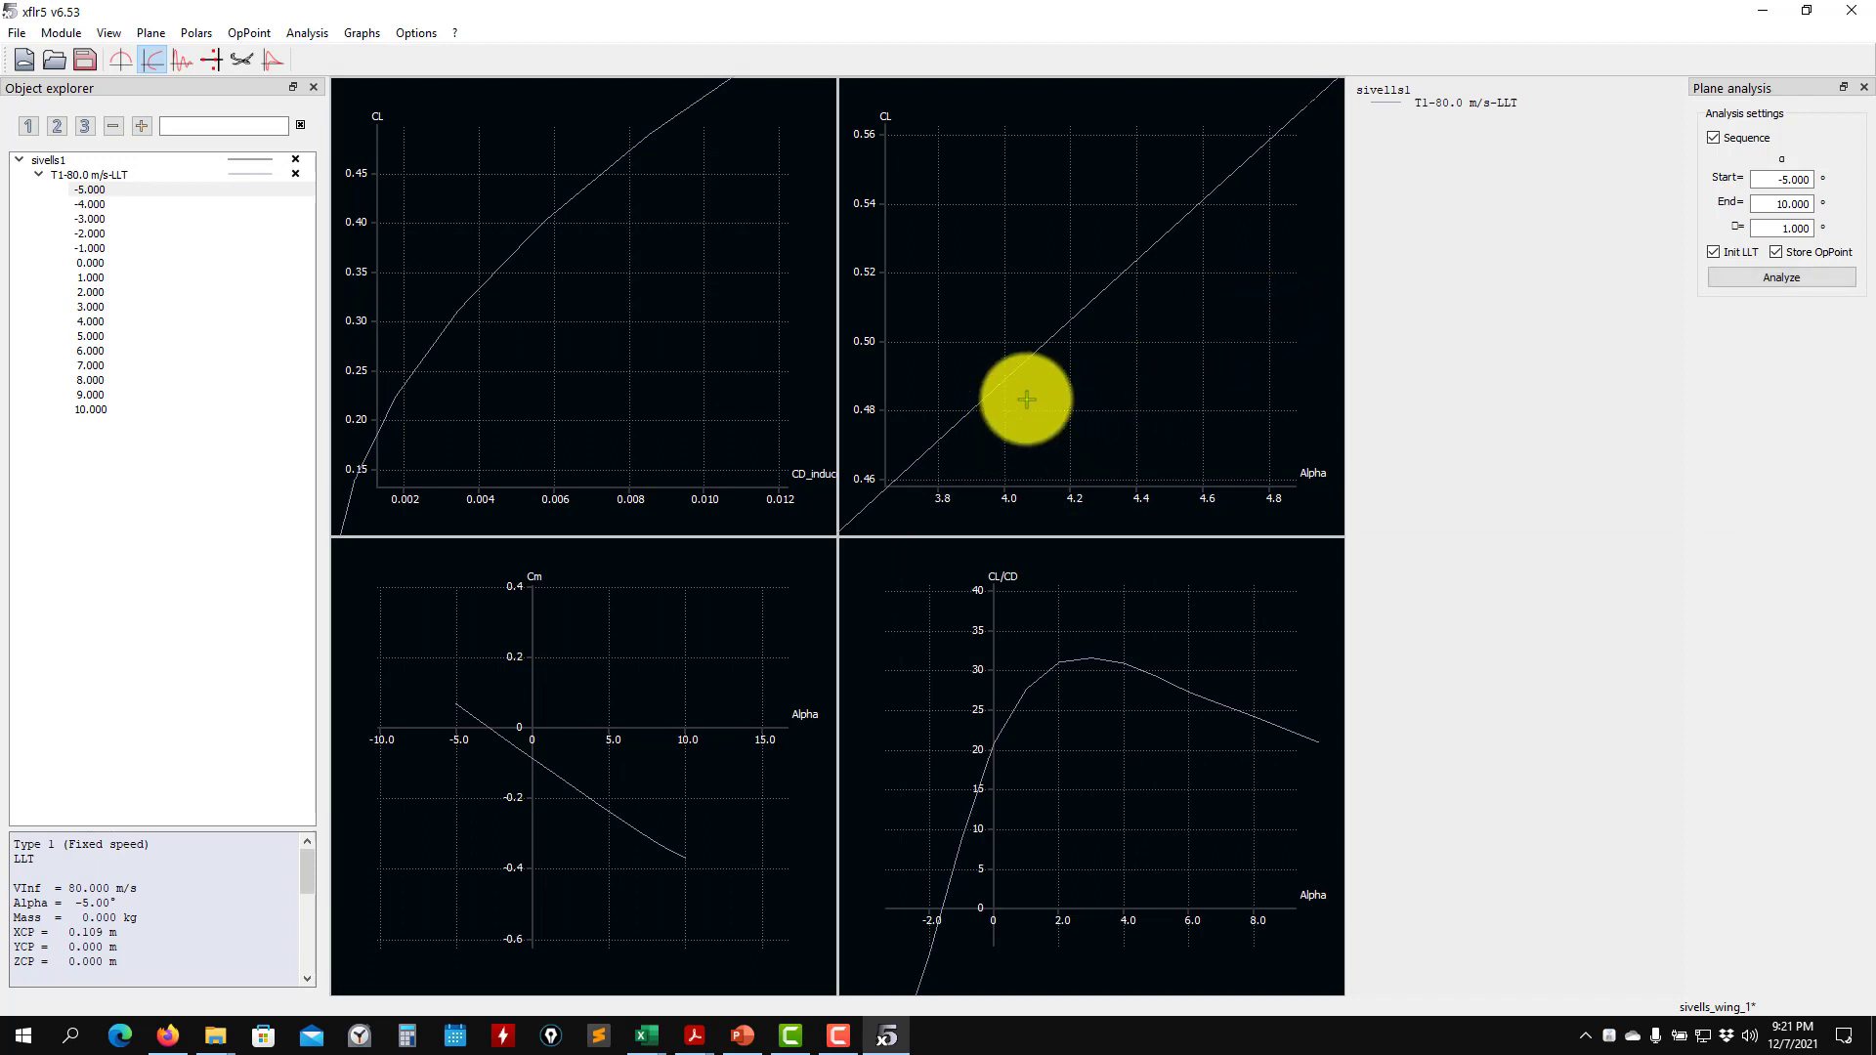
- Examine the CL versus Alpha curve over the full angle range and closely around 4°
scroll(1038, 389, "down", 5)
scroll(1038, 390, "down", 4)
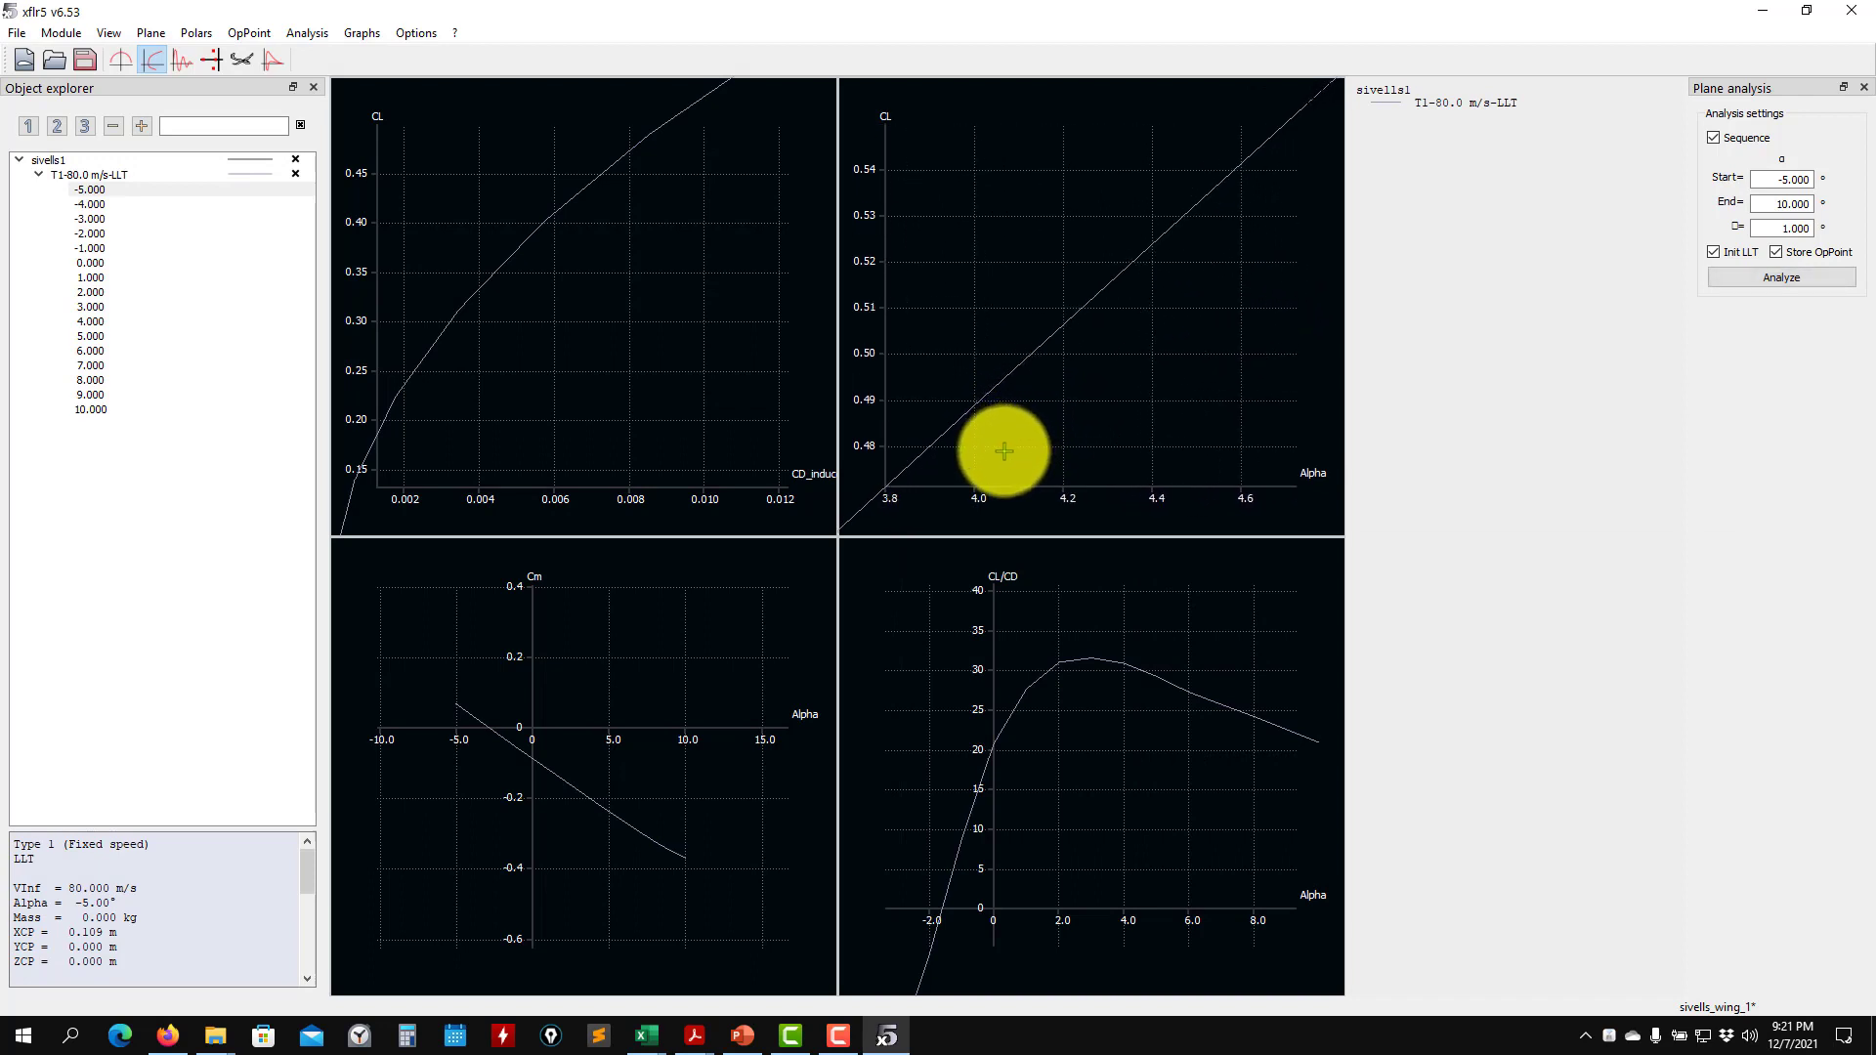
scroll(1005, 451, "down", 5)
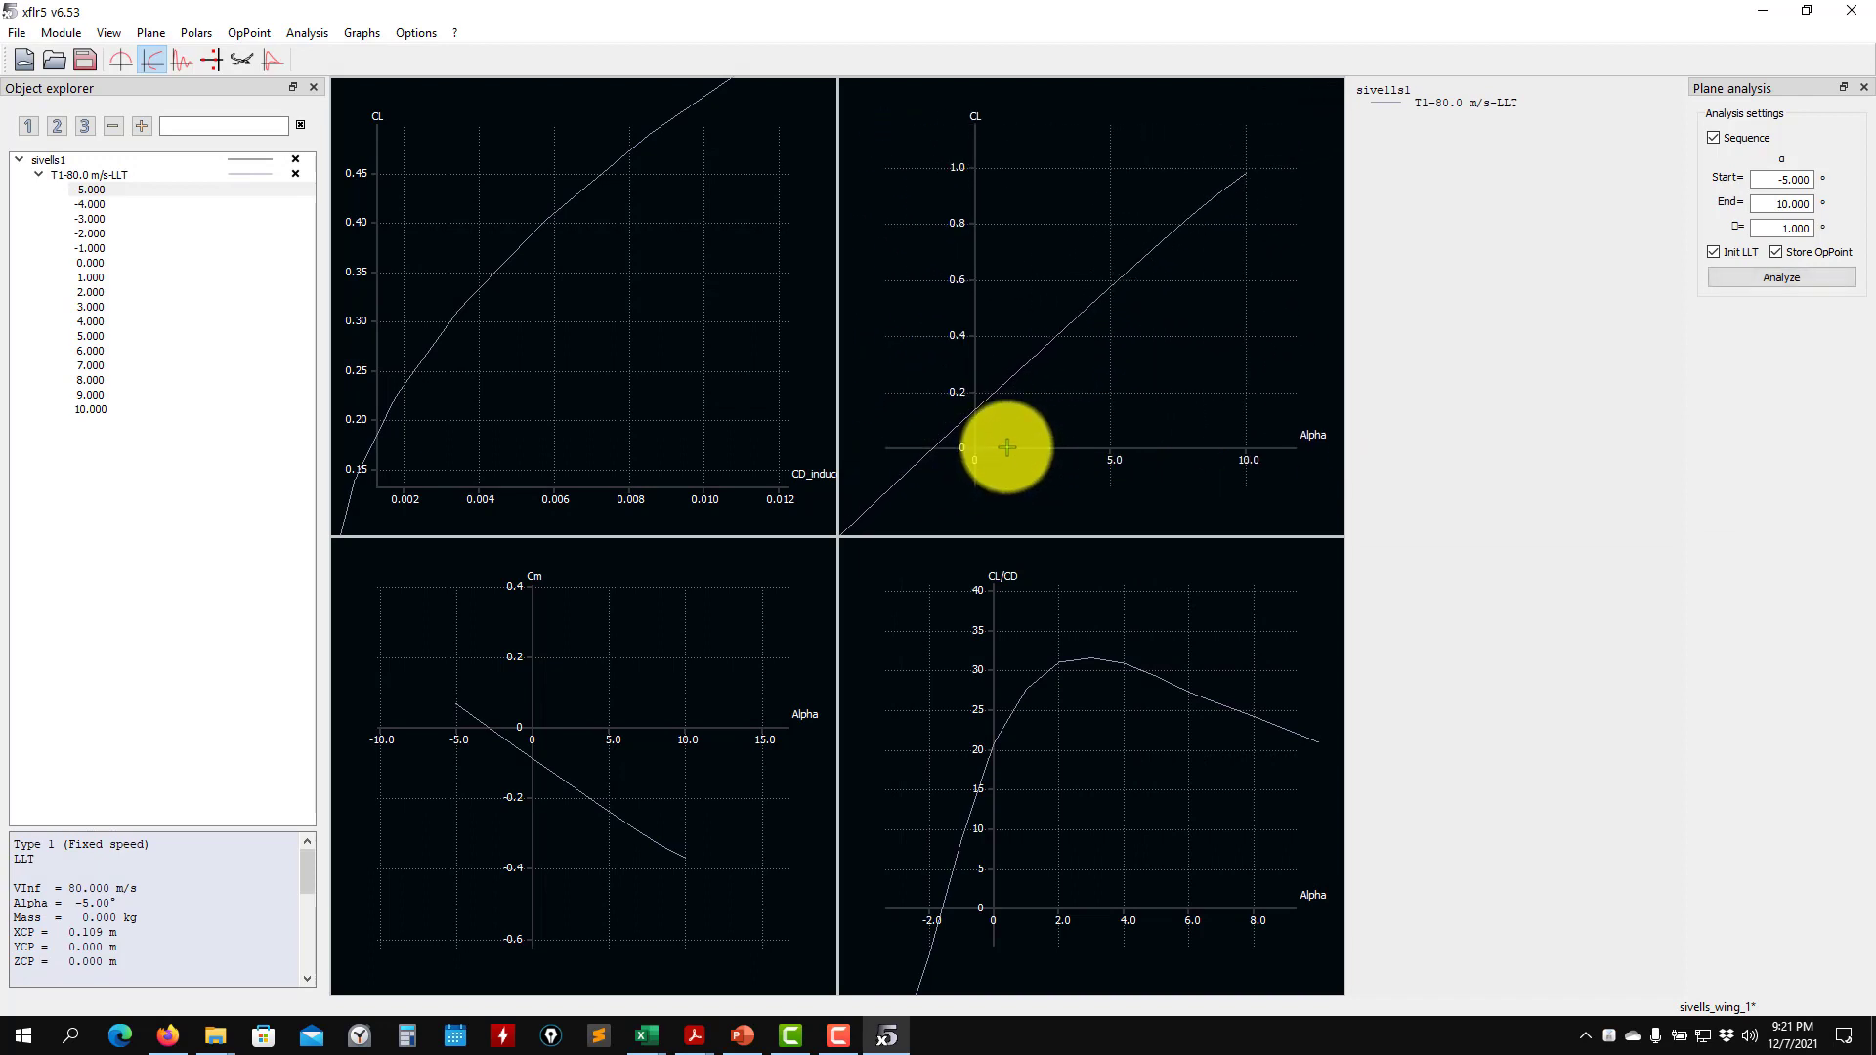
scroll(1006, 448, "down", 2)
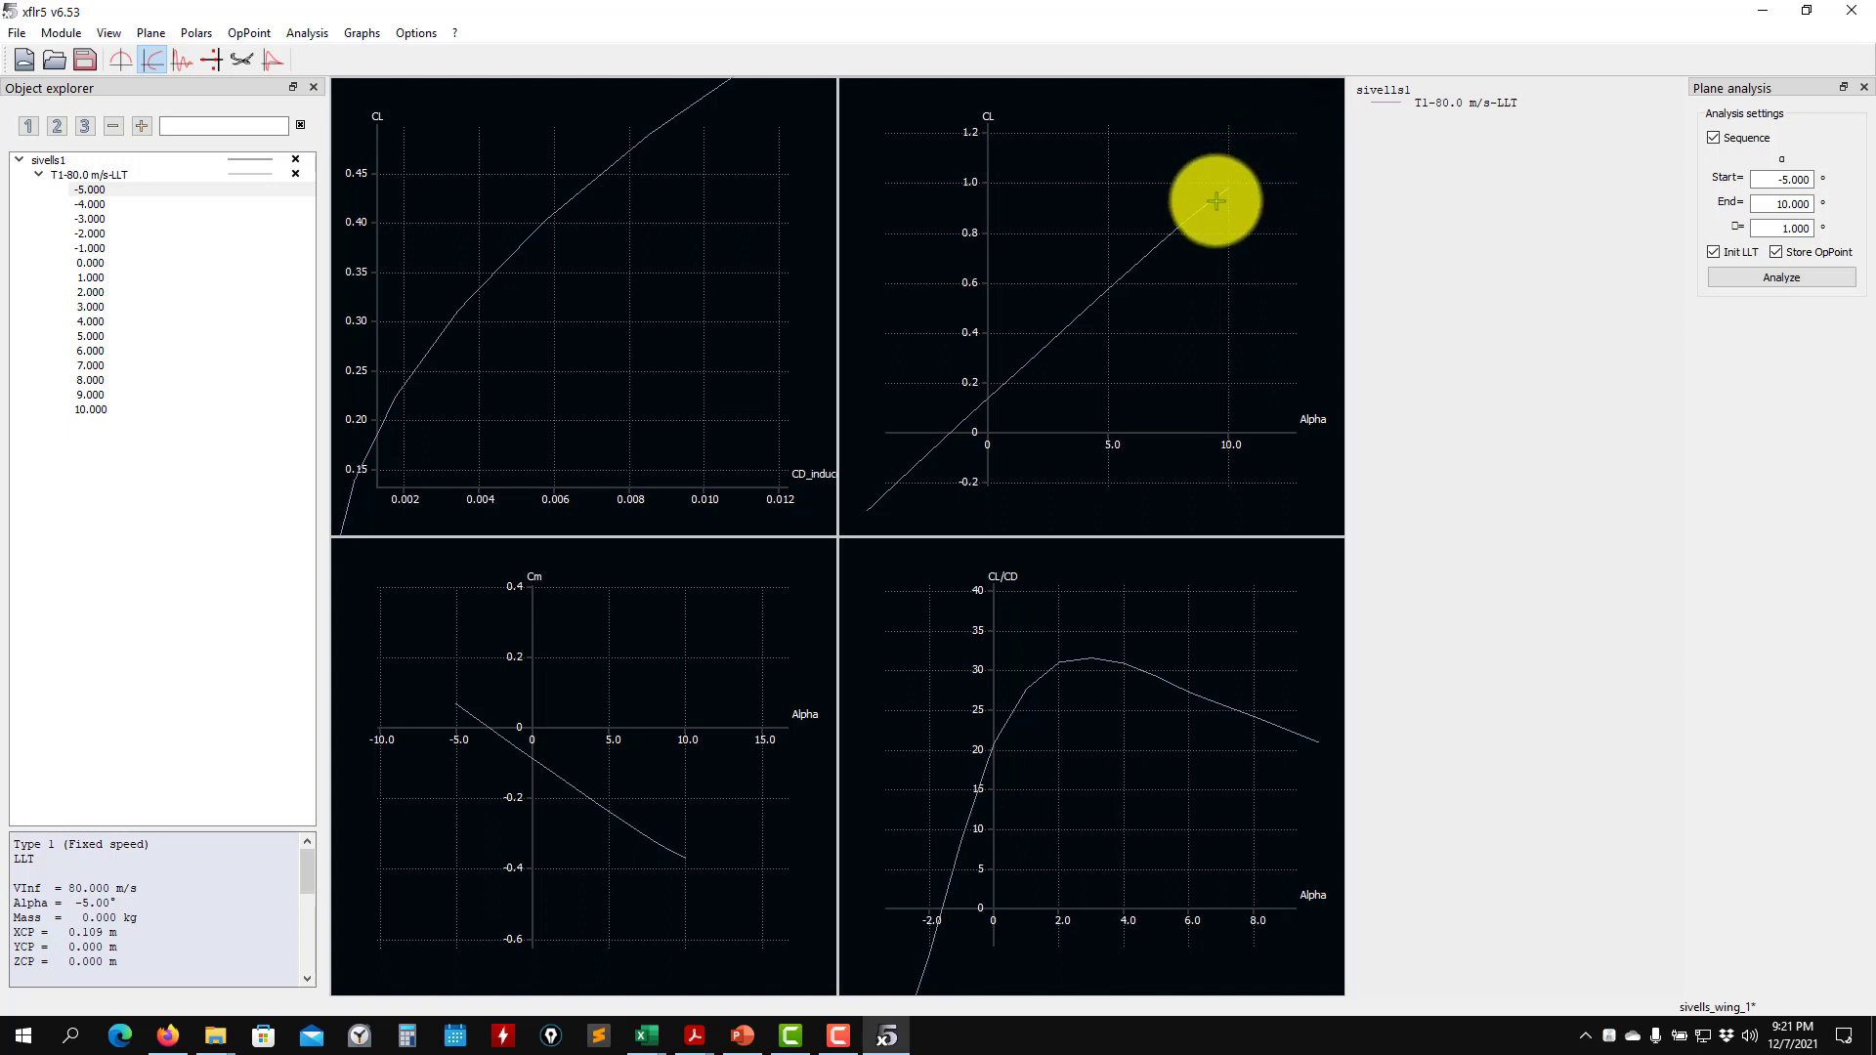
scroll(1065, 391, "up", 5)
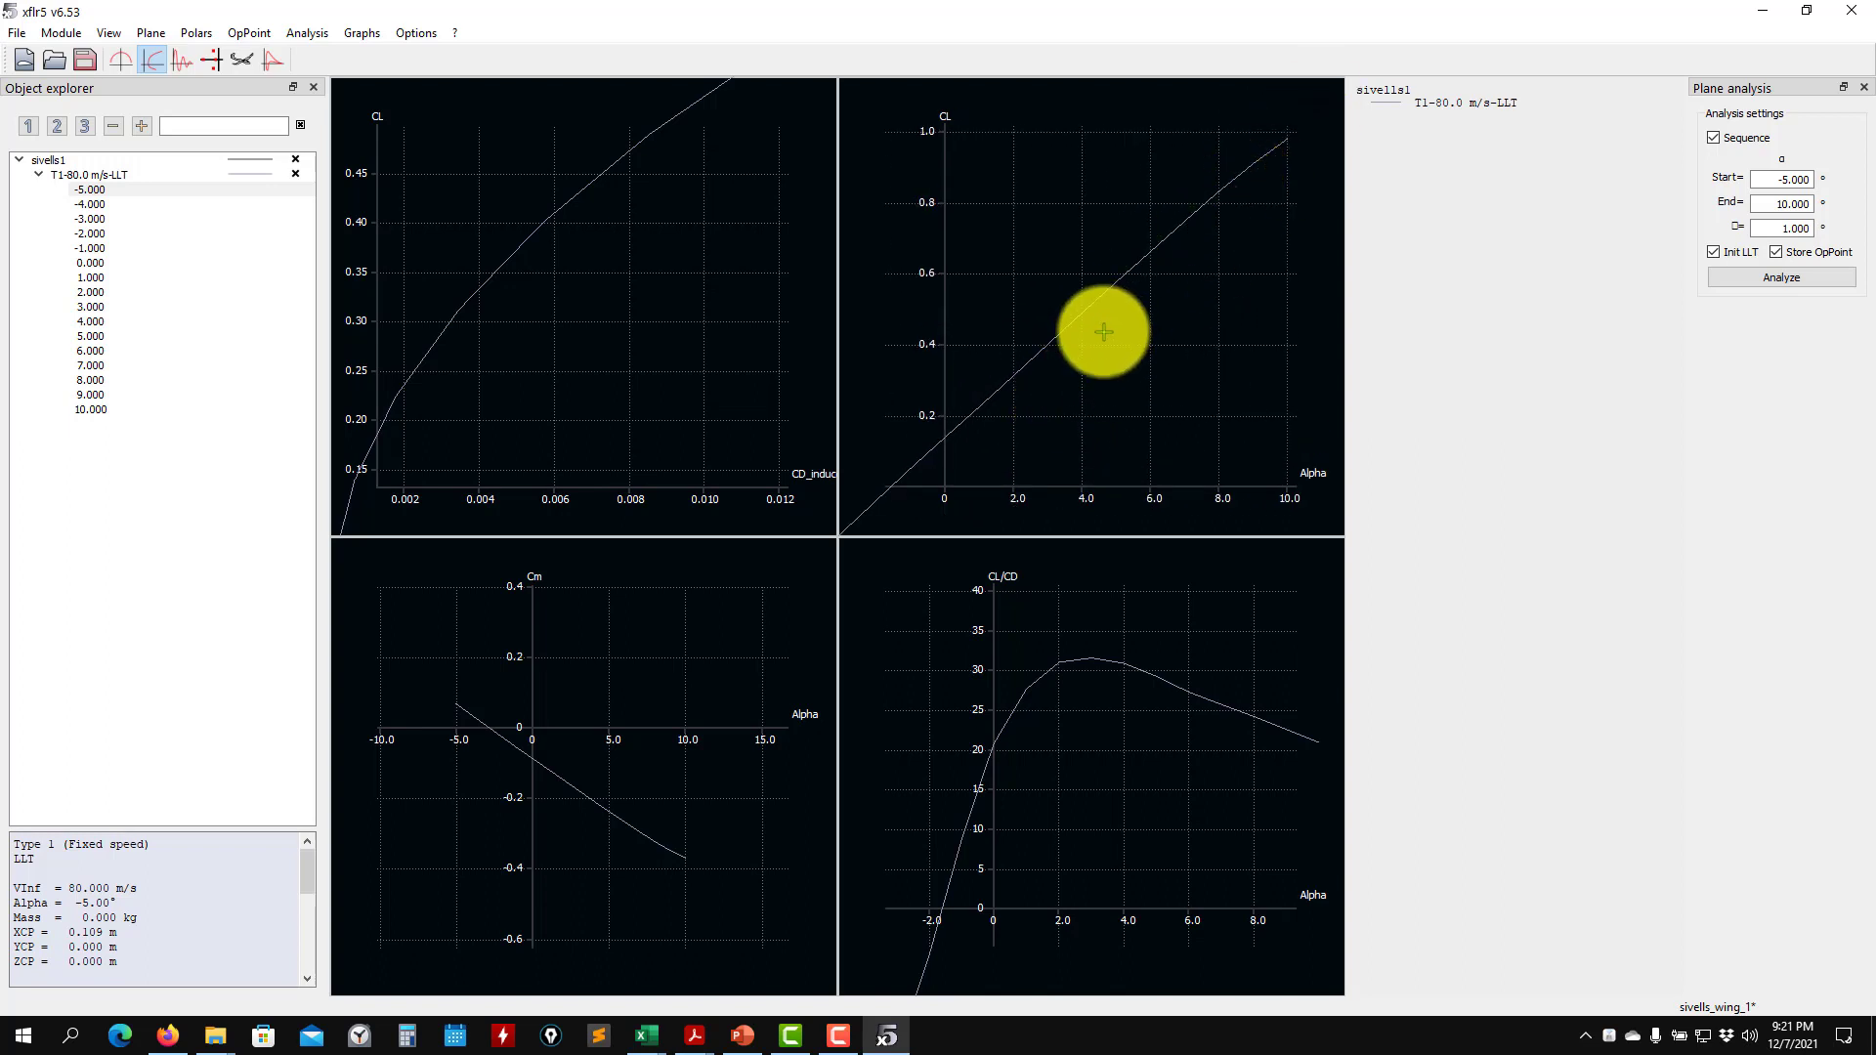
scroll(1007, 401, "up", 4)
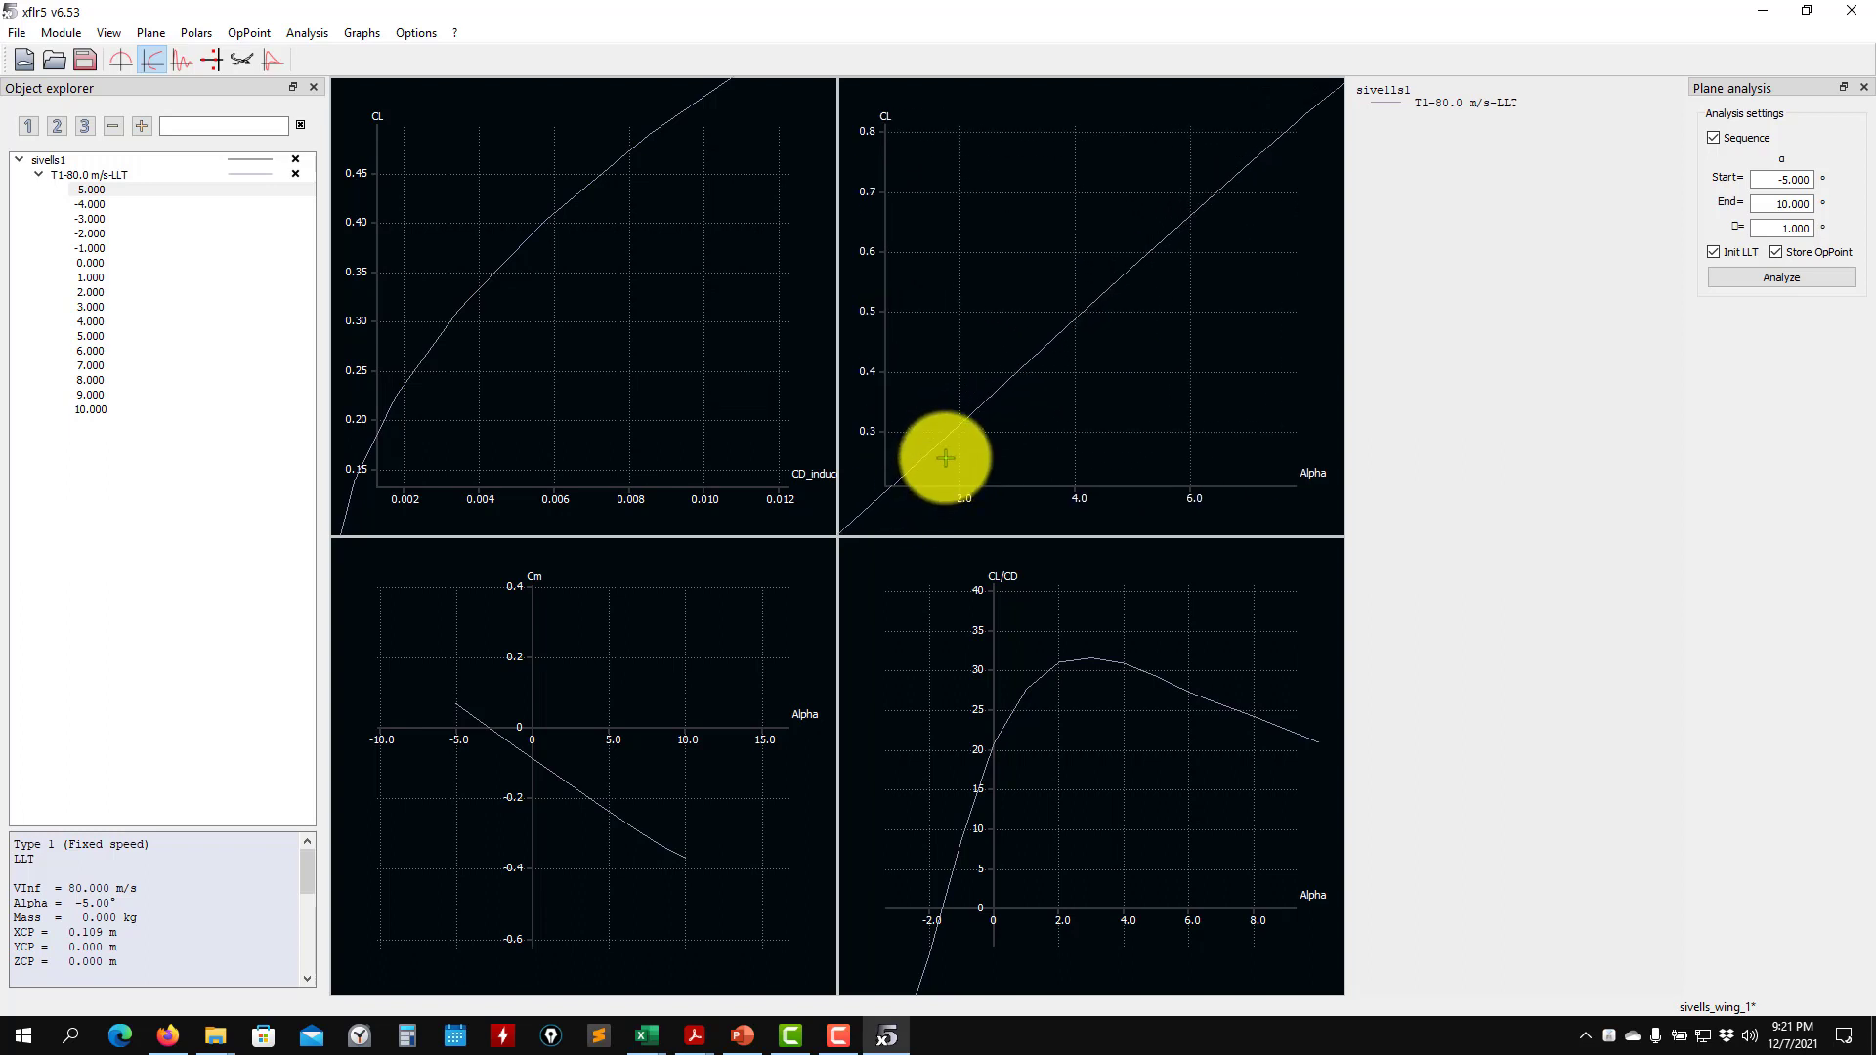
left_click_drag(946, 458, 1017, 368)
scroll(1068, 364, "up", 3)
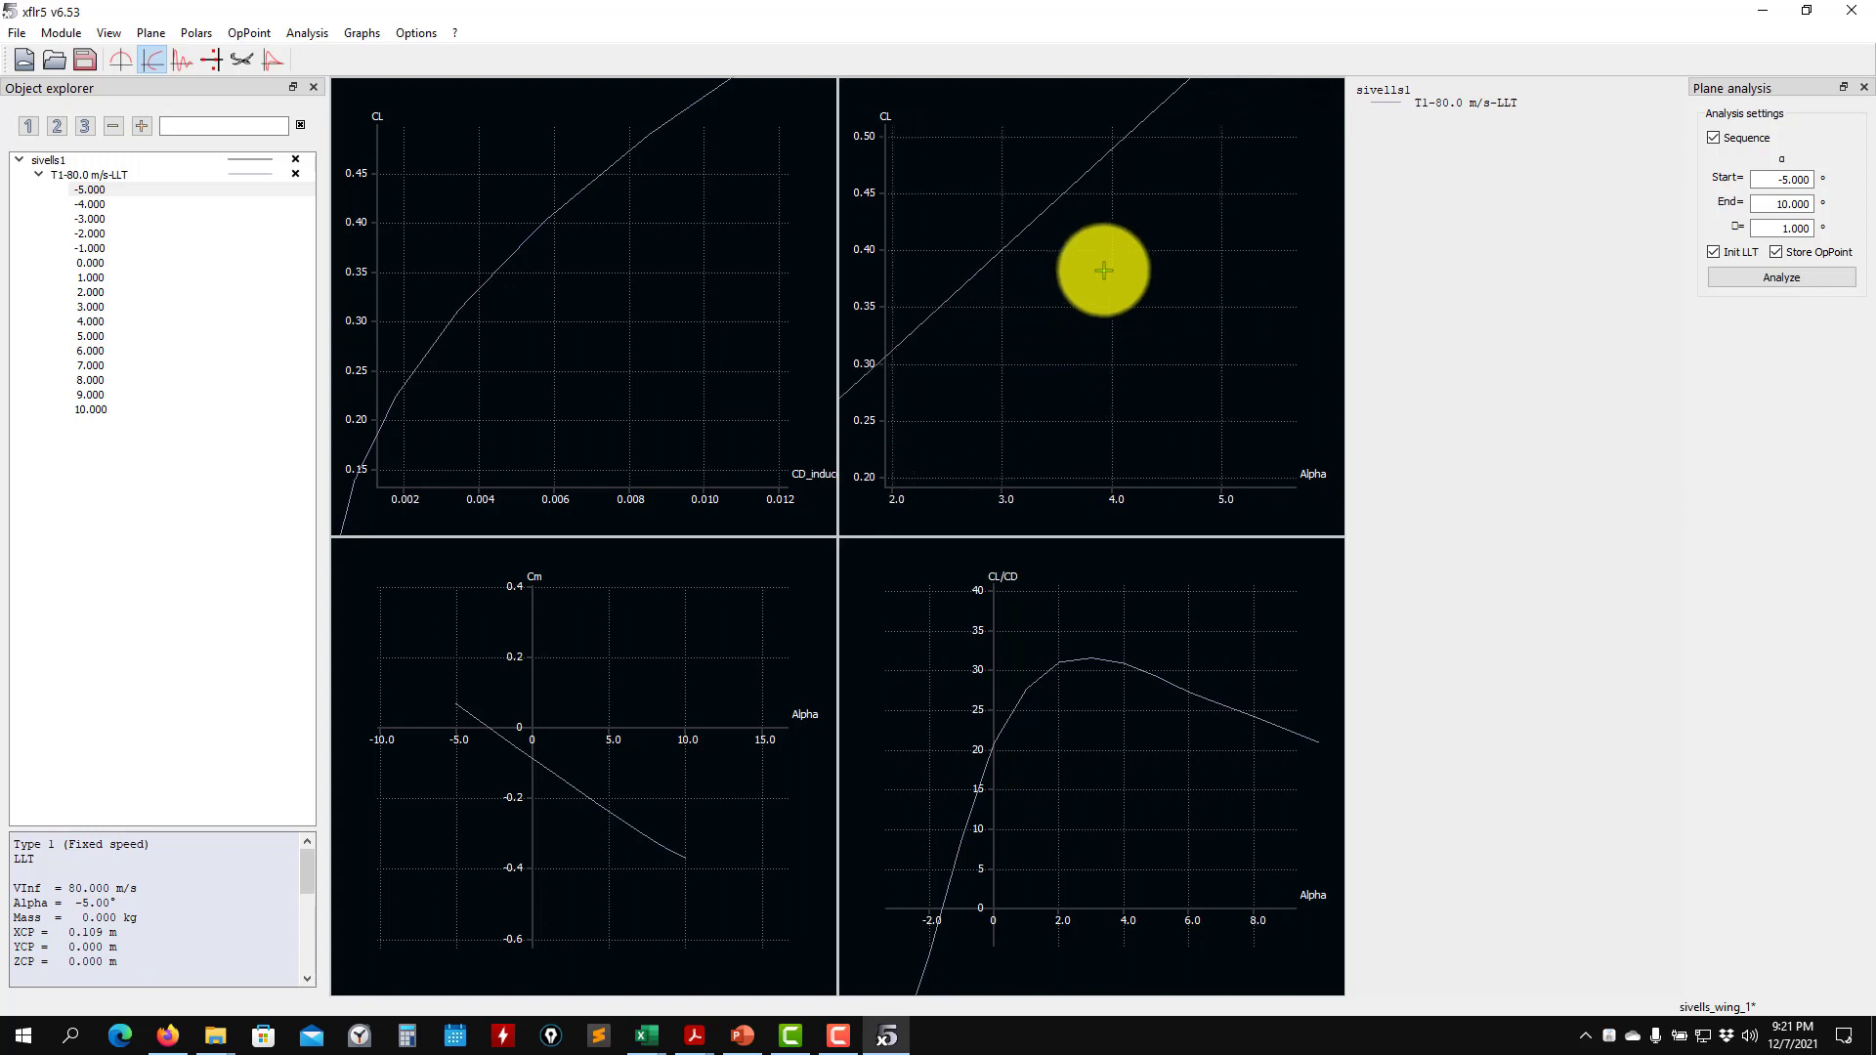
left_click_drag(1103, 270, 1081, 445)
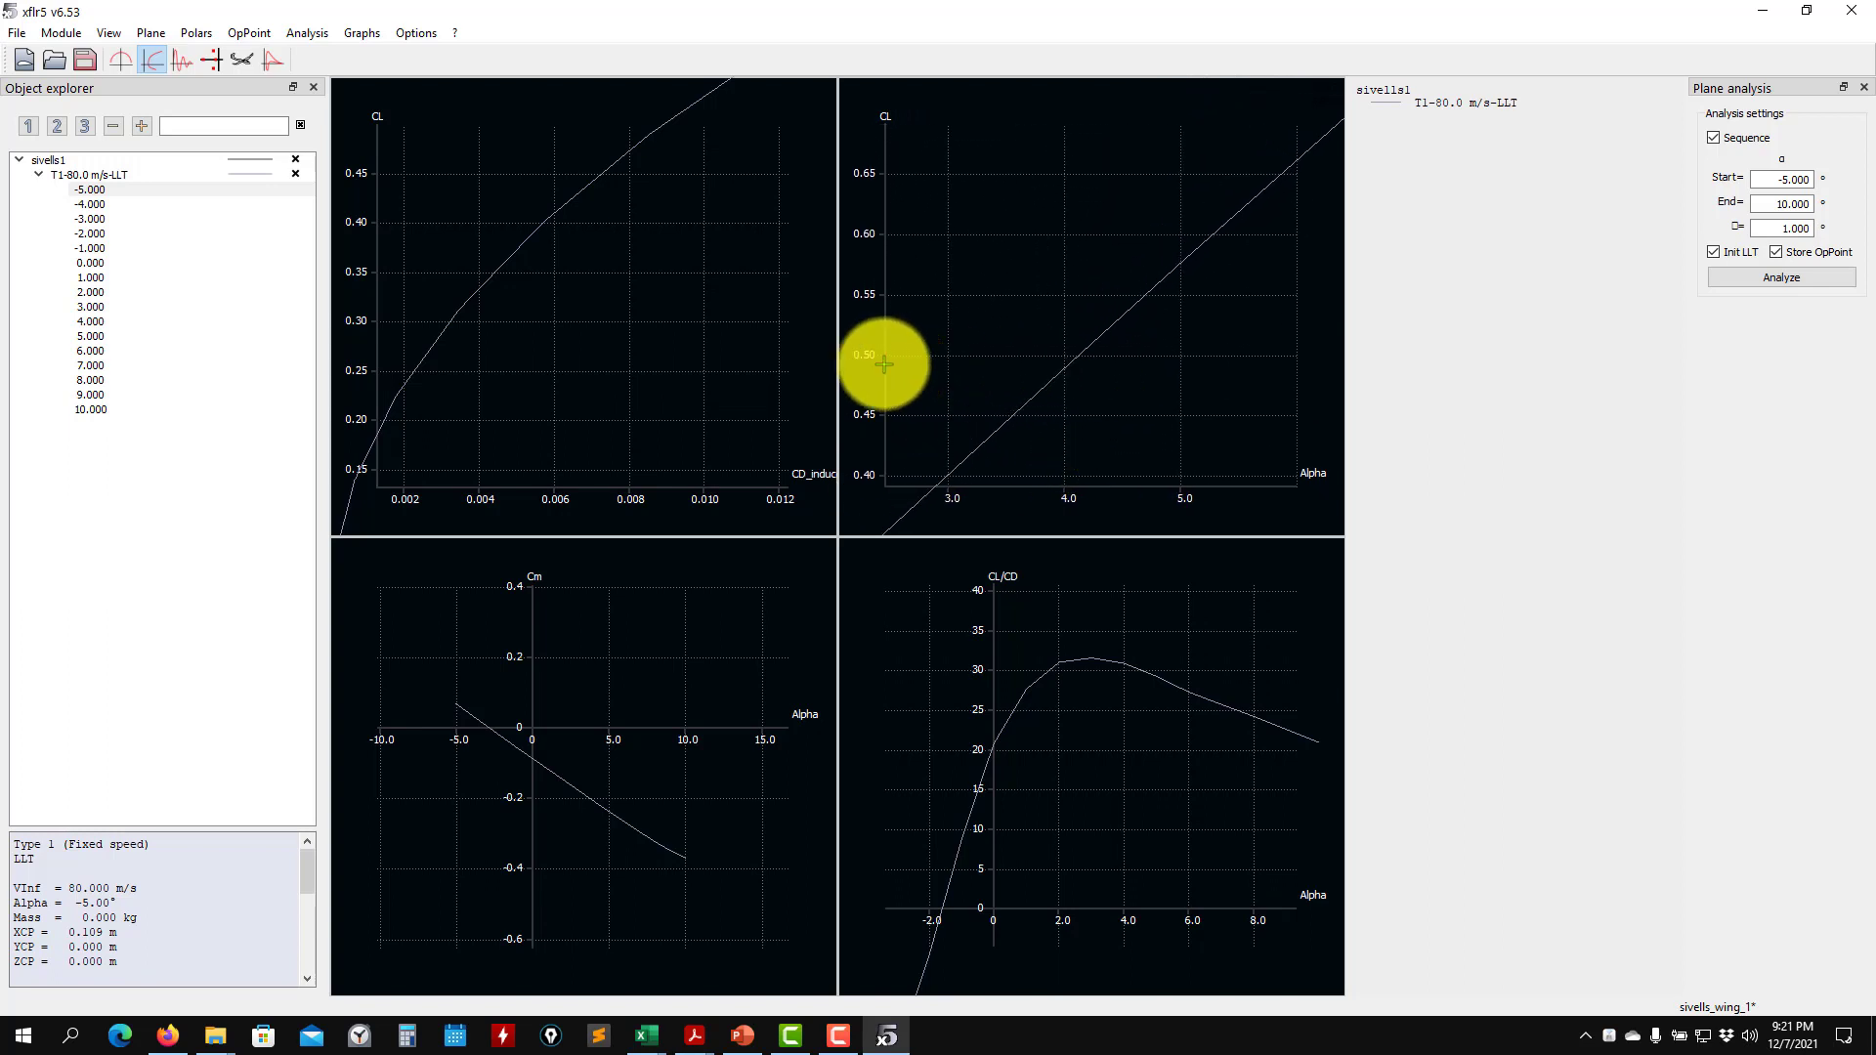
scroll(1066, 366, "up", 10)
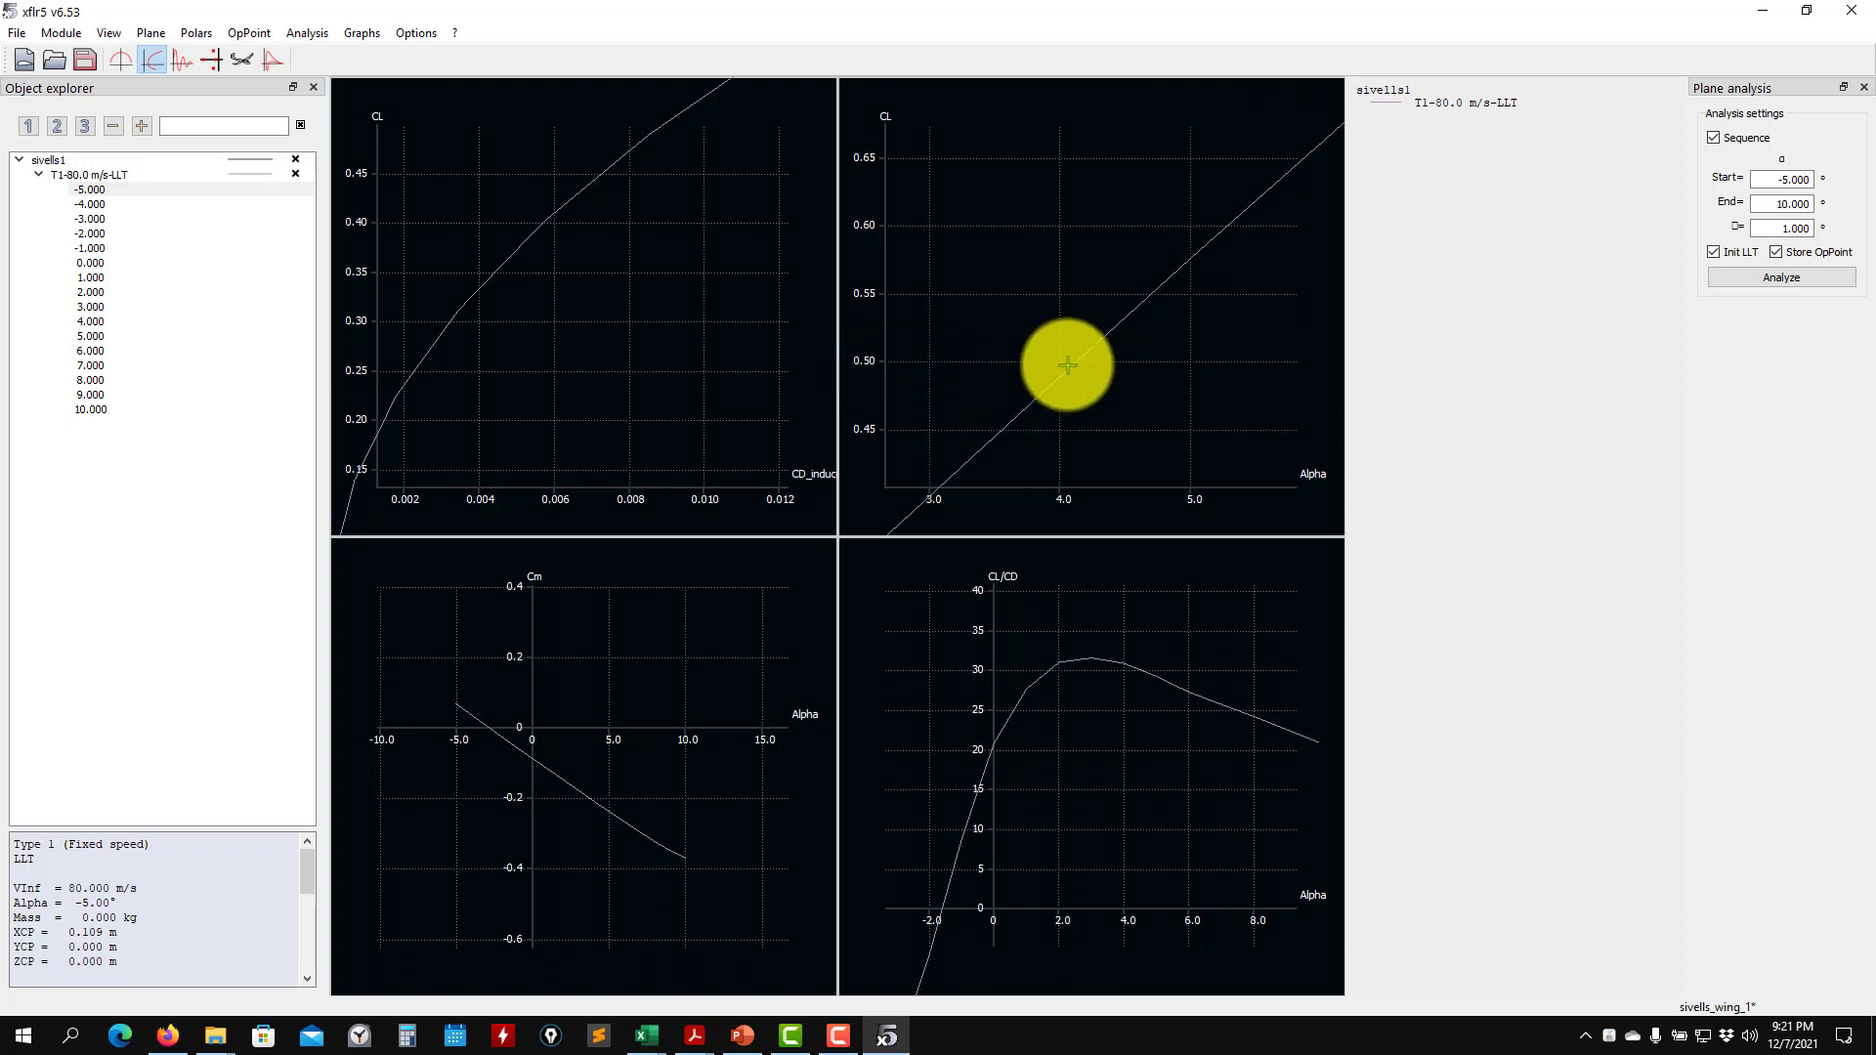
left_click_drag(1053, 430, 1068, 391)
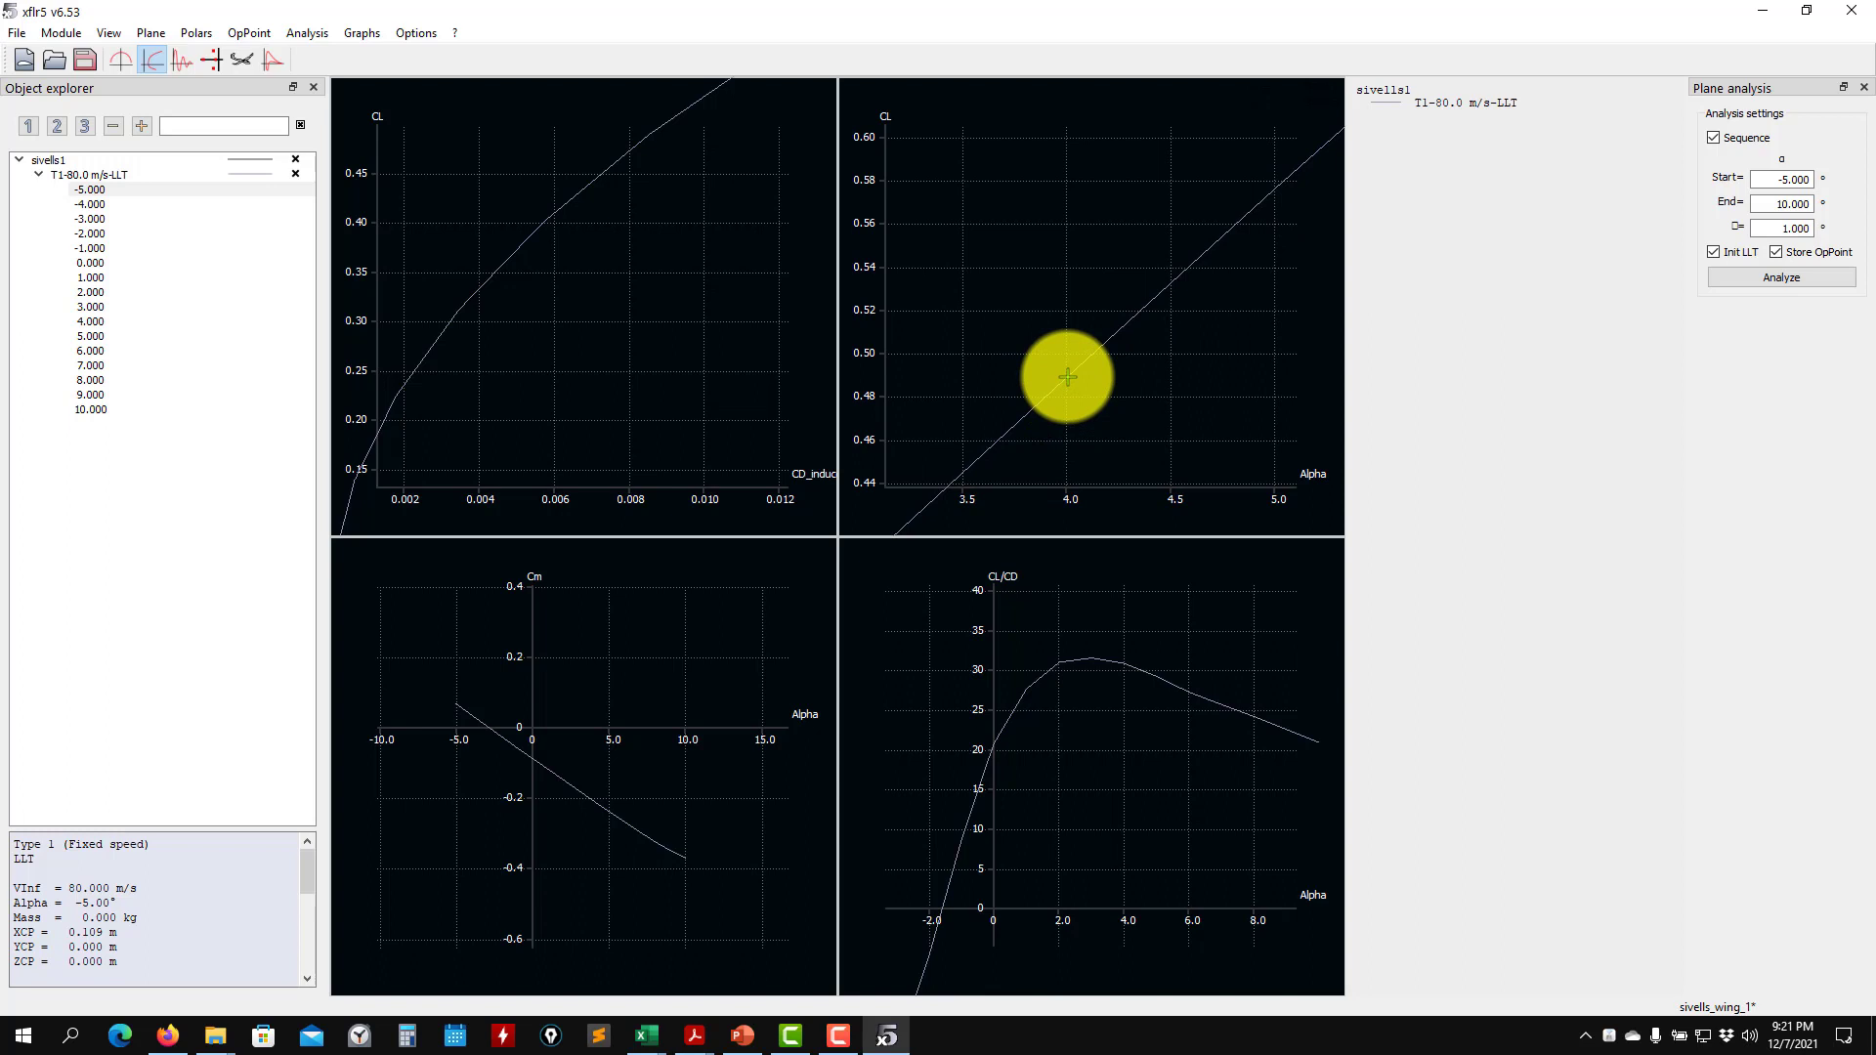
scroll(1067, 376, "down", 5)
scroll(474, 334, "down", 5)
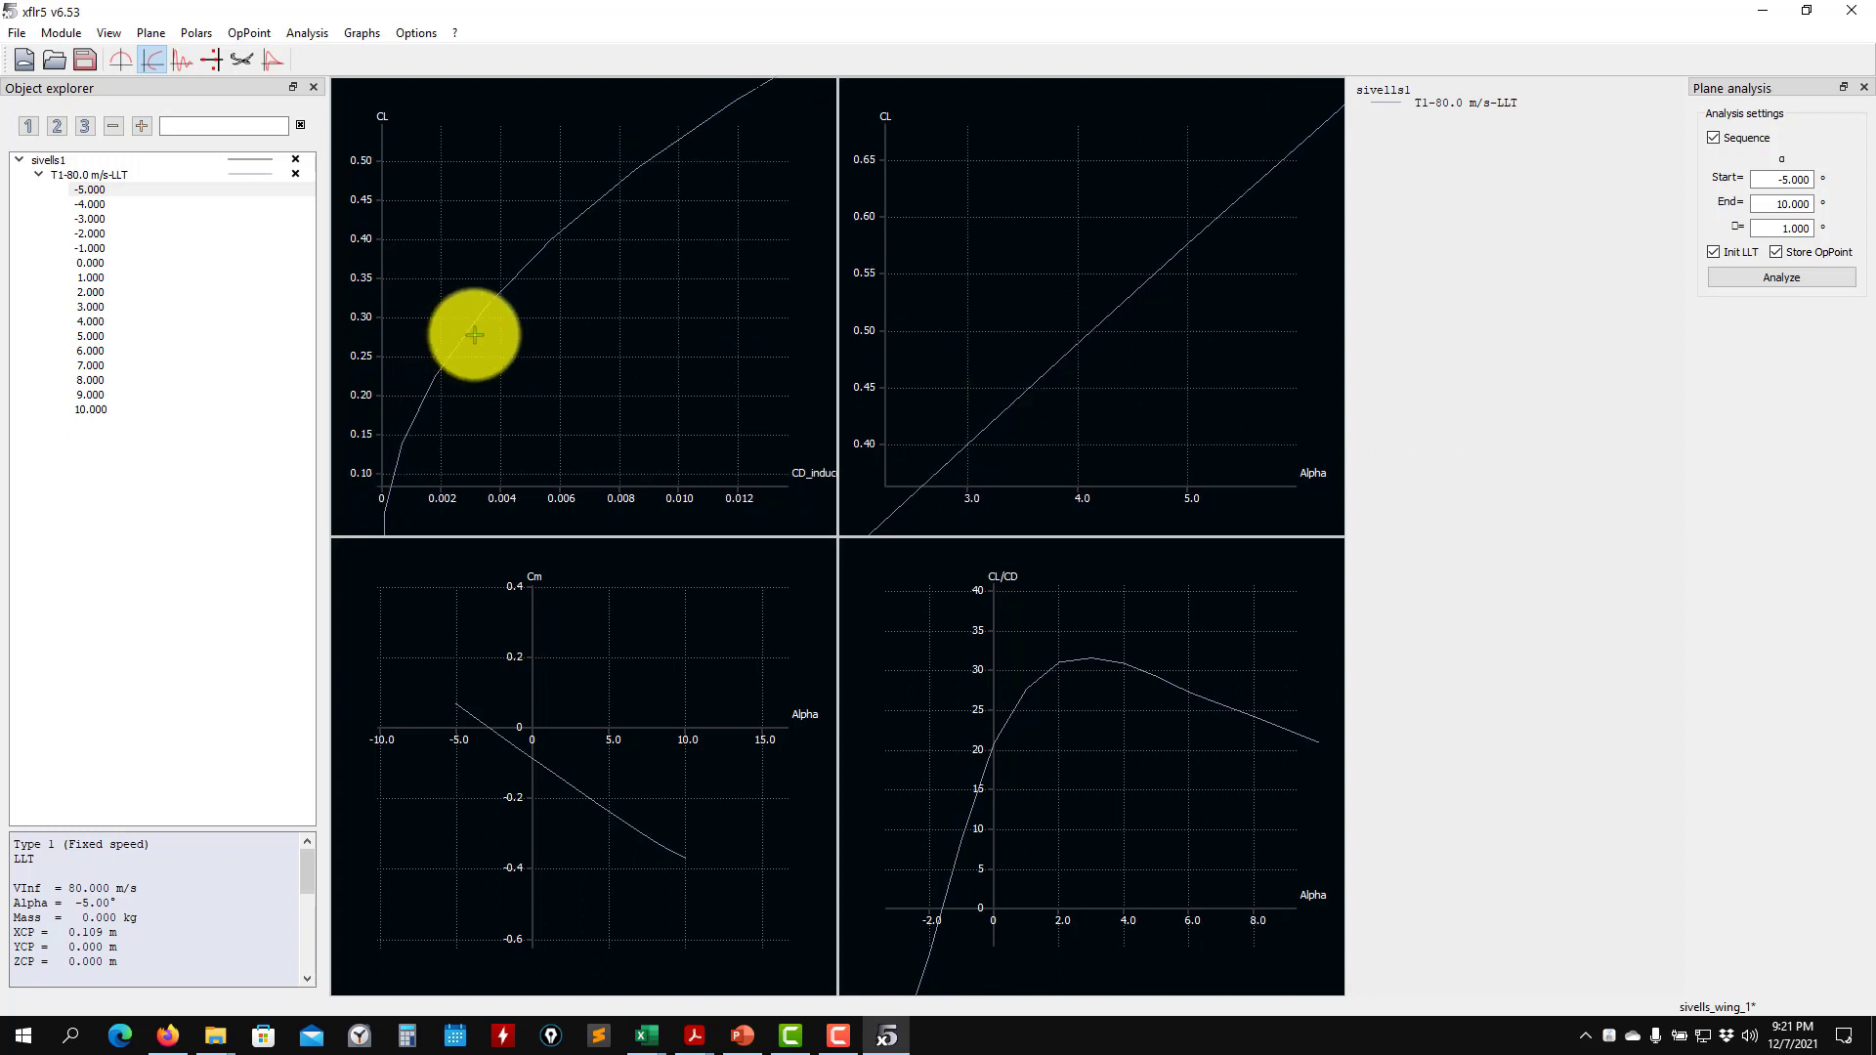
- Compare the all-graphs and two-graph layouts of the polar view, and return to the four-graph layout
left_click(372, 33)
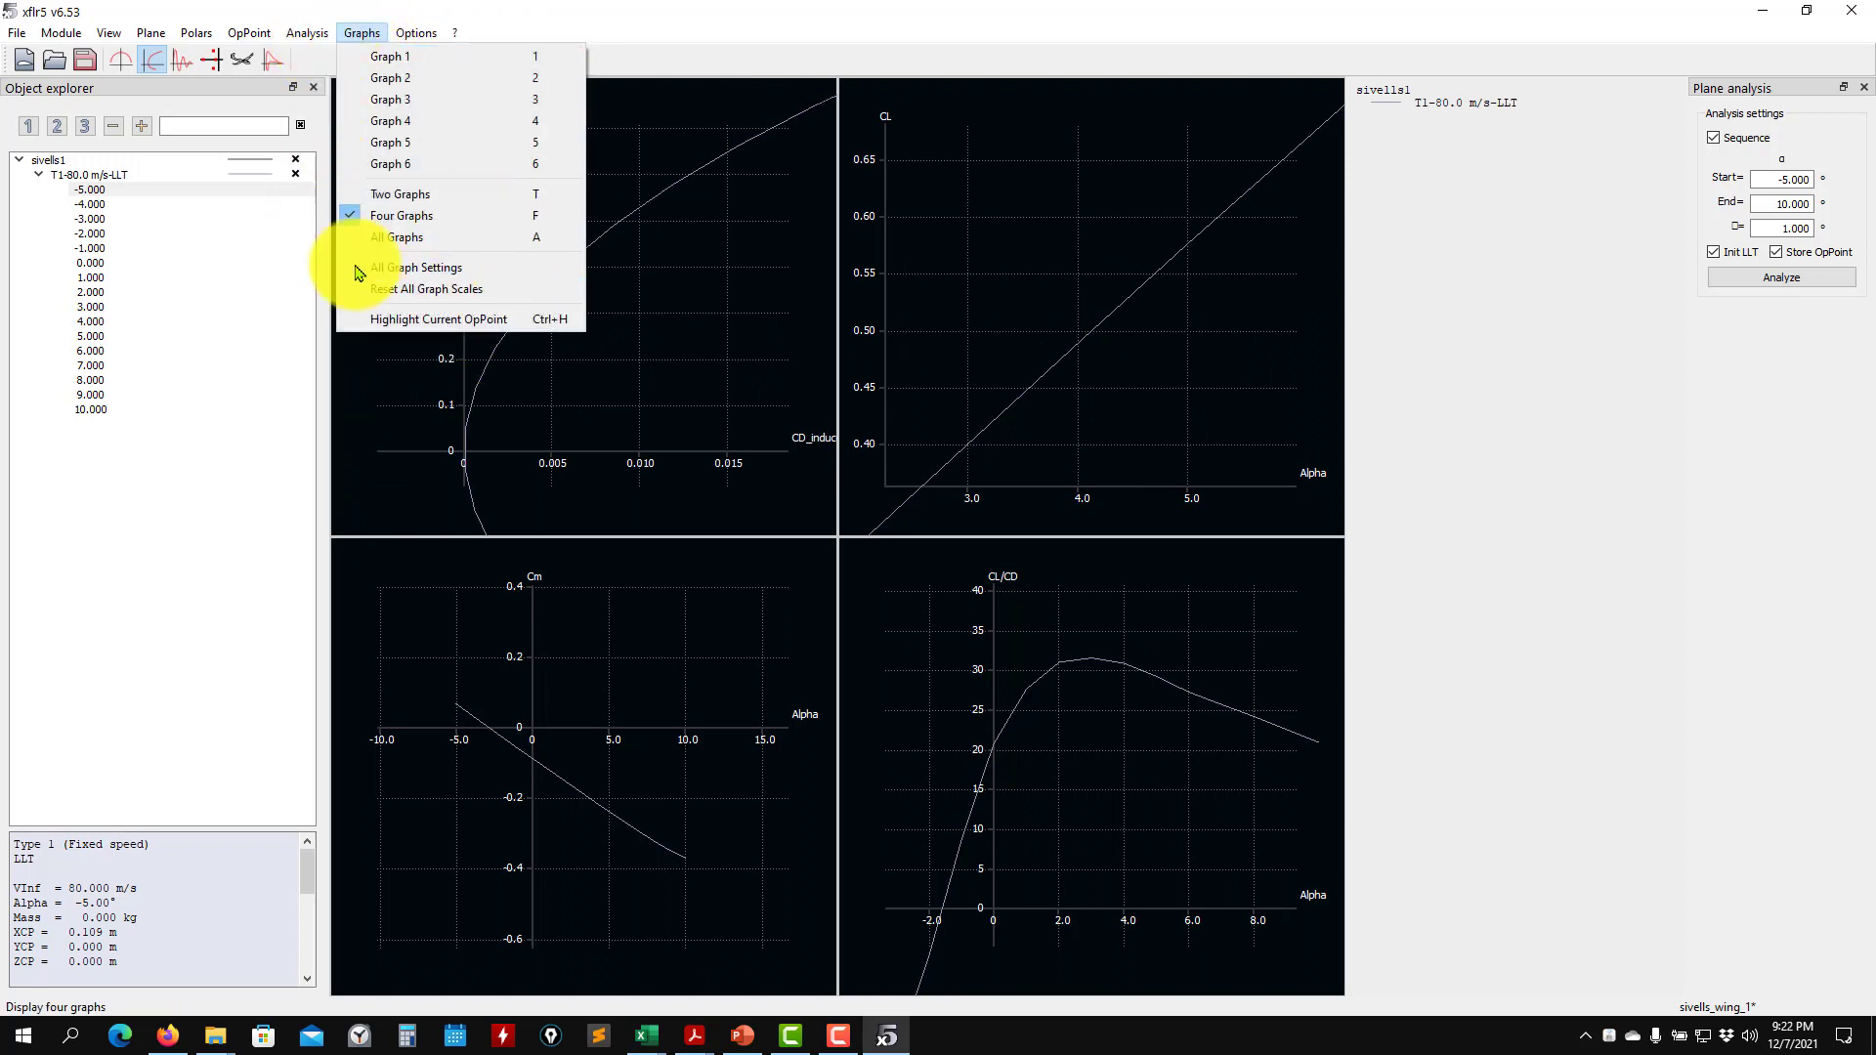
left_click(399, 238)
left_click(362, 33)
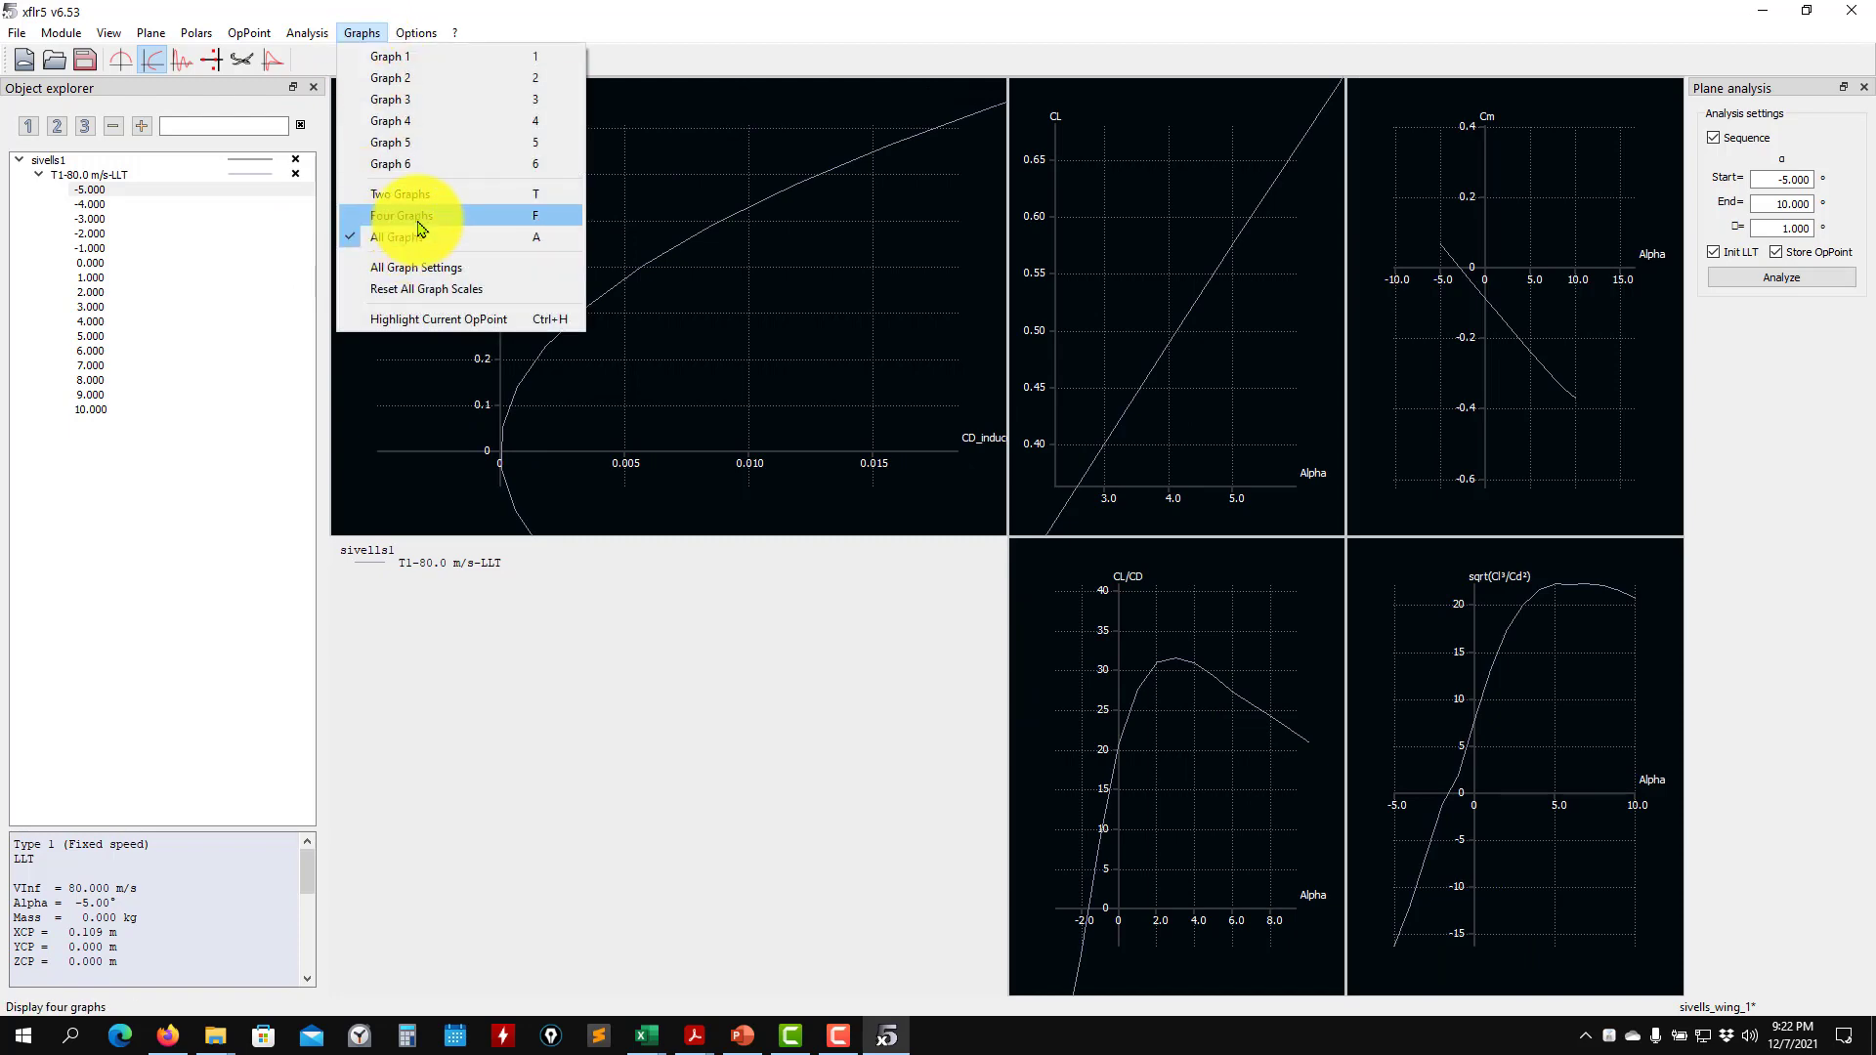
left_click(421, 215)
left_click(365, 34)
left_click(395, 194)
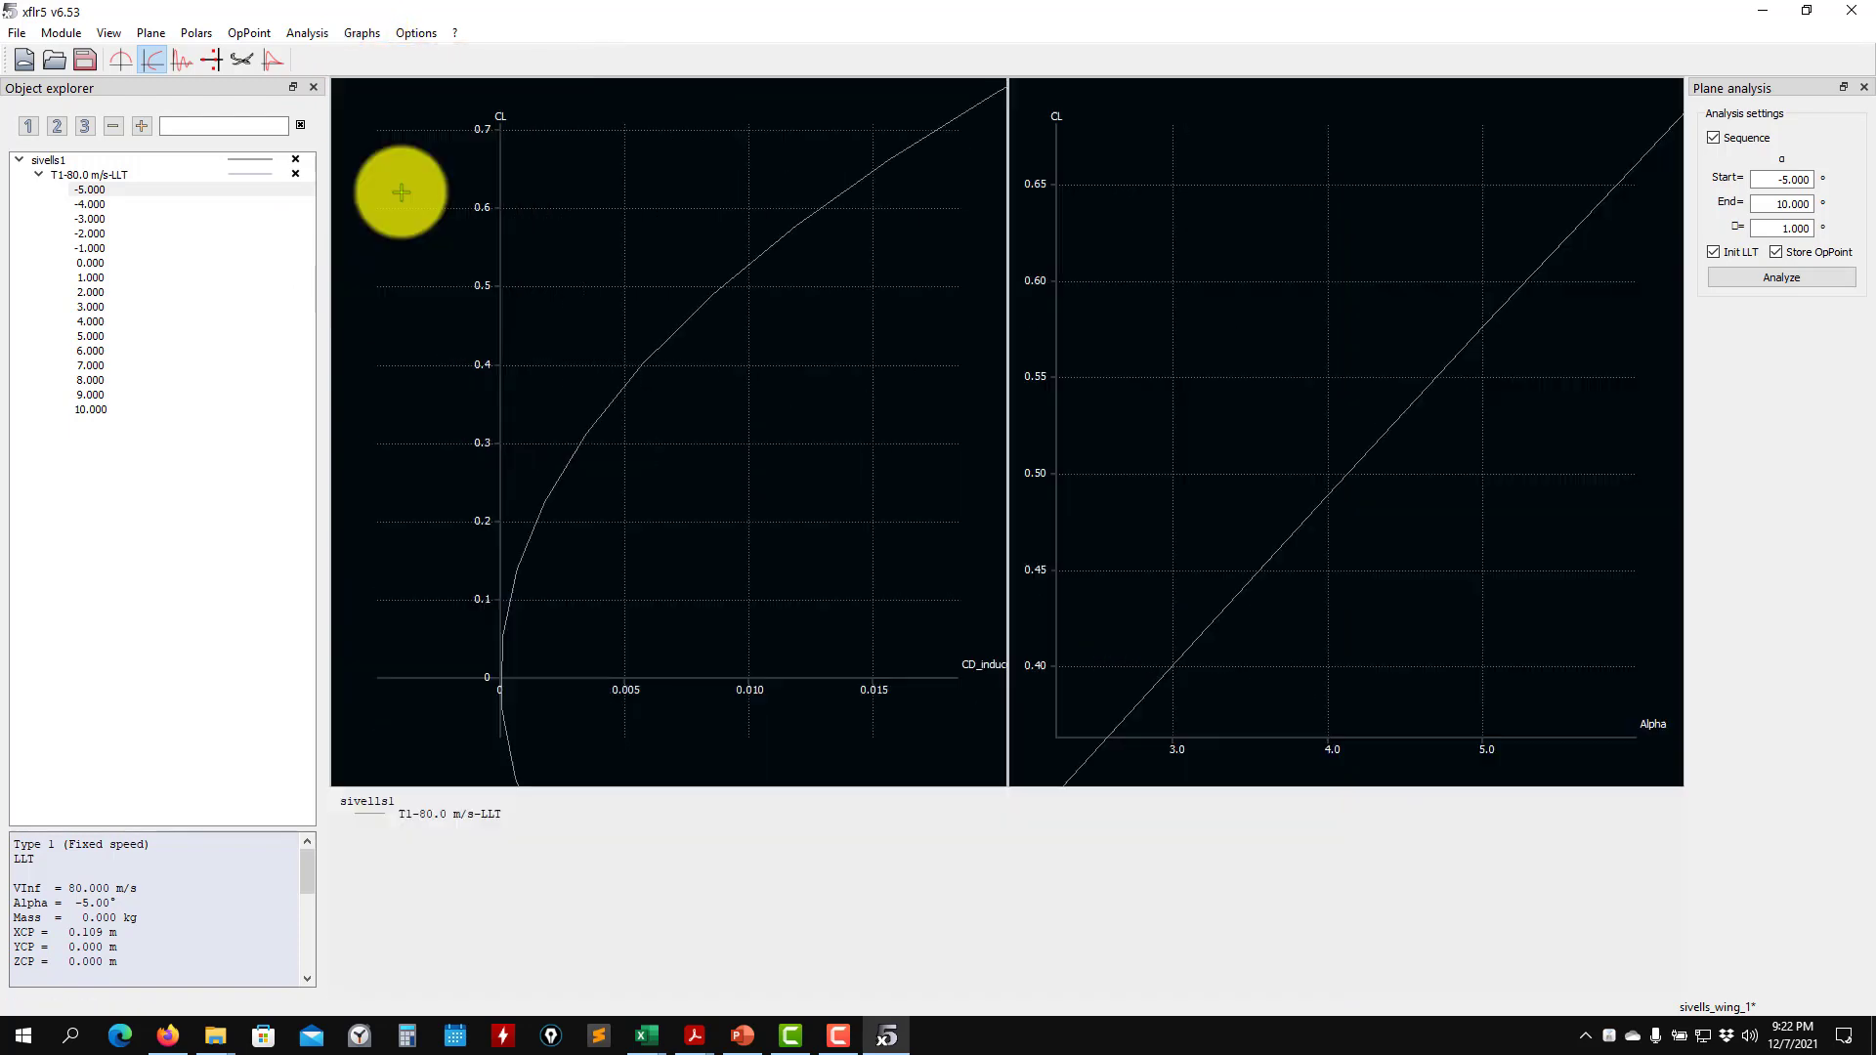
left_click(366, 33)
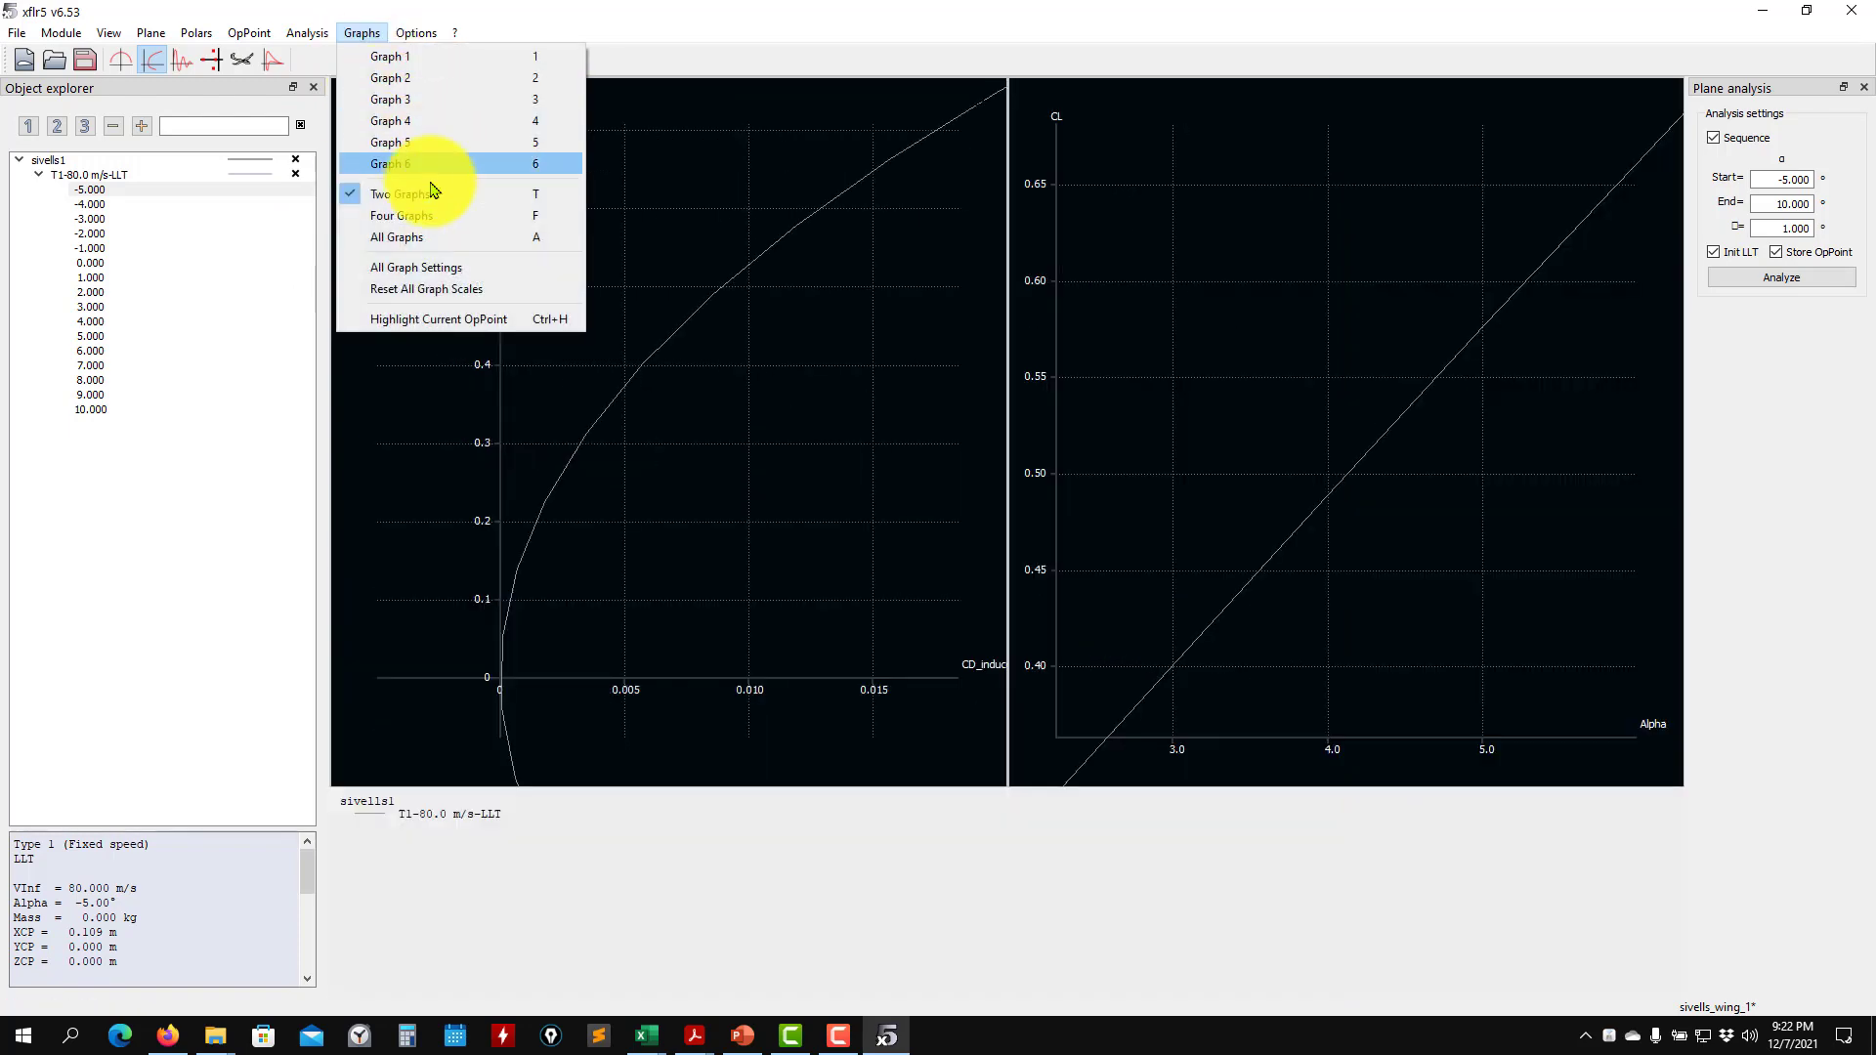
left_click(433, 239)
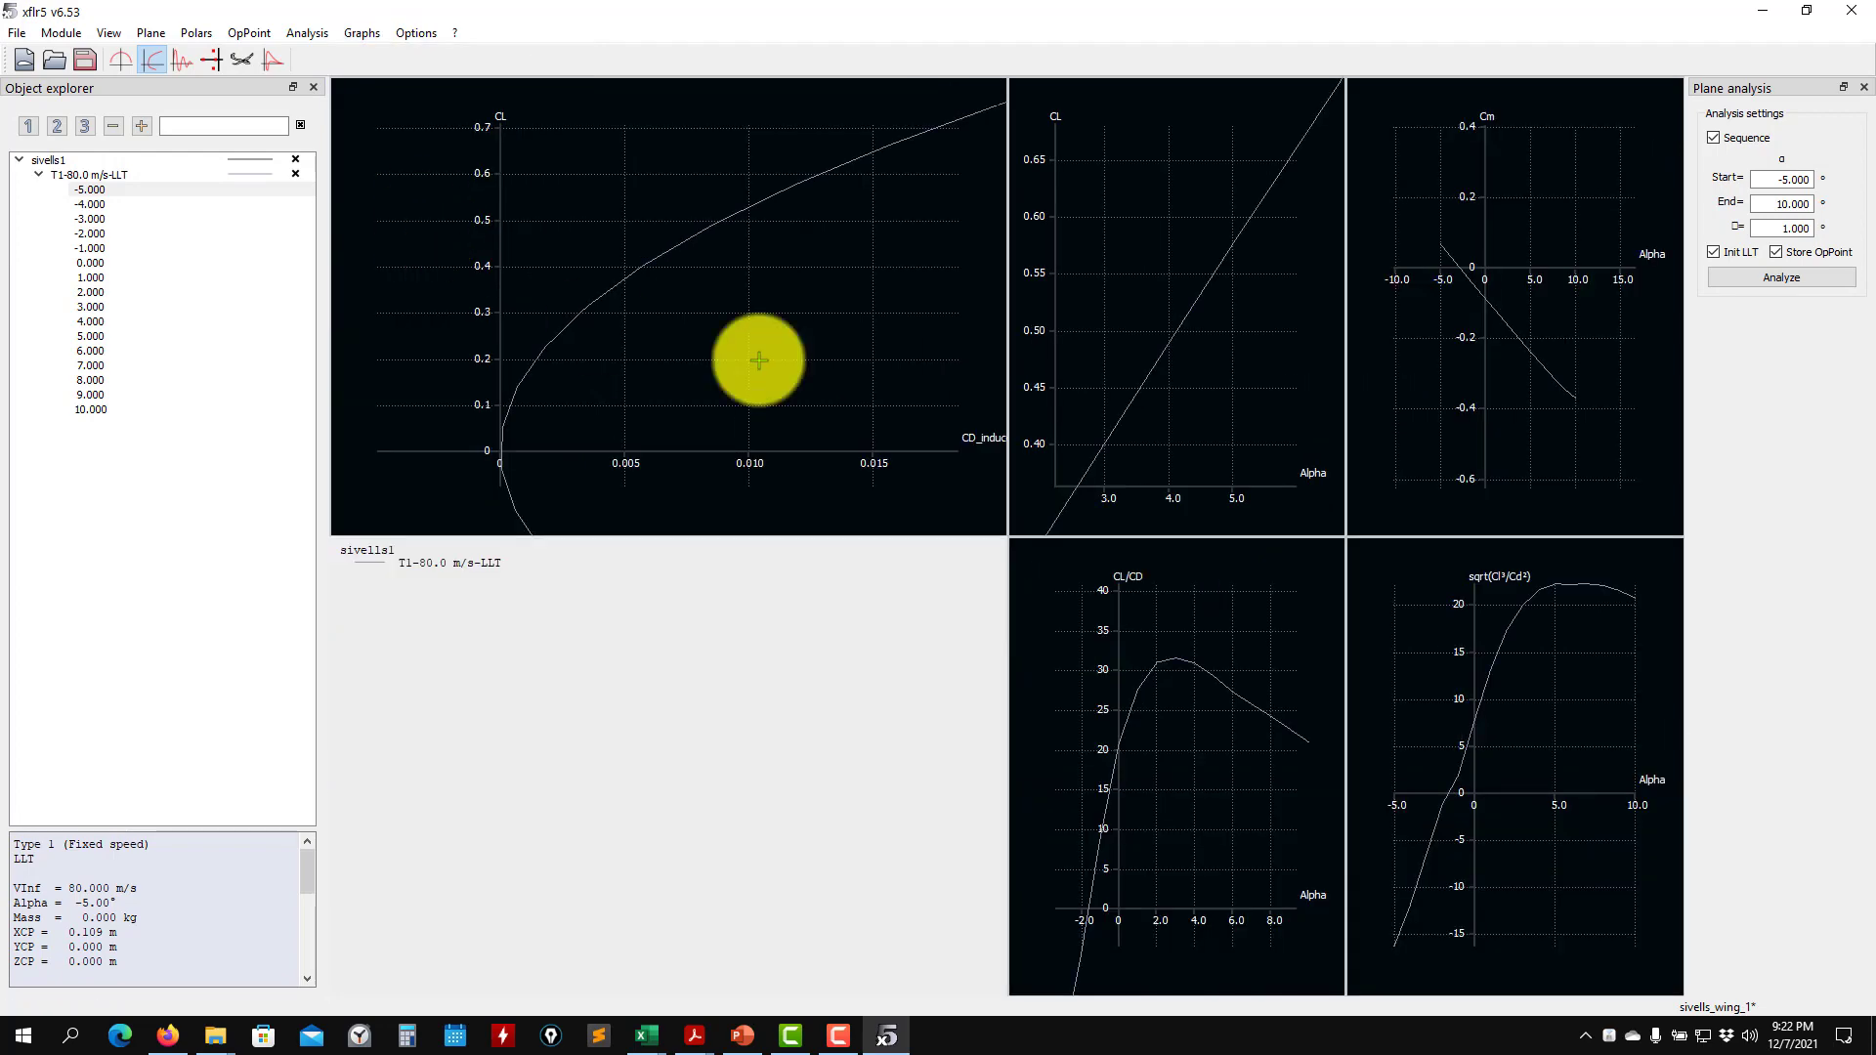
left_click(362, 34)
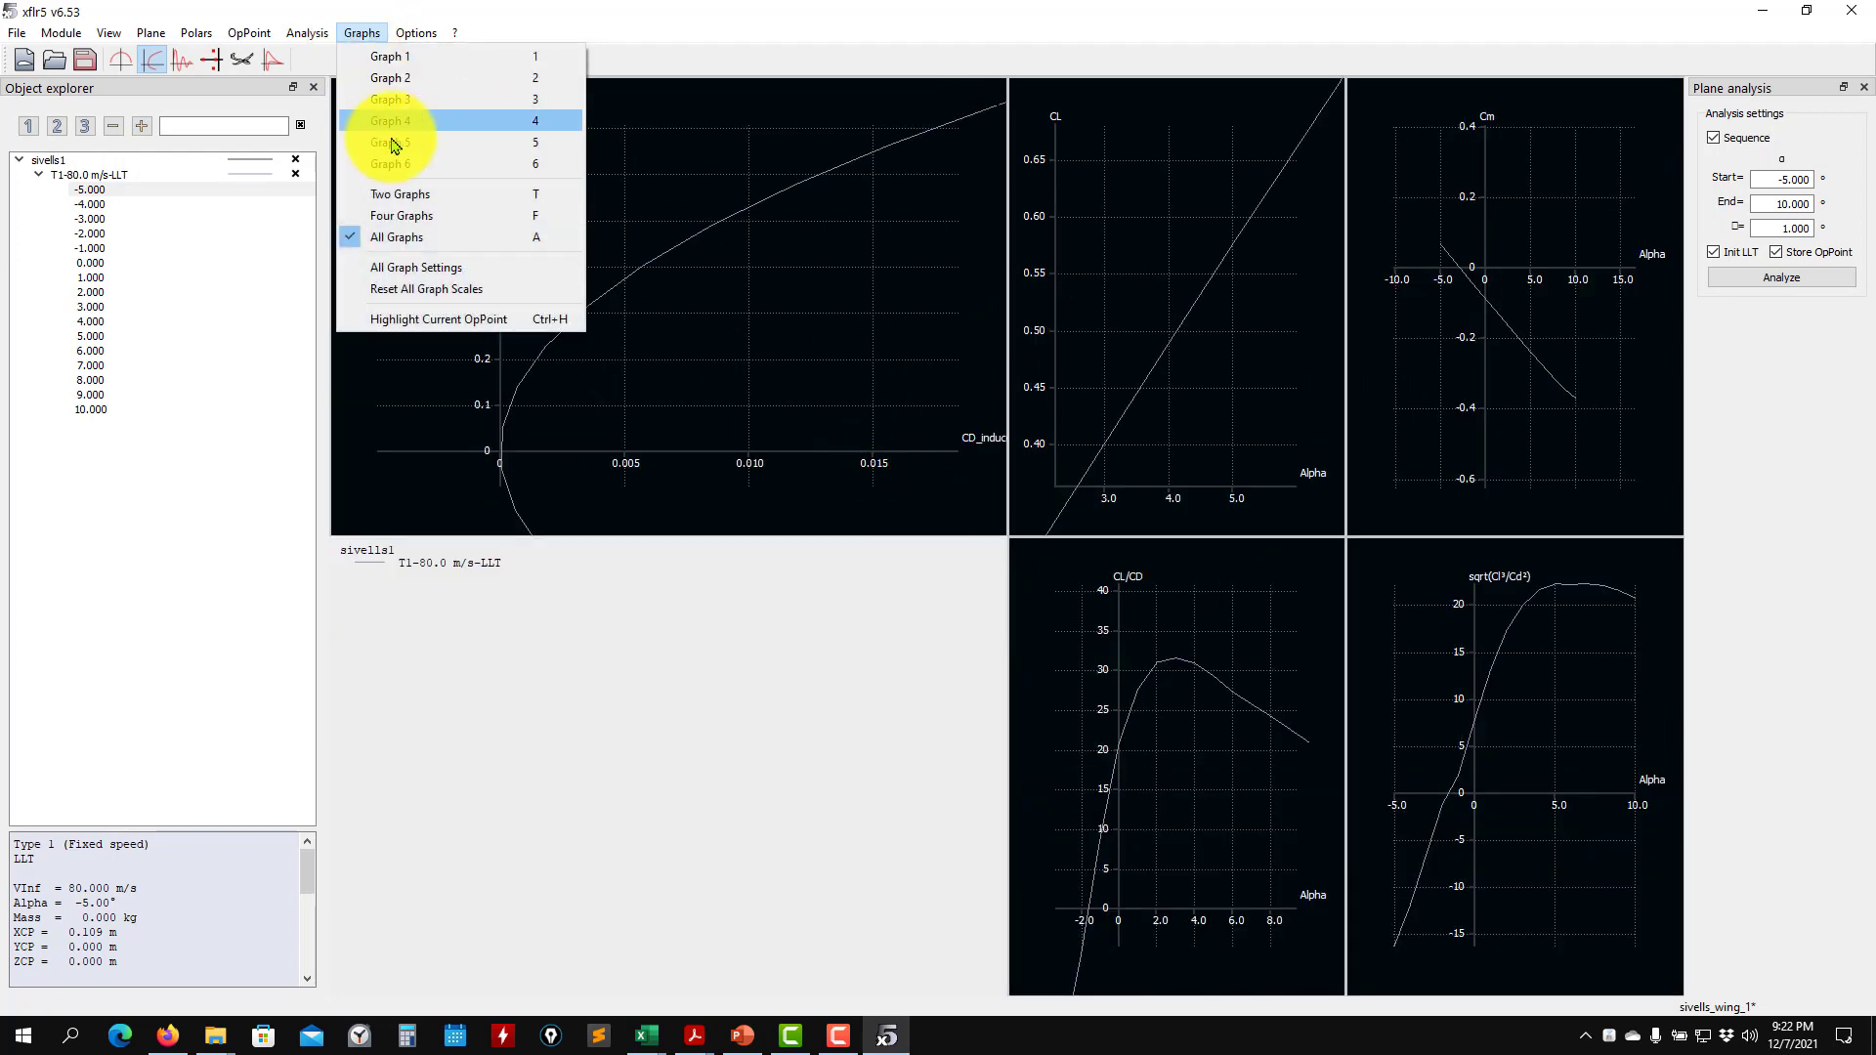
left_click(401, 217)
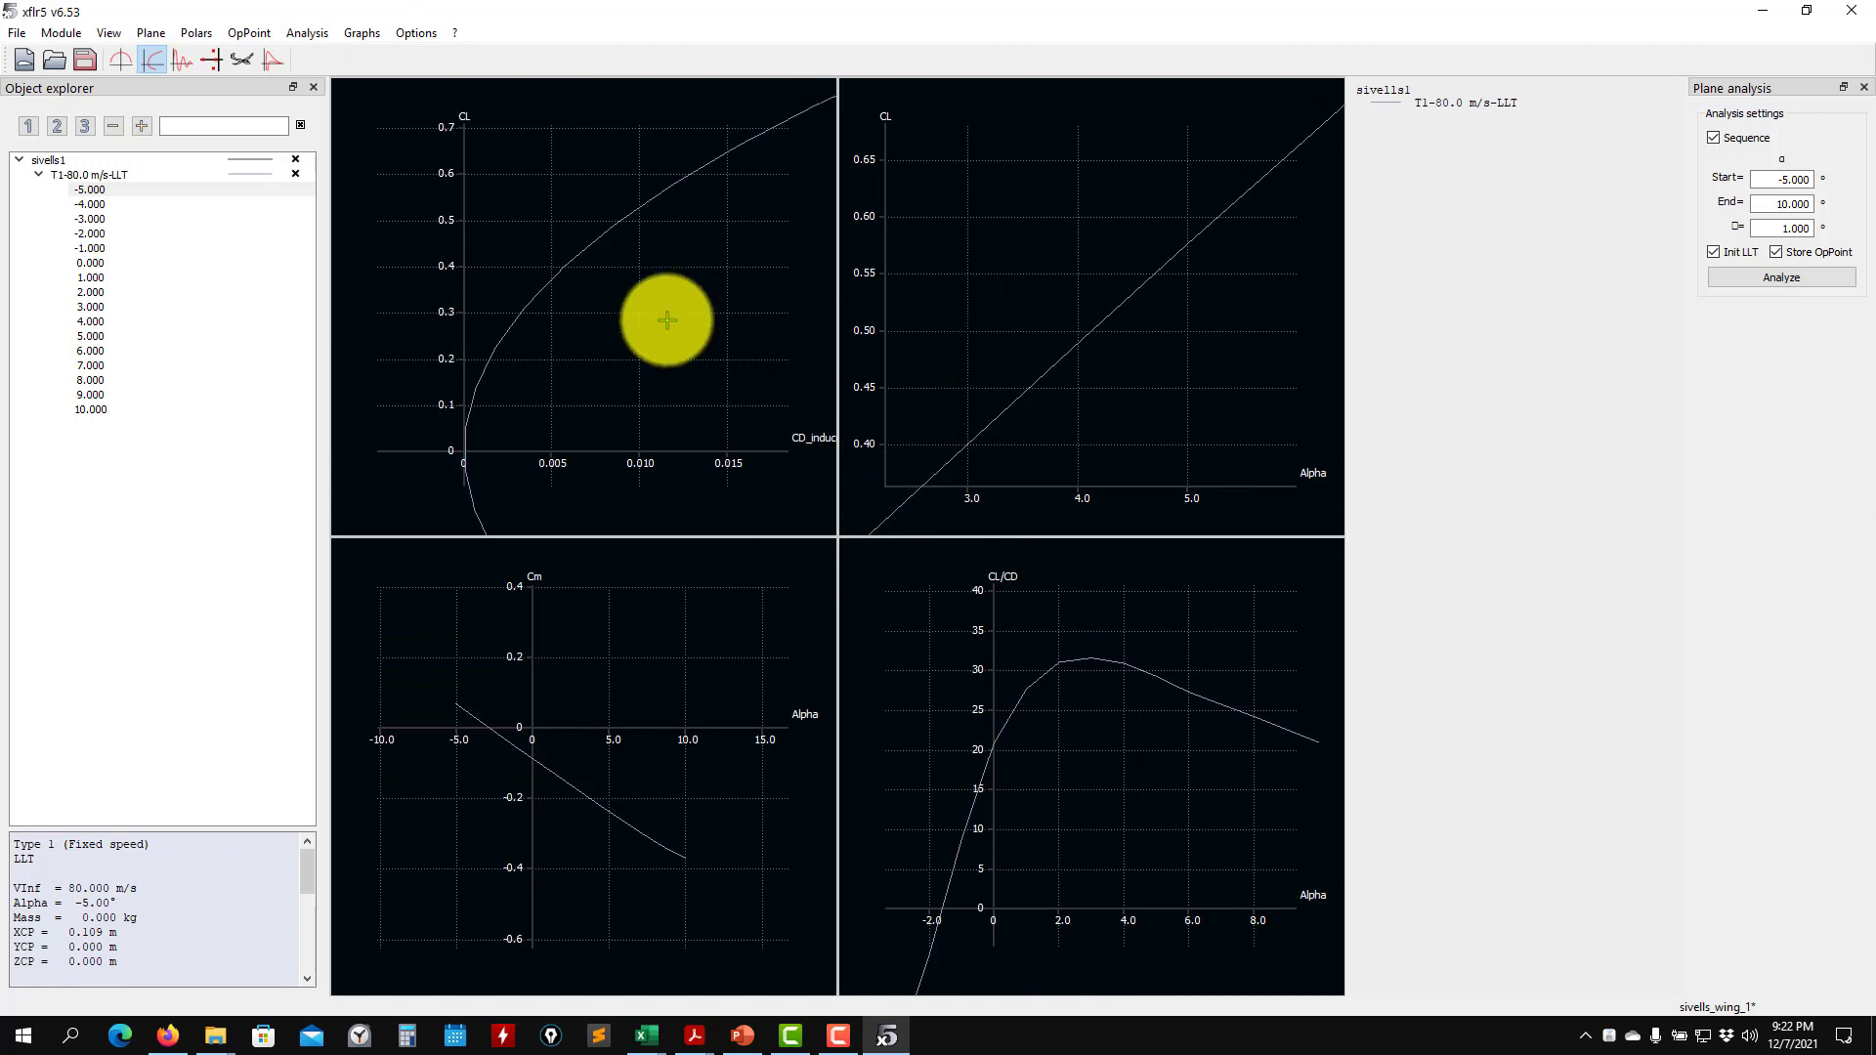
- Examine the CL versus induced drag curve over its full extent and near zero lift
scroll(549, 412, "down", 5)
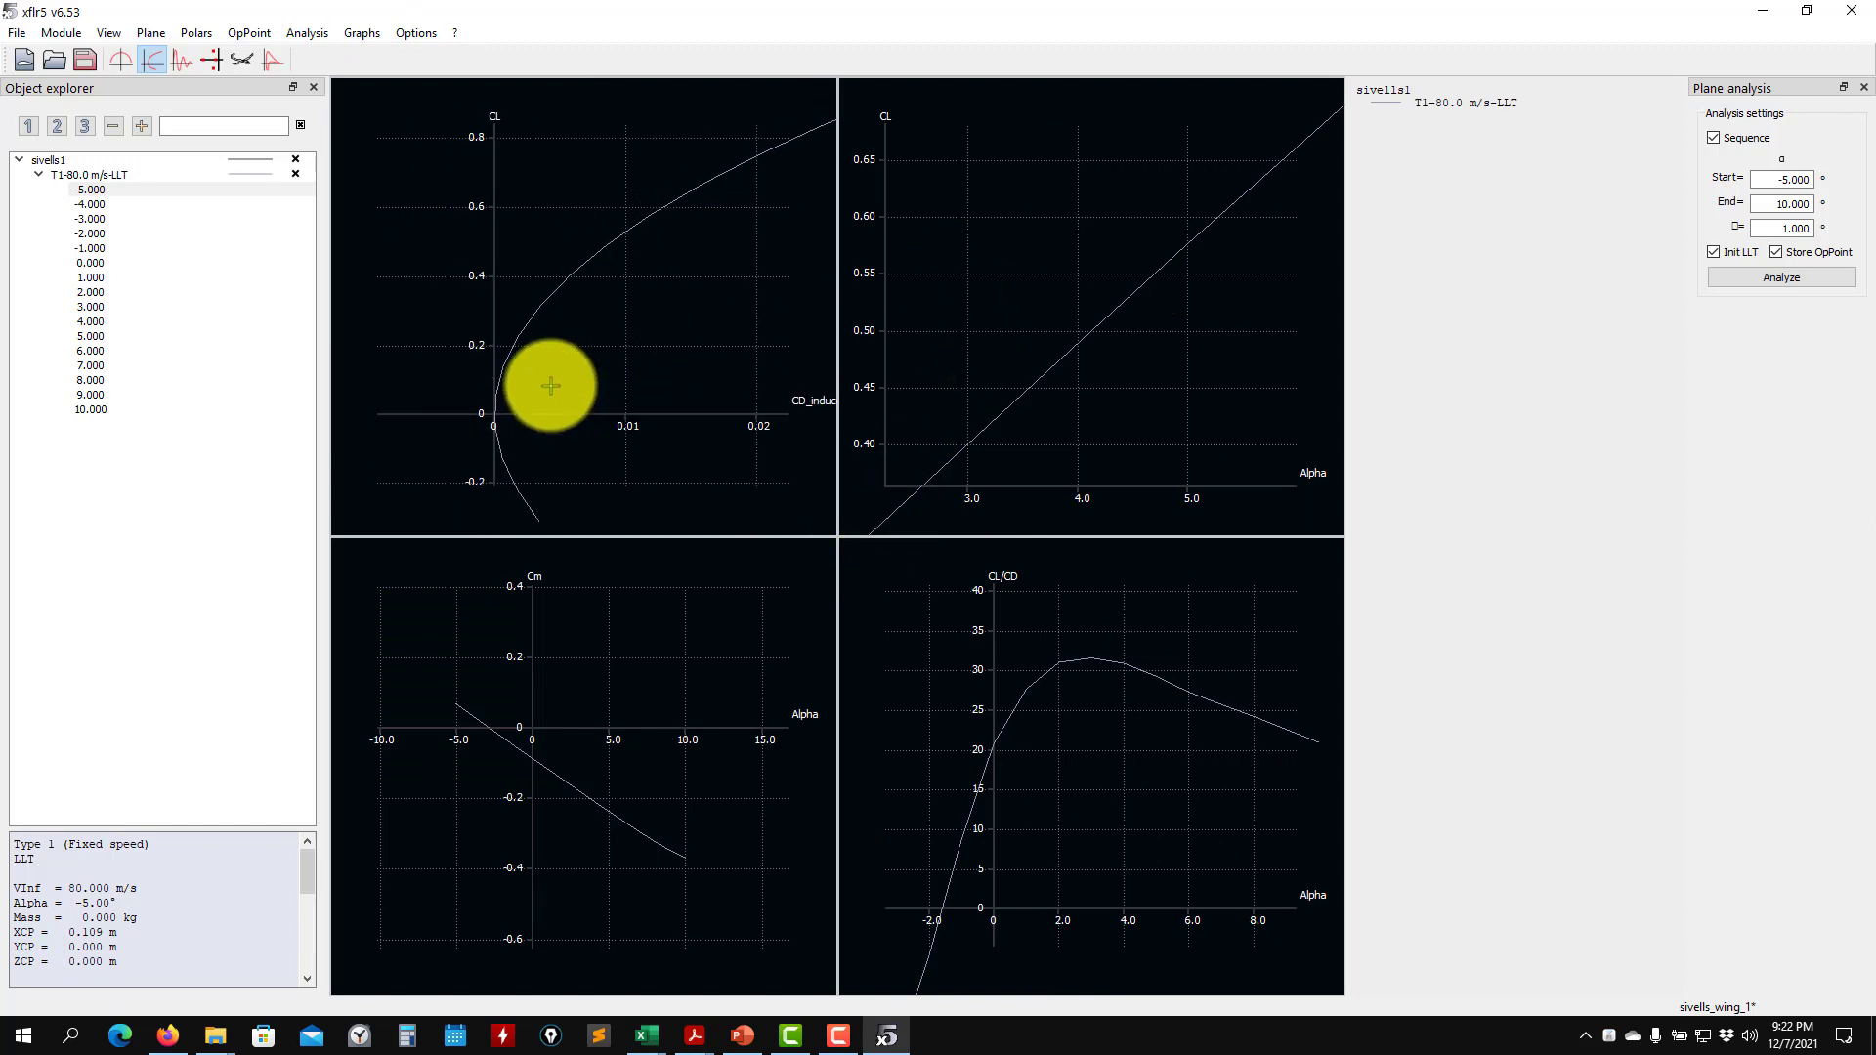
right_click(538, 193)
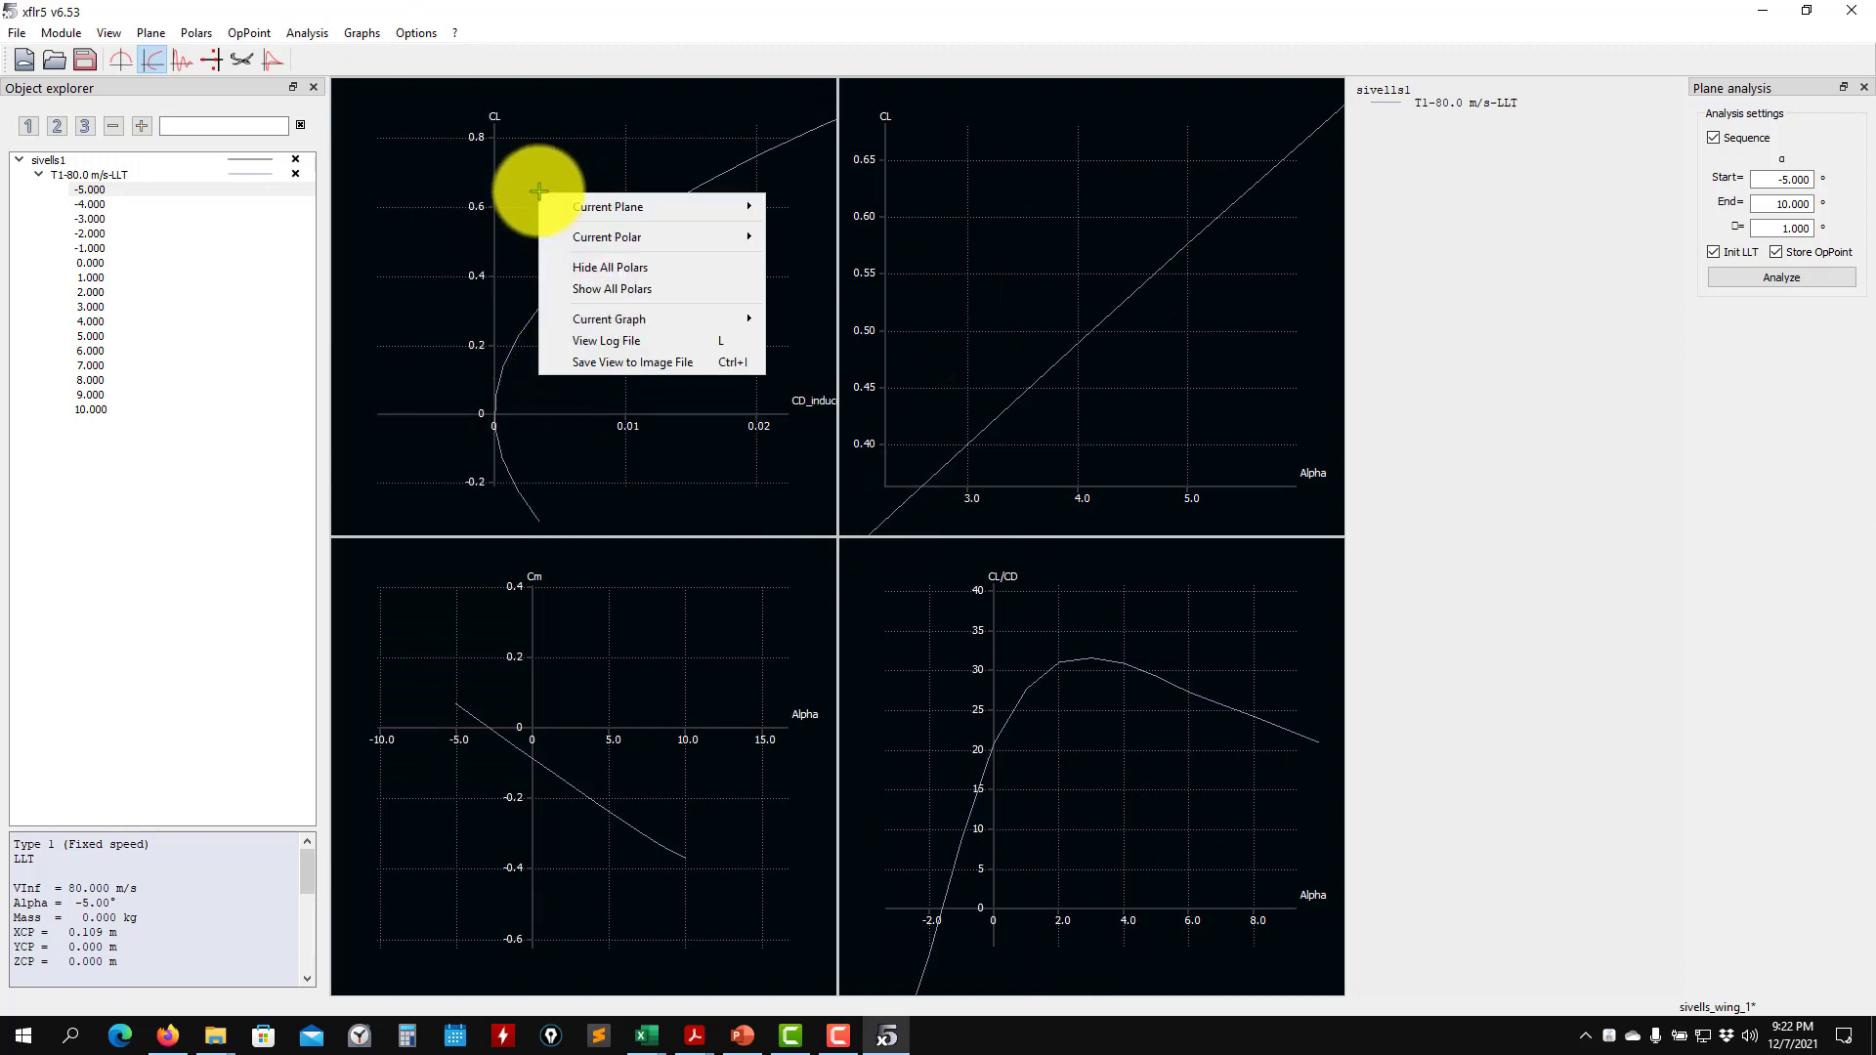
left_click(425, 271)
scroll(721, 305, "down", 4)
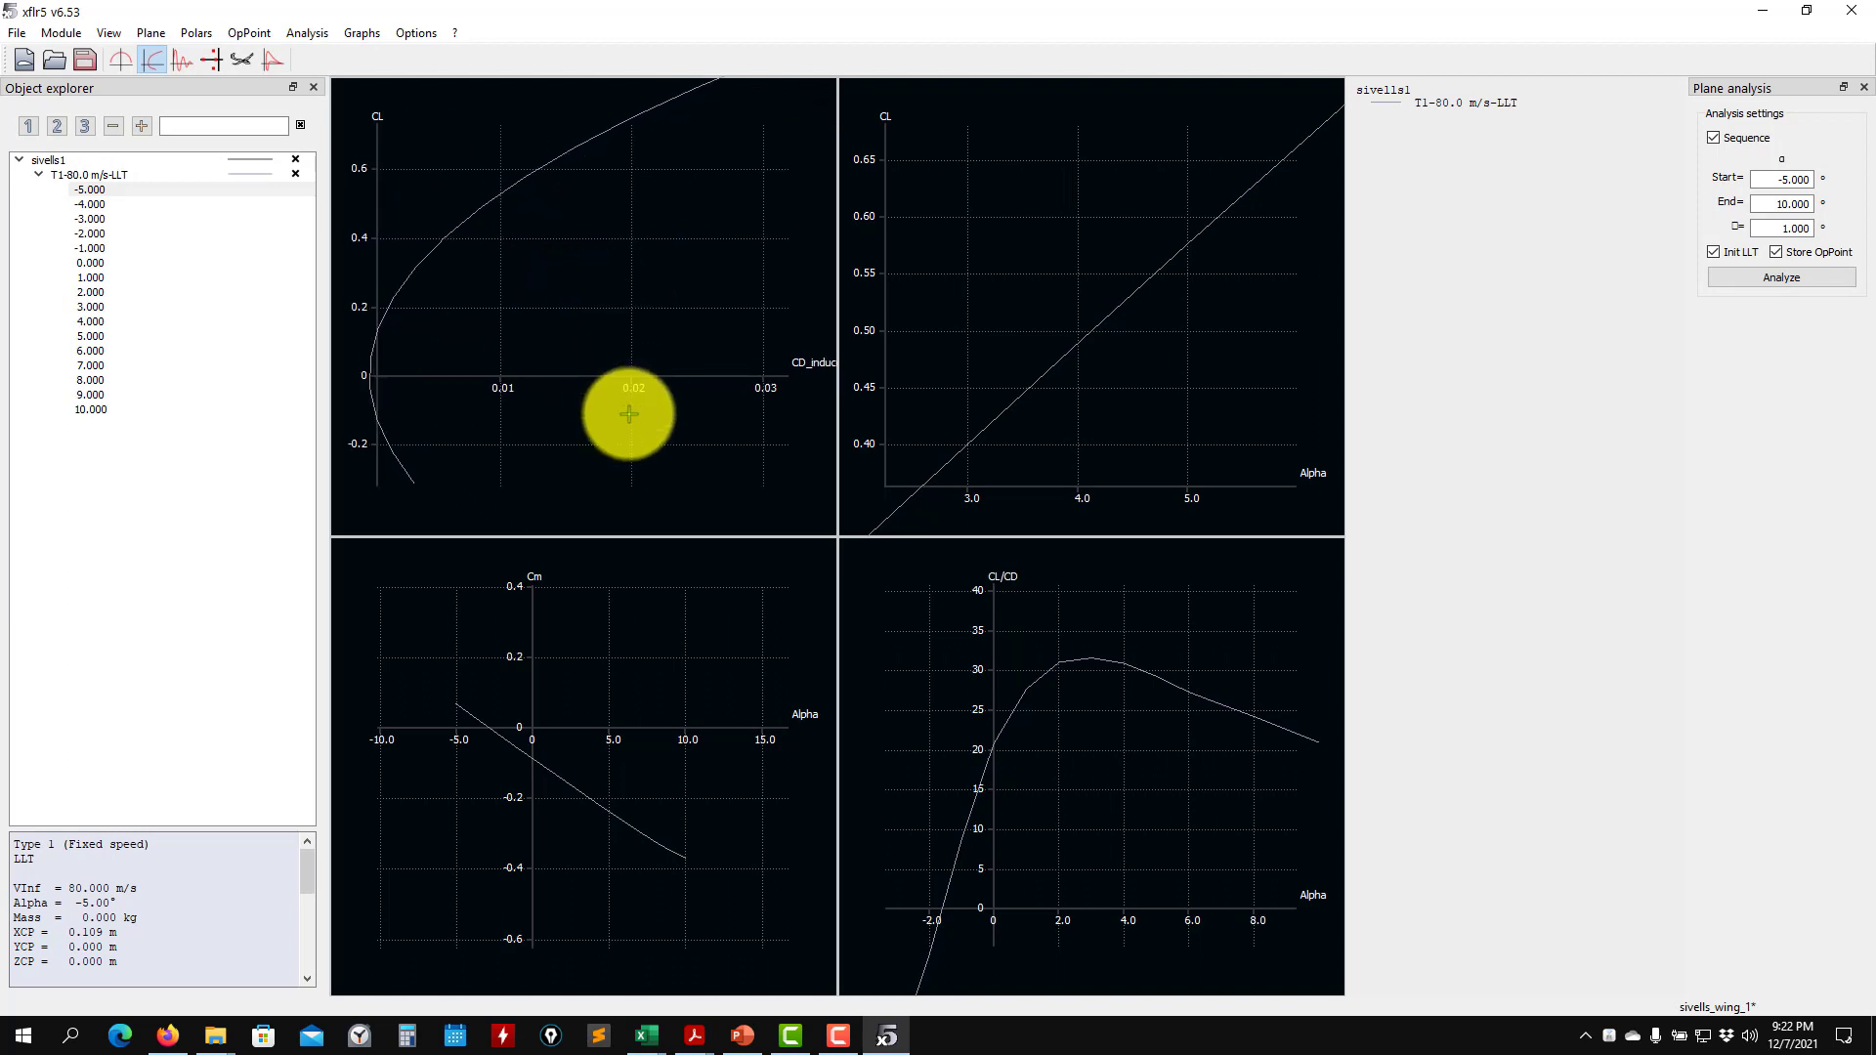
scroll(631, 412, "down", 3)
left_click_drag(742, 390, 724, 423)
scroll(633, 423, "up", 1)
scroll(724, 422, "down", 1)
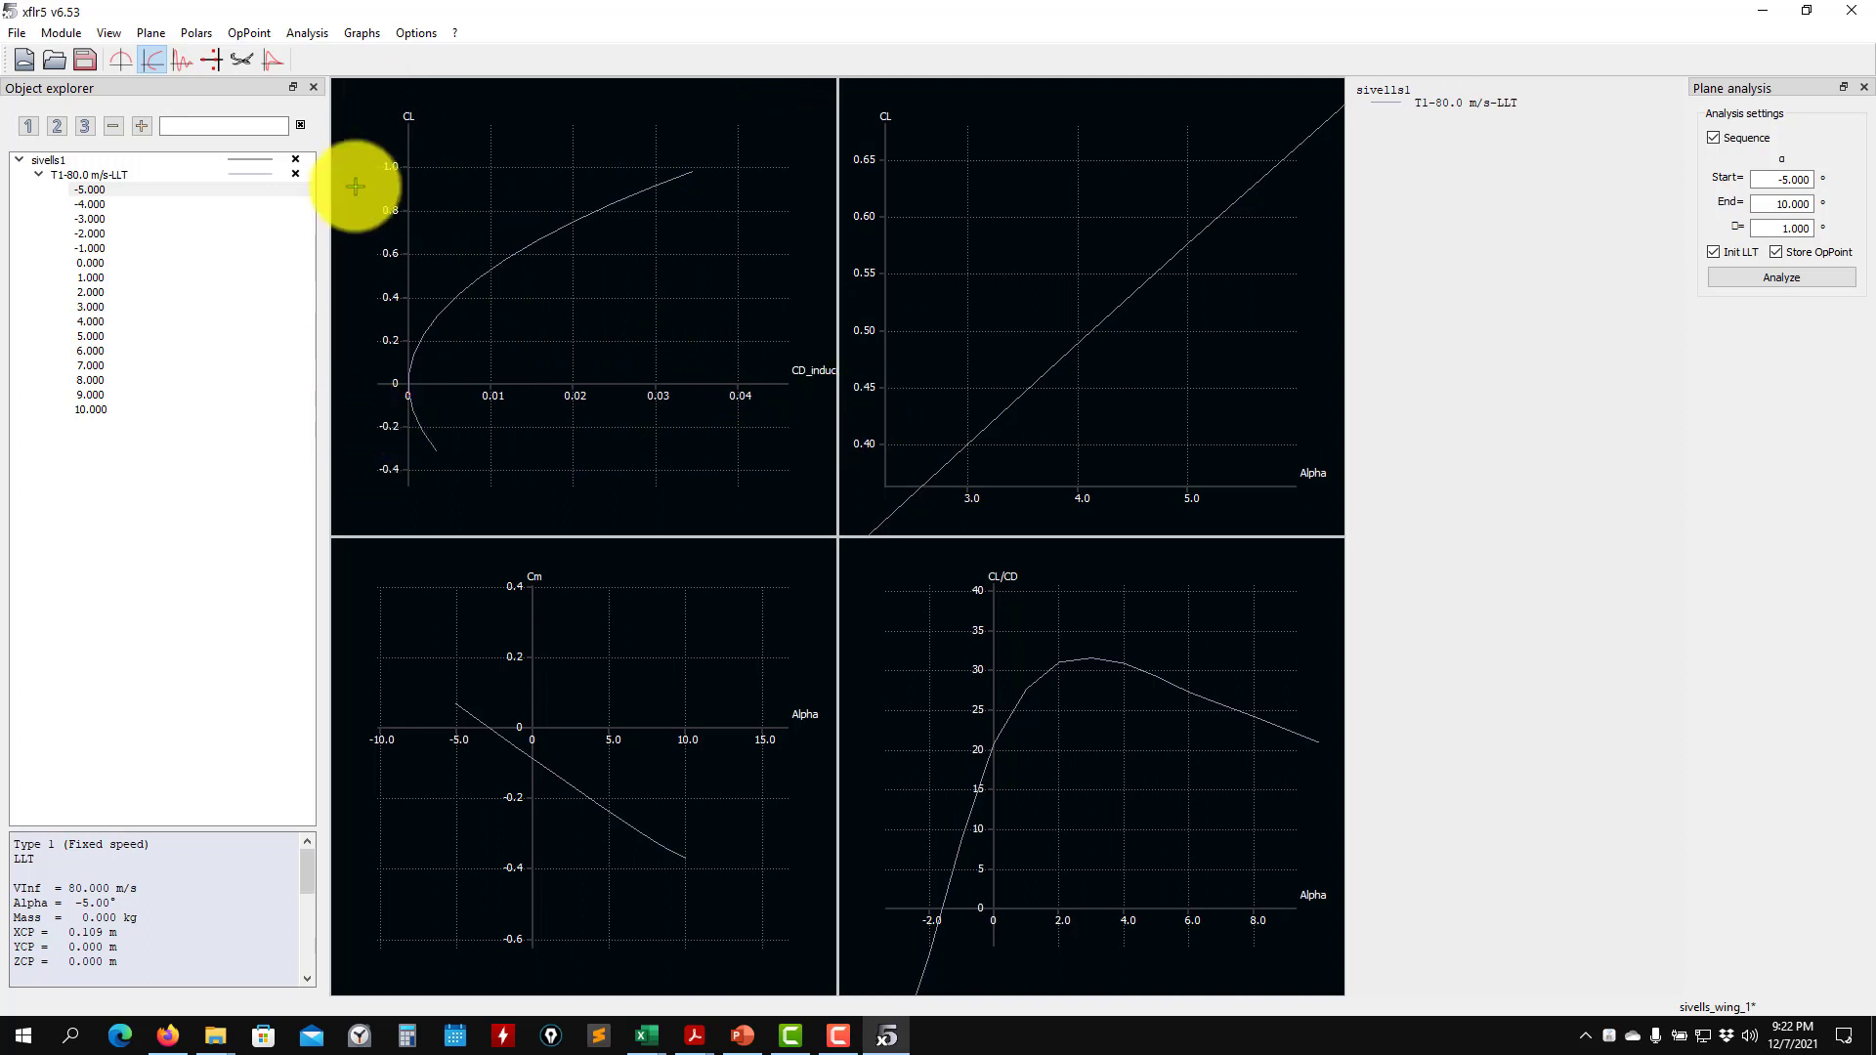
left_click_drag(506, 370, 581, 364)
scroll(504, 463, "down", 4)
scroll(469, 403, "up", 8)
left_click_drag(465, 407, 760, 176)
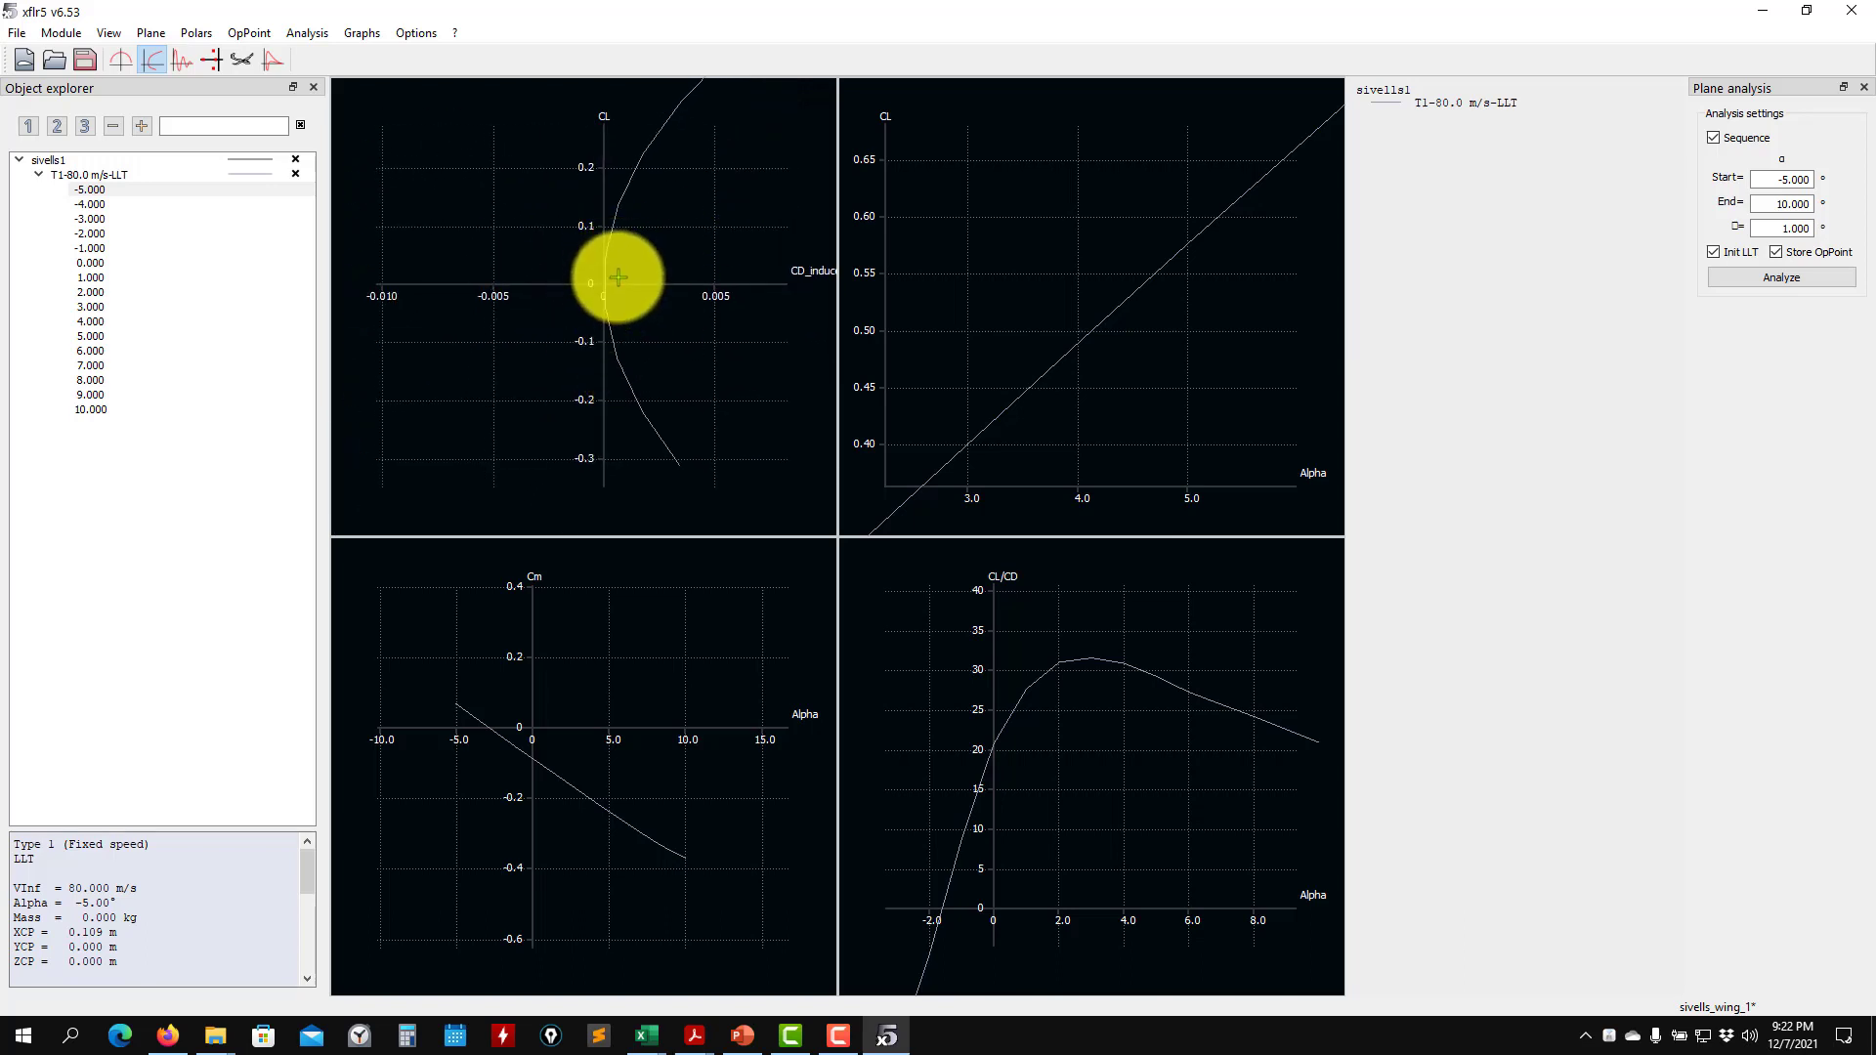
scroll(616, 277, "up", 3)
left_click_drag(616, 277, 526, 350)
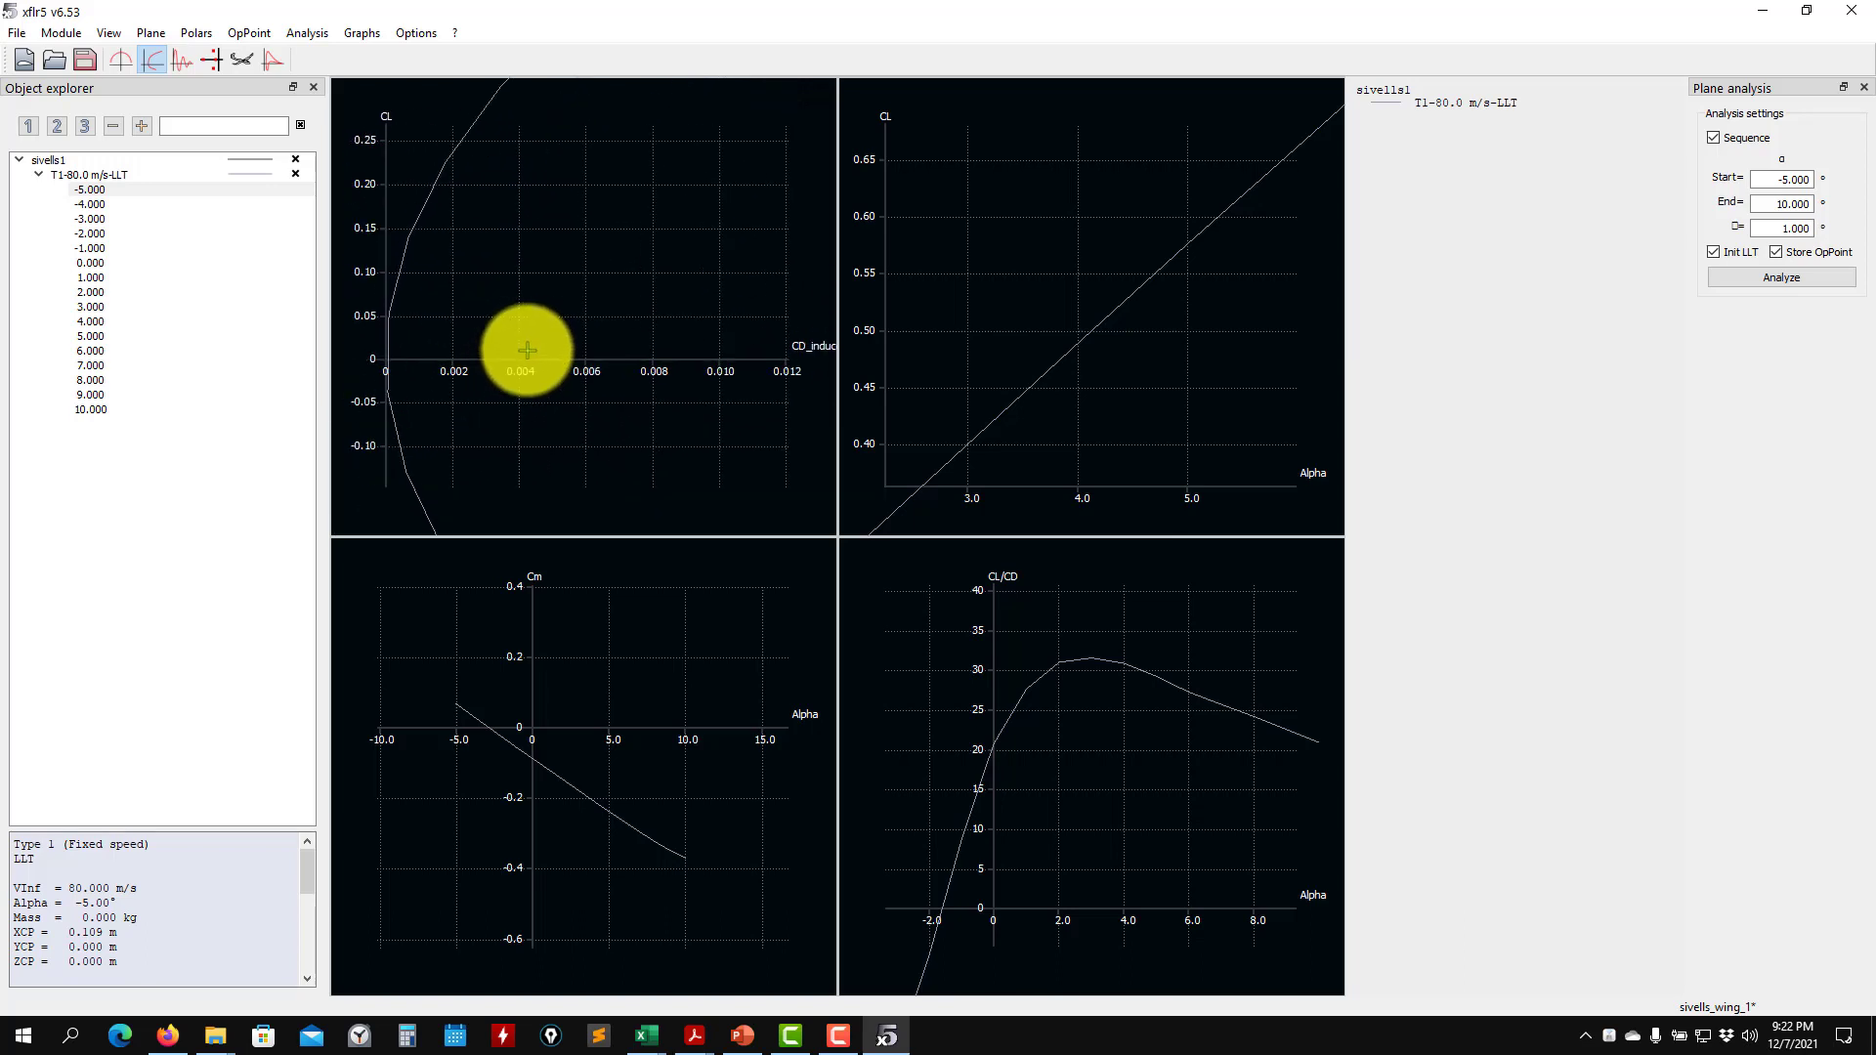
scroll(527, 350, "down", 4)
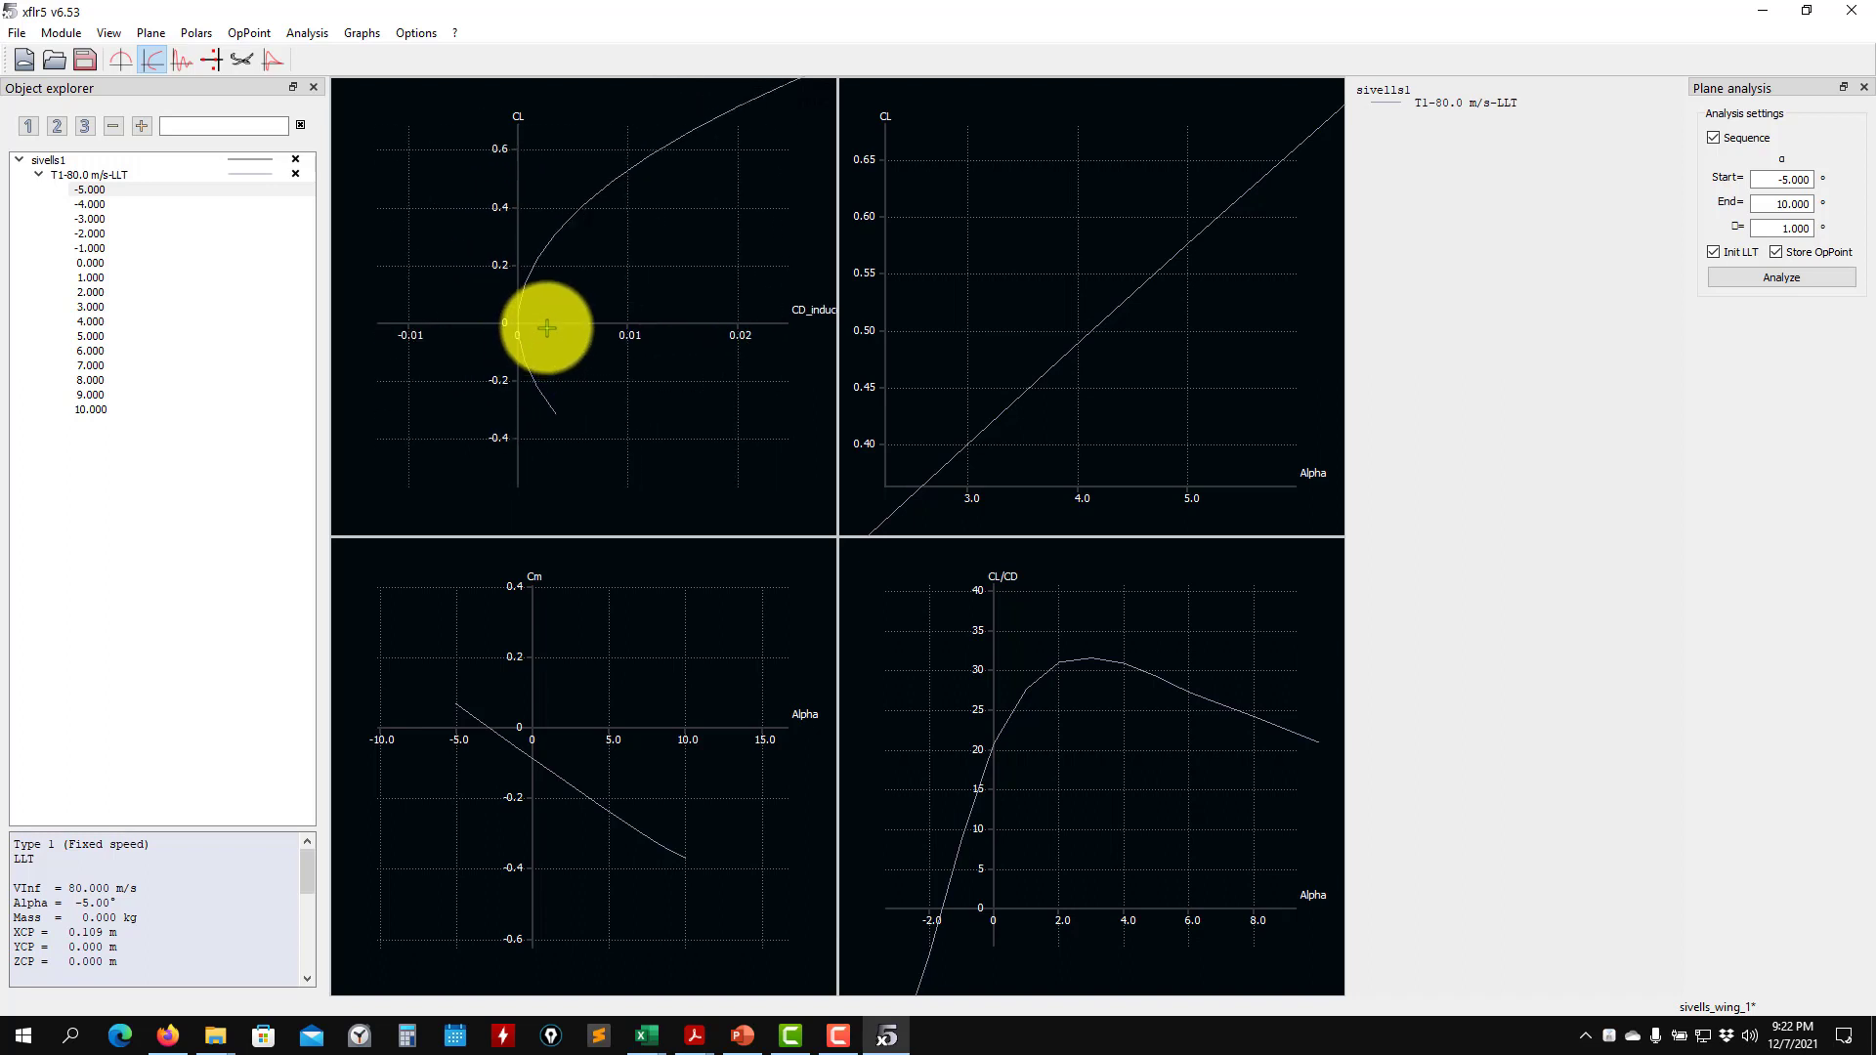
scroll(547, 327, "down", 1)
- Change the X-axis variable of the CL versus CD_induced graph to CD, and inspect the resulting drag polar
right_click(591, 295)
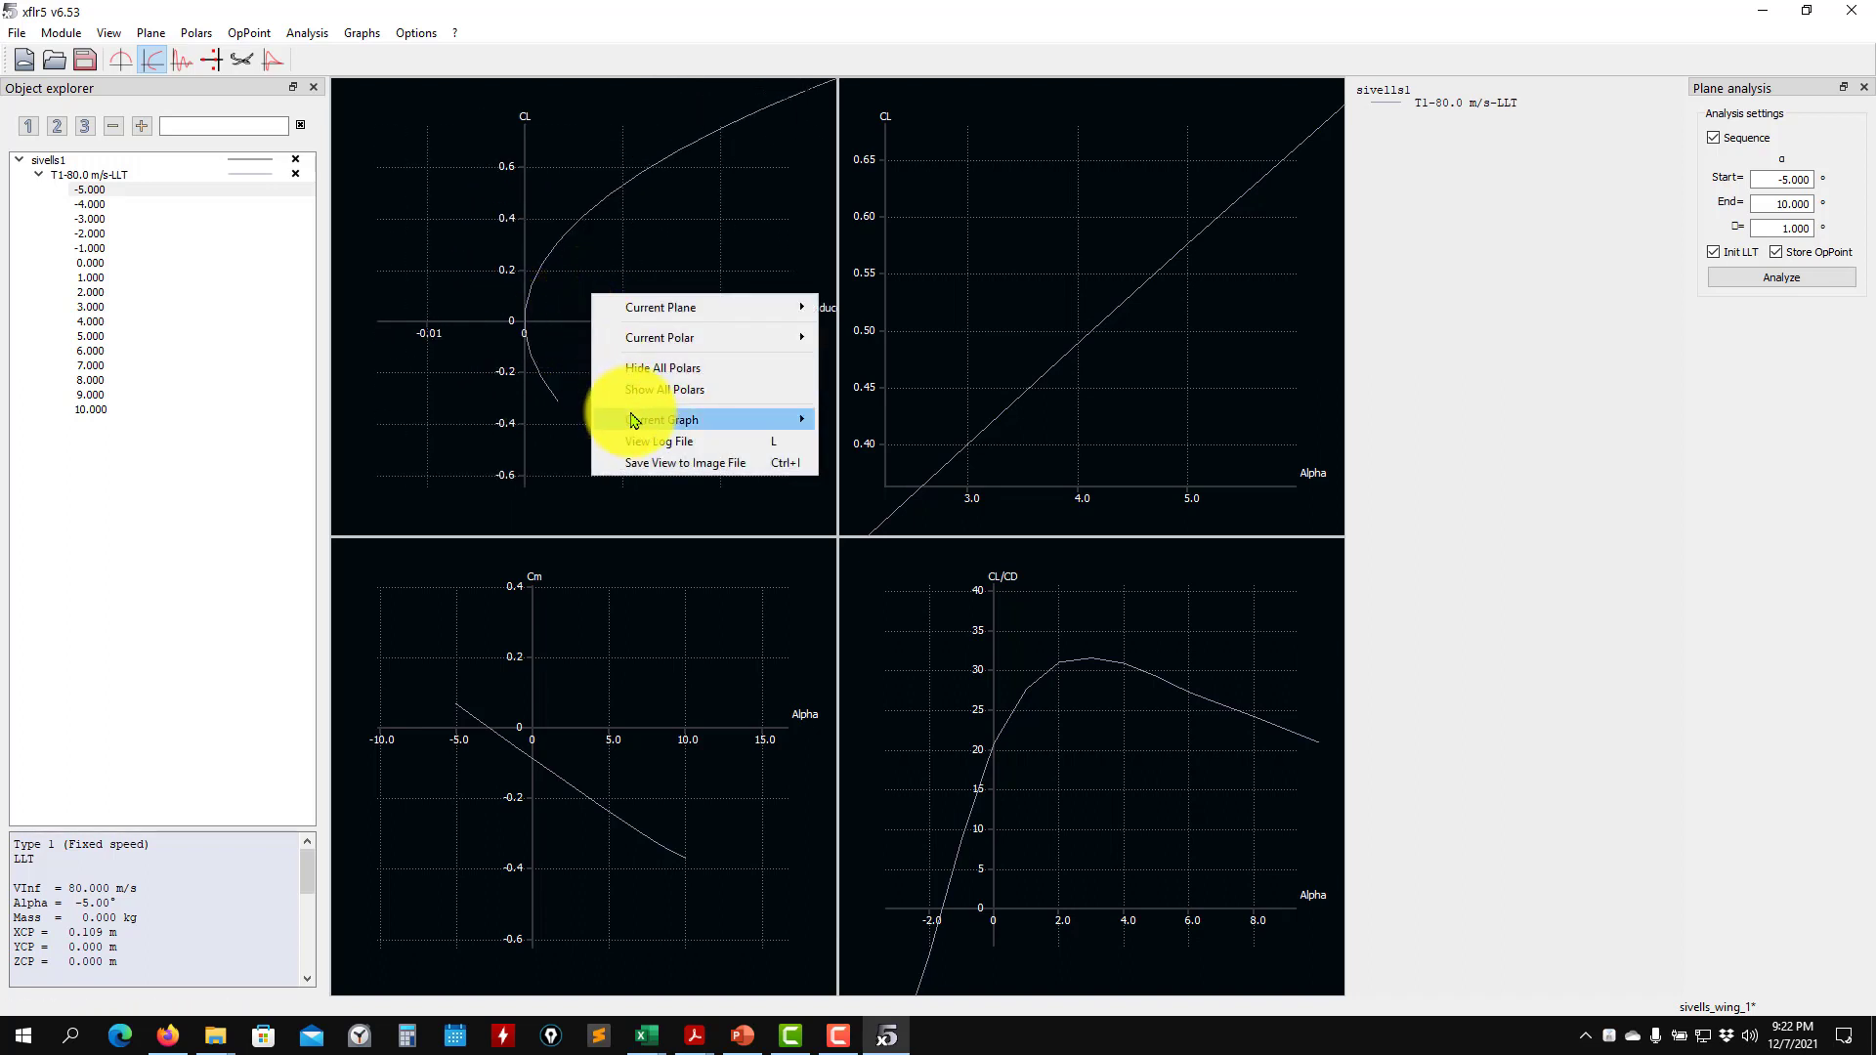
mouse_move(640, 420)
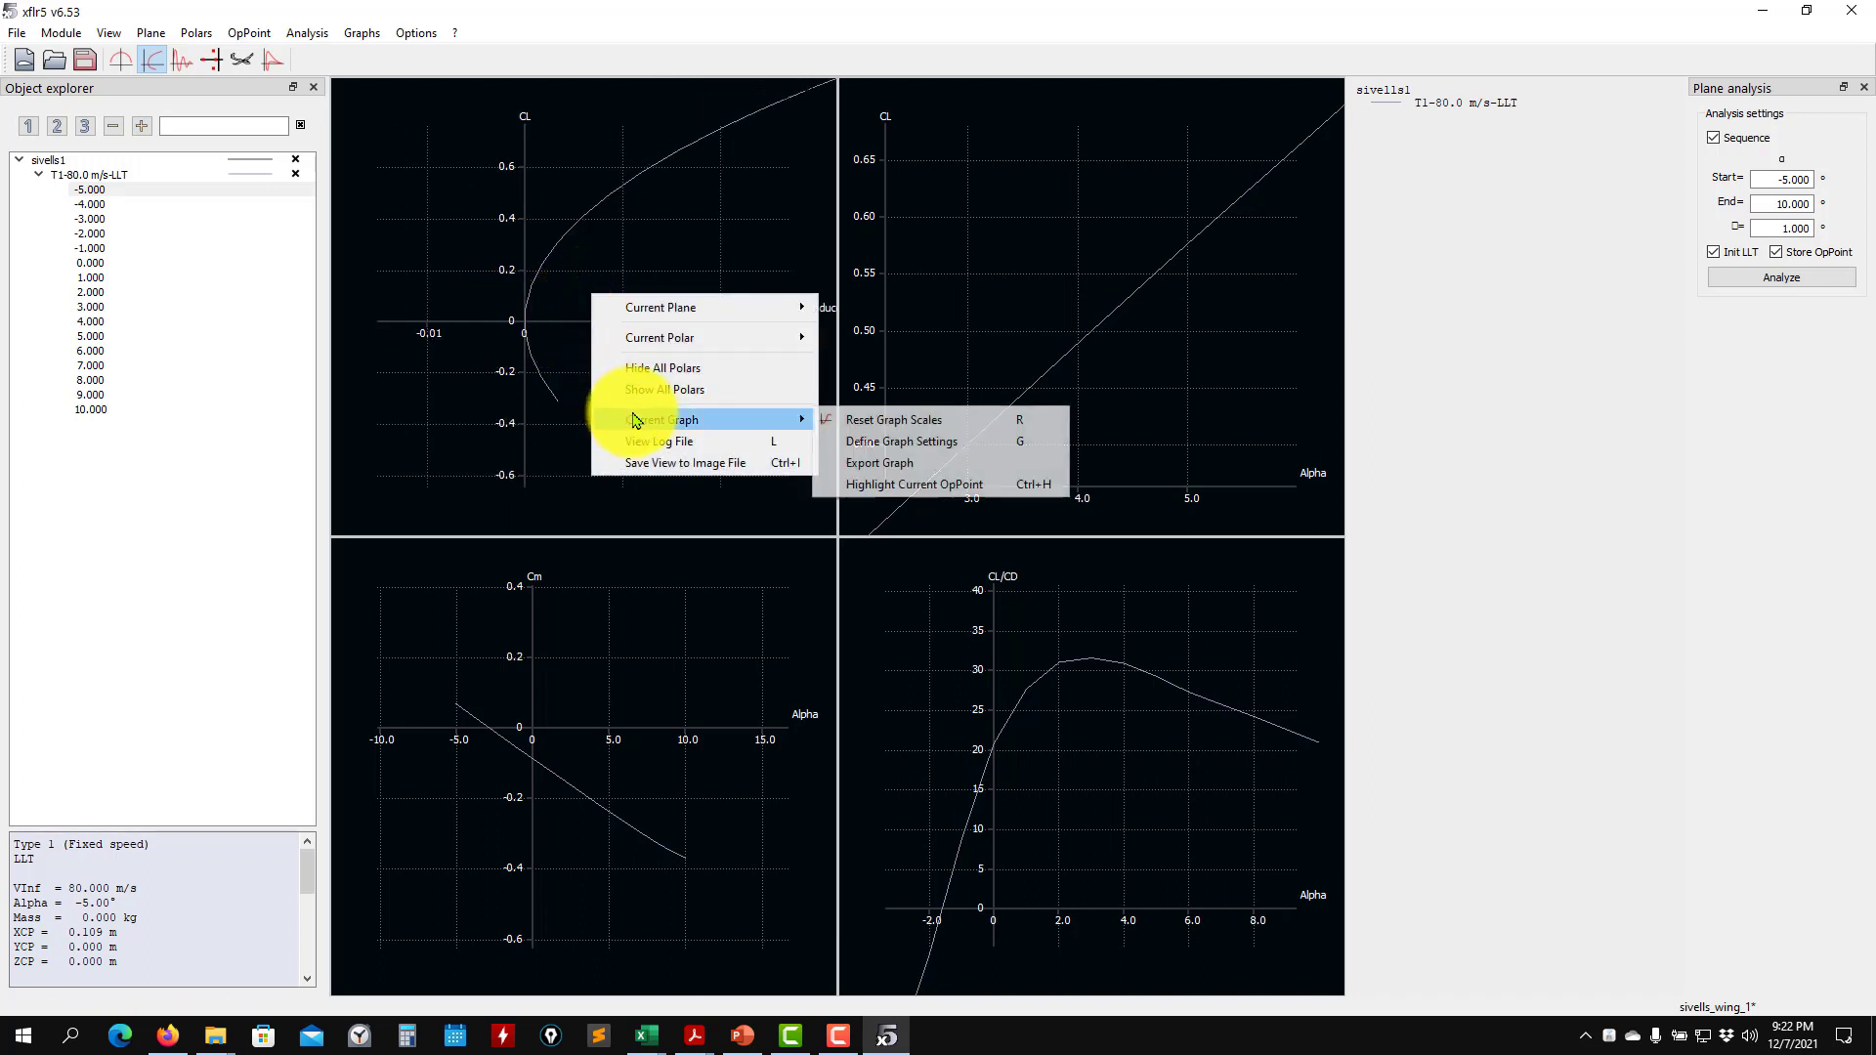
left_click(967, 441)
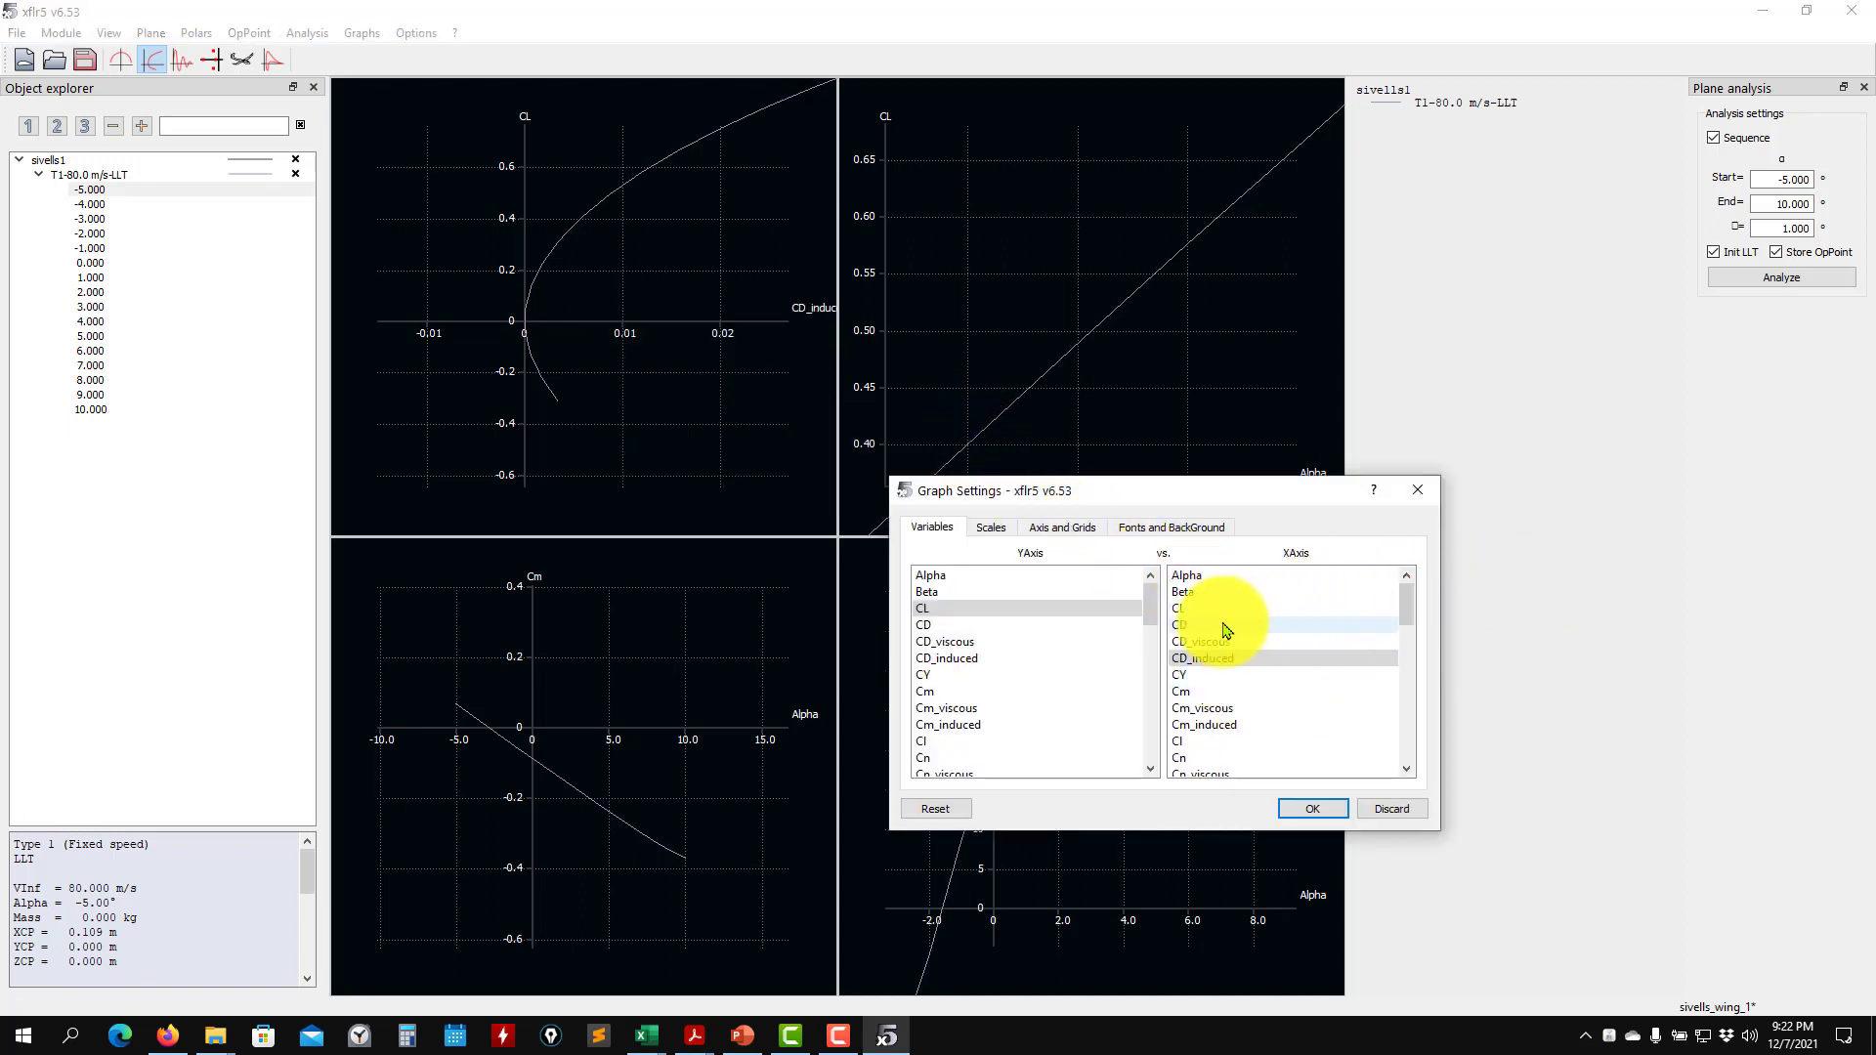
left_click(1187, 625)
left_click(1315, 808)
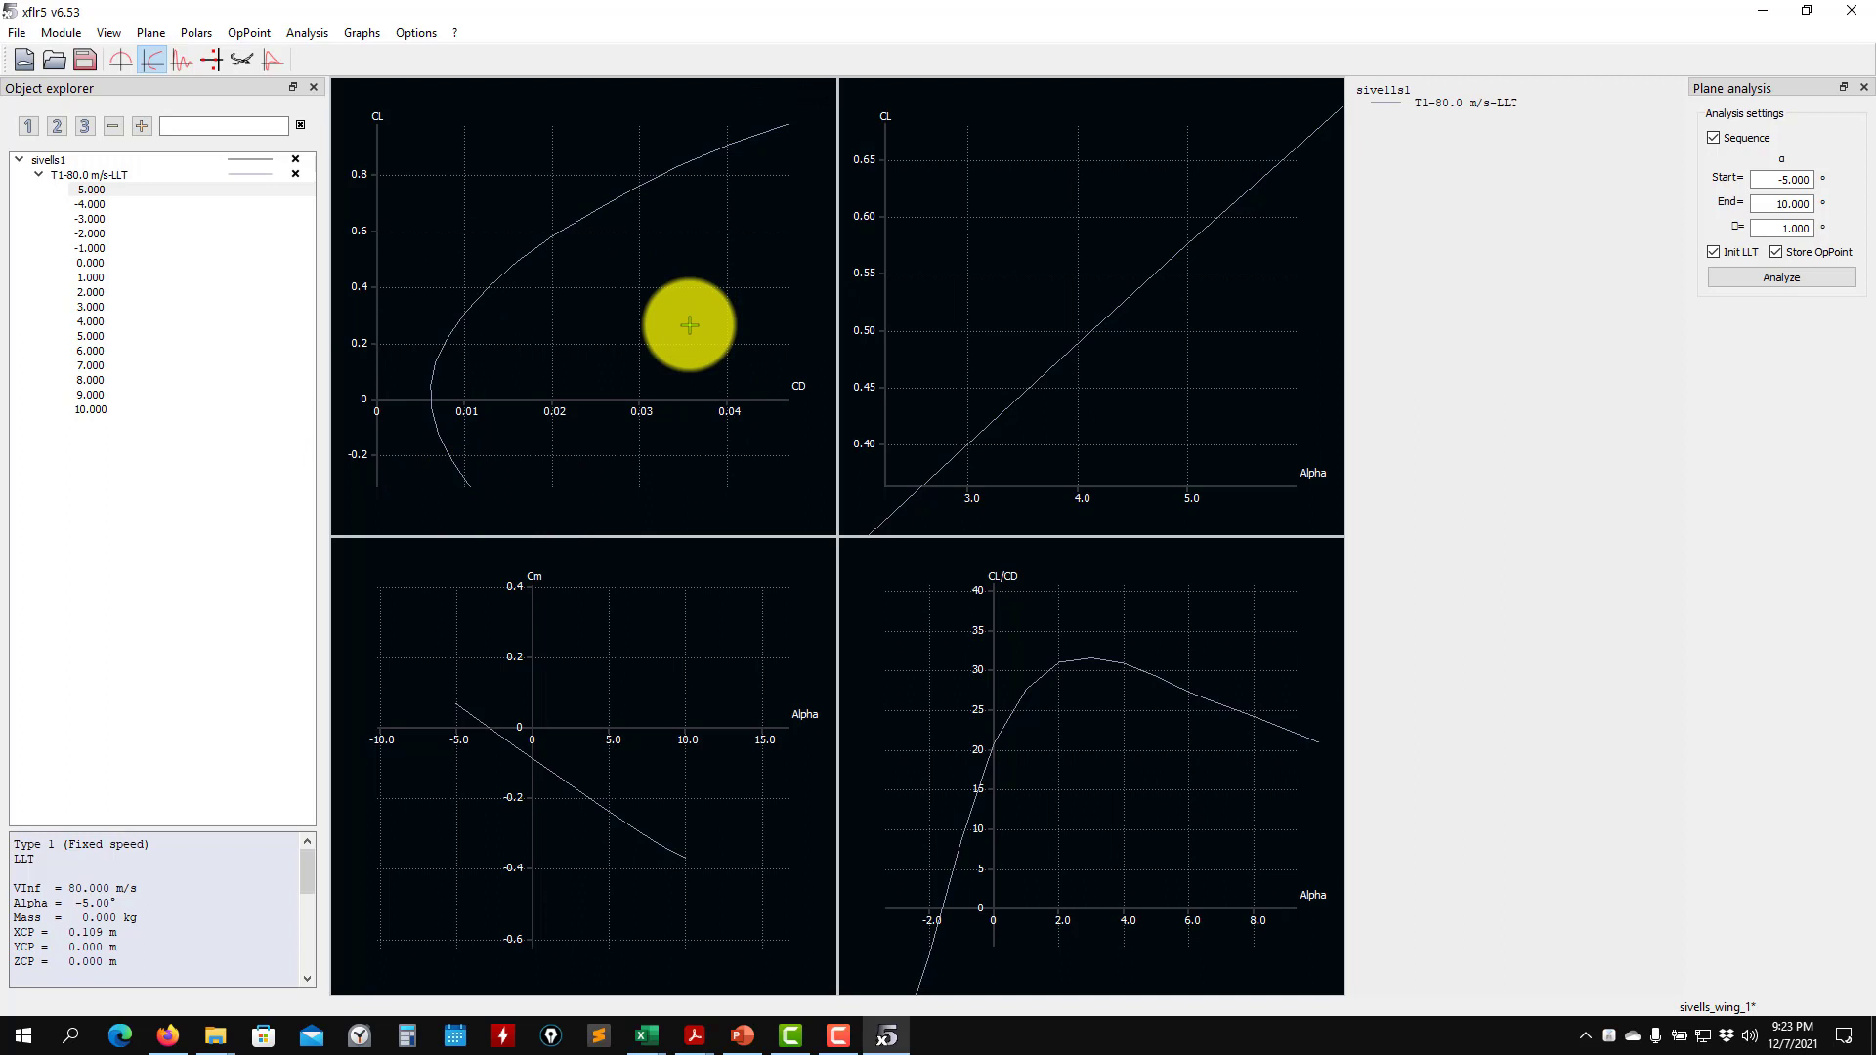
scroll(440, 420, "up", 5)
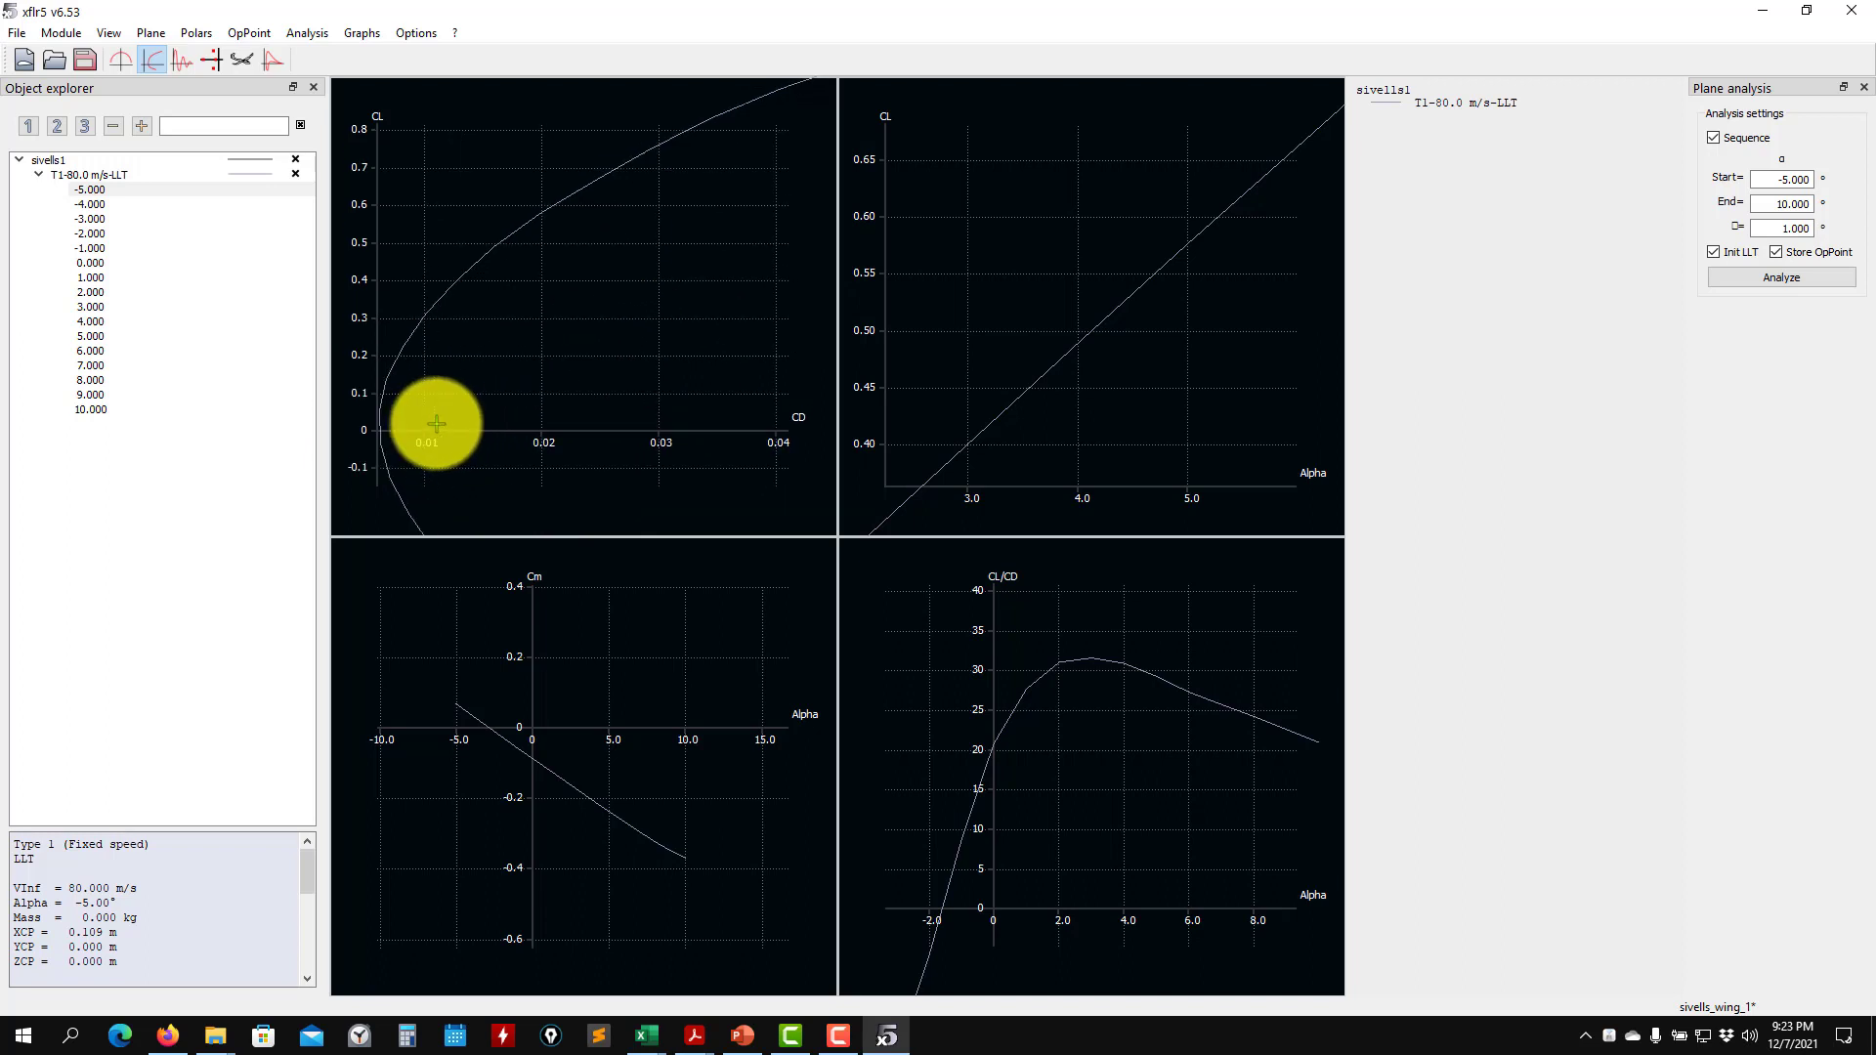
- Examine the CL versus CD drag polar closely around zero lift and over its full extent
left_click_drag(436, 421, 528, 331)
scroll(664, 308, "up", 5)
scroll(665, 308, "up", 1)
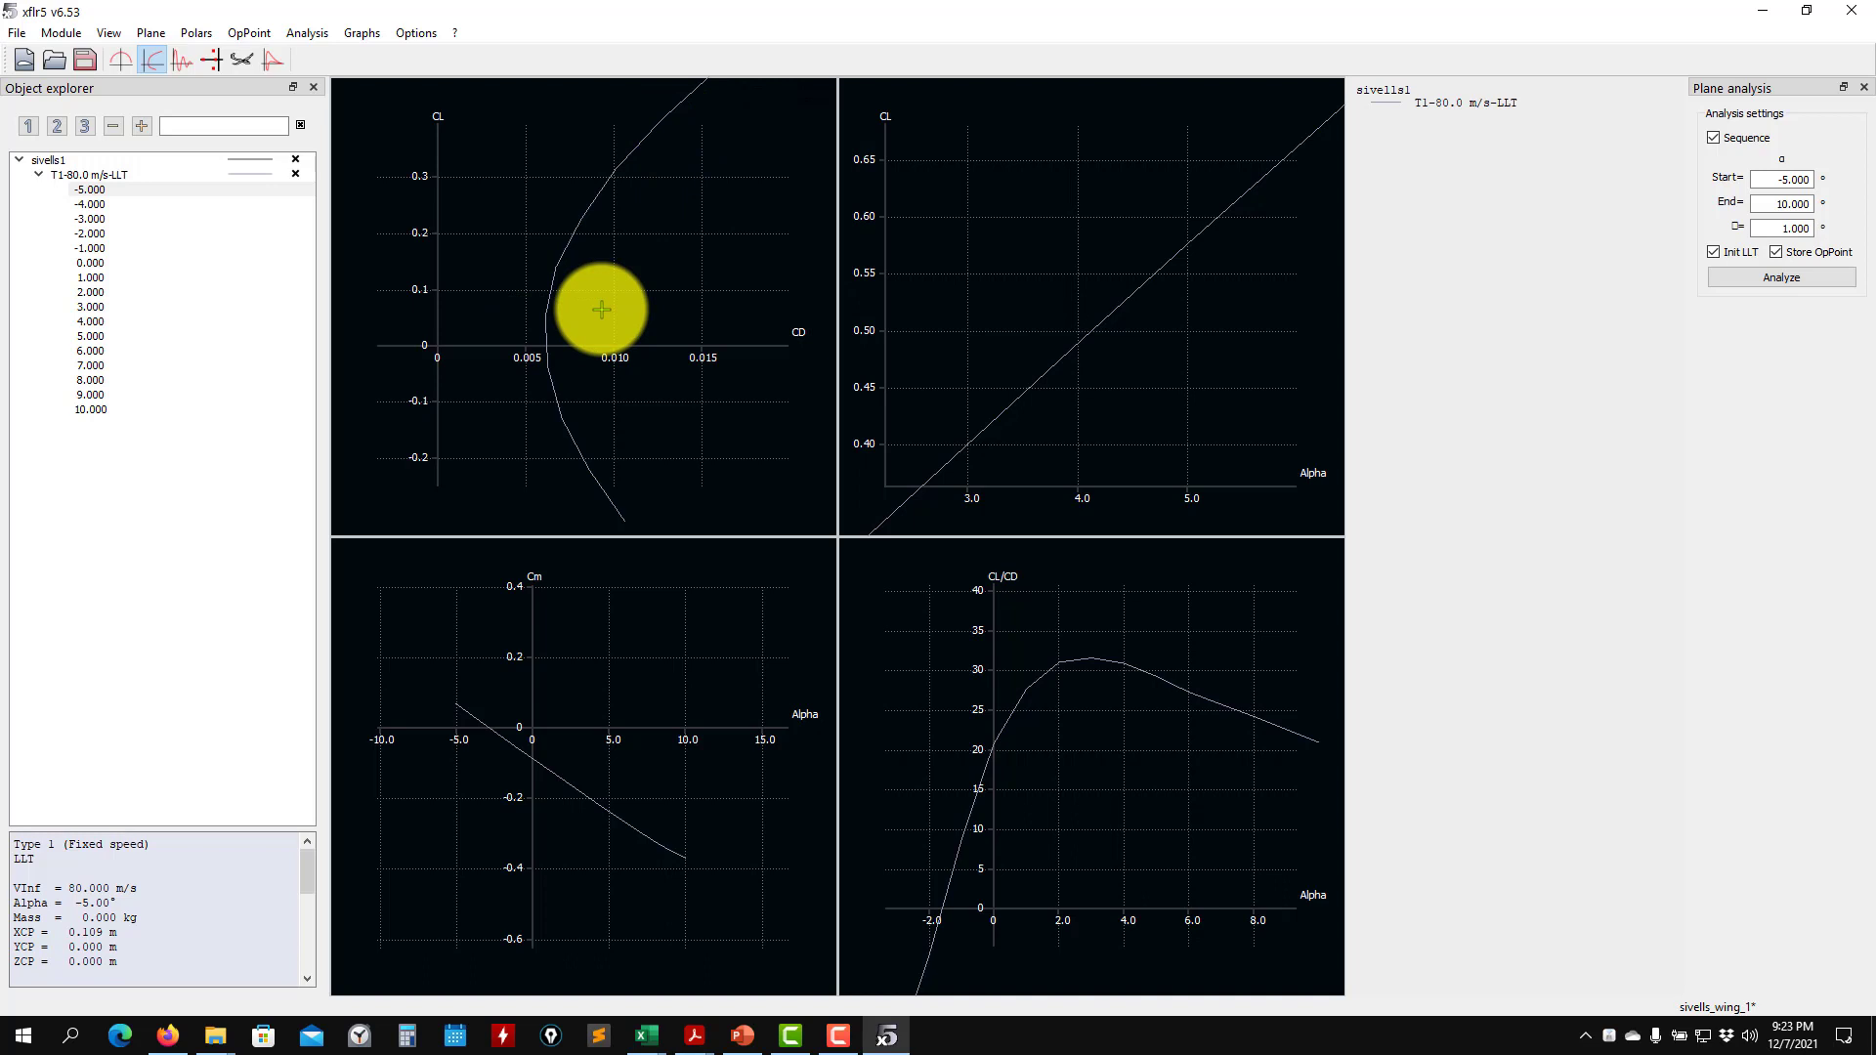
scroll(601, 309, "down", 5)
left_click_drag(612, 323, 512, 410)
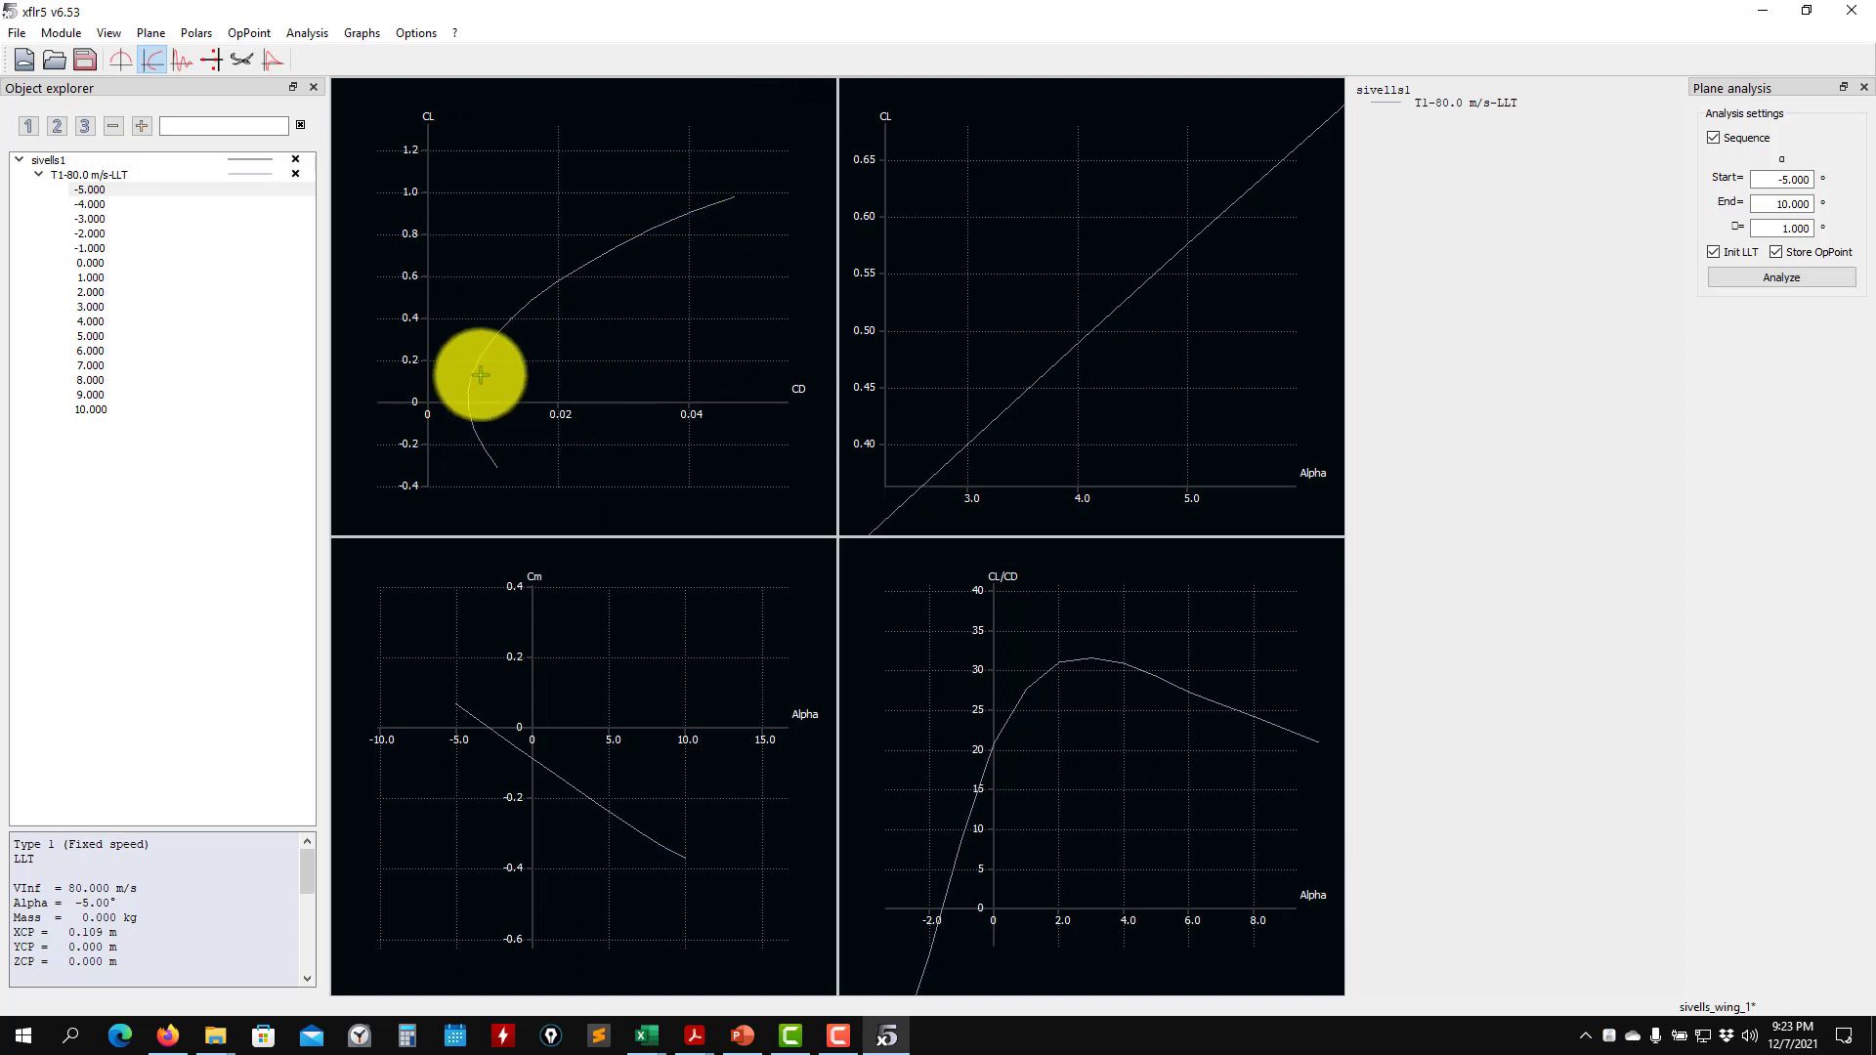
- Change the X-axis variable of the CL versus CD graph to CD_viscous, and inspect the viscous drag curve around its minimum
right_click(552, 364)
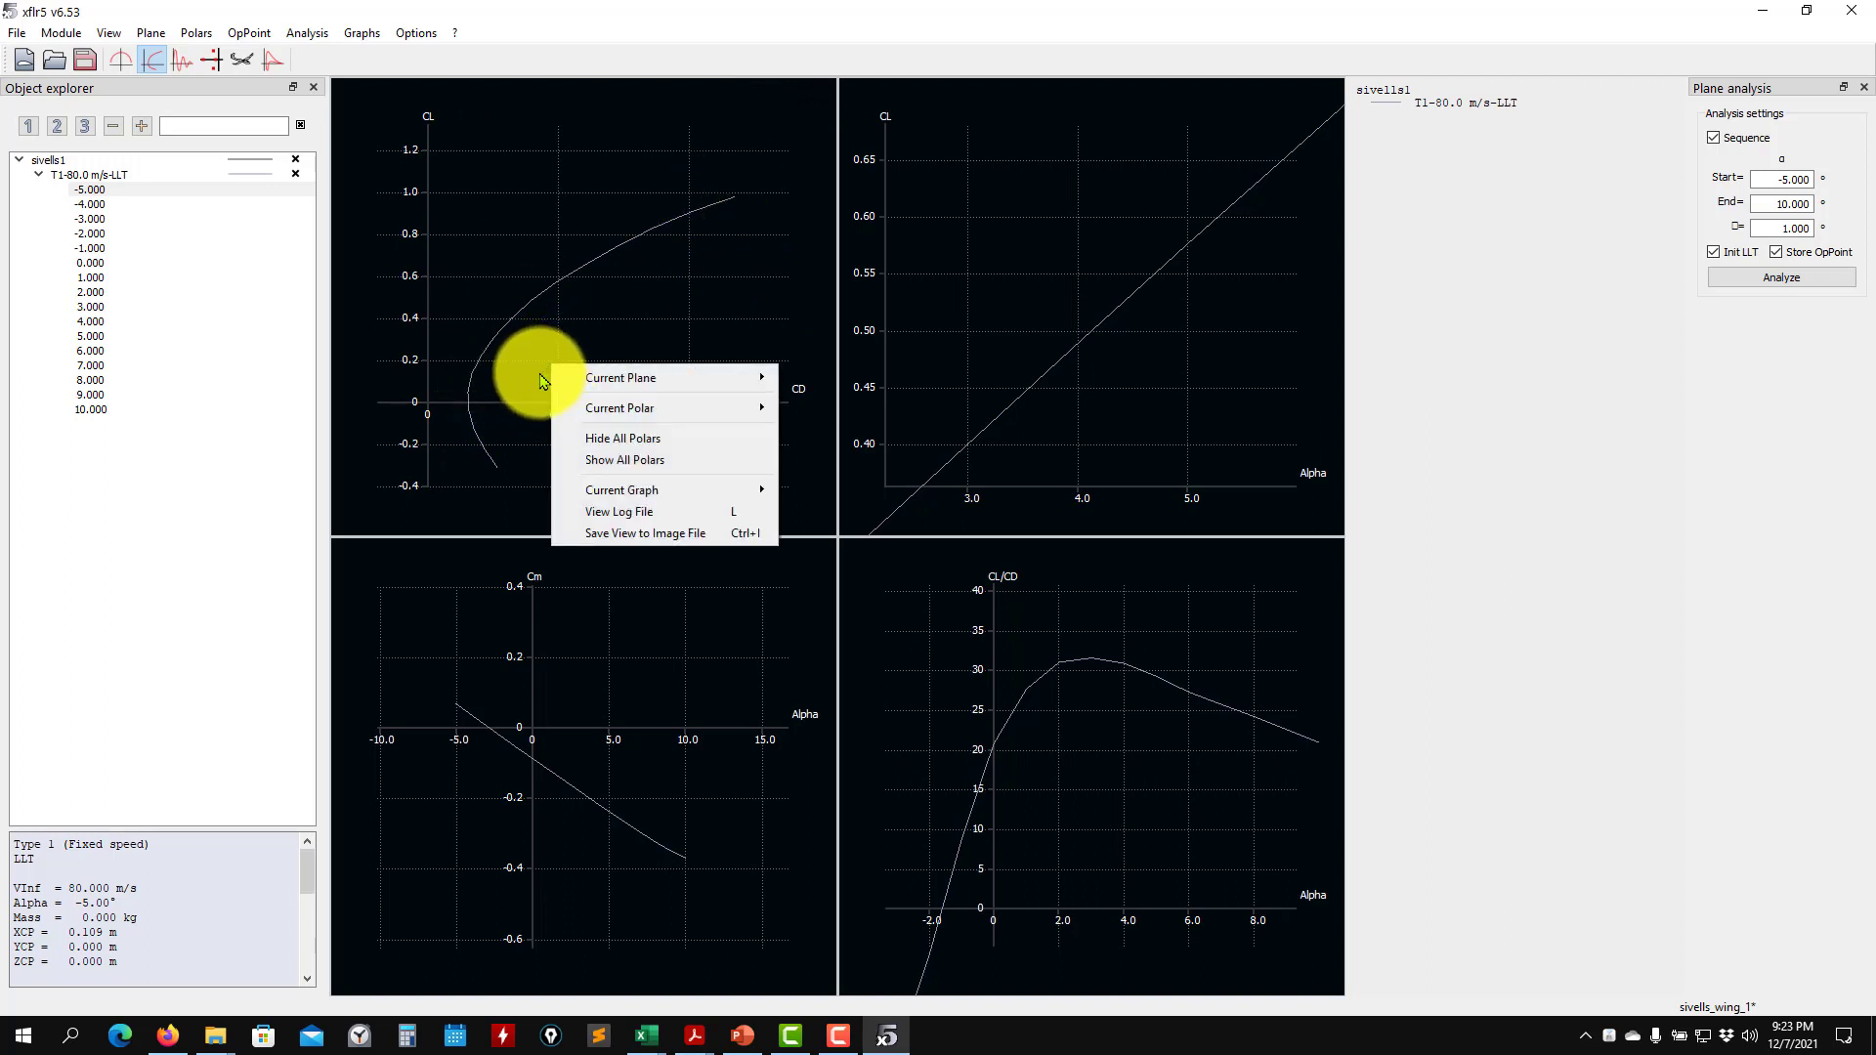
mouse_move(649, 408)
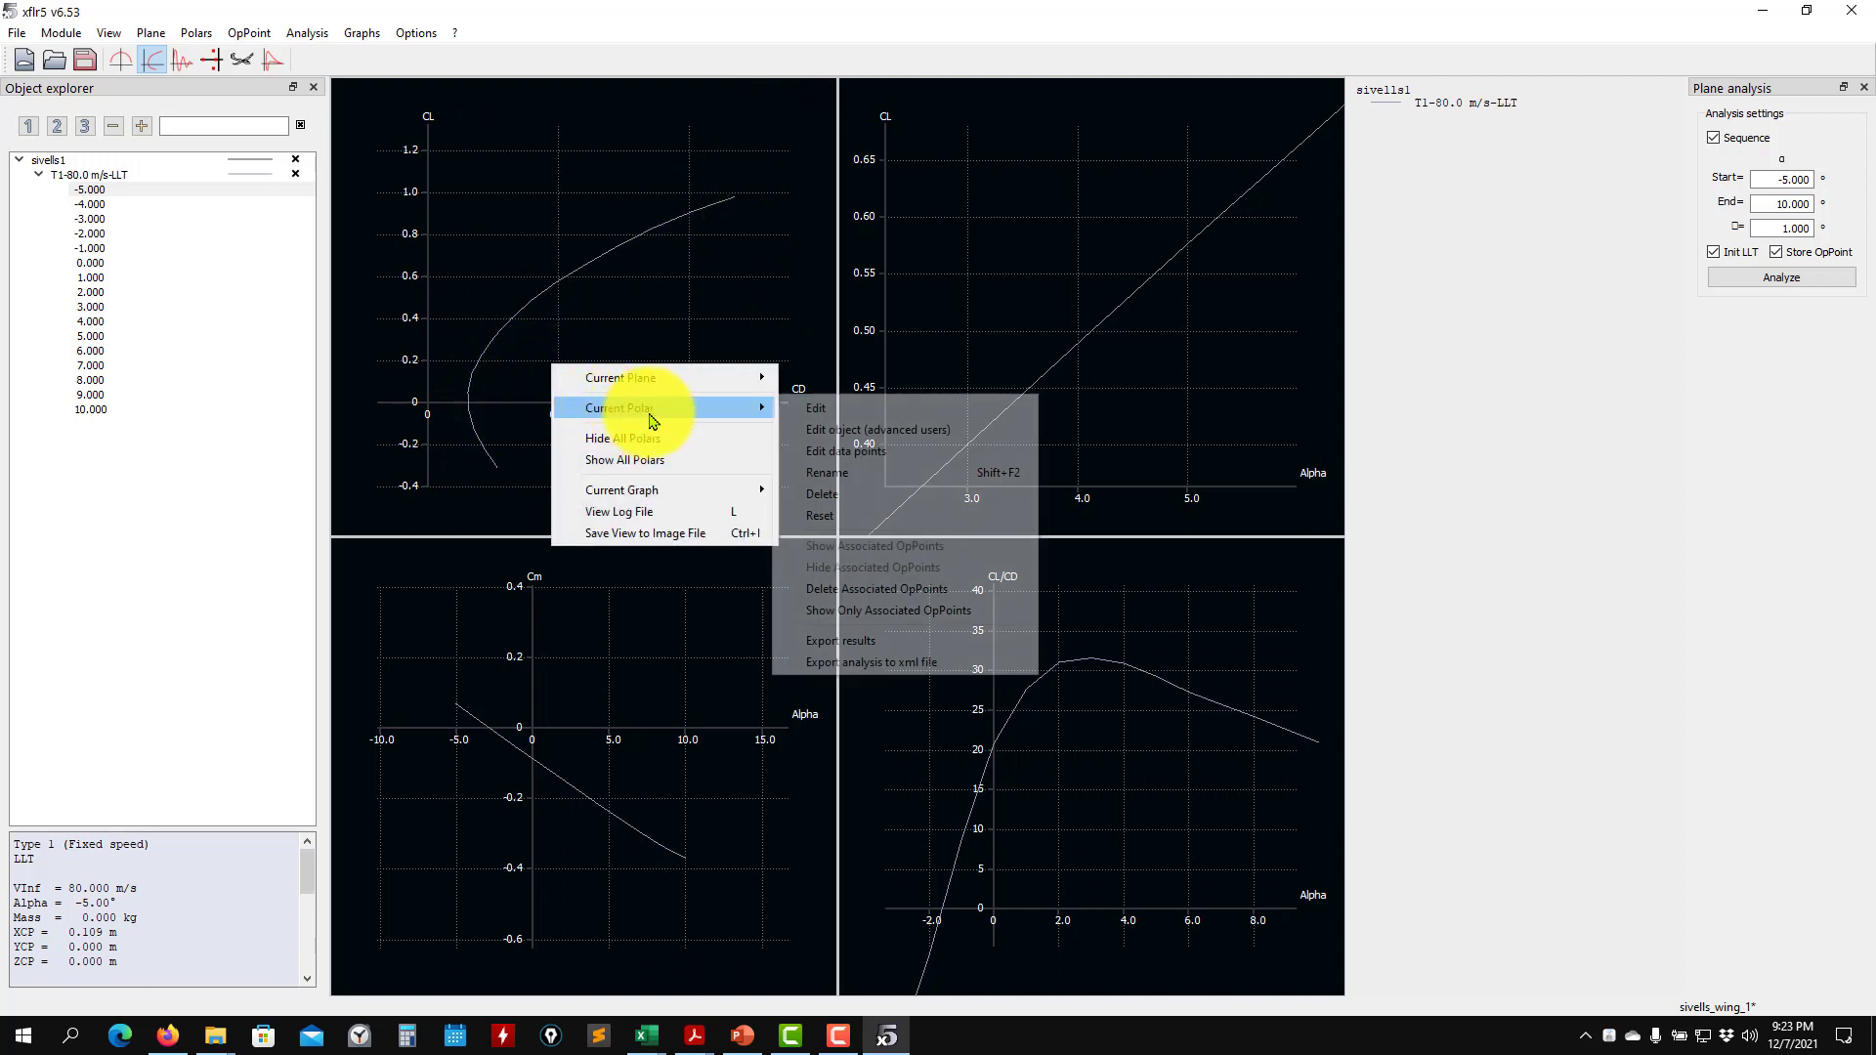
mouse_move(711, 489)
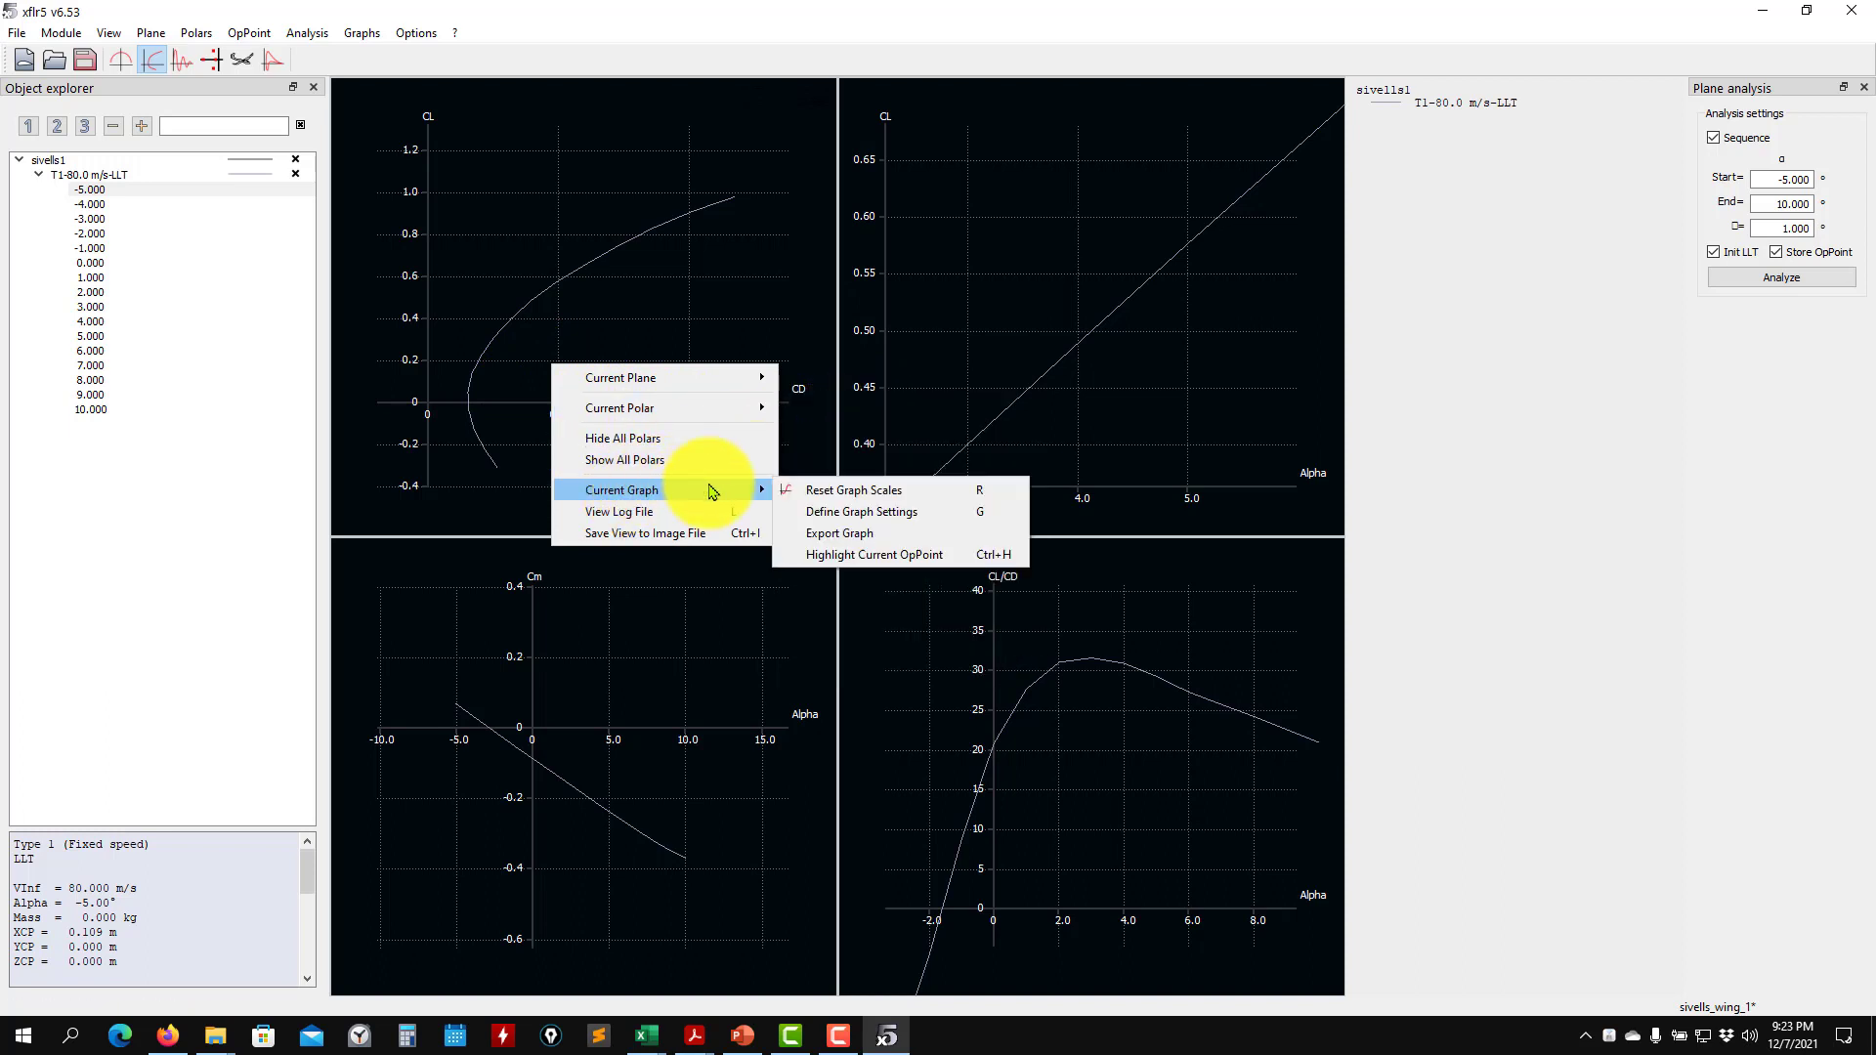
left_click(909, 518)
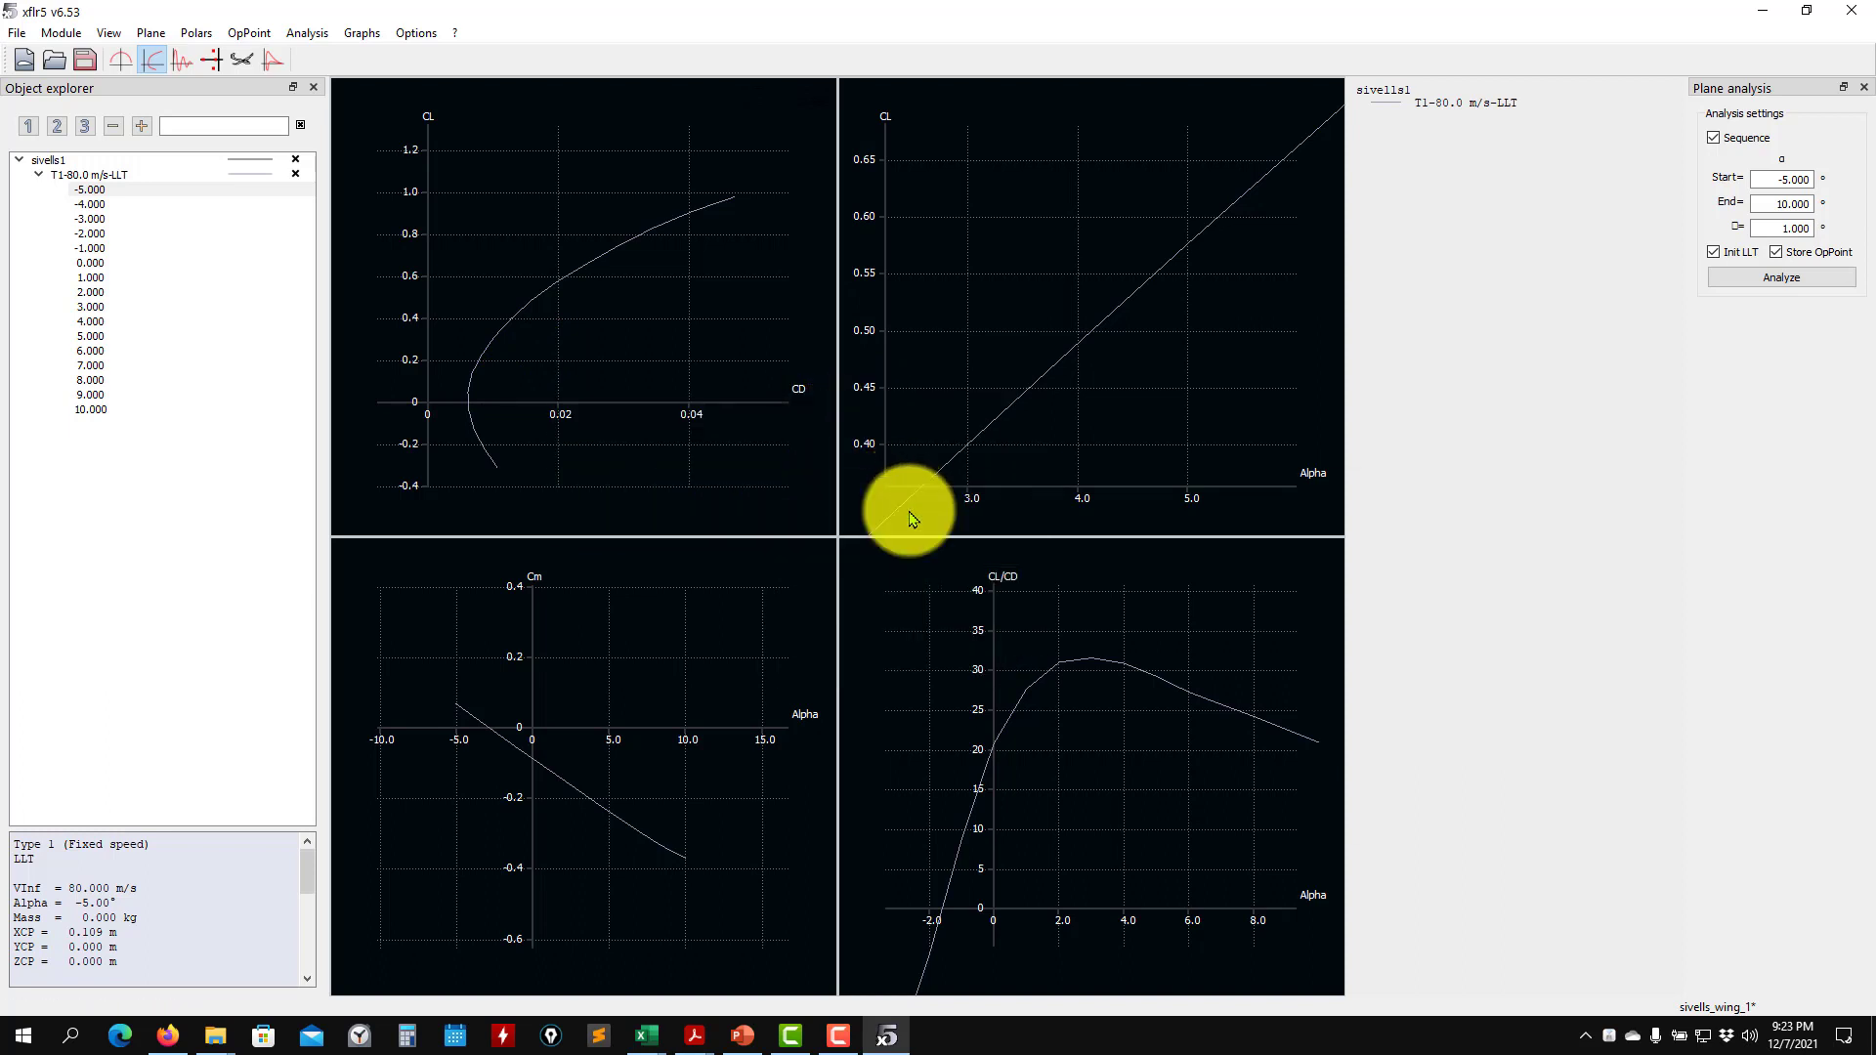
left_click(1217, 642)
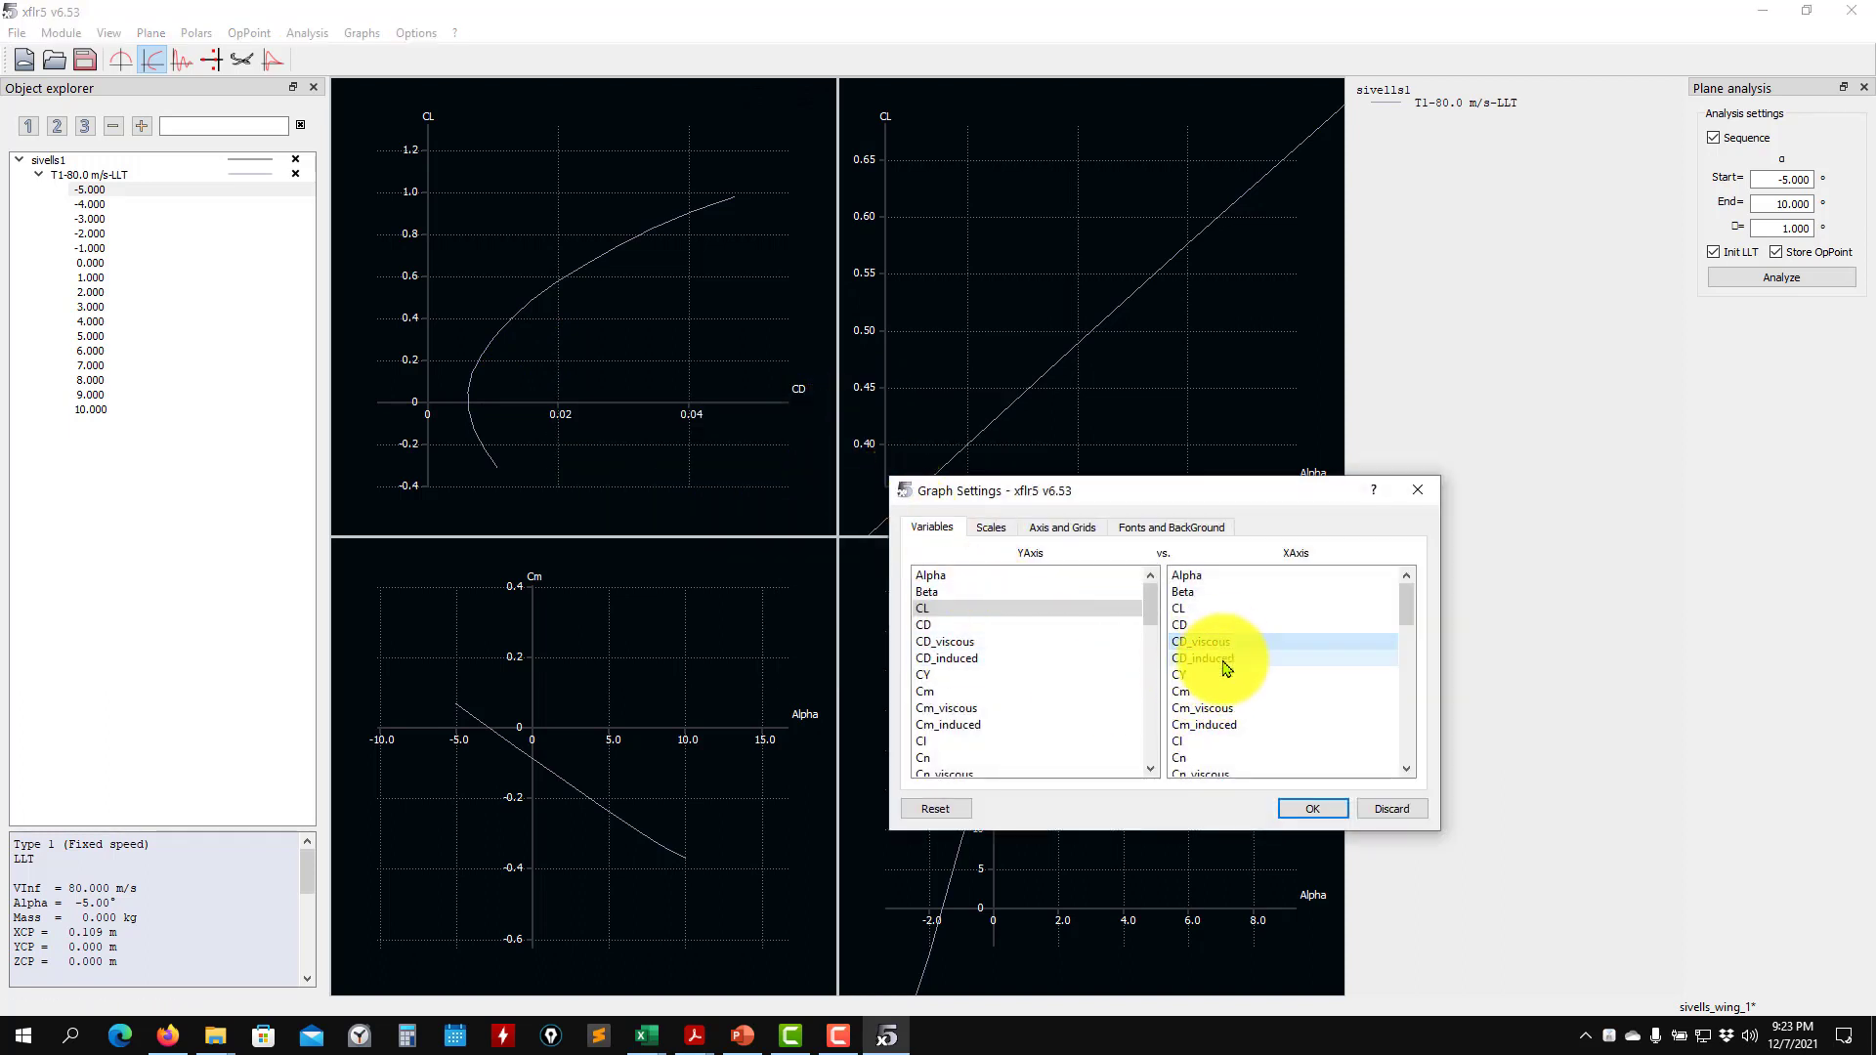
left_click(1312, 808)
scroll(575, 364, "up", 10)
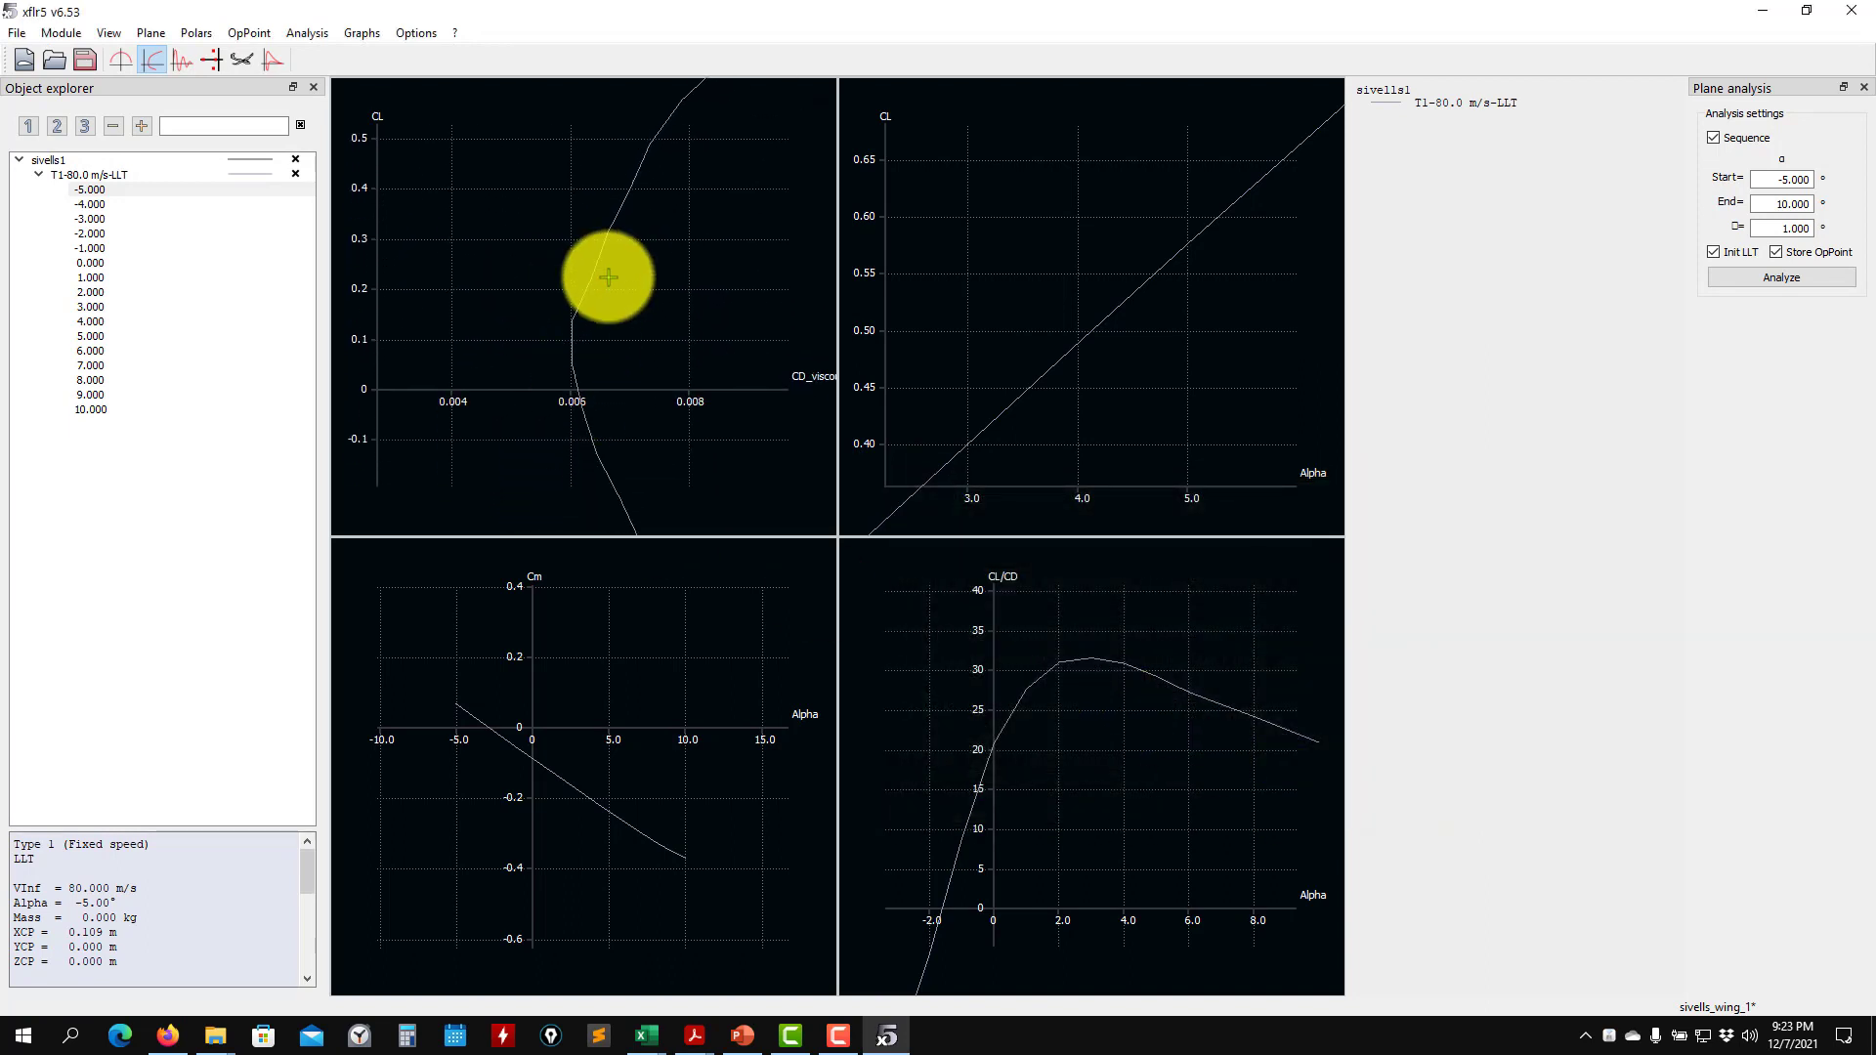
scroll(601, 286, "down", 5)
scroll(602, 288, "down", 2)
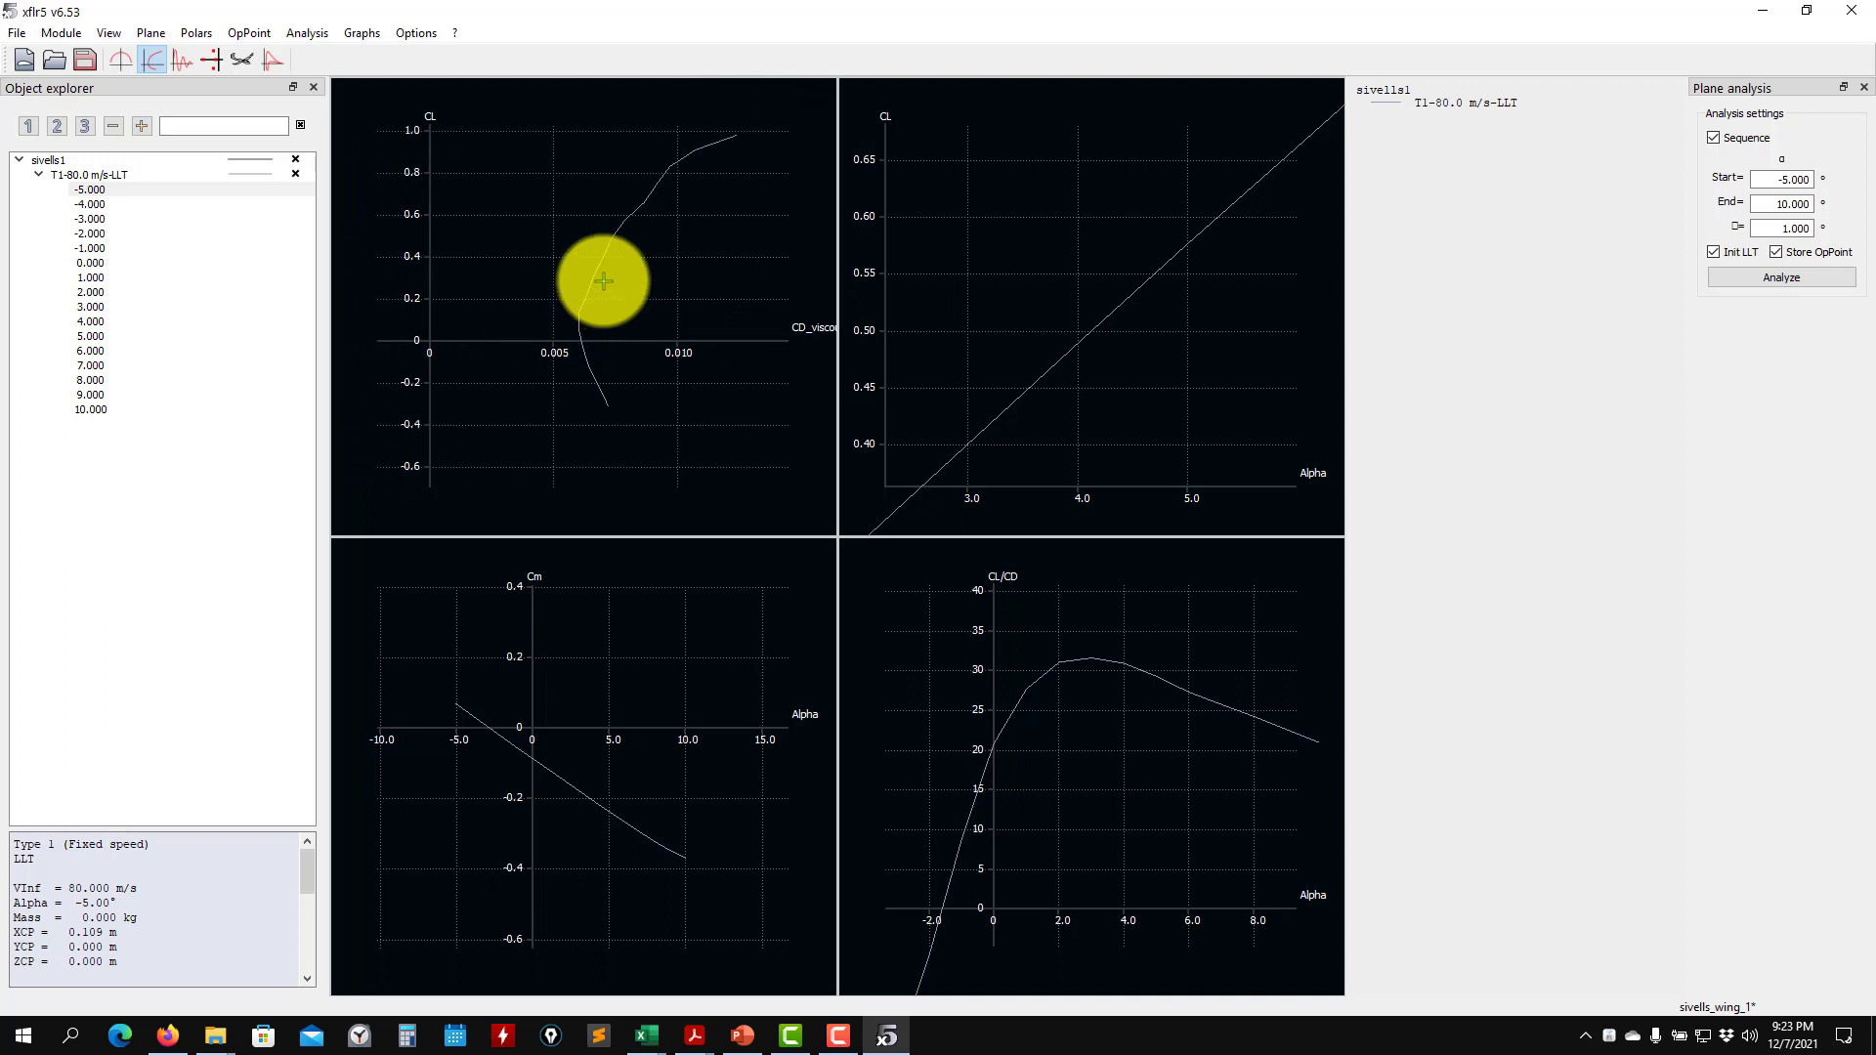
scroll(596, 293, "up", 5)
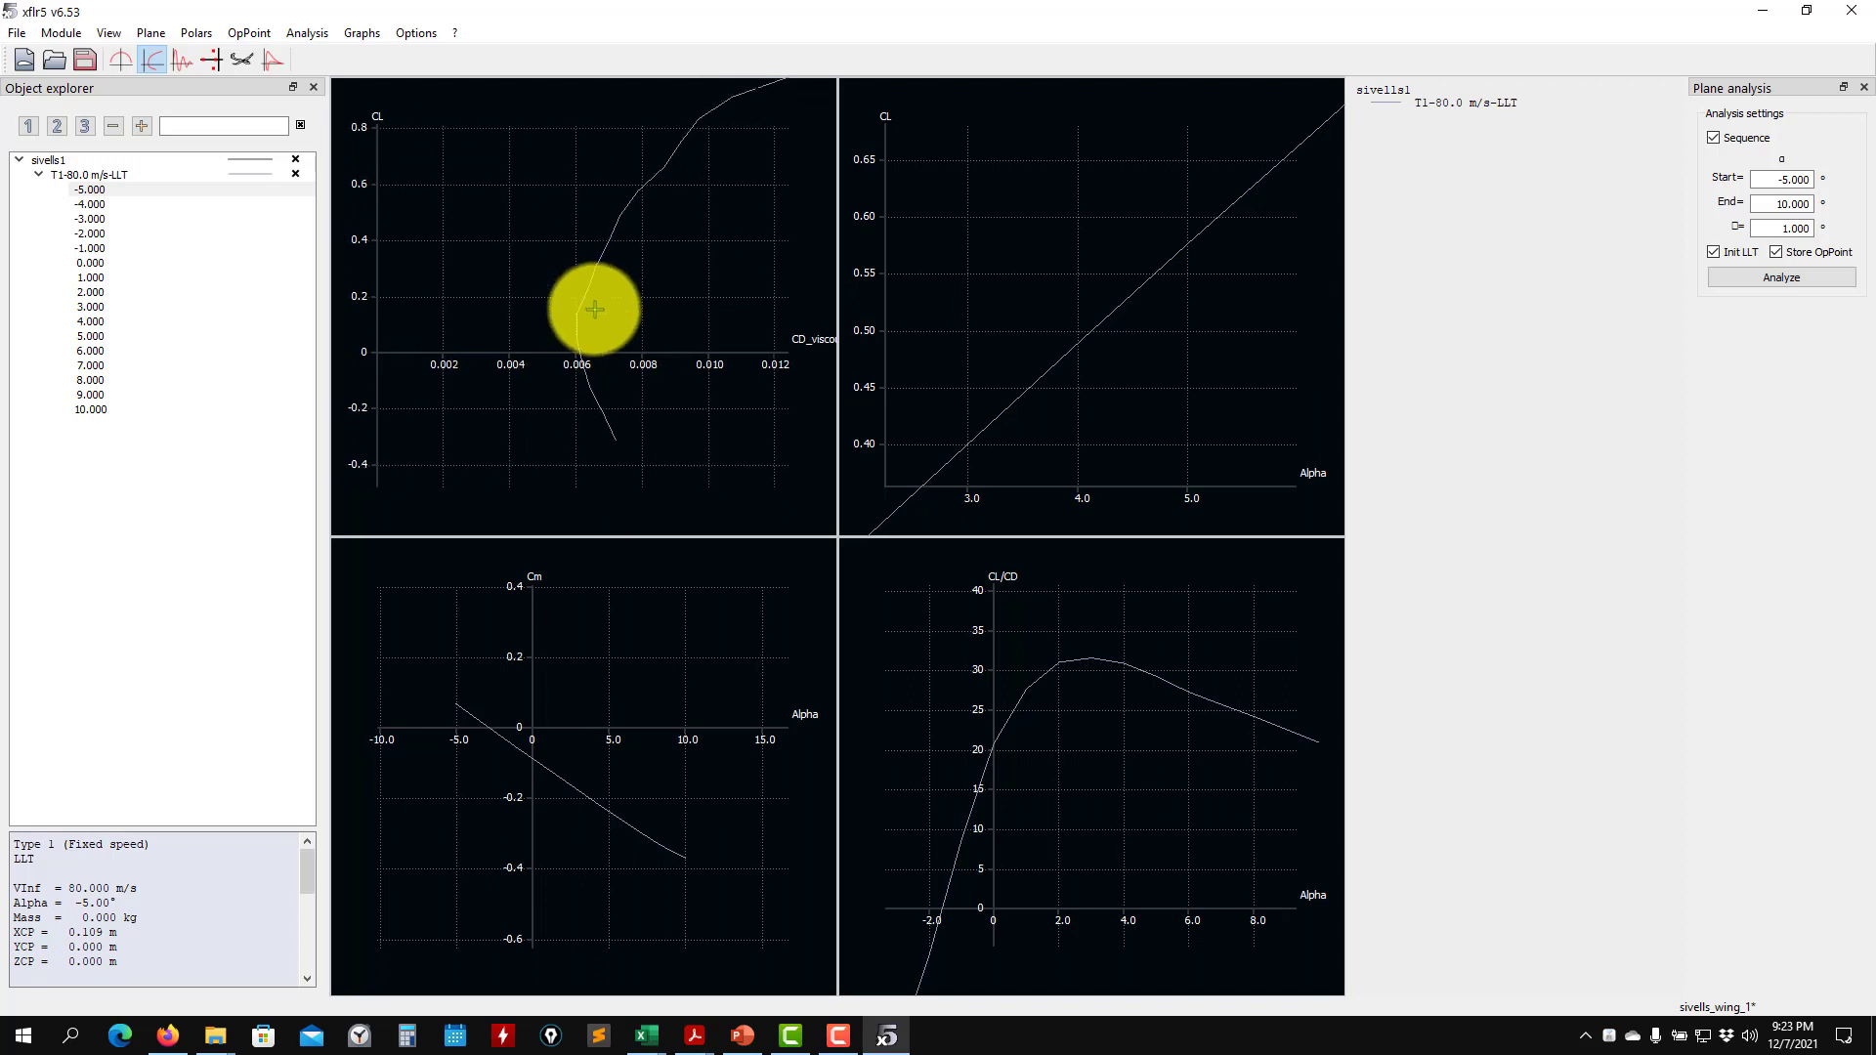
scroll(585, 364, "up", 2)
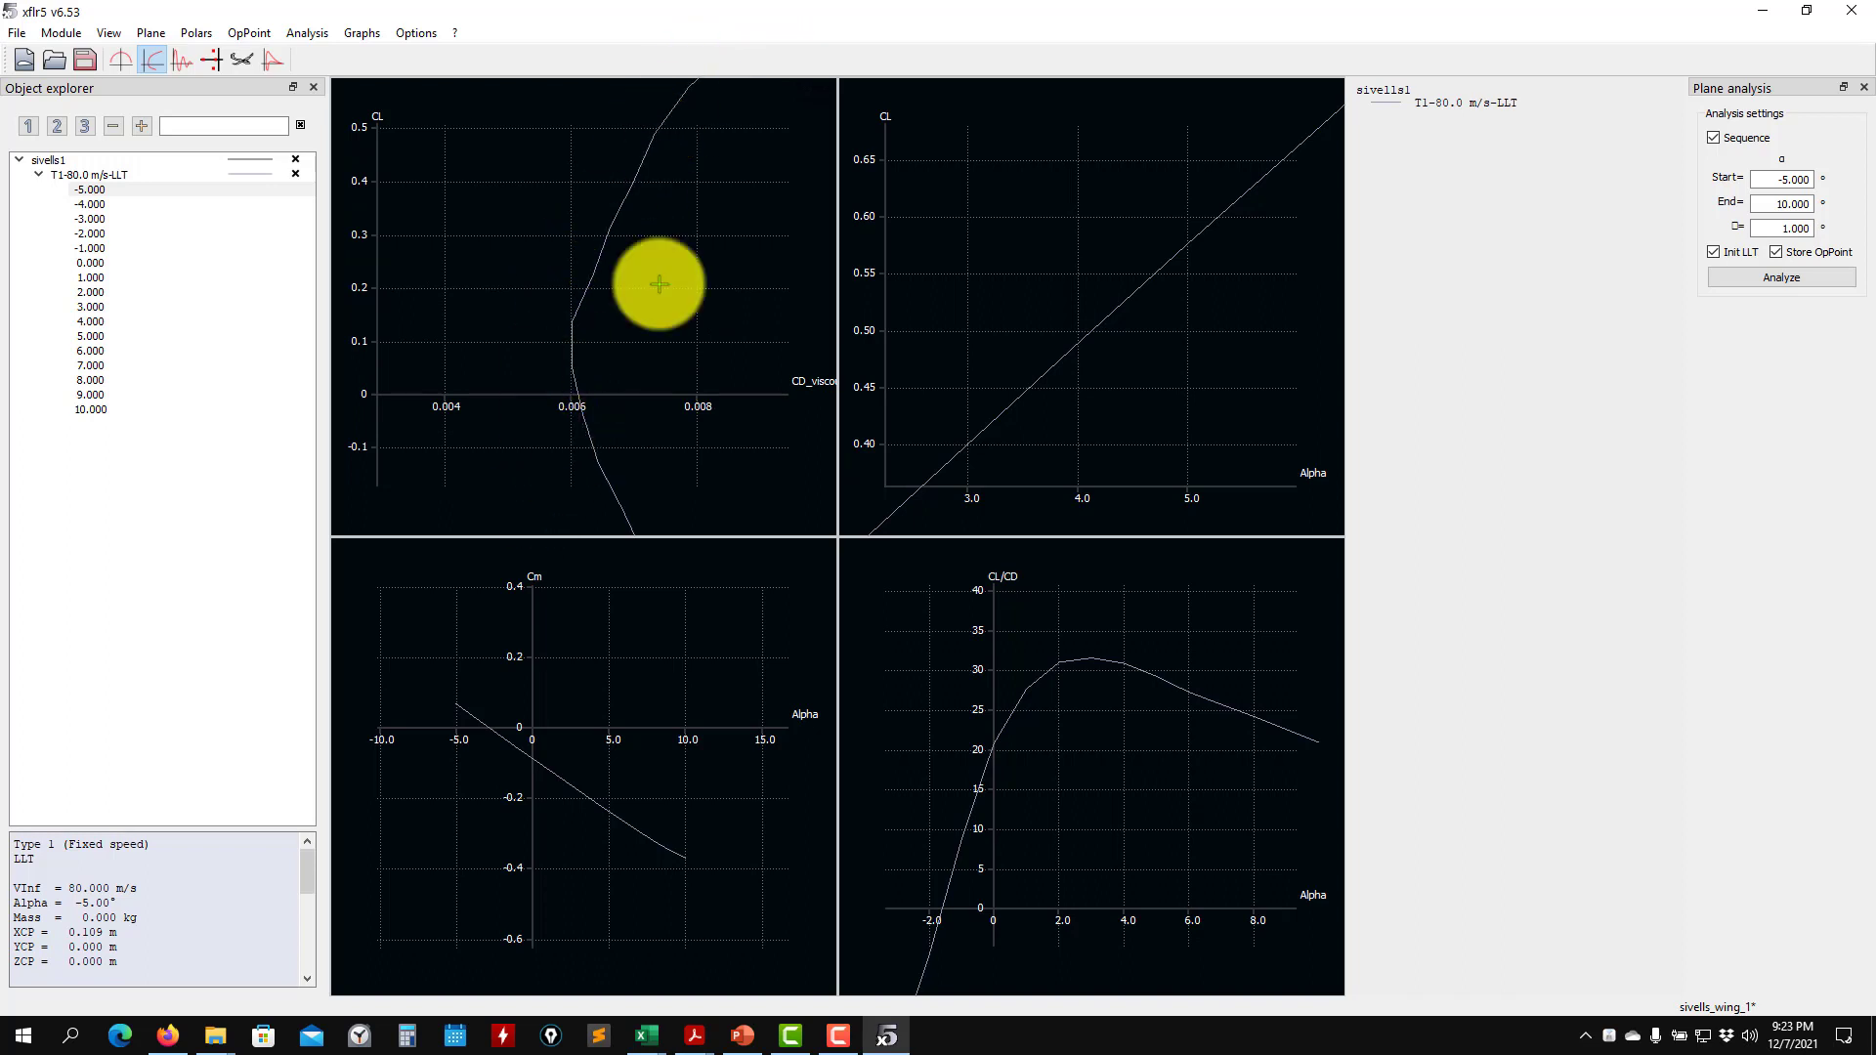
- Set the X-axis variable of the CL versus CD_viscous graph back to CD
right_click(509, 264)
mouse_move(723, 298)
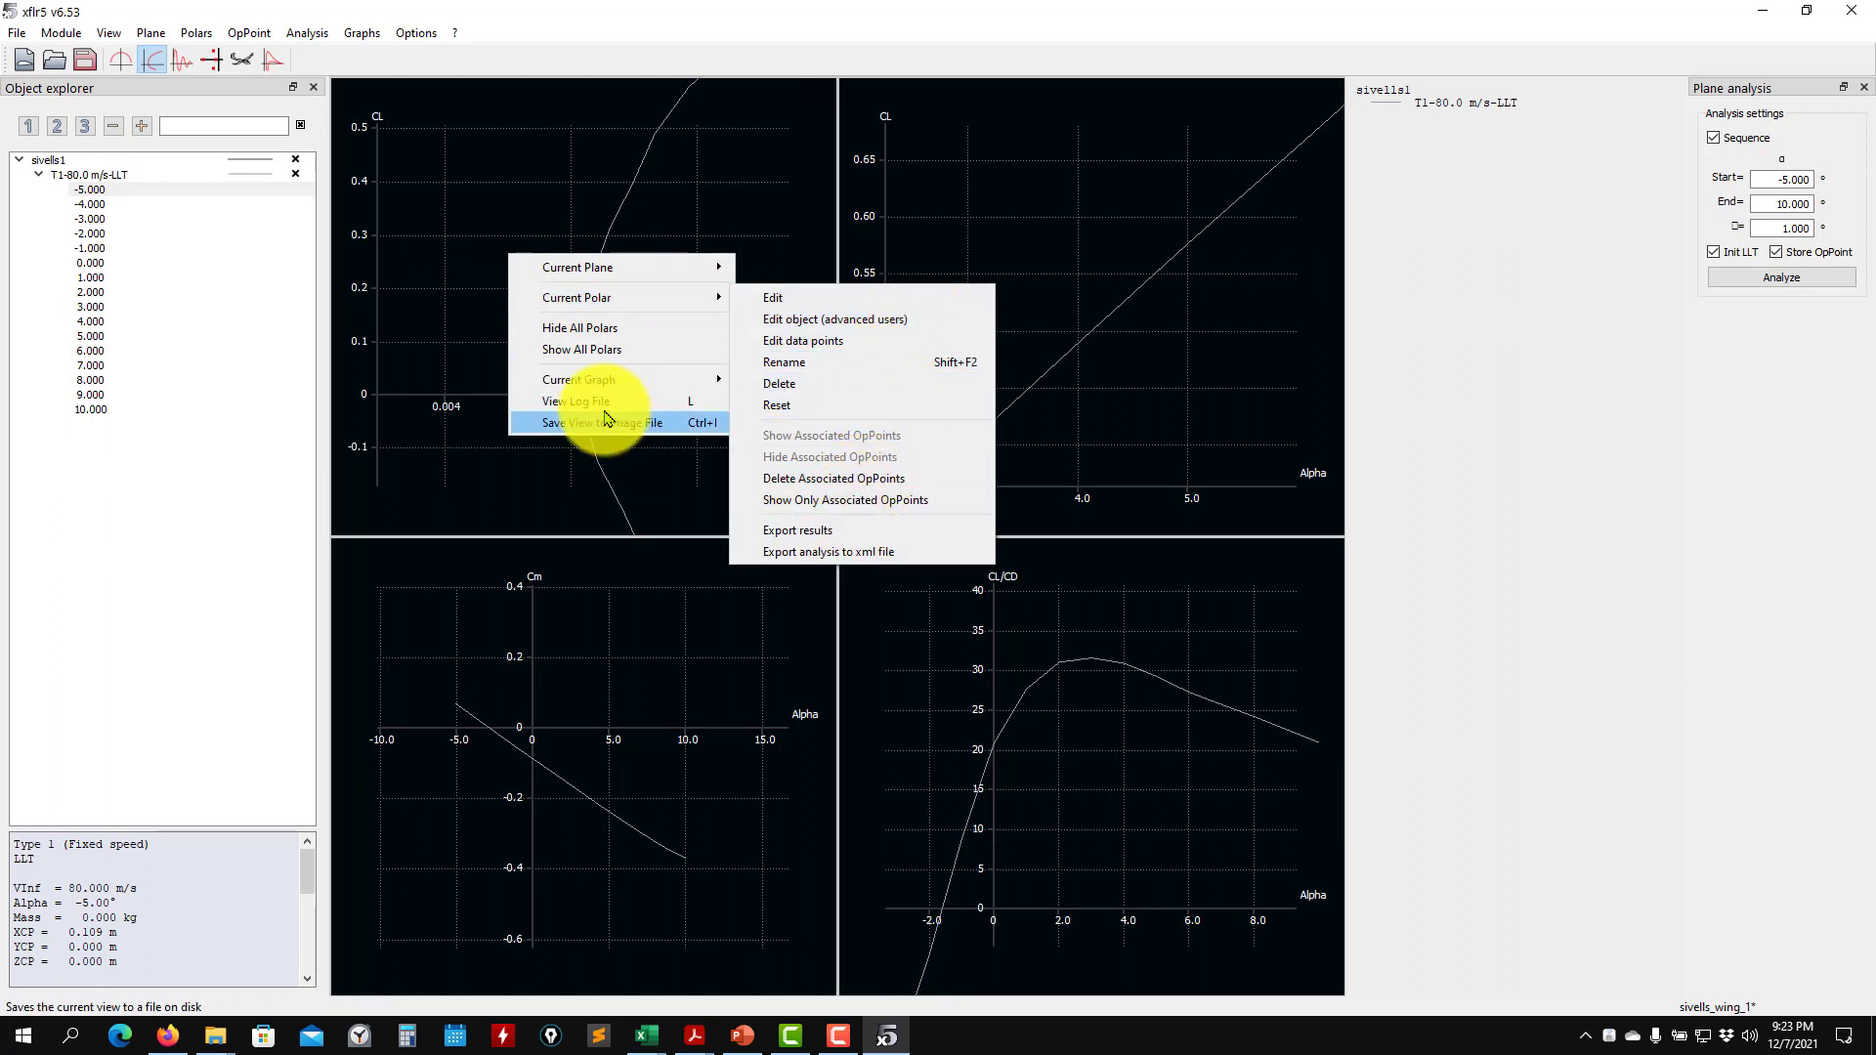
mouse_move(715, 380)
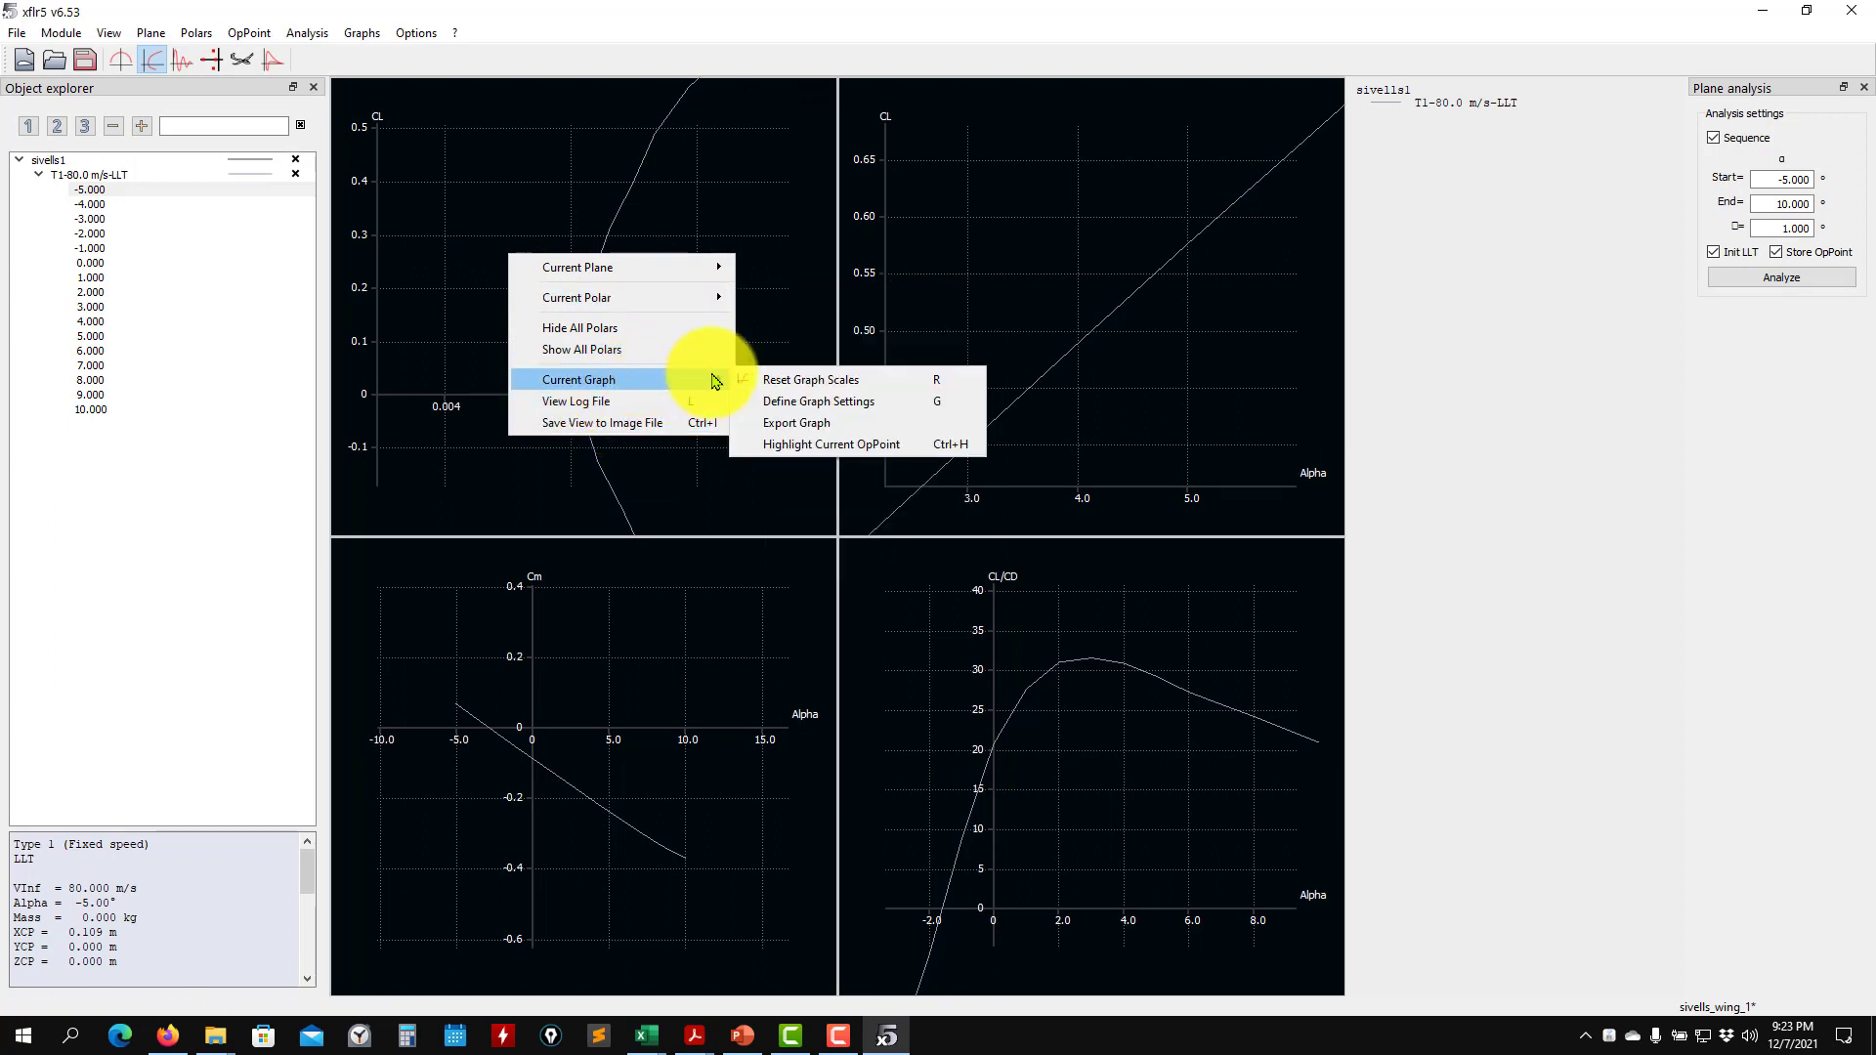
left_click(870, 405)
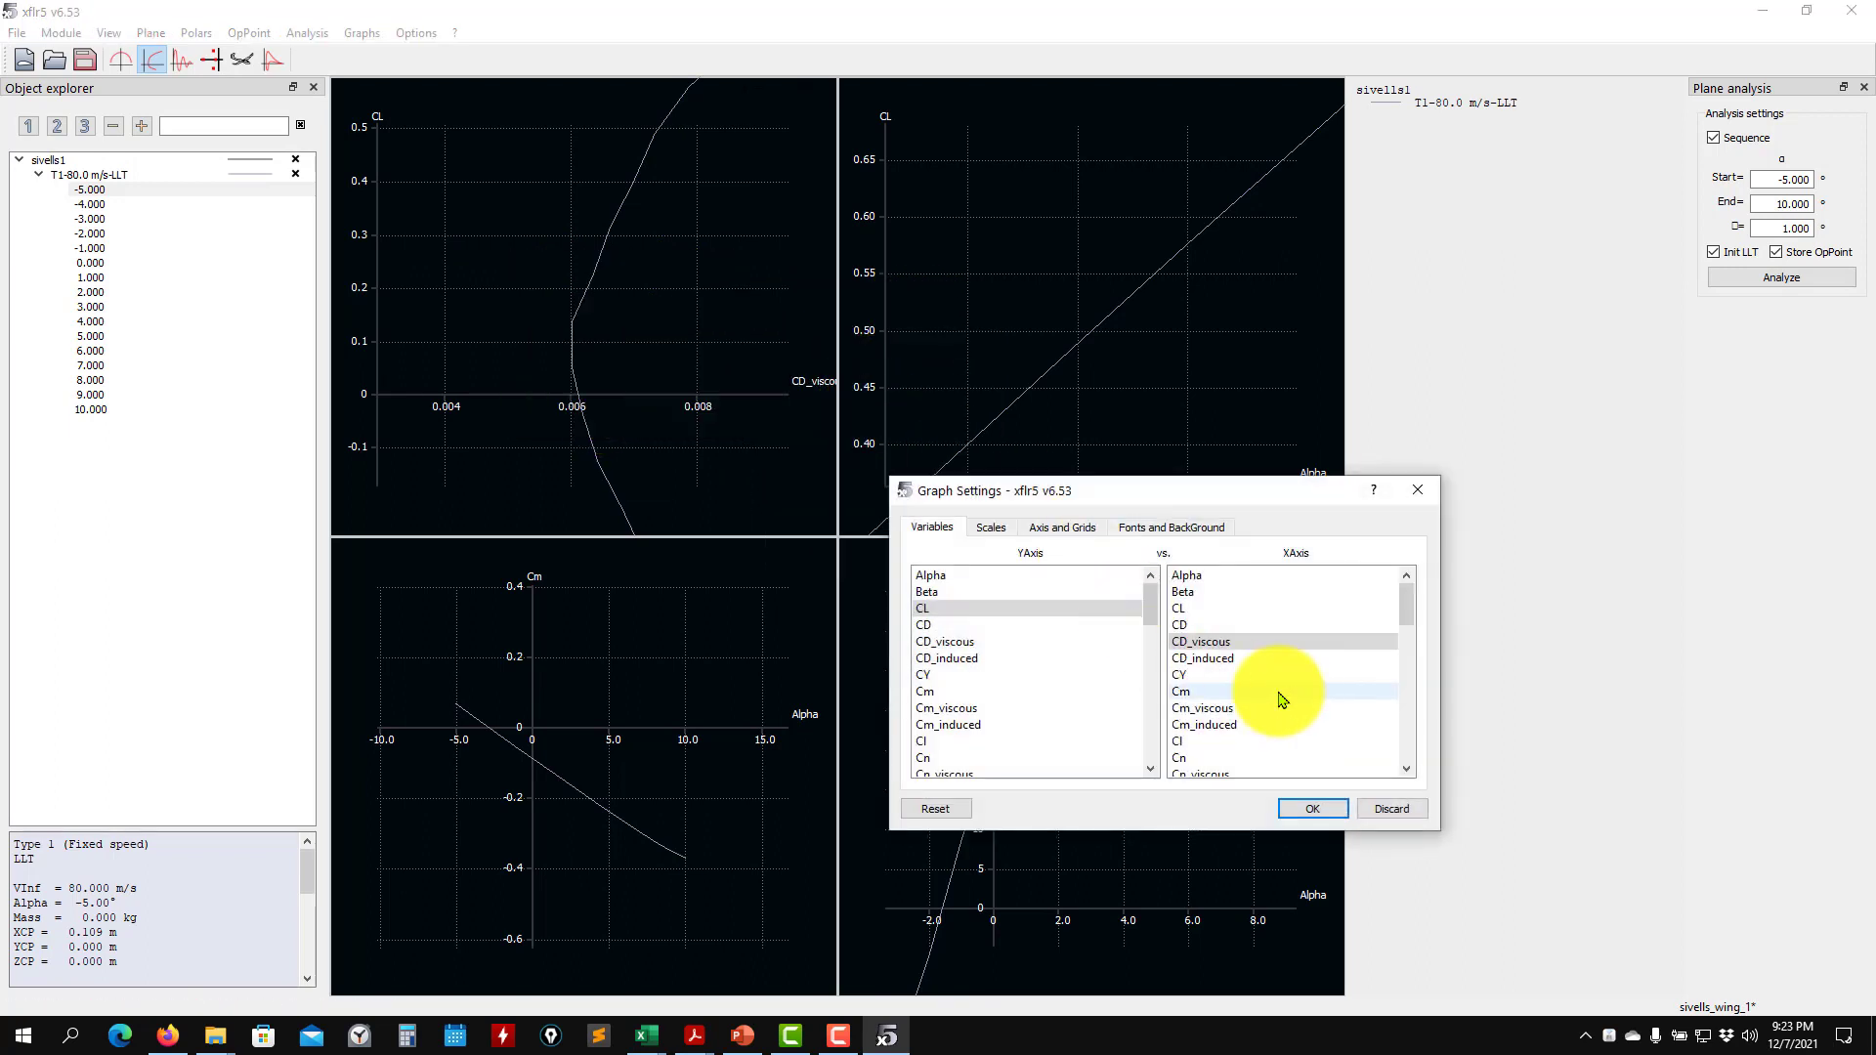
left_click(1204, 630)
left_click(1291, 813)
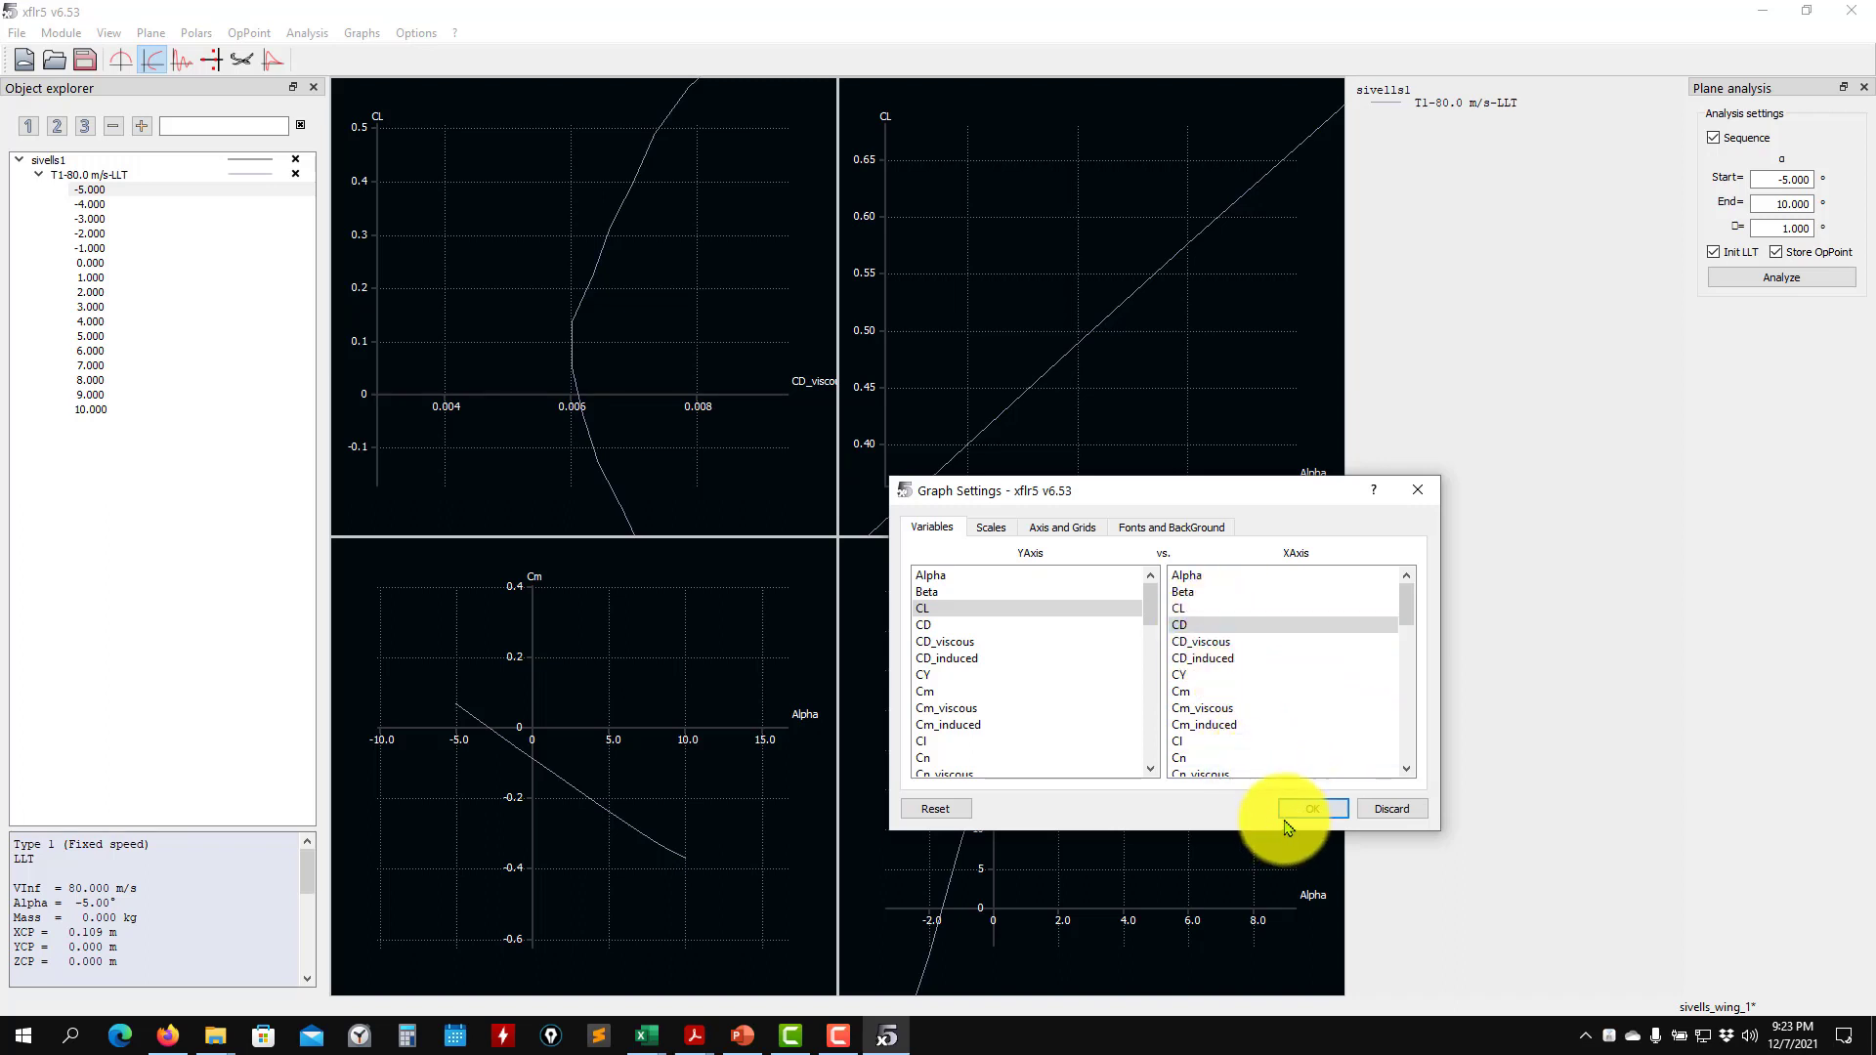
- Change the Y-axis variable of the CL versus Alpha graph to Fz (N), and inspect the resulting lift force curve
left_click_drag(1106, 377, 1128, 290)
scroll(1107, 379, "down", 8)
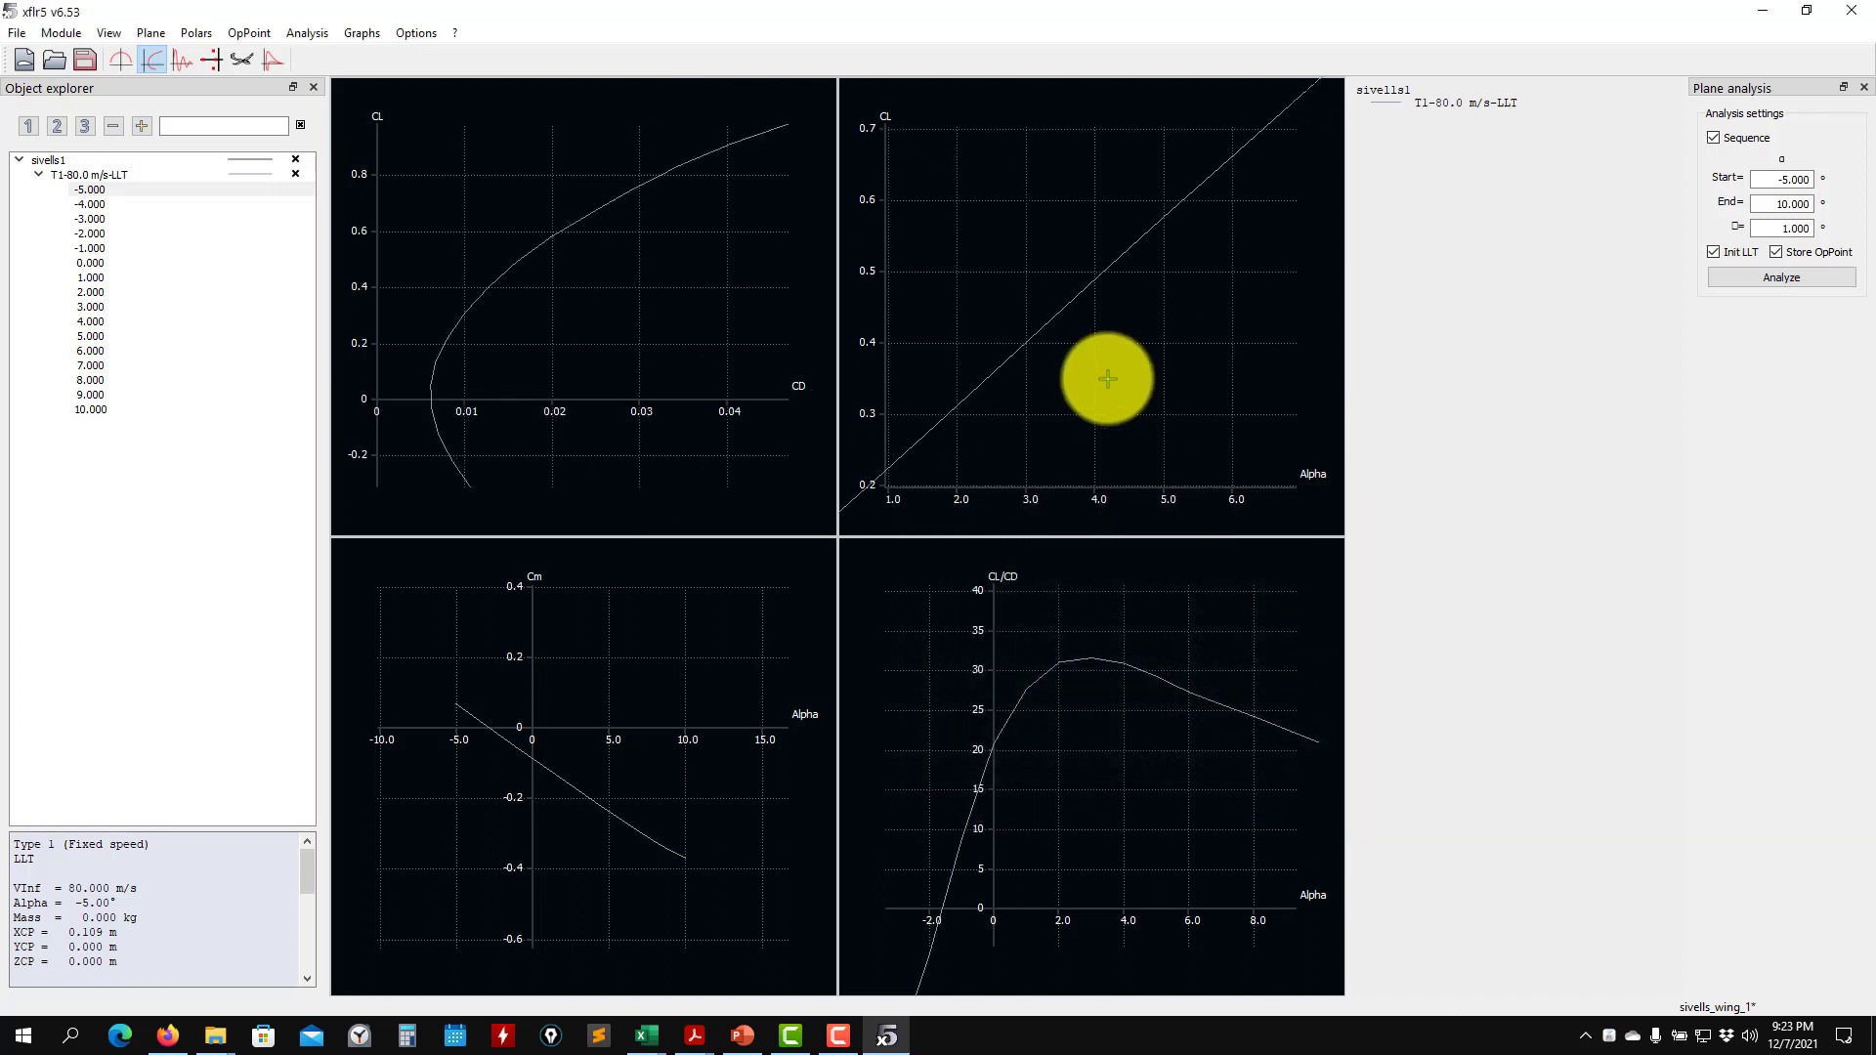
scroll(1107, 379, "down", 3)
right_click(1006, 227)
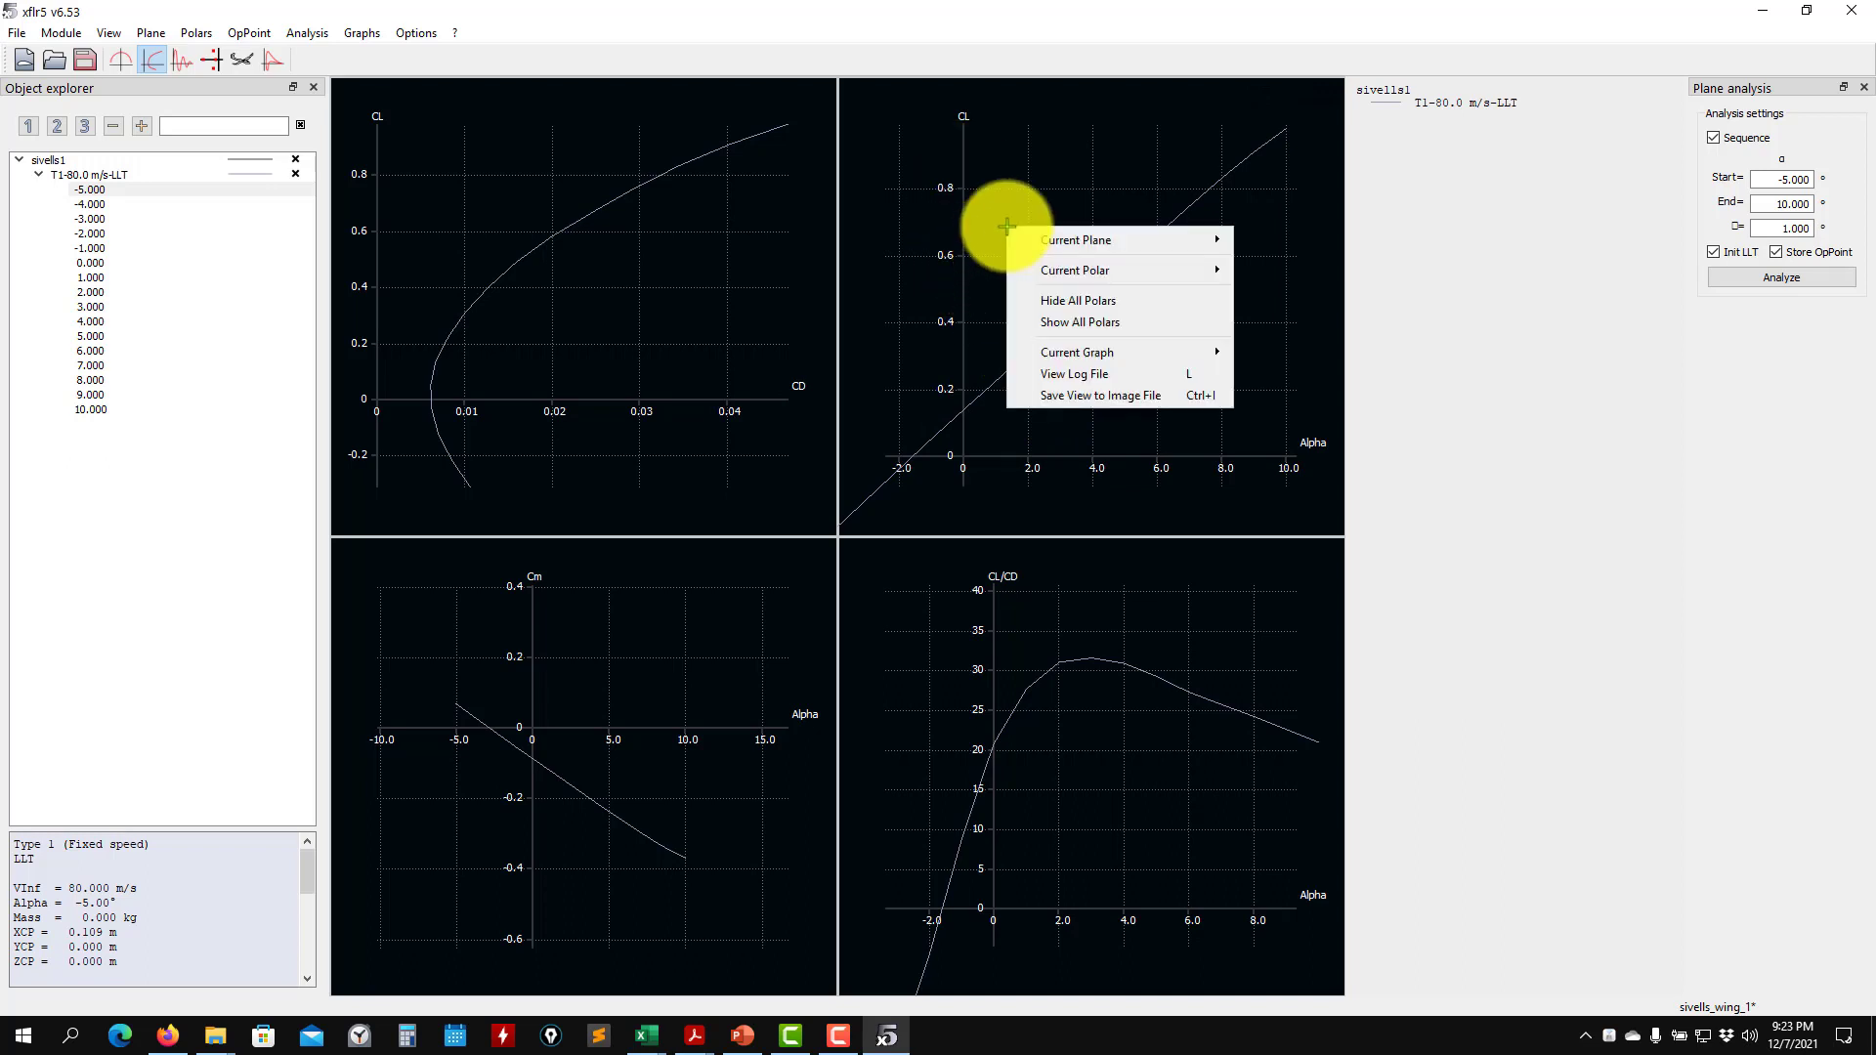
mouse_move(1104, 354)
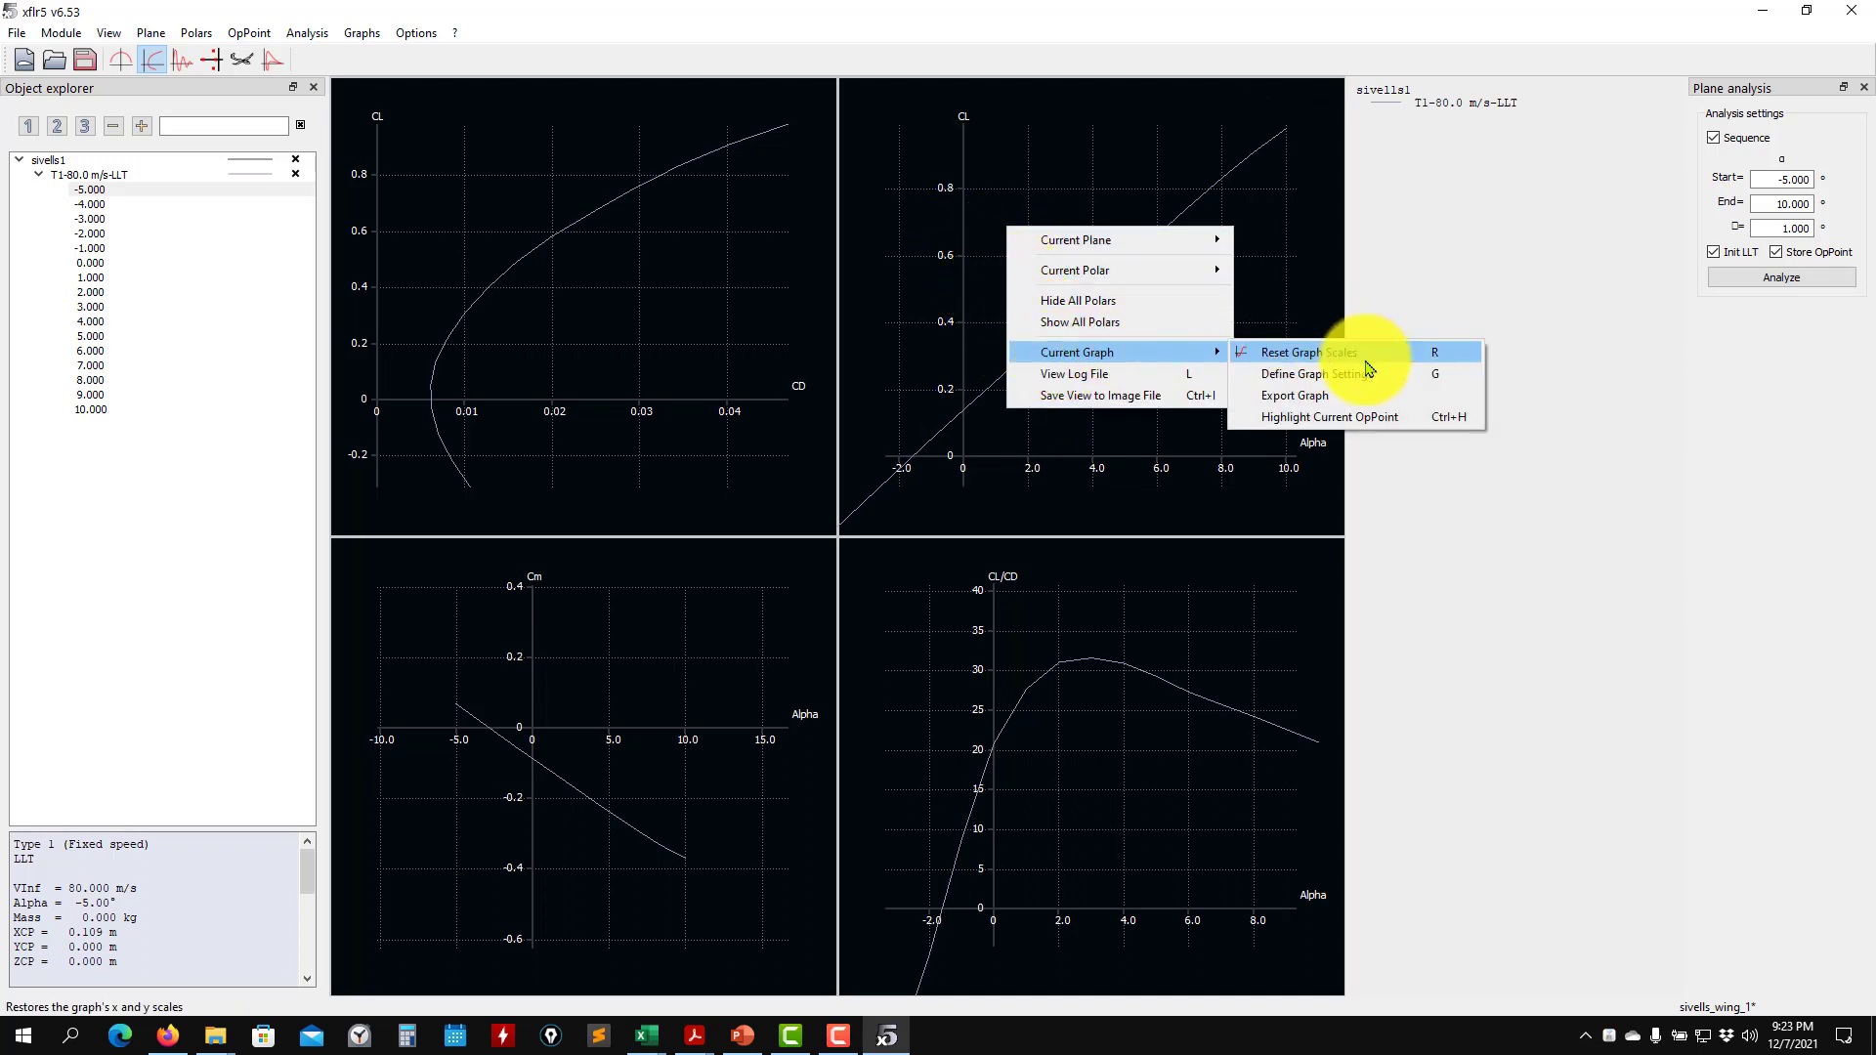
left_click(1349, 382)
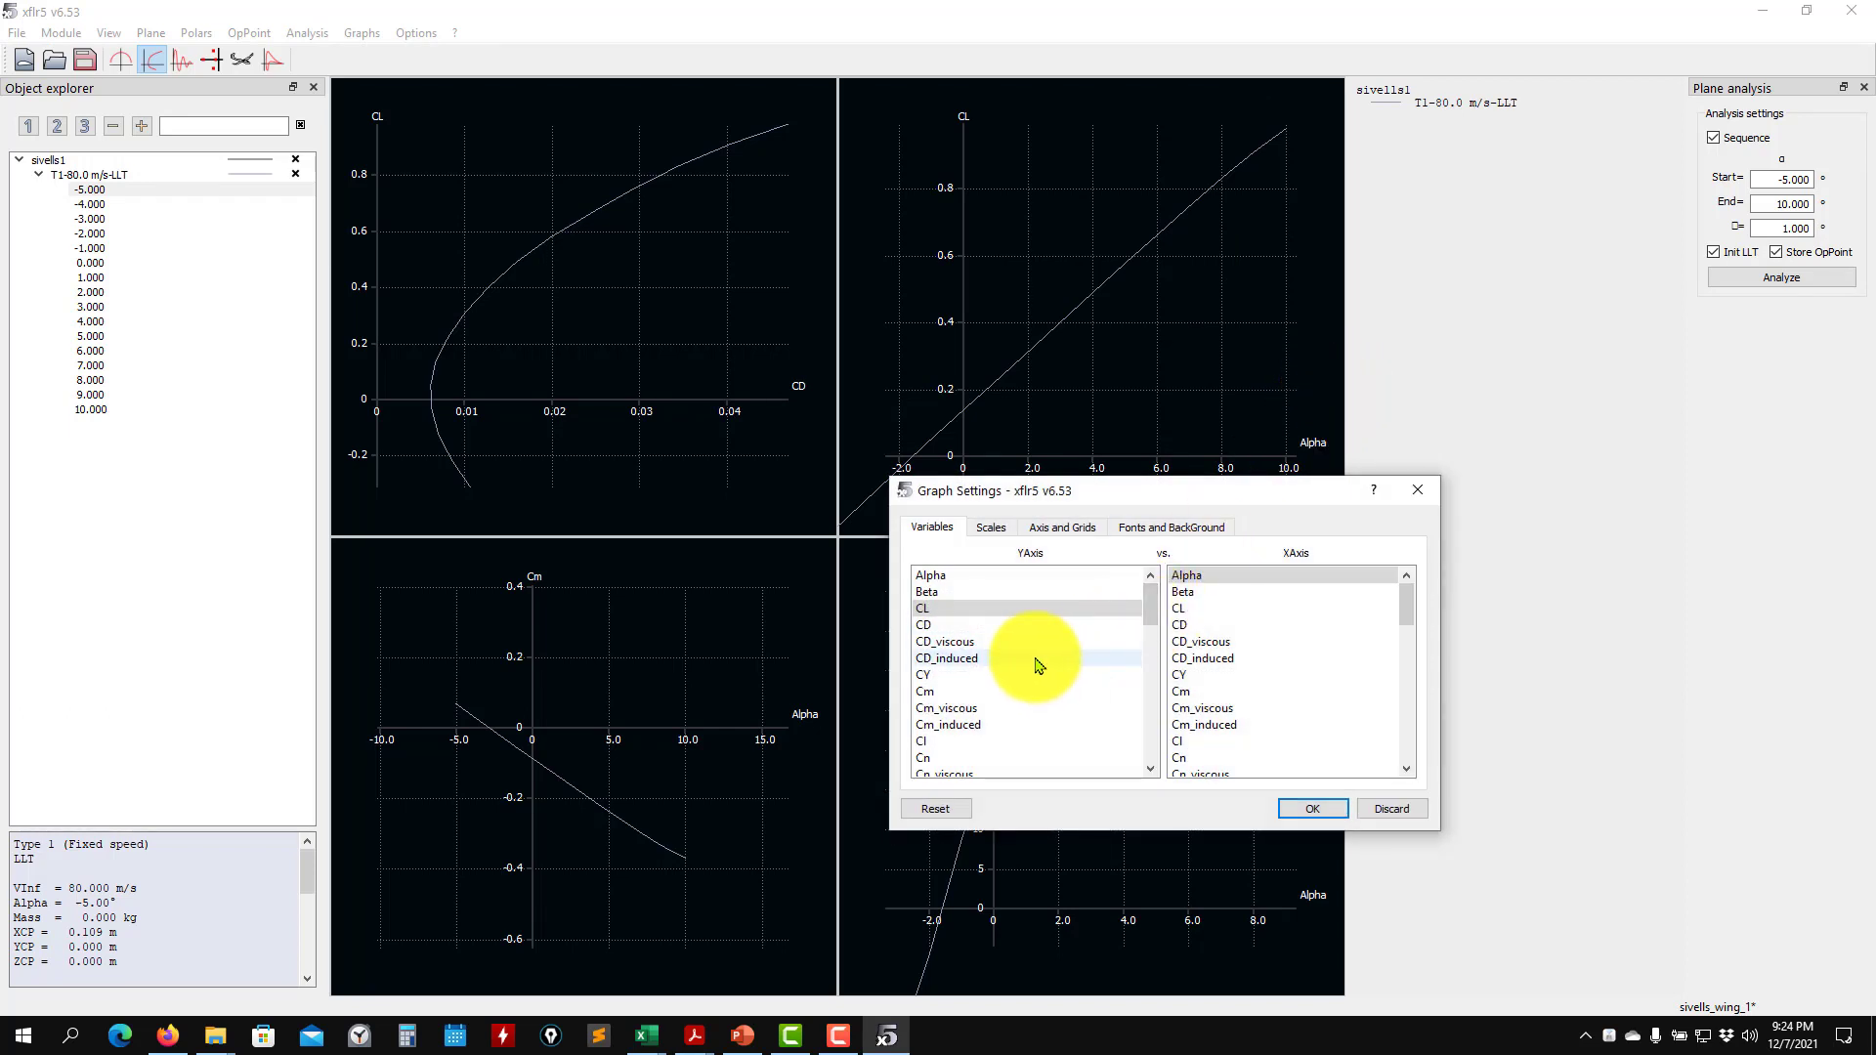
scroll(1036, 664, "down", 1)
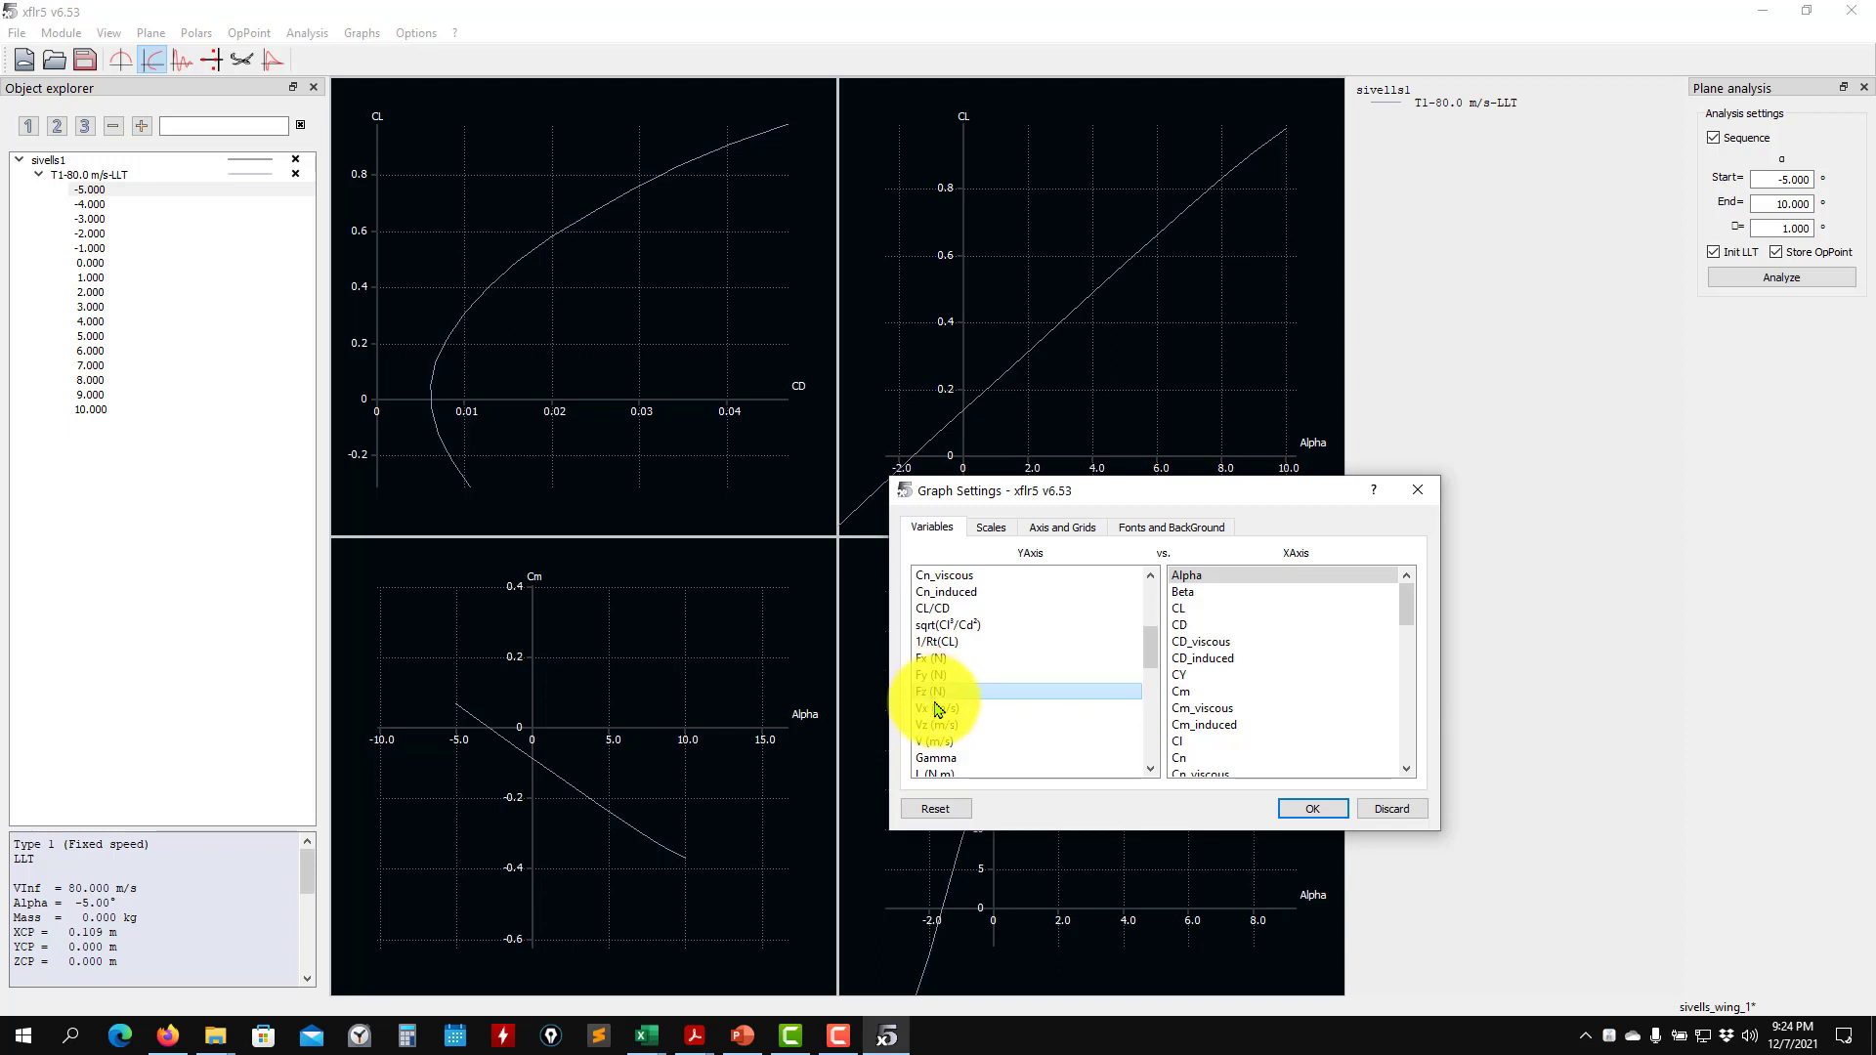
left_click(1300, 810)
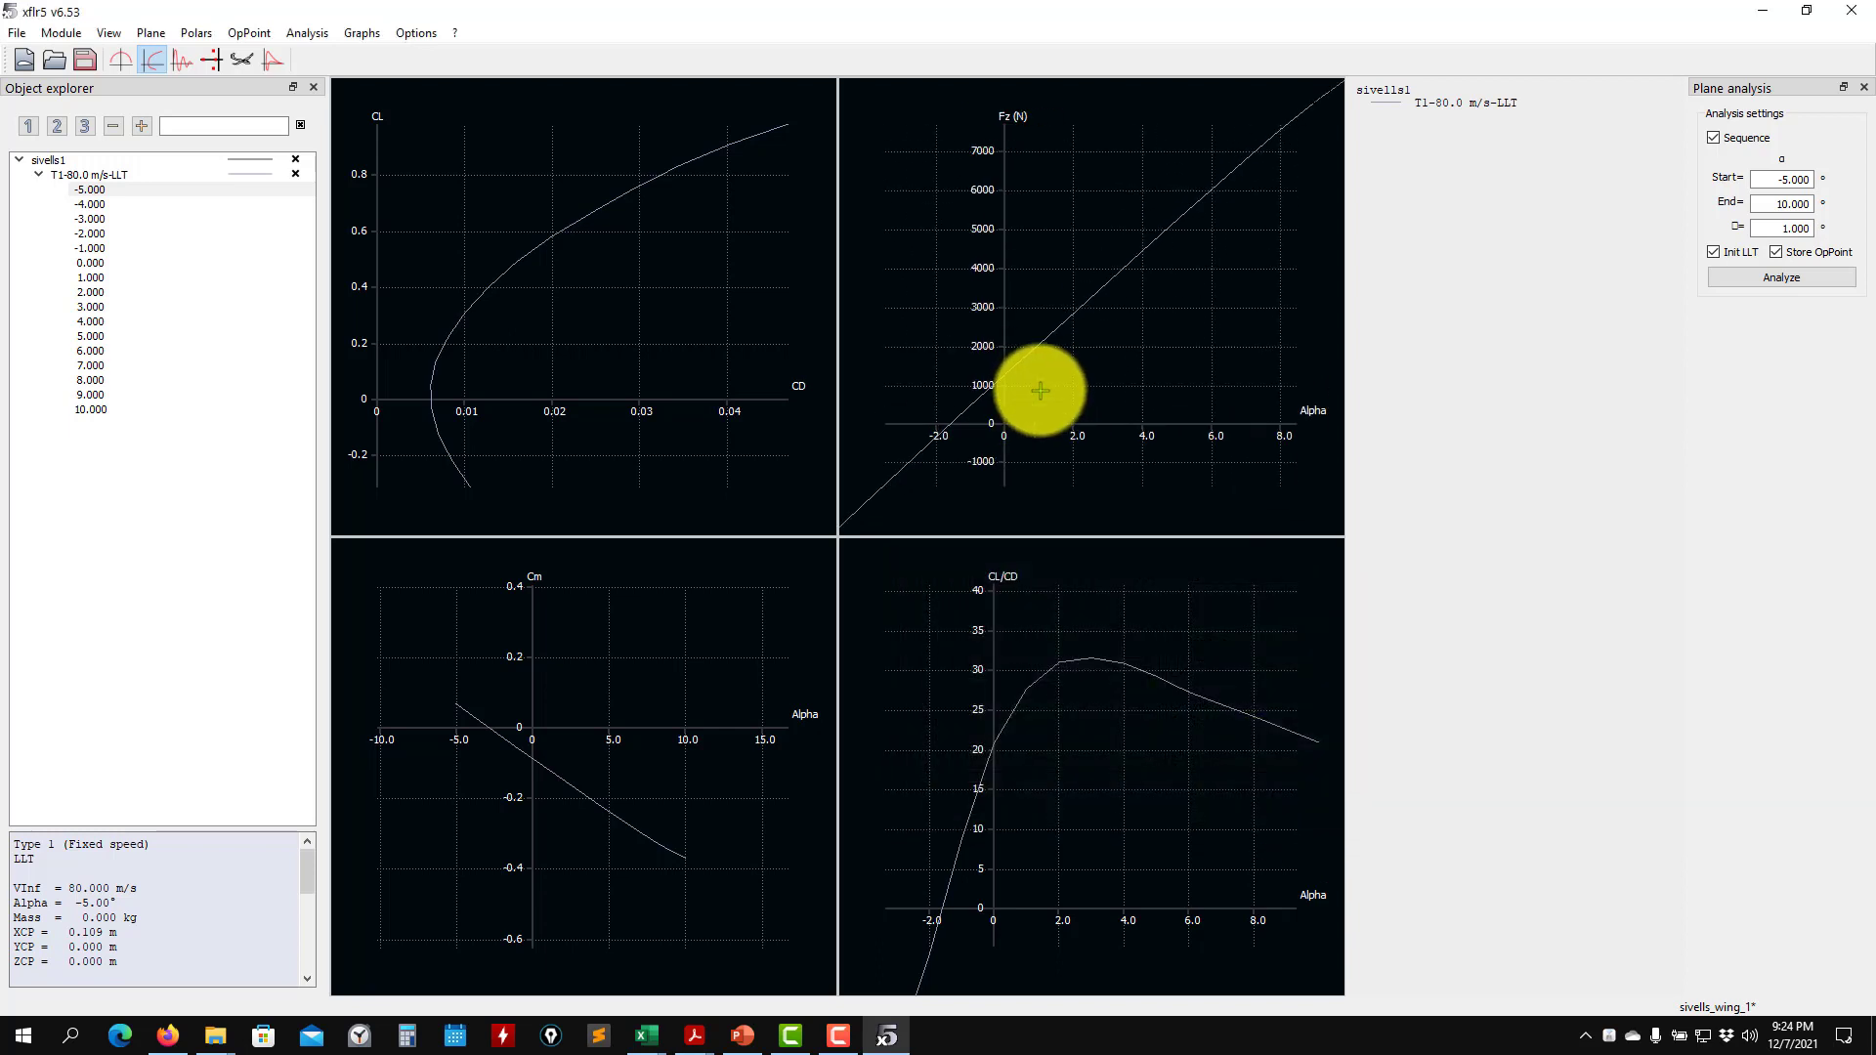
scroll(1040, 391, "up", 3)
scroll(1138, 266, "up", 2)
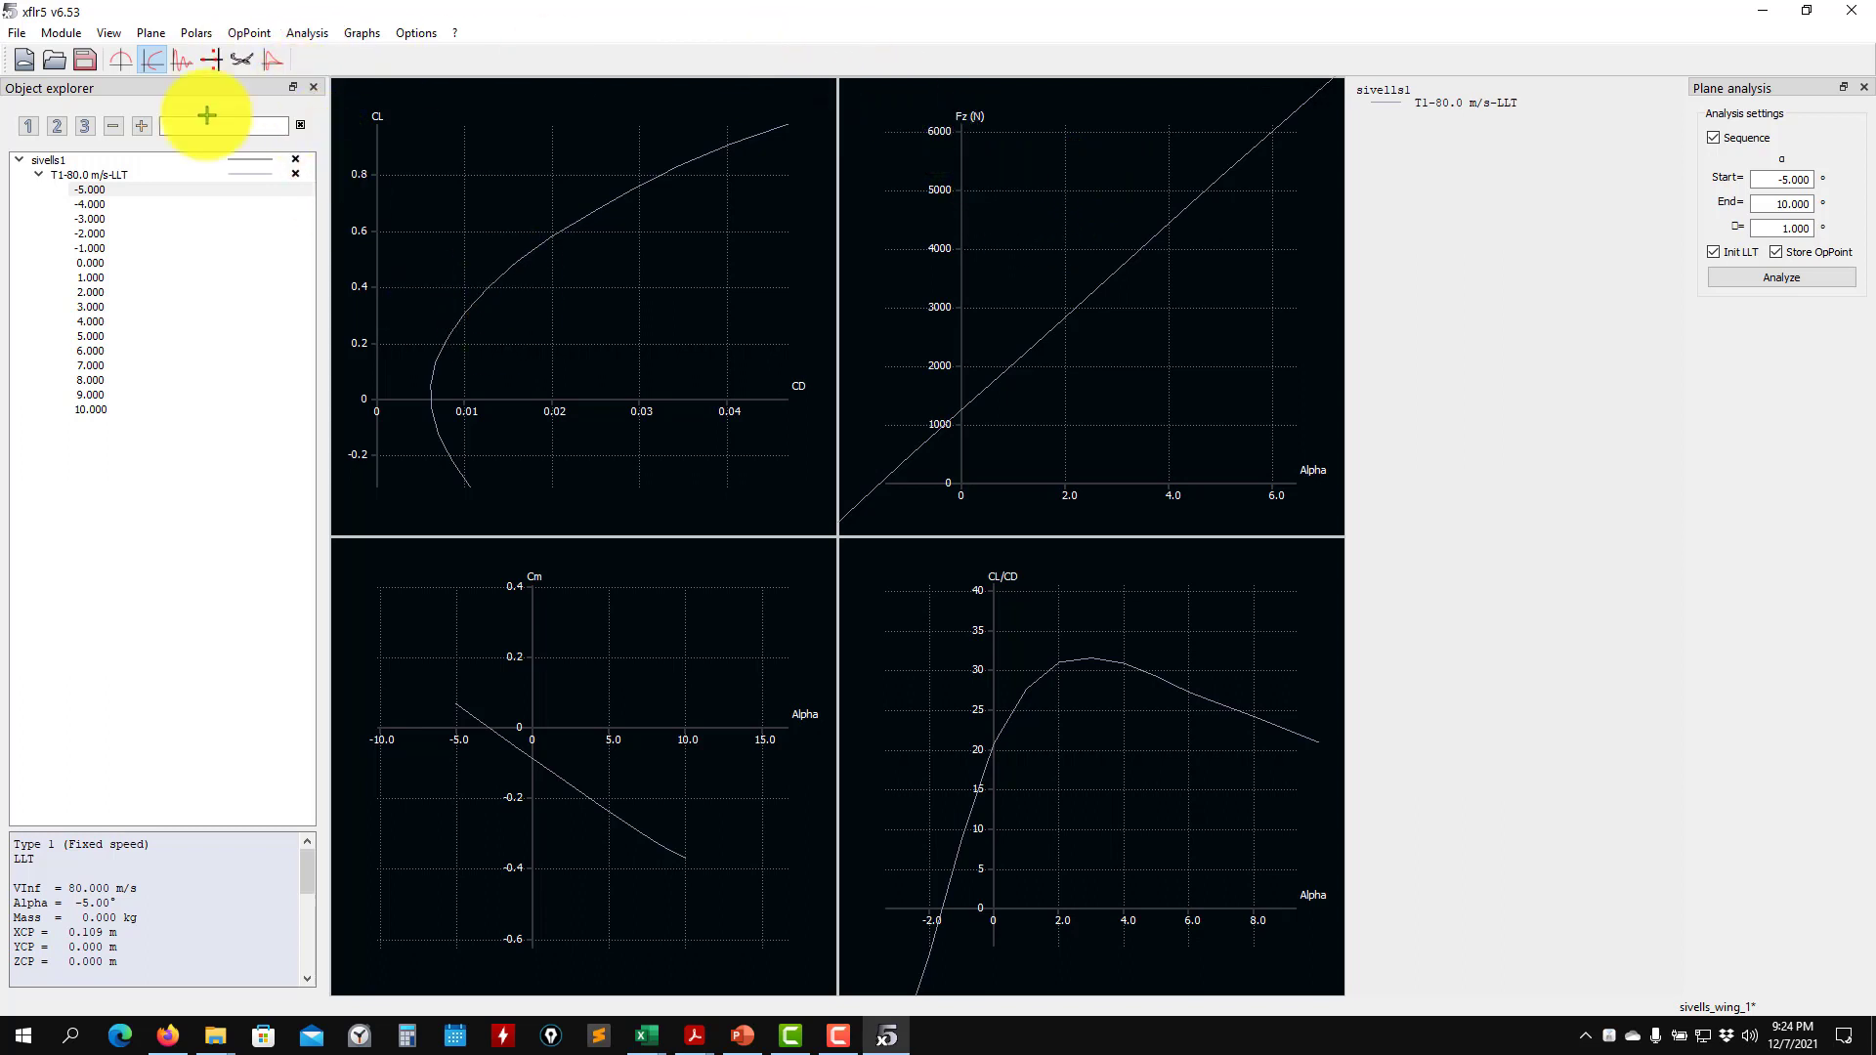
- Review the polar type options in a new analysis definition, and discard the definition
left_click(309, 33)
left_click(322, 55)
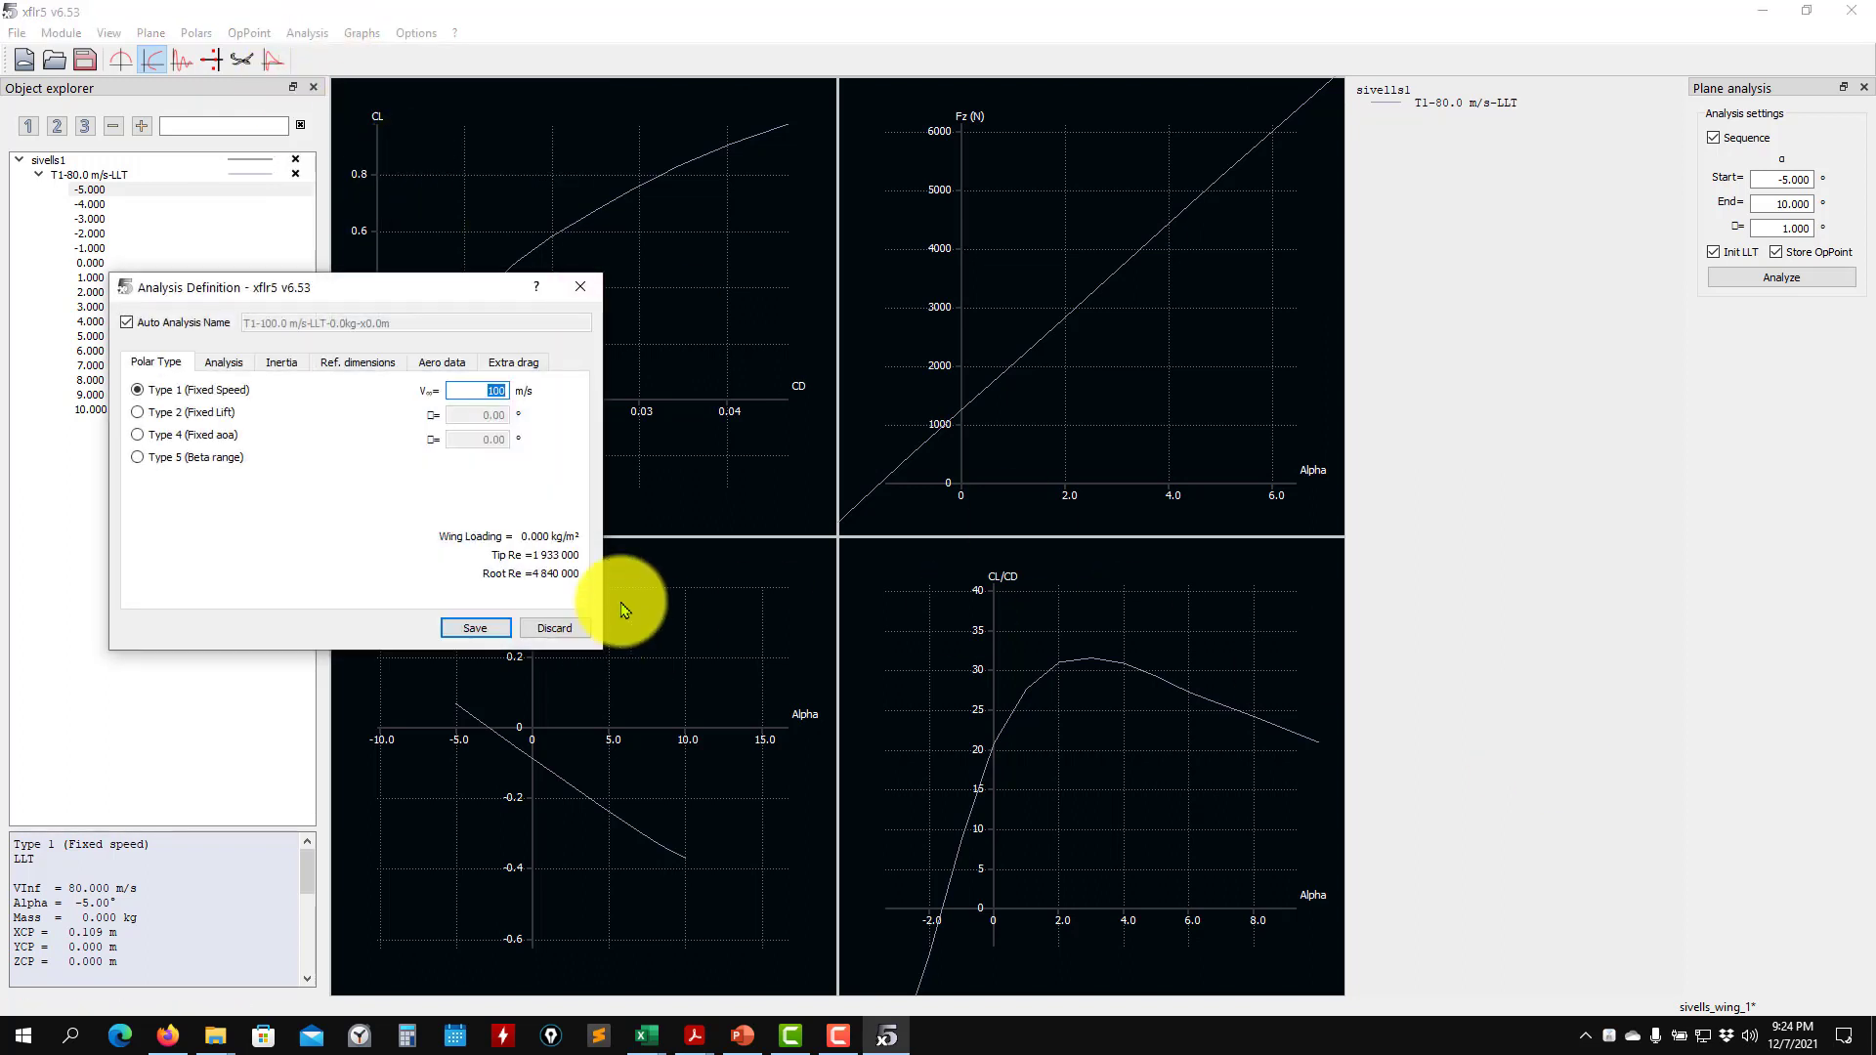
left_click(556, 632)
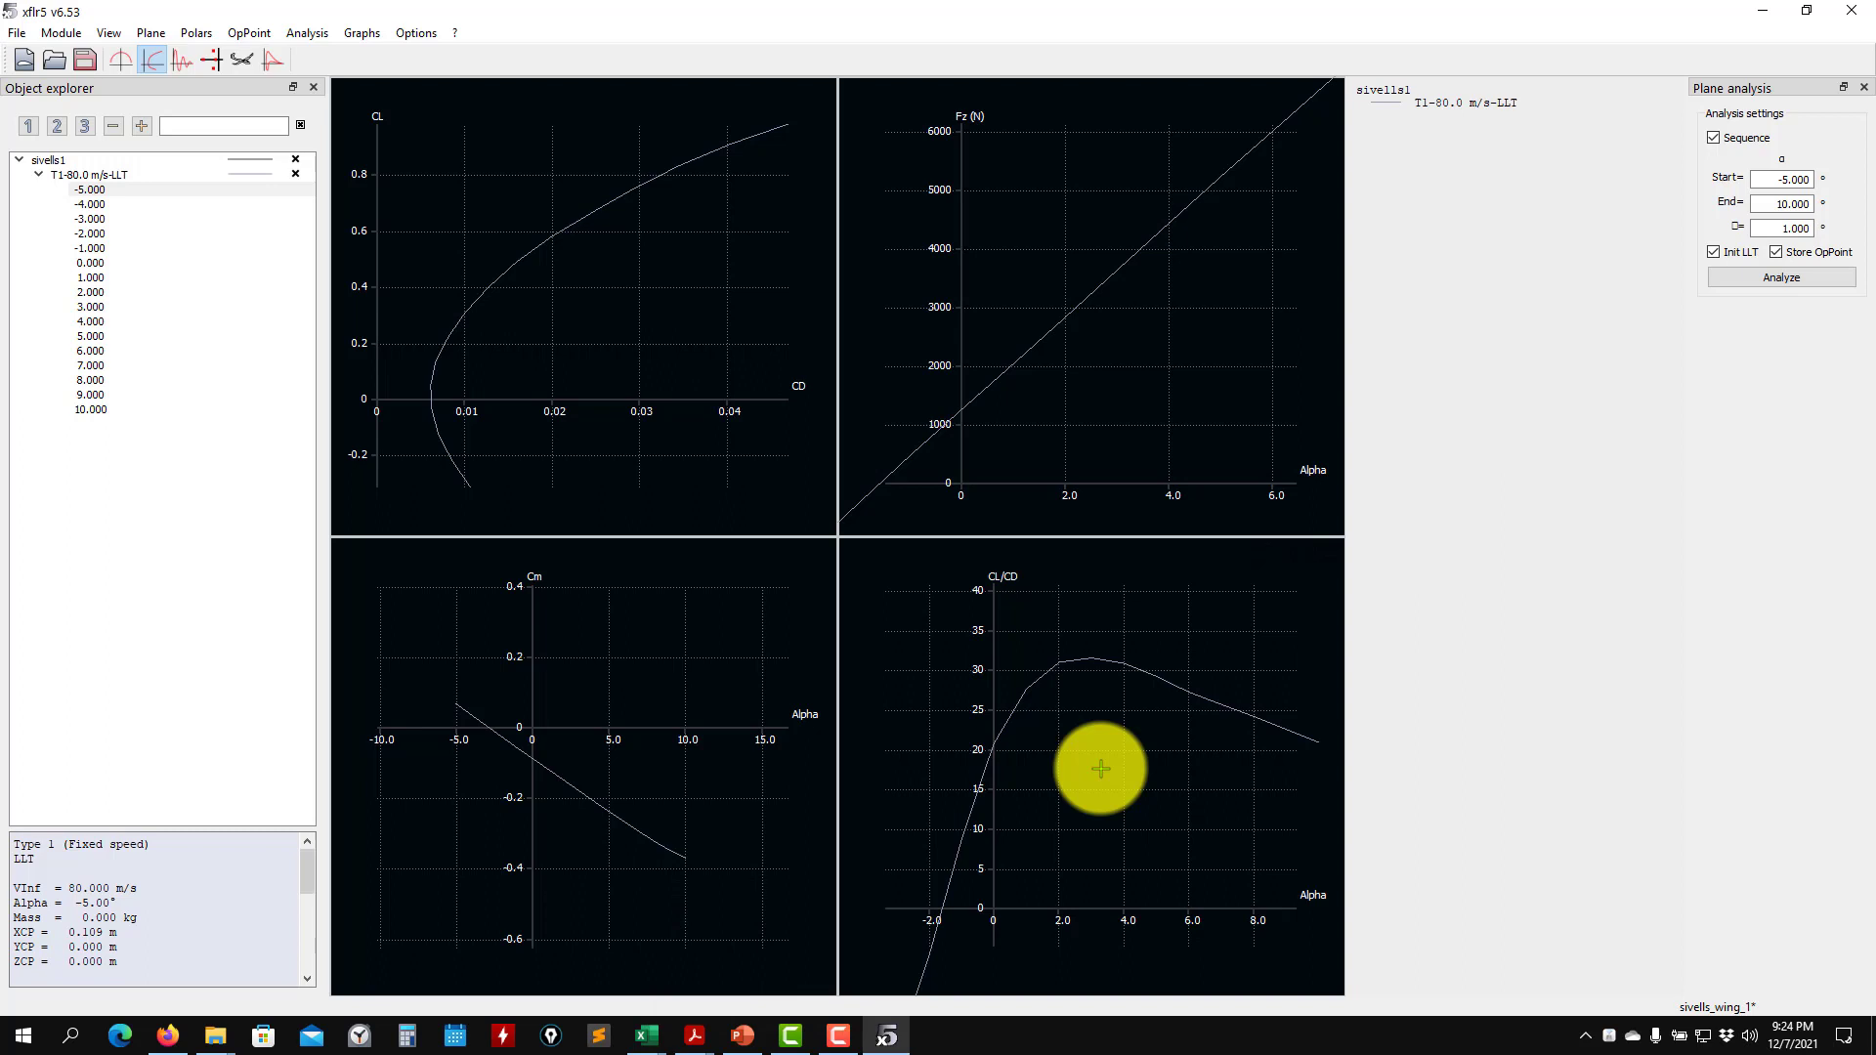
- Switch to the aero2-exercise presentation in PowerPoint, review the aircraft wing planform exercise slides, and return to XFLR5
left_click(742, 1035)
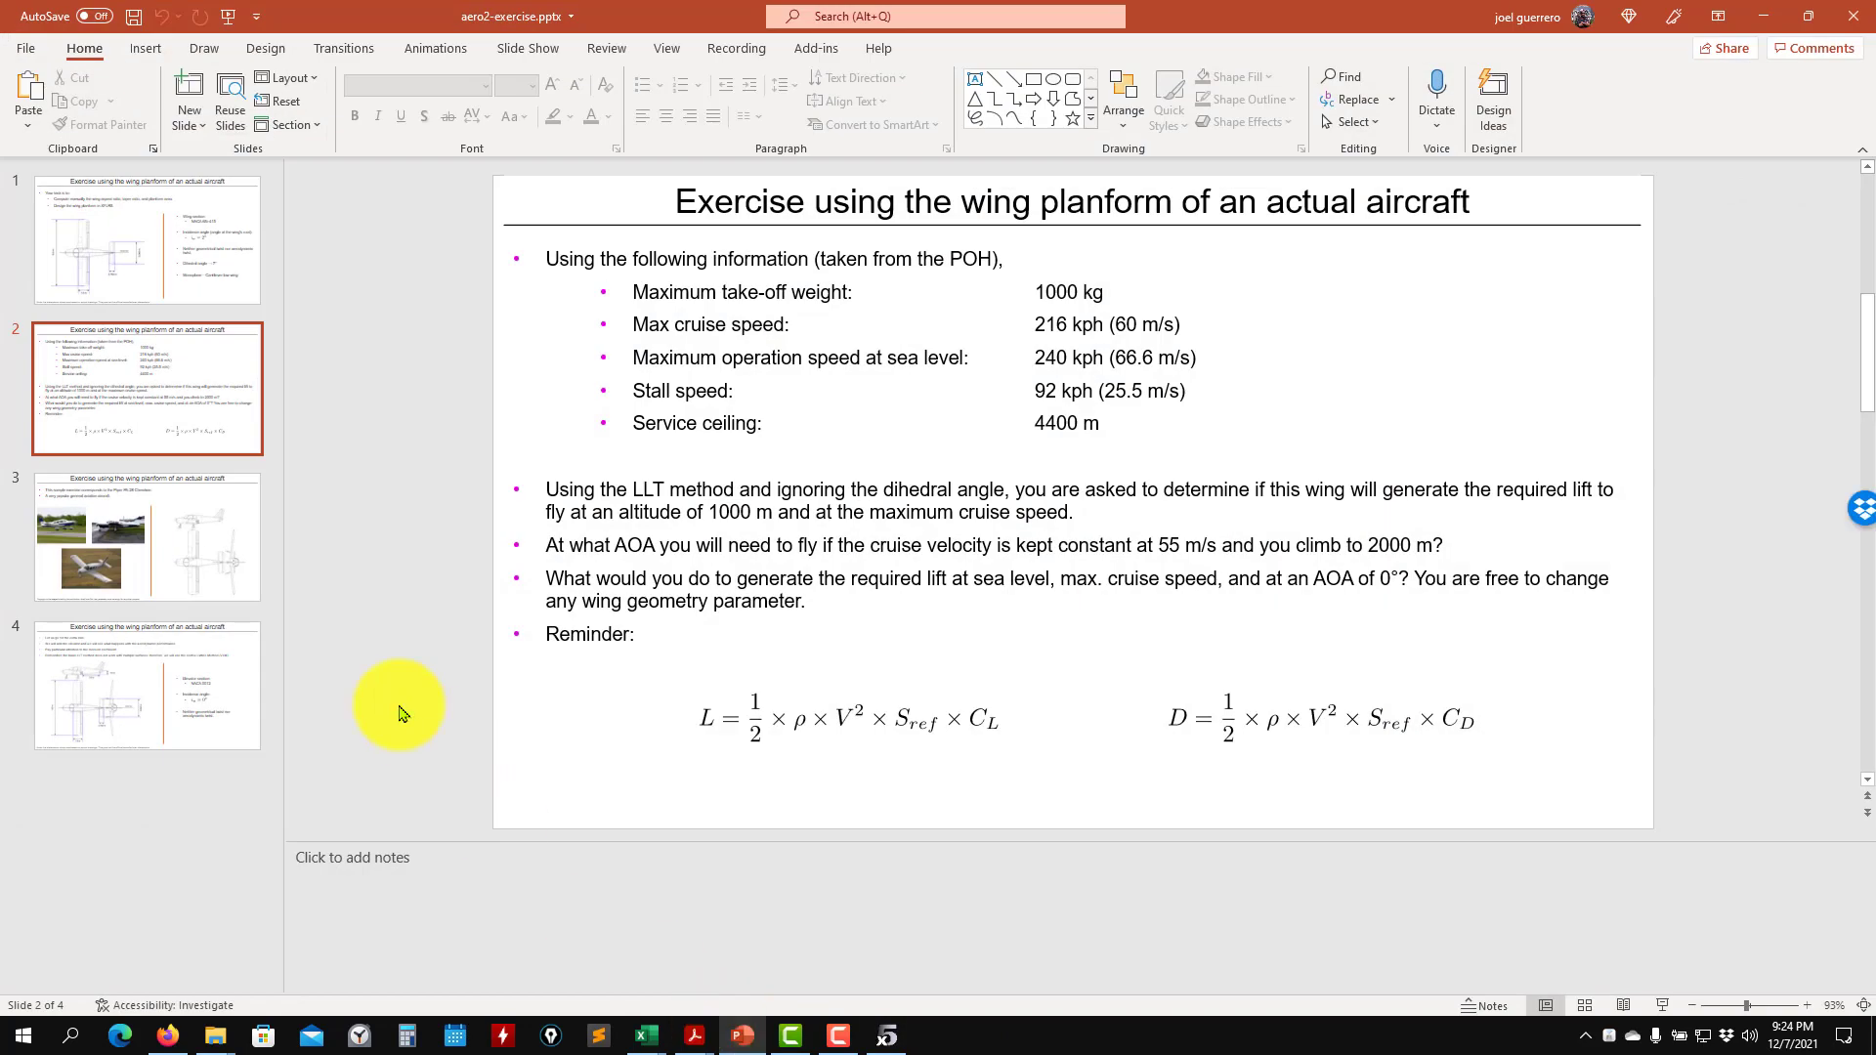
left_click(167, 524)
left_click(146, 218)
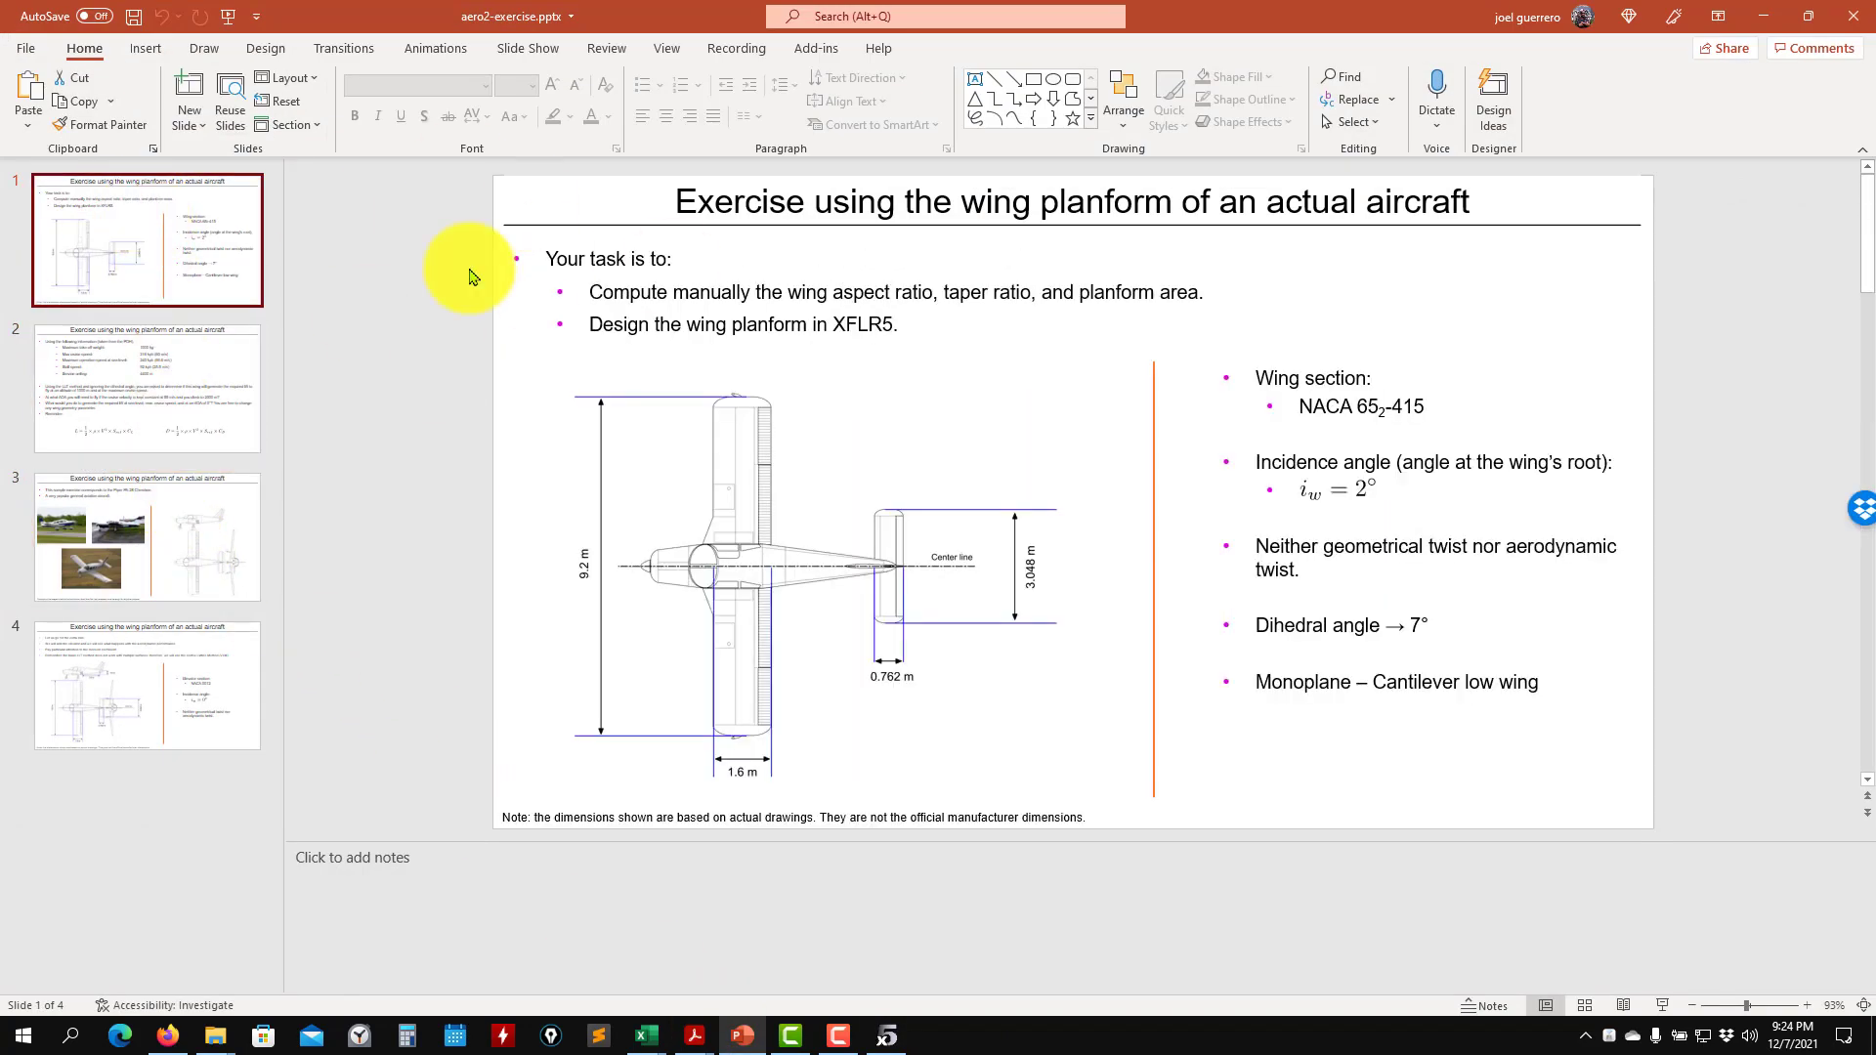
left_click(1761, 17)
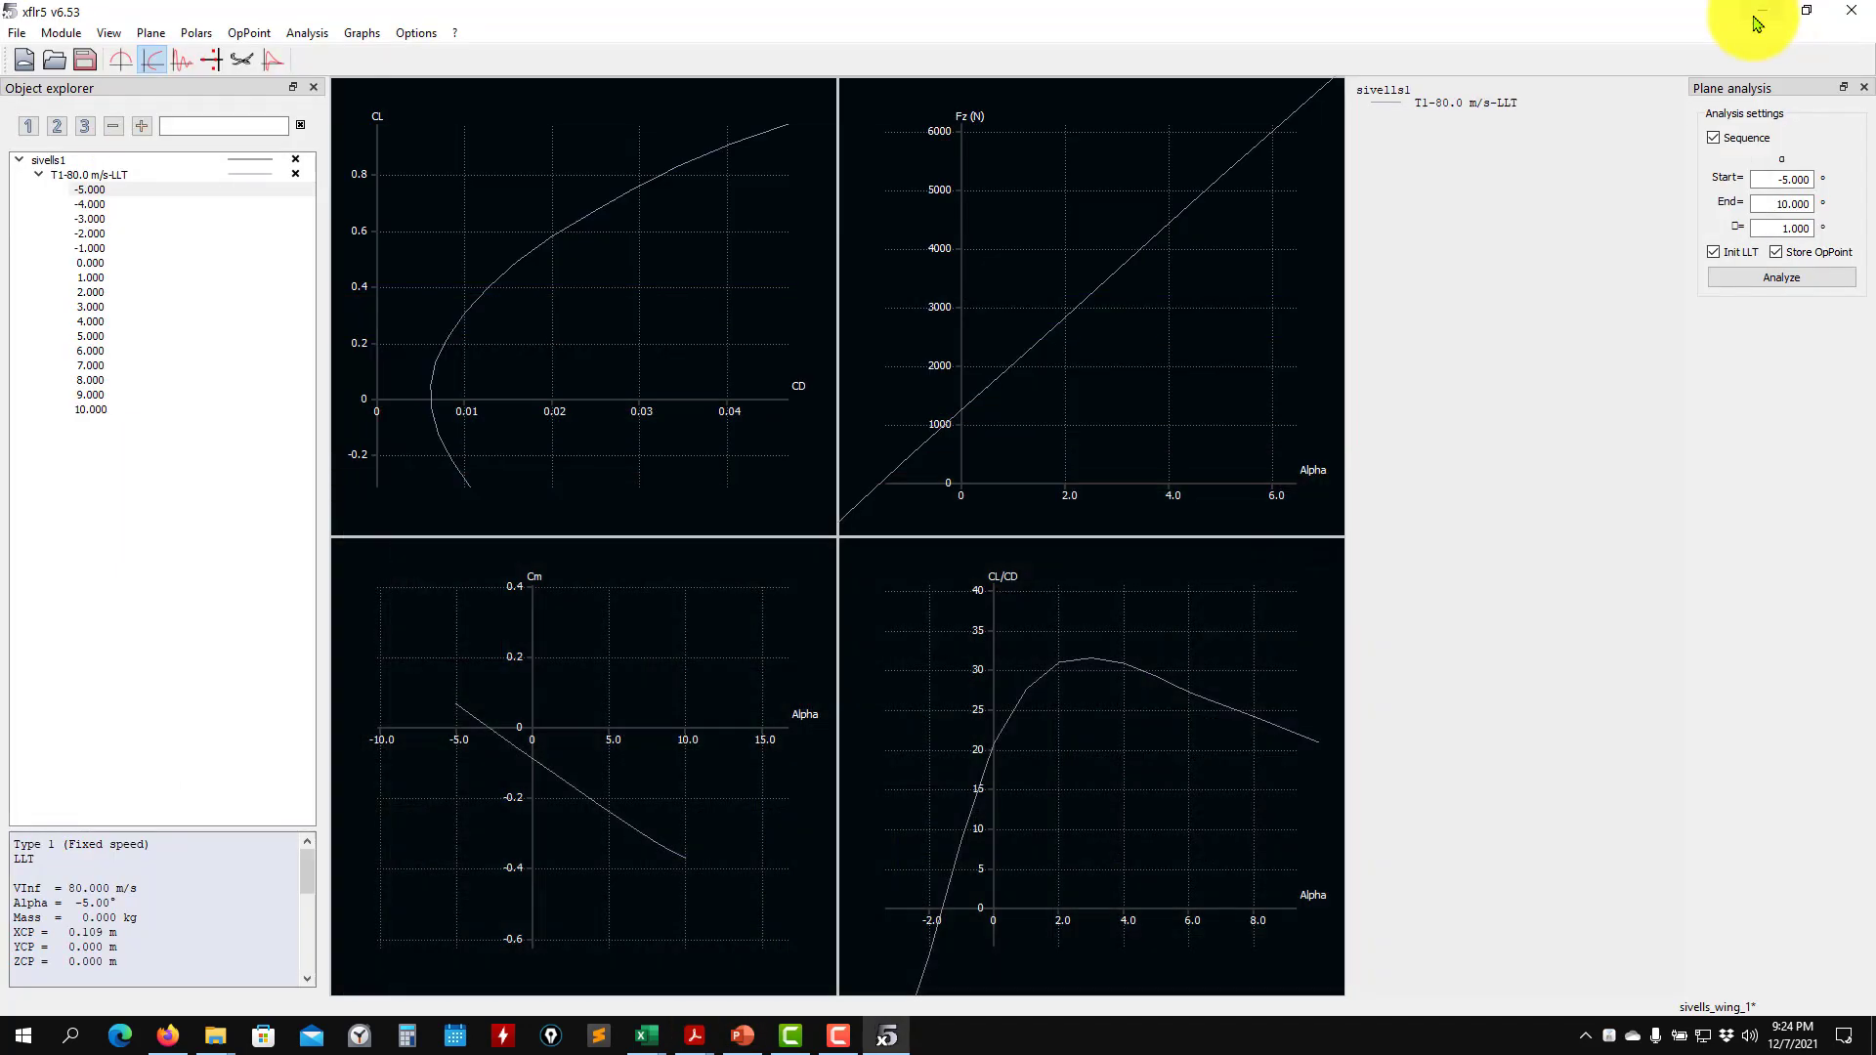